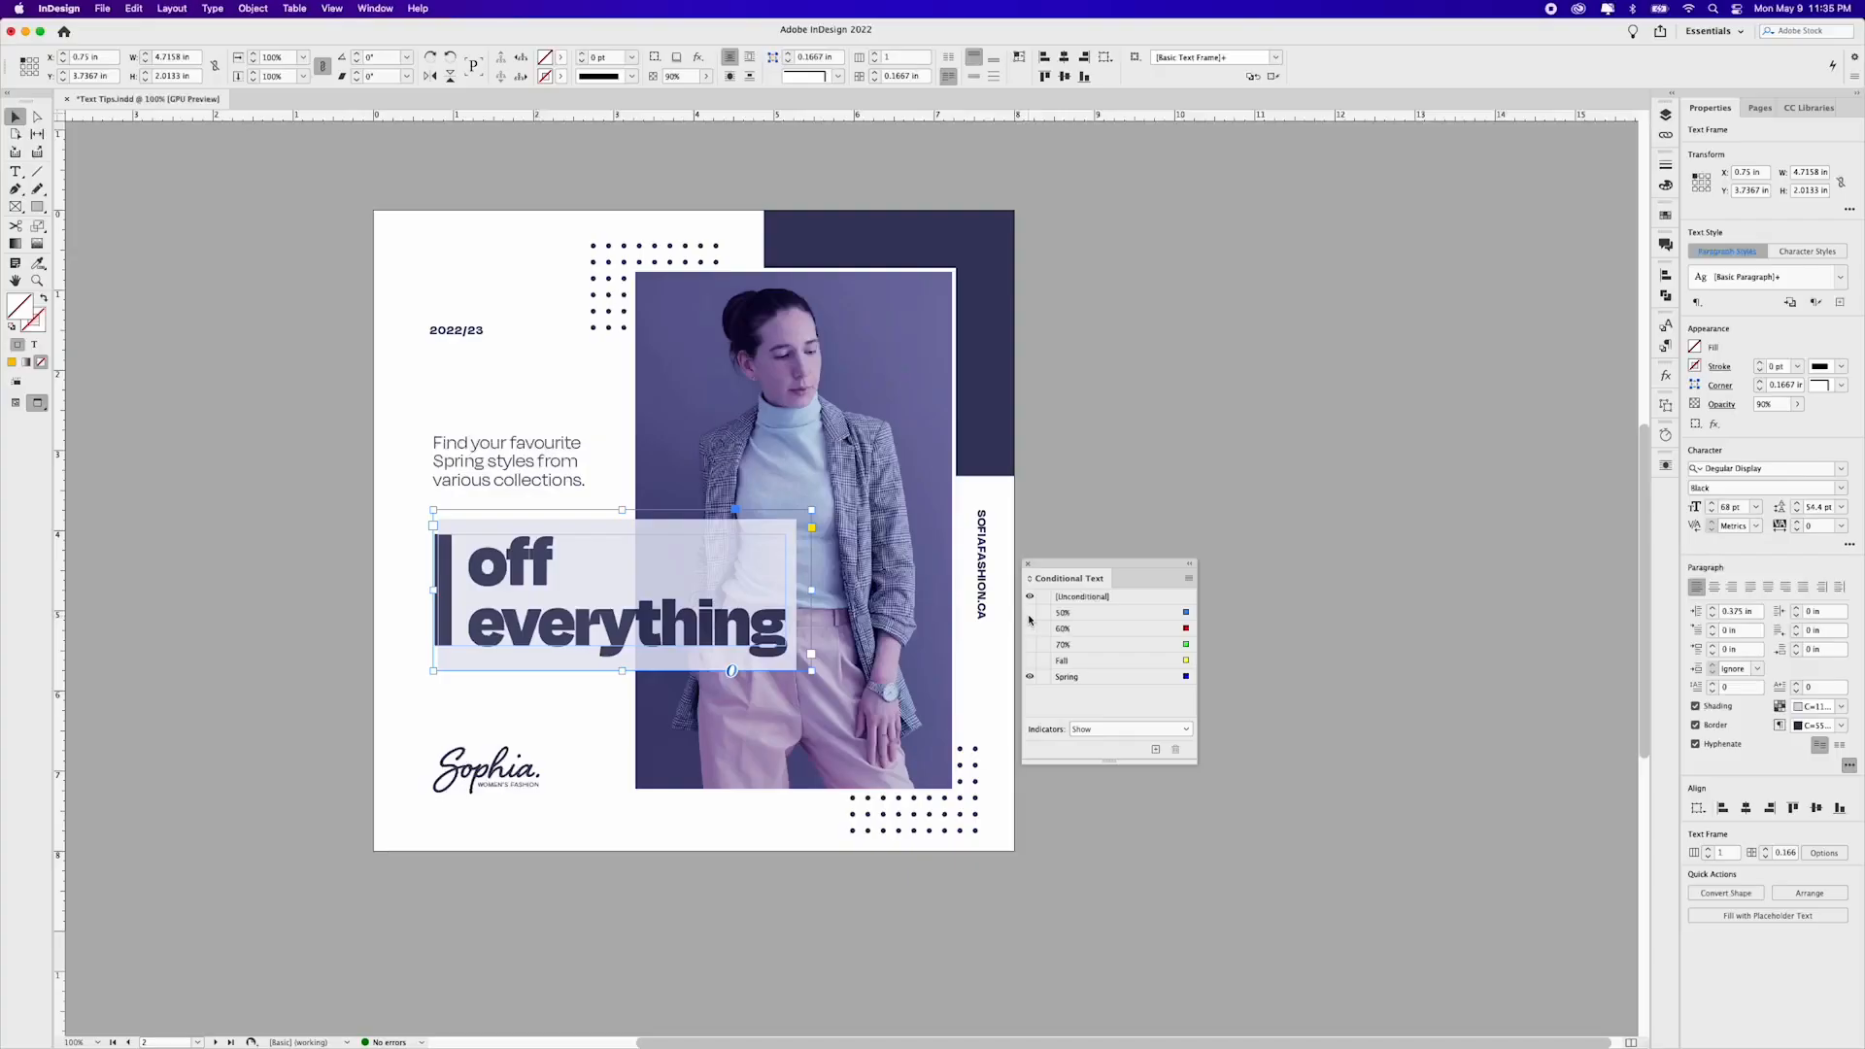
Preview the 50%, 60% and 70% text conditions one after another by toggling their visibility
left_click(1029, 614)
left_click(1030, 613)
left_click(1030, 629)
left_click(1030, 629)
left_click(1030, 645)
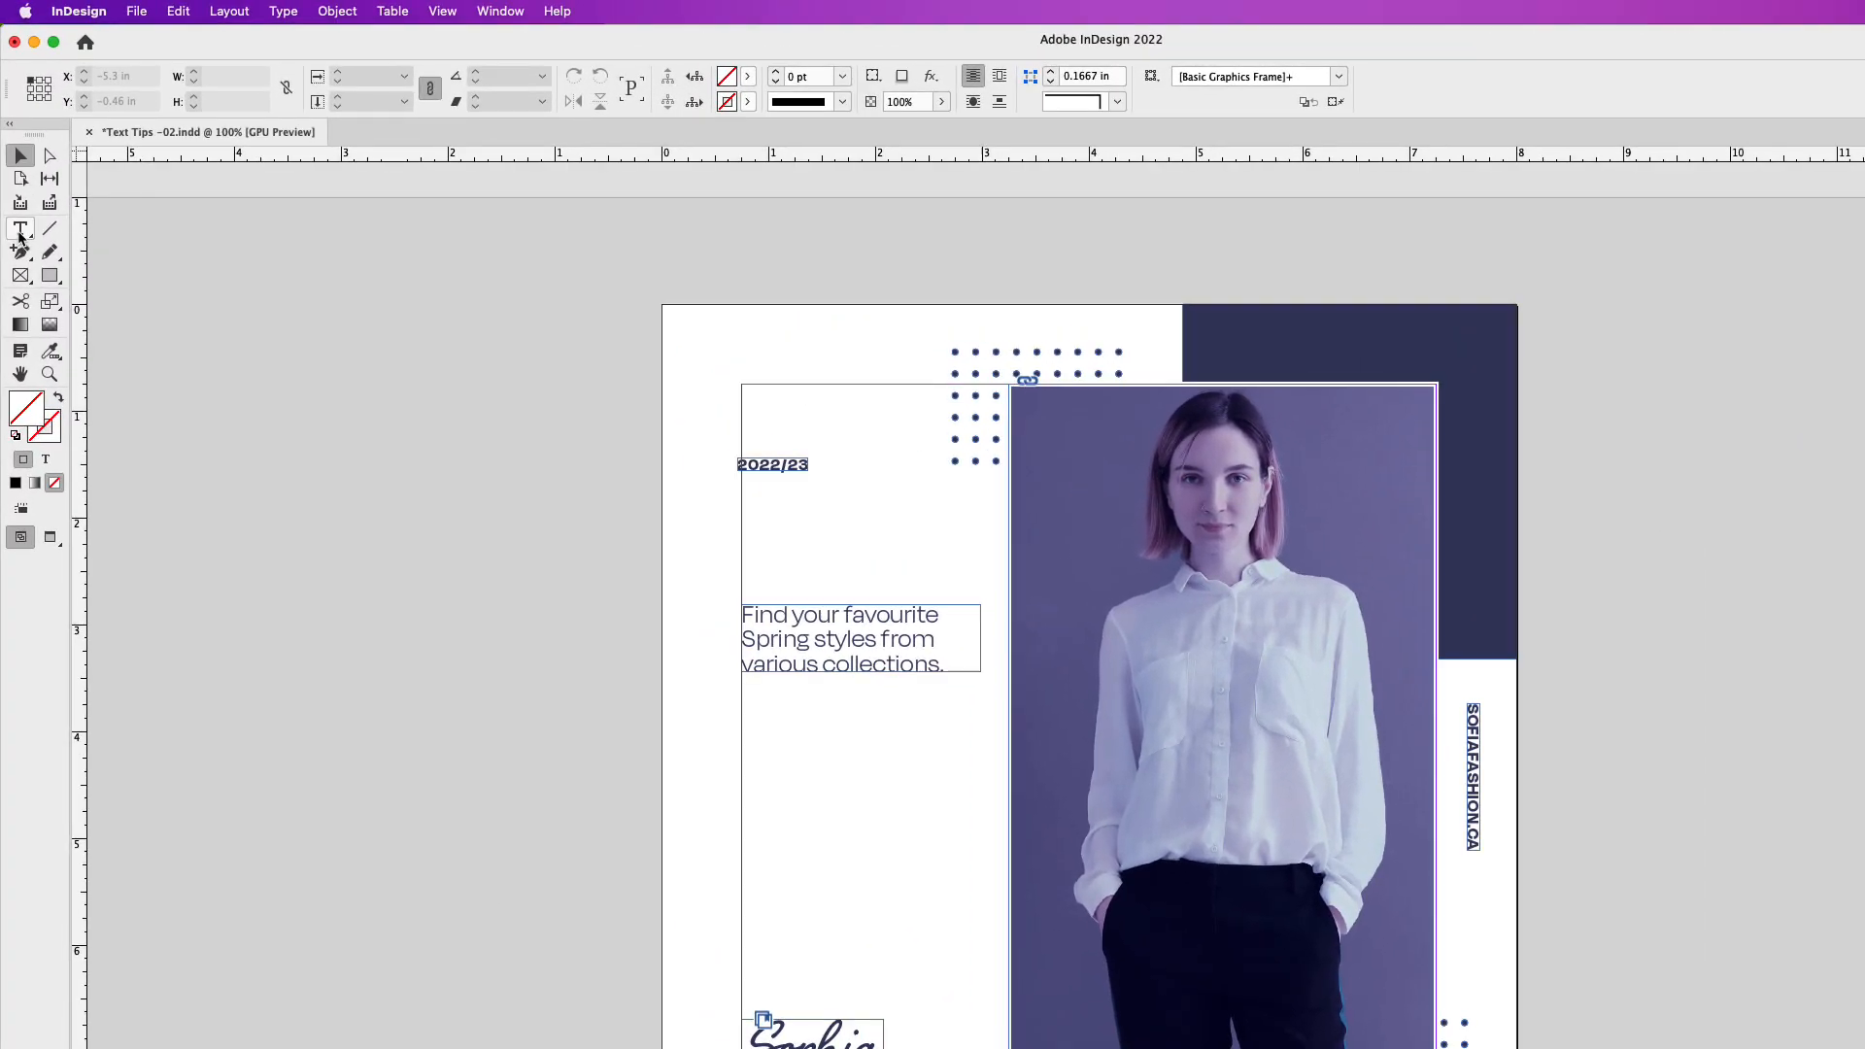
Create a text frame below the tagline, extending over the photo, containing the headline "50% off everything"
key("t")
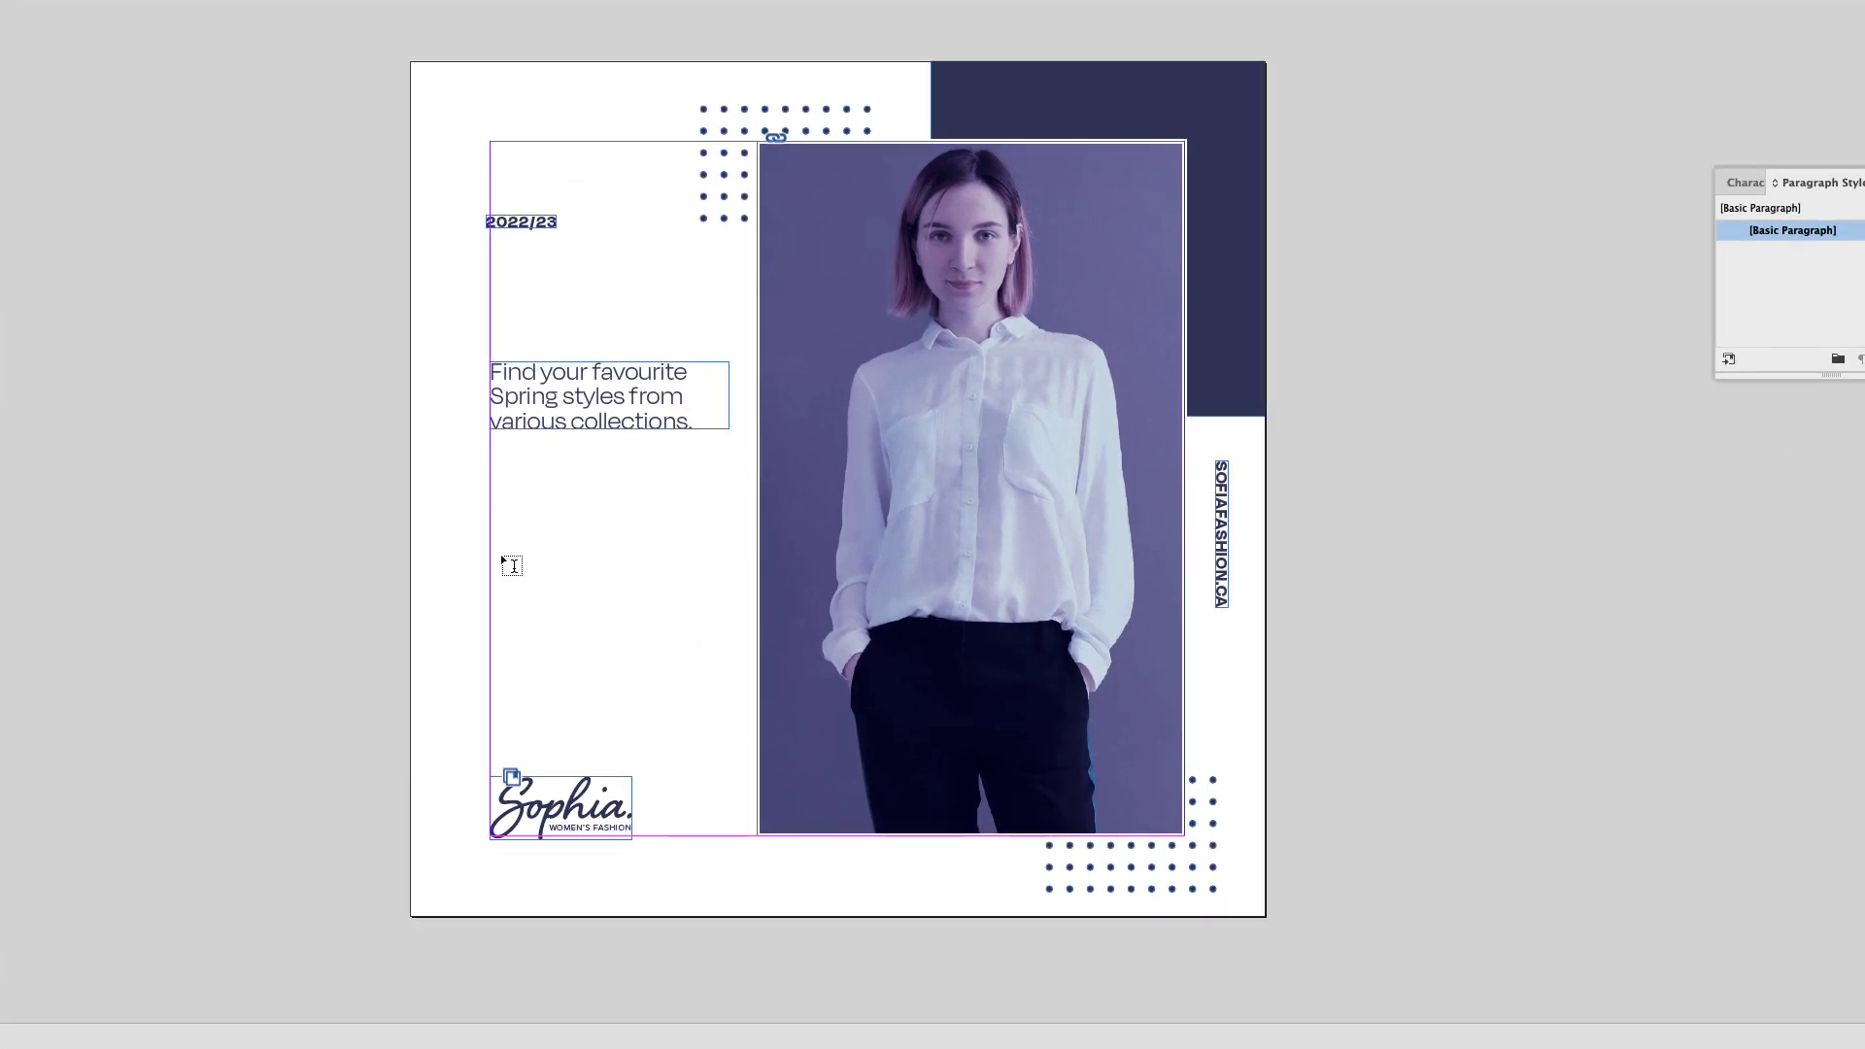
left_click_drag(495, 468, 823, 619)
type("%")
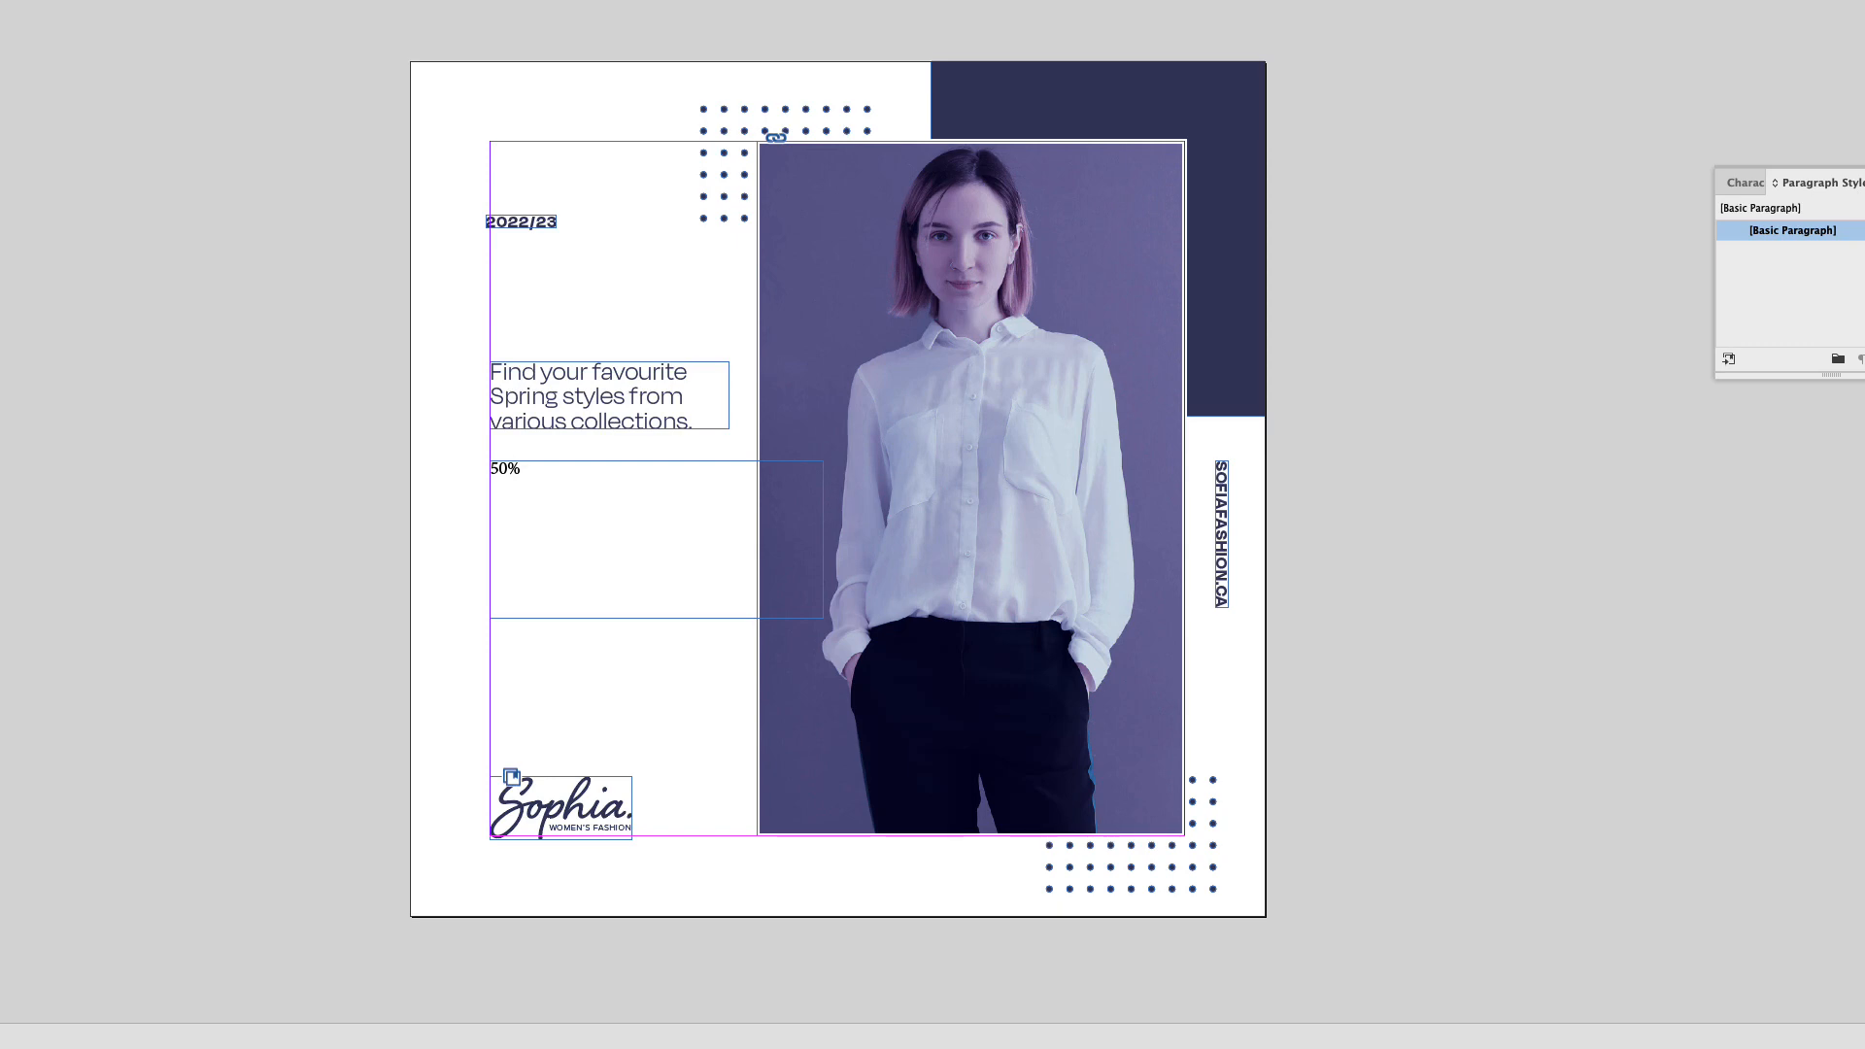
type(" off everything")
Set the entire headline in the Degular Display font with the Black style
key("ctrl+a")
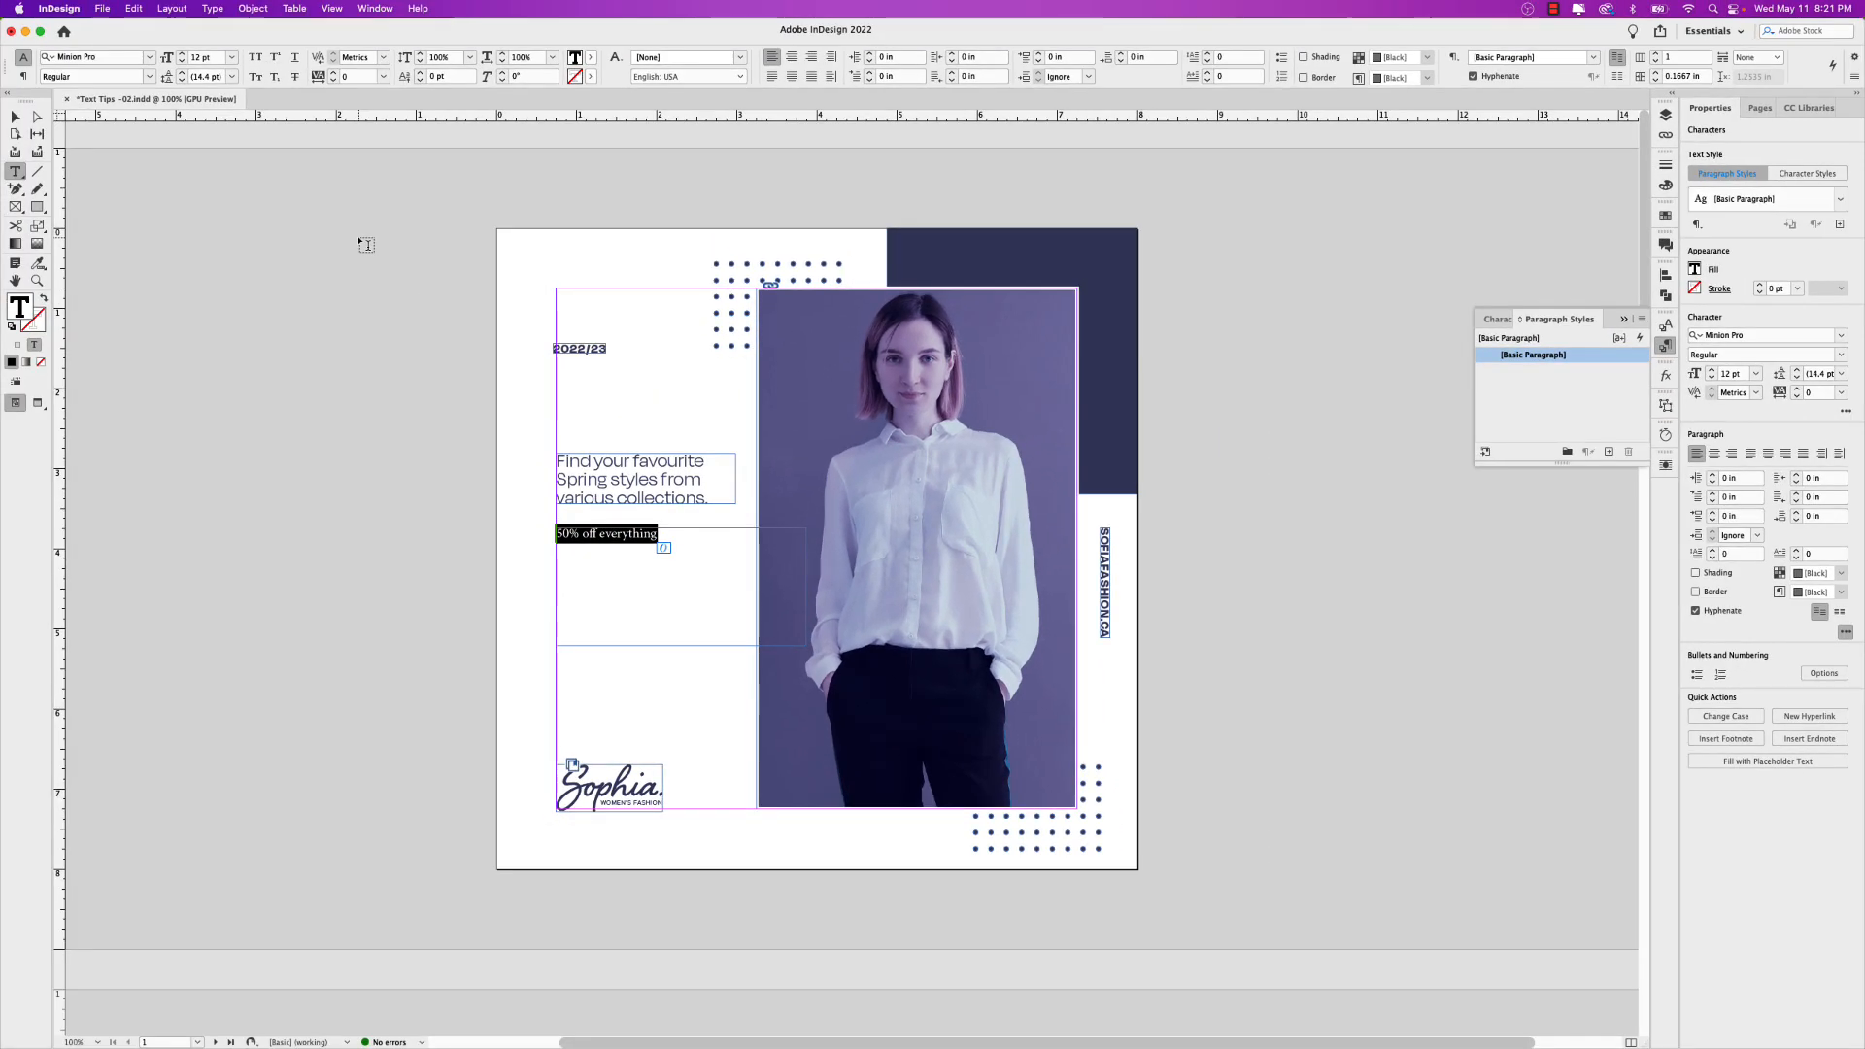
left_click(152, 60)
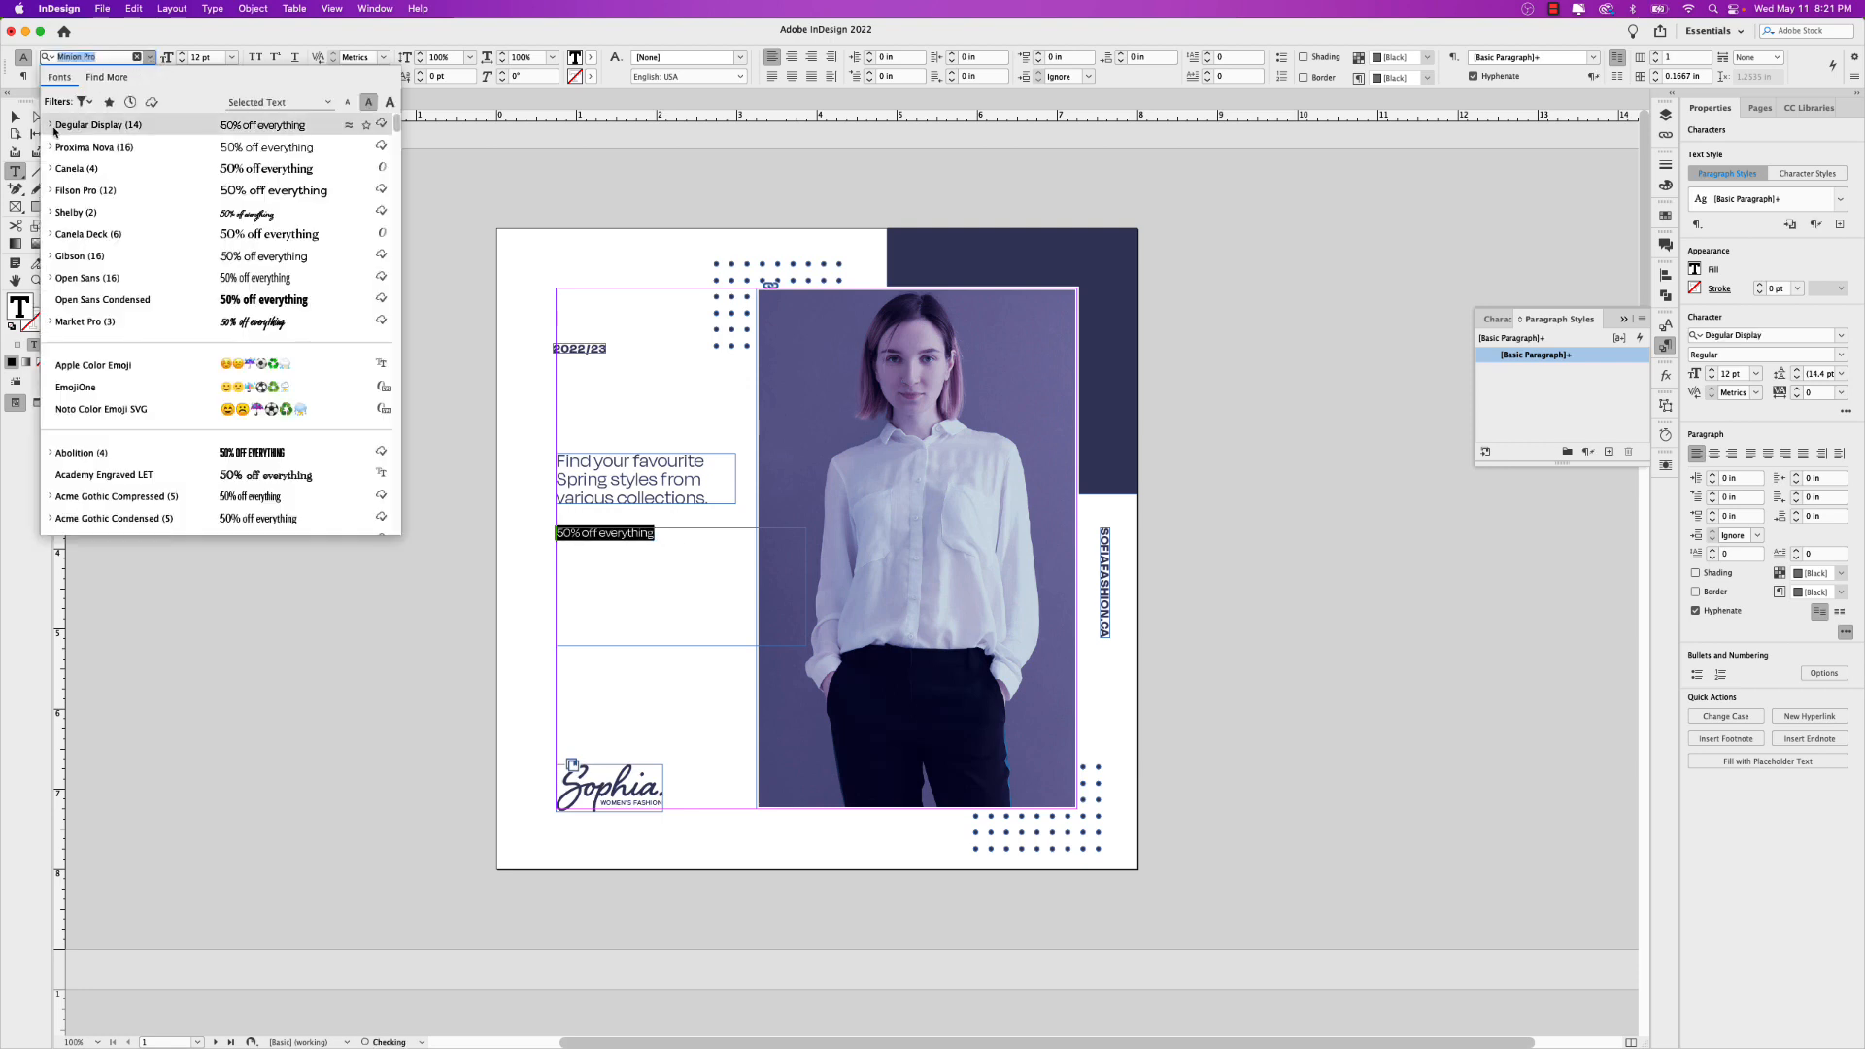
left_click(52, 125)
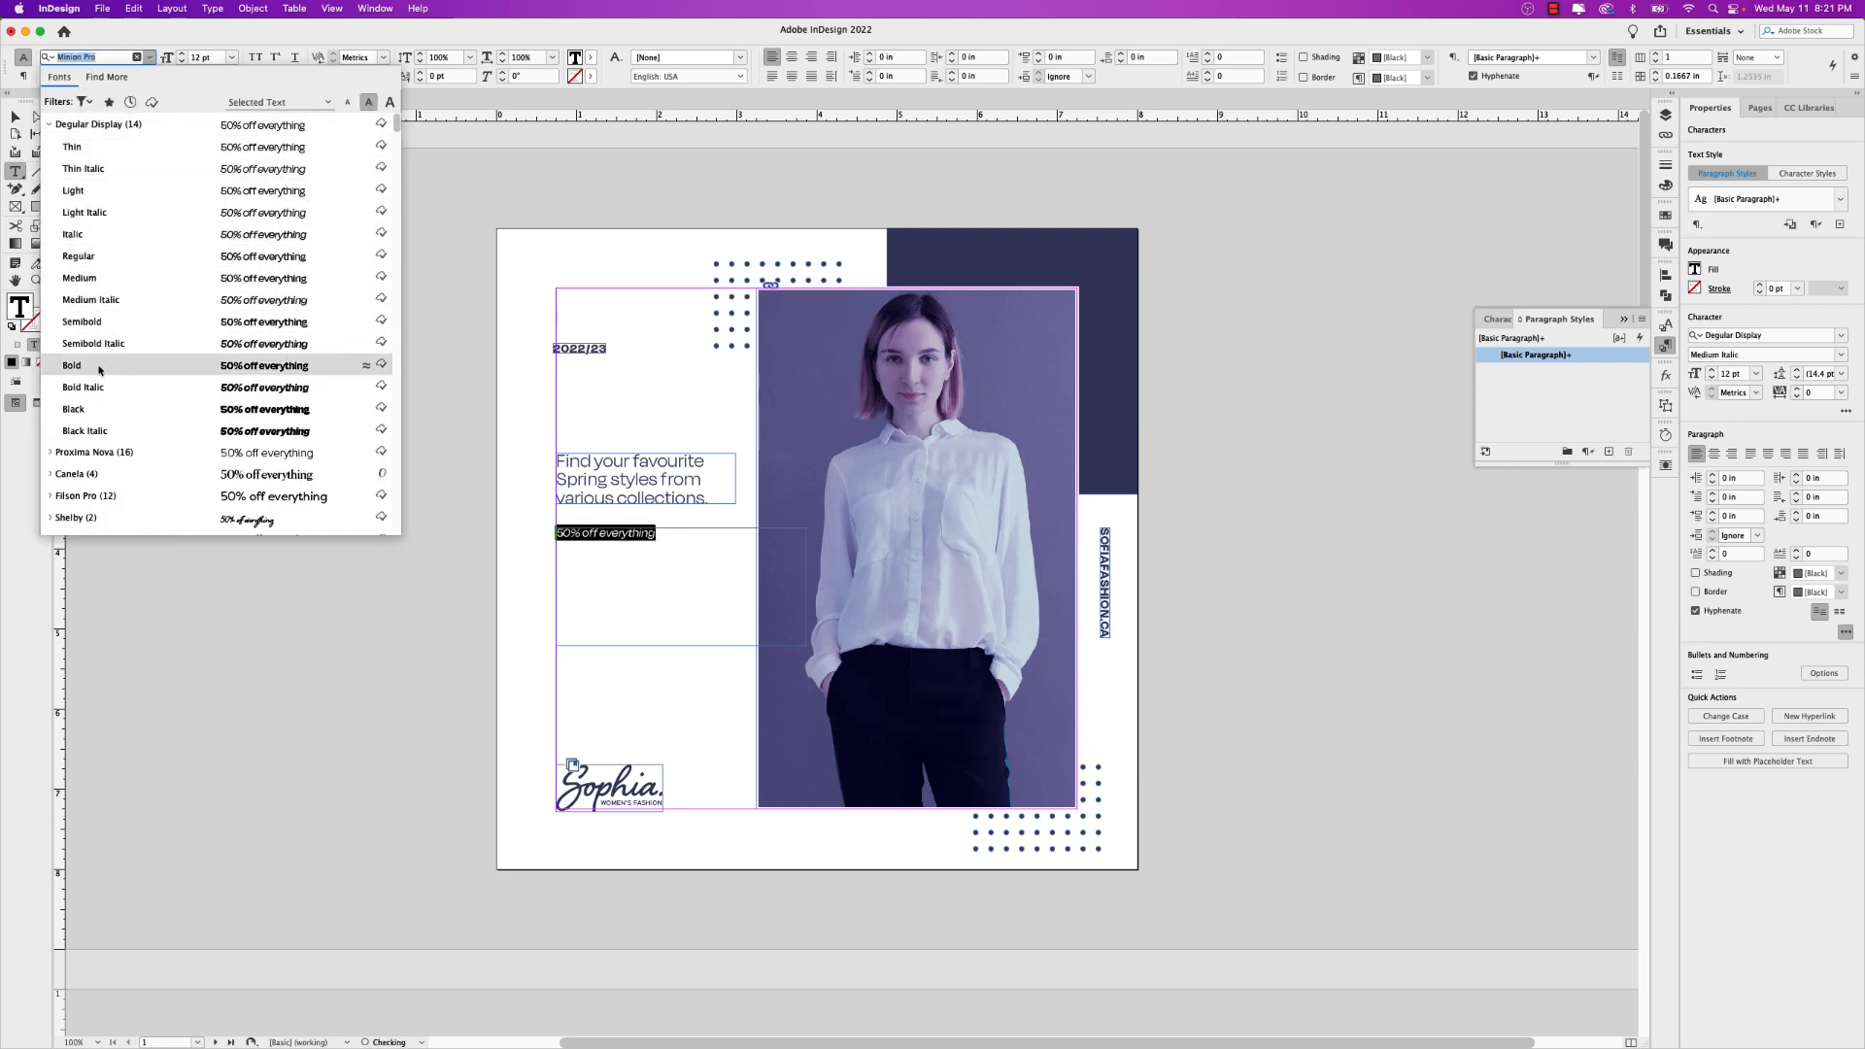
left_click(97, 408)
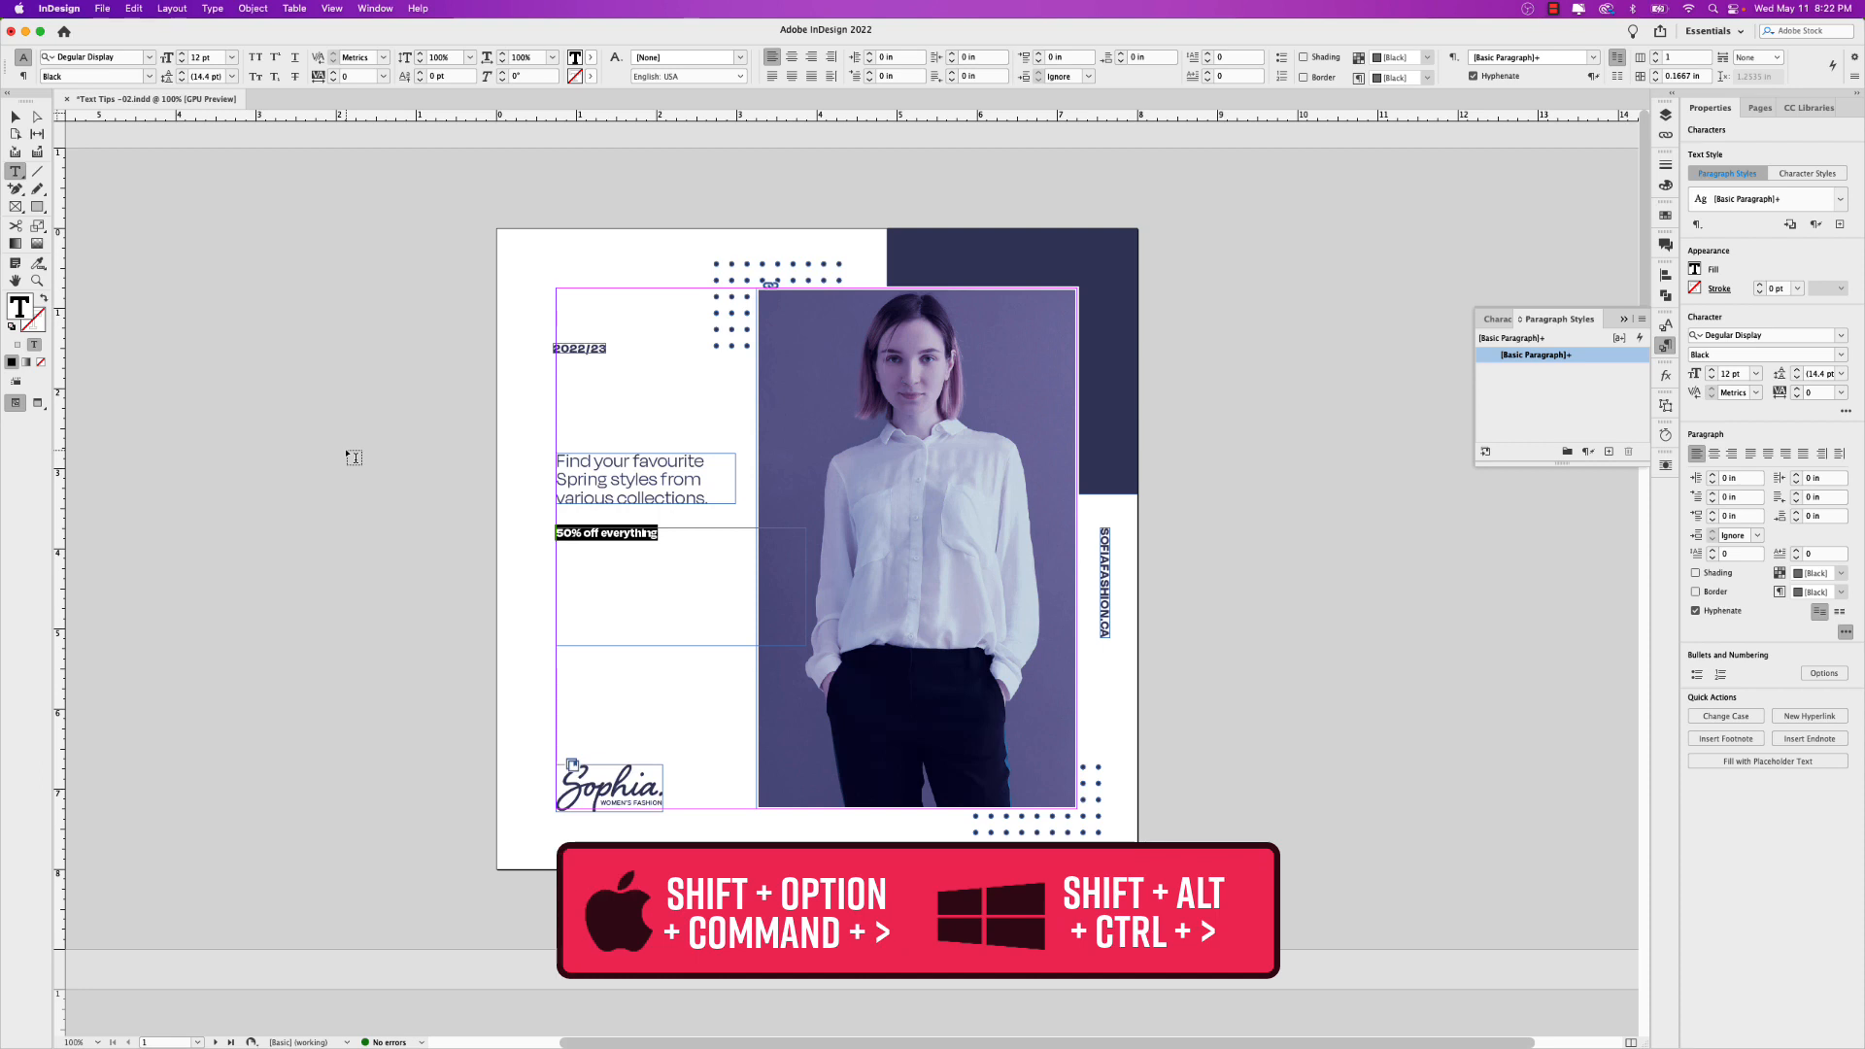
Increase the selected headline's font size to 68 pt
key("shift+super+period")
key("shift+super+period")
key("shift+super+period")
key("shift+super+period")
key("shift+super+period")
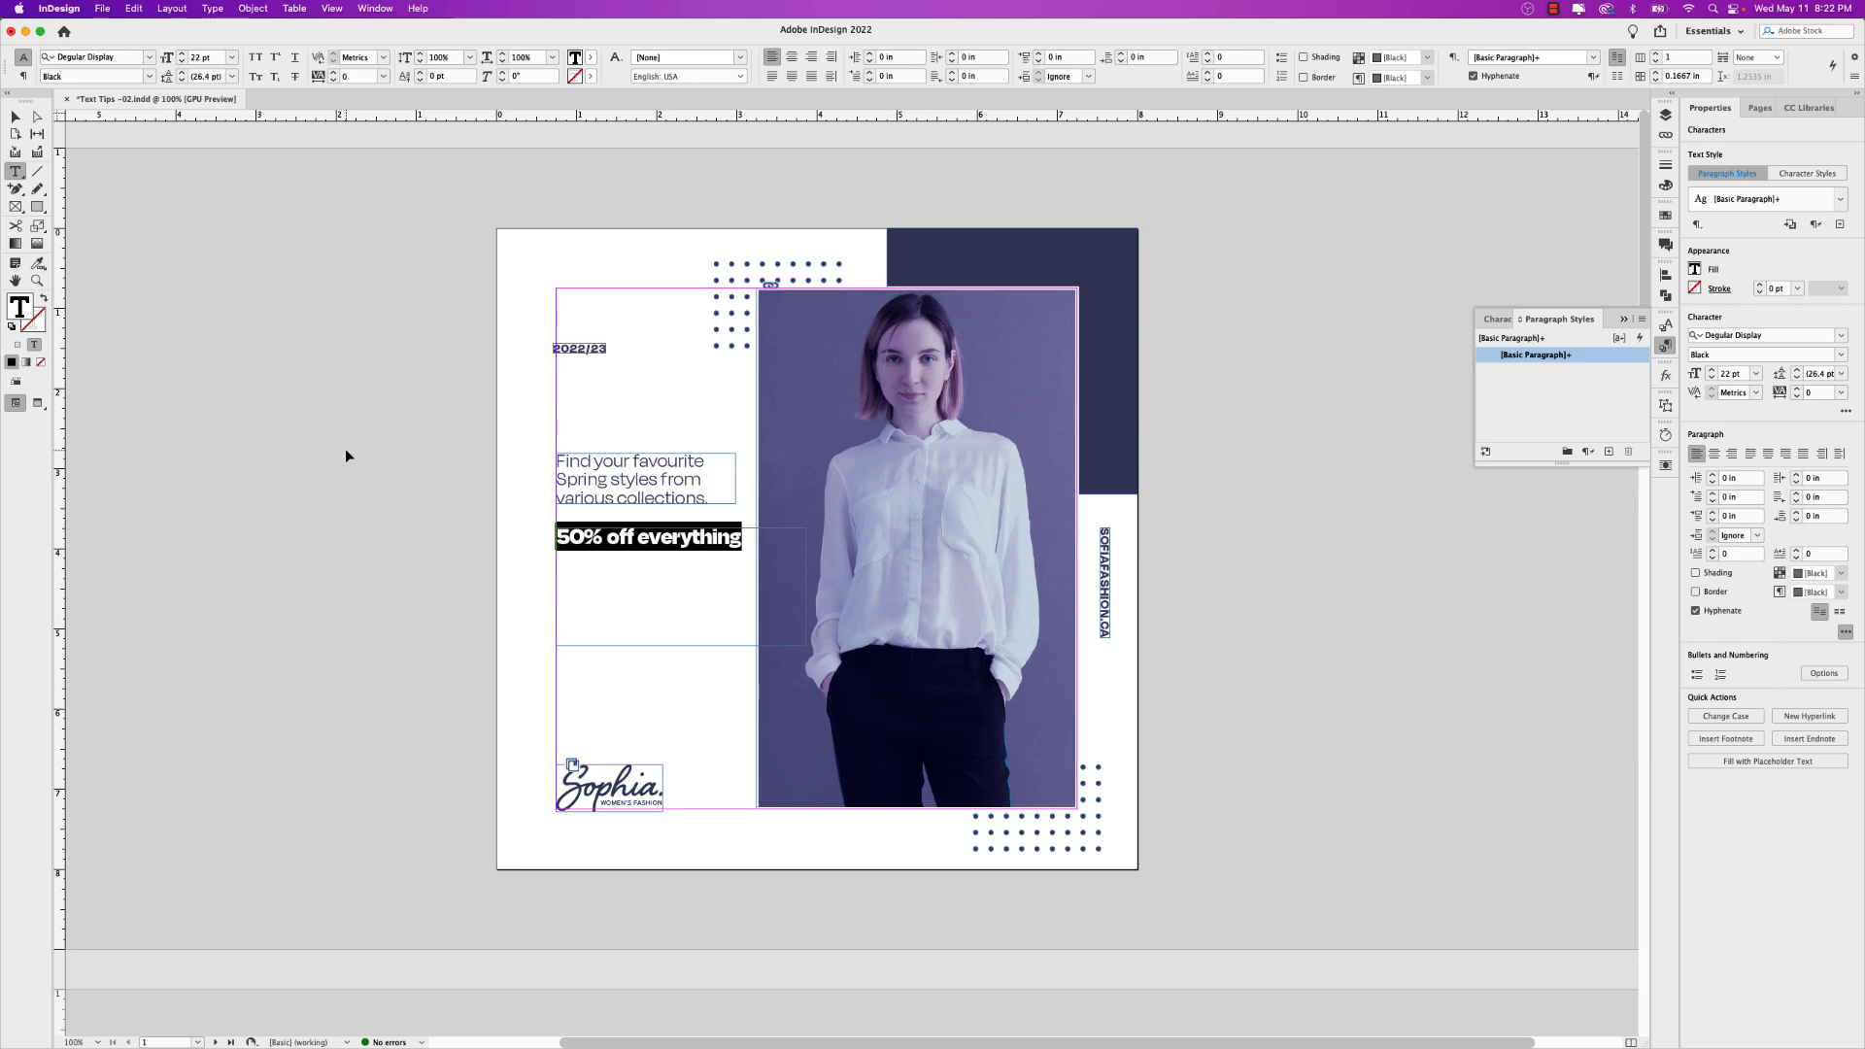
key("shift+super+period")
key("shift+super+period")
key("shift+super+period")
key("shift+super+period")
key("shift+super+period")
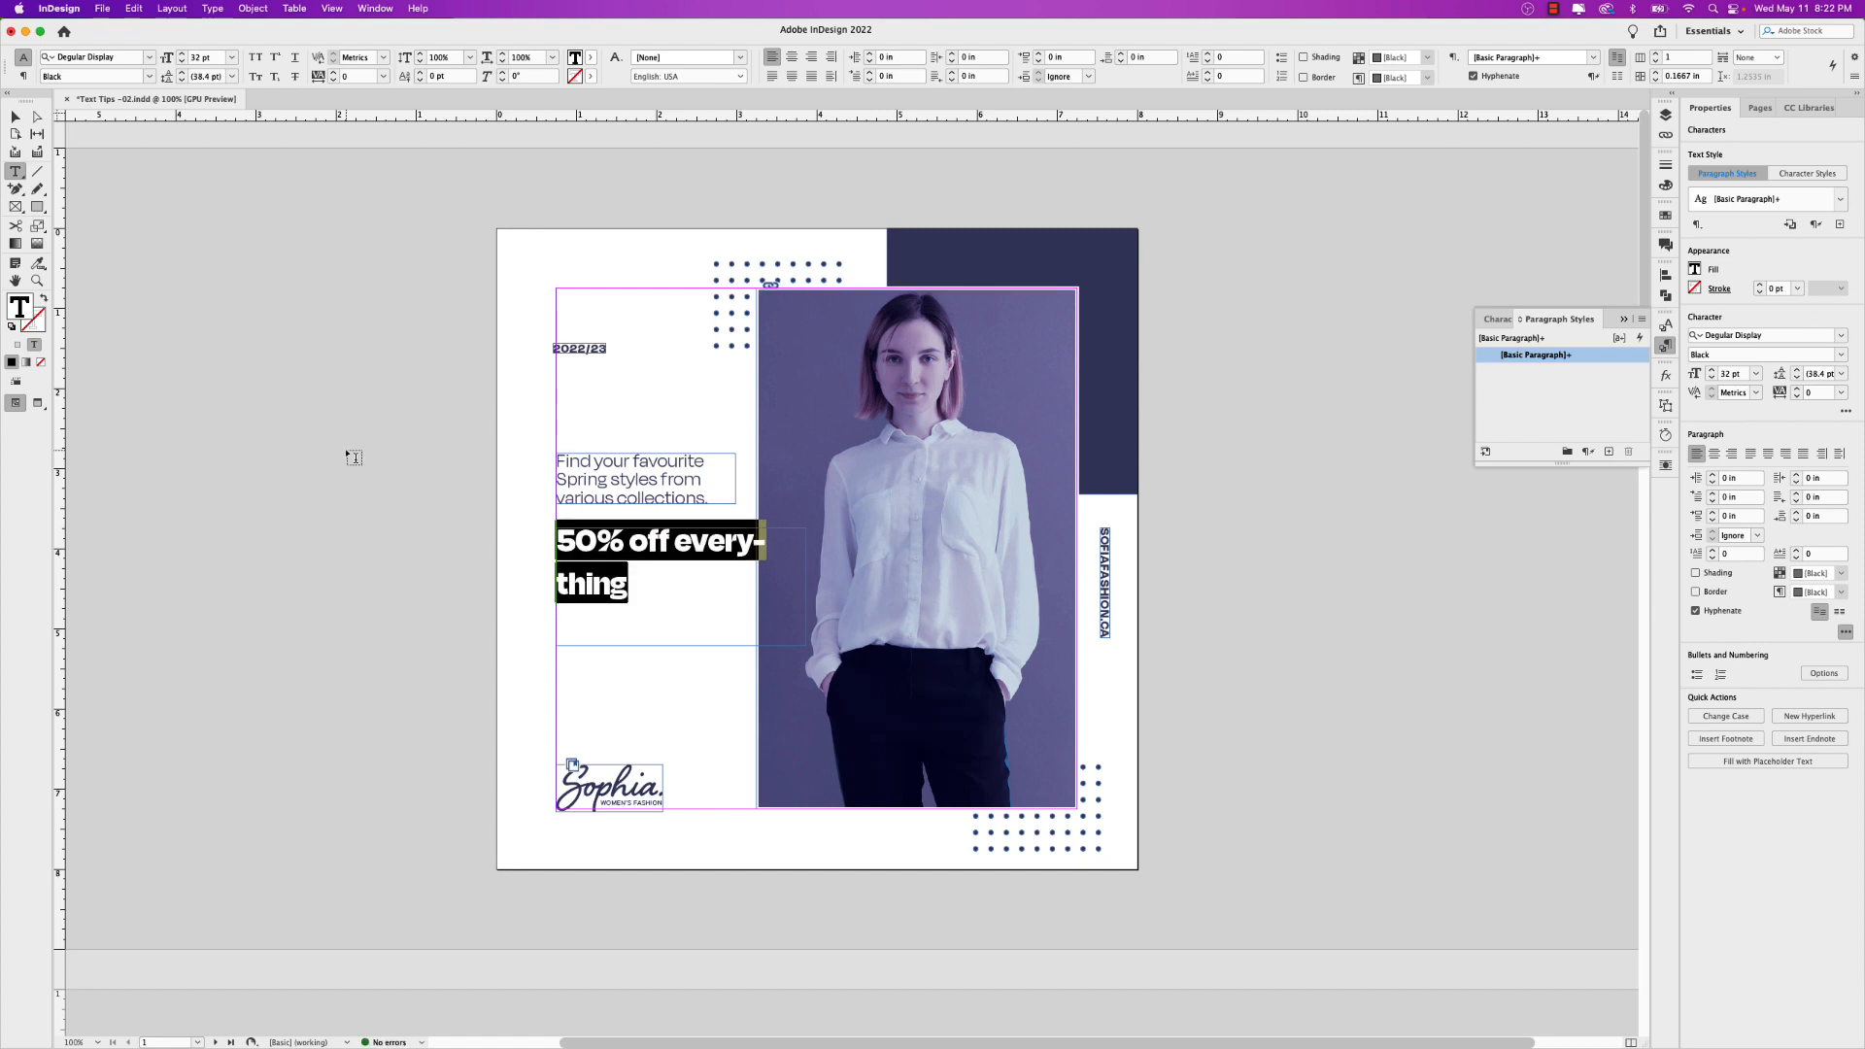
key("shift+super+period")
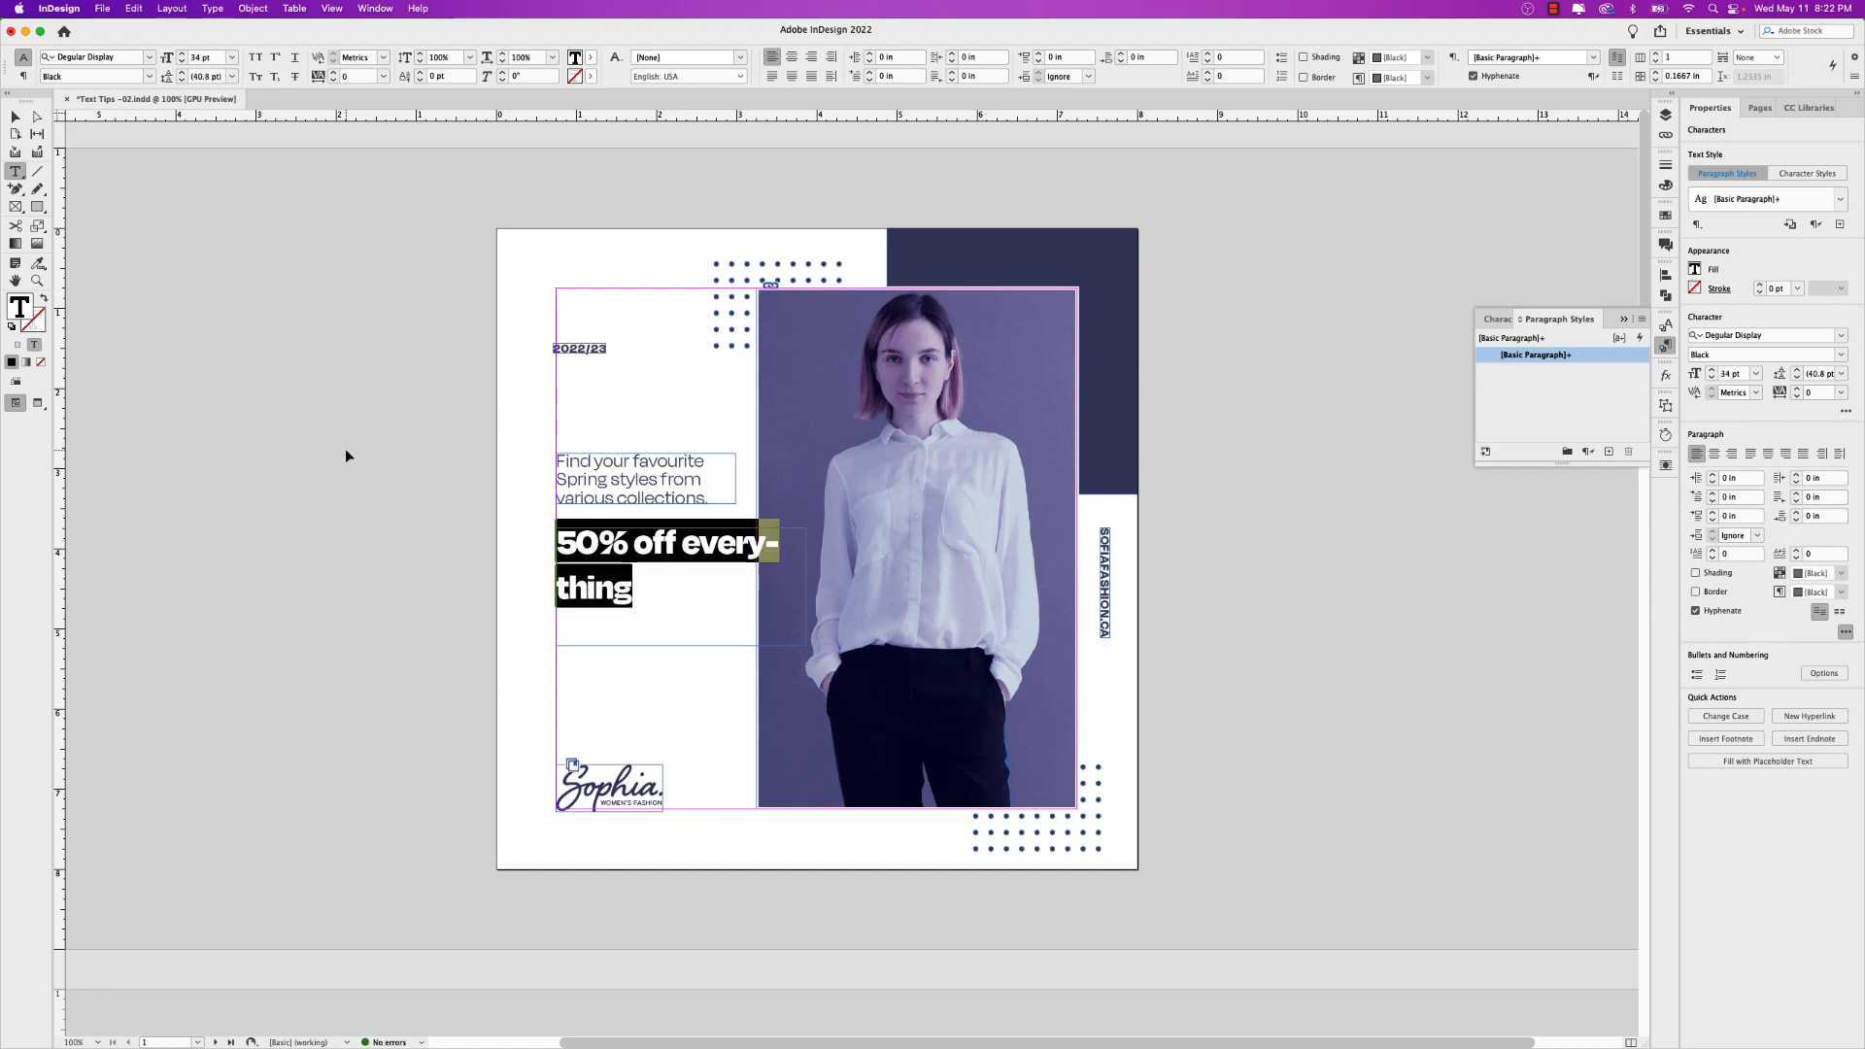
key("shift+super+period")
key("shift+super+period")
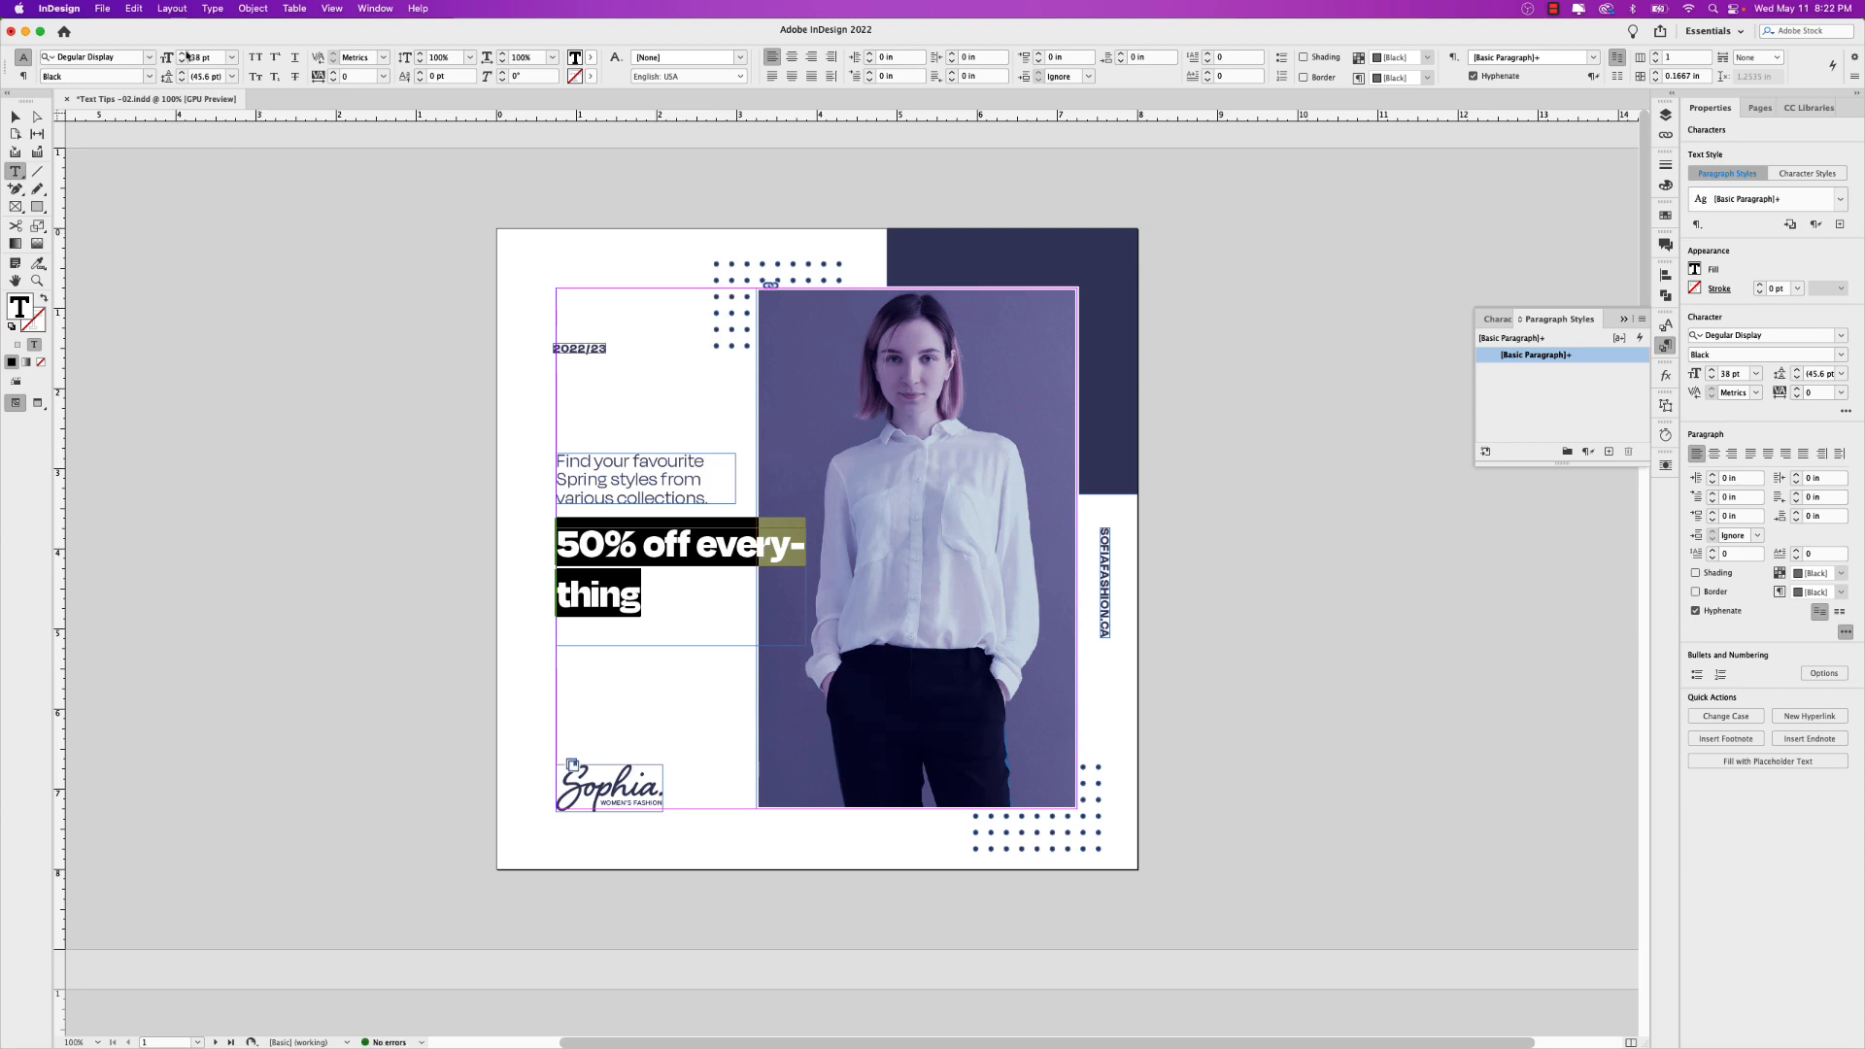
double_click(192, 61)
key("Return")
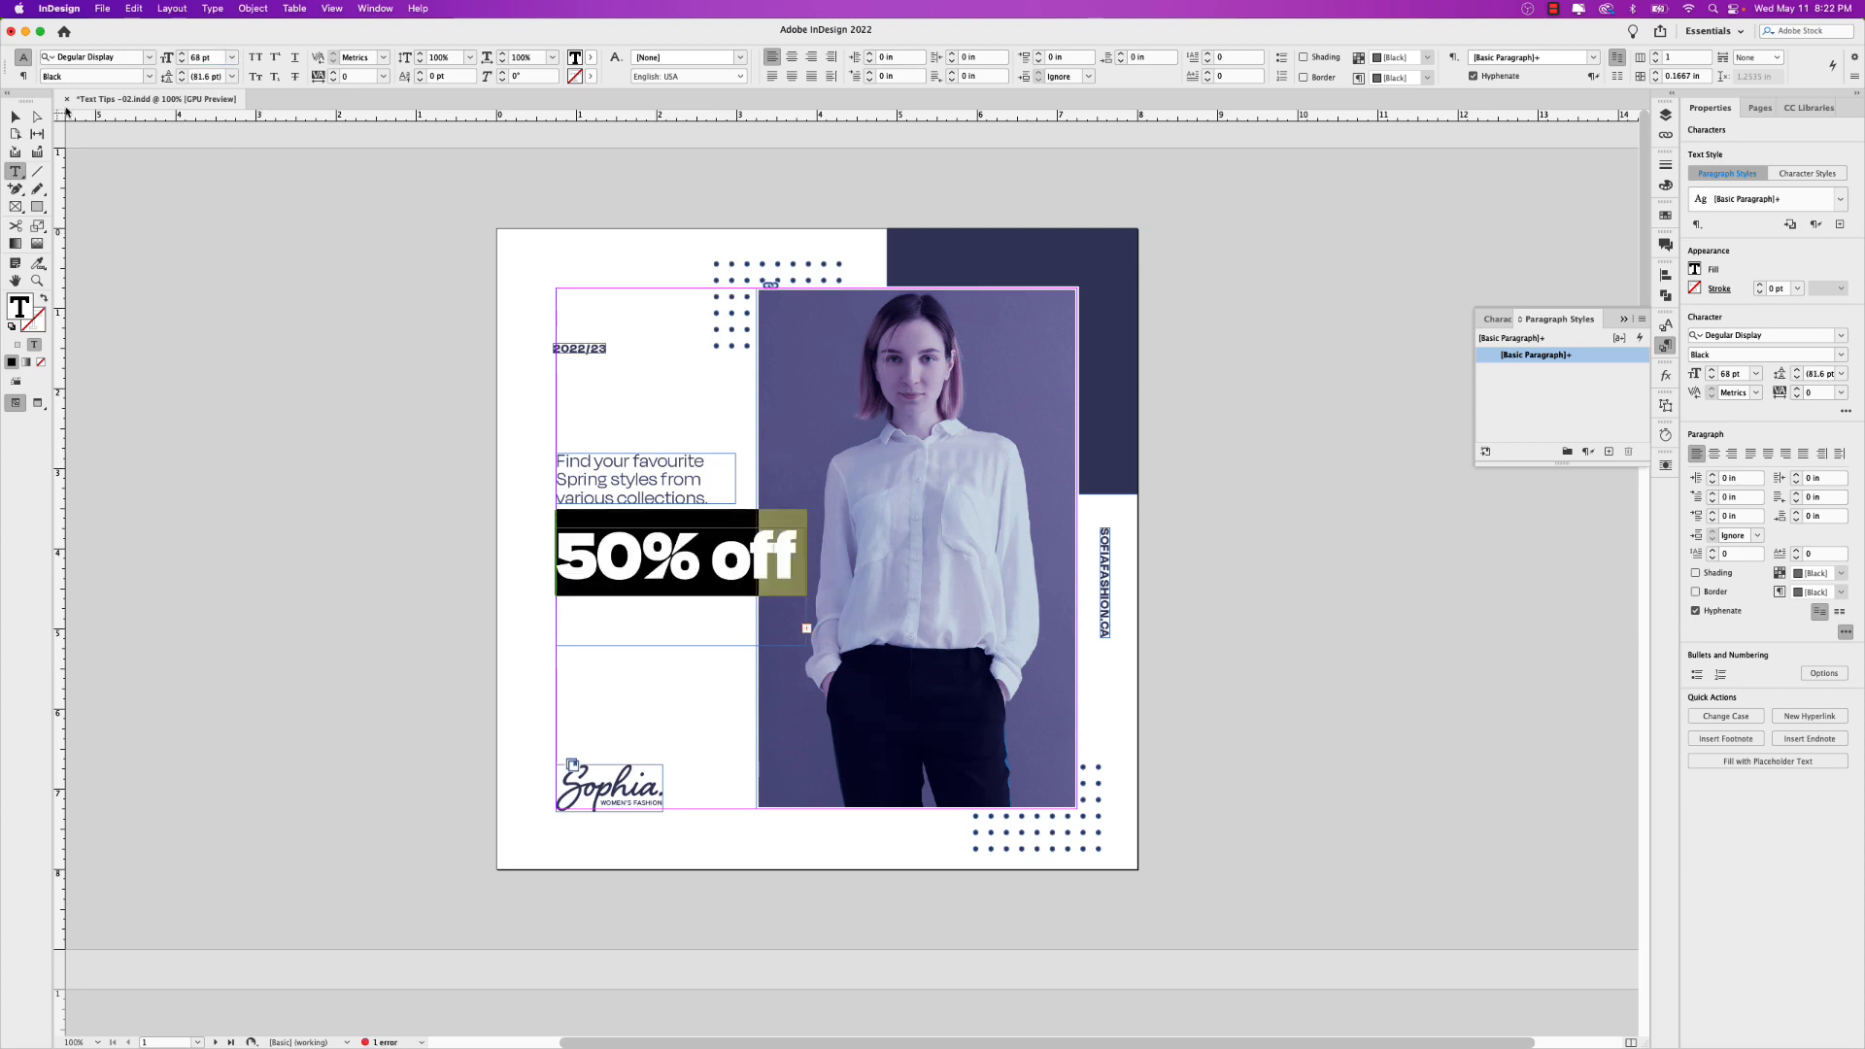
Enlarge the headline frame to about 5.08 by 2.89 in and insert a line break before "everything"
left_click(16, 117)
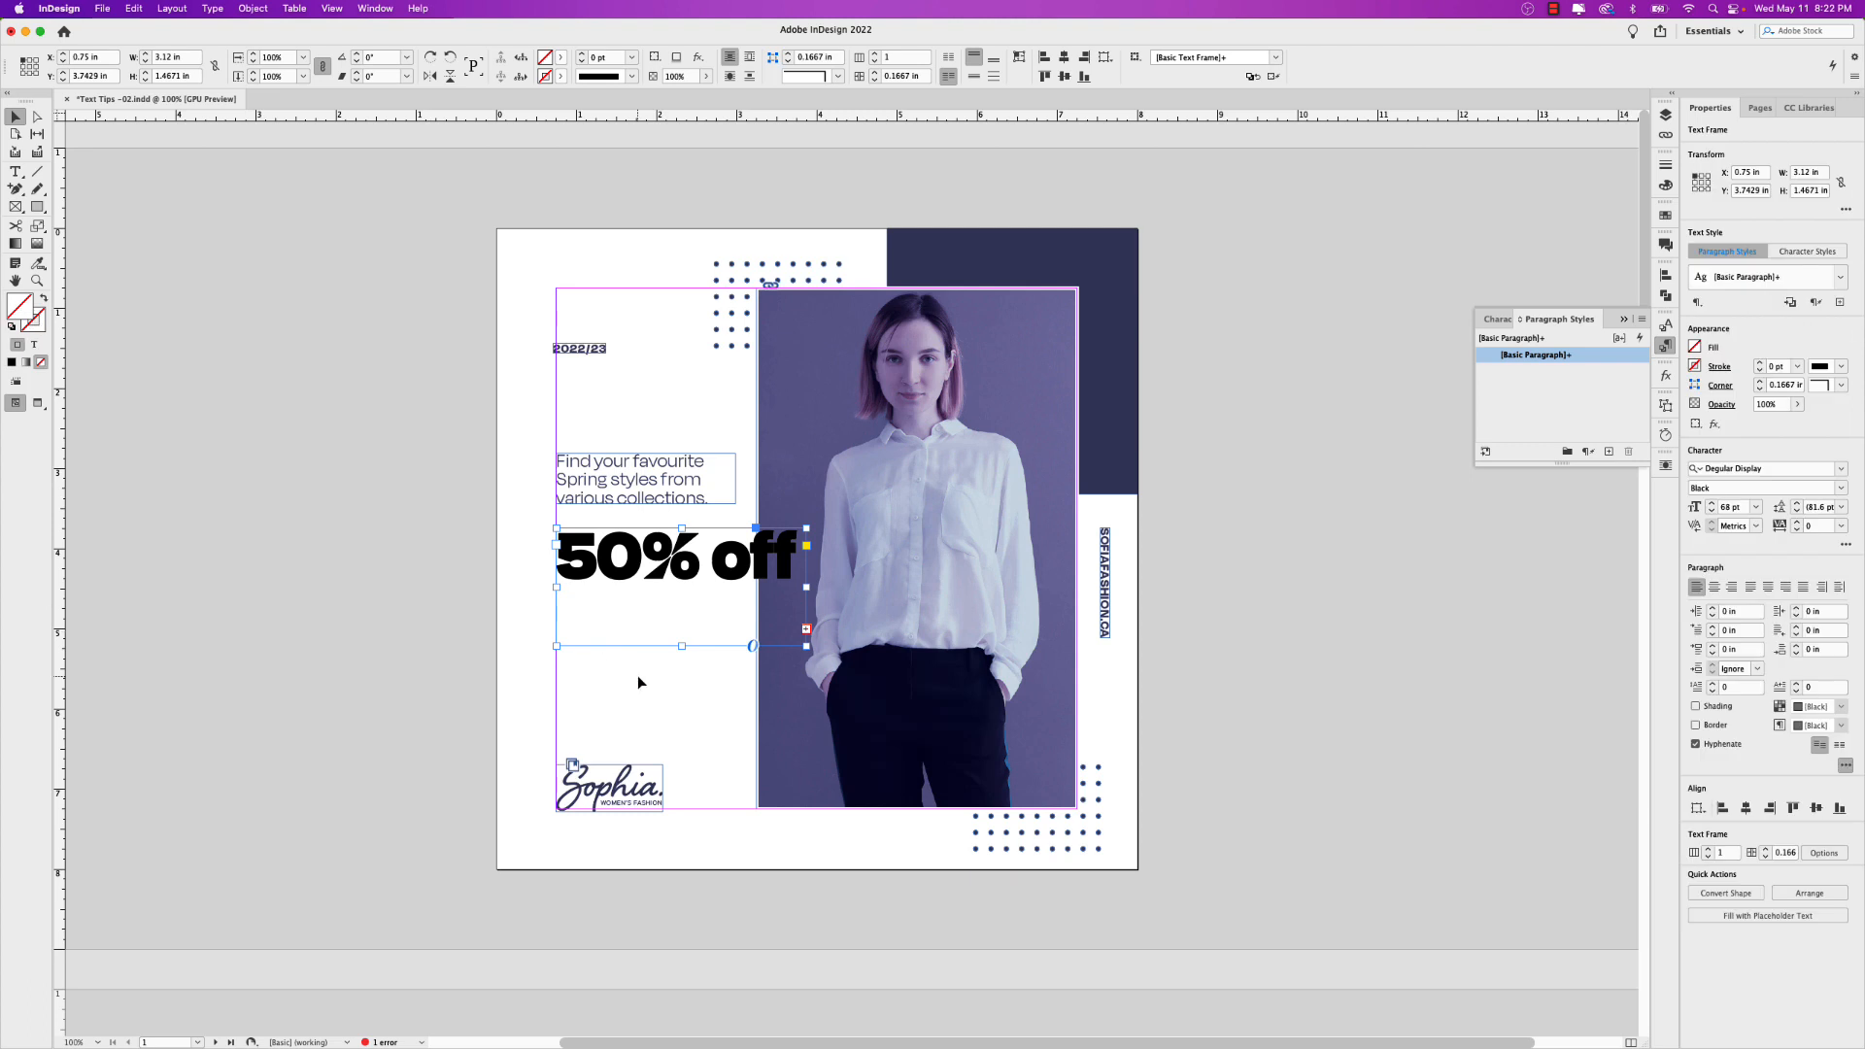
double_click(680, 645)
left_click_drag(806, 644, 964, 644)
double_click(826, 581)
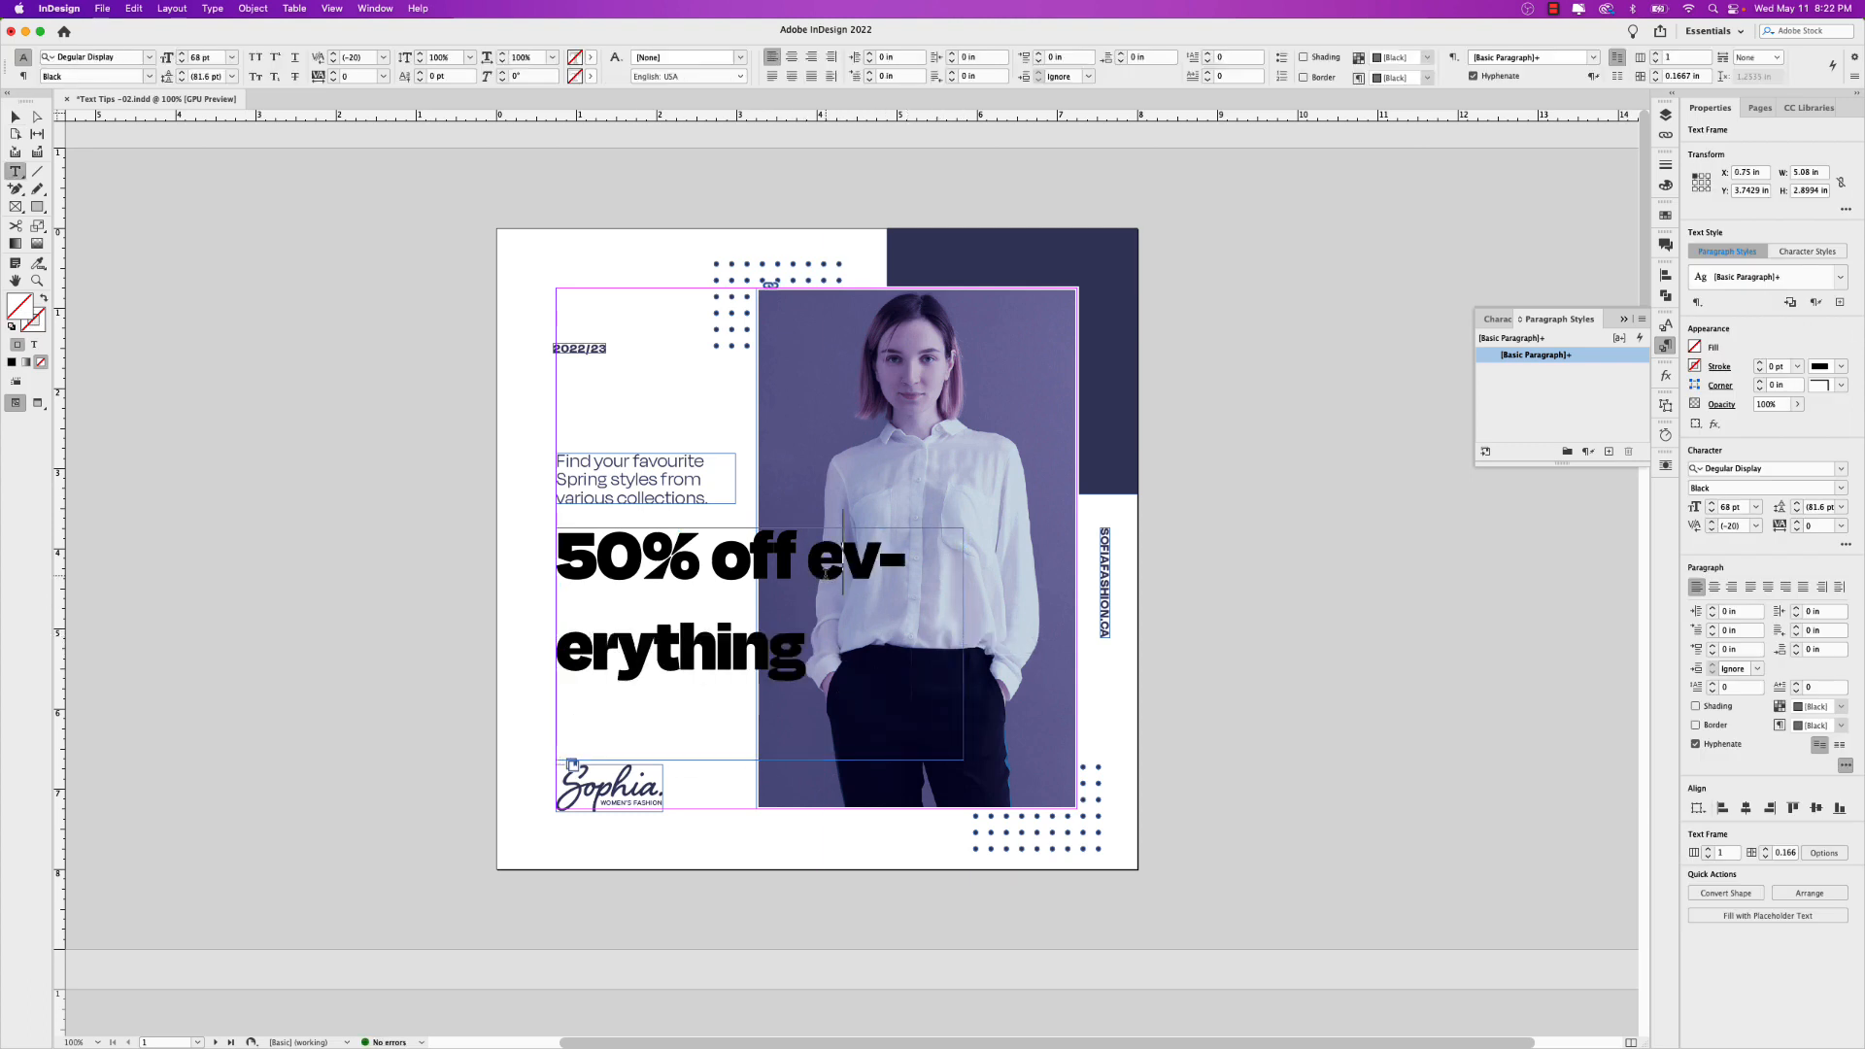
key("shift+Return")
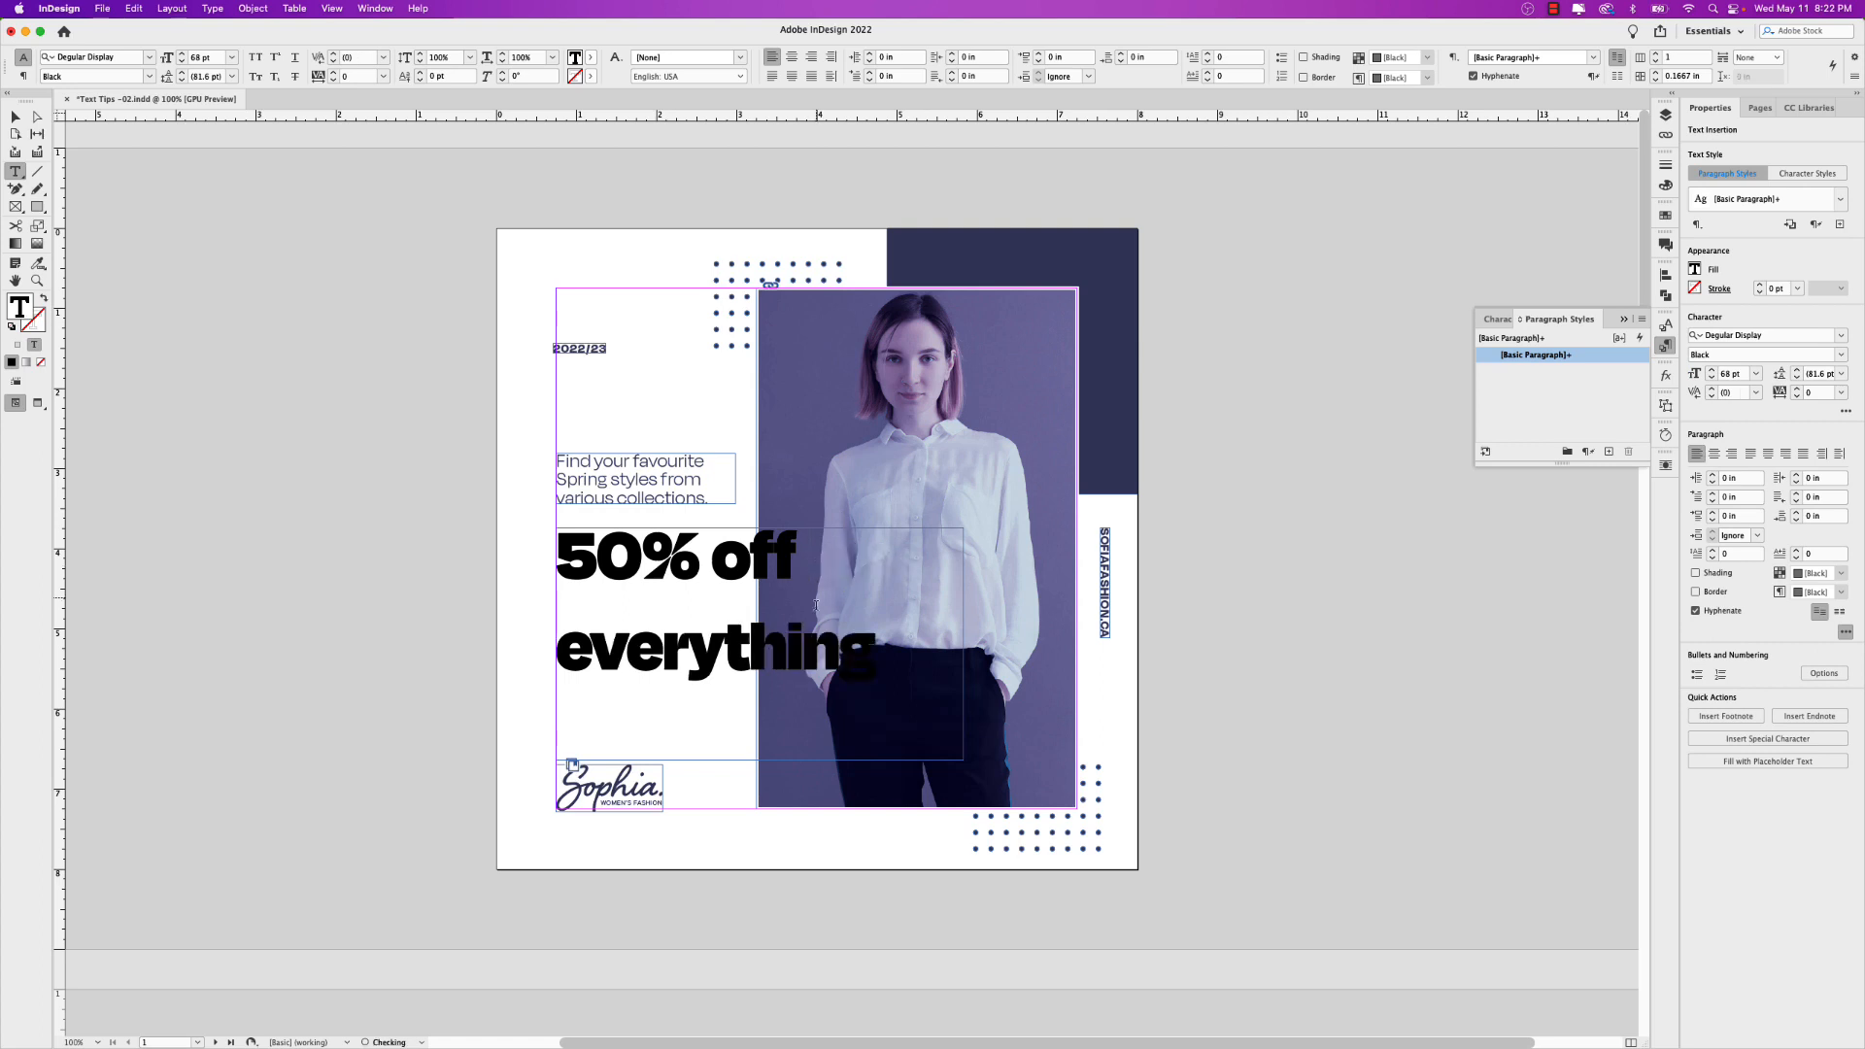
Tighten the leading of both headline lines to 47 pt
left_click_drag(880, 661, 491, 534)
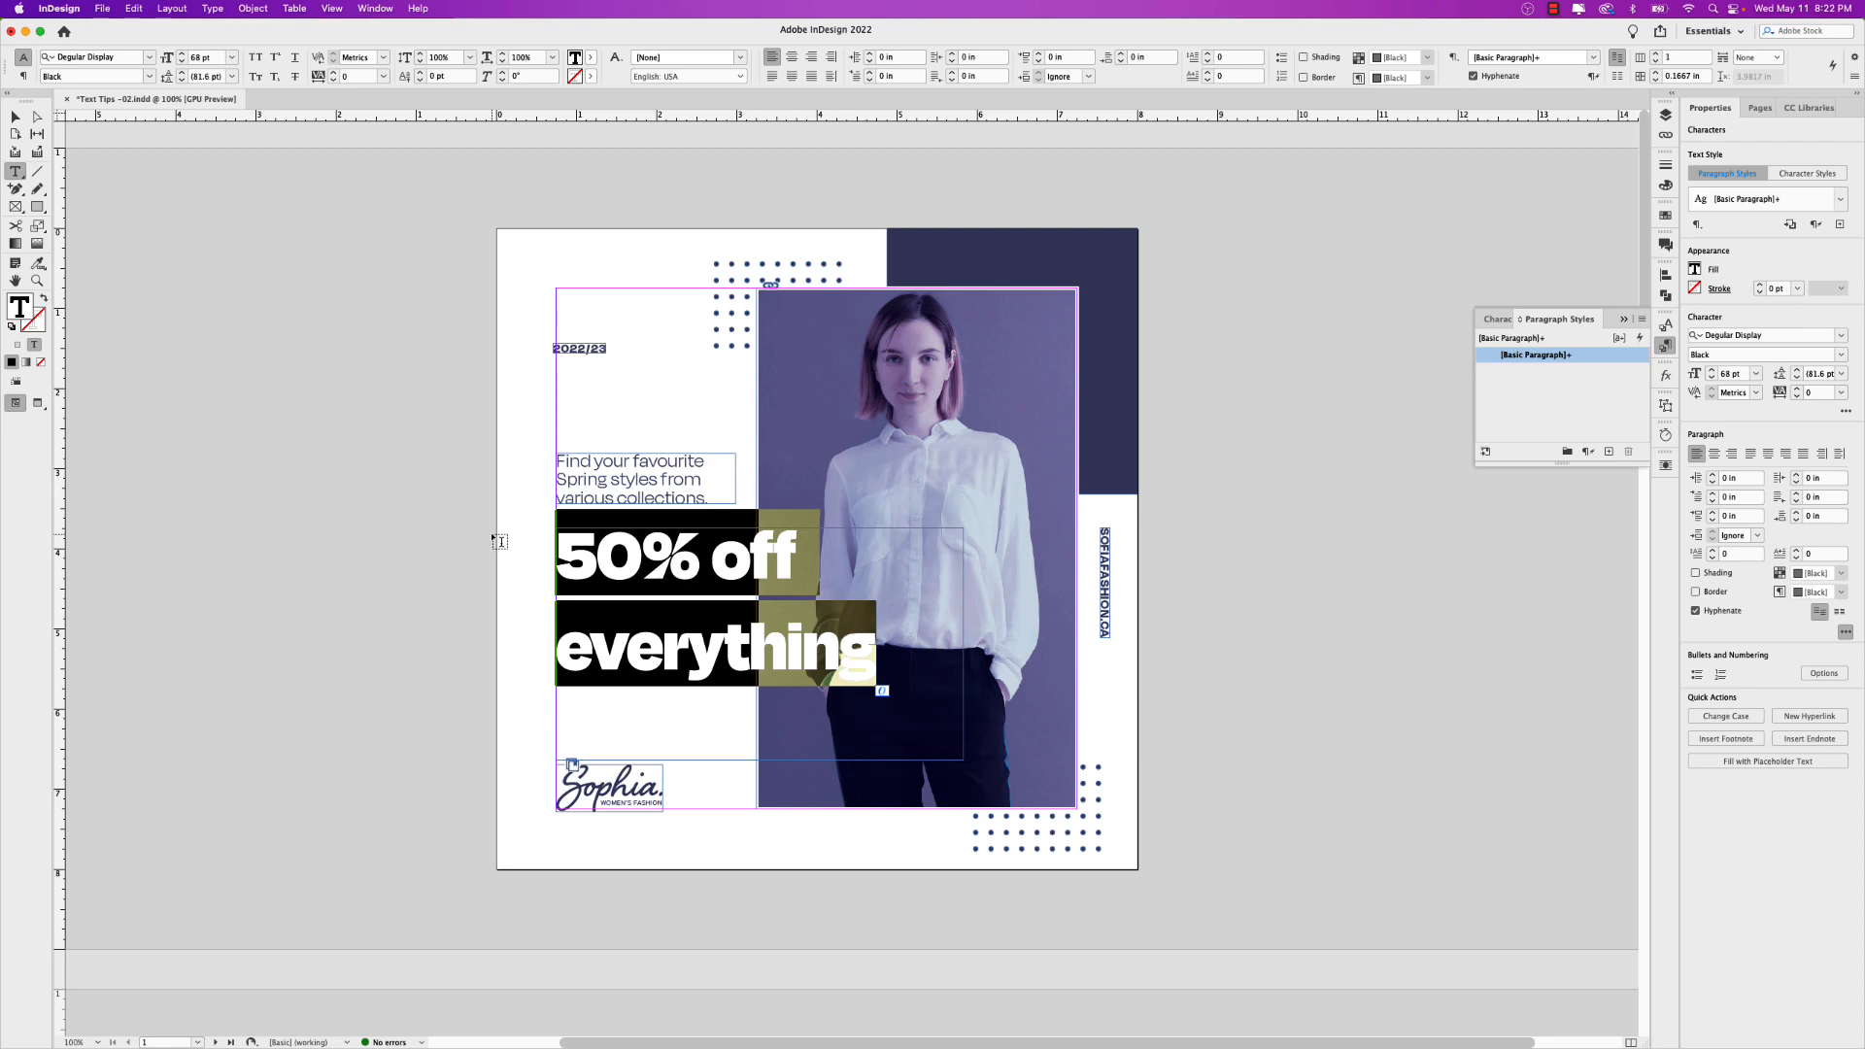
key("alt+Up")
key("alt+Up")
key("alt+Up")
key("alt+Up")
key("alt+Up")
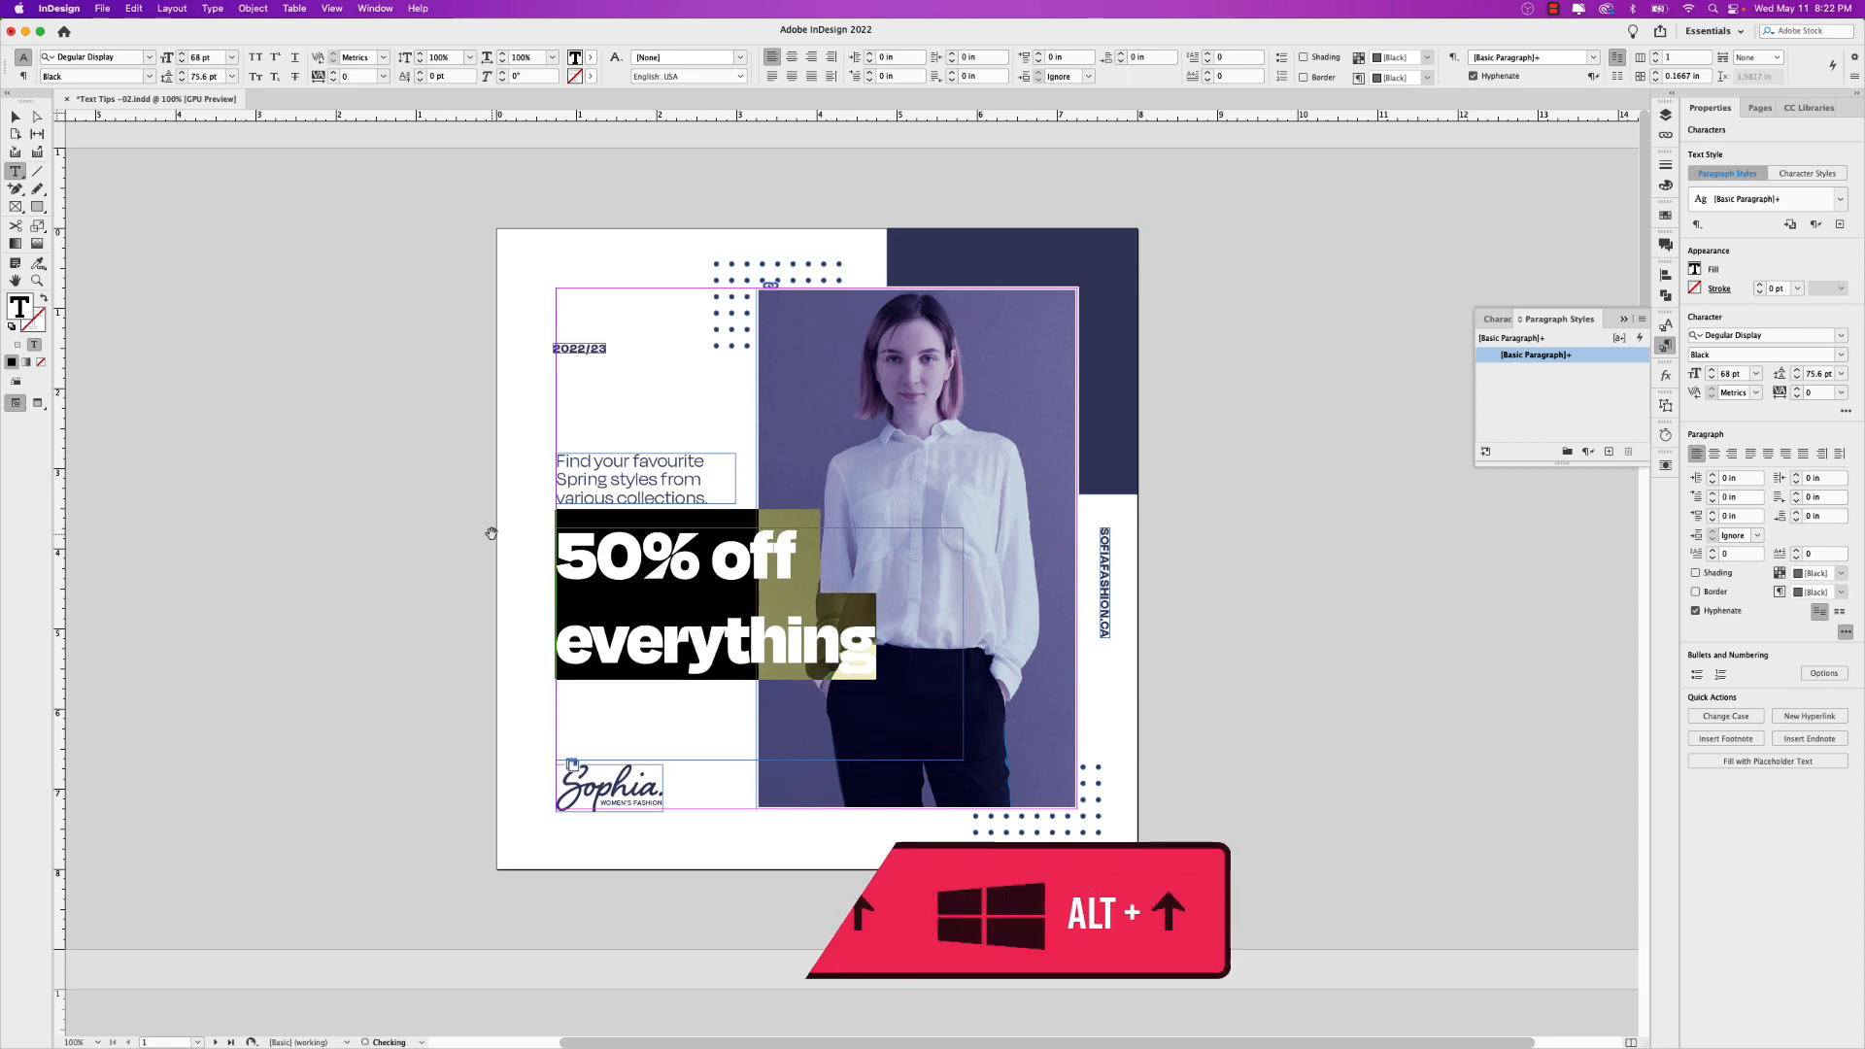
key("alt+Up")
key("alt+Up")
key("alt+Up")
key("alt+Up")
key("alt+Up")
key("alt+Up")
key("alt+Up")
key("alt+Up")
key("alt+Up")
key("alt+Up")
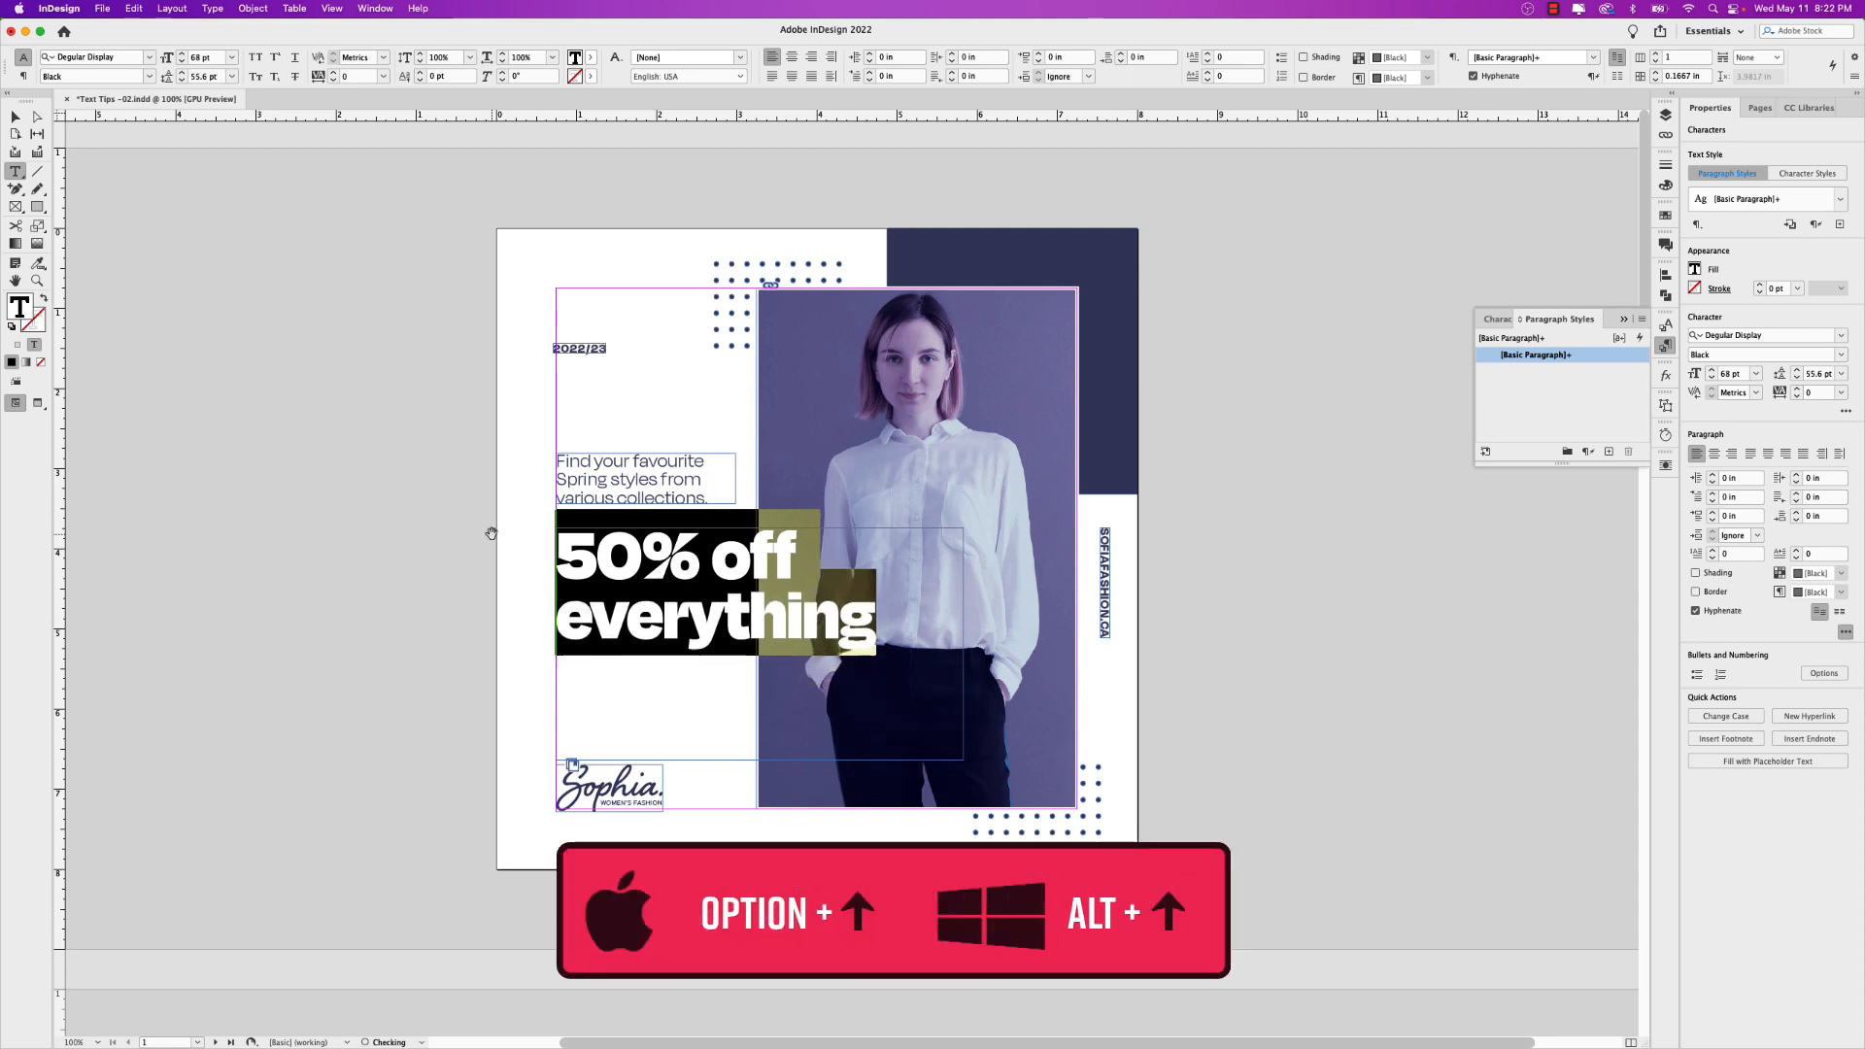
key("alt+Up")
key("alt+Up")
key("alt+Up")
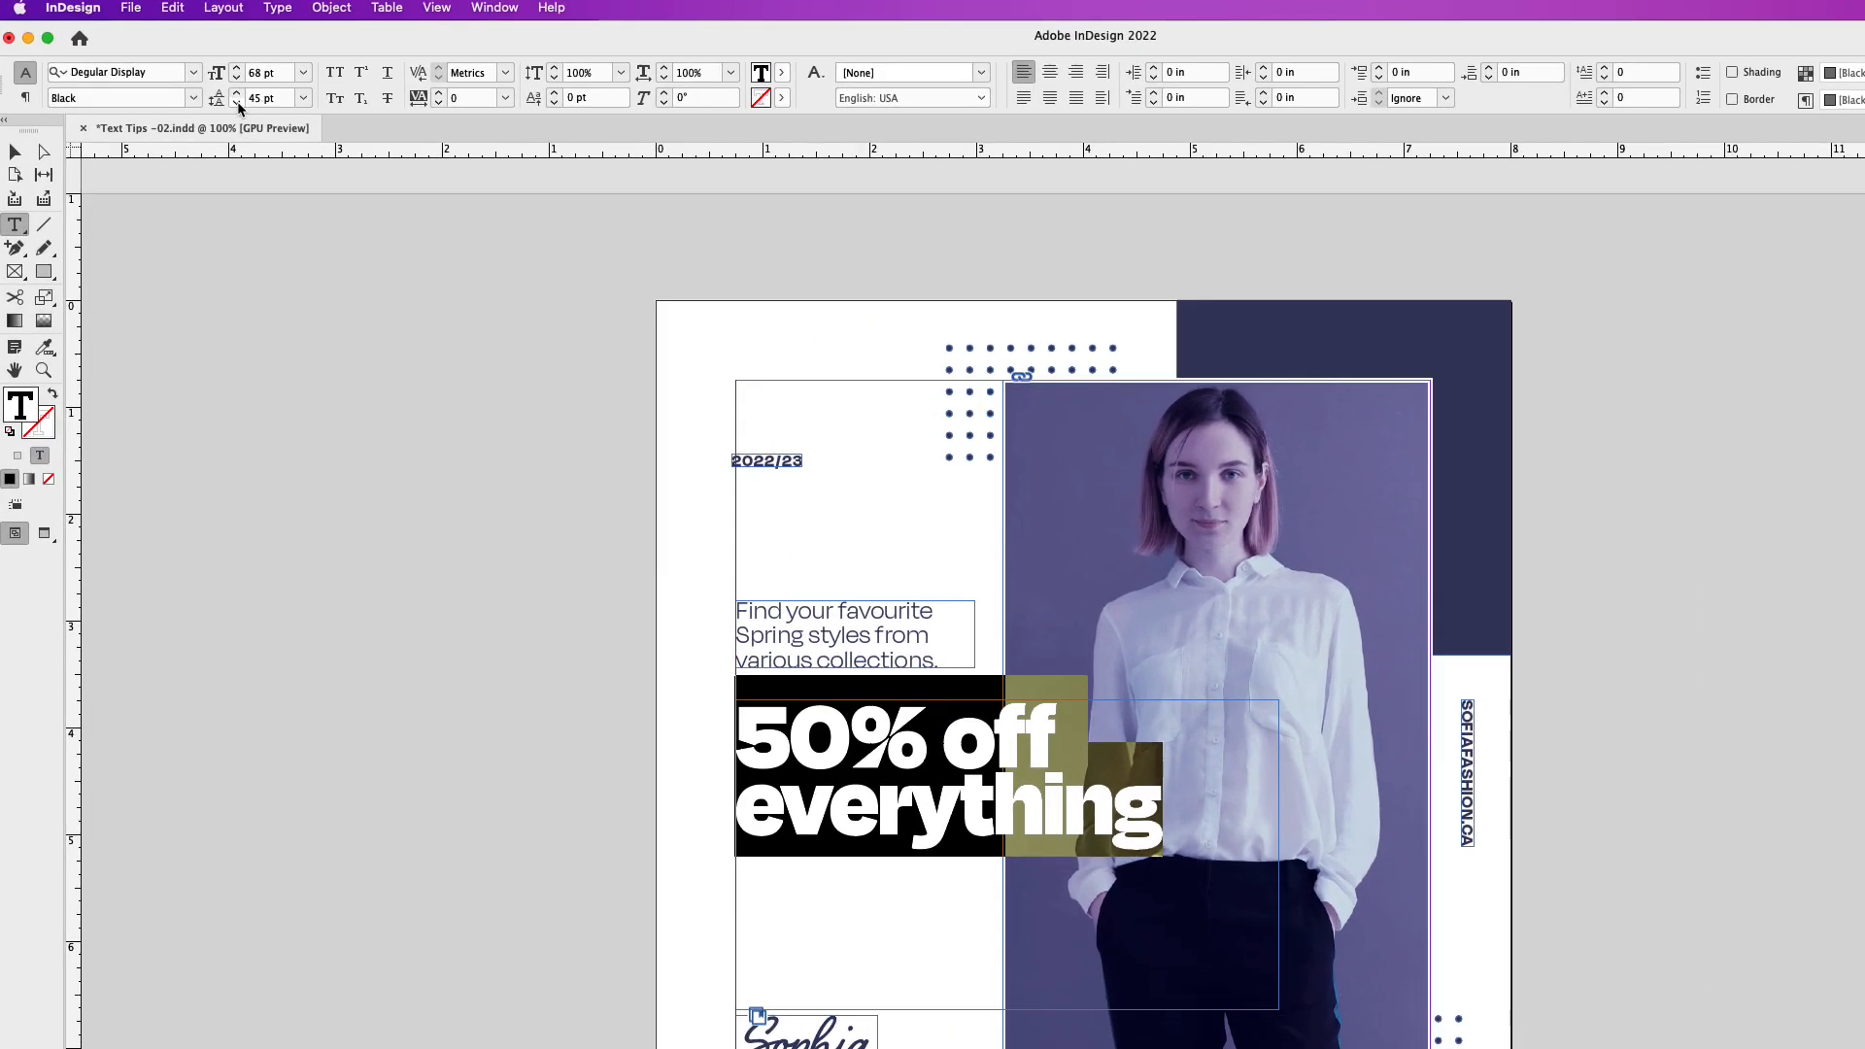
left_click(183, 80)
left_click(238, 95)
left_click(238, 95)
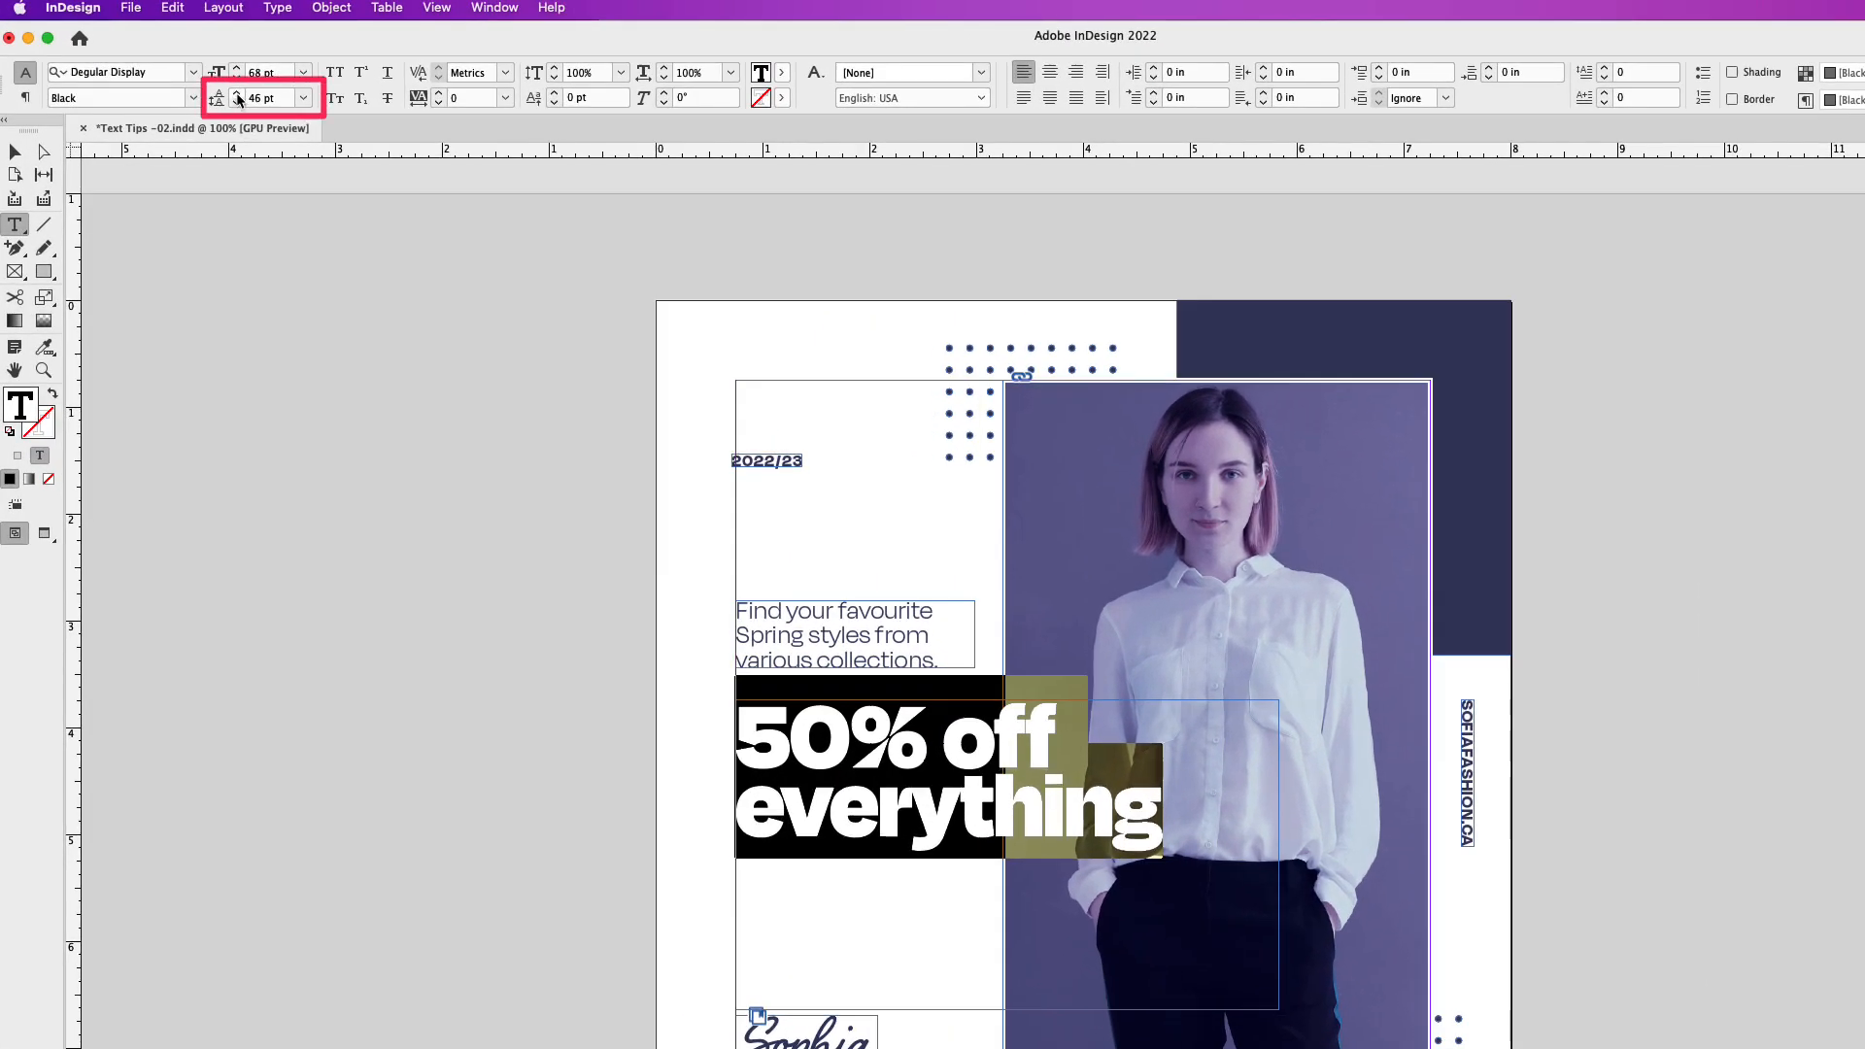
left_click(238, 95)
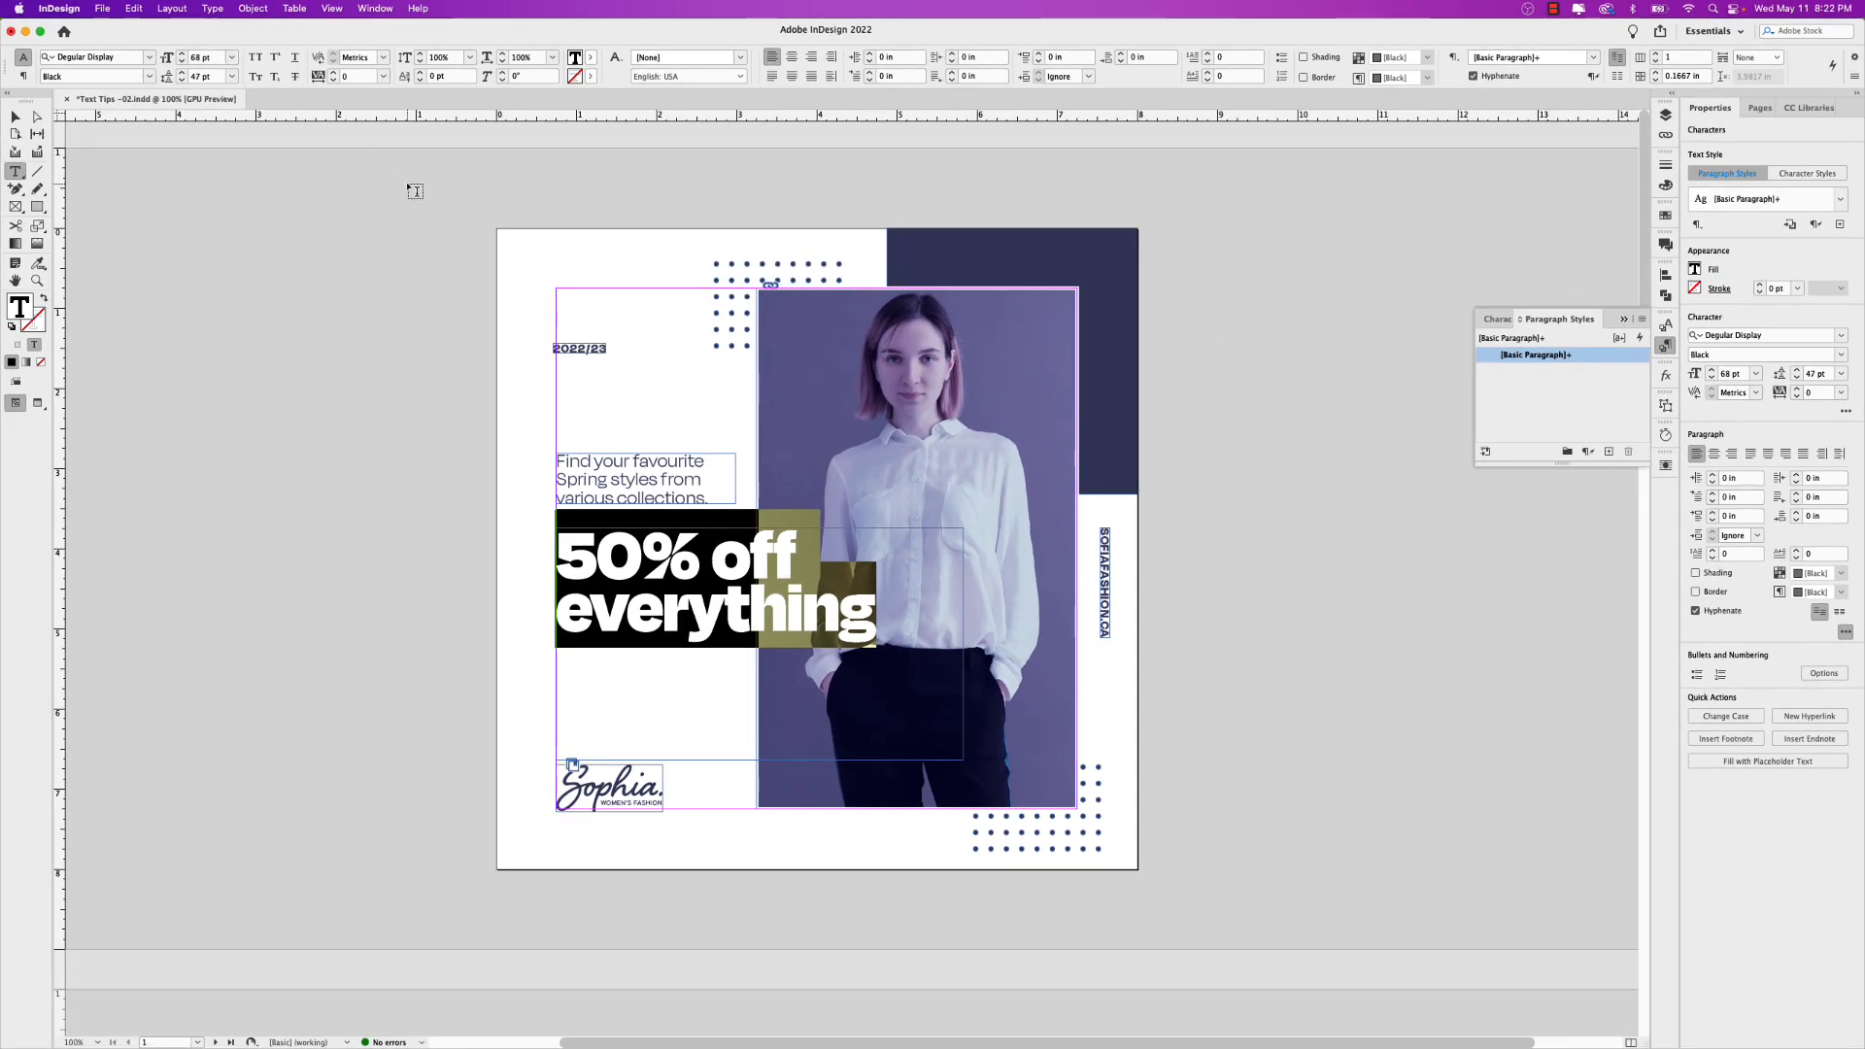
Colour the whole headline with the library's dark blue C=55 M=46 Y=0 K=54 and display the document's swatches
left_click(661, 617)
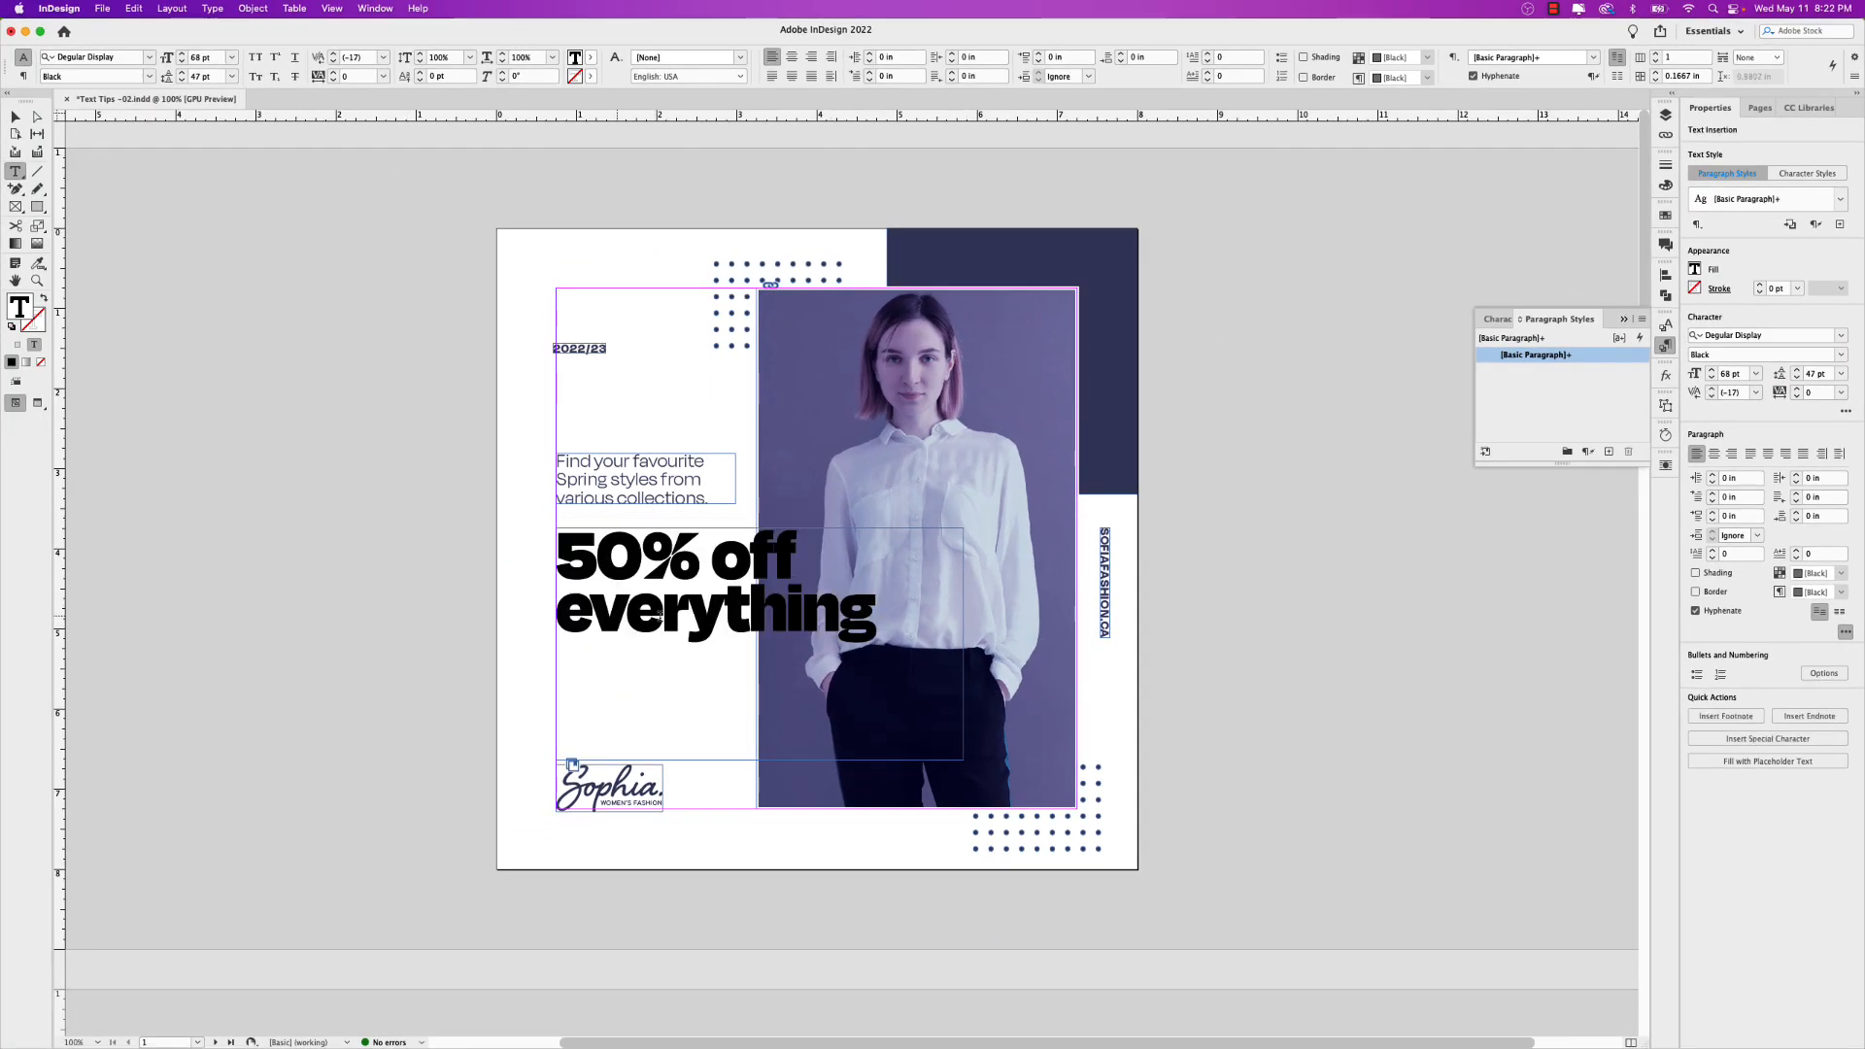
left_click_drag(884, 625, 556, 539)
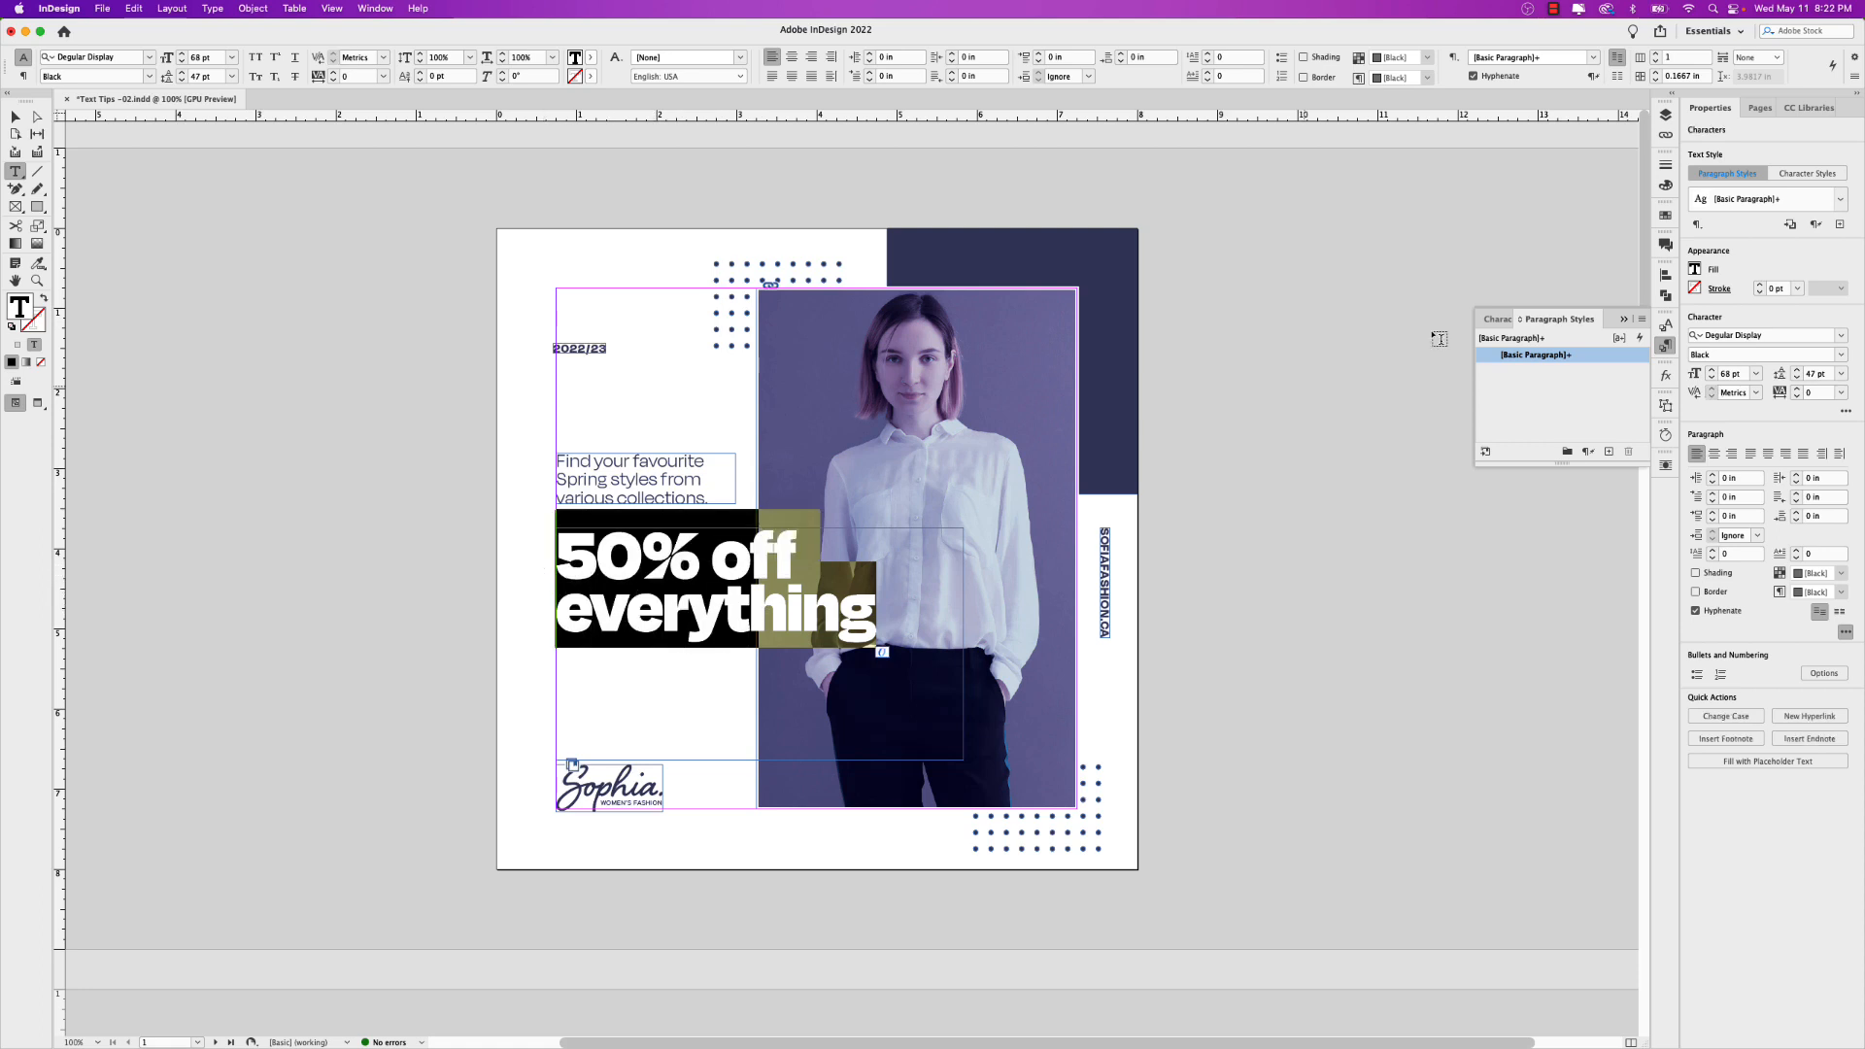
left_click(1809, 107)
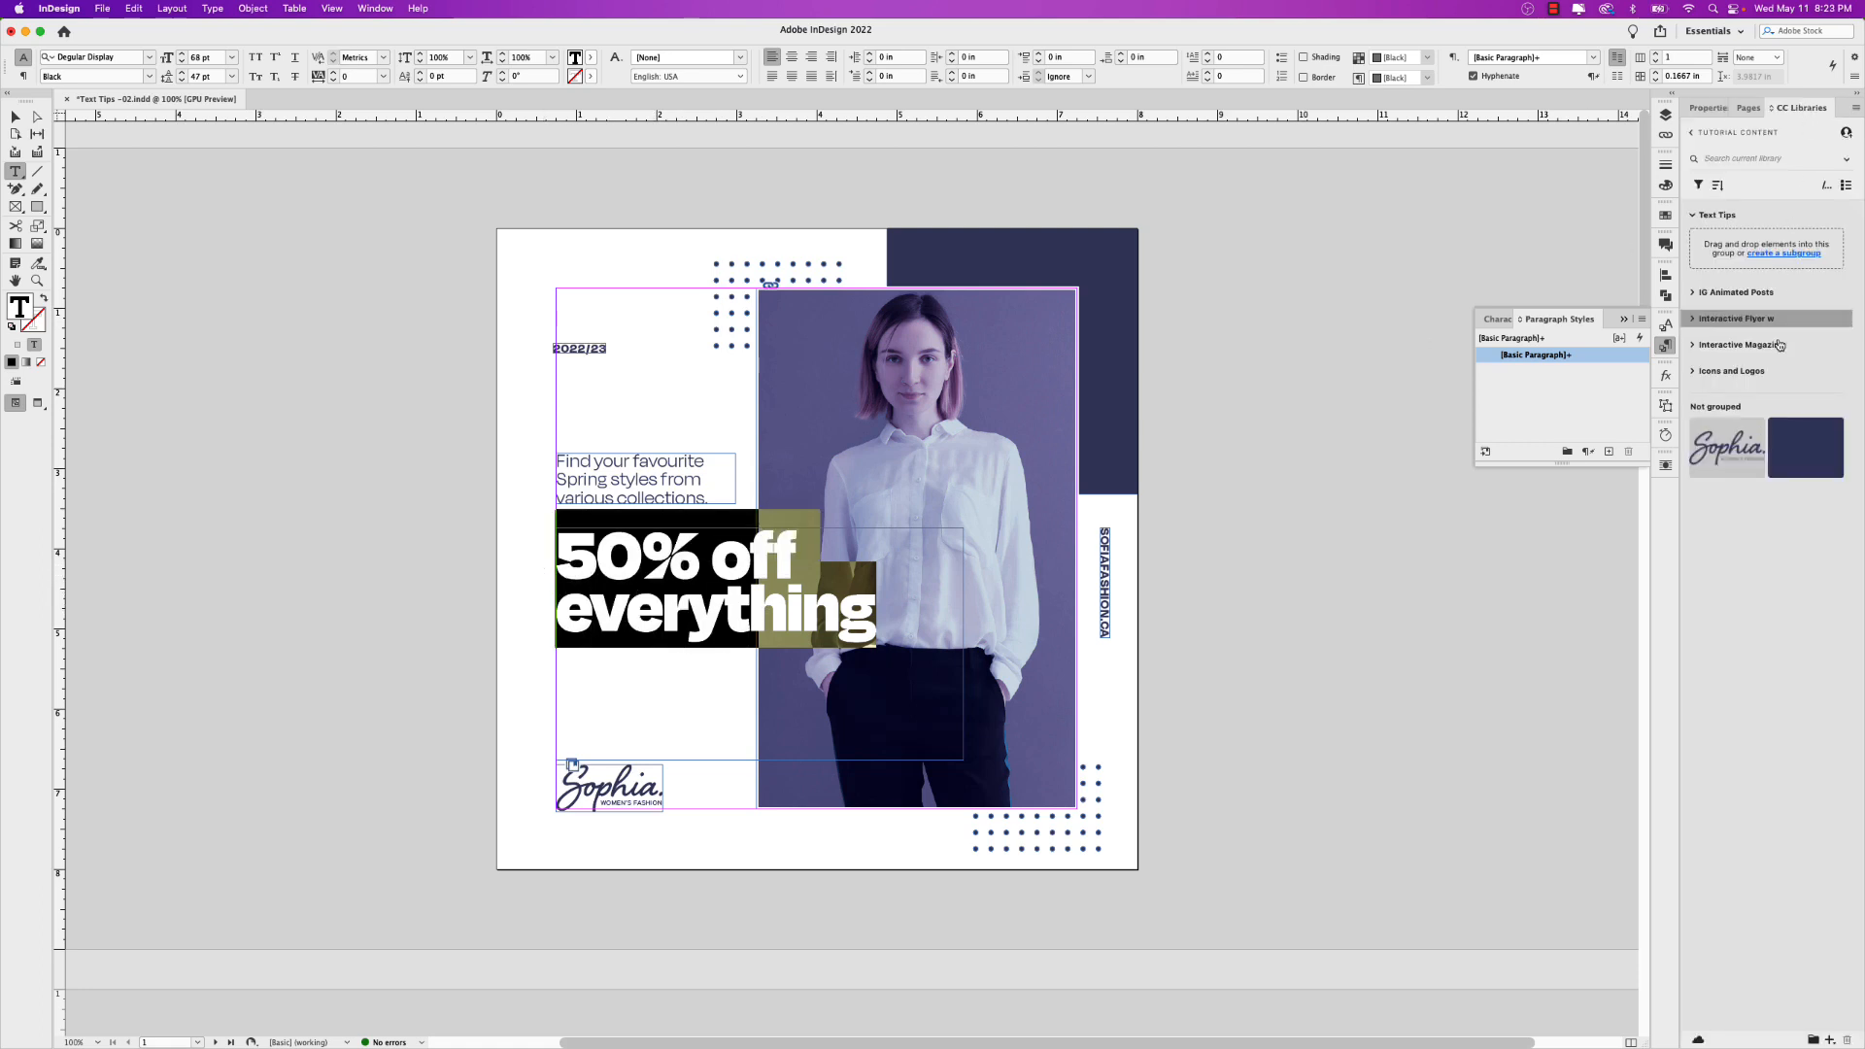
left_click(1797, 450)
left_click(734, 572)
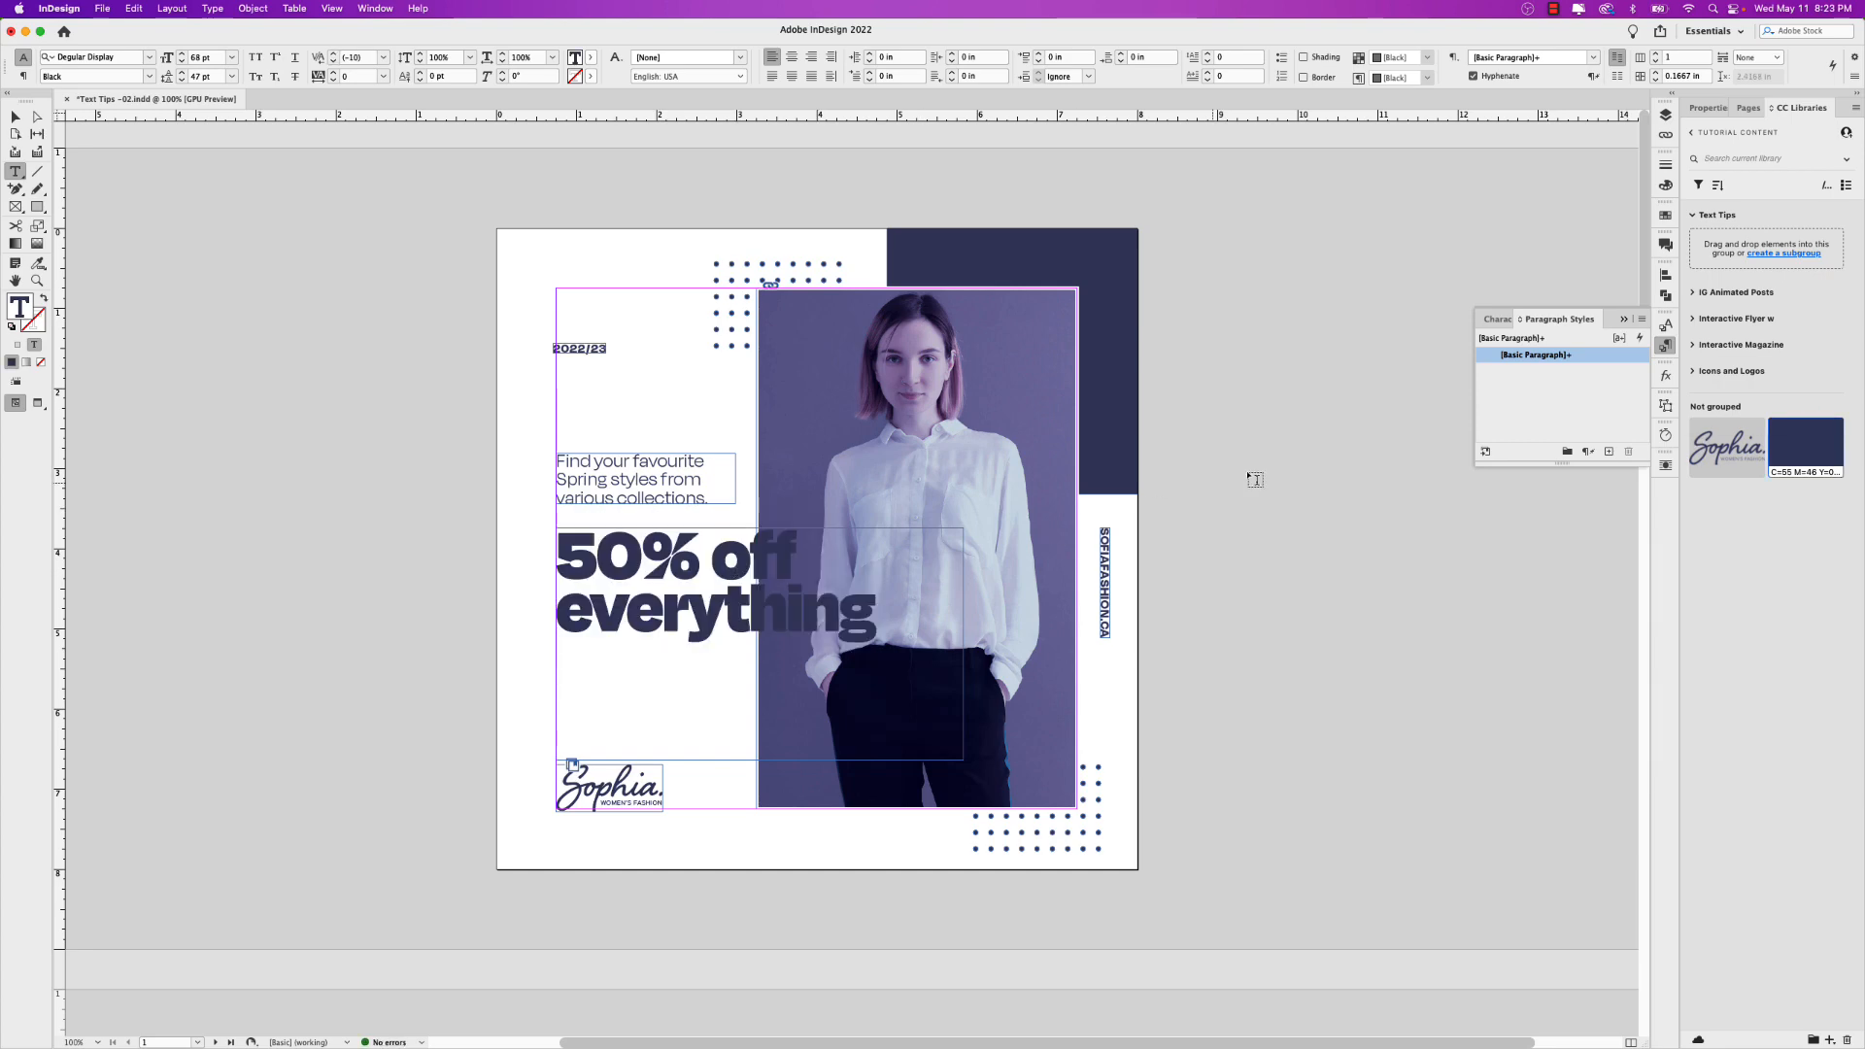
left_click(1666, 215)
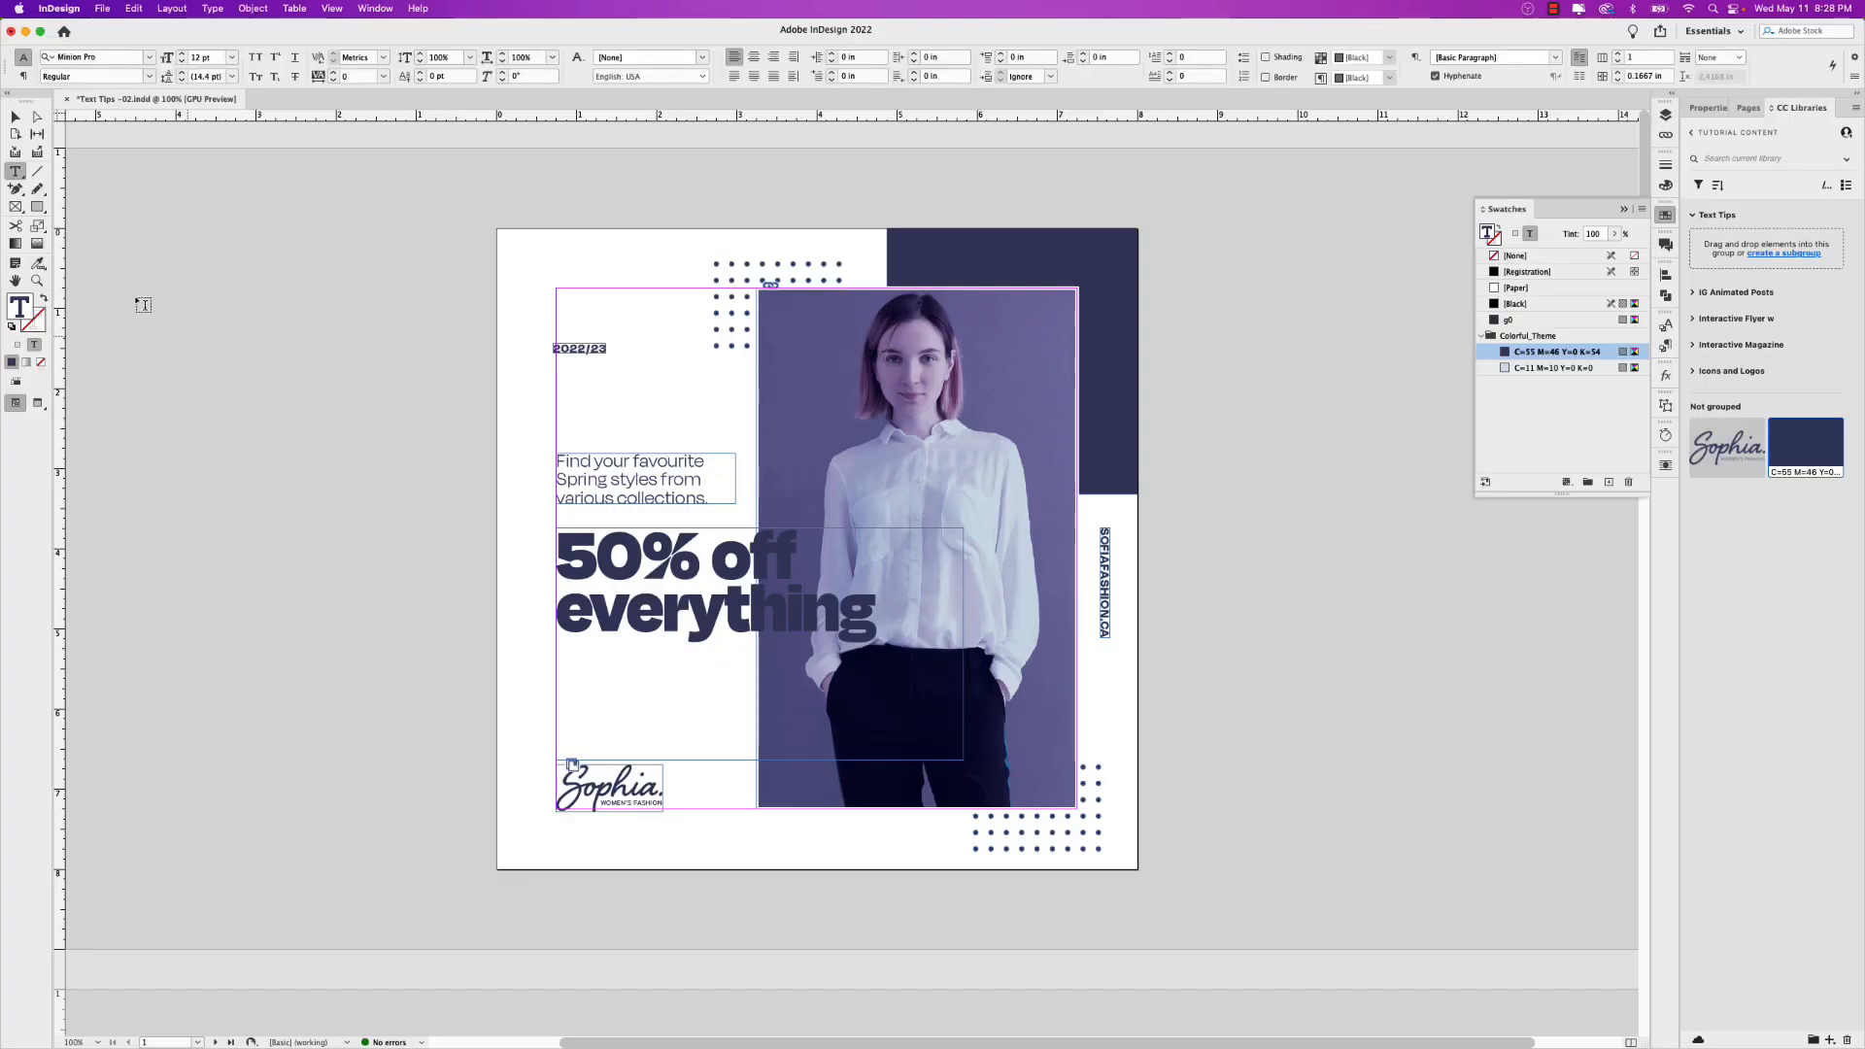
Try a vertical line about 1.41 in long with a 7 pt stroke beside the headline, and delete it
left_click(36, 172)
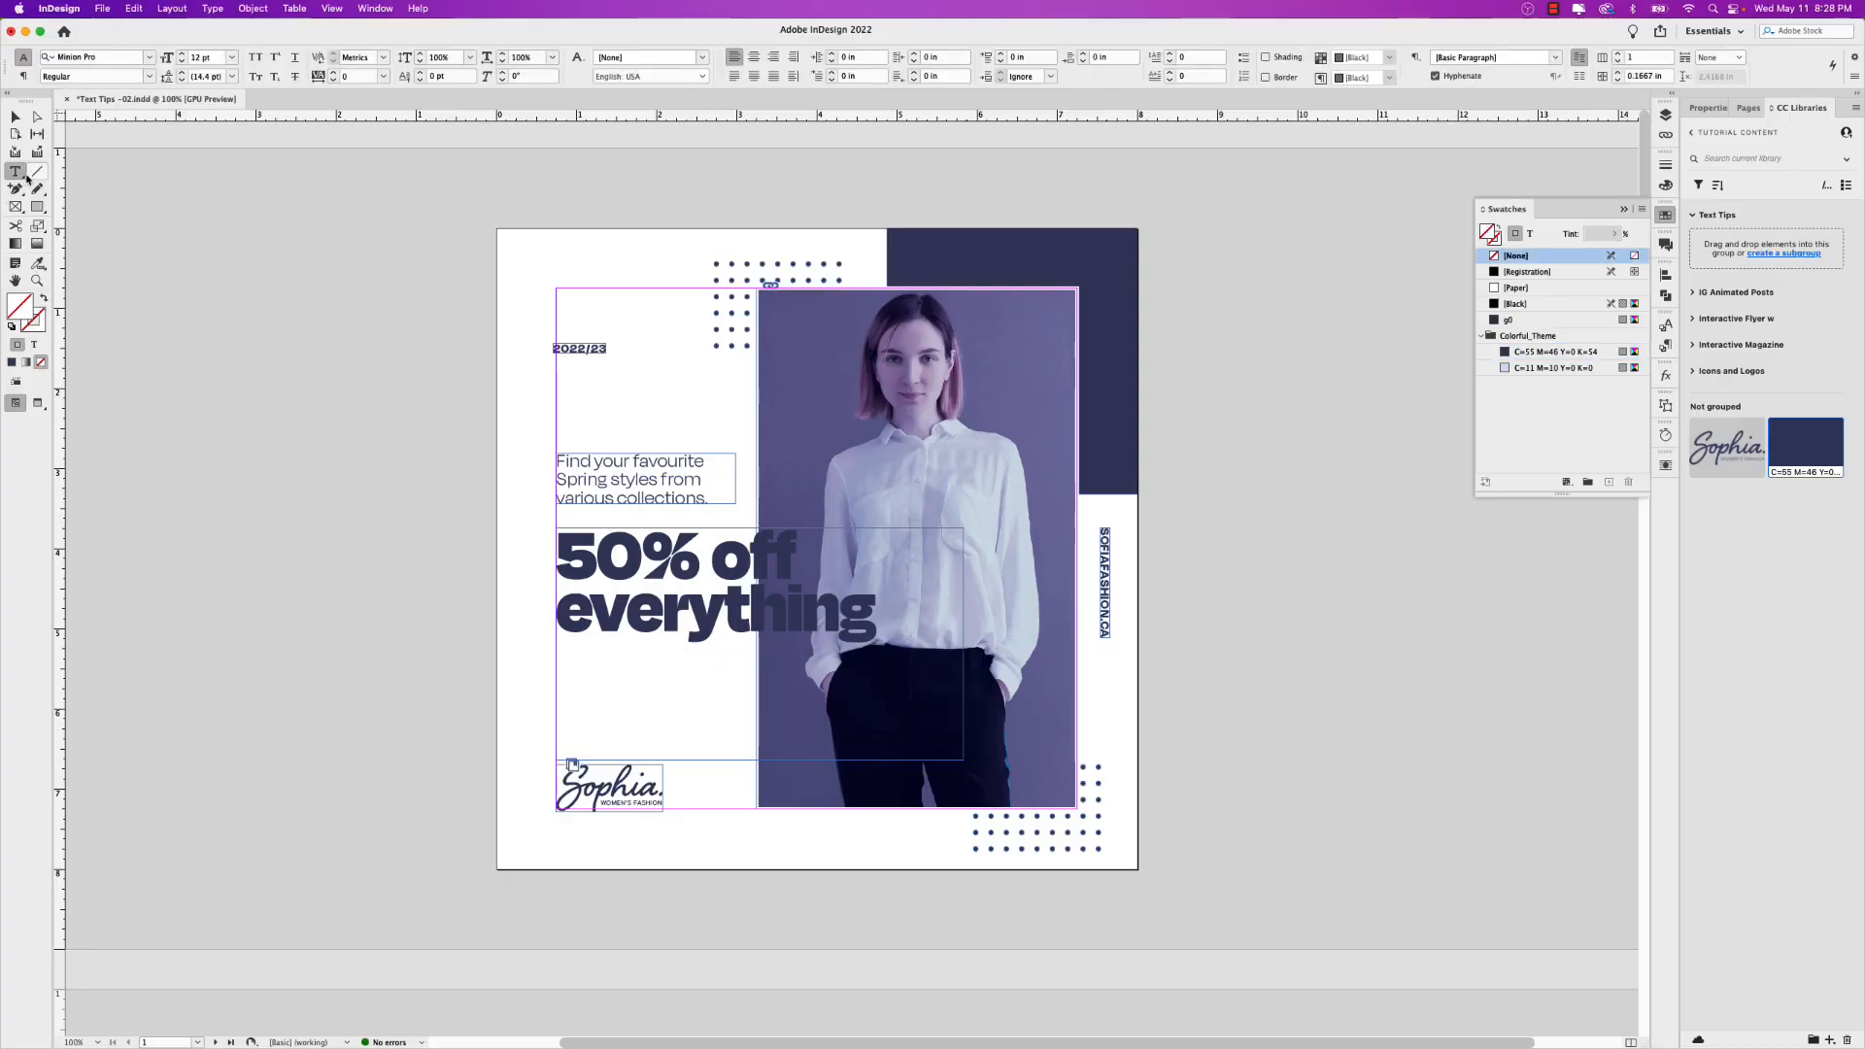
mouse_move(541, 525)
left_mouse_down()
mouse_move(594, 588)
mouse_move(585, 639)
left_mouse_up()
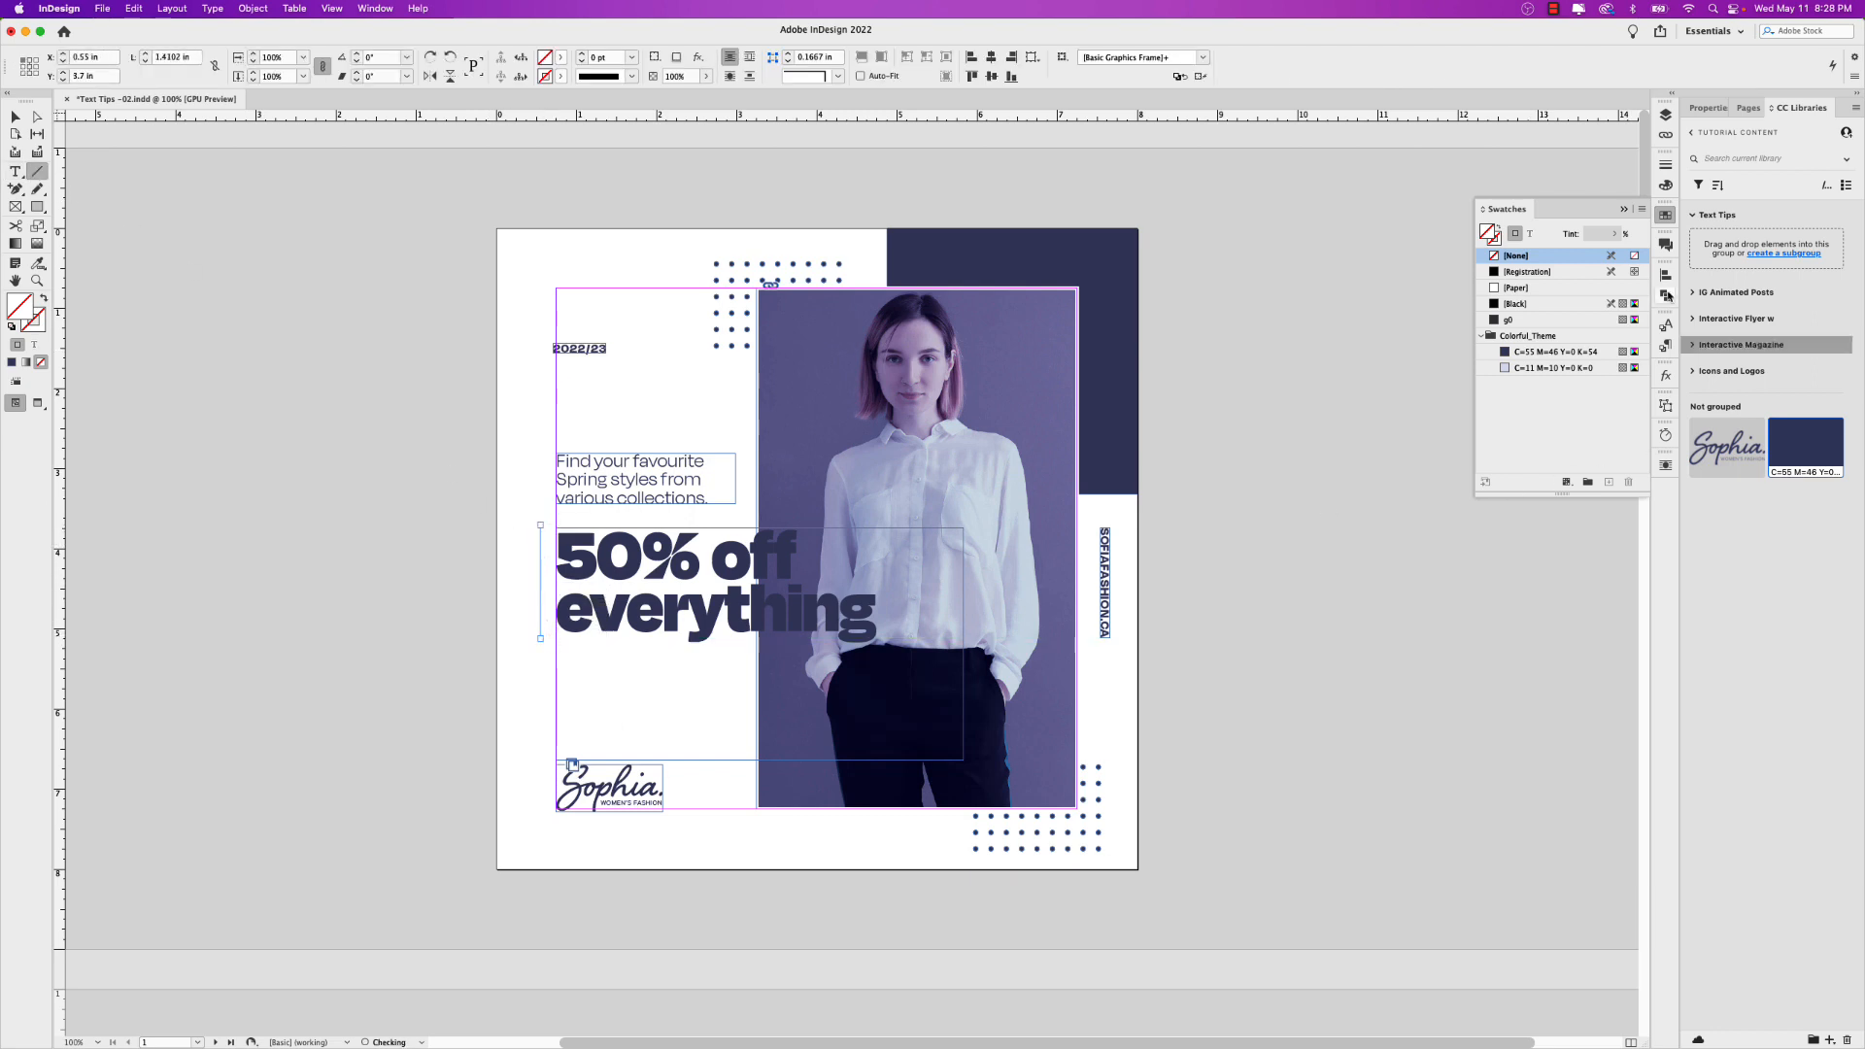
left_click(1708, 107)
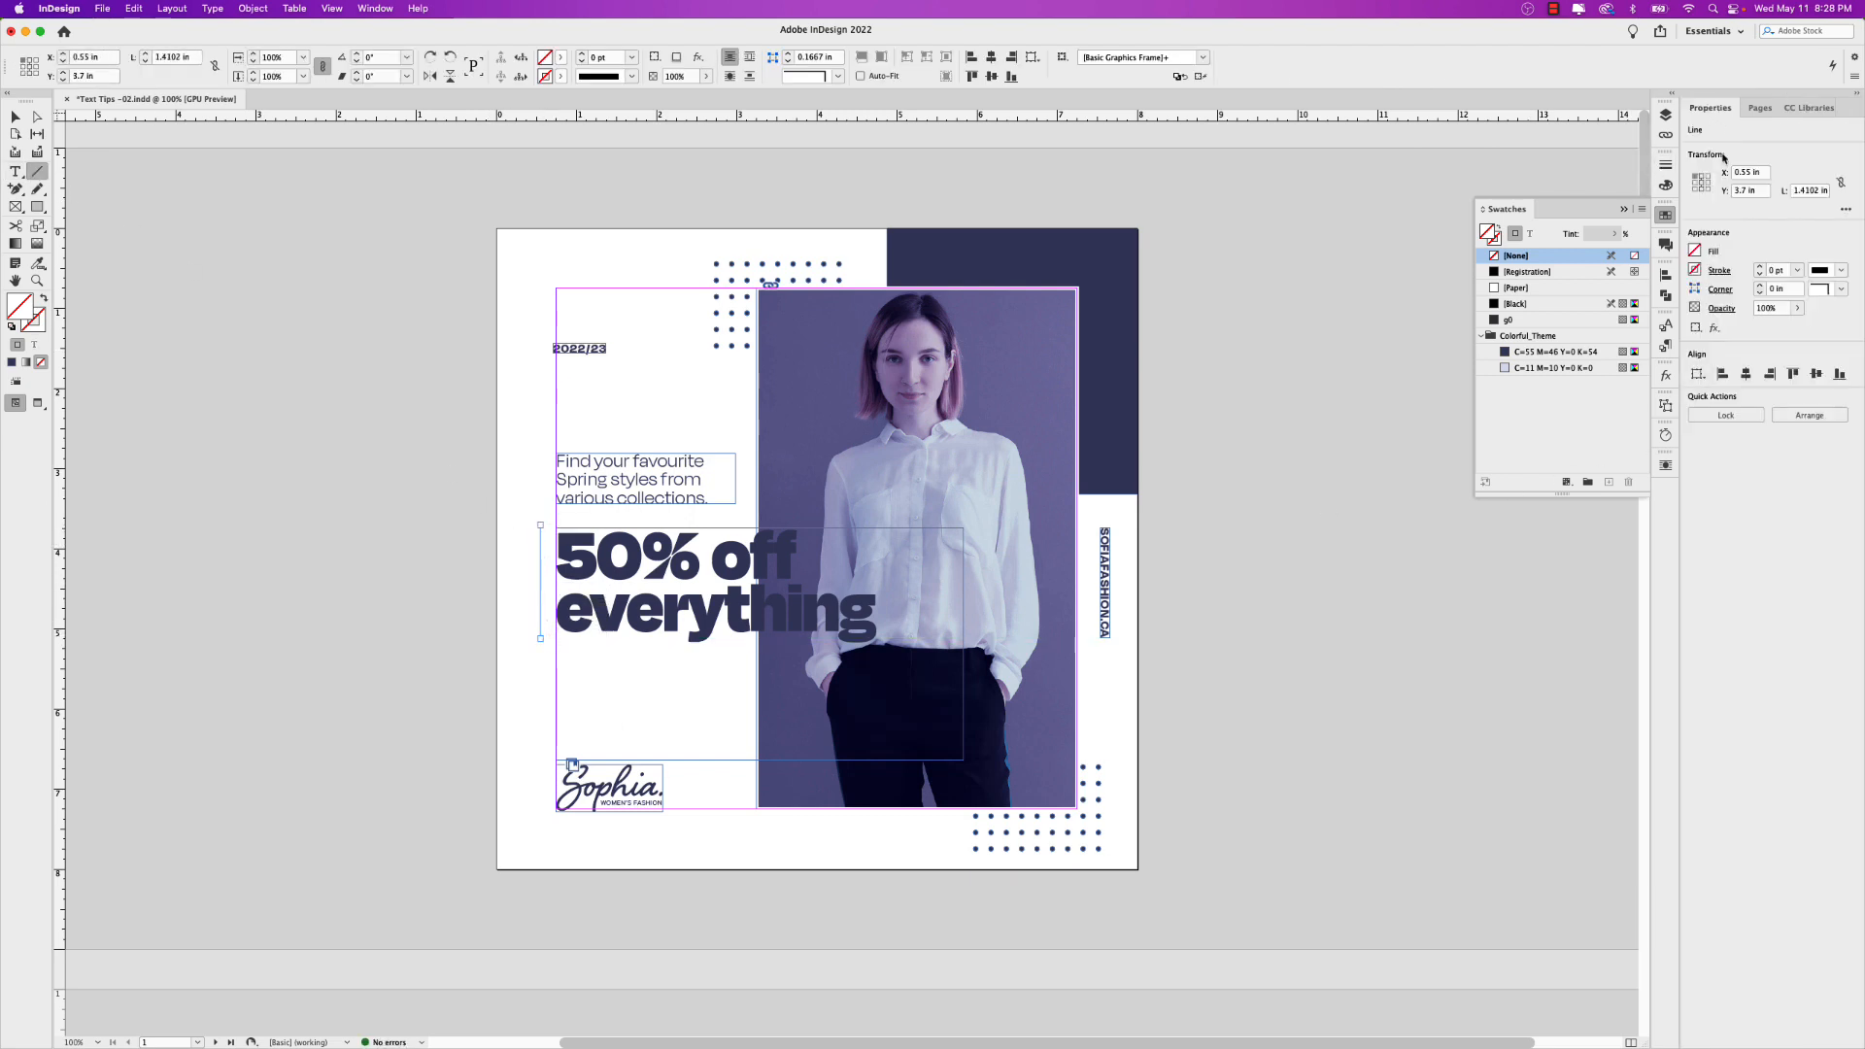
left_click(1760, 268)
left_click(1760, 268)
left_click(1760, 268)
left_click(1760, 268)
left_click(1760, 268)
left_click(1760, 268)
left_click(17, 118)
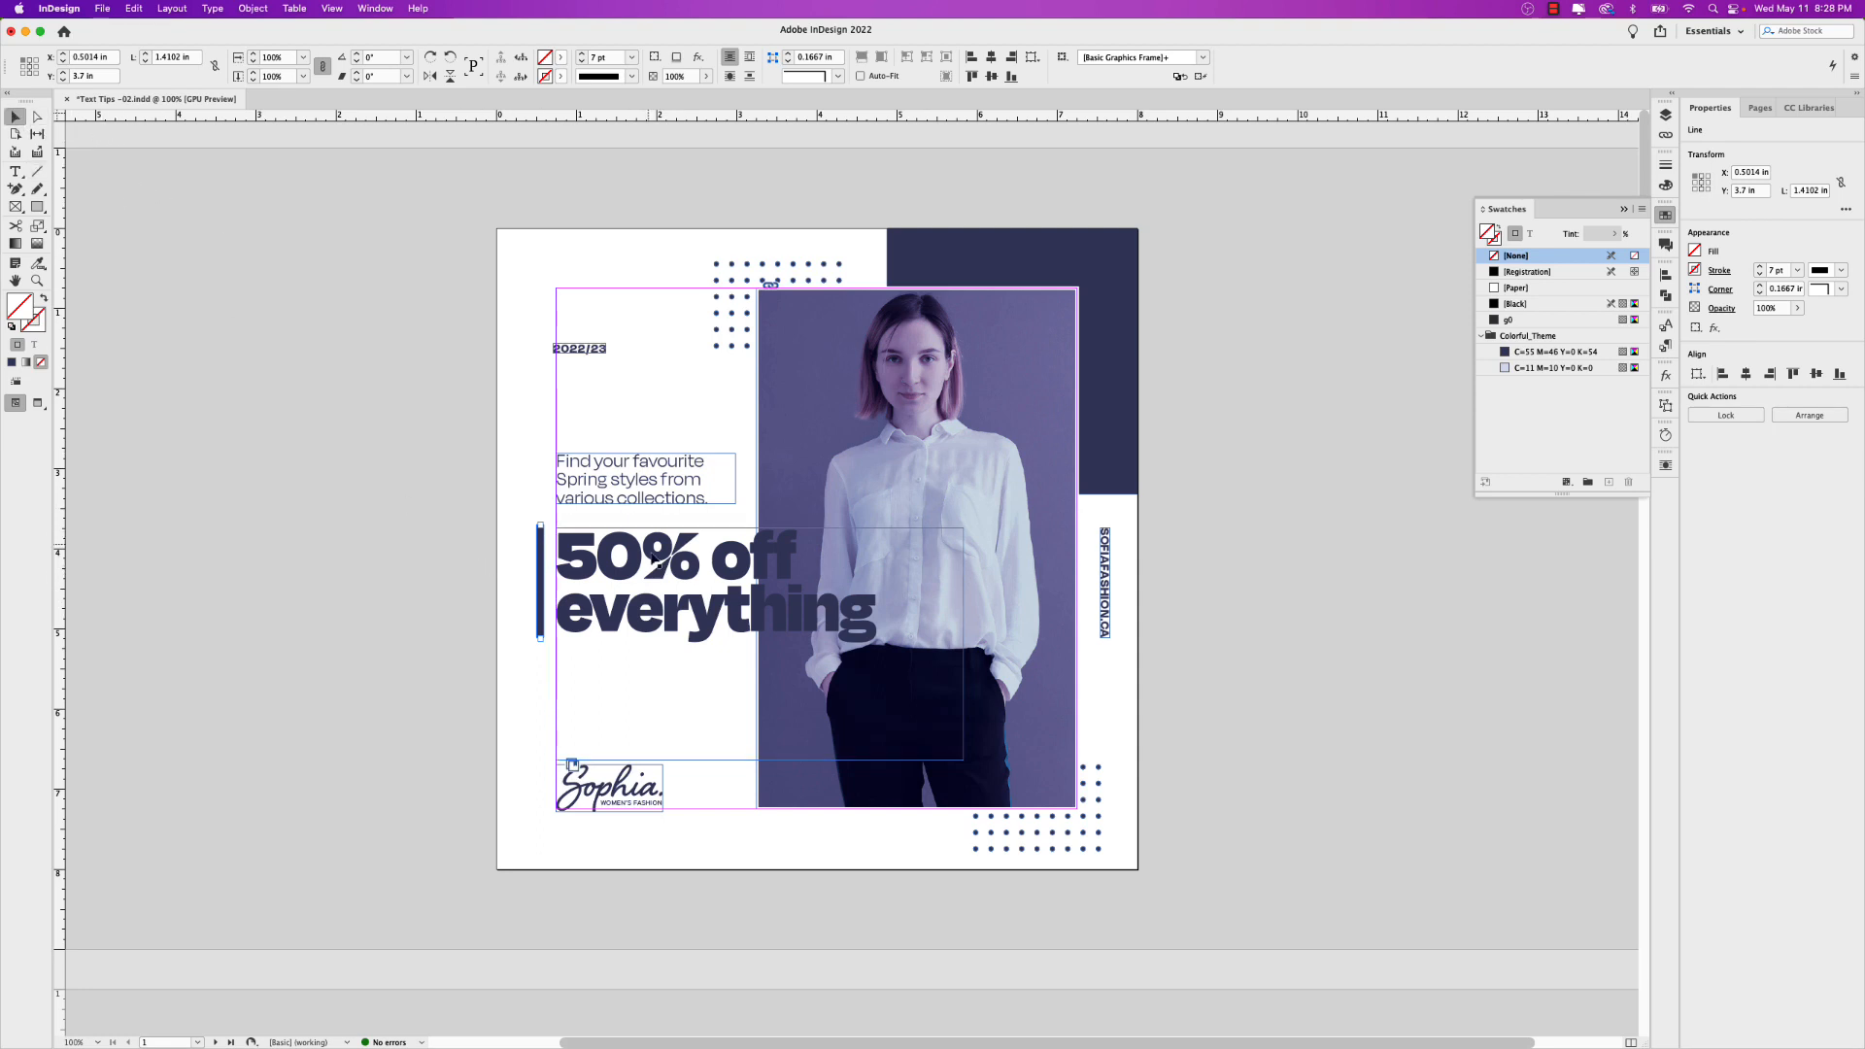
key("Delete")
Turn on a paragraph border around the headline through Paragraph Borders and Shading
double_click(580, 561)
left_click(563, 561)
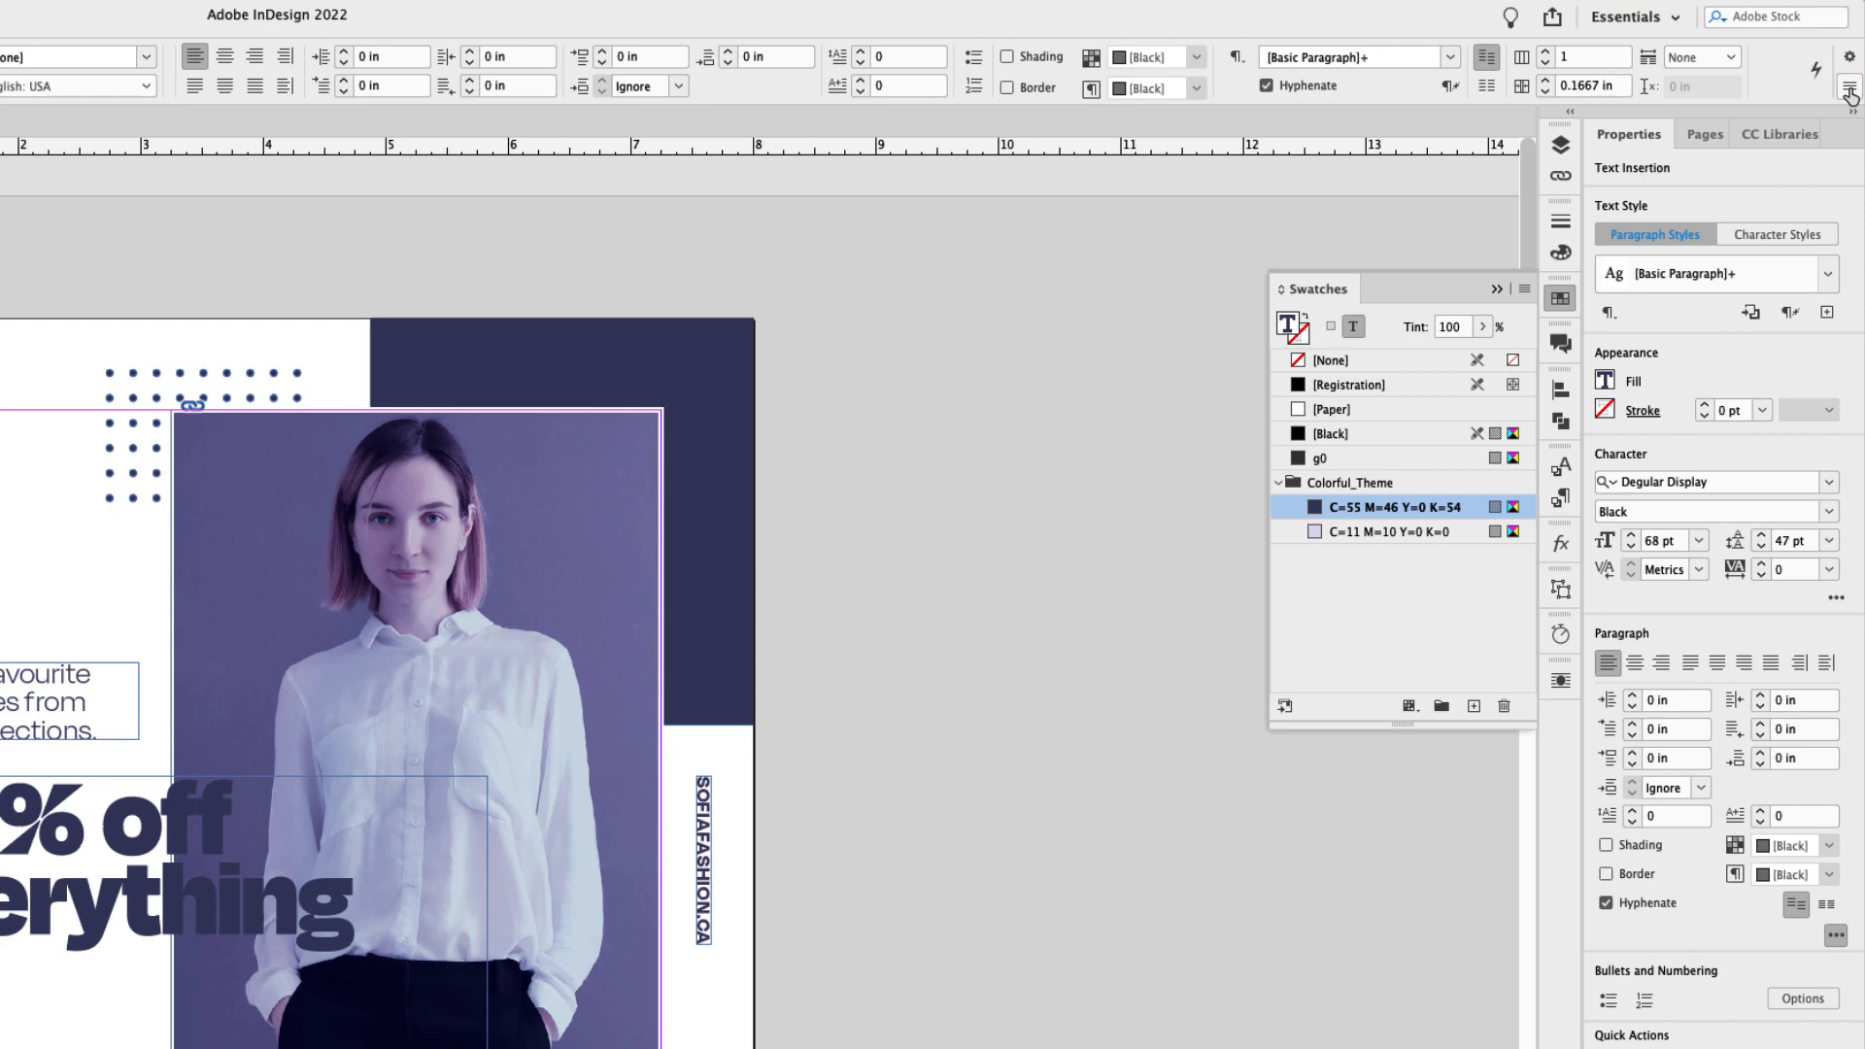
left_click(1851, 96)
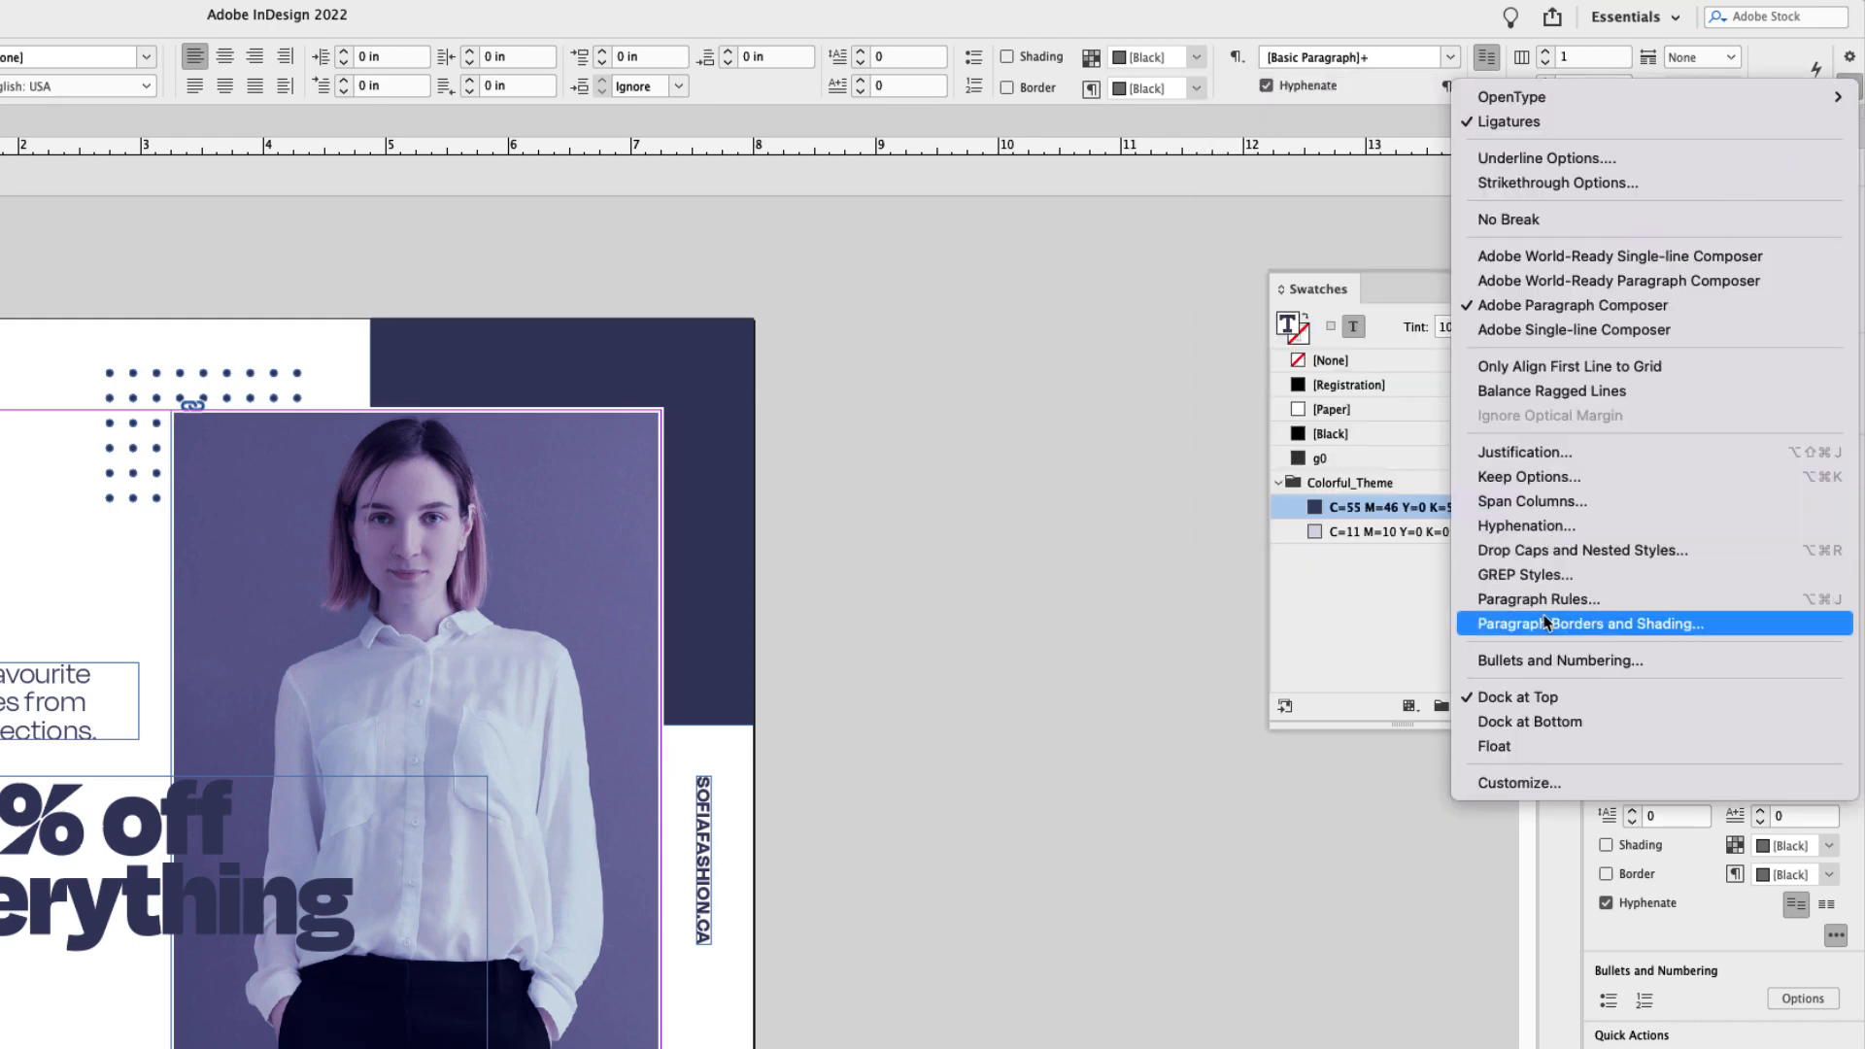
left_click(1671, 631)
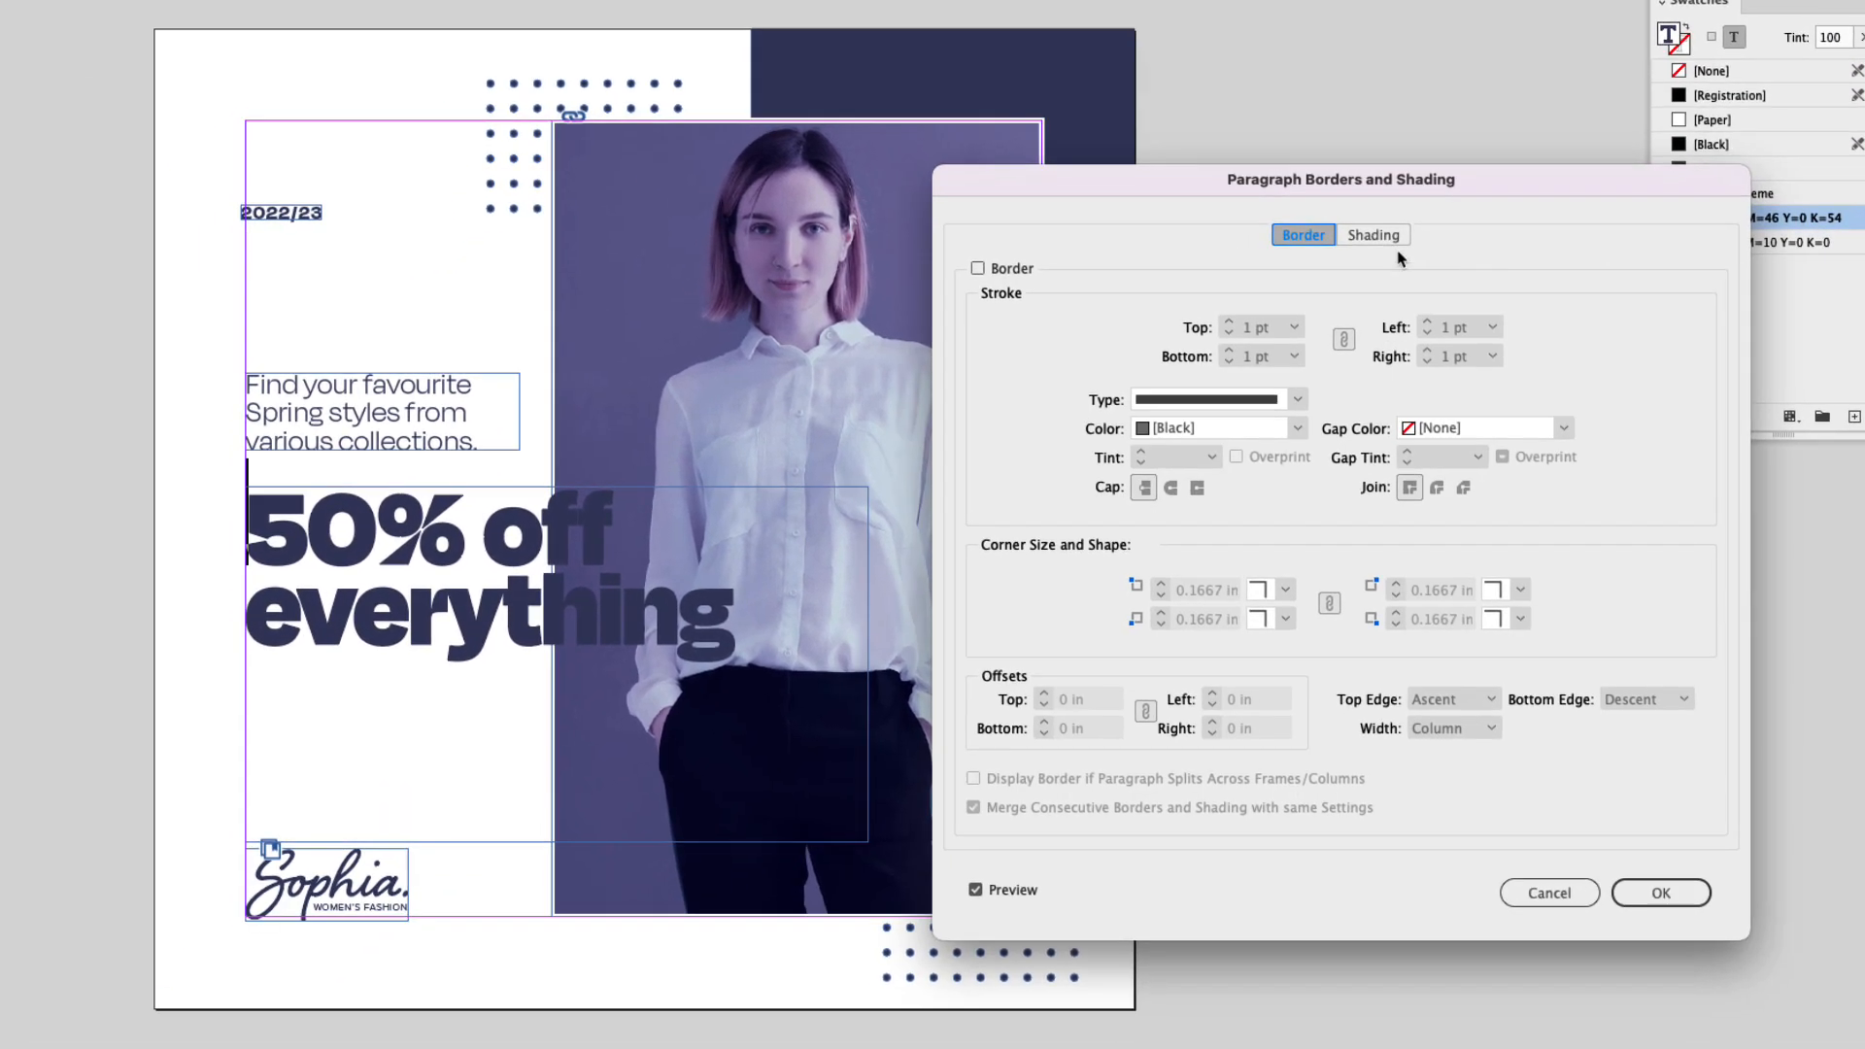
left_click_drag(1175, 184, 1156, 49)
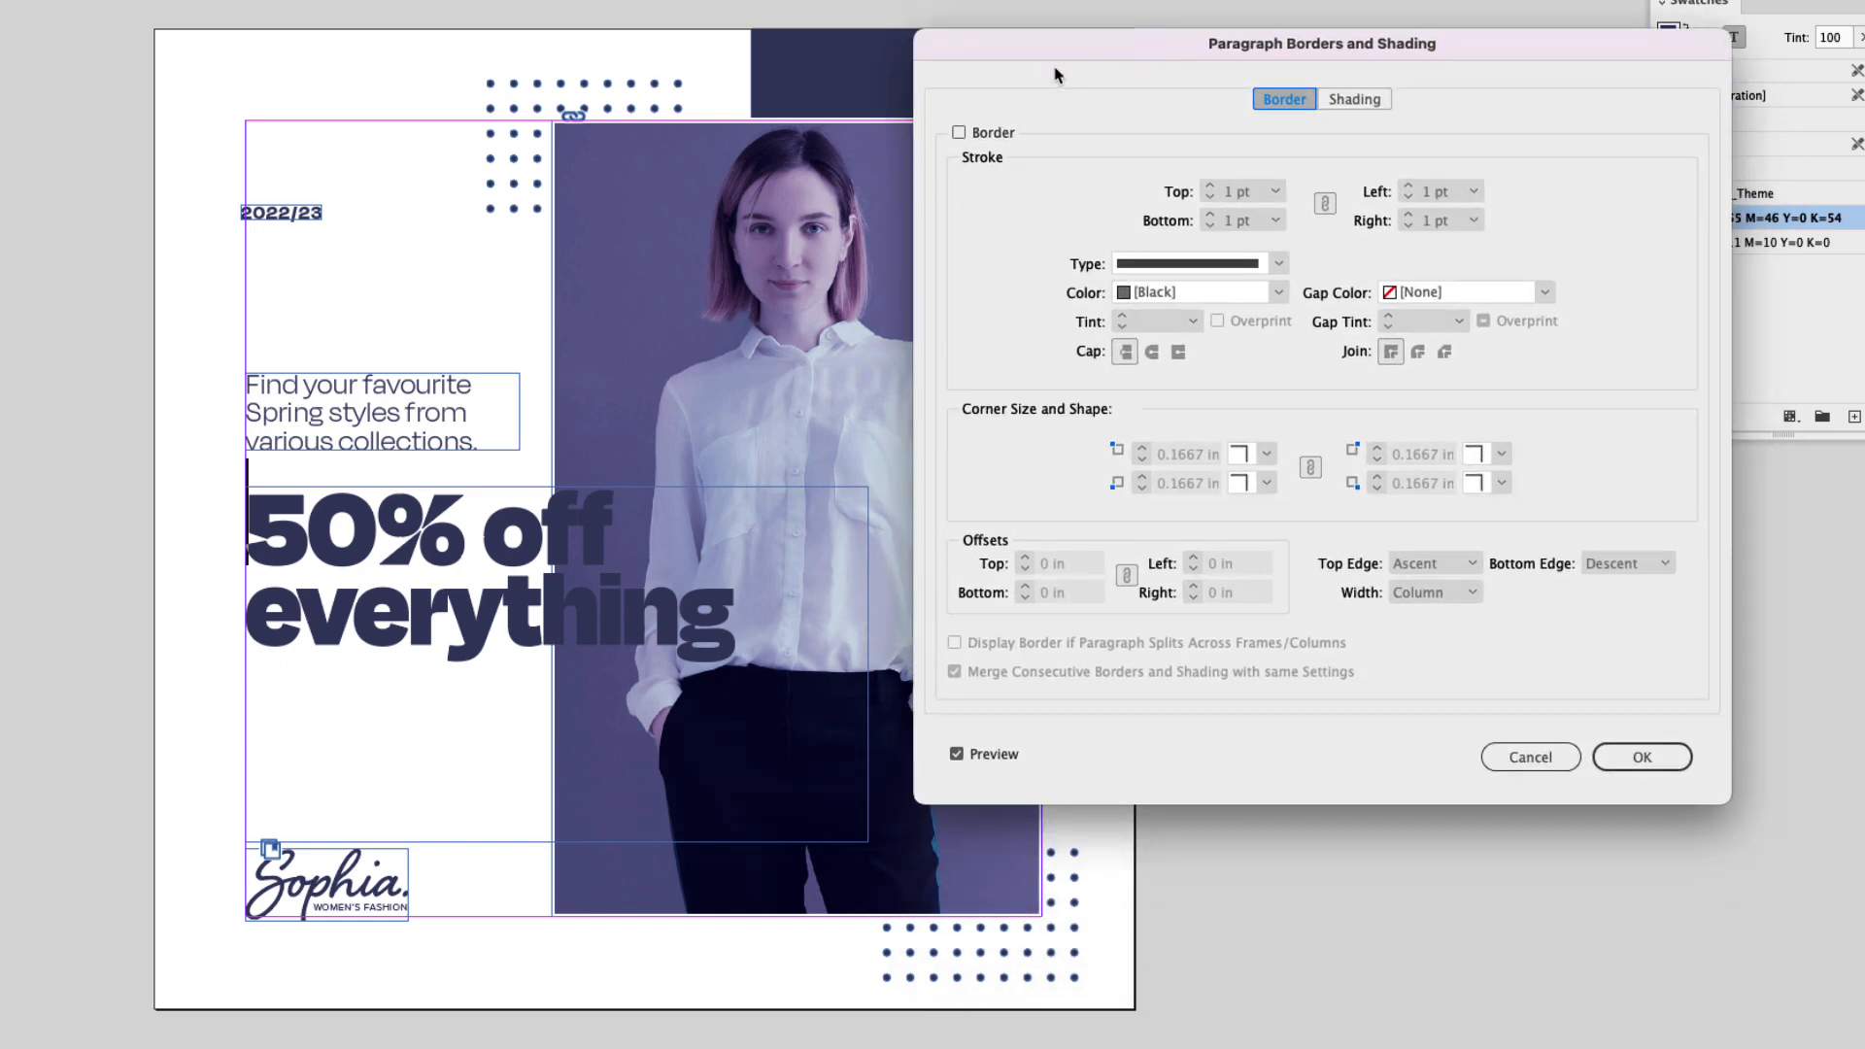
left_click(959, 133)
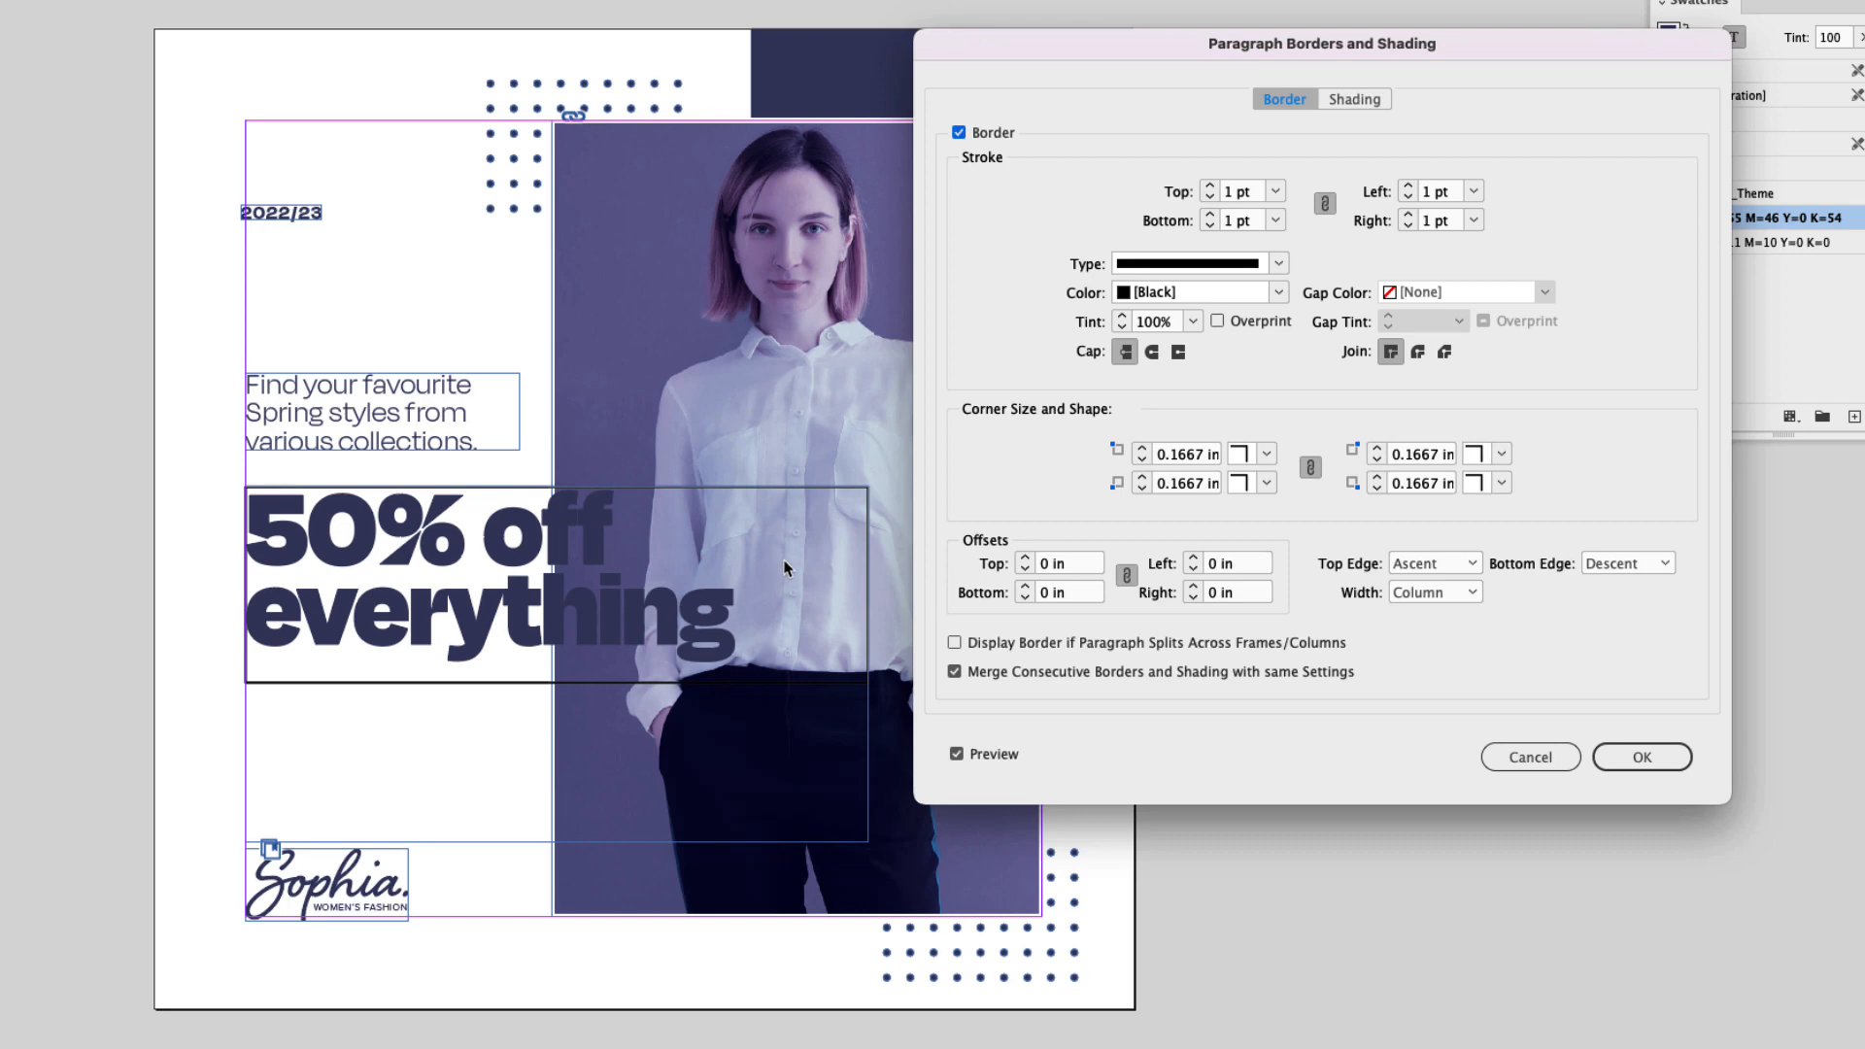
Unlink the headline border's stroke weights and set the top, bottom, left and right sides to 0 pt
left_click_drag(1253, 48, 1245, 178)
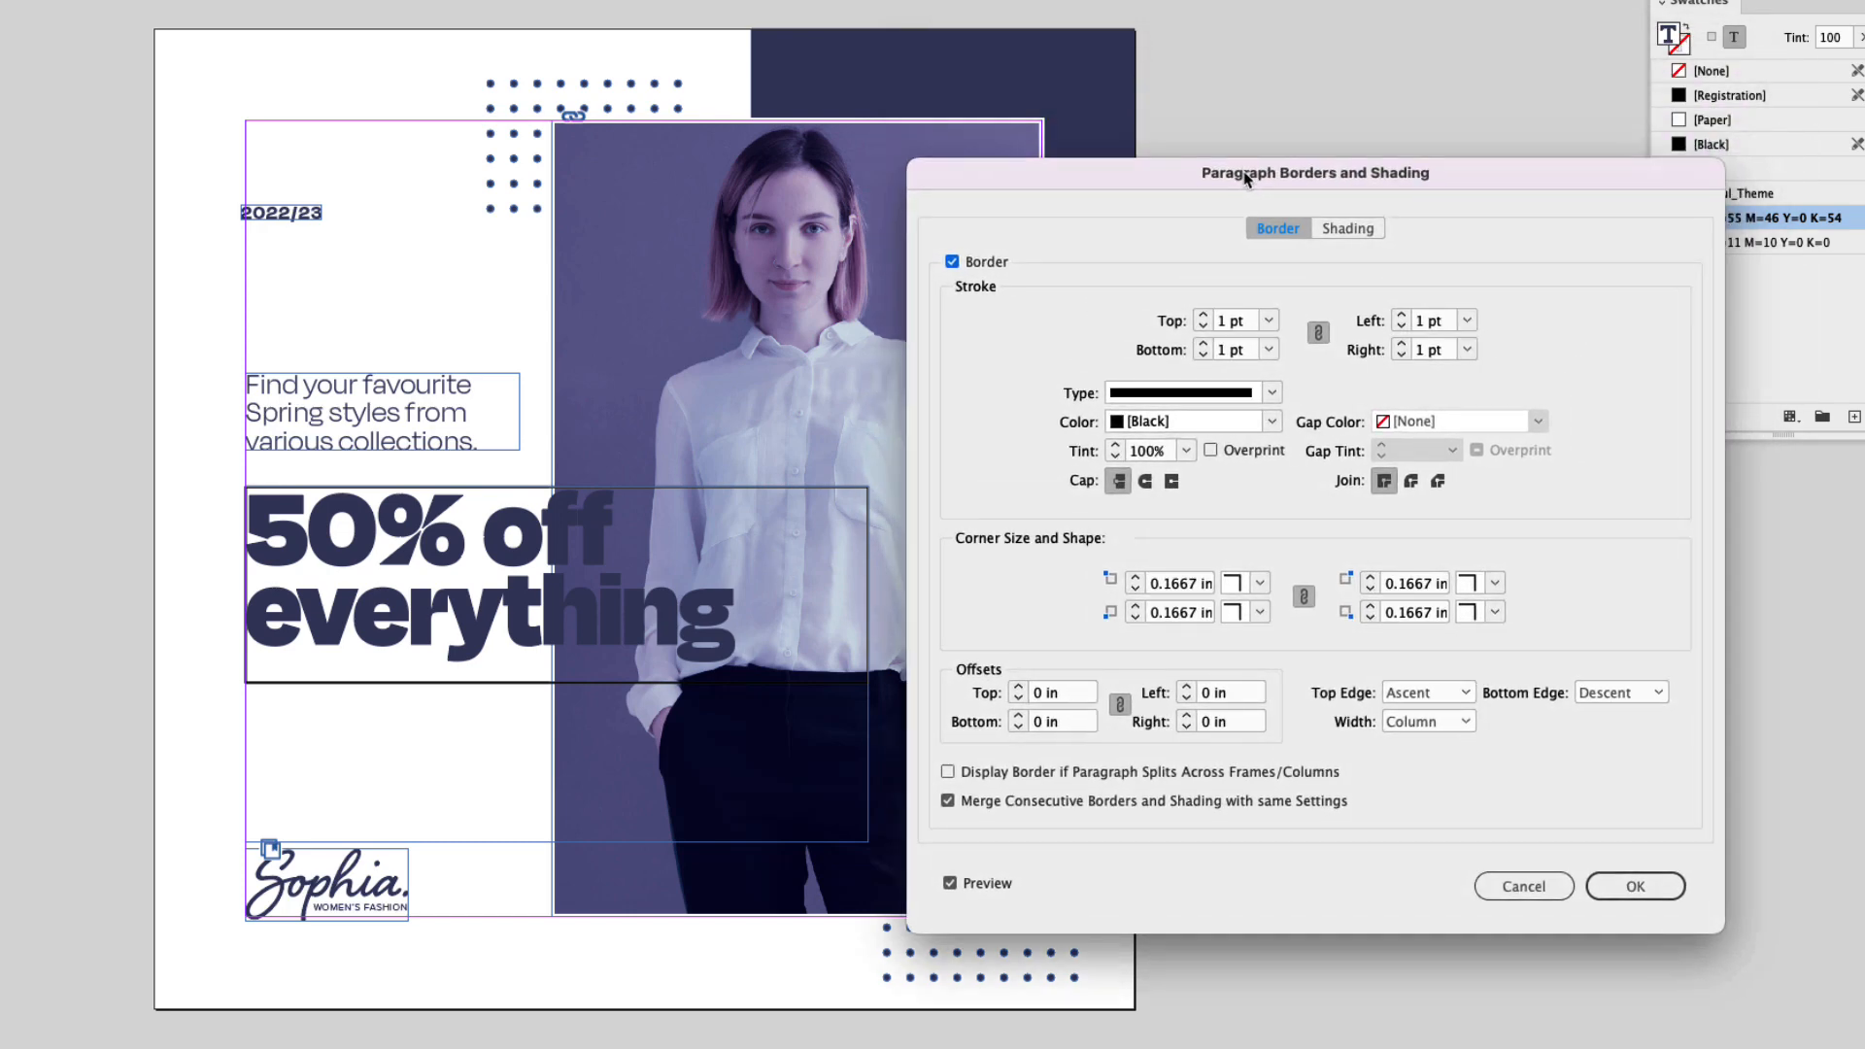
left_click(1319, 337)
left_click(1203, 328)
left_click(1202, 355)
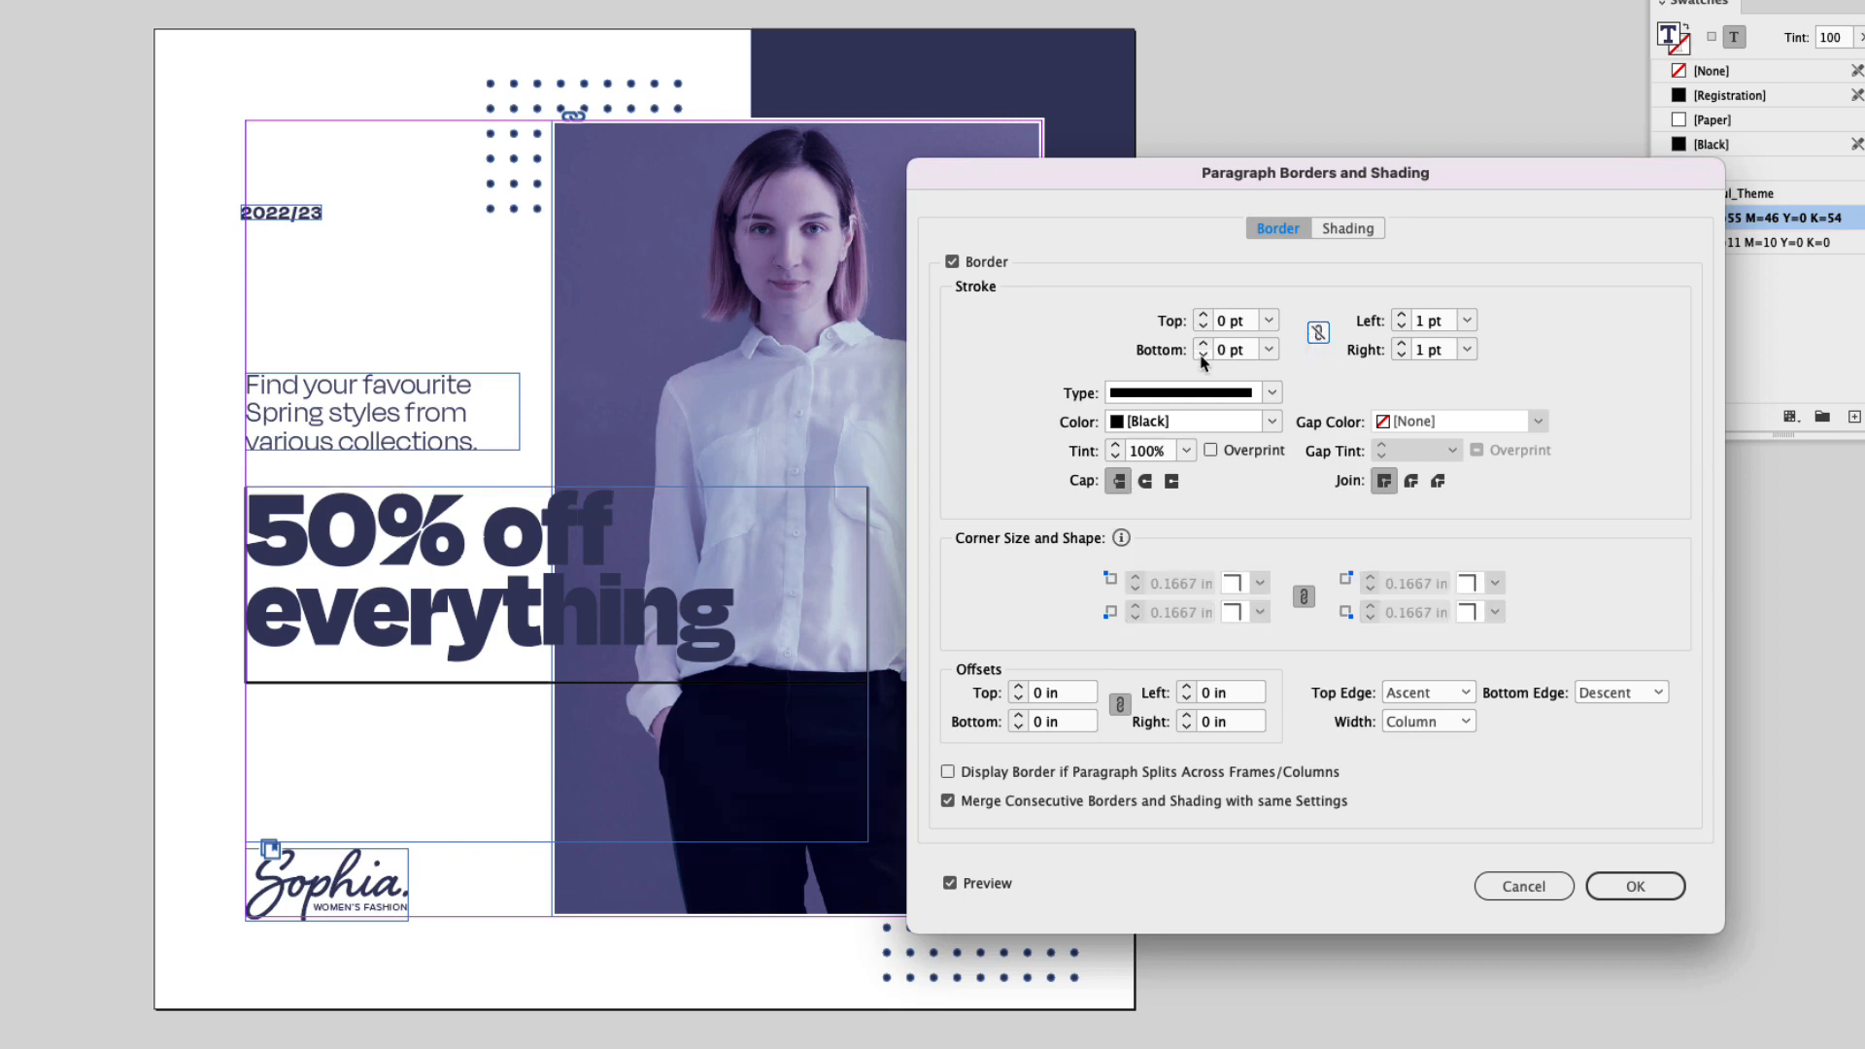
left_click(1399, 329)
left_click(1401, 356)
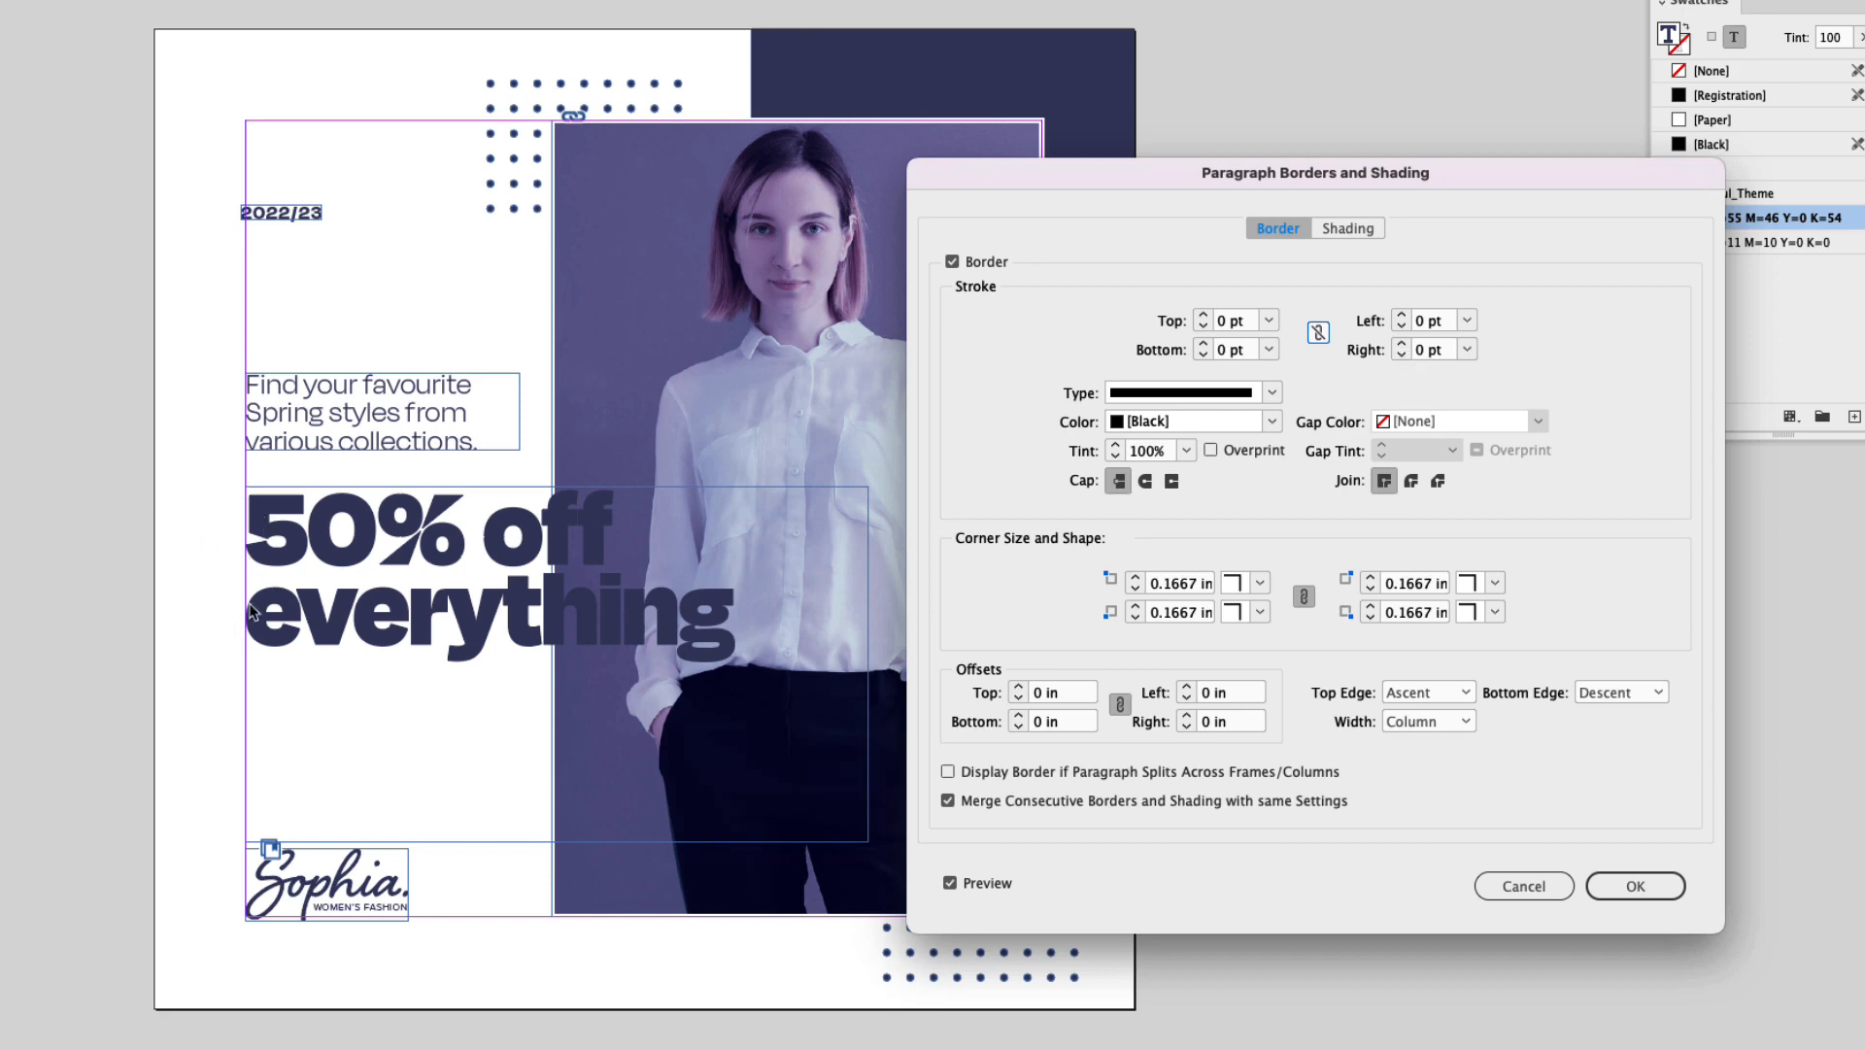
Raise only the left border's stroke weight to 7 pt
left_click(1401, 314)
left_click(1401, 315)
left_click(1401, 315)
left_click(1400, 315)
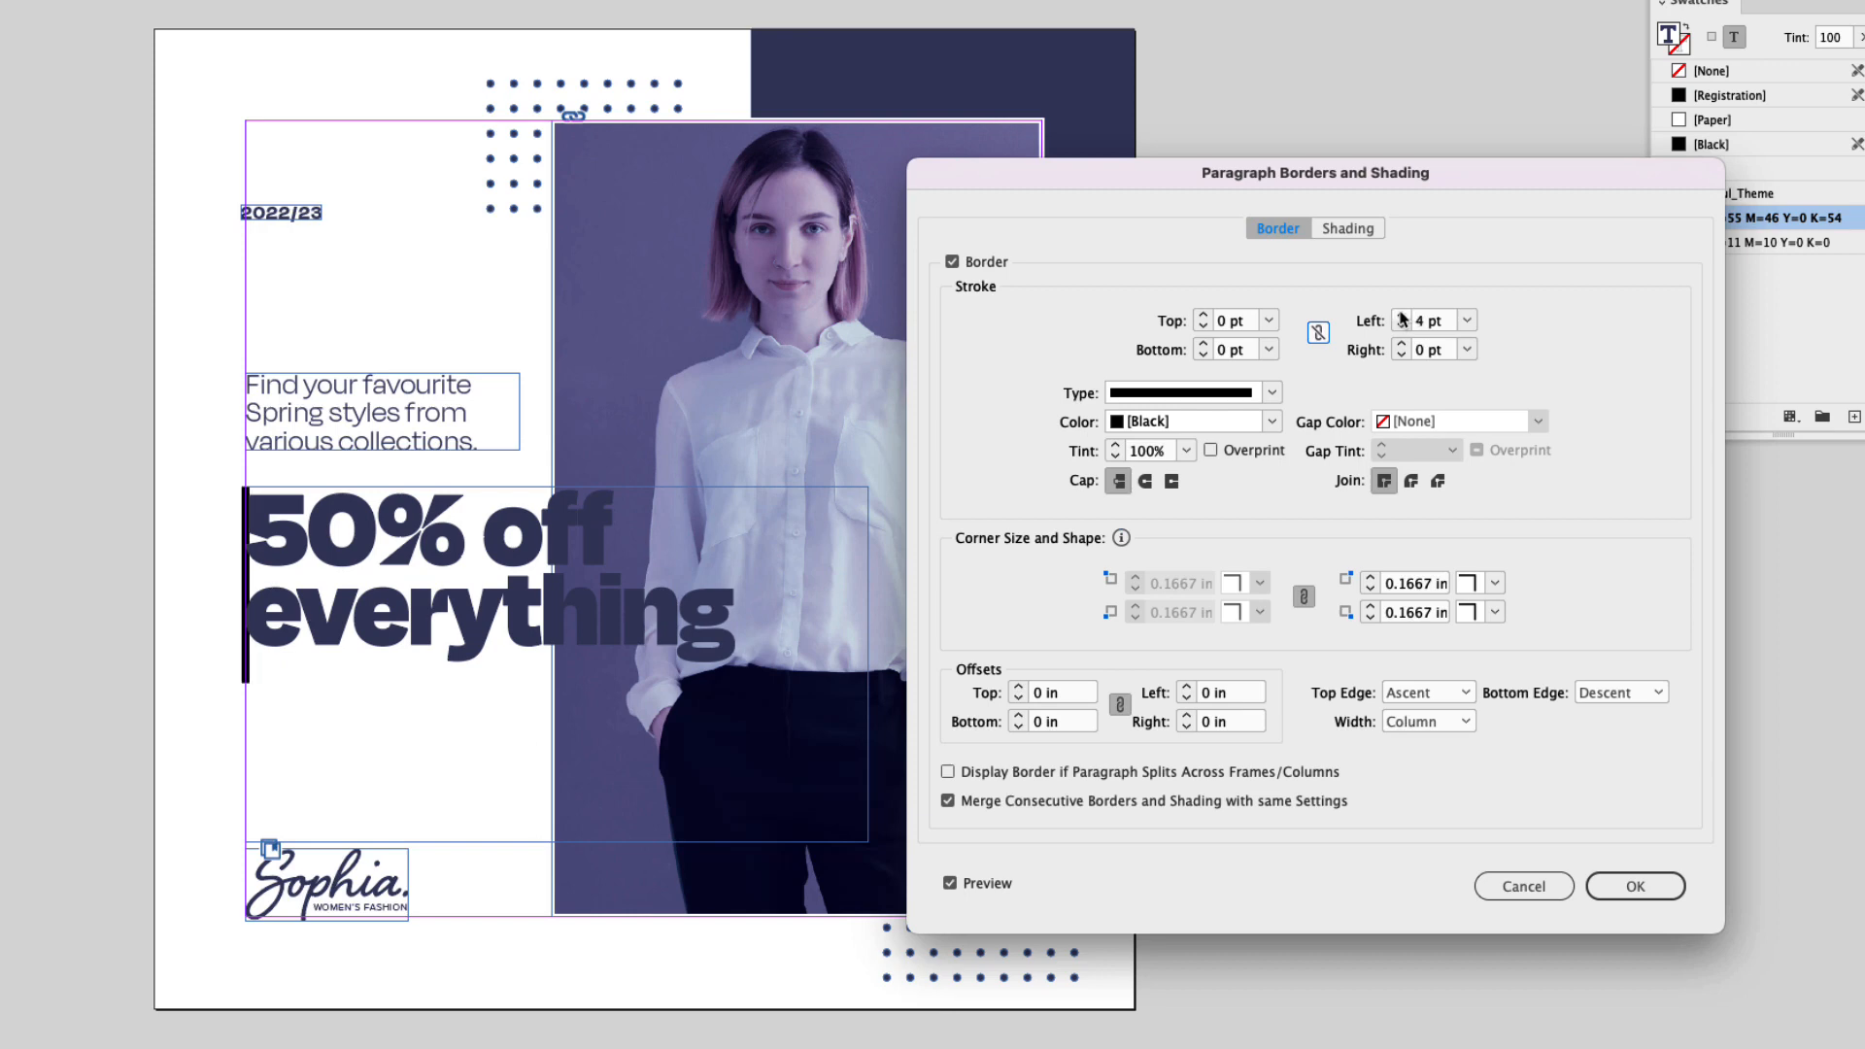
left_click(1400, 316)
left_click(1401, 315)
left_click(1401, 316)
Keep the solid border type and colour the border with the dark blue C=55 M=46 Y=0 K=54
left_click(1273, 393)
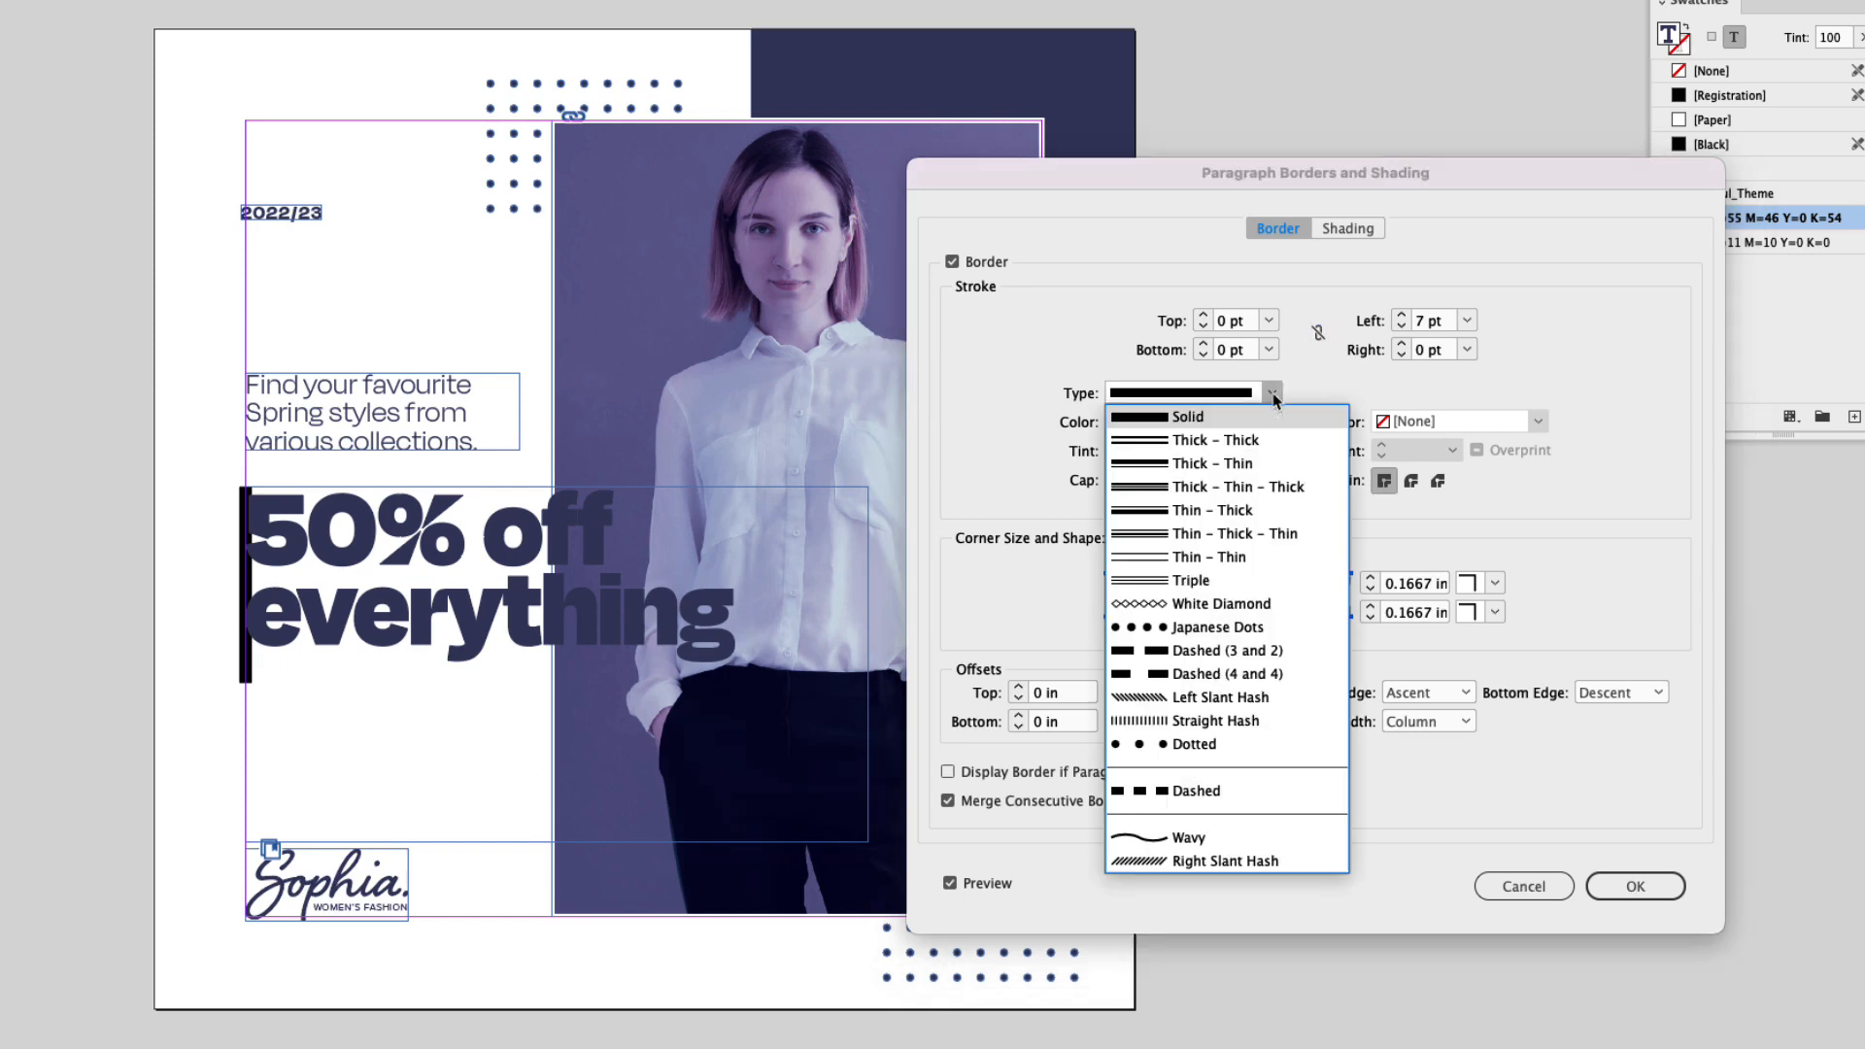
left_click(1274, 394)
left_click(1273, 423)
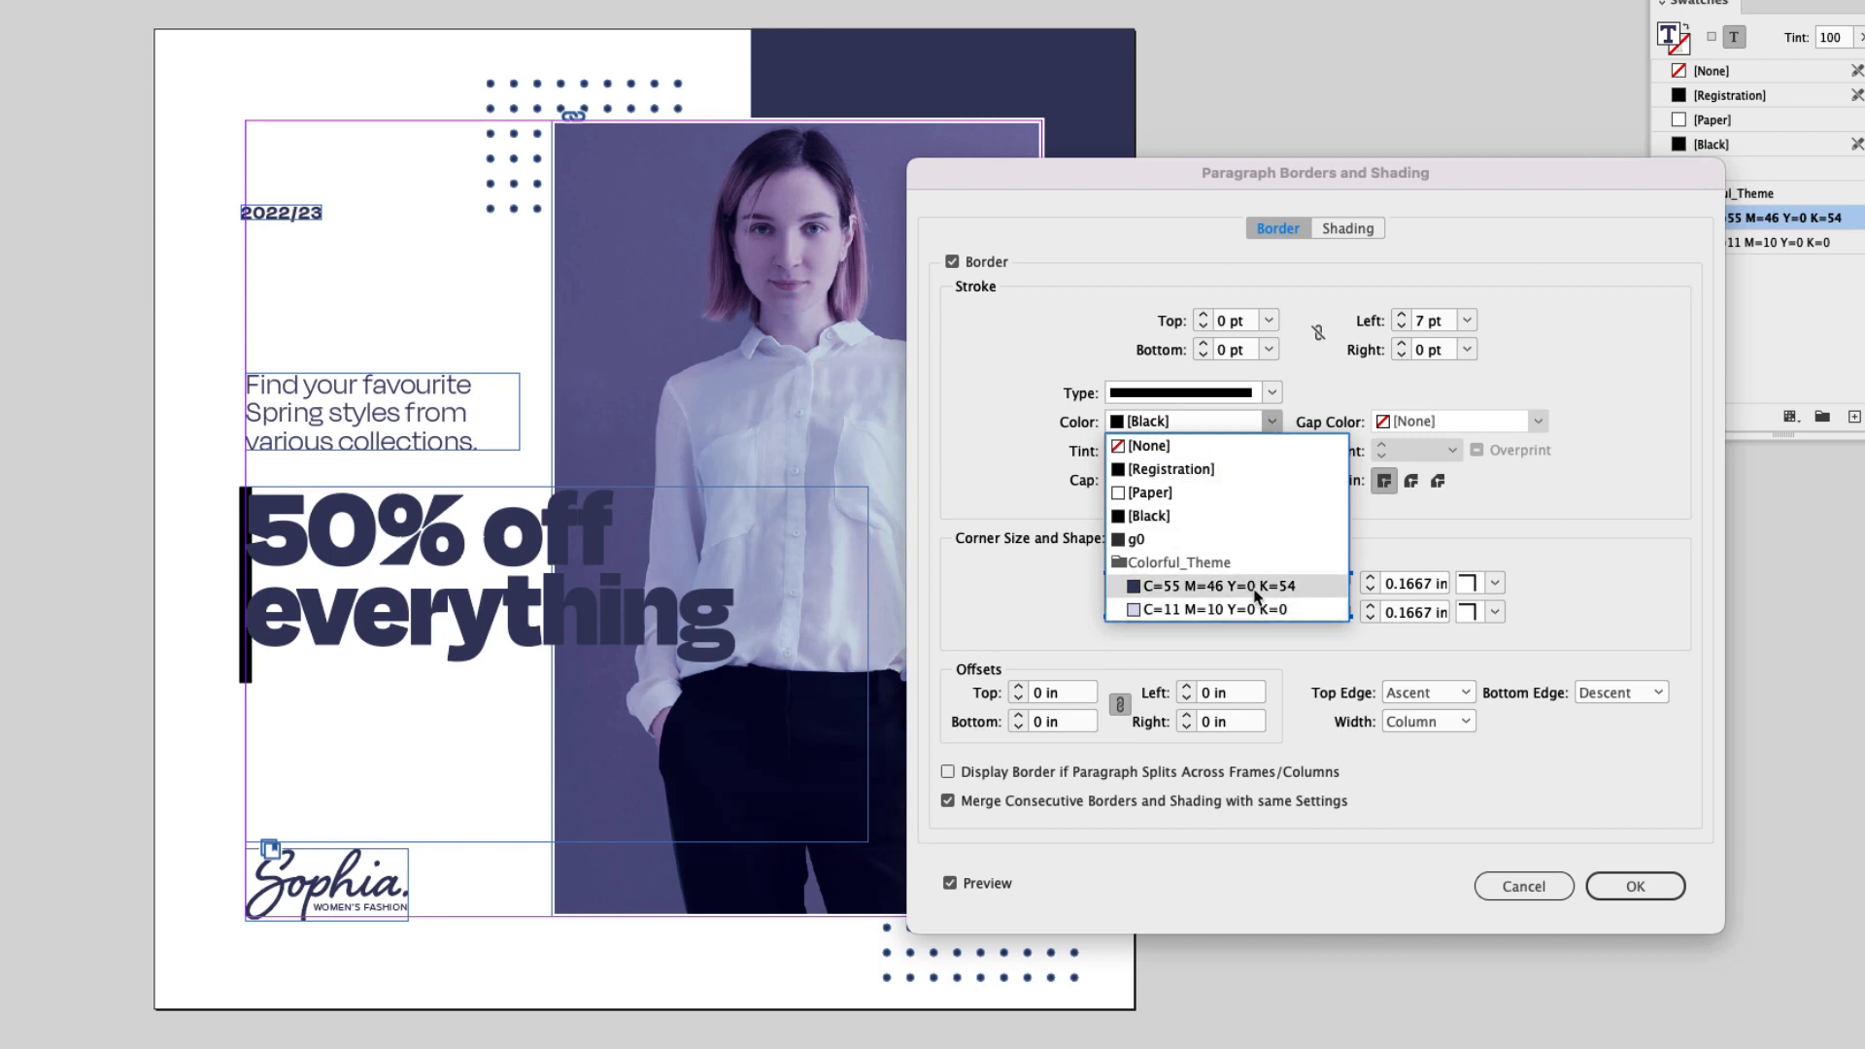
left_click(1223, 589)
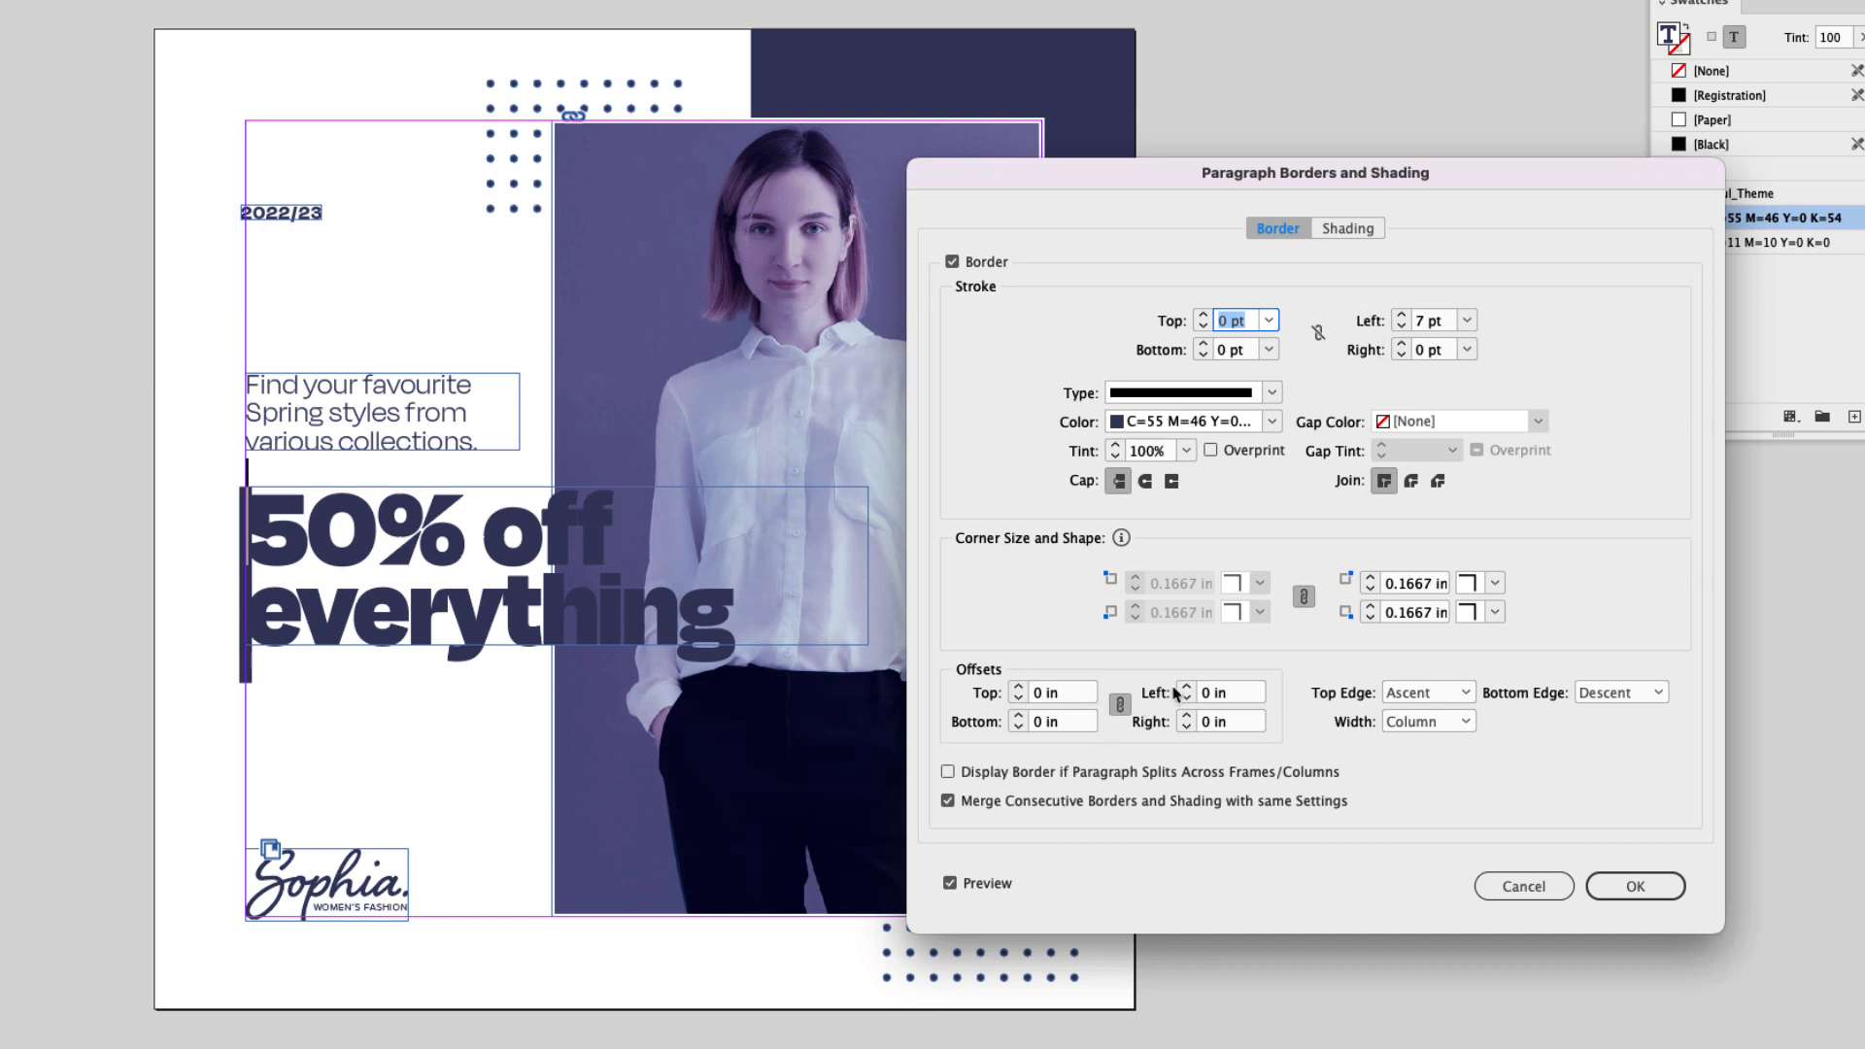
Unlink the border offsets and set the left offset to 0.1875 in, keeping the other sides at 0 in
left_click(1122, 706)
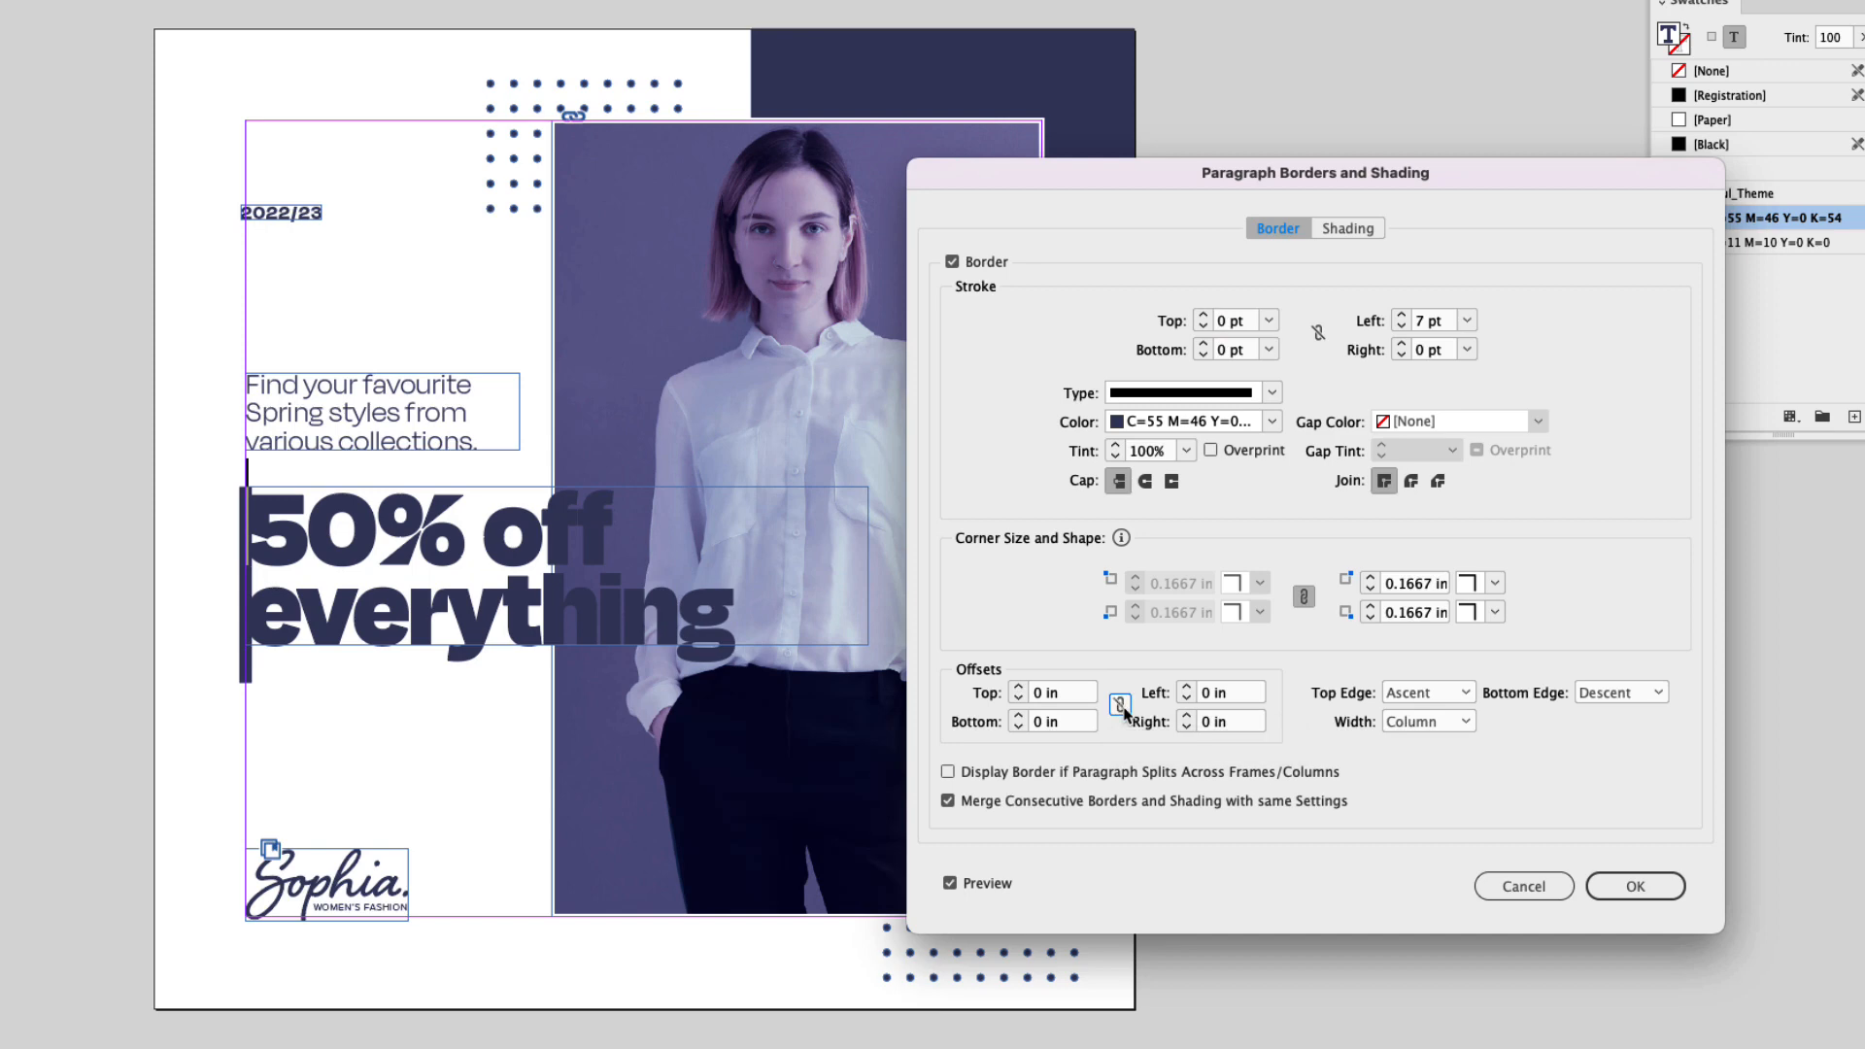
left_click(1186, 690)
left_click(1186, 689)
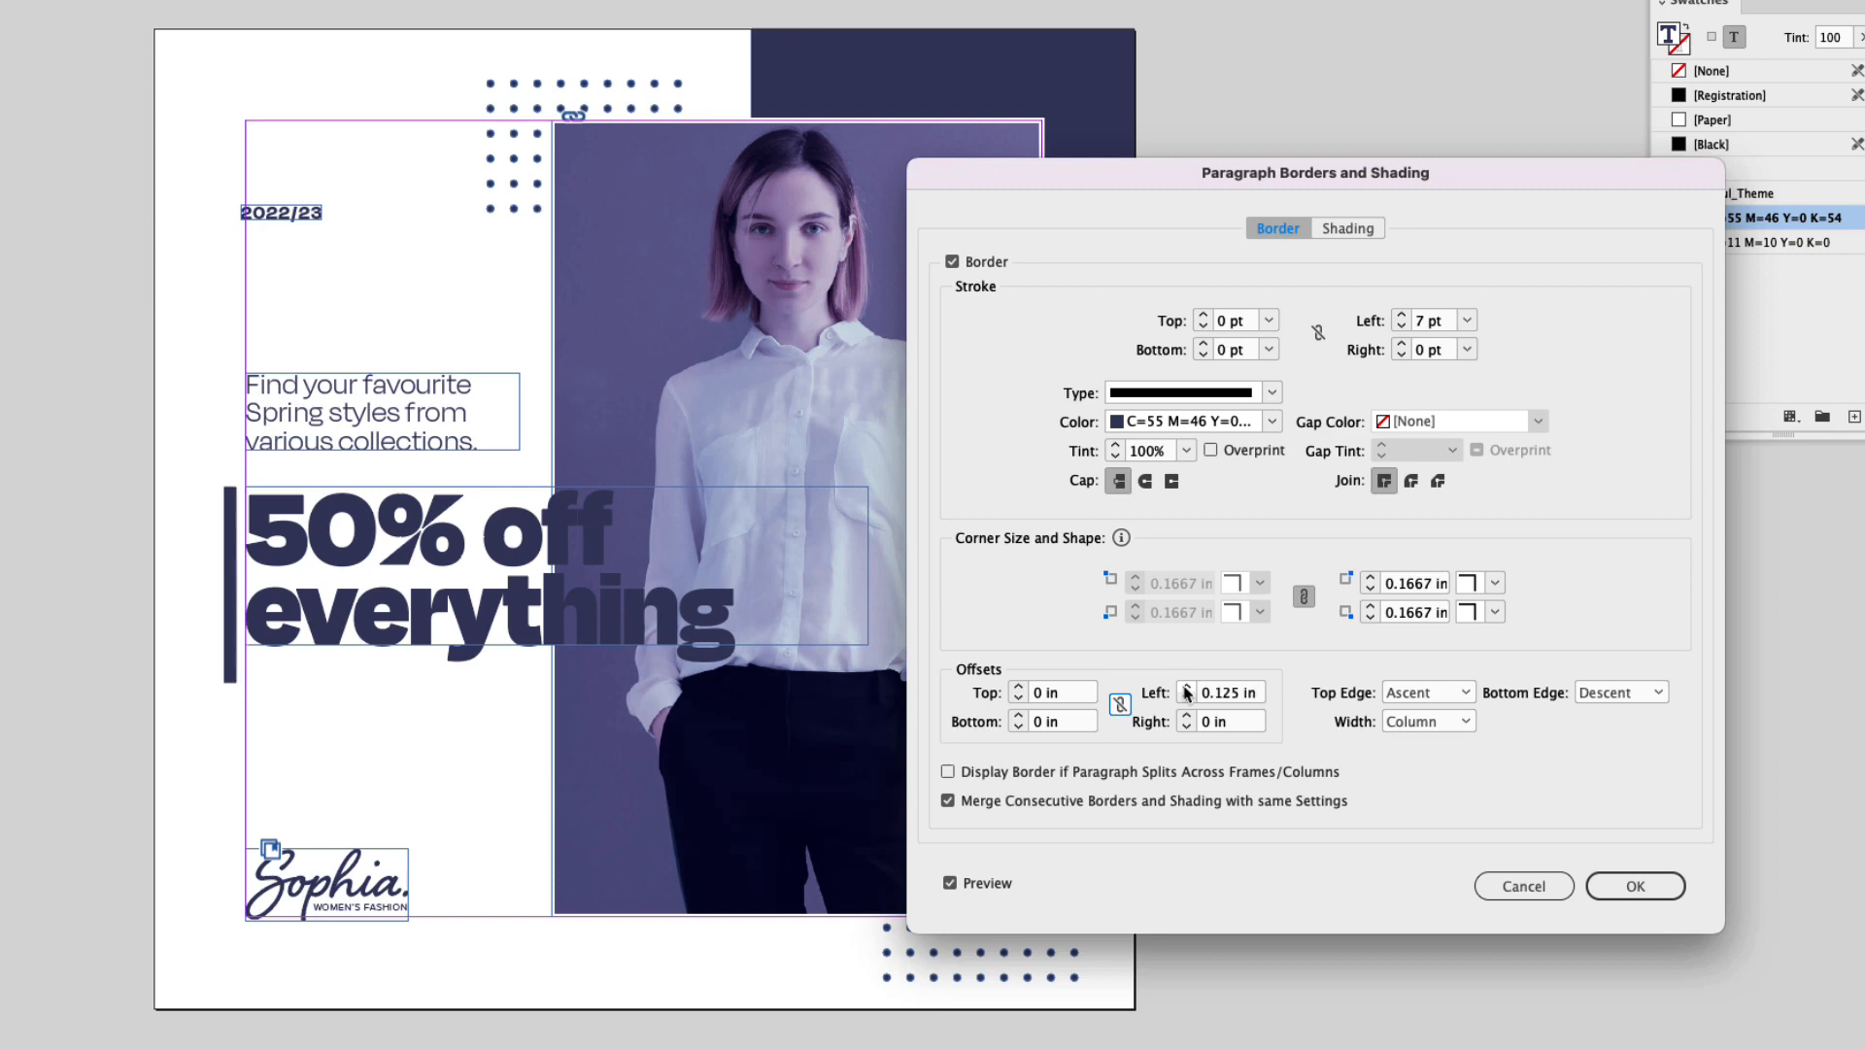
left_click(1186, 690)
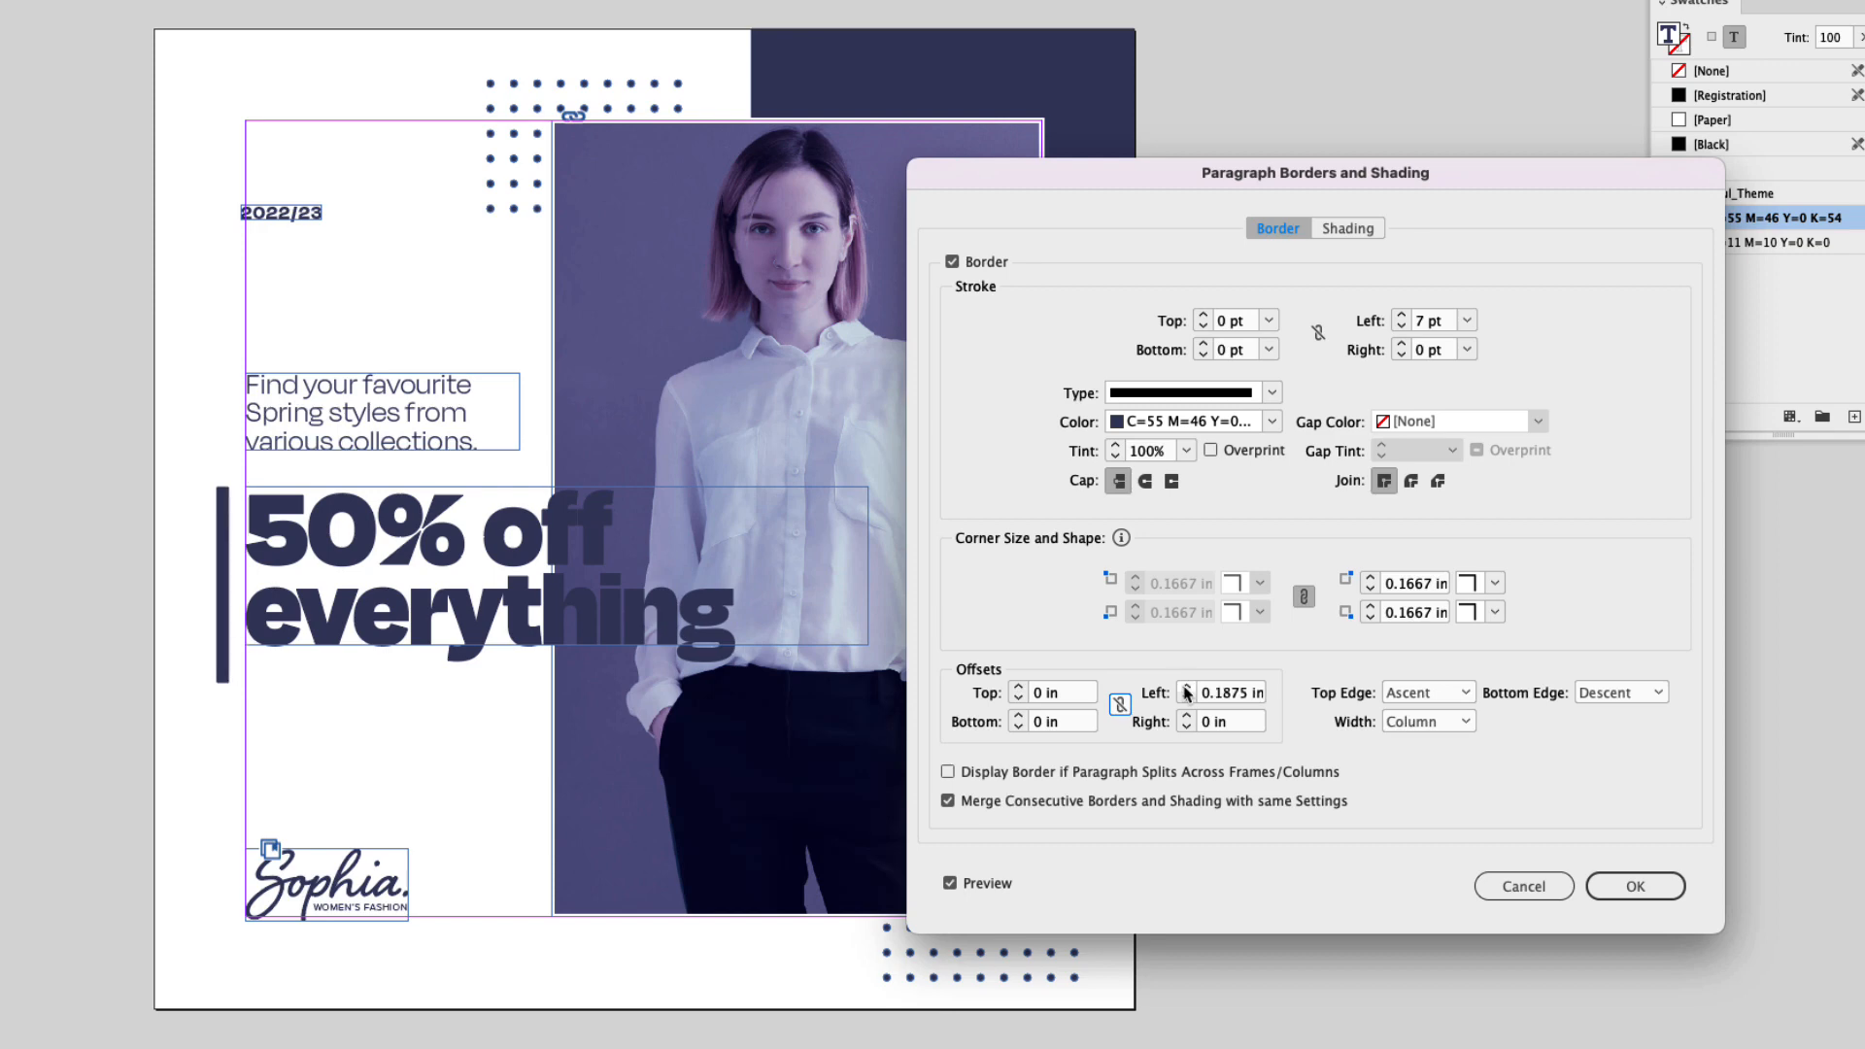
left_click(1186, 697)
left_click(1186, 687)
left_click(1186, 686)
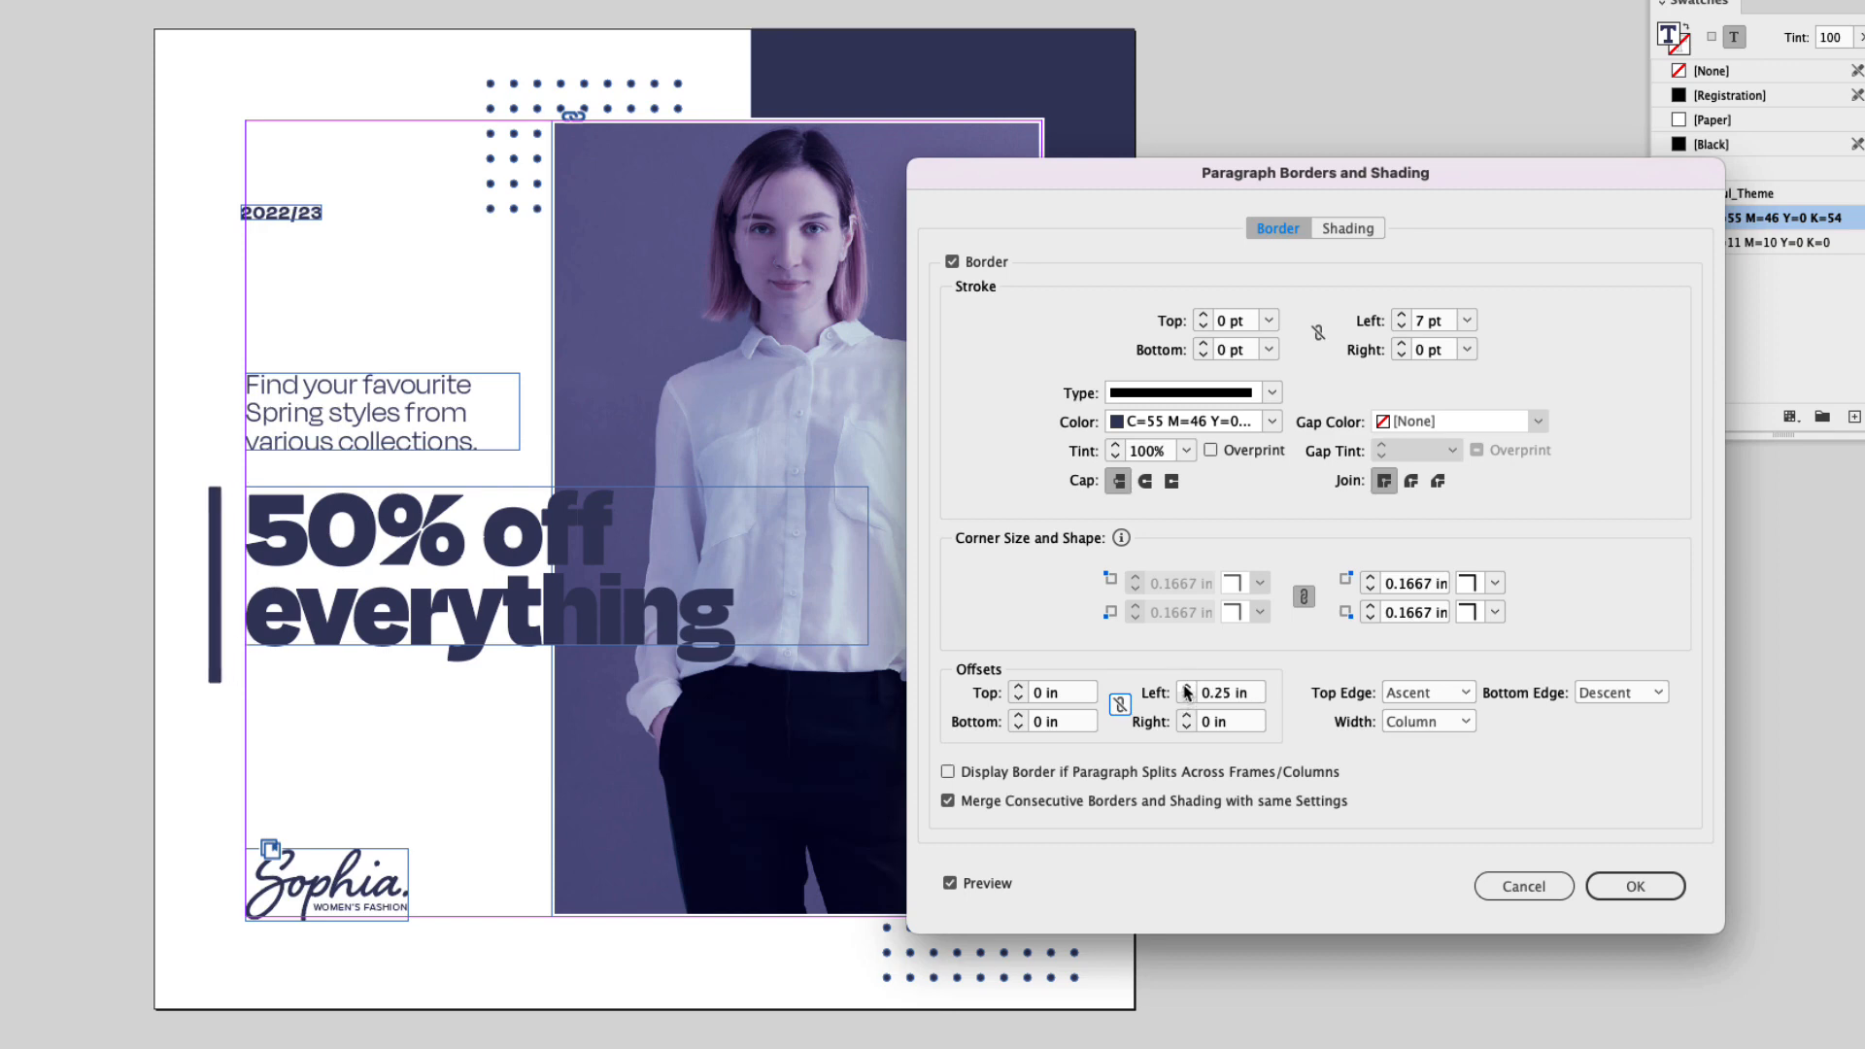
left_click(1186, 699)
left_click(1186, 699)
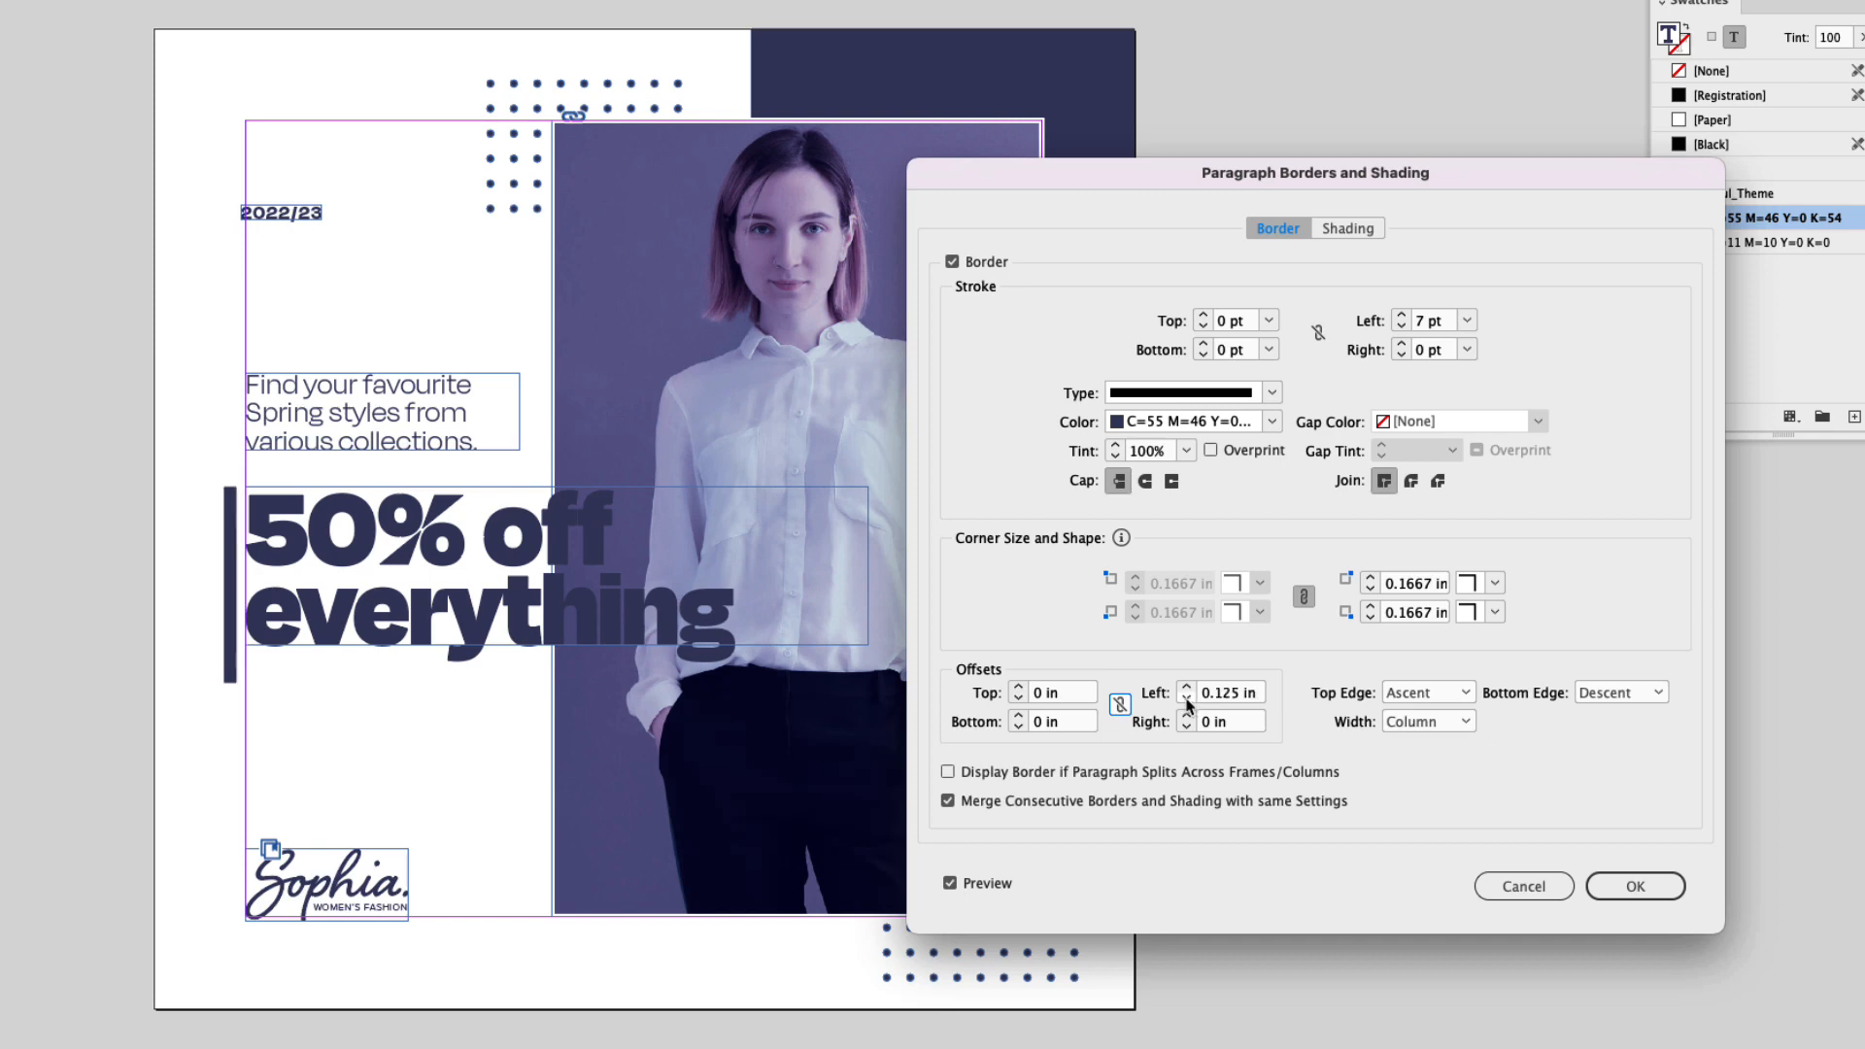
left_click(1186, 687)
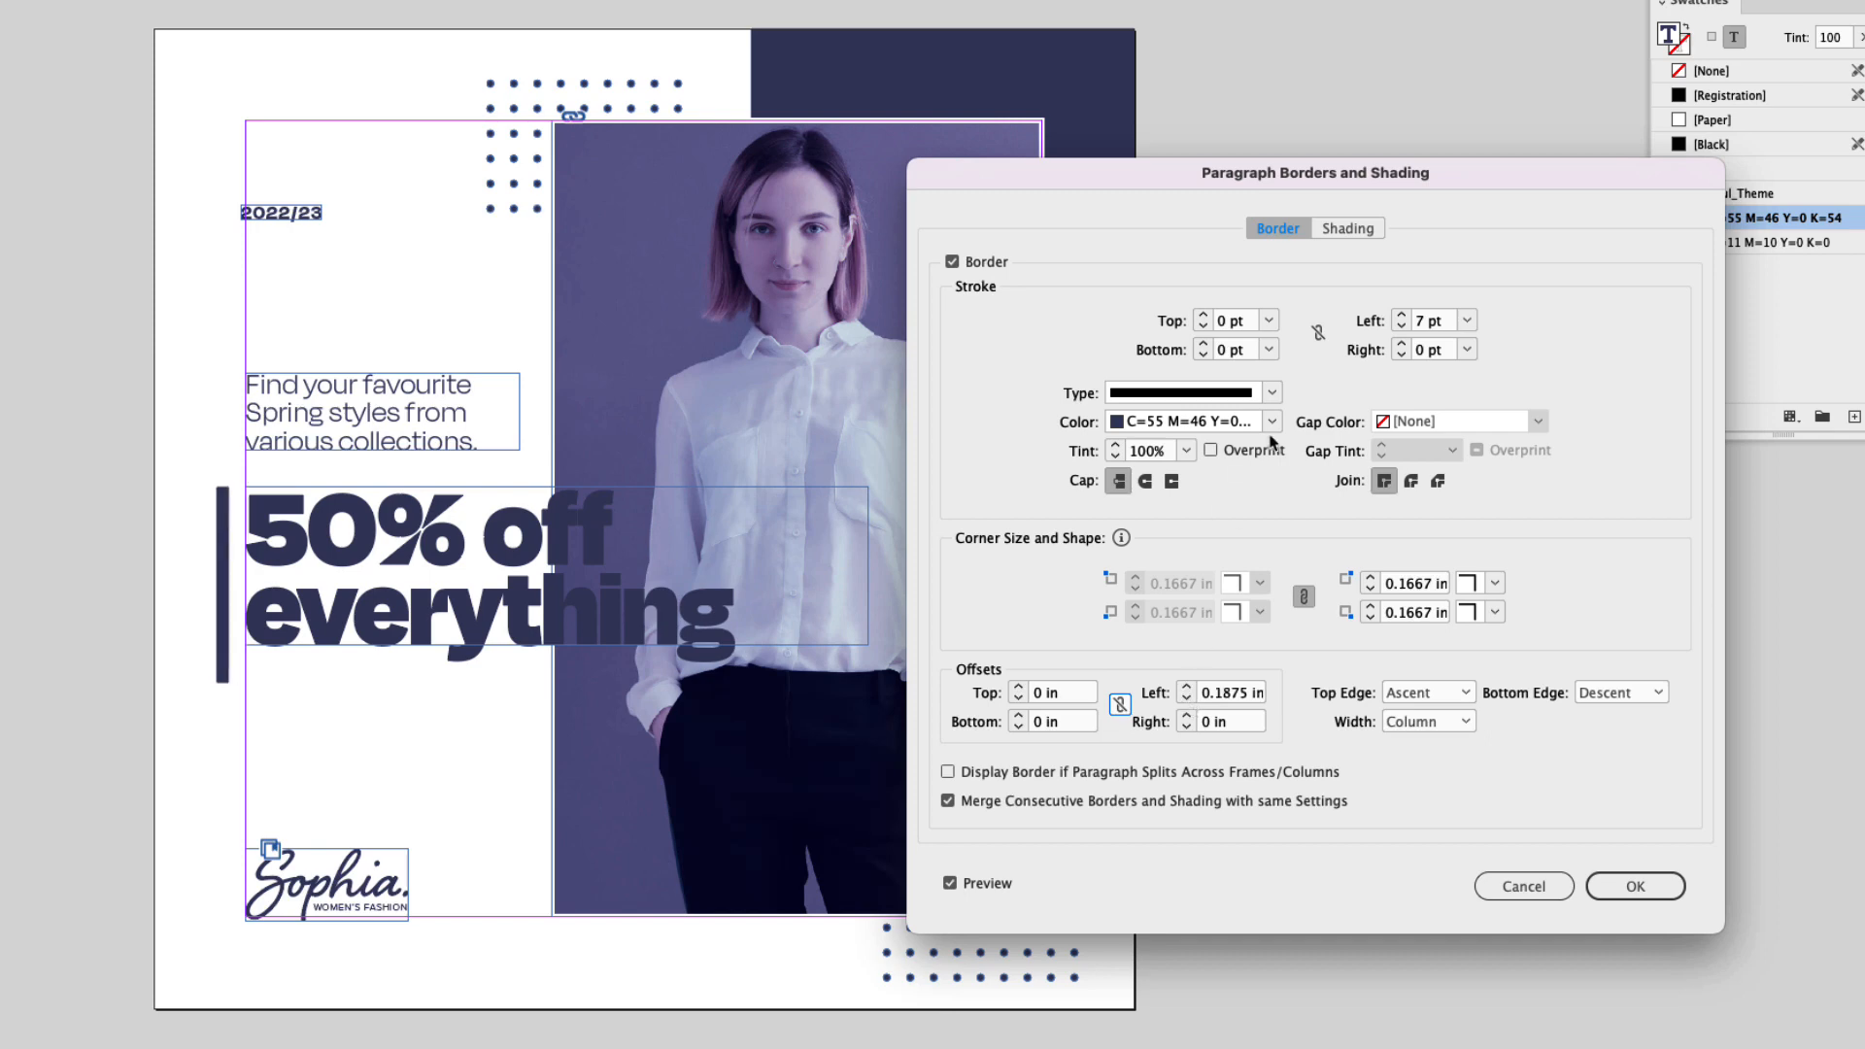
Thicken the headline's left border to 10 pt
left_click(1401, 315)
left_click(1401, 316)
left_click(1401, 316)
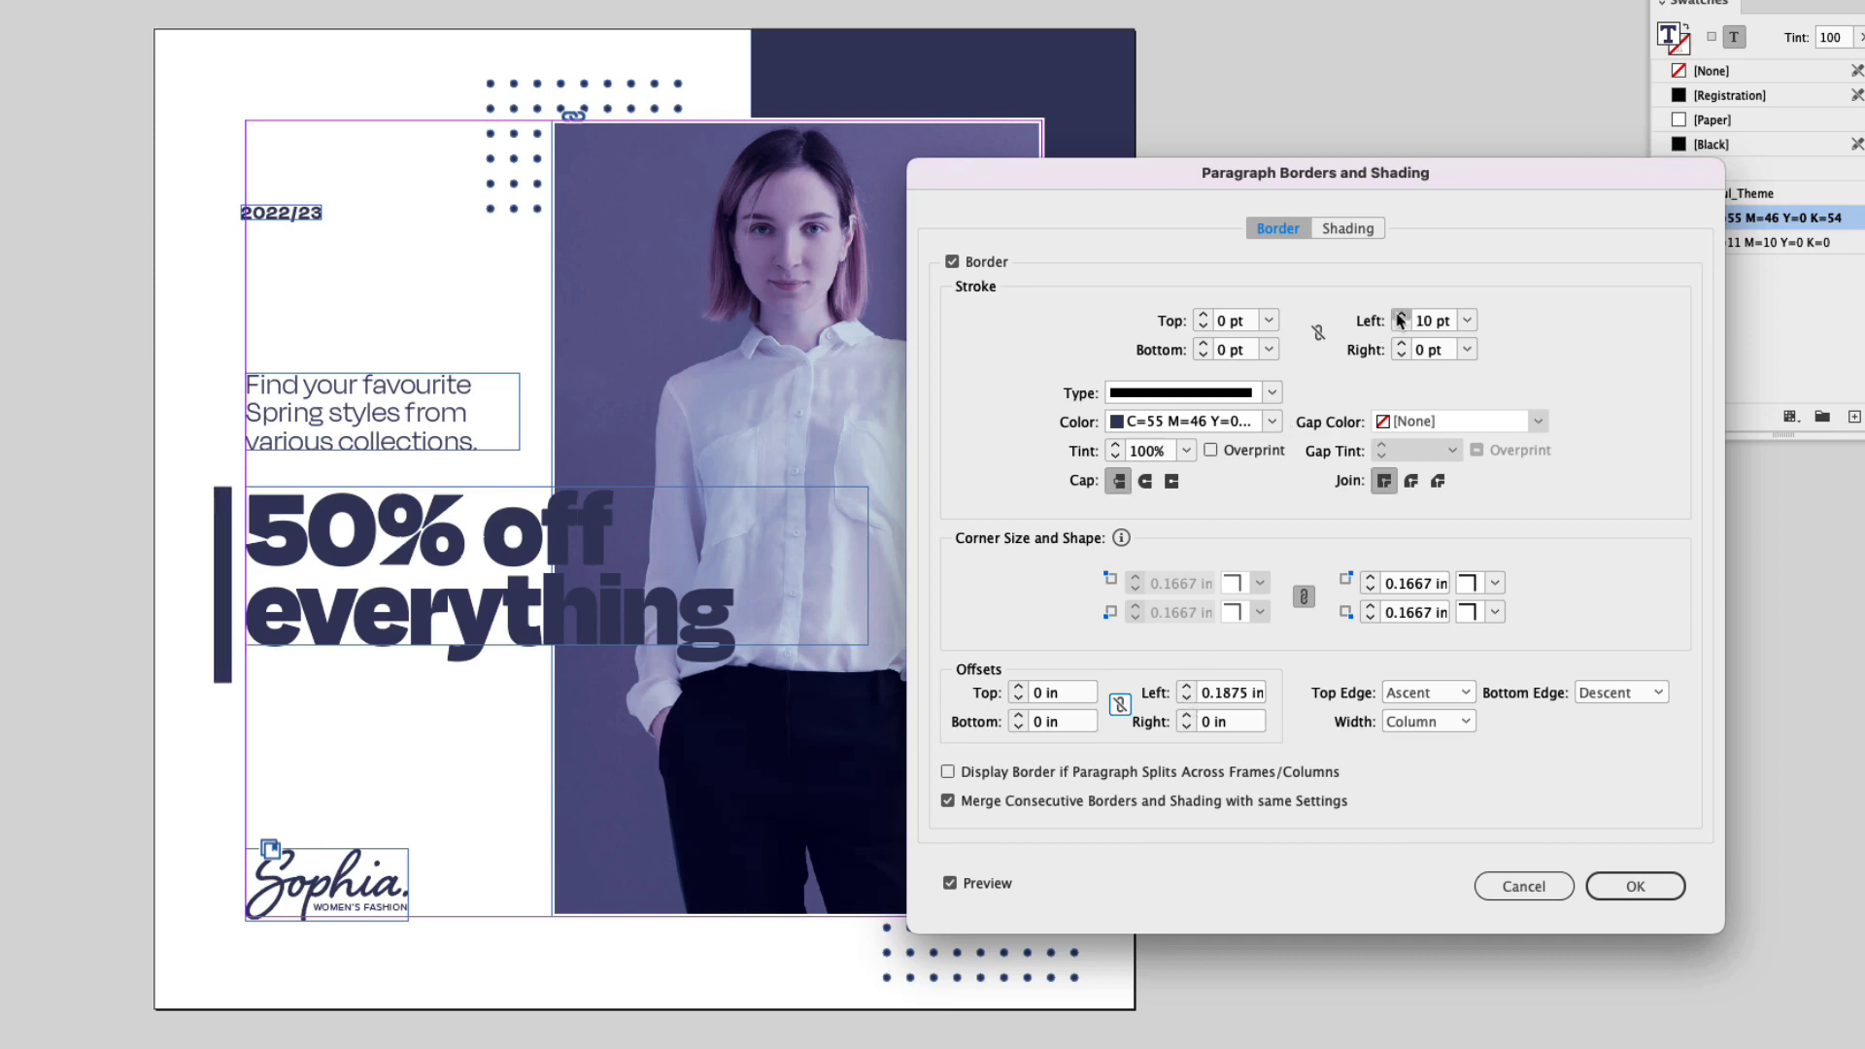
left_click(1401, 315)
left_click(1400, 327)
Set the border's bottom edge to Baseline and apply the paragraph border settings
left_click(1620, 693)
left_click(1620, 736)
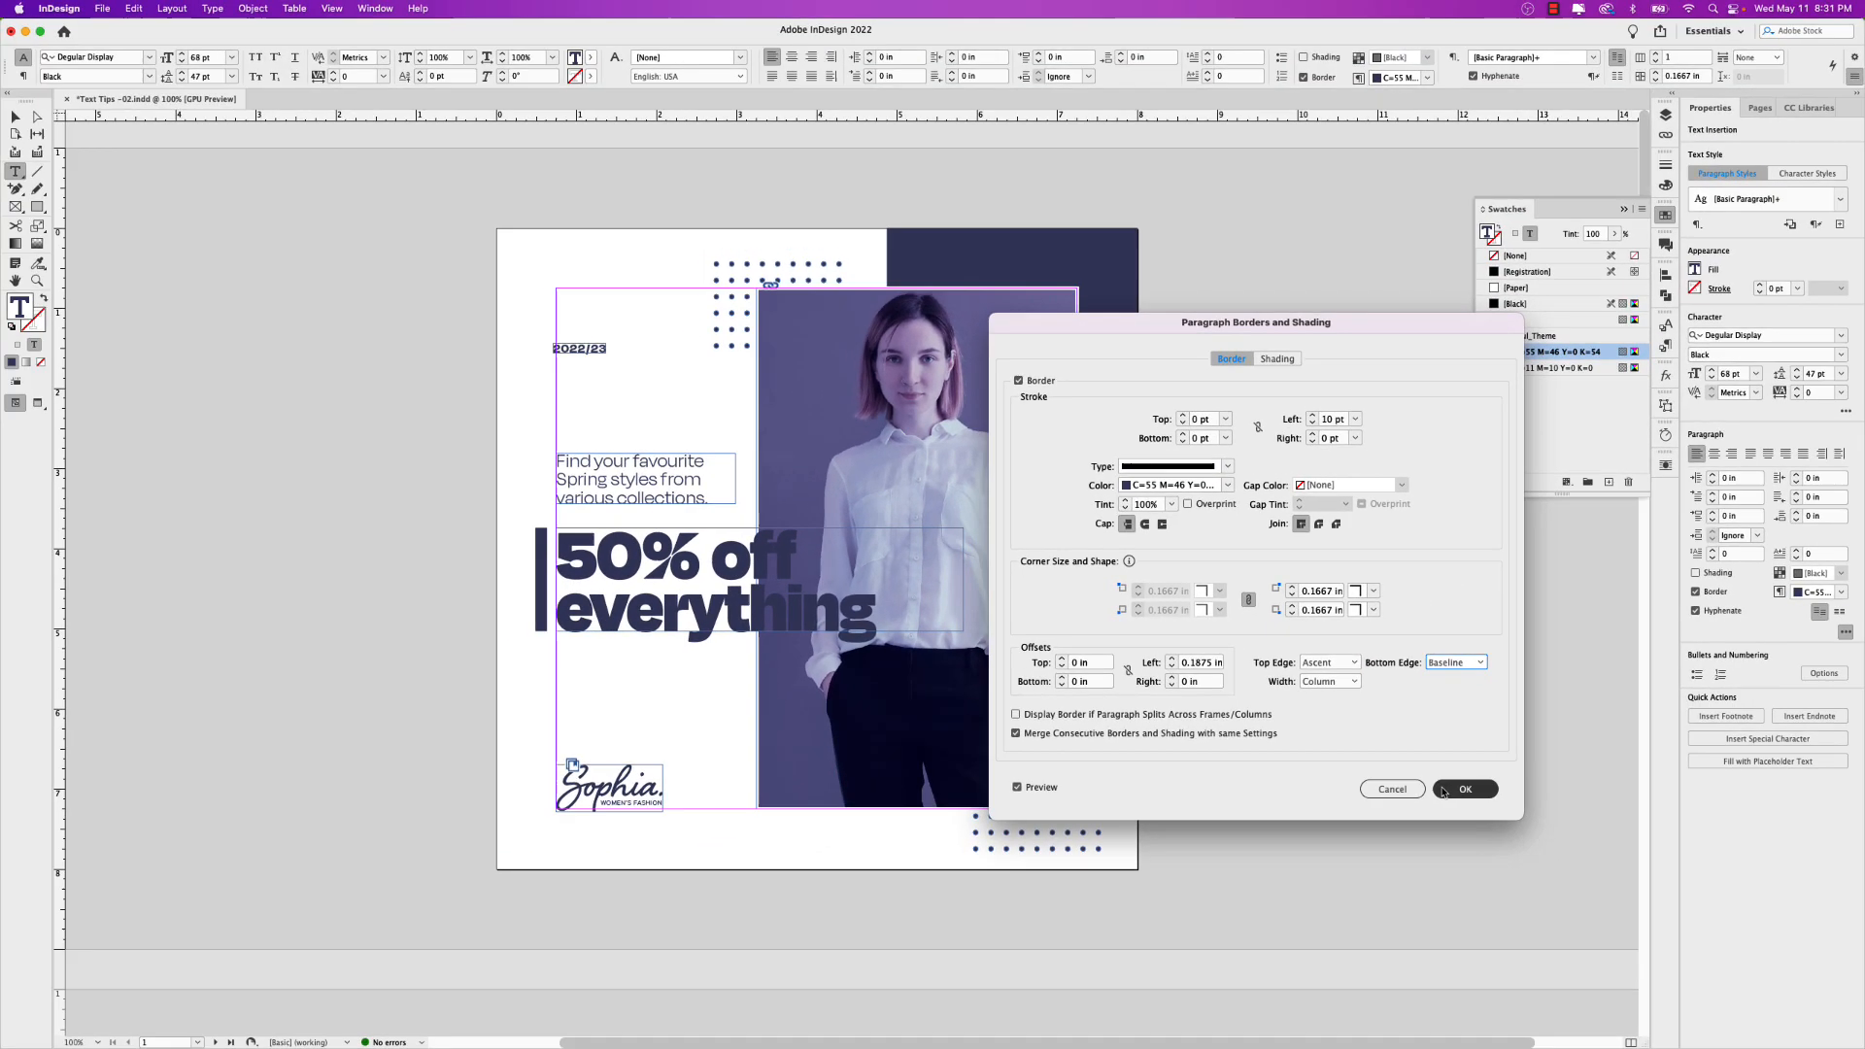
left_click(1448, 790)
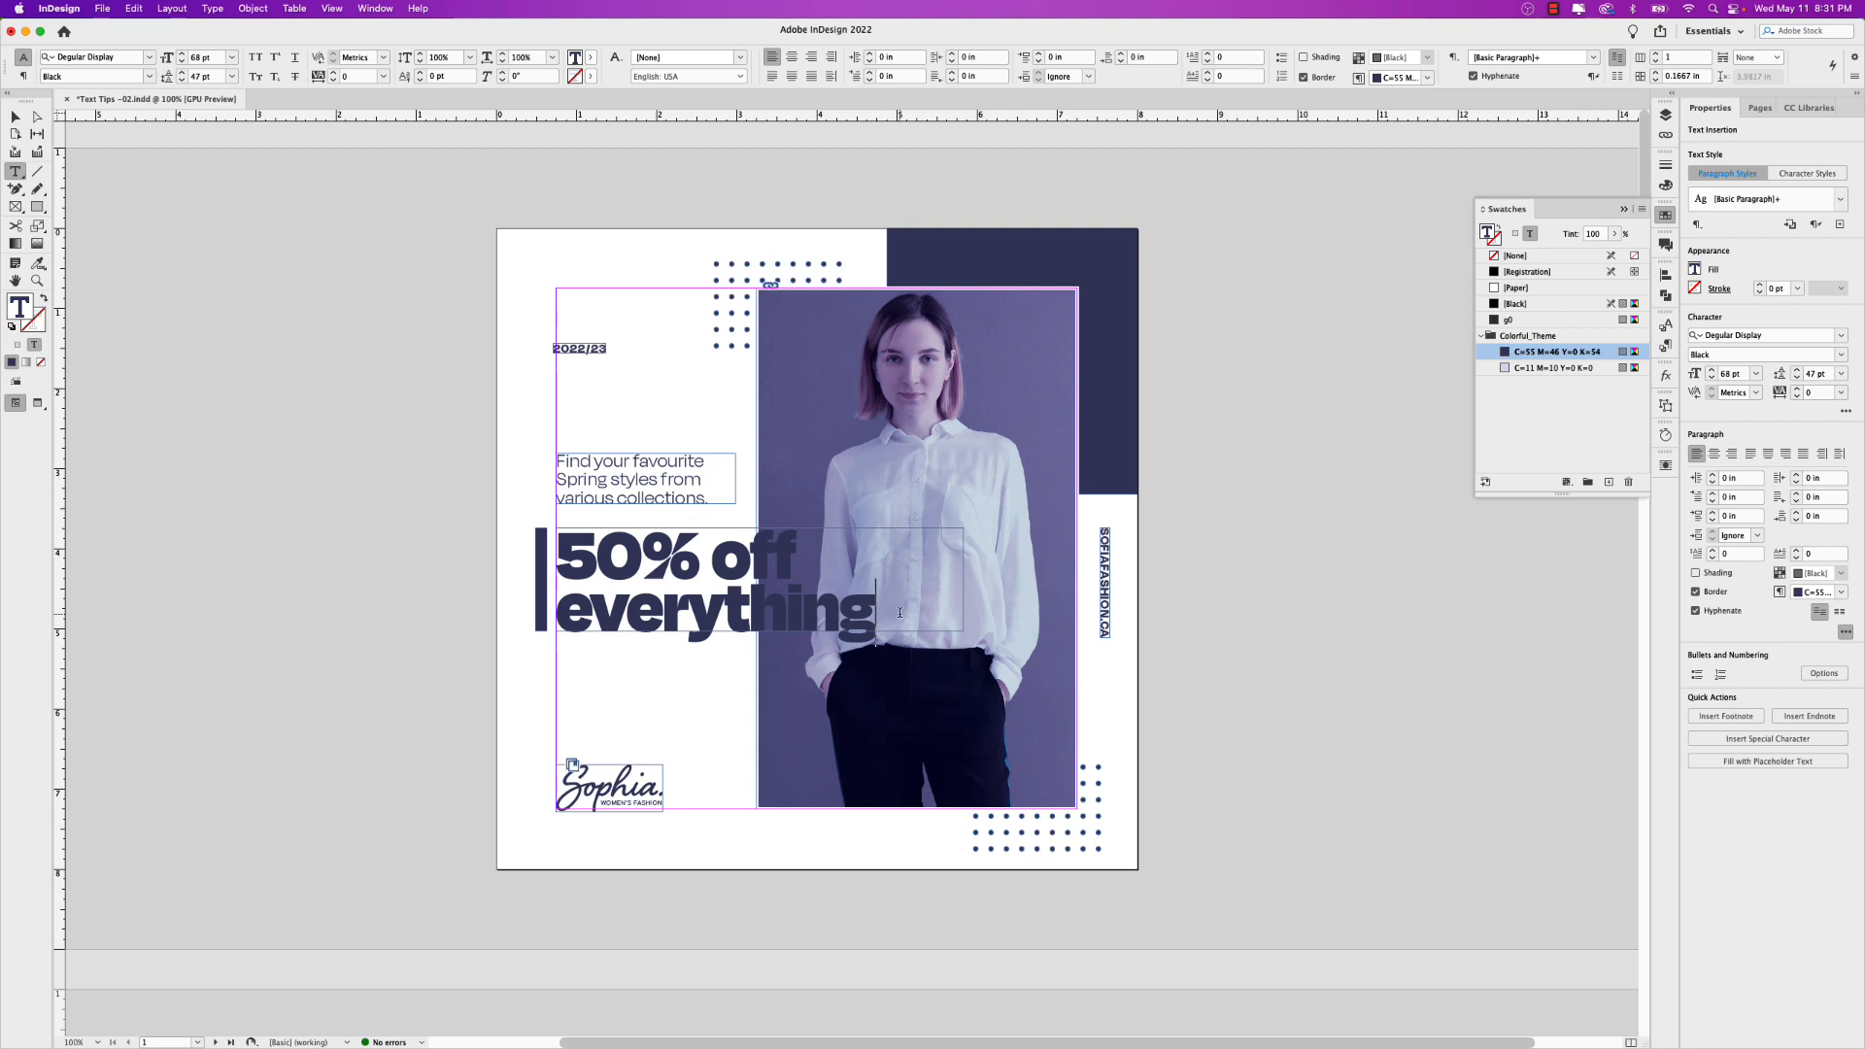
Try replacing the headline with "75% off everything this weekend", extending the text frame downward to fit a third line
left_click_drag(900, 612, 550, 565)
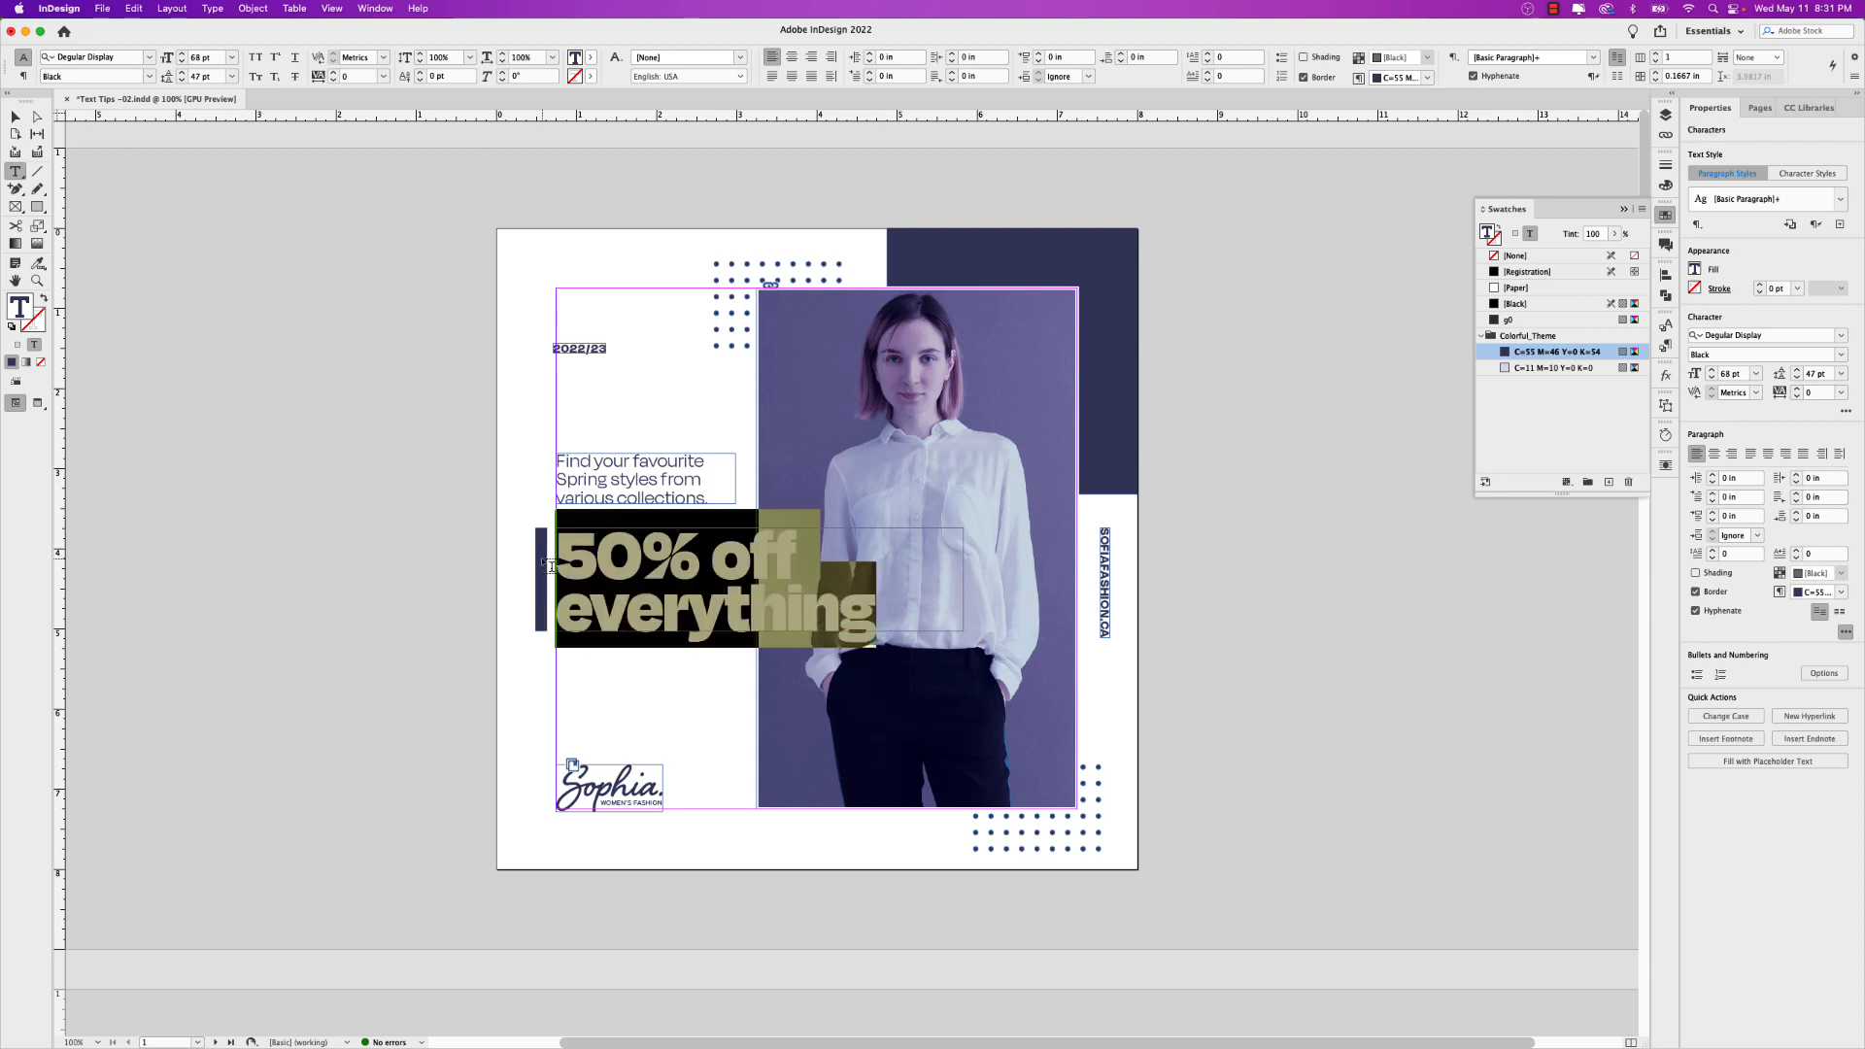
type("75")
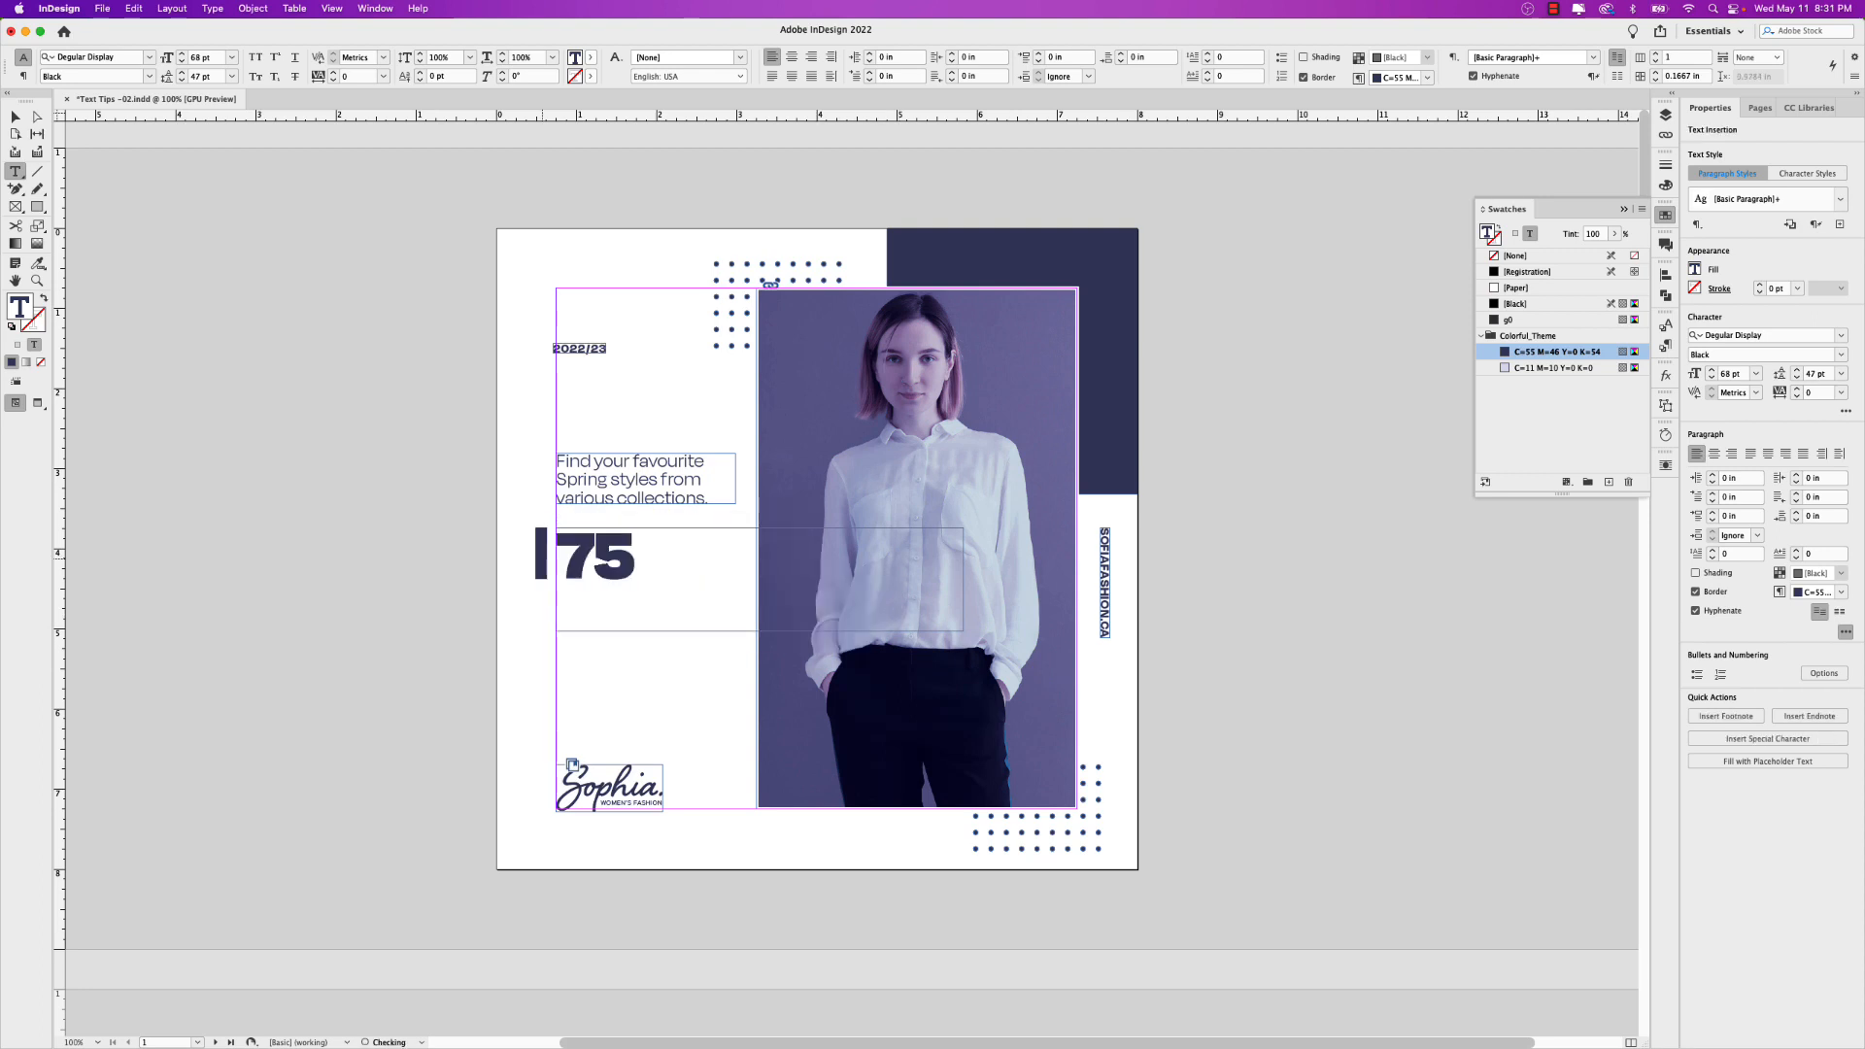
type("% o")
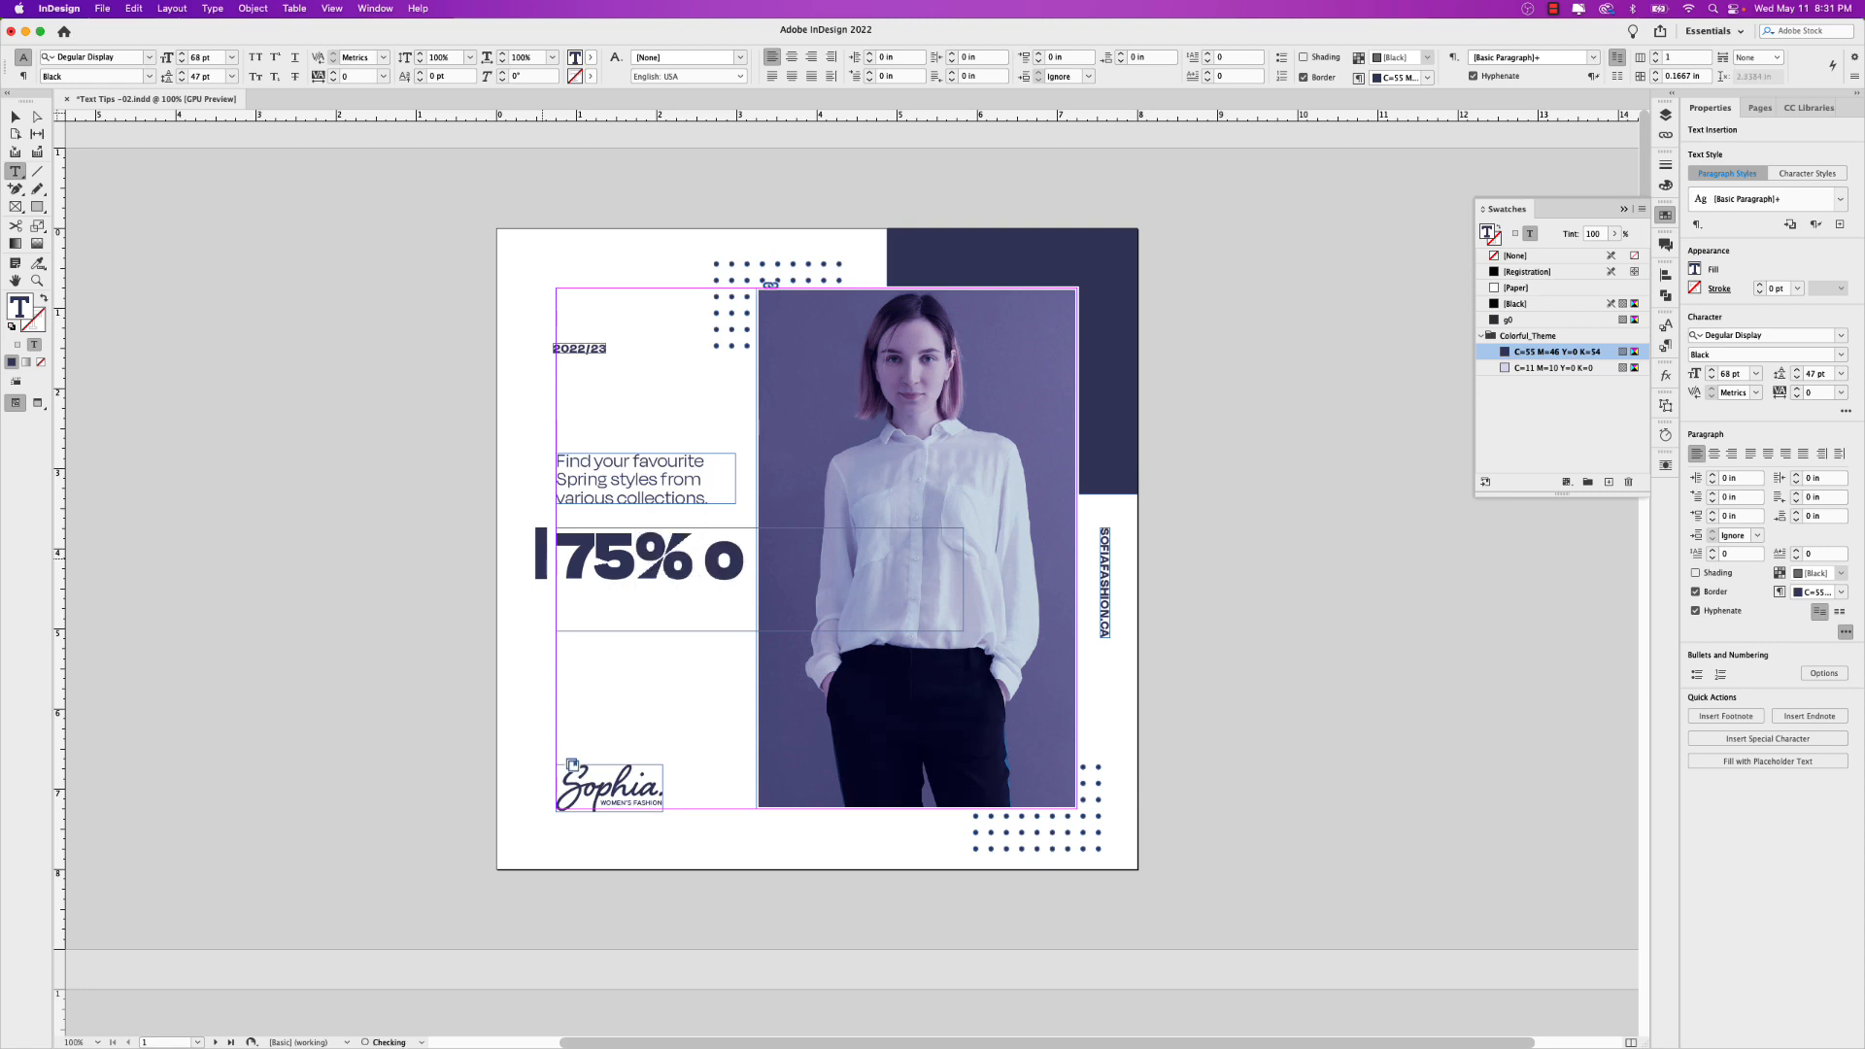
type("ff everything")
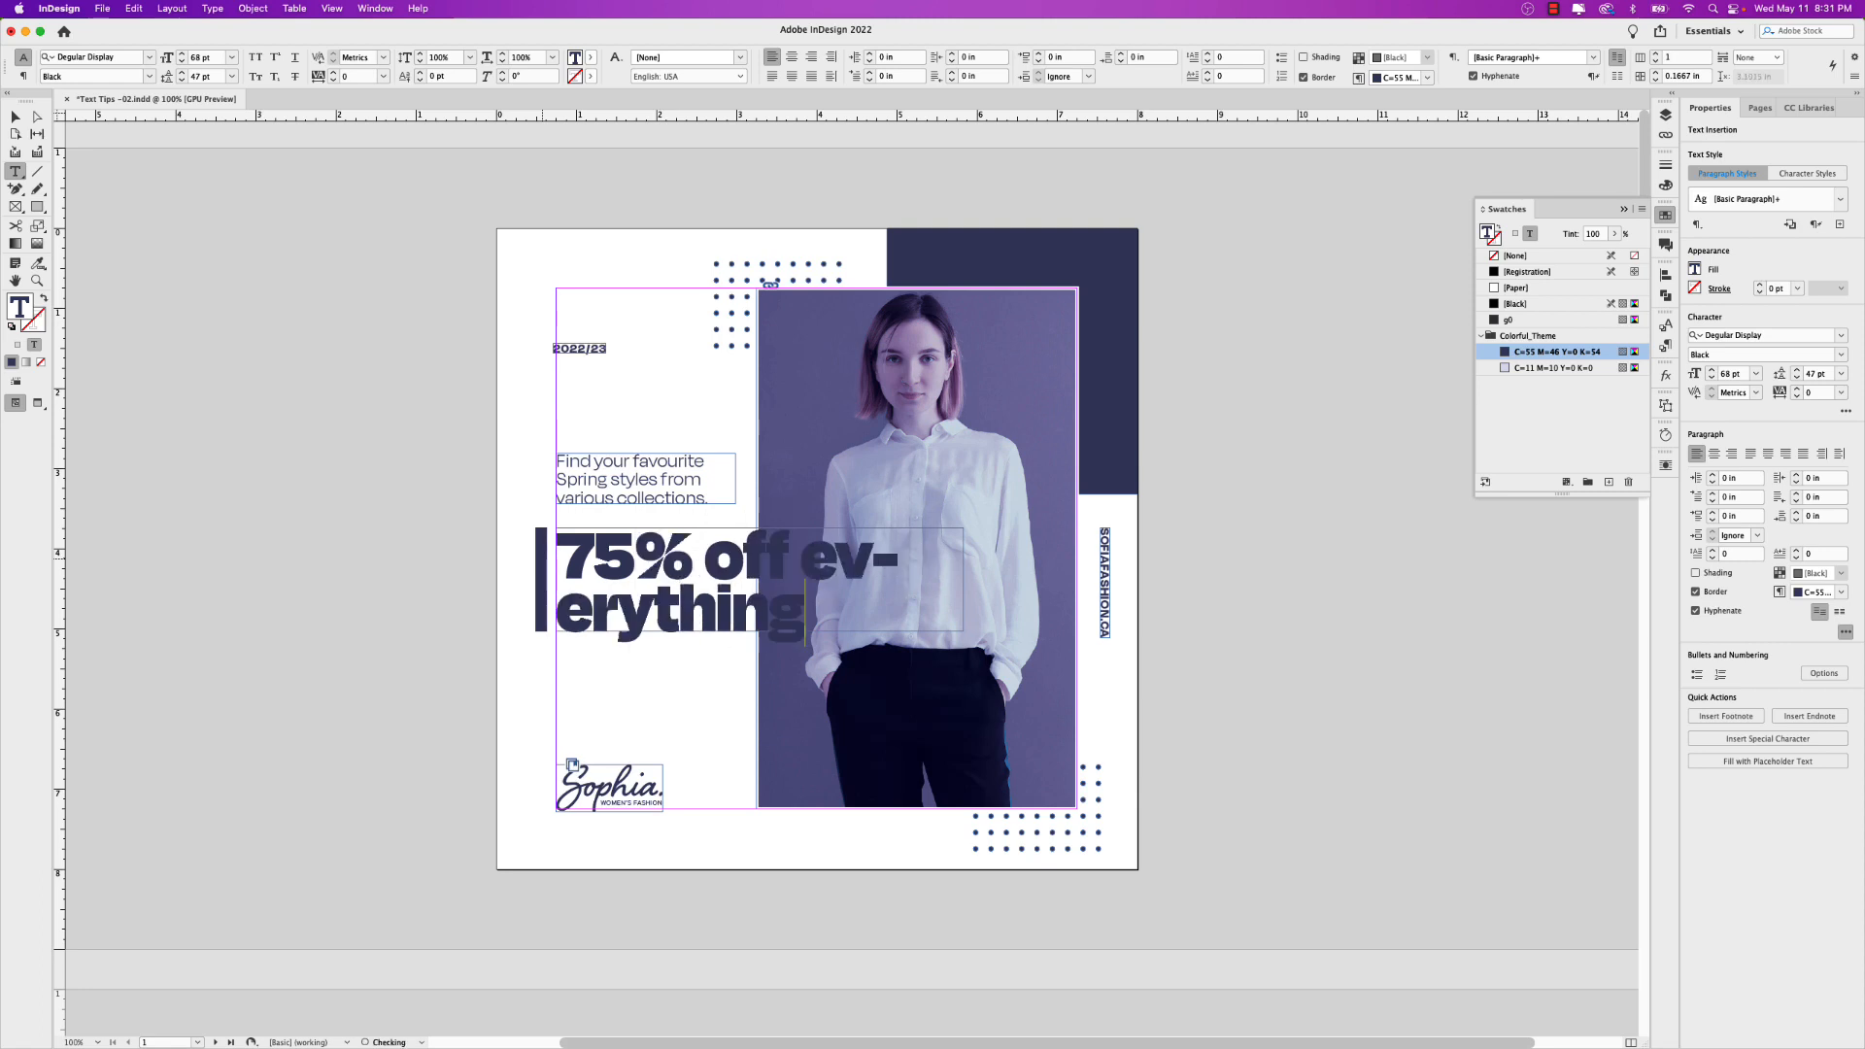
type(" thh")
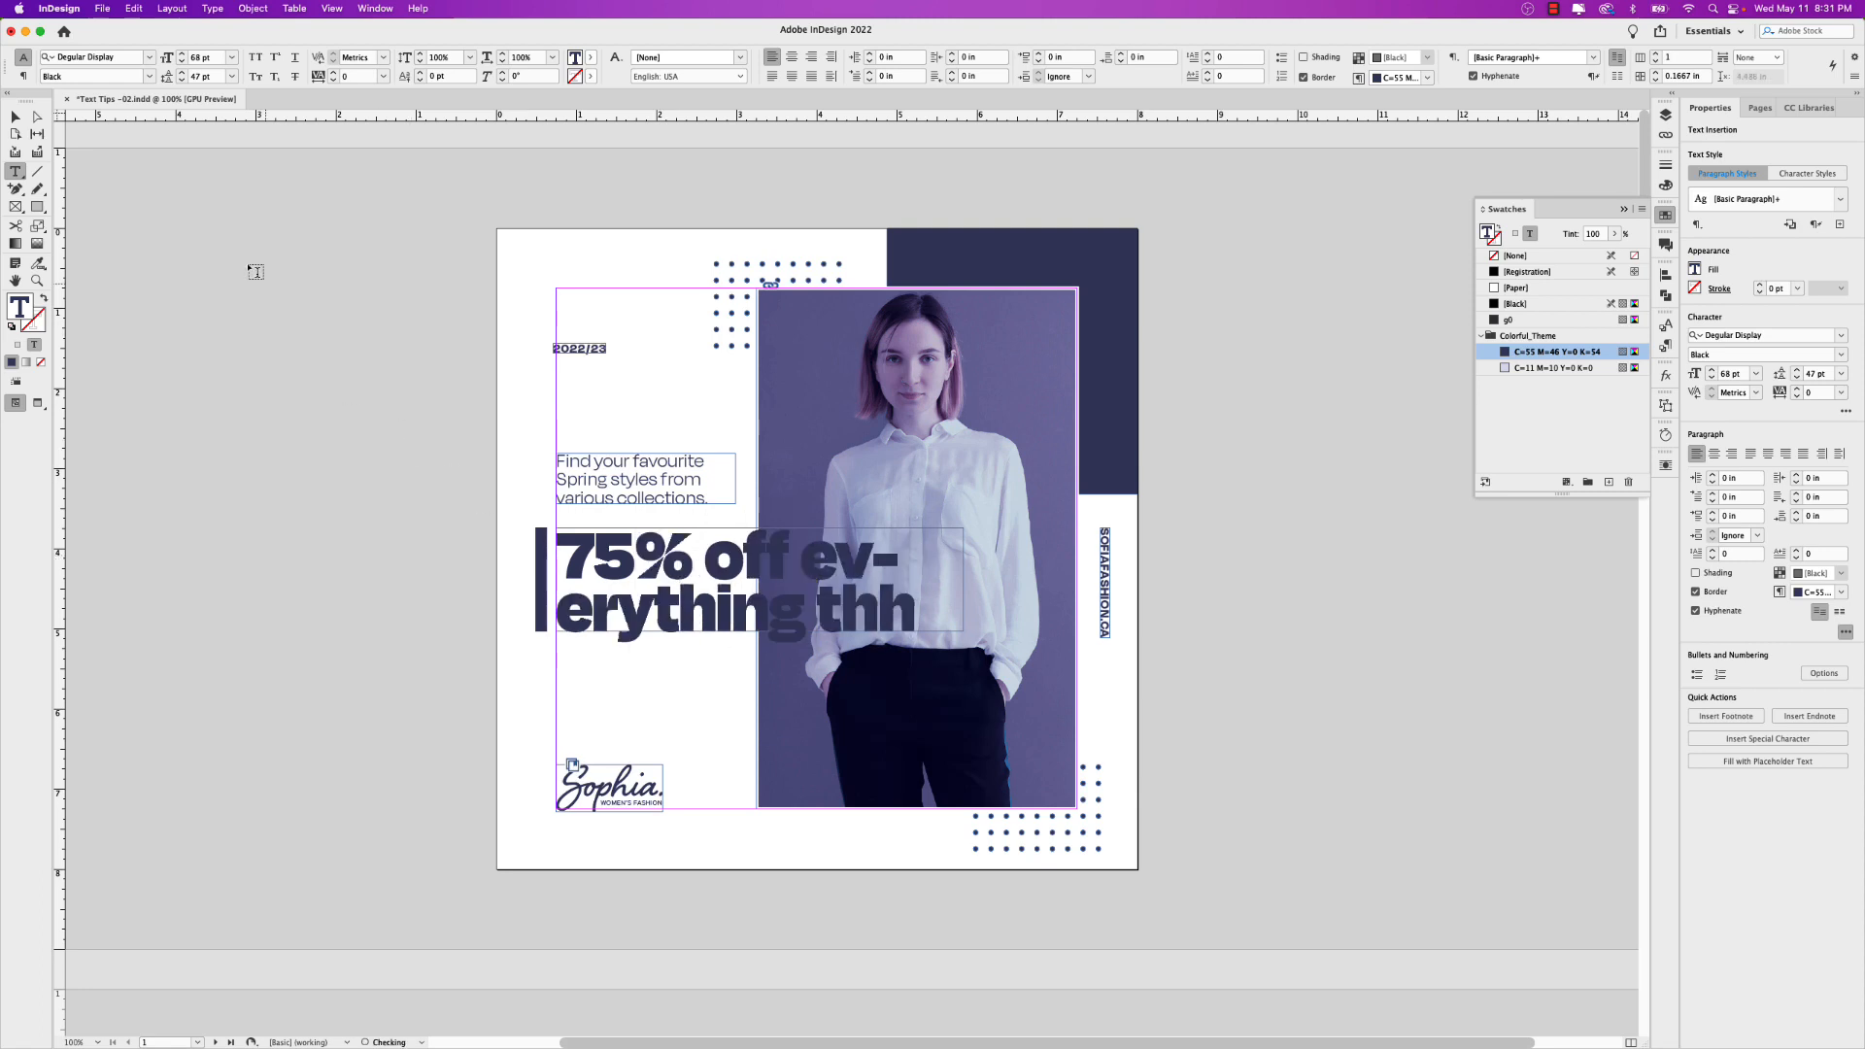
key("Escape")
left_click_drag(760, 632, 756, 689)
double_click(918, 612)
left_click_drag(918, 612, 812, 618)
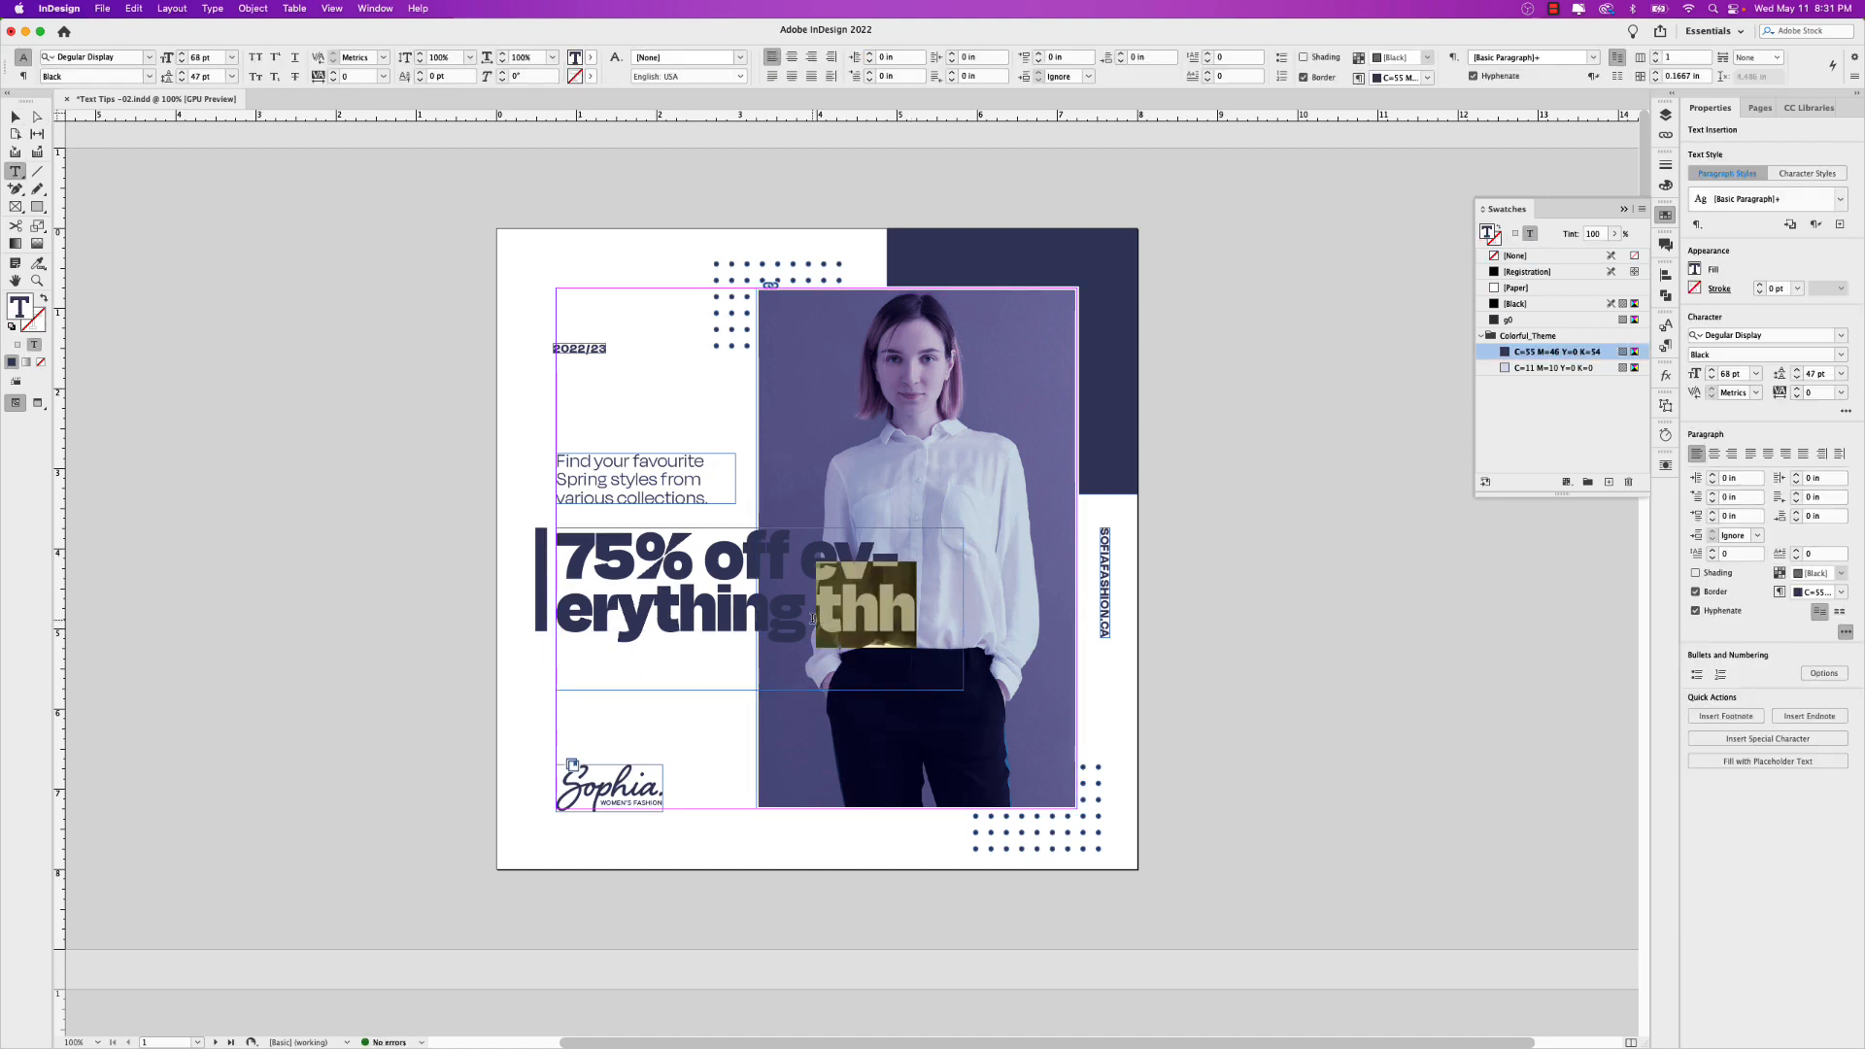
type("this week")
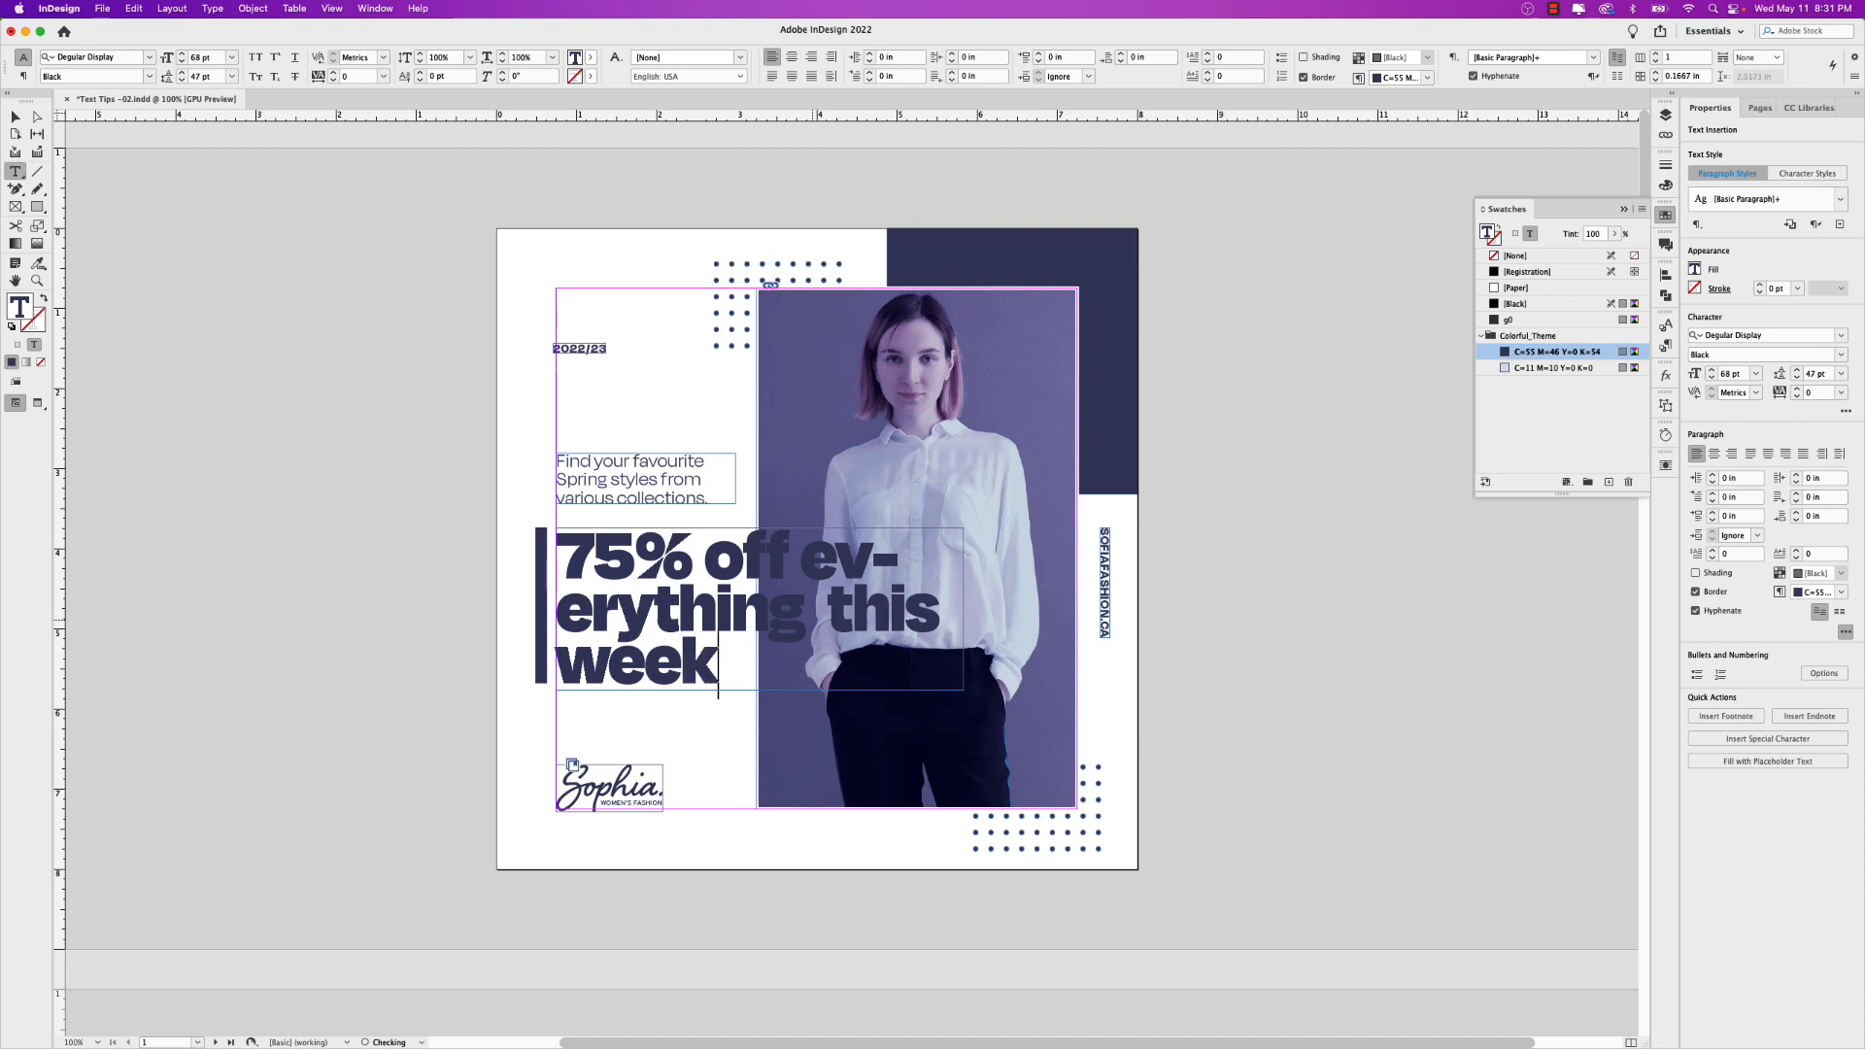
type("end")
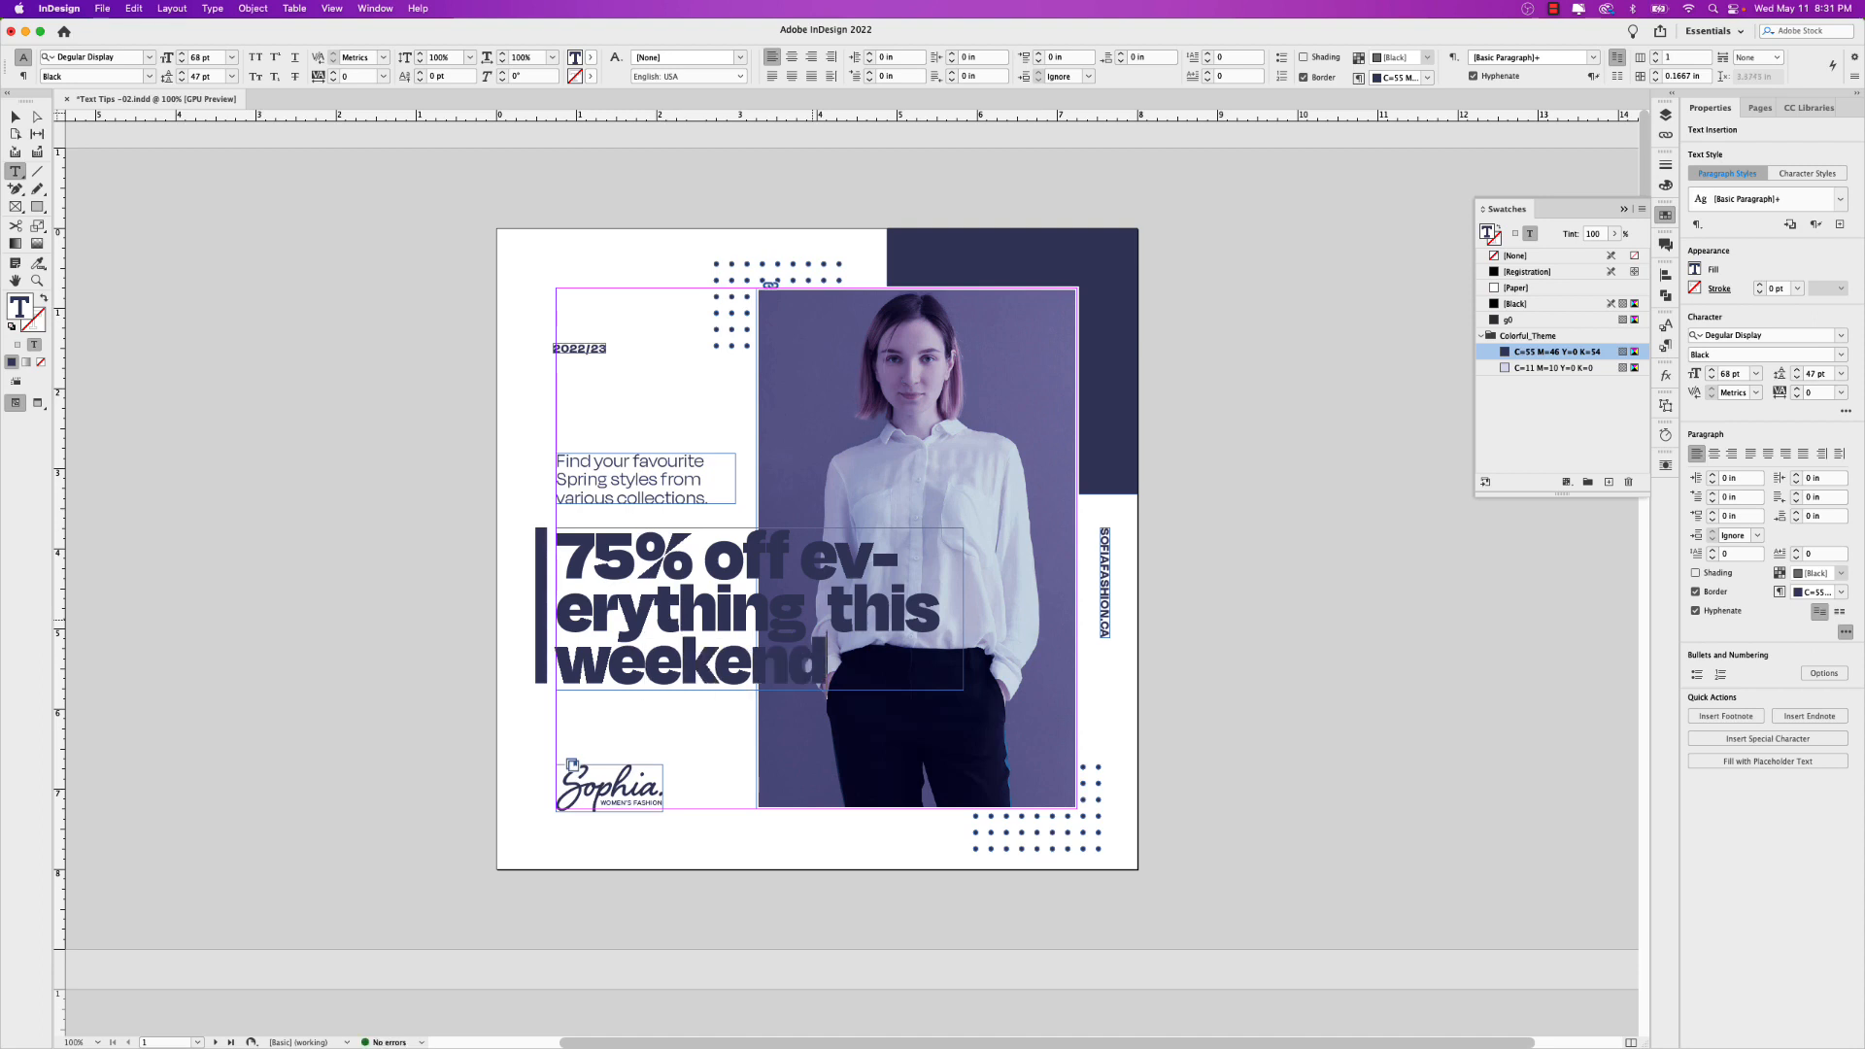
Try retyping the headline as just "75% off" on a single line
key("super+a")
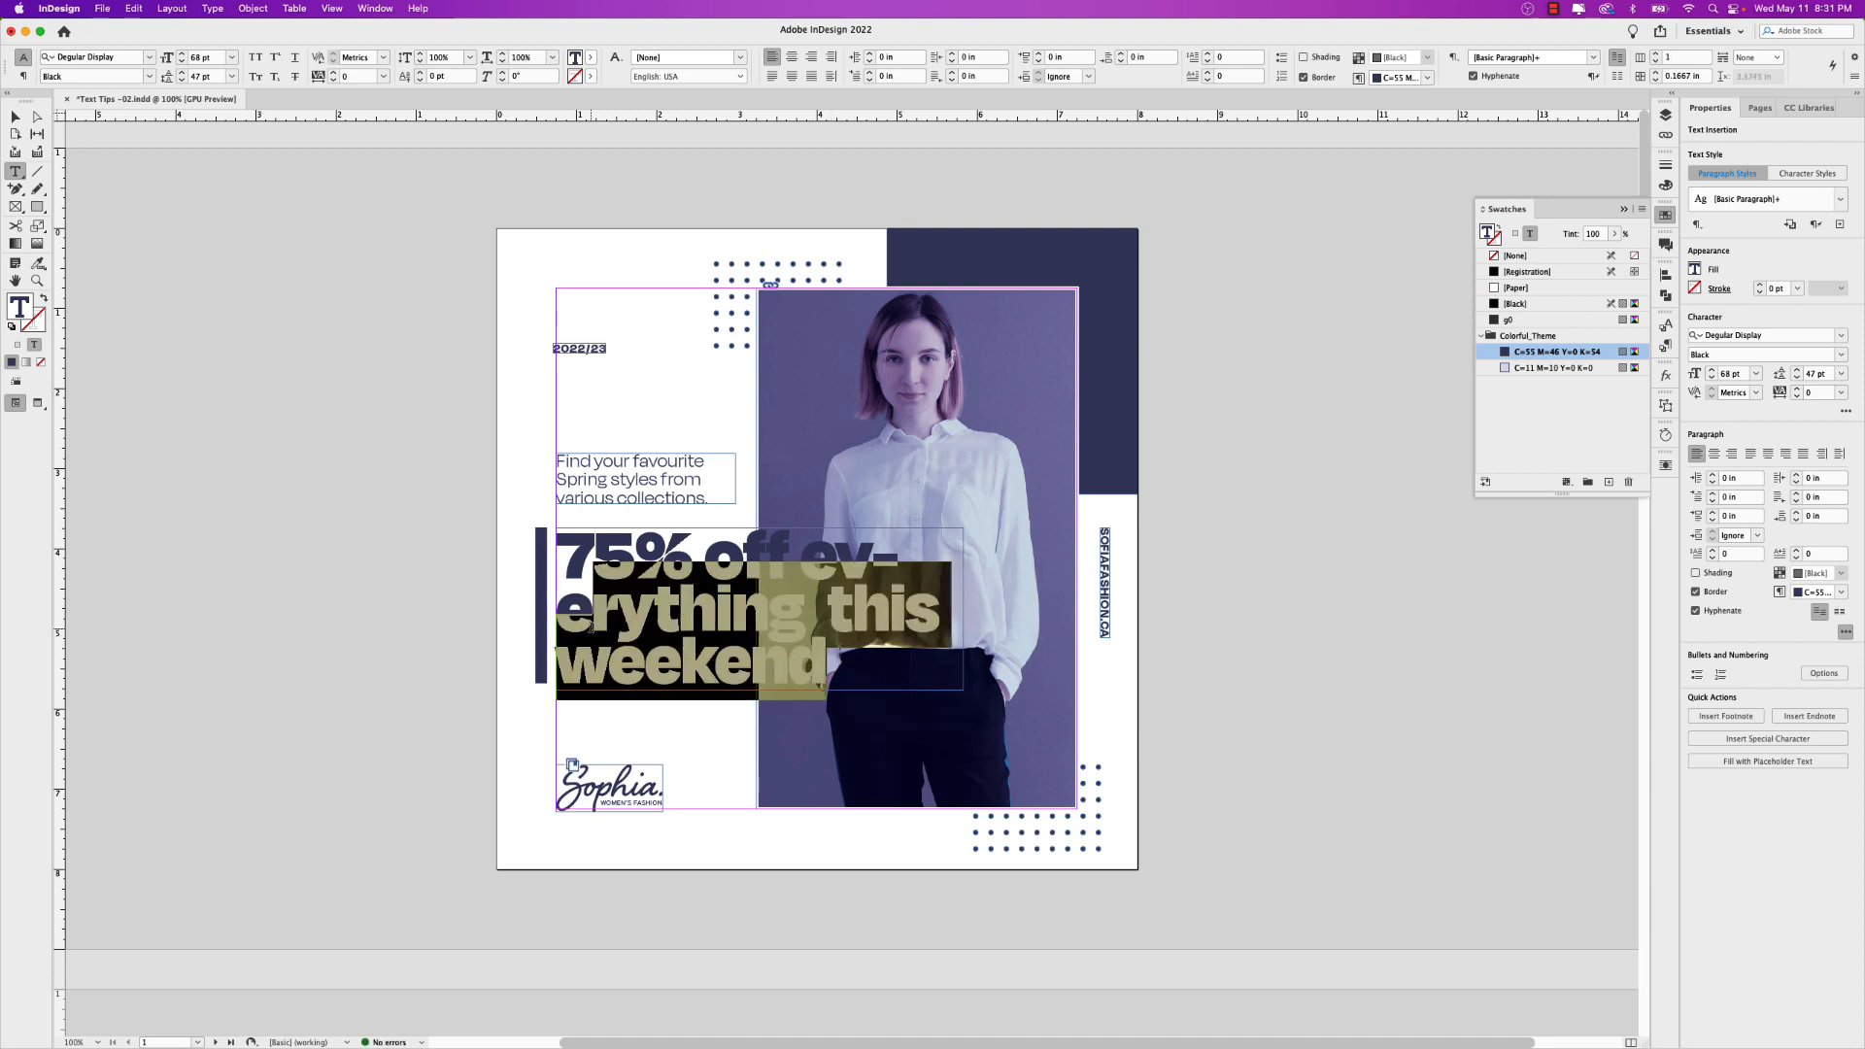
type("75% off ev")
key("BackSpace")
key("BackSpace")
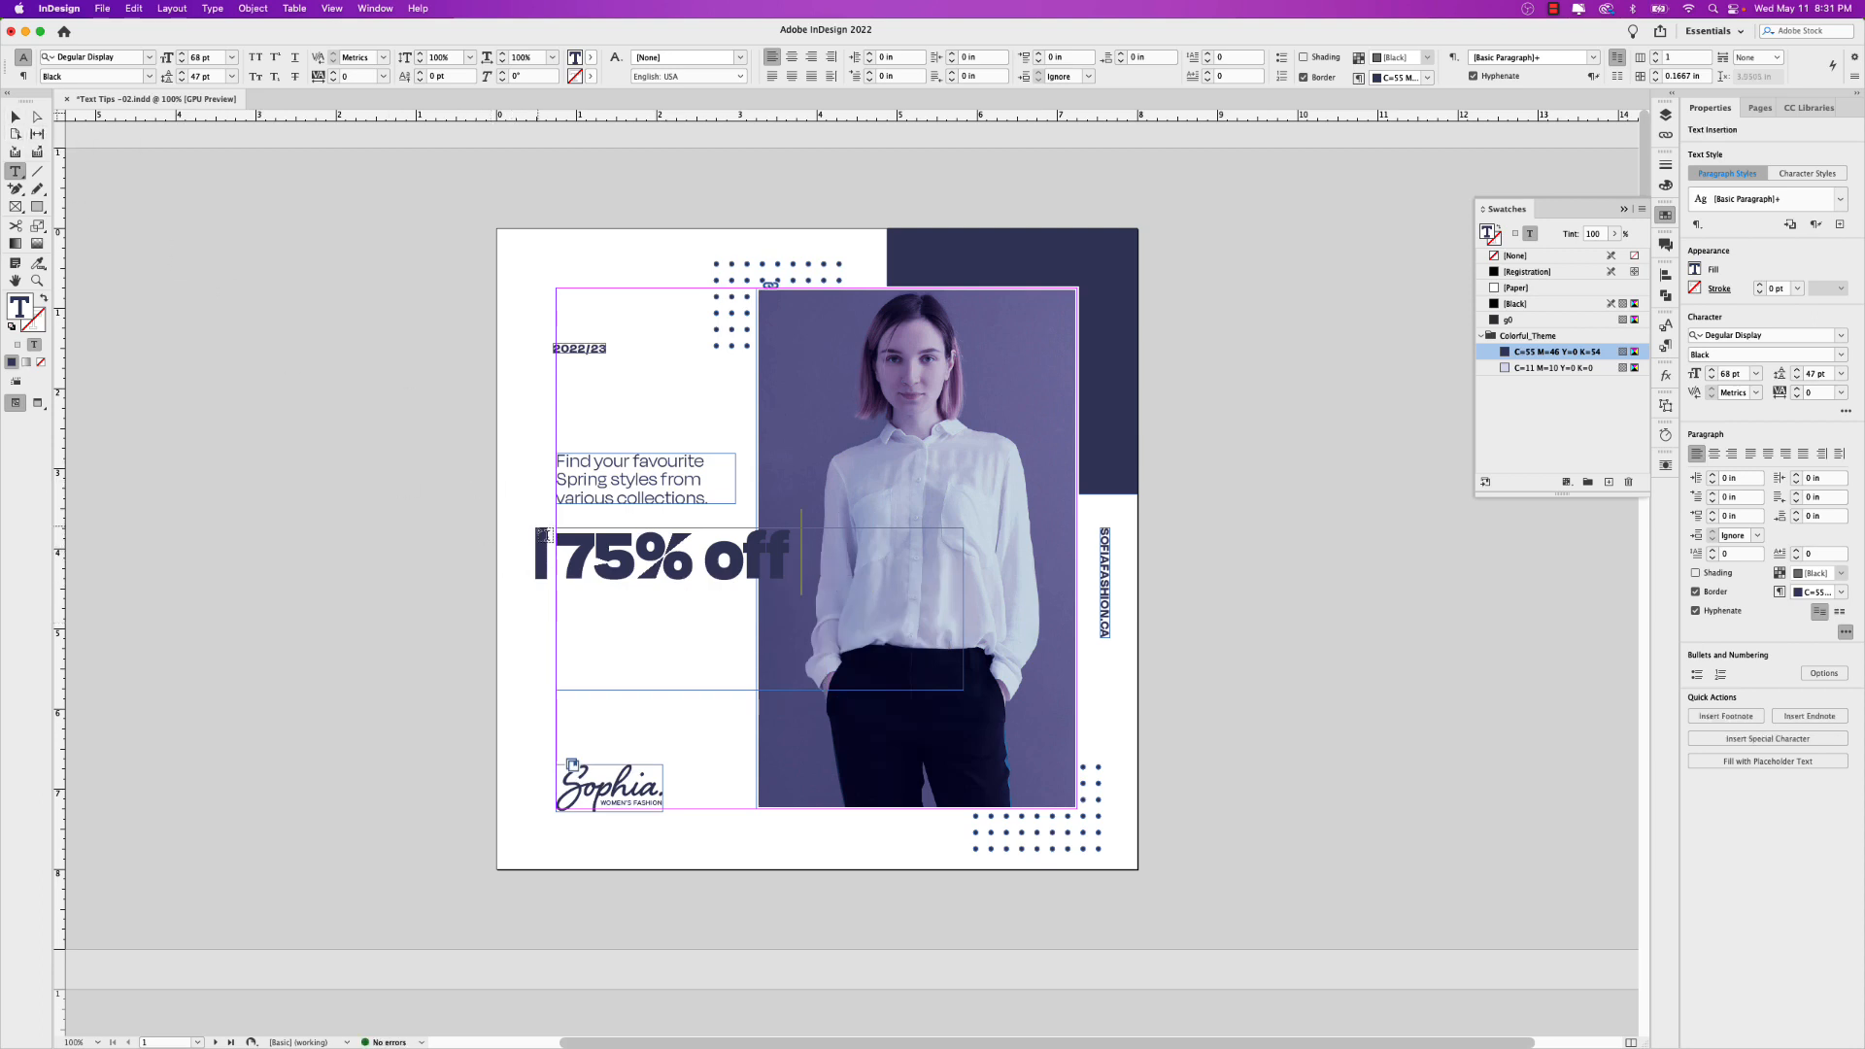
left_click_drag(790, 561, 763, 560)
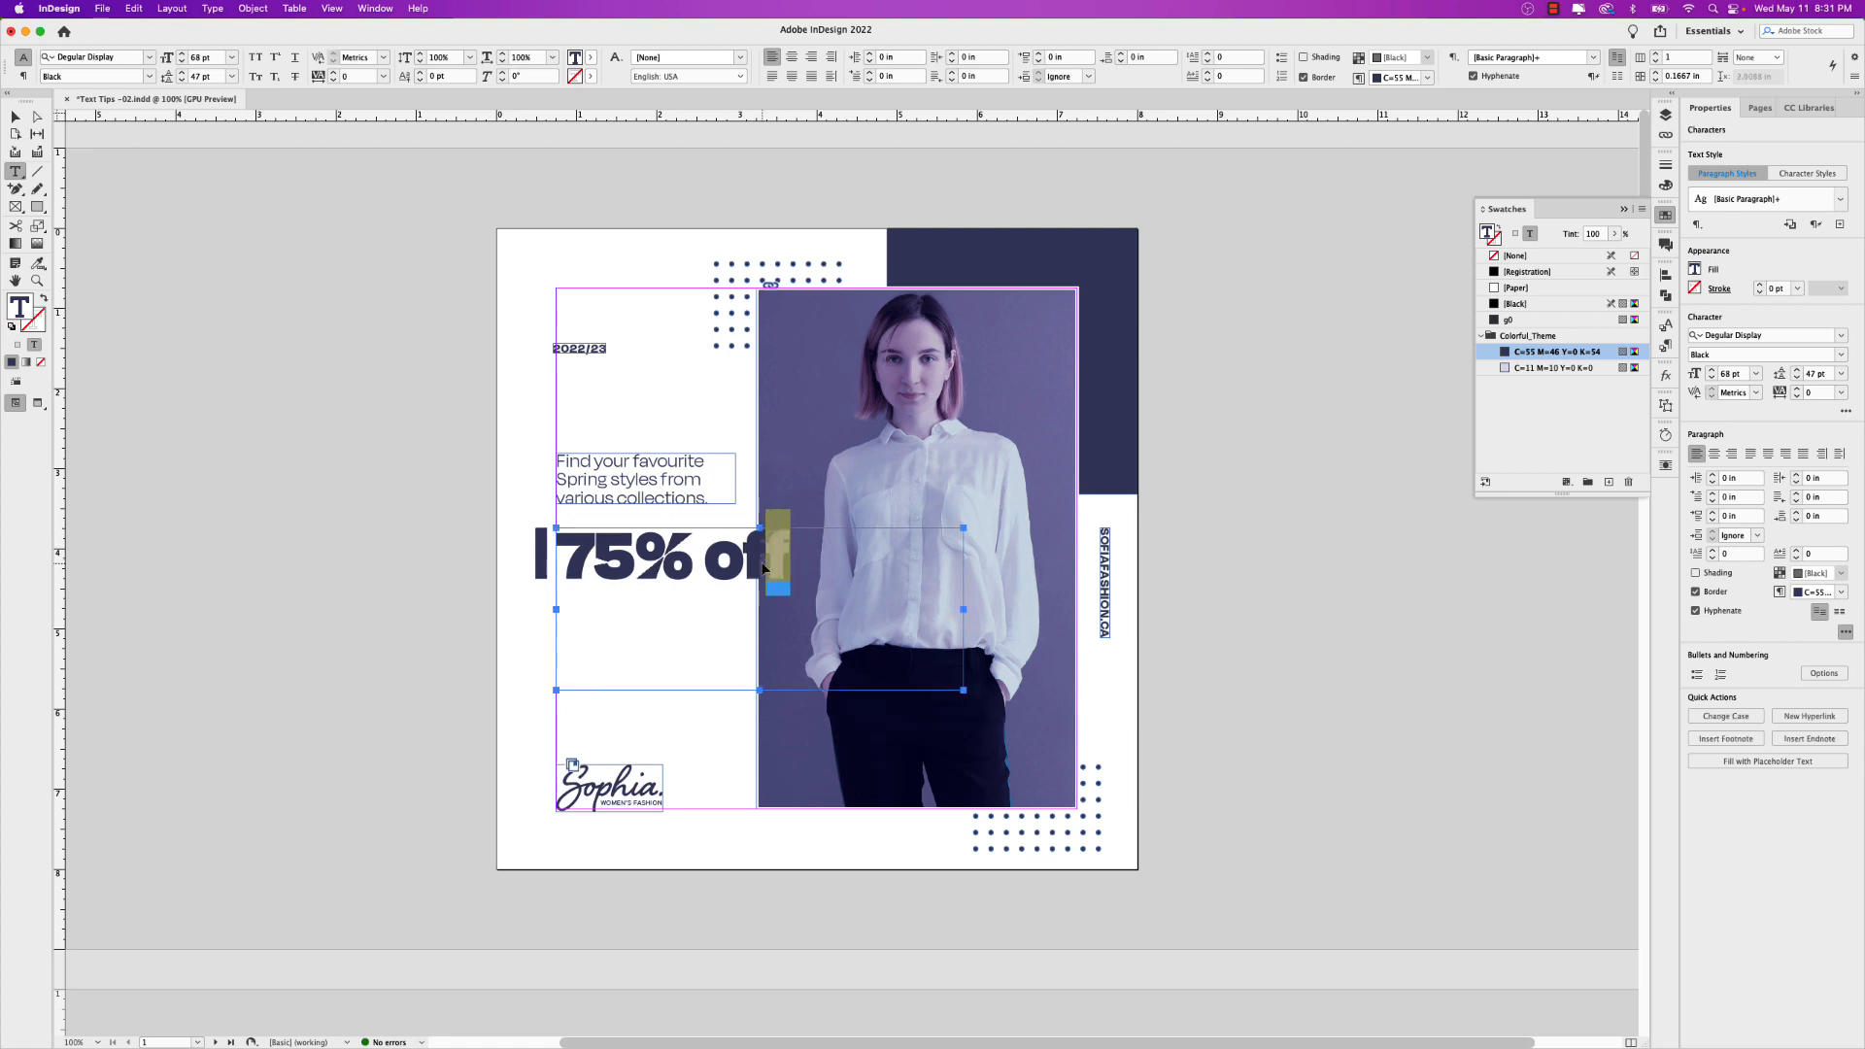
Undo the headline text and frame changes back to "50% off everything"
key("super+z")
key("super+z")
key("super+z")
key("super+z")
key("super+z")
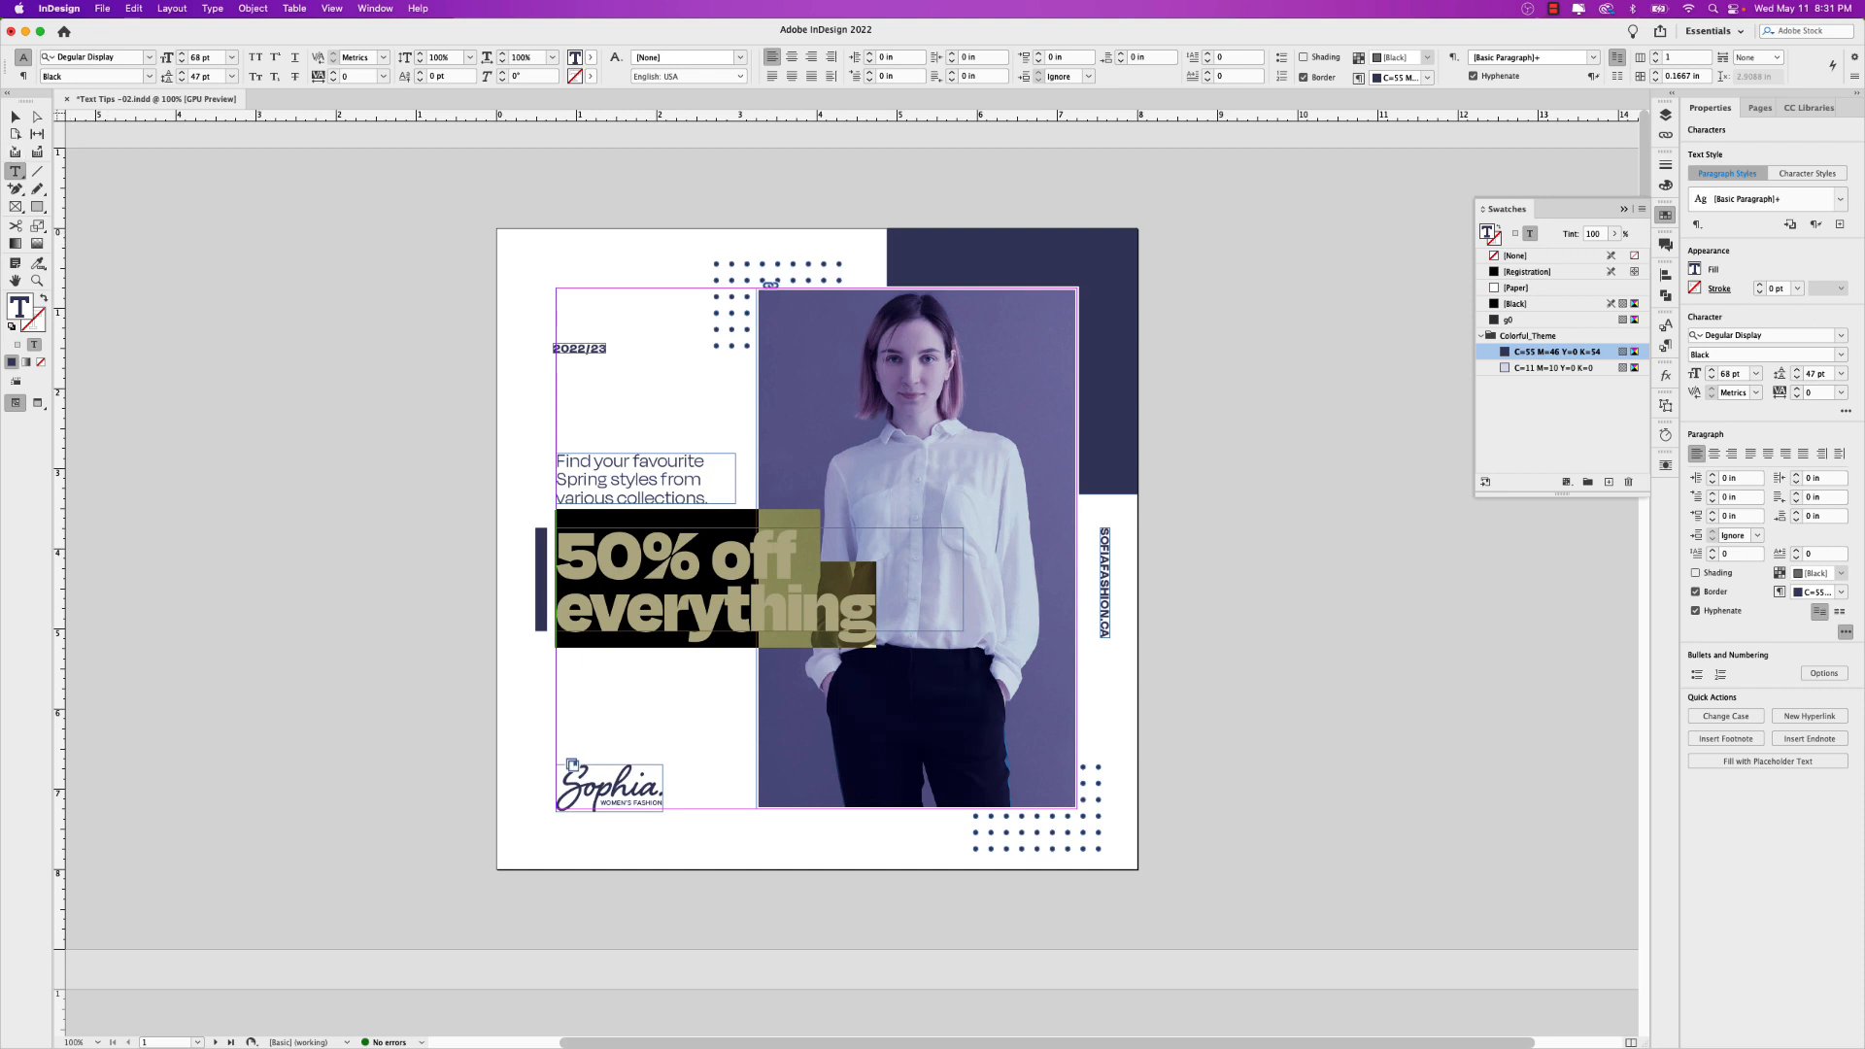
Nudge the headline frame right to X 1.0139 in, aligning its bar with the margin, and narrow the frame to about 4.19 in
left_click(15, 118)
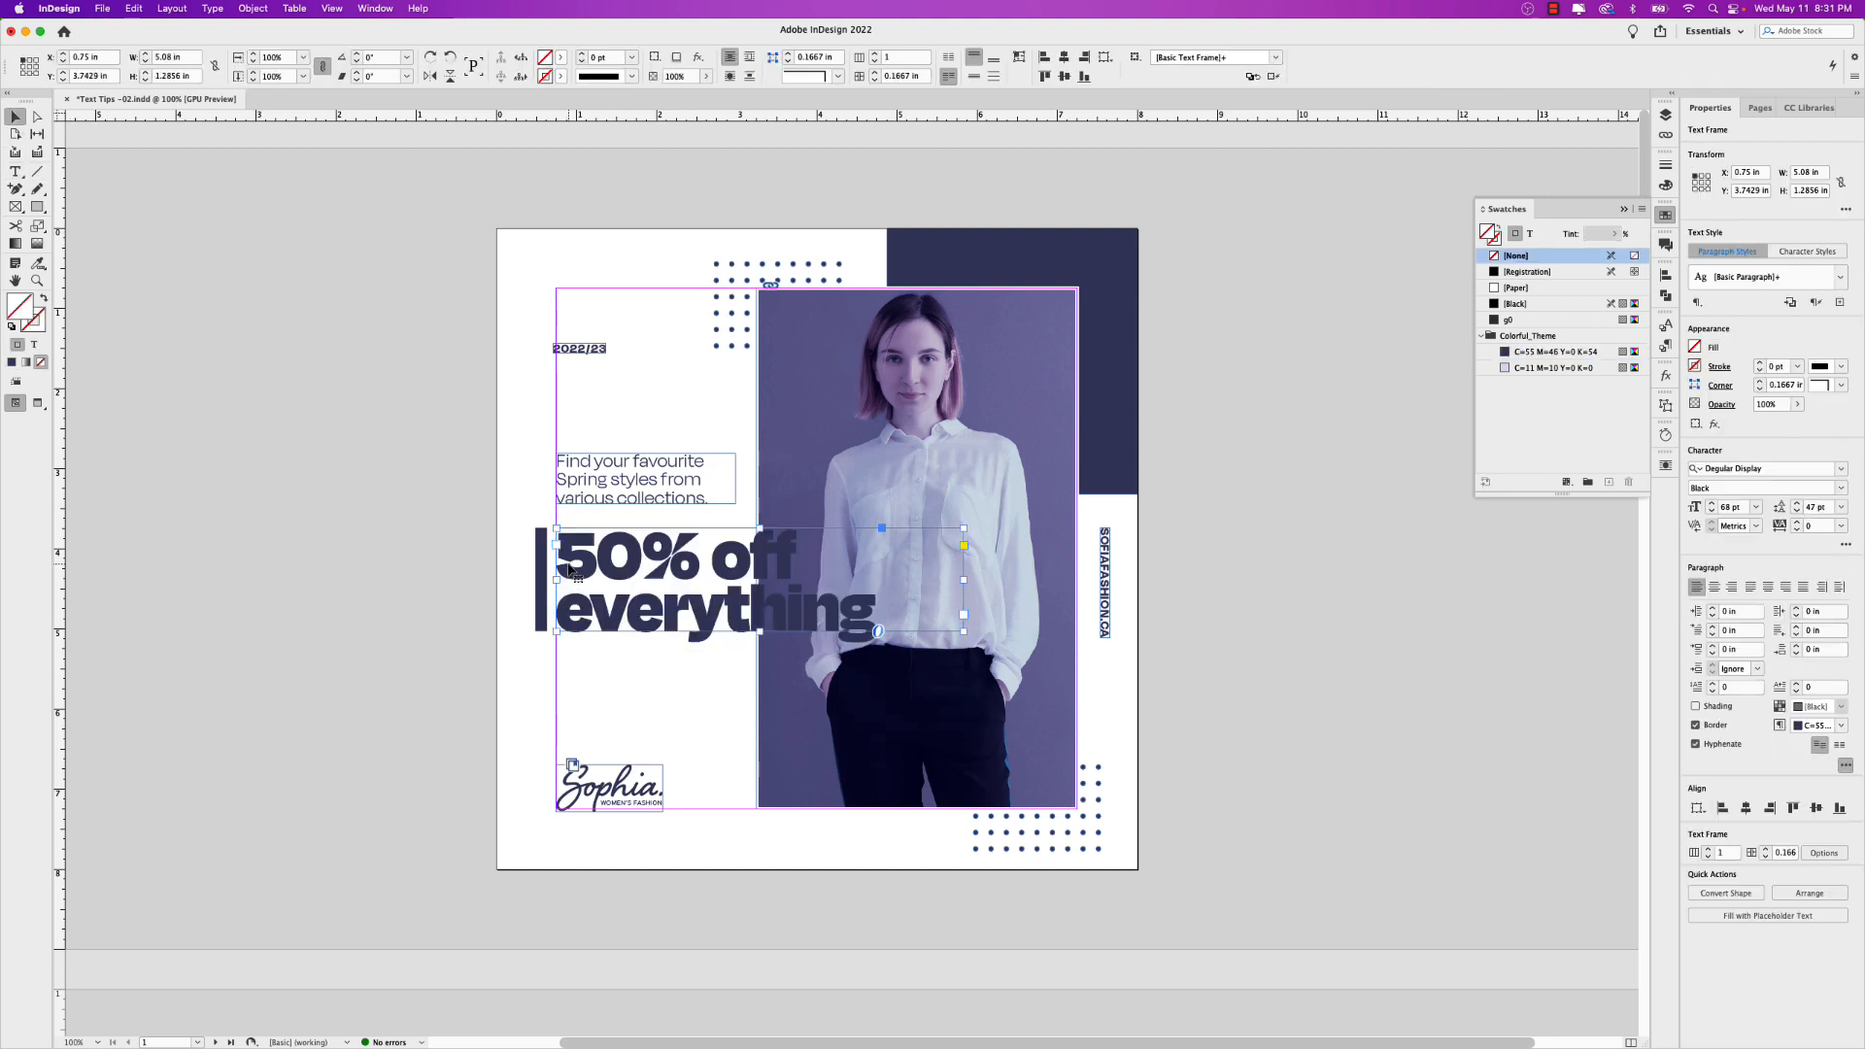
double_click(564, 564)
left_click(15, 118)
key("Right")
key("Right")
key("Right")
key("Right")
key("Right")
key("Right")
key("Right")
key("Right")
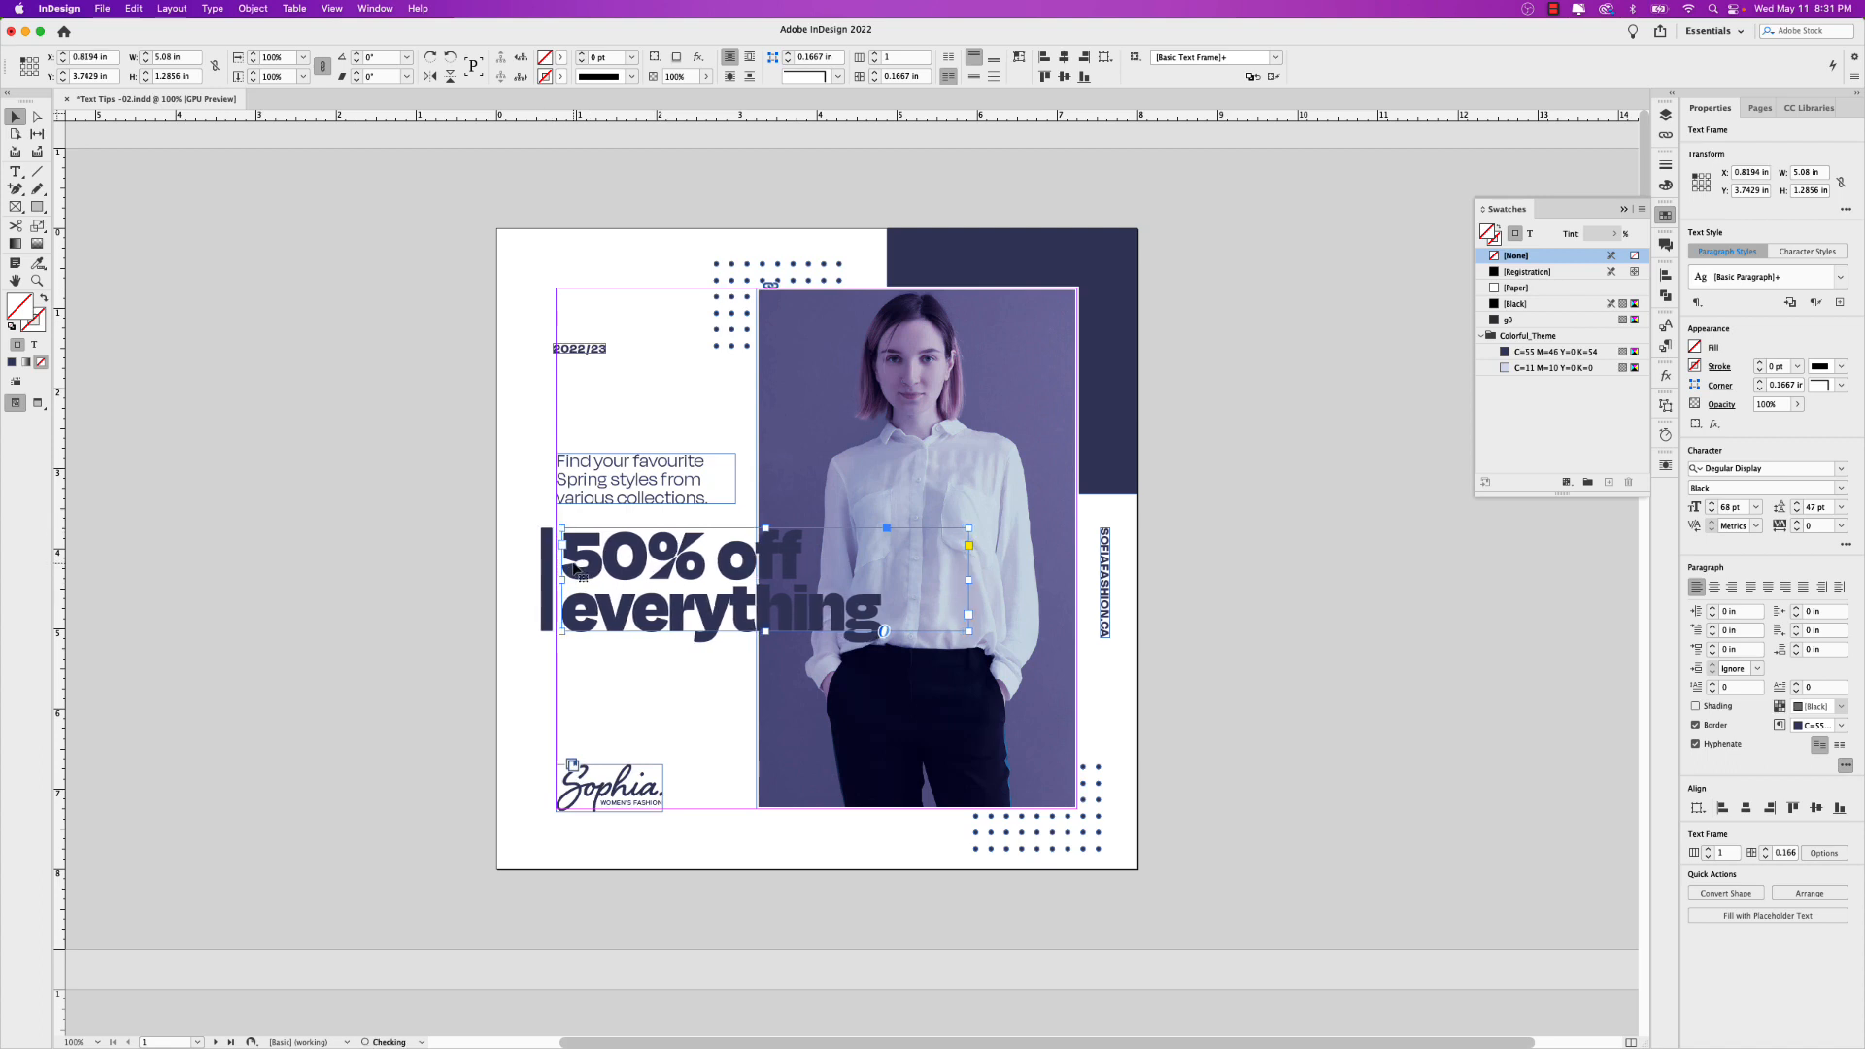
key("Right")
key("Right")
key("Right")
key("Right")
key("Right")
key("Right")
key("Right")
key("Right")
key("Right")
key("Right")
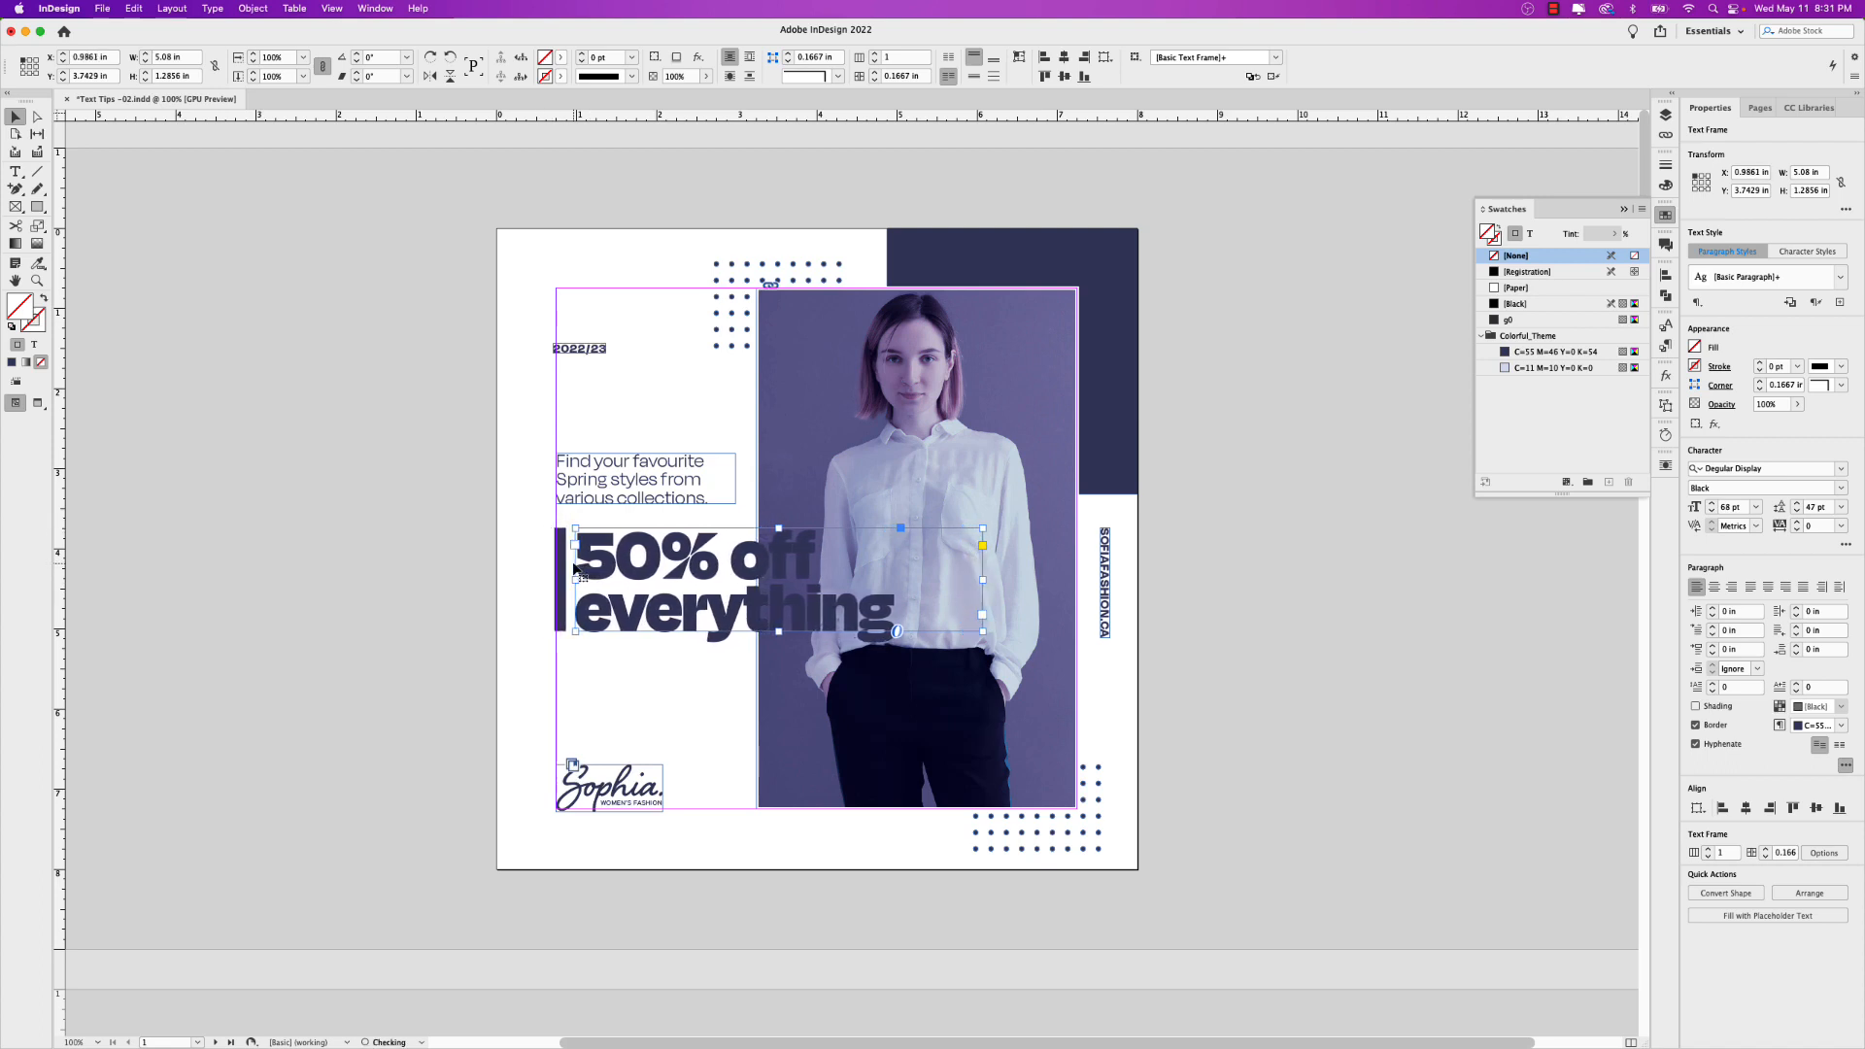
key("Right")
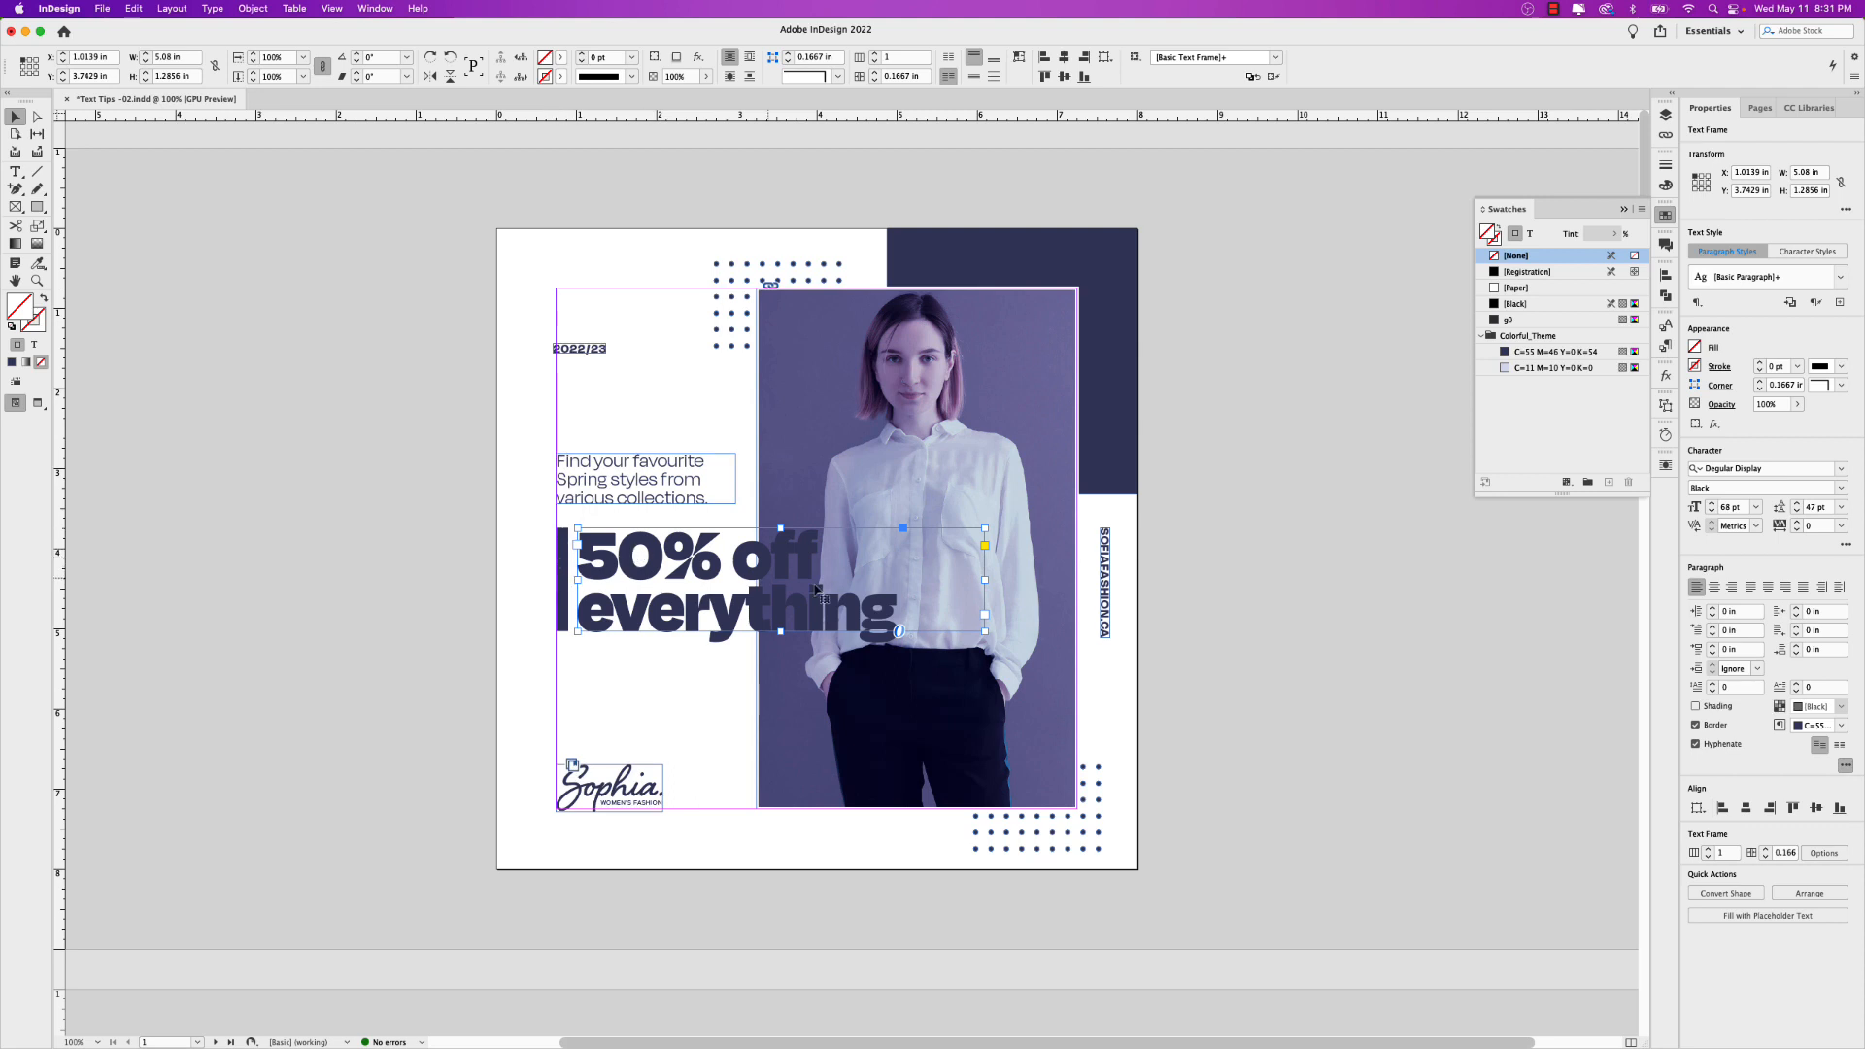
left_click_drag(984, 579, 913, 580)
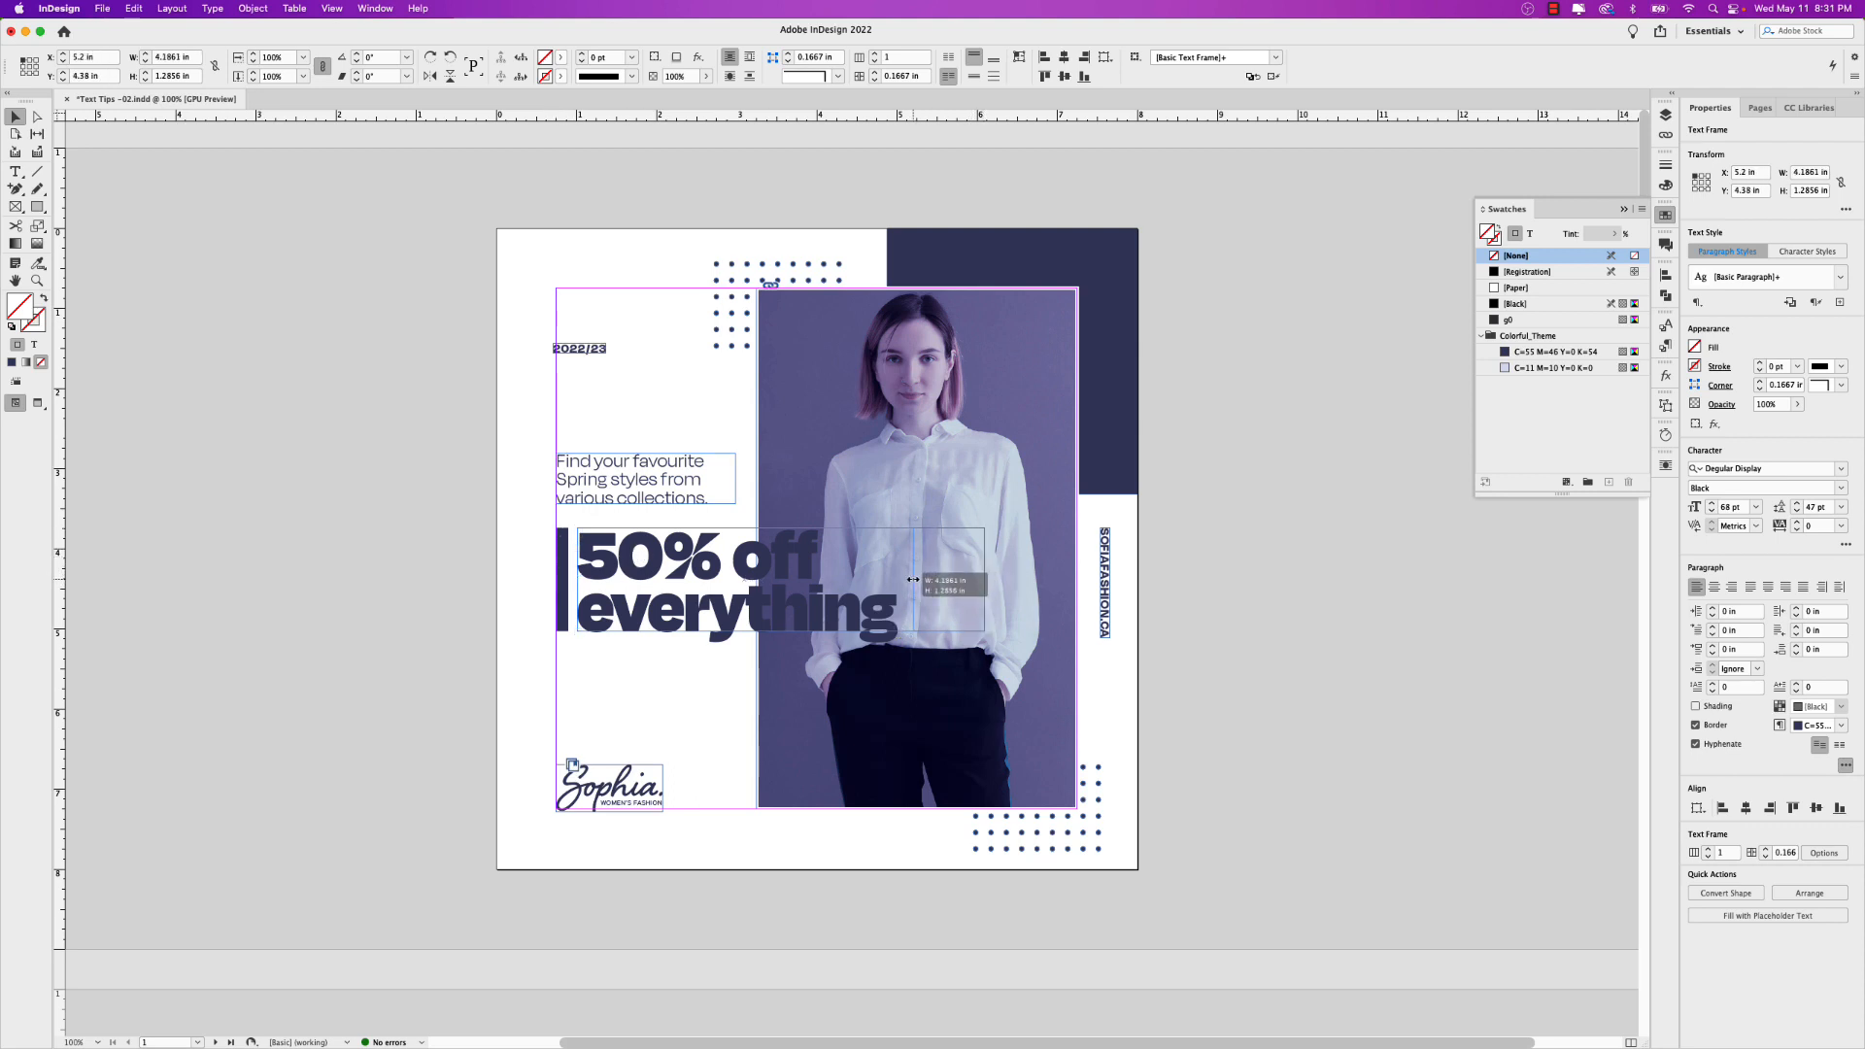
Turn on paragraph shading for the "50% off everything" headline and colour it with the C=11 M=10 Y=0 K=0 swatch
double_click(586, 564)
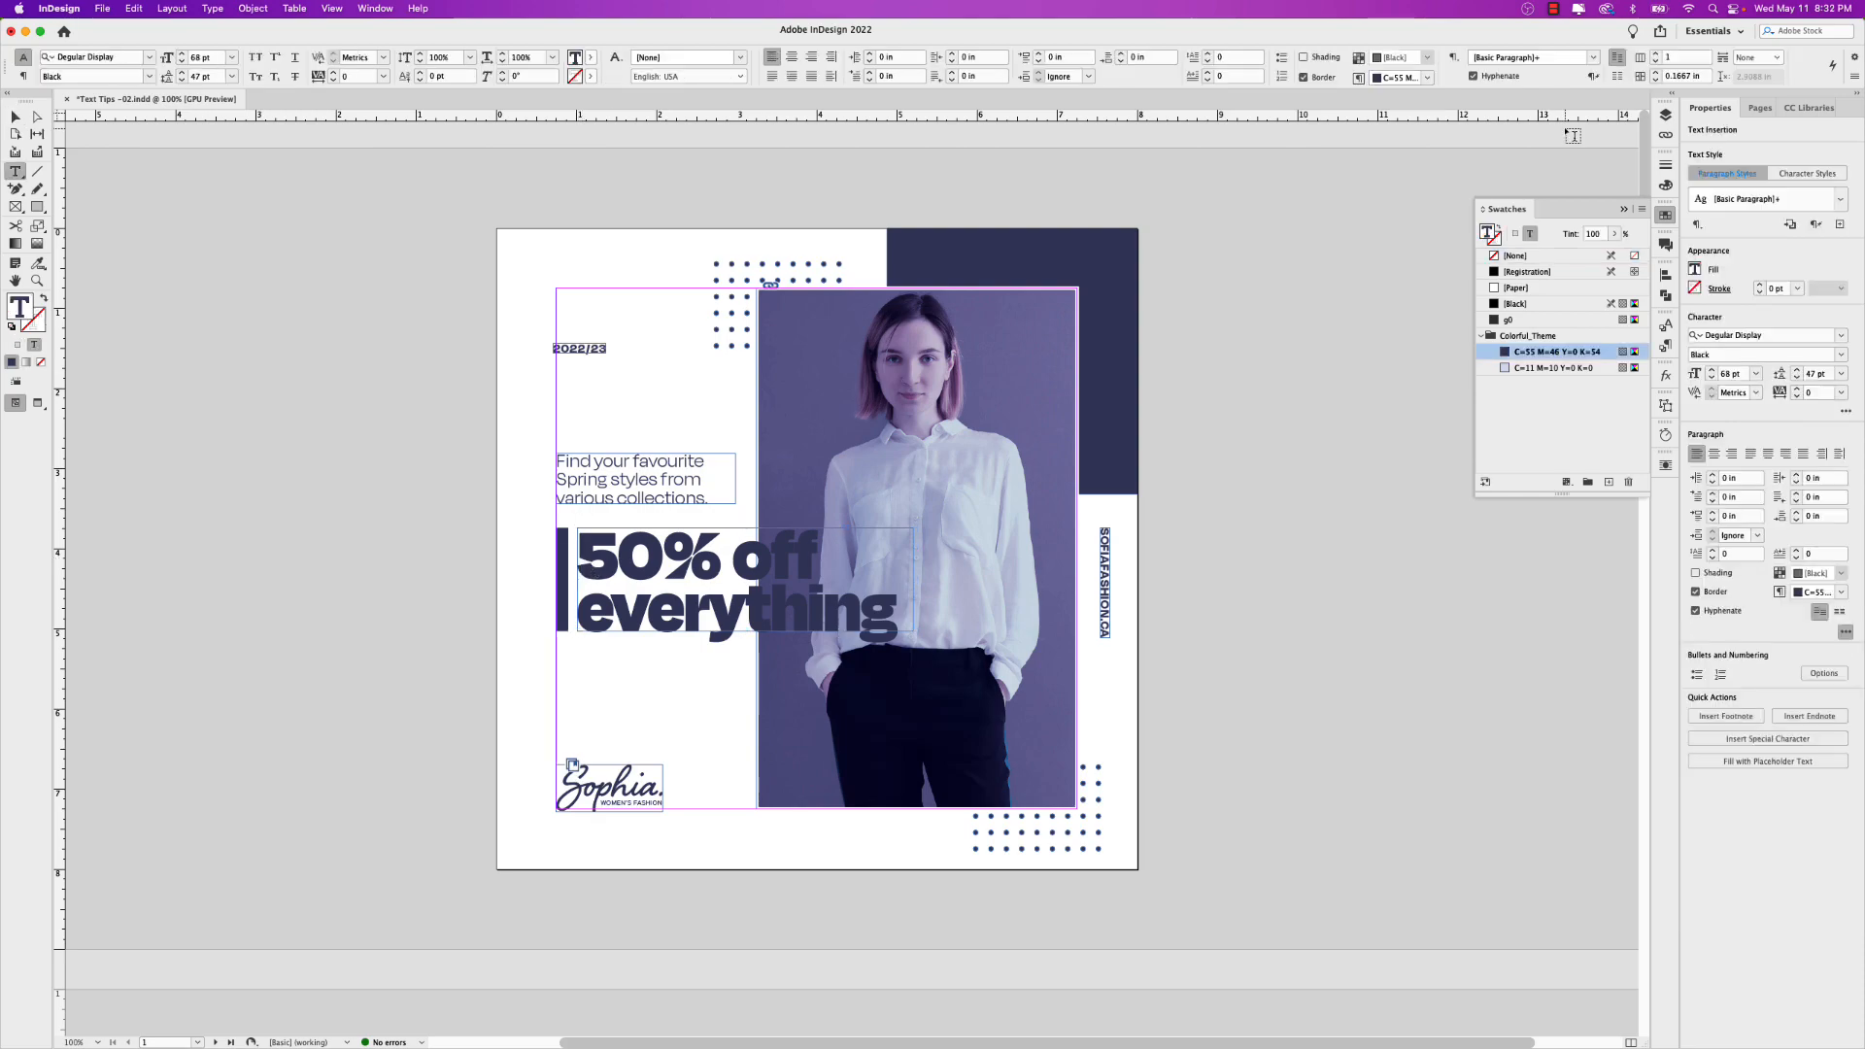
left_click(1853, 76)
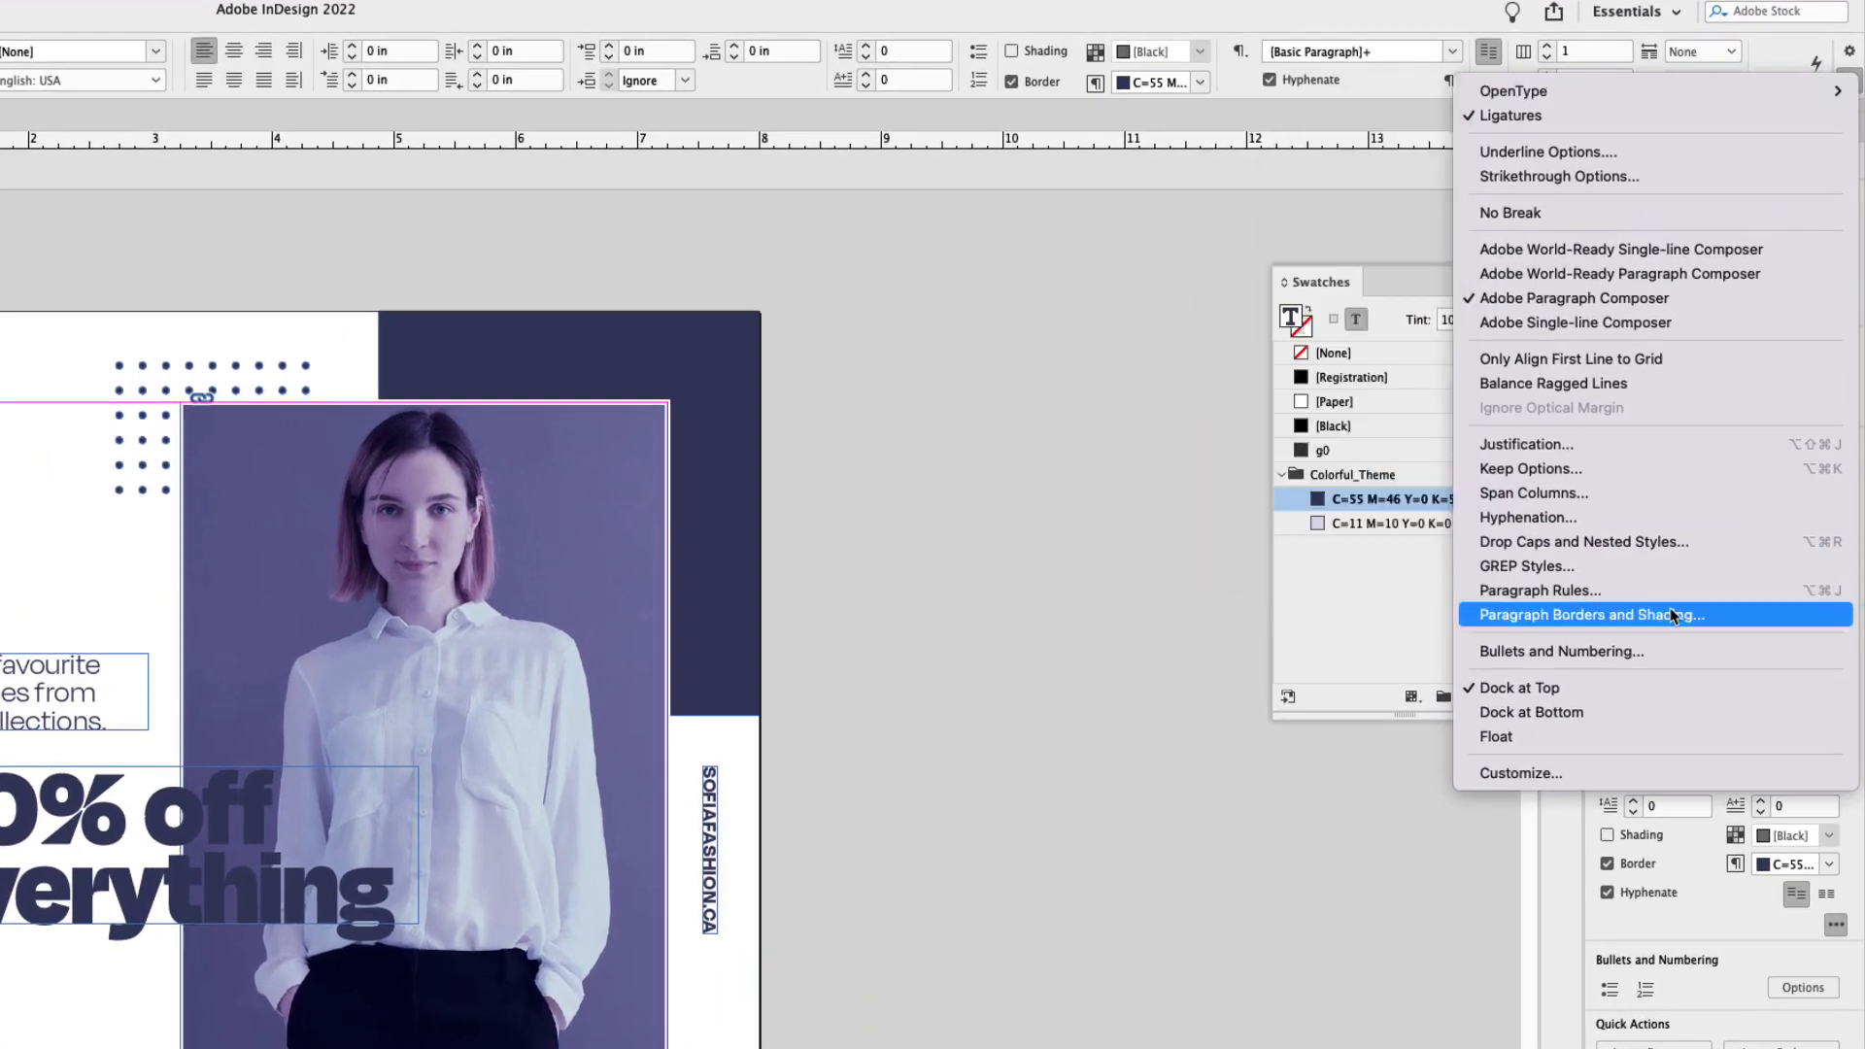
left_click(1709, 616)
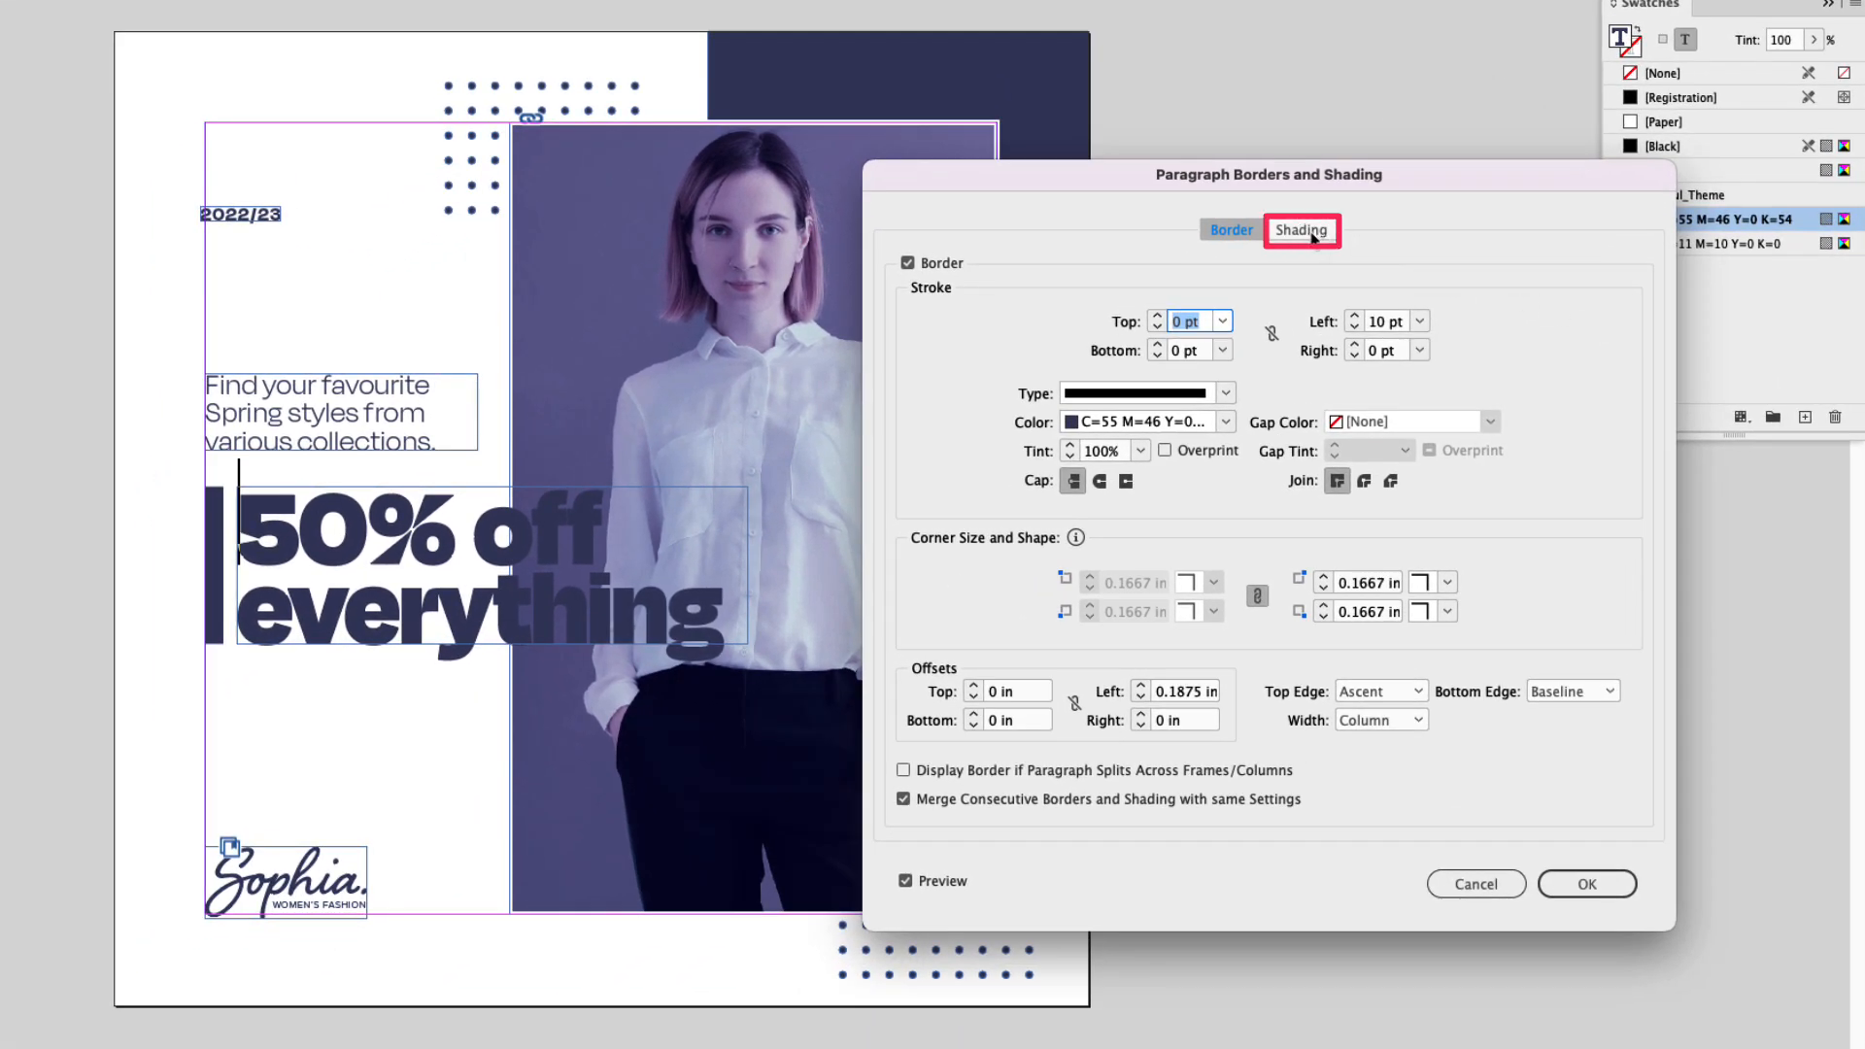
left_click(1310, 233)
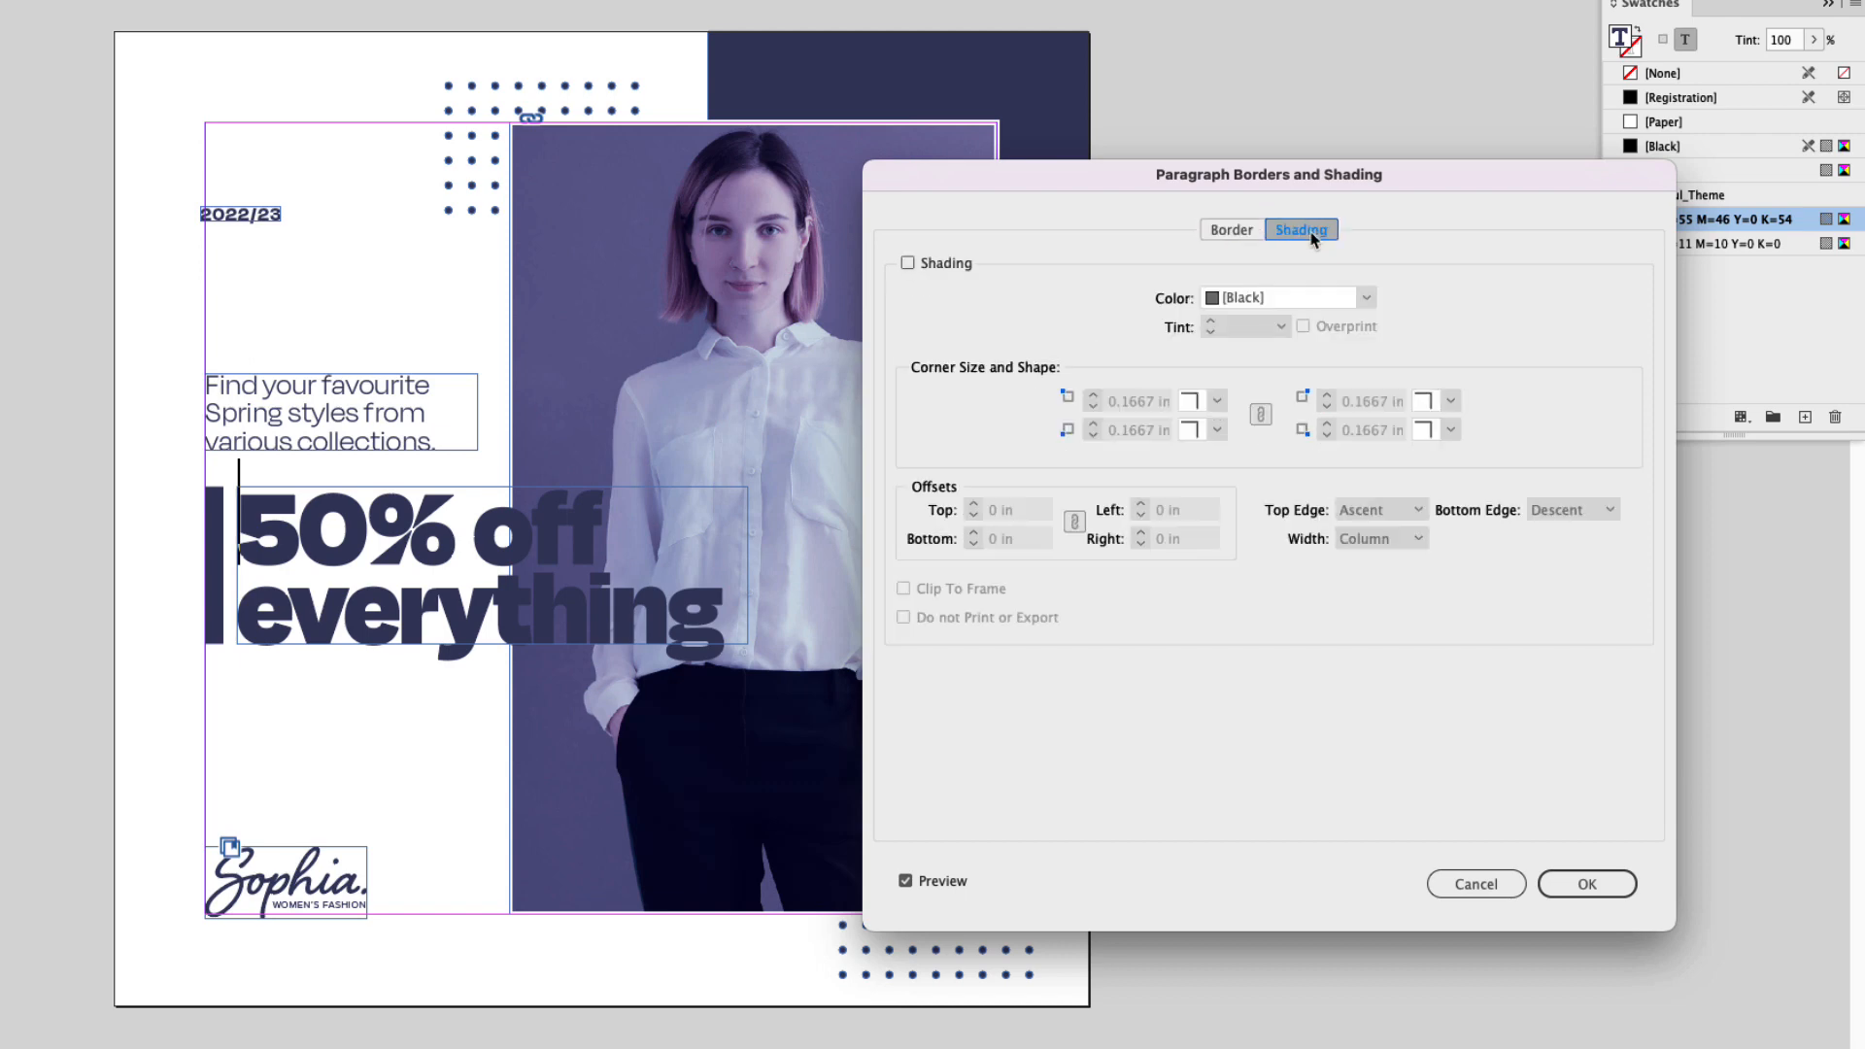
left_click(908, 263)
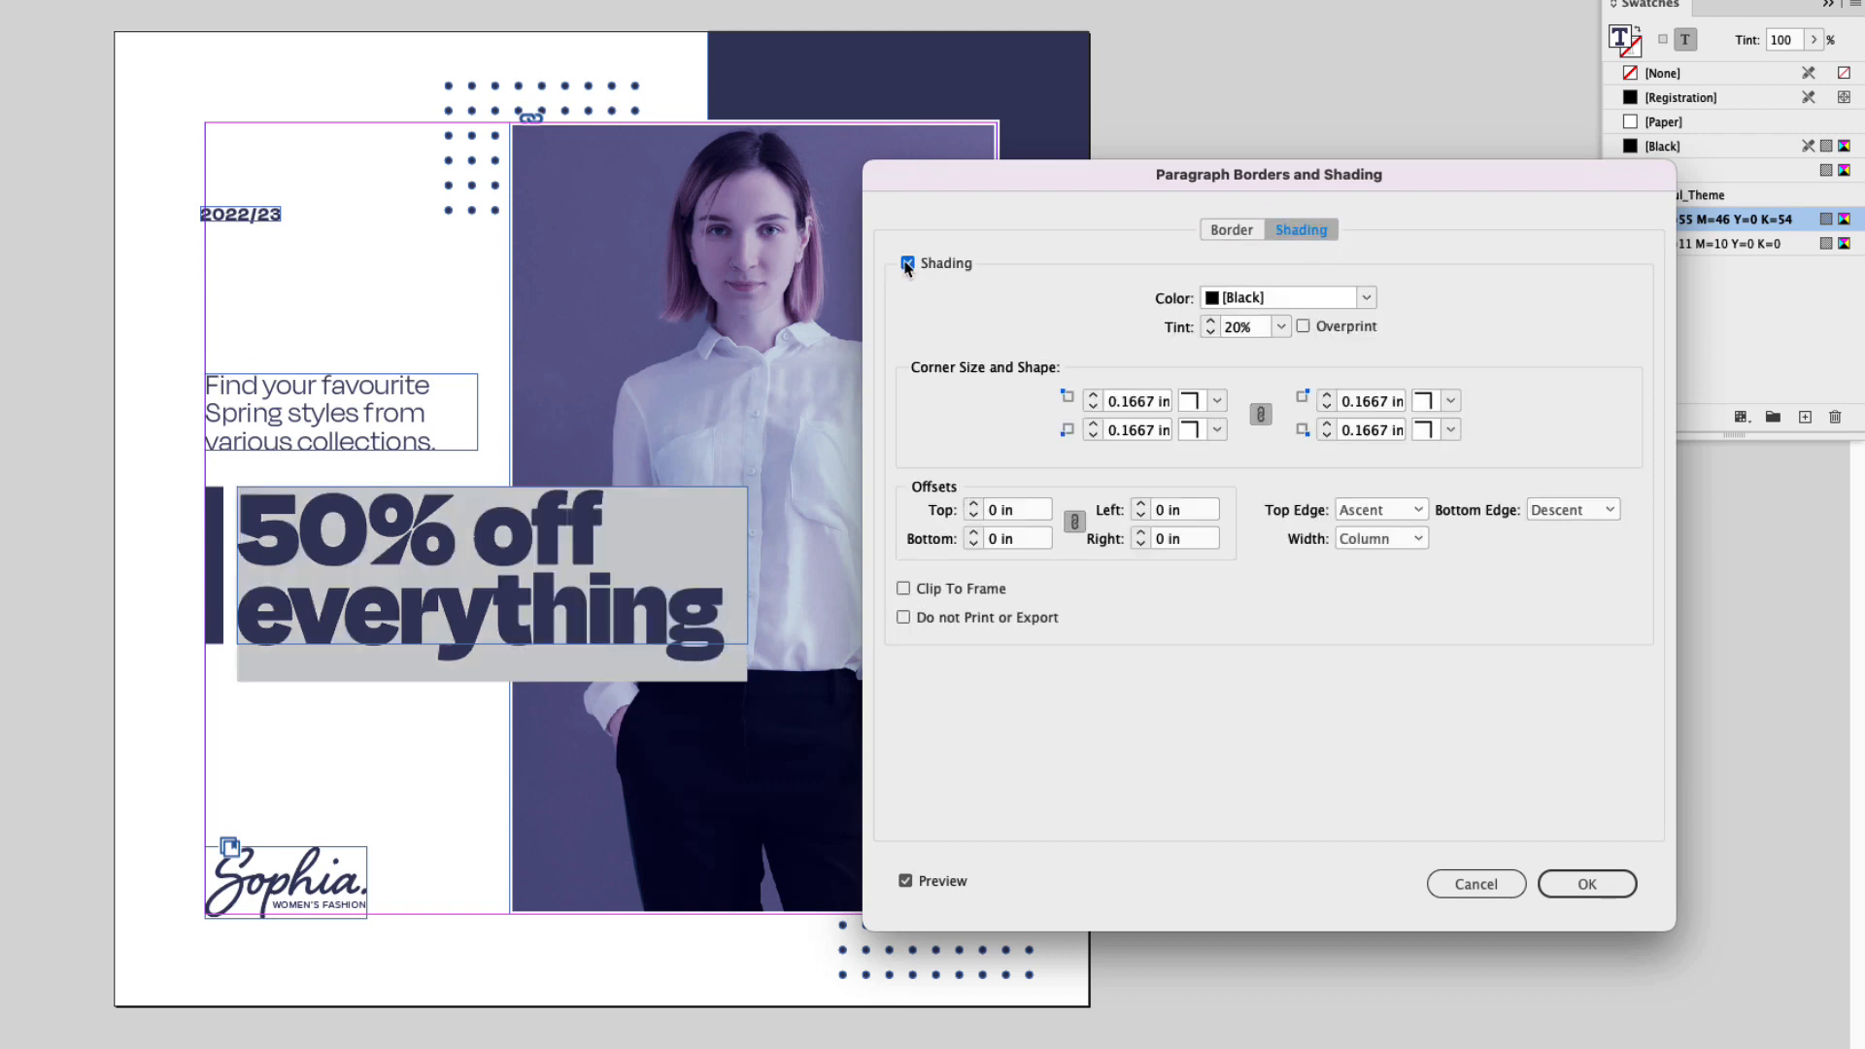
left_click(1366, 297)
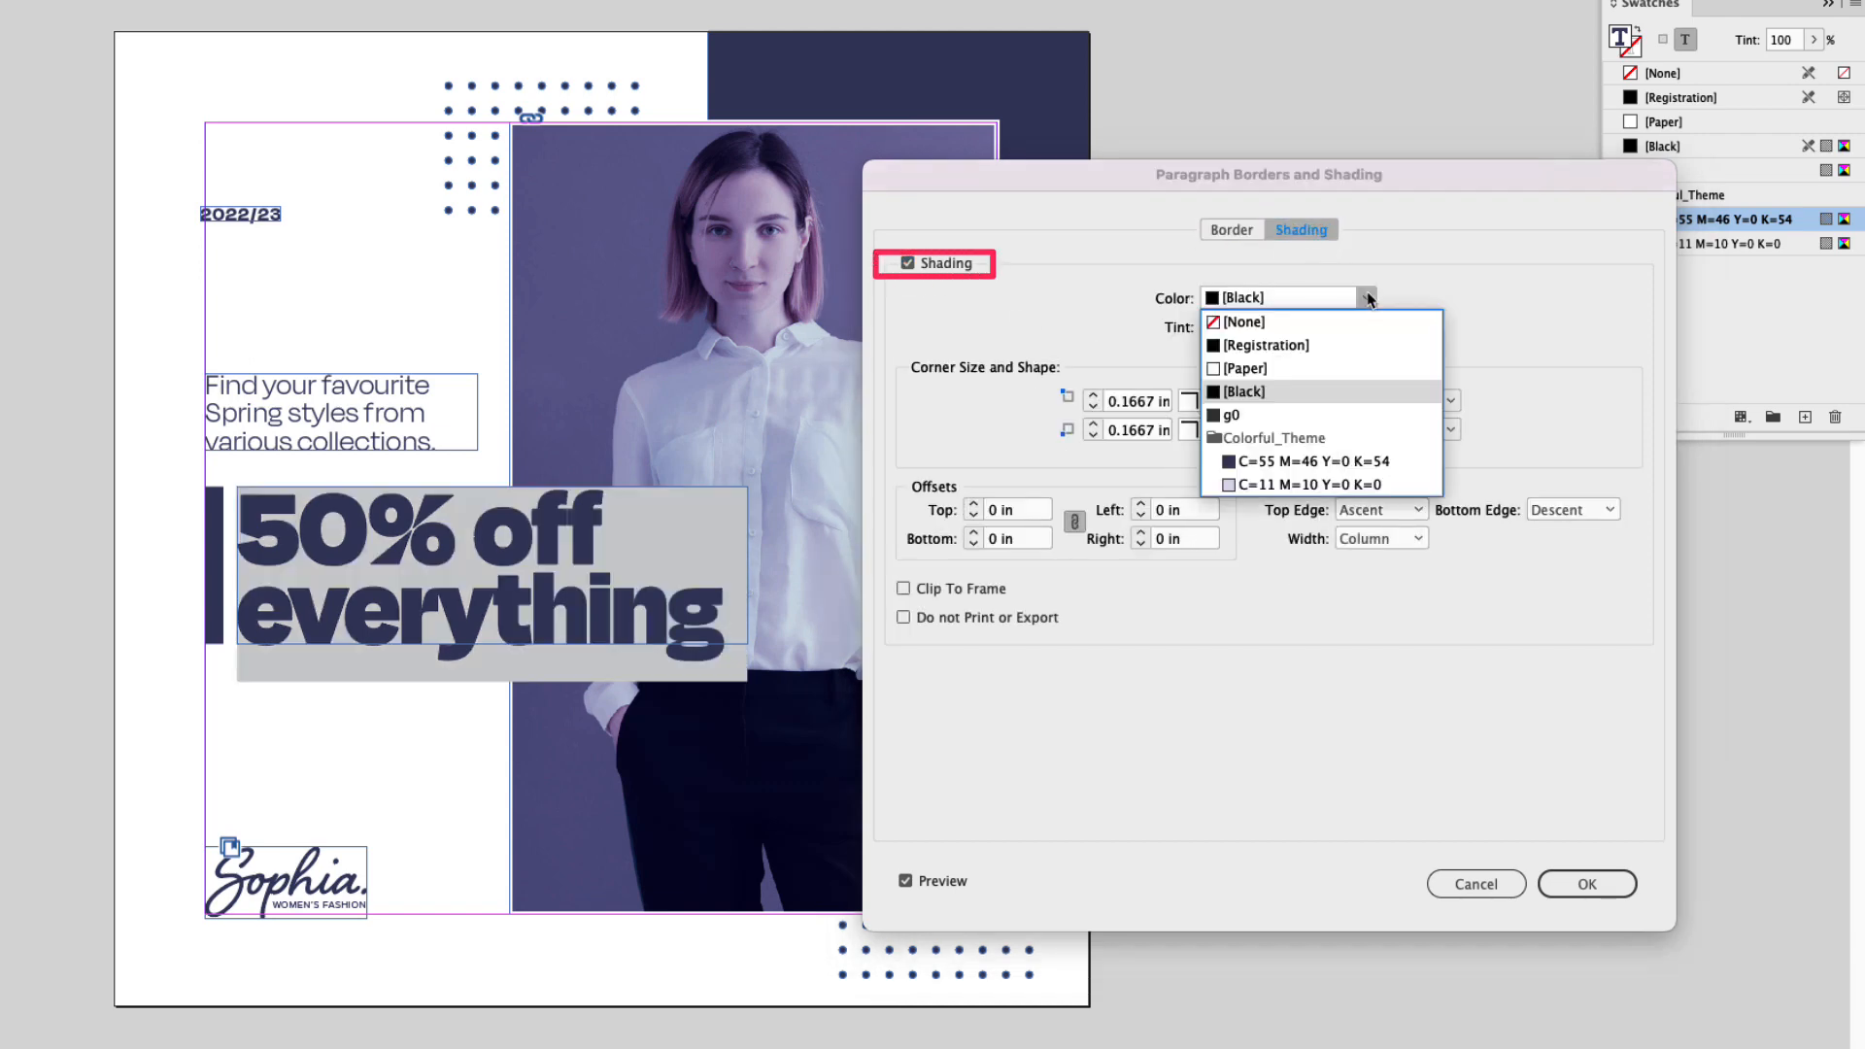
left_click(1332, 484)
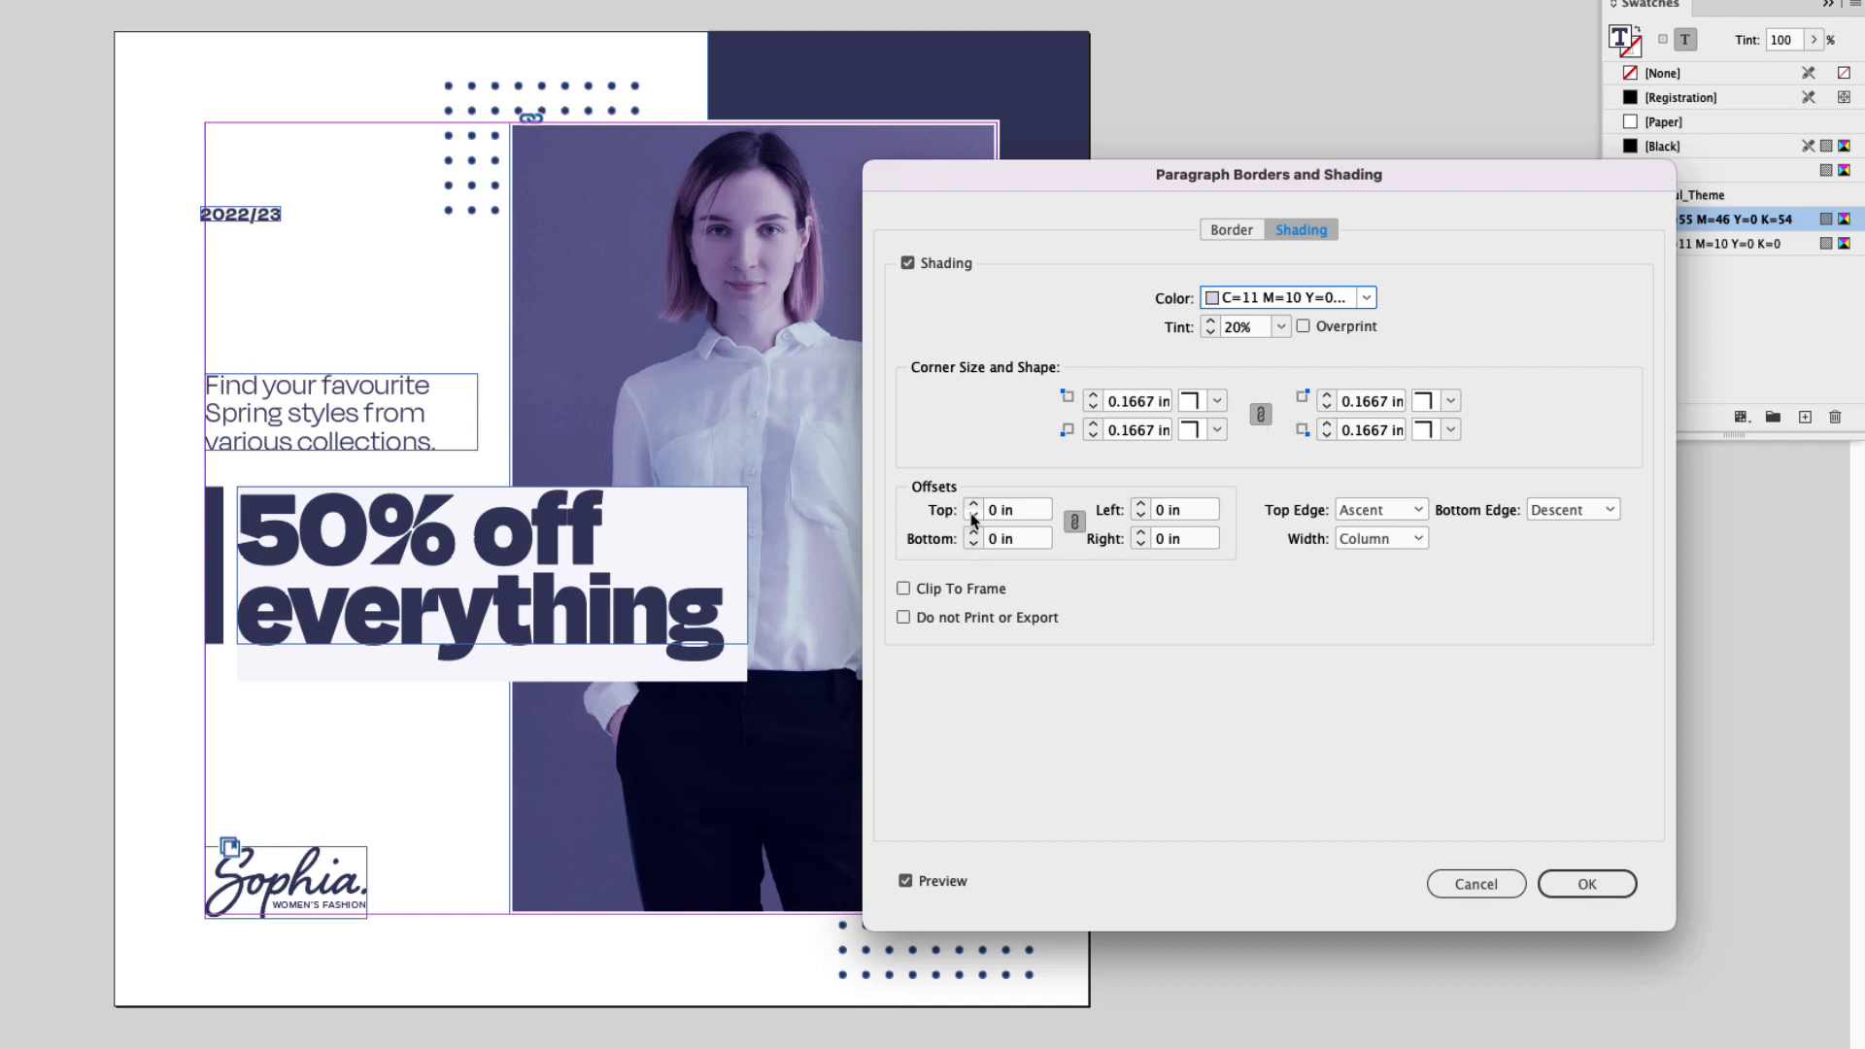
Unlink the shading offsets and set them to 0.125 in right, 0.1875 in top and -0.0625 in bottom
left_click(1075, 523)
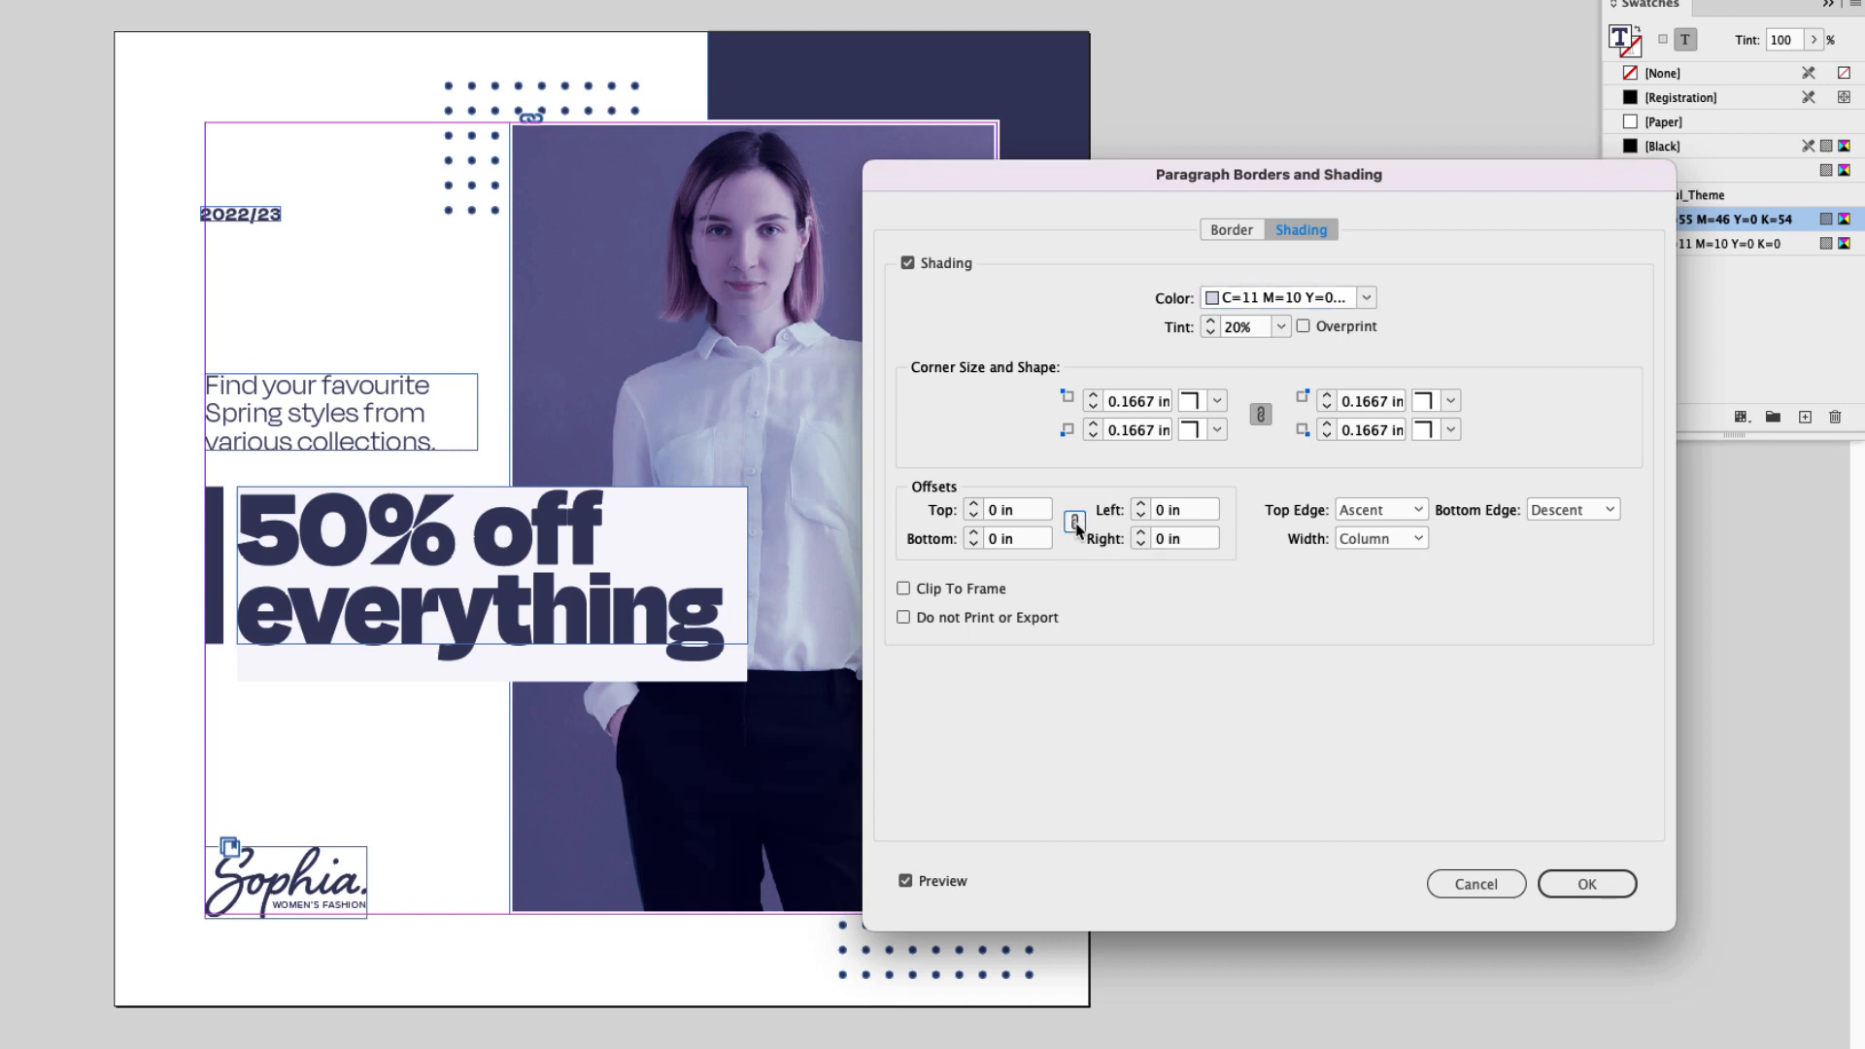
left_click(1140, 532)
left_click(1141, 532)
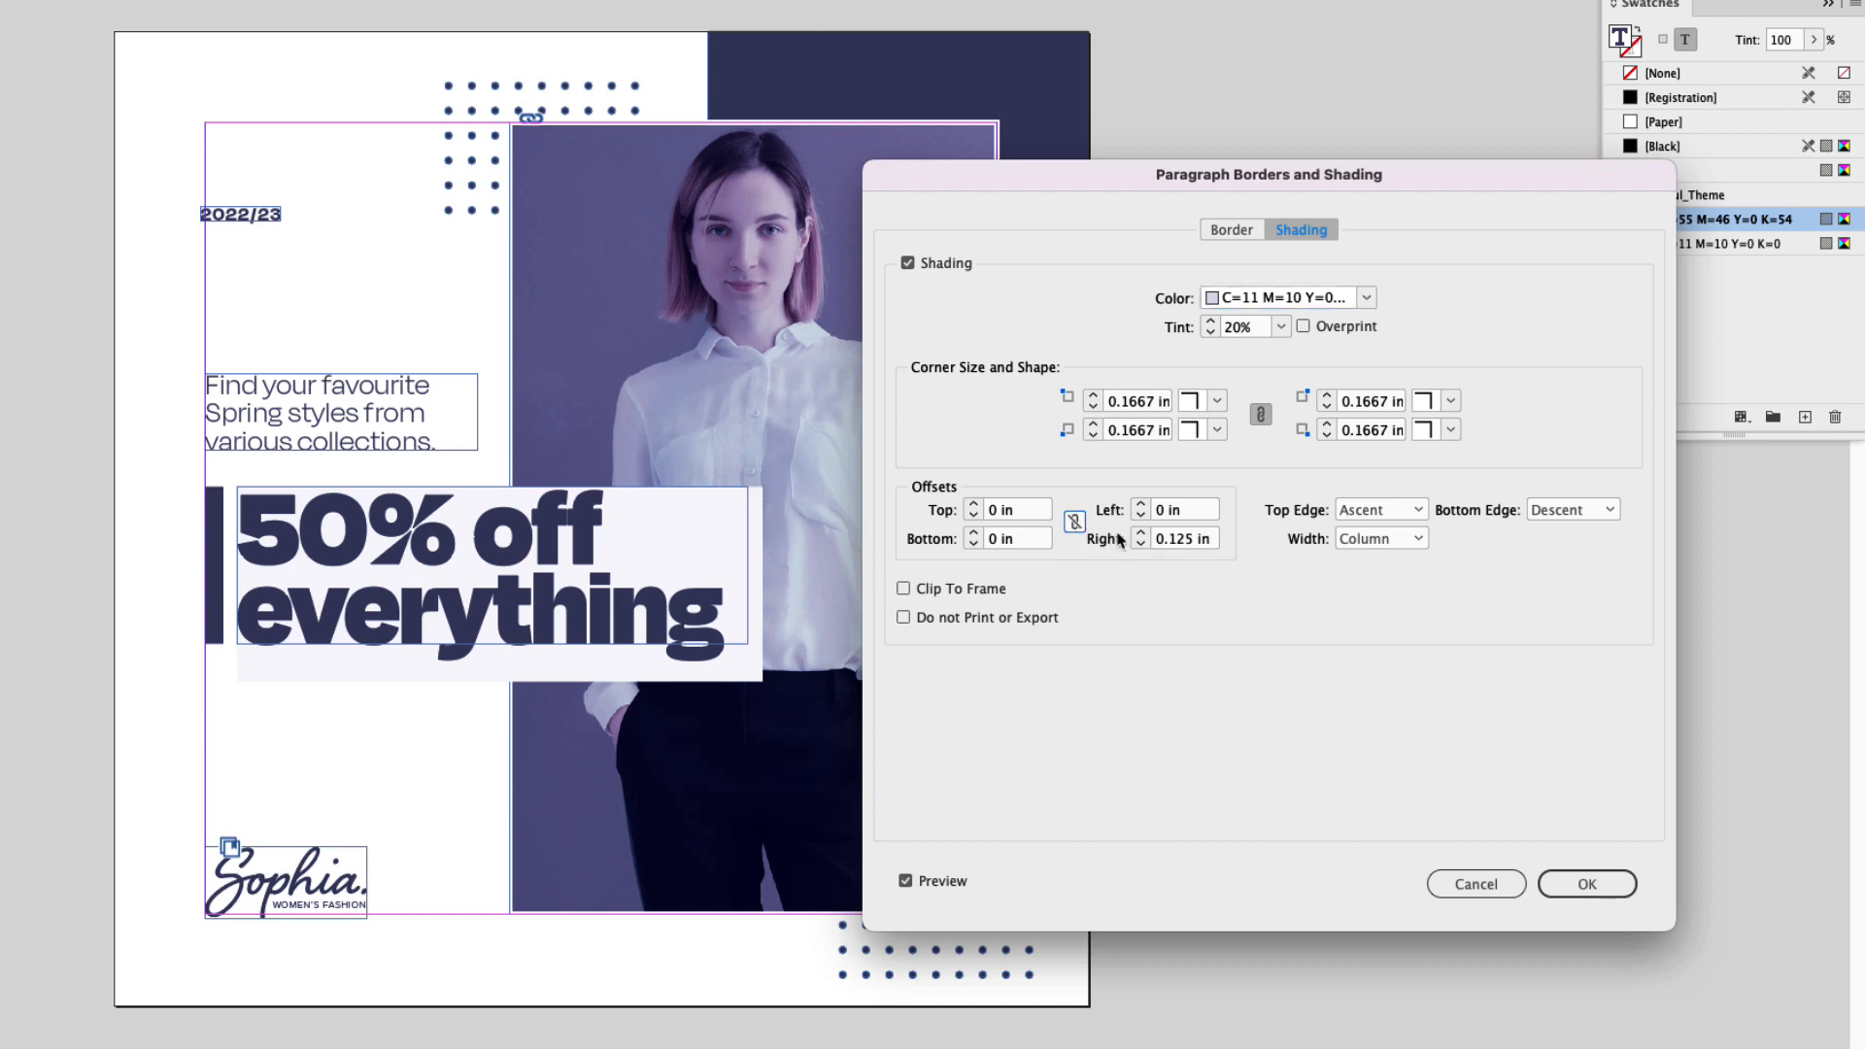
left_click(974, 505)
left_click(973, 505)
left_click(974, 505)
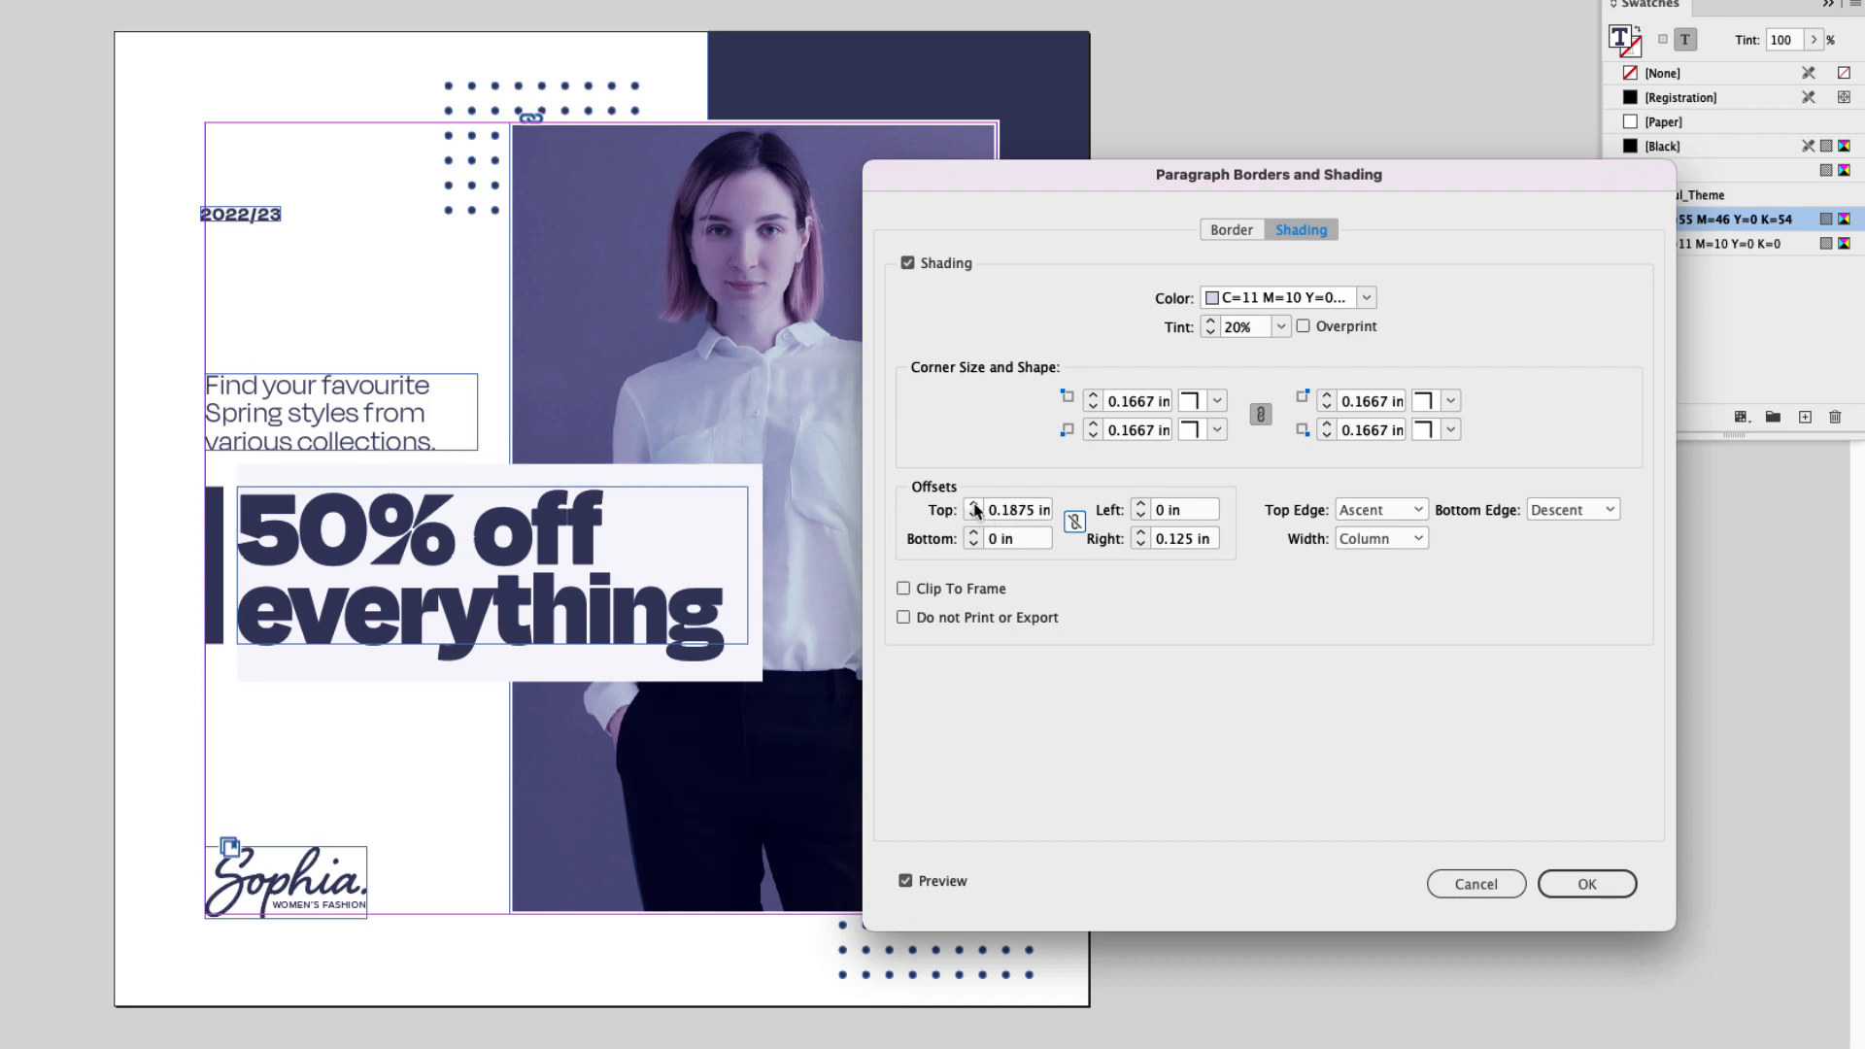
left_click(974, 518)
left_click(973, 518)
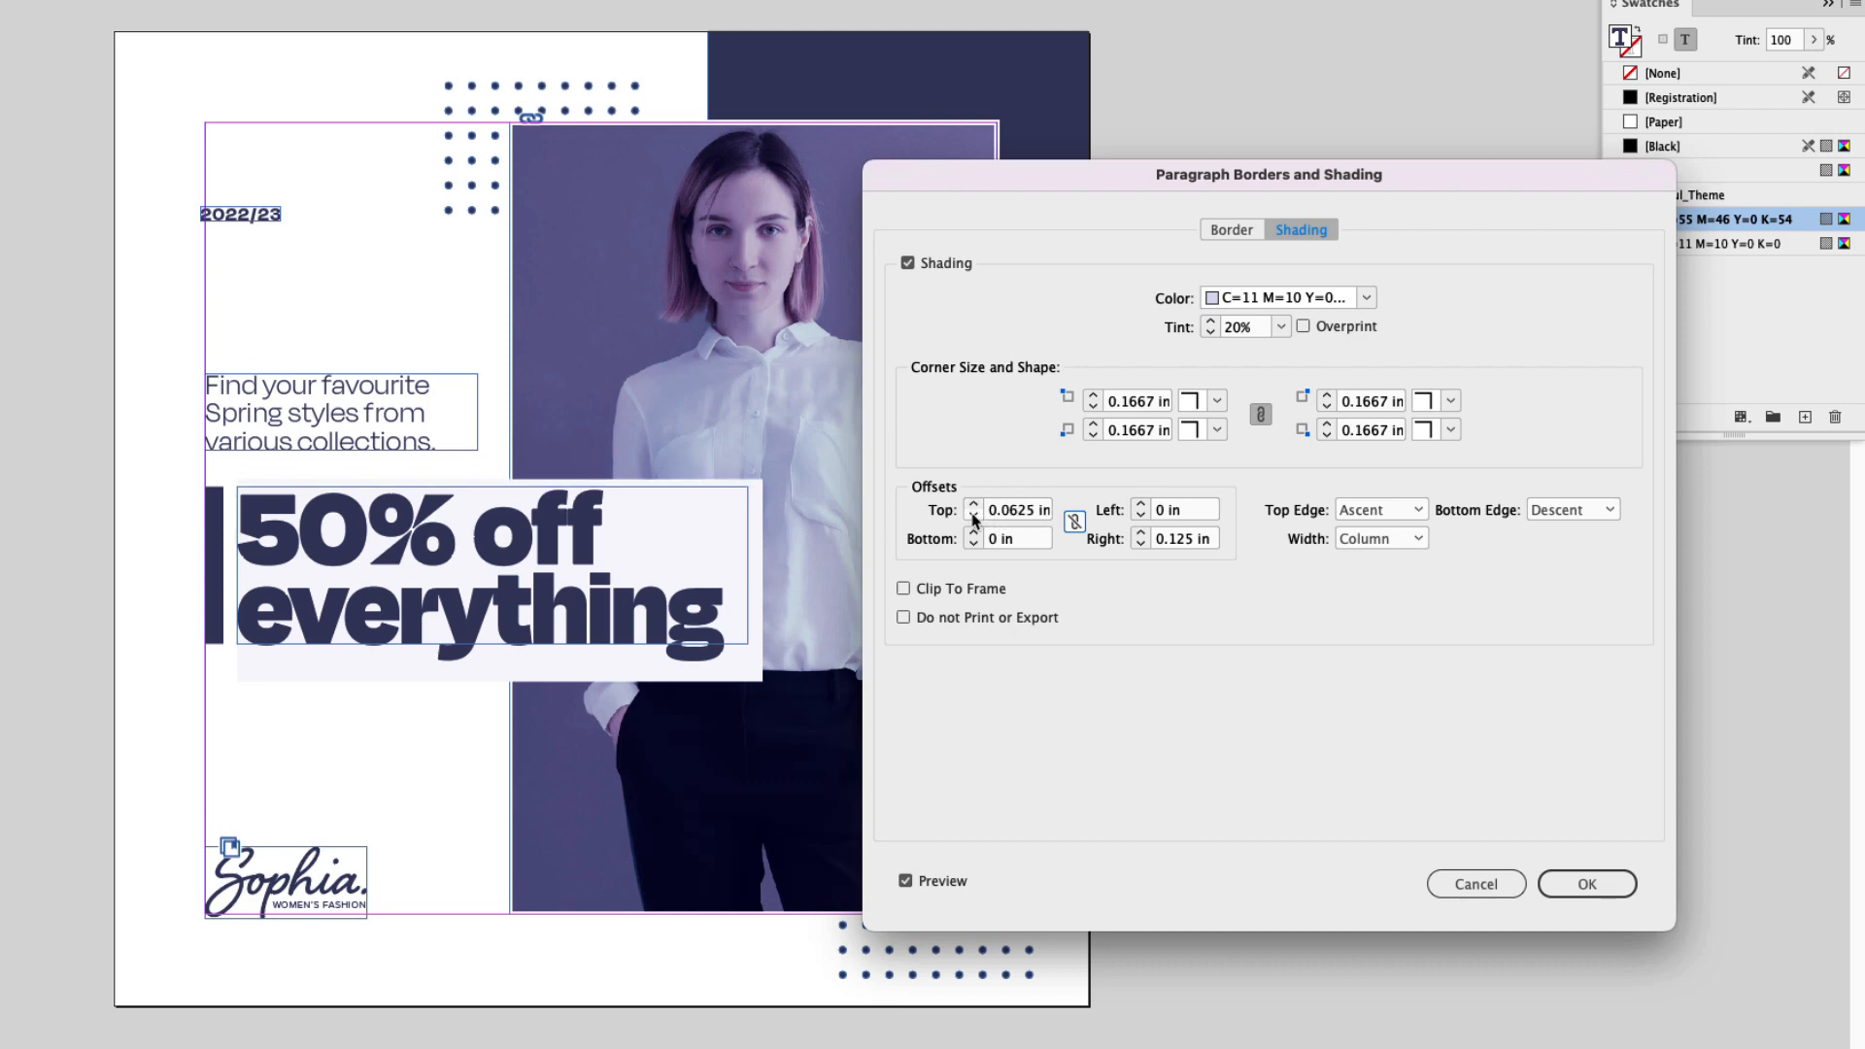
left_click(974, 506)
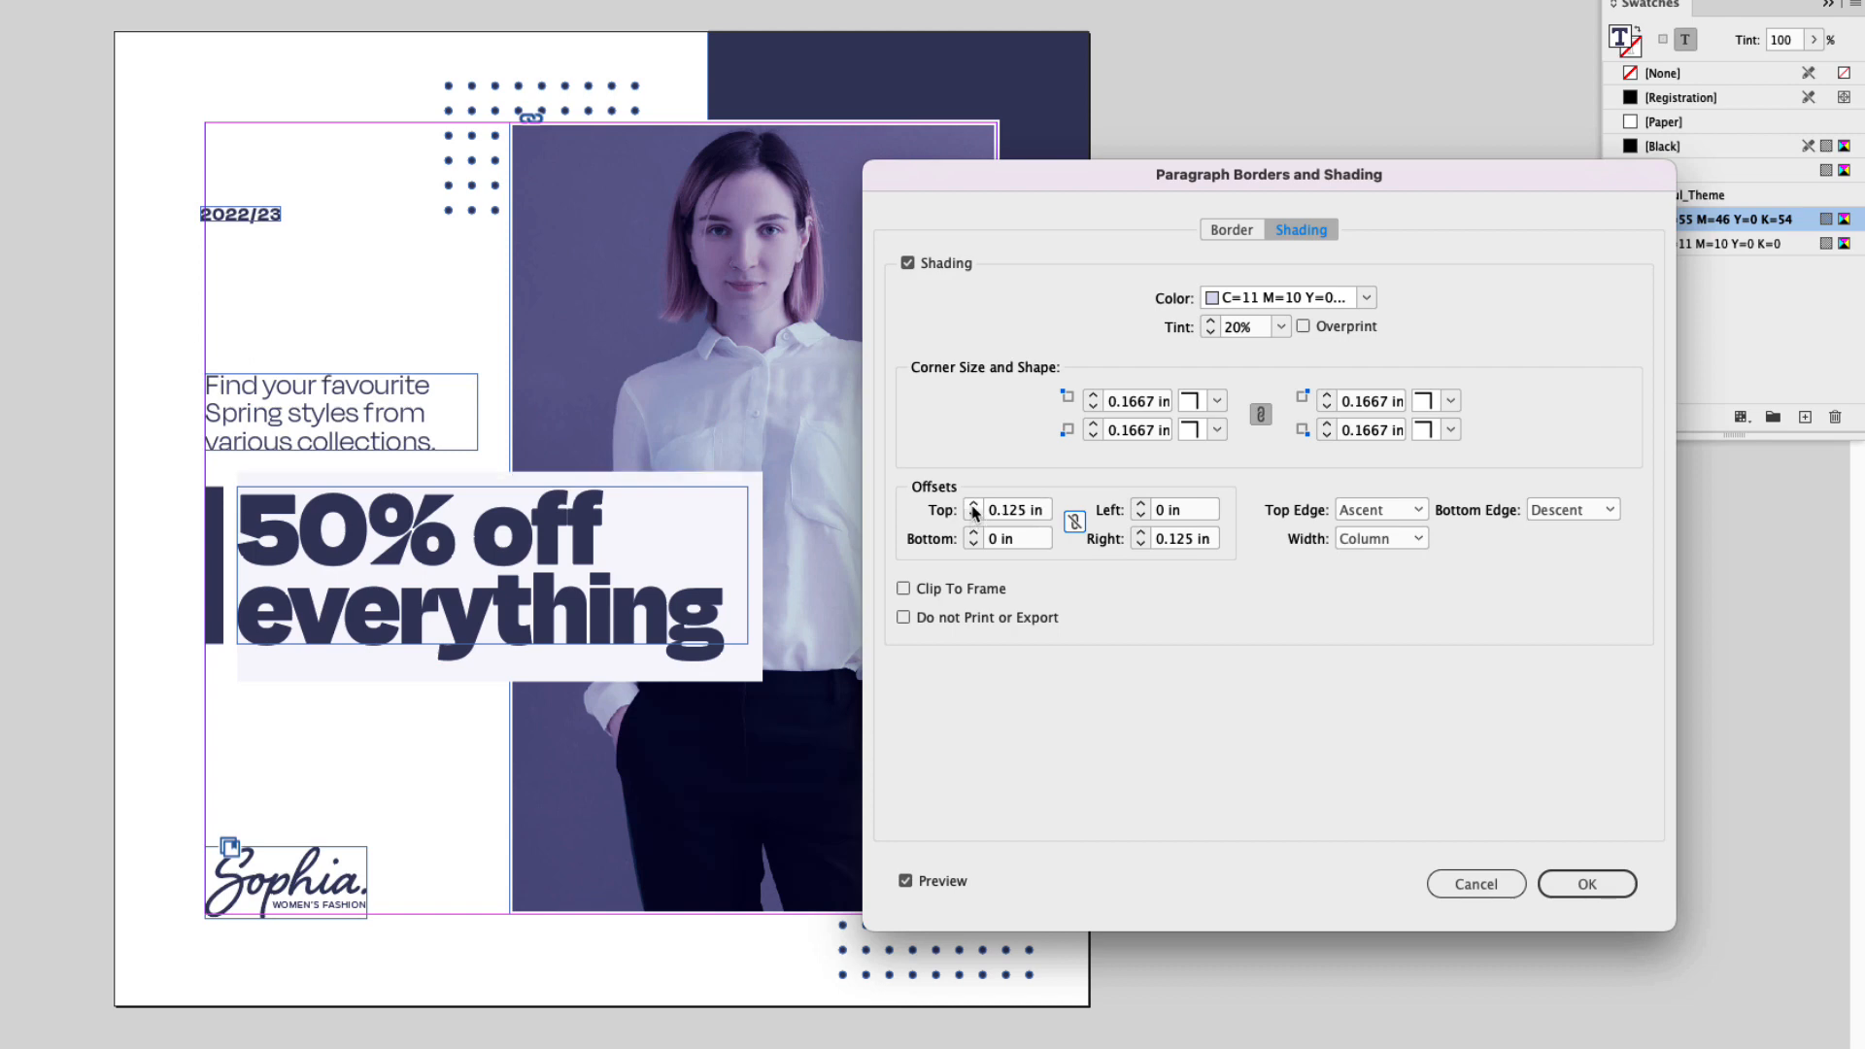
left_click(974, 506)
left_click(974, 505)
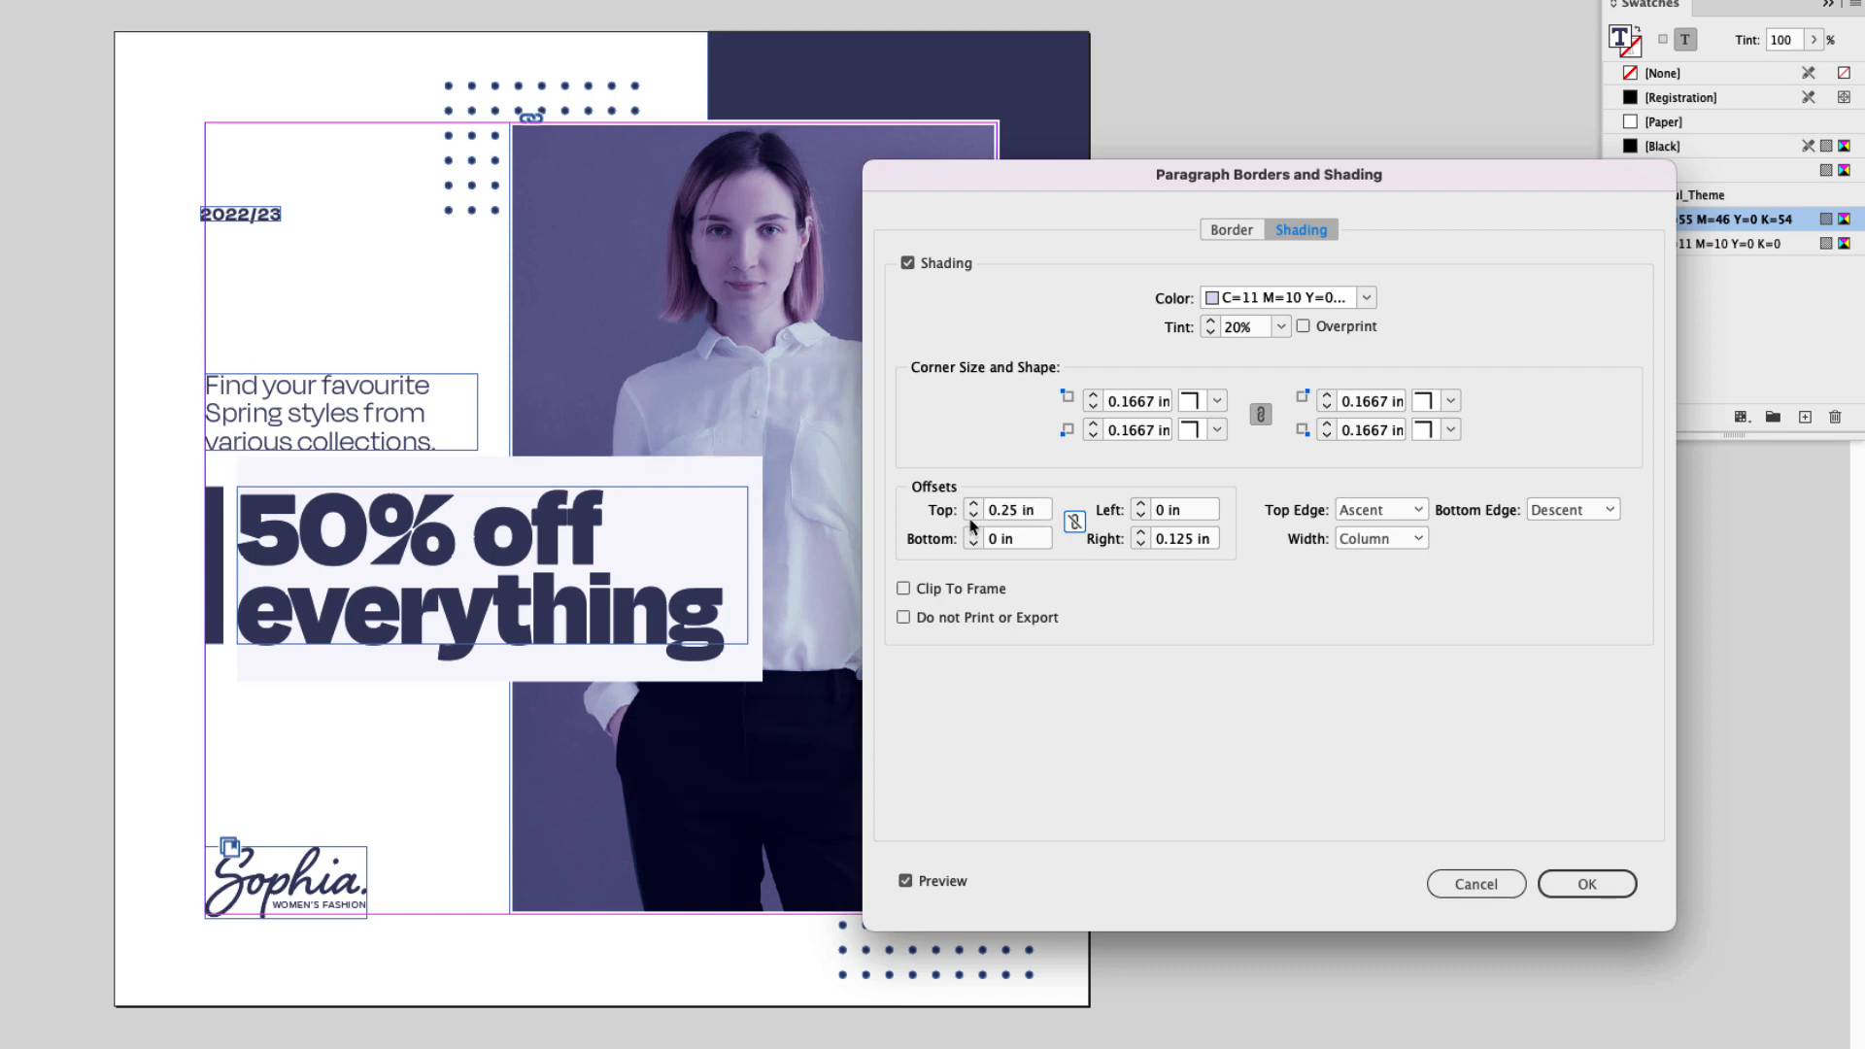
left_click(974, 517)
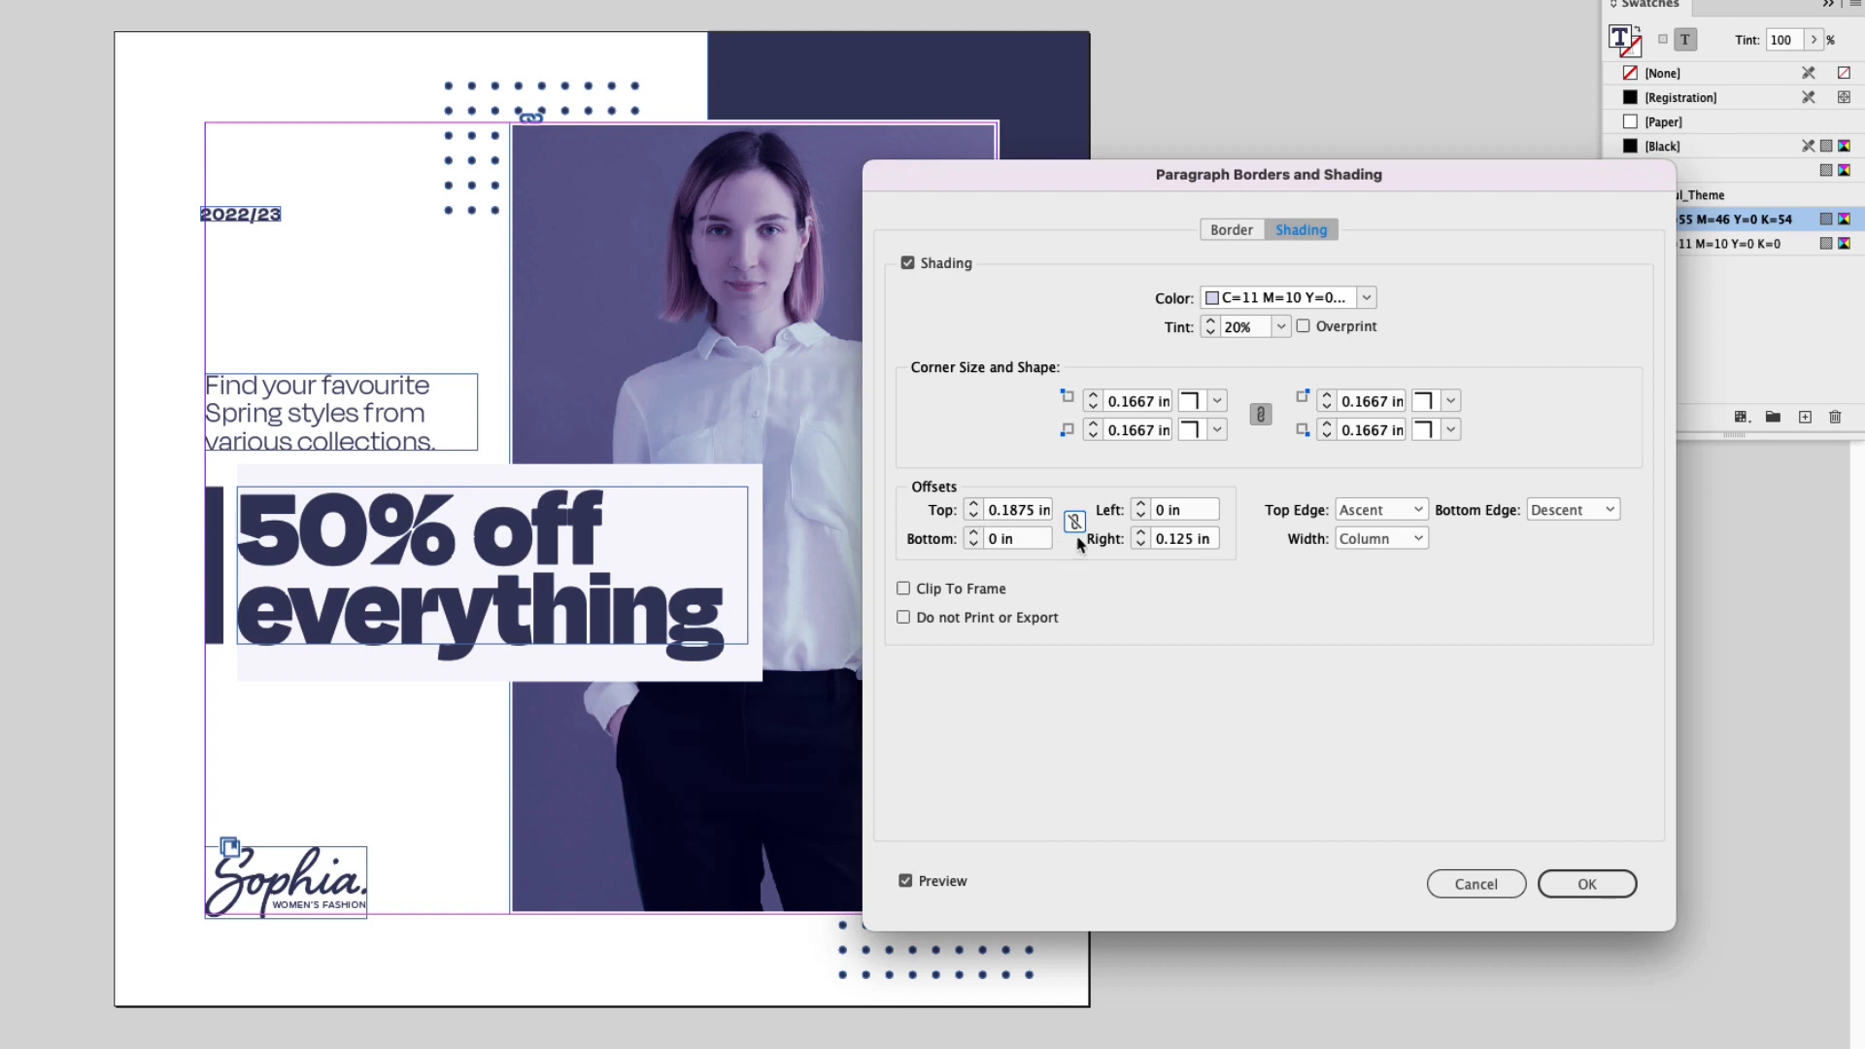
left_click(970, 543)
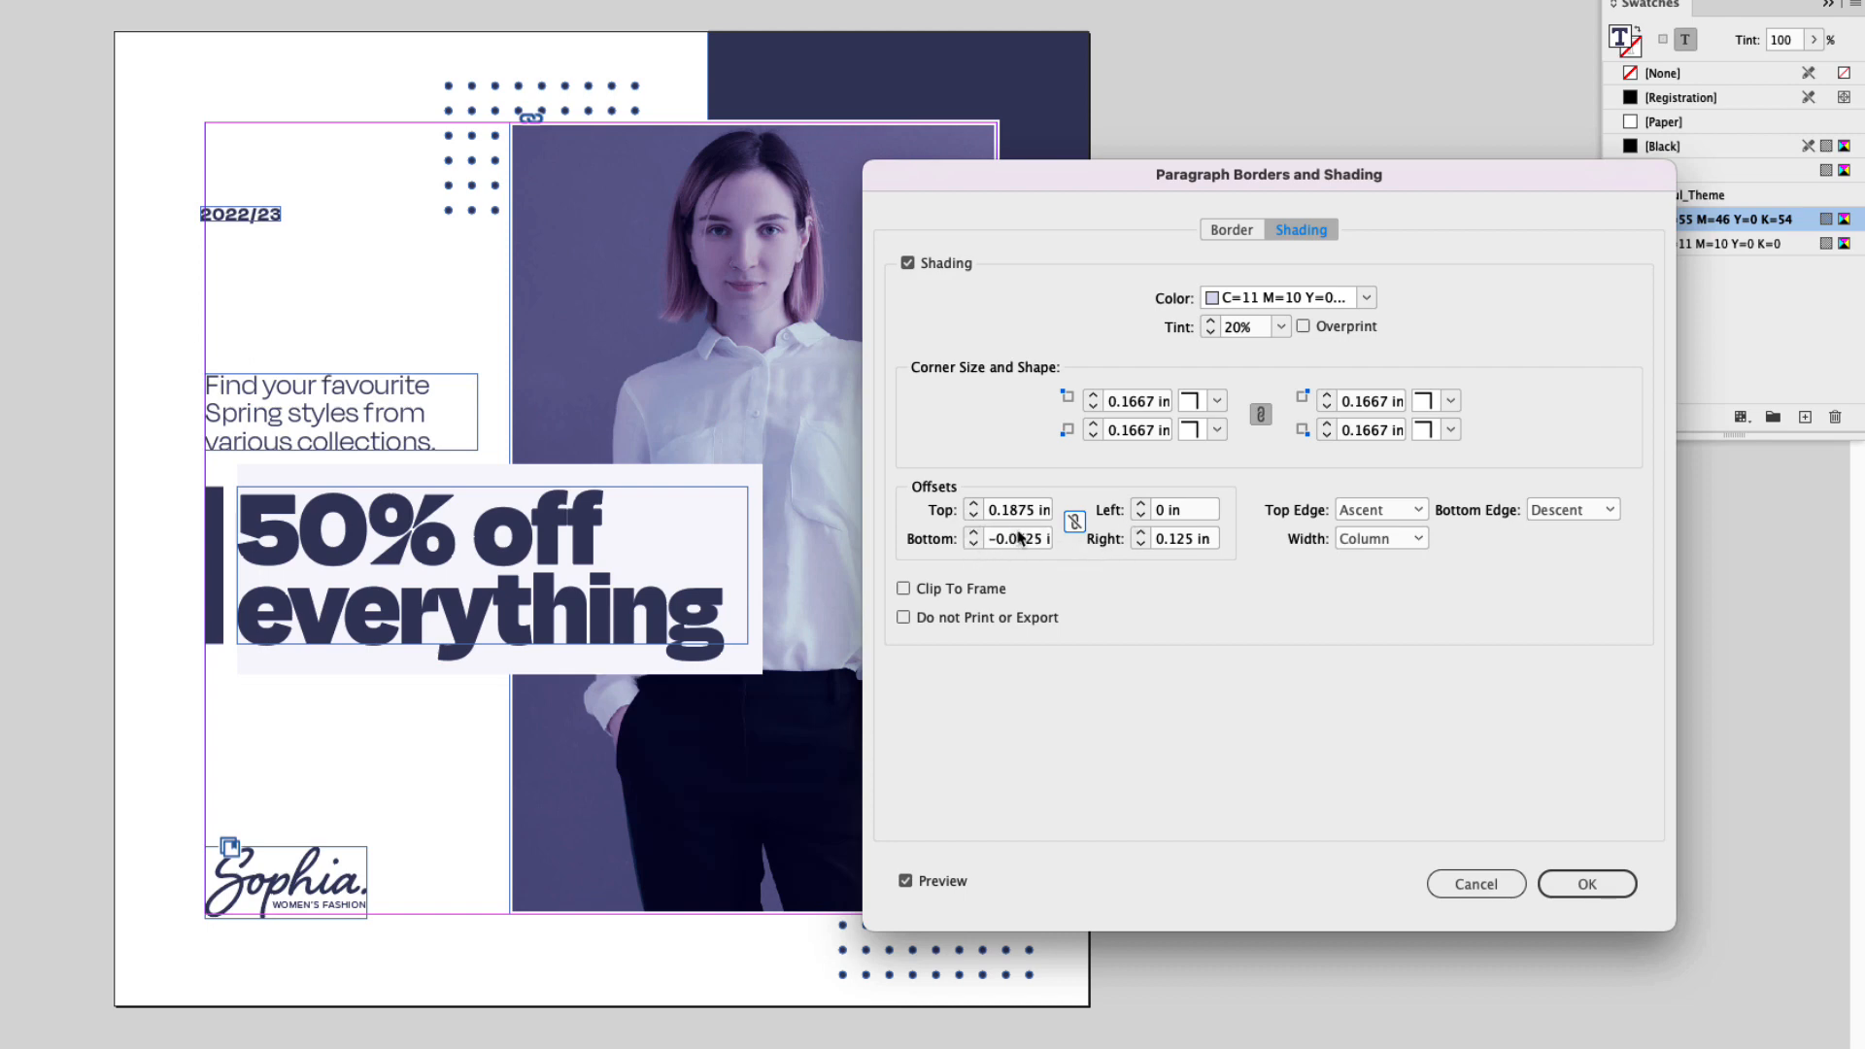
Set the shading tint to 40% and apply the paragraph border and shading settings
left_click(1282, 326)
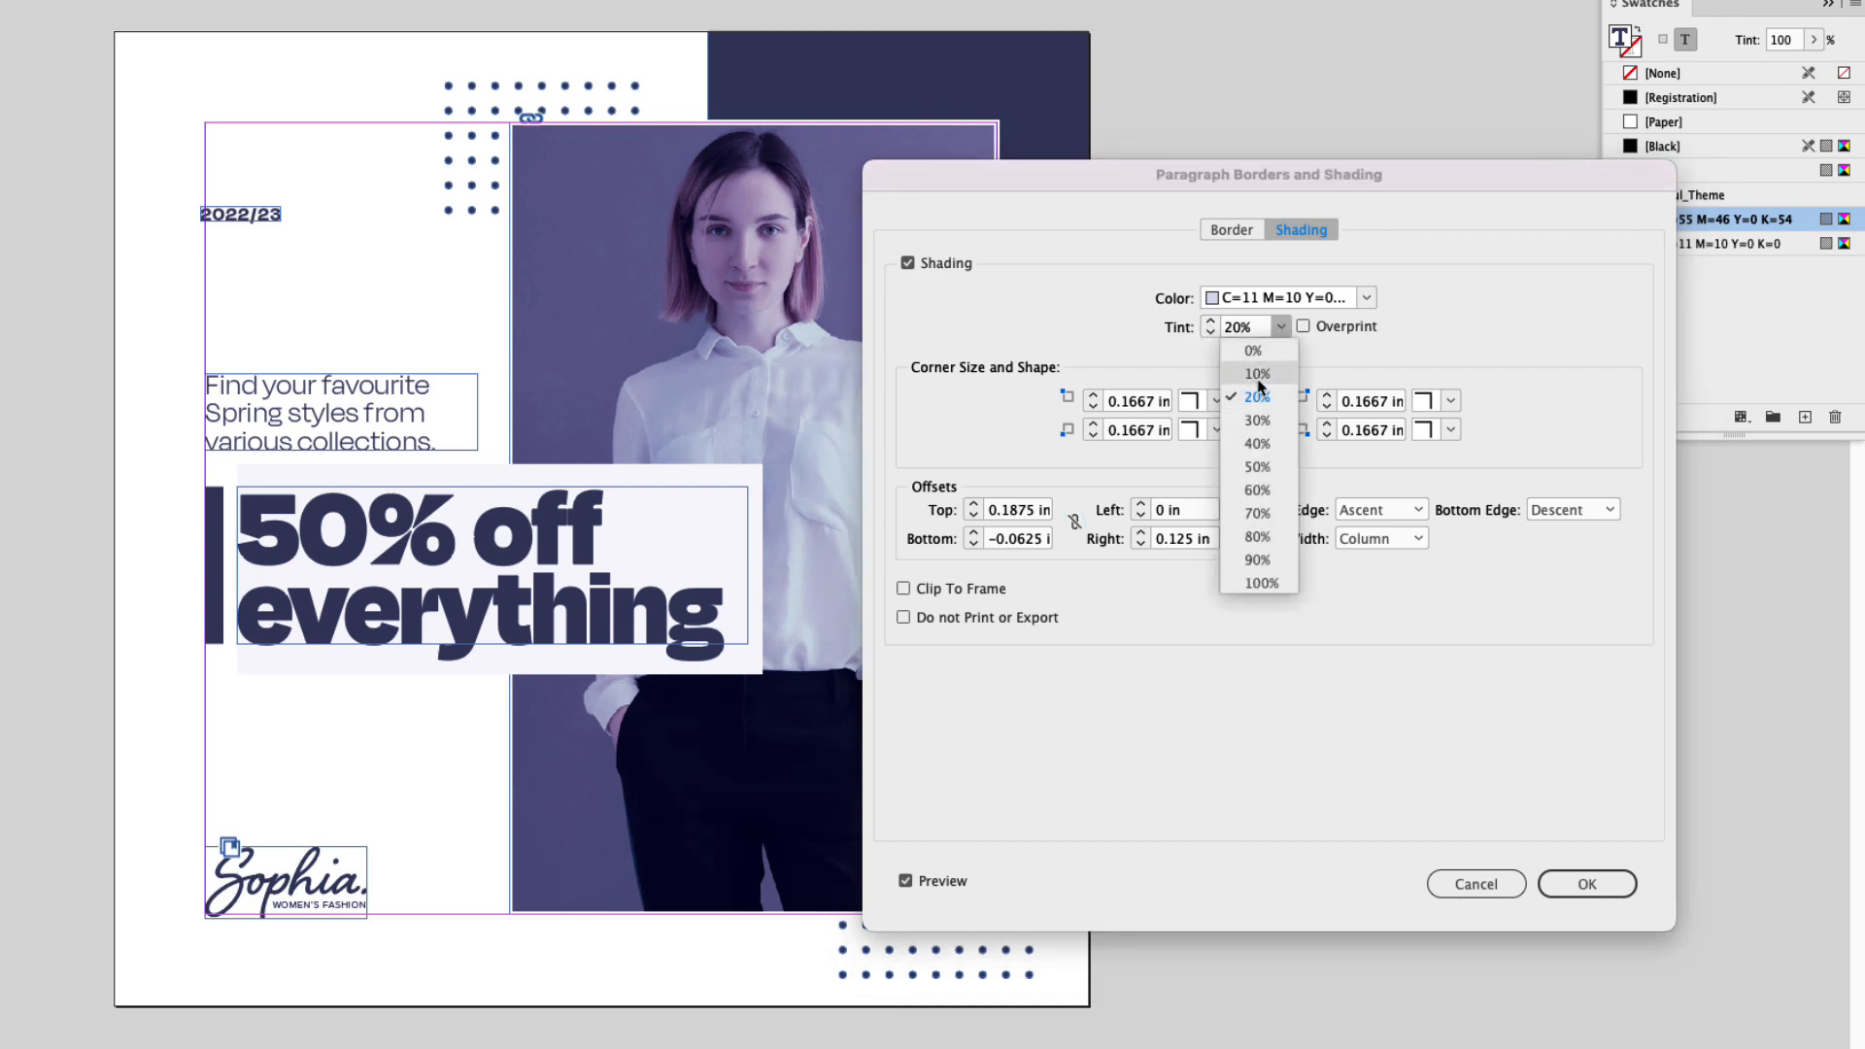
left_click(1259, 375)
left_click(1281, 327)
left_click(1259, 445)
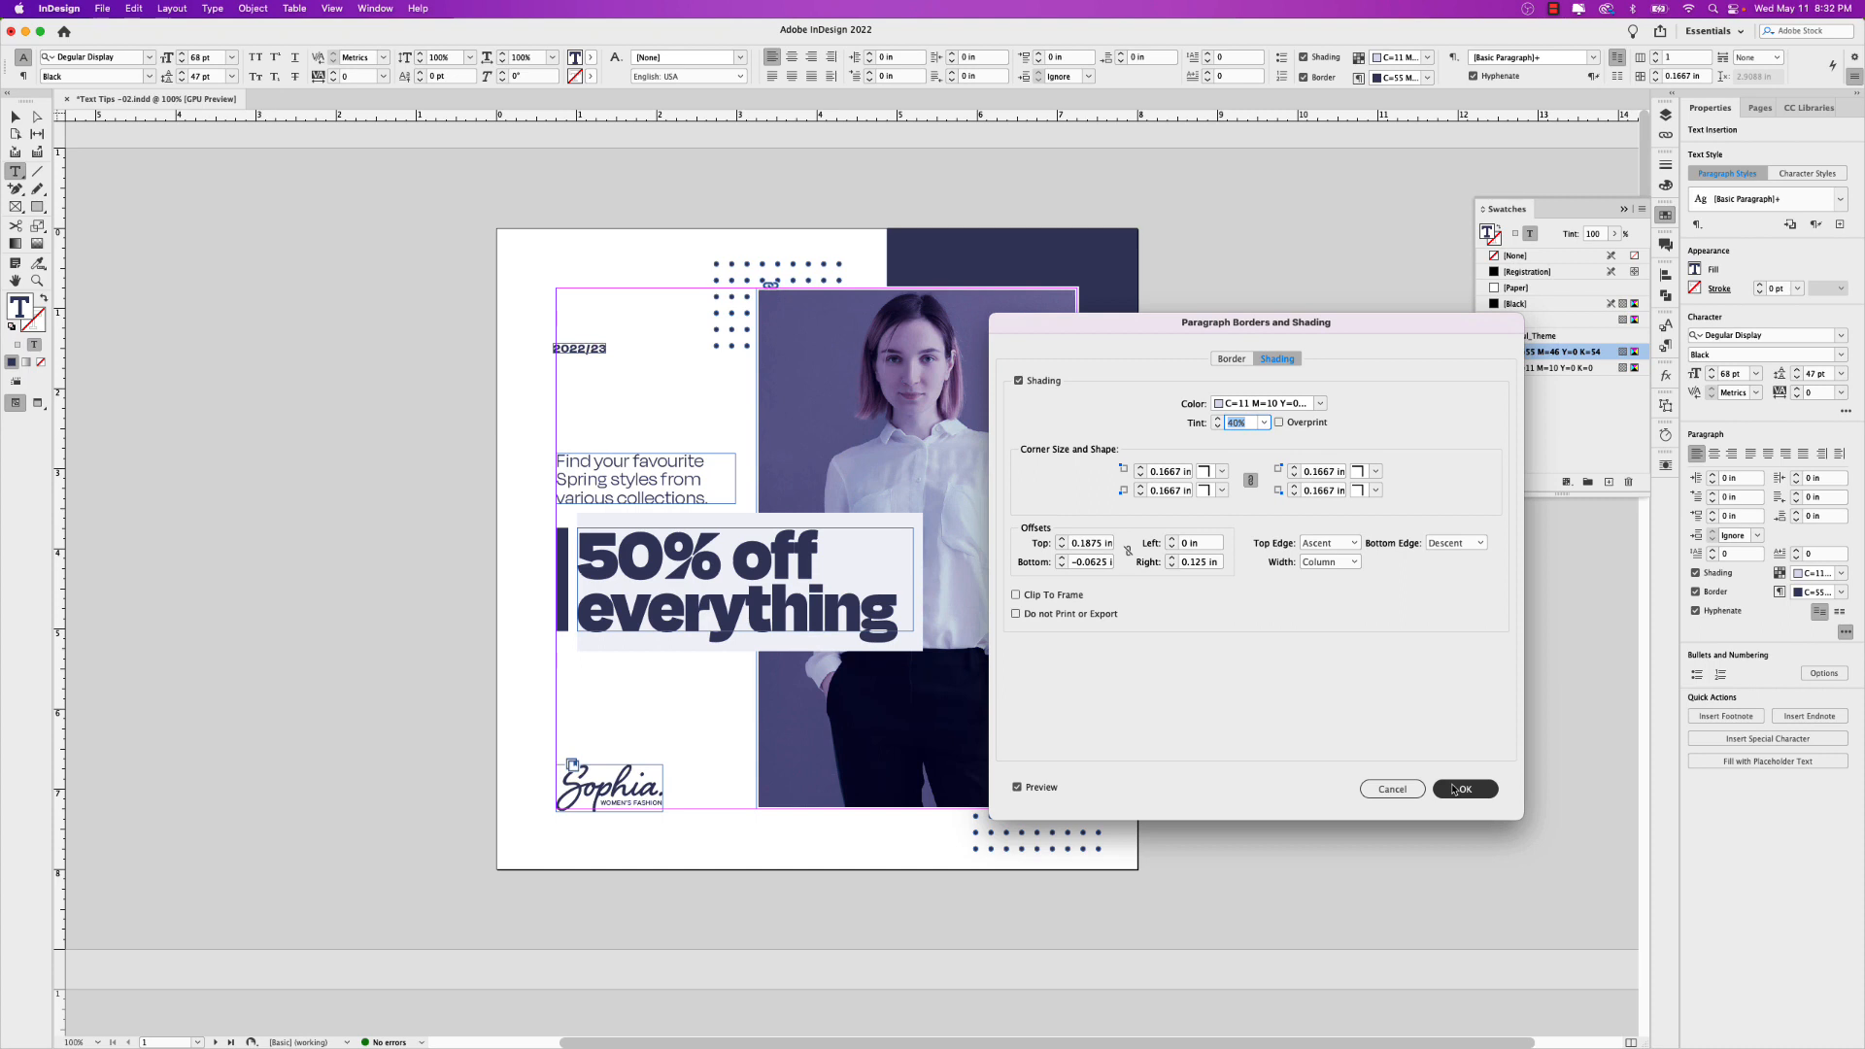
left_click(1462, 789)
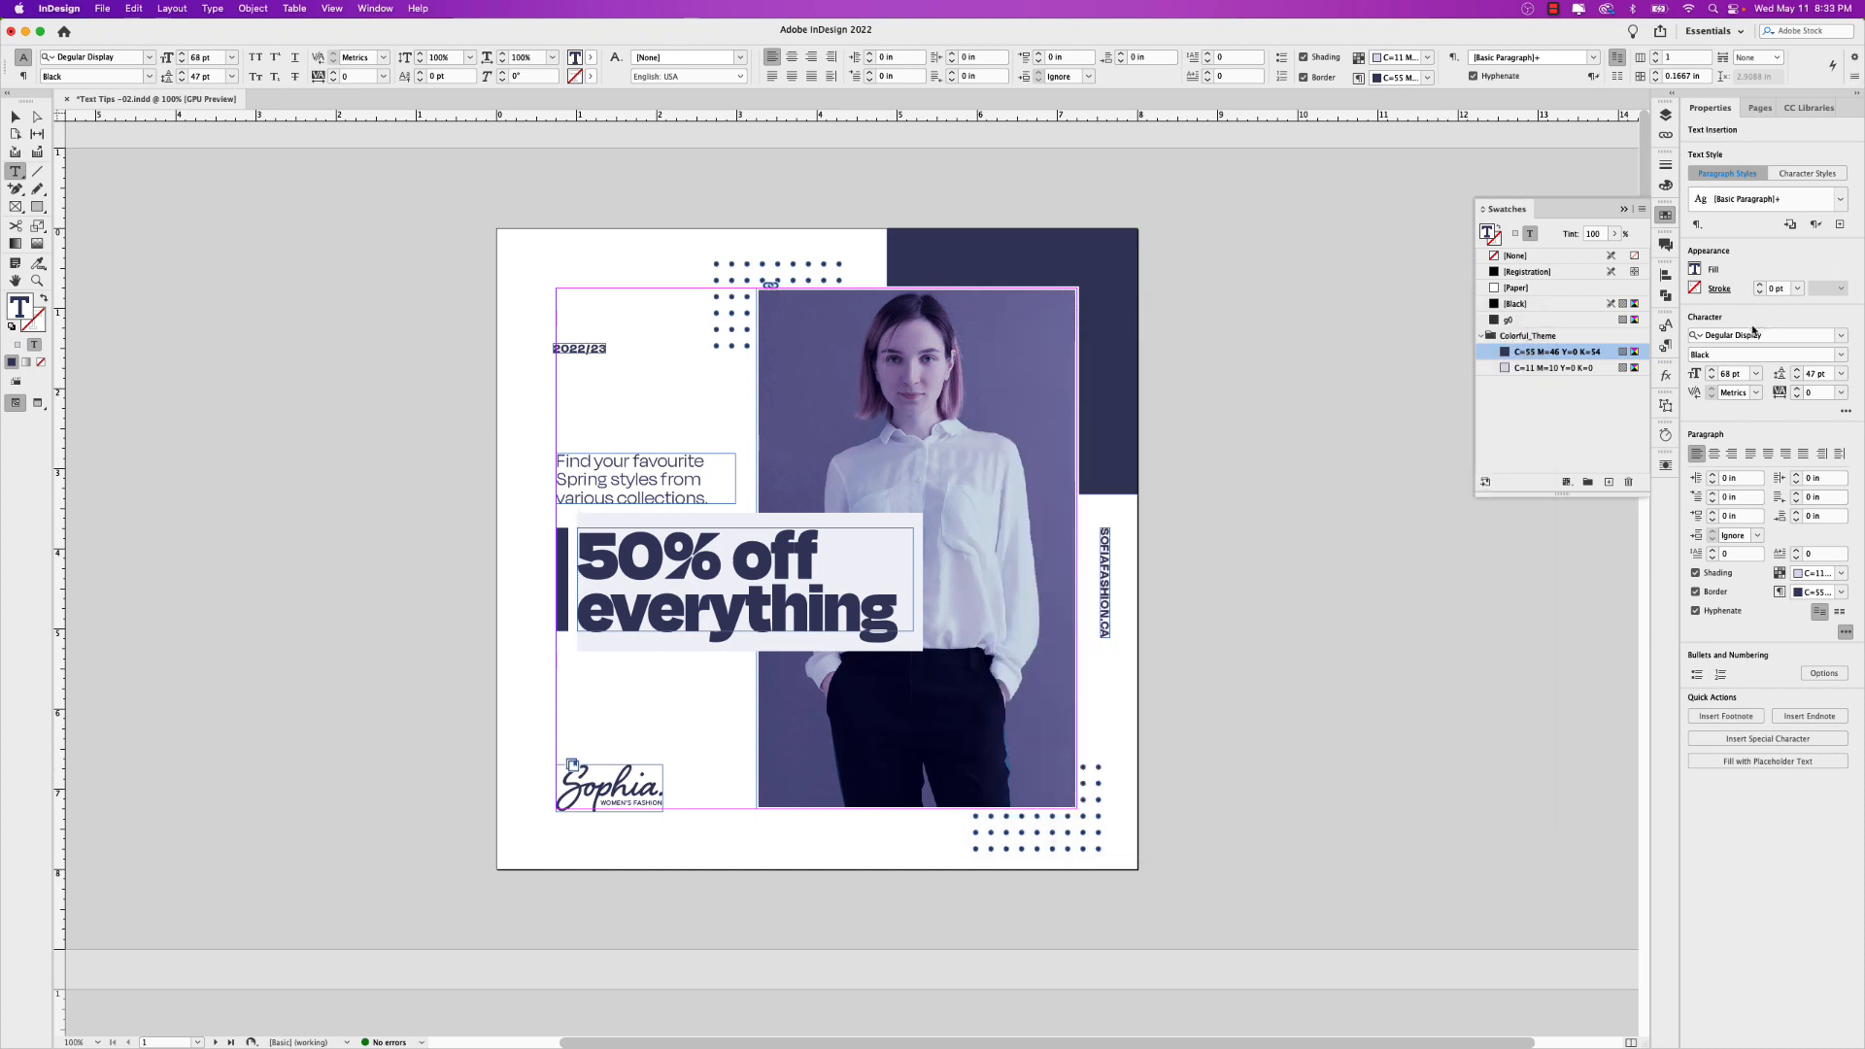
Reduce the headline text frame's opacity to 90% and deselect it
key("Escape")
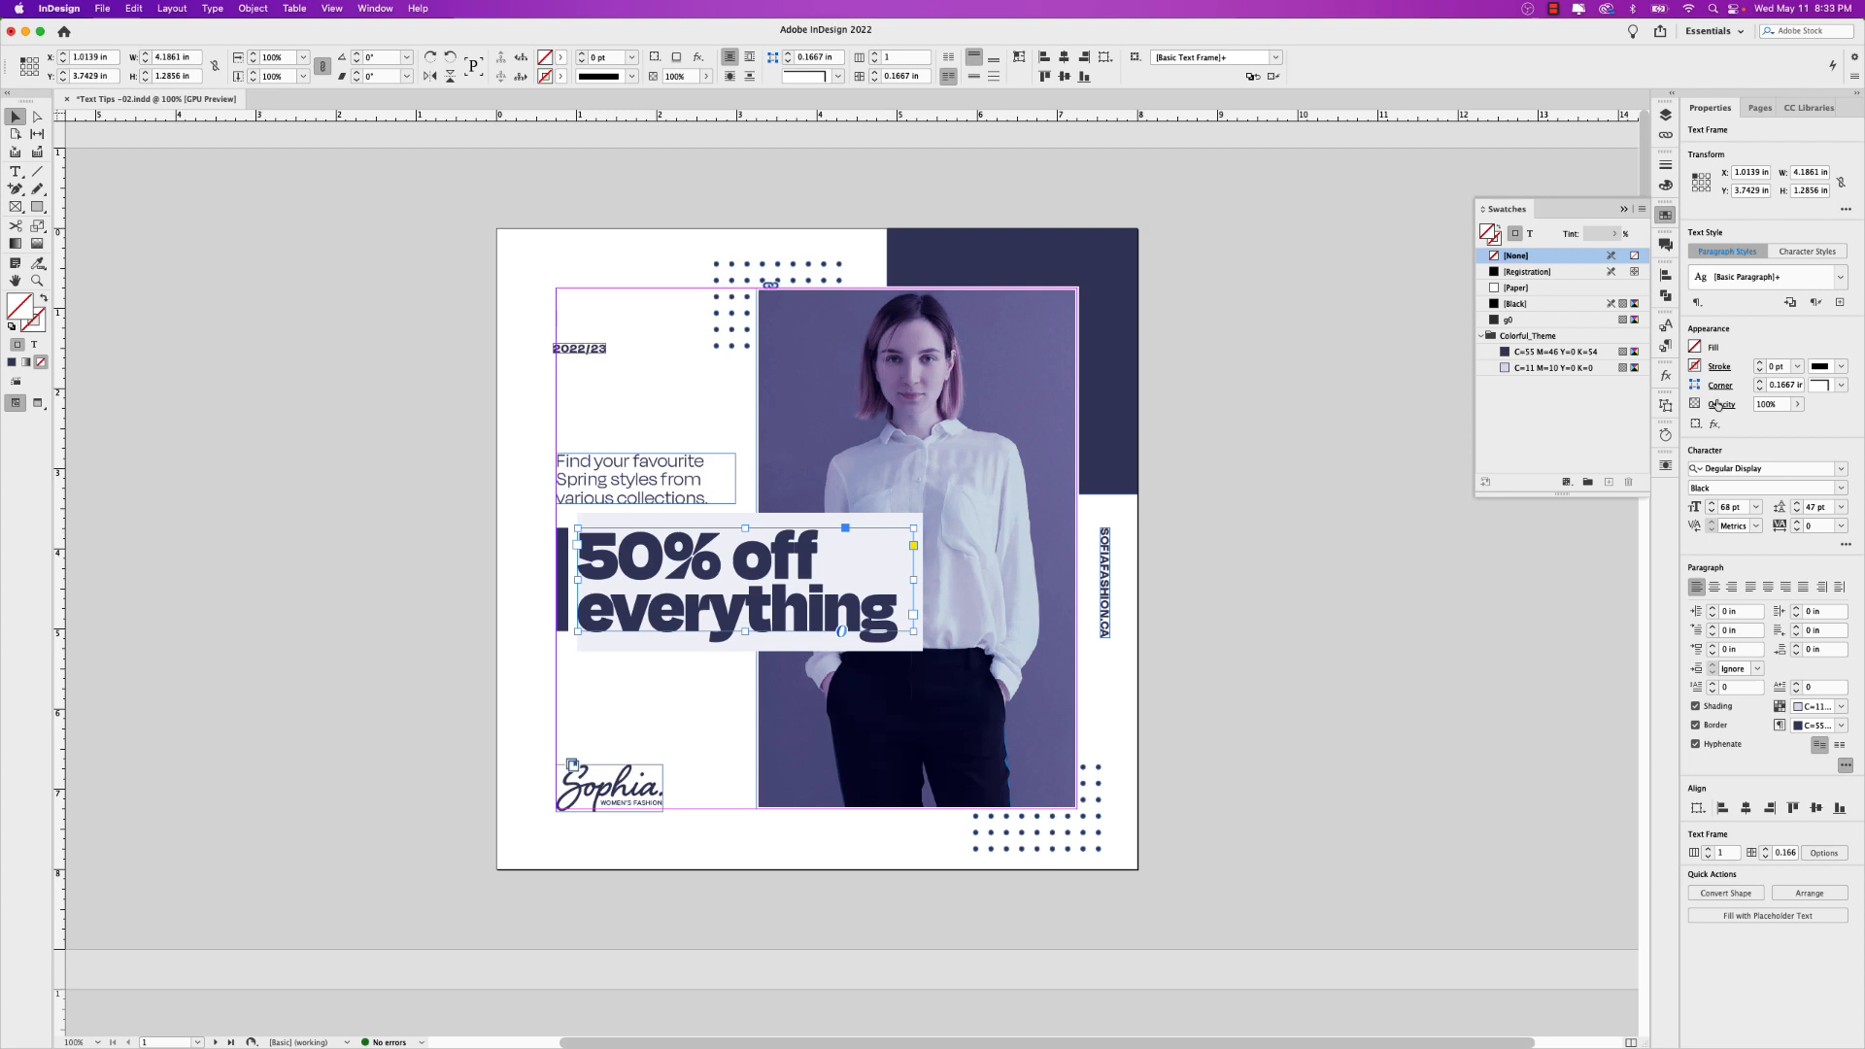
left_click(1776, 407)
key("Tab")
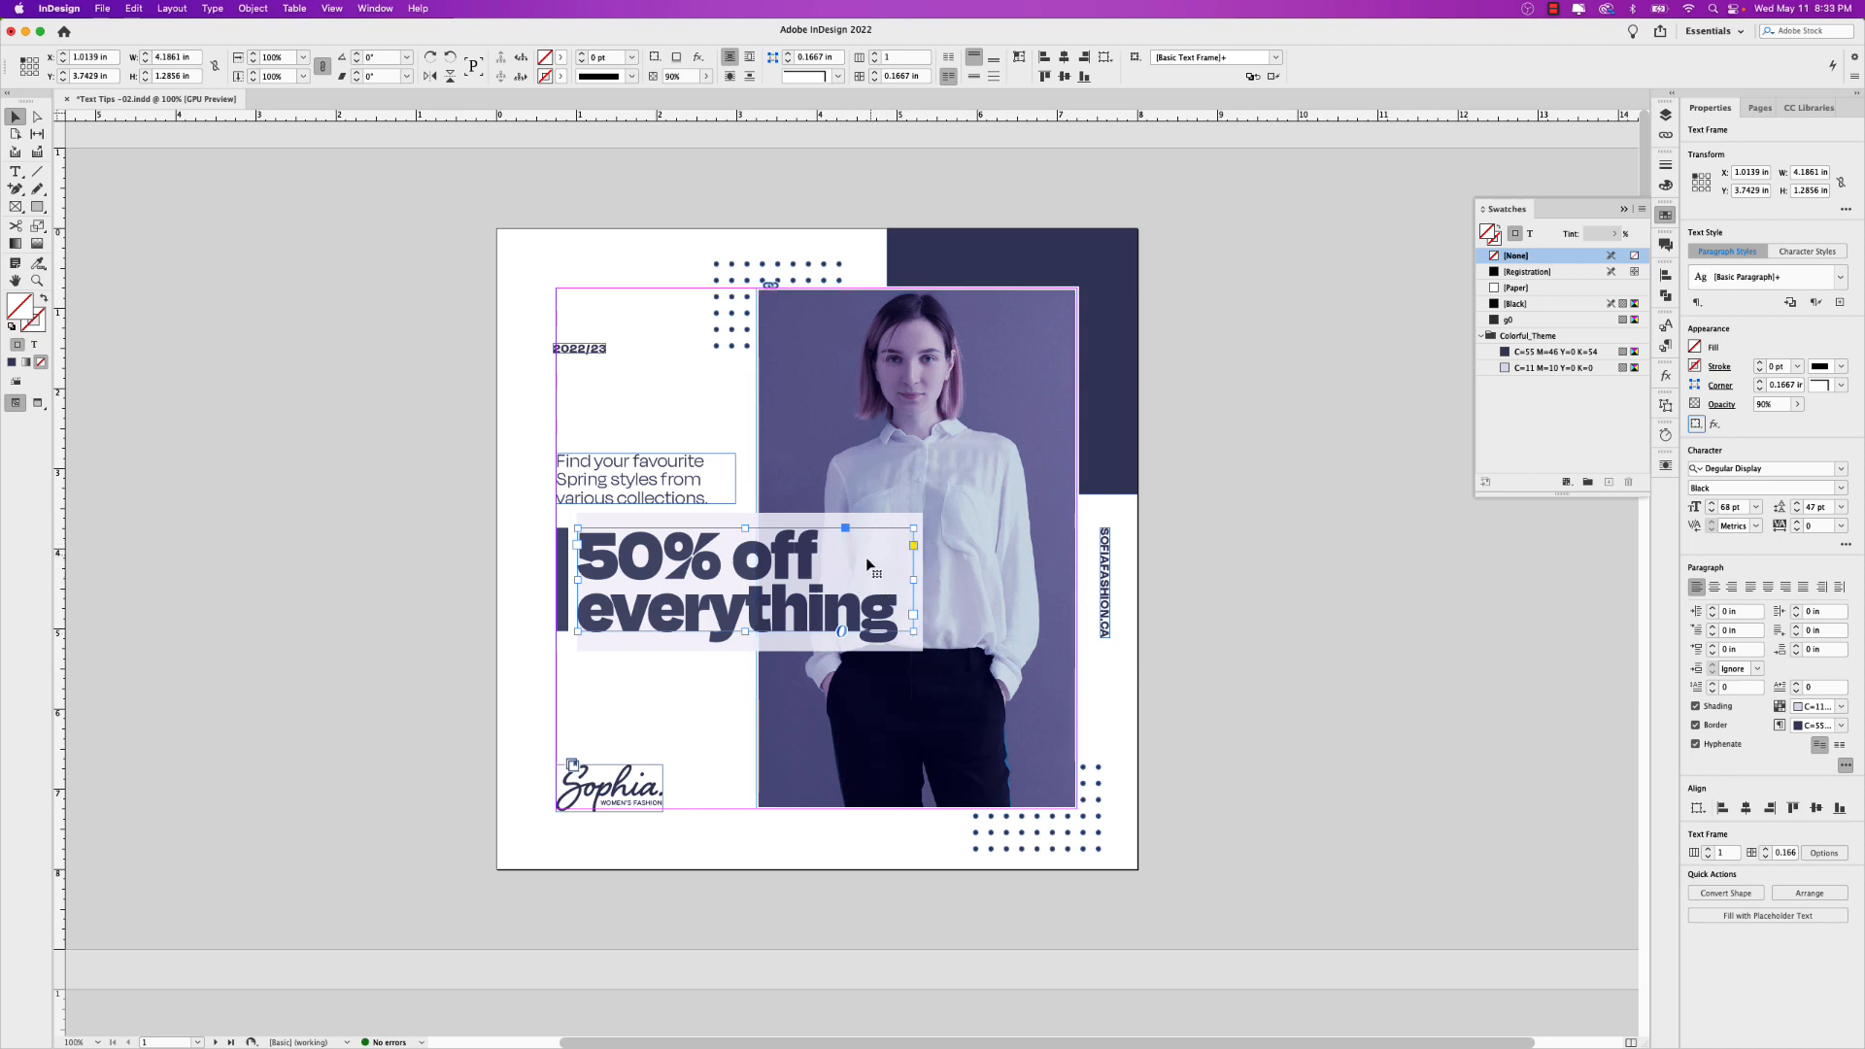
left_click(1217, 598)
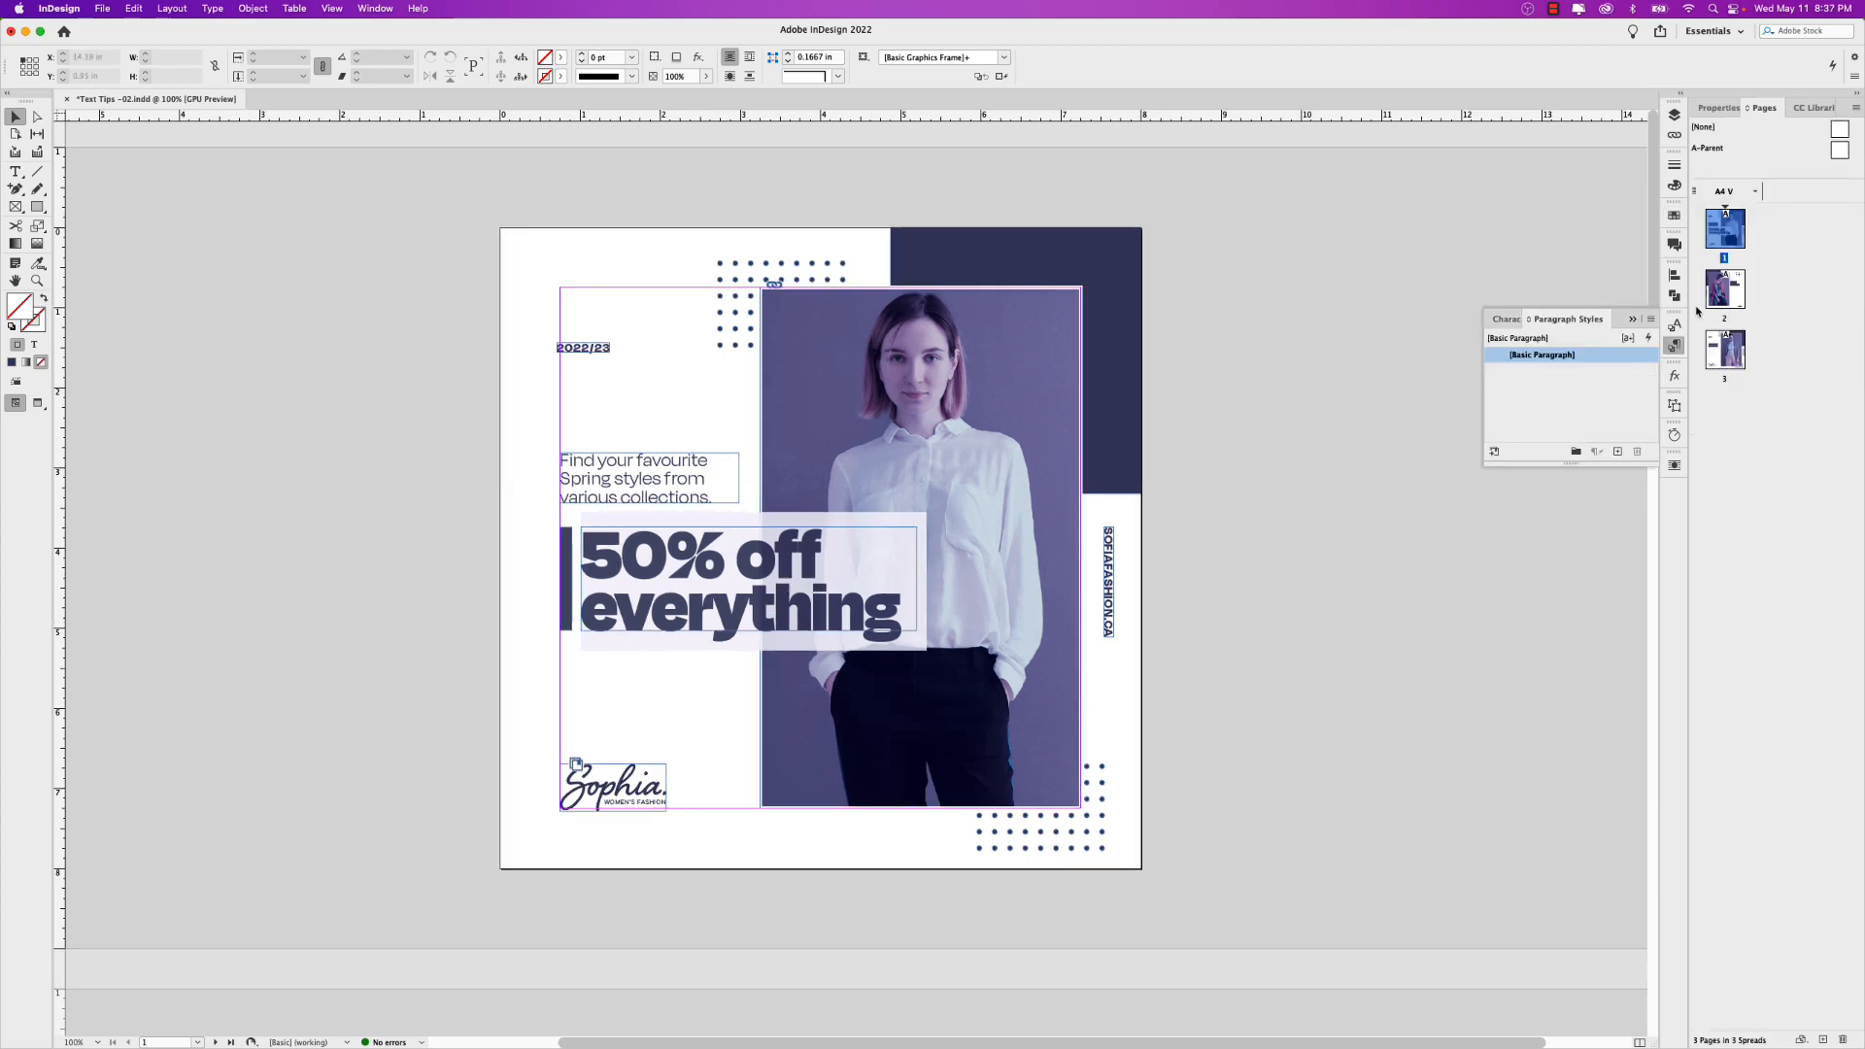
On page 2, paste the copied "Use code SOPHIA this weekend only..." text into a frame about 2.24 by 2.08 in beneath "Shop & Save."
double_click(1735, 300)
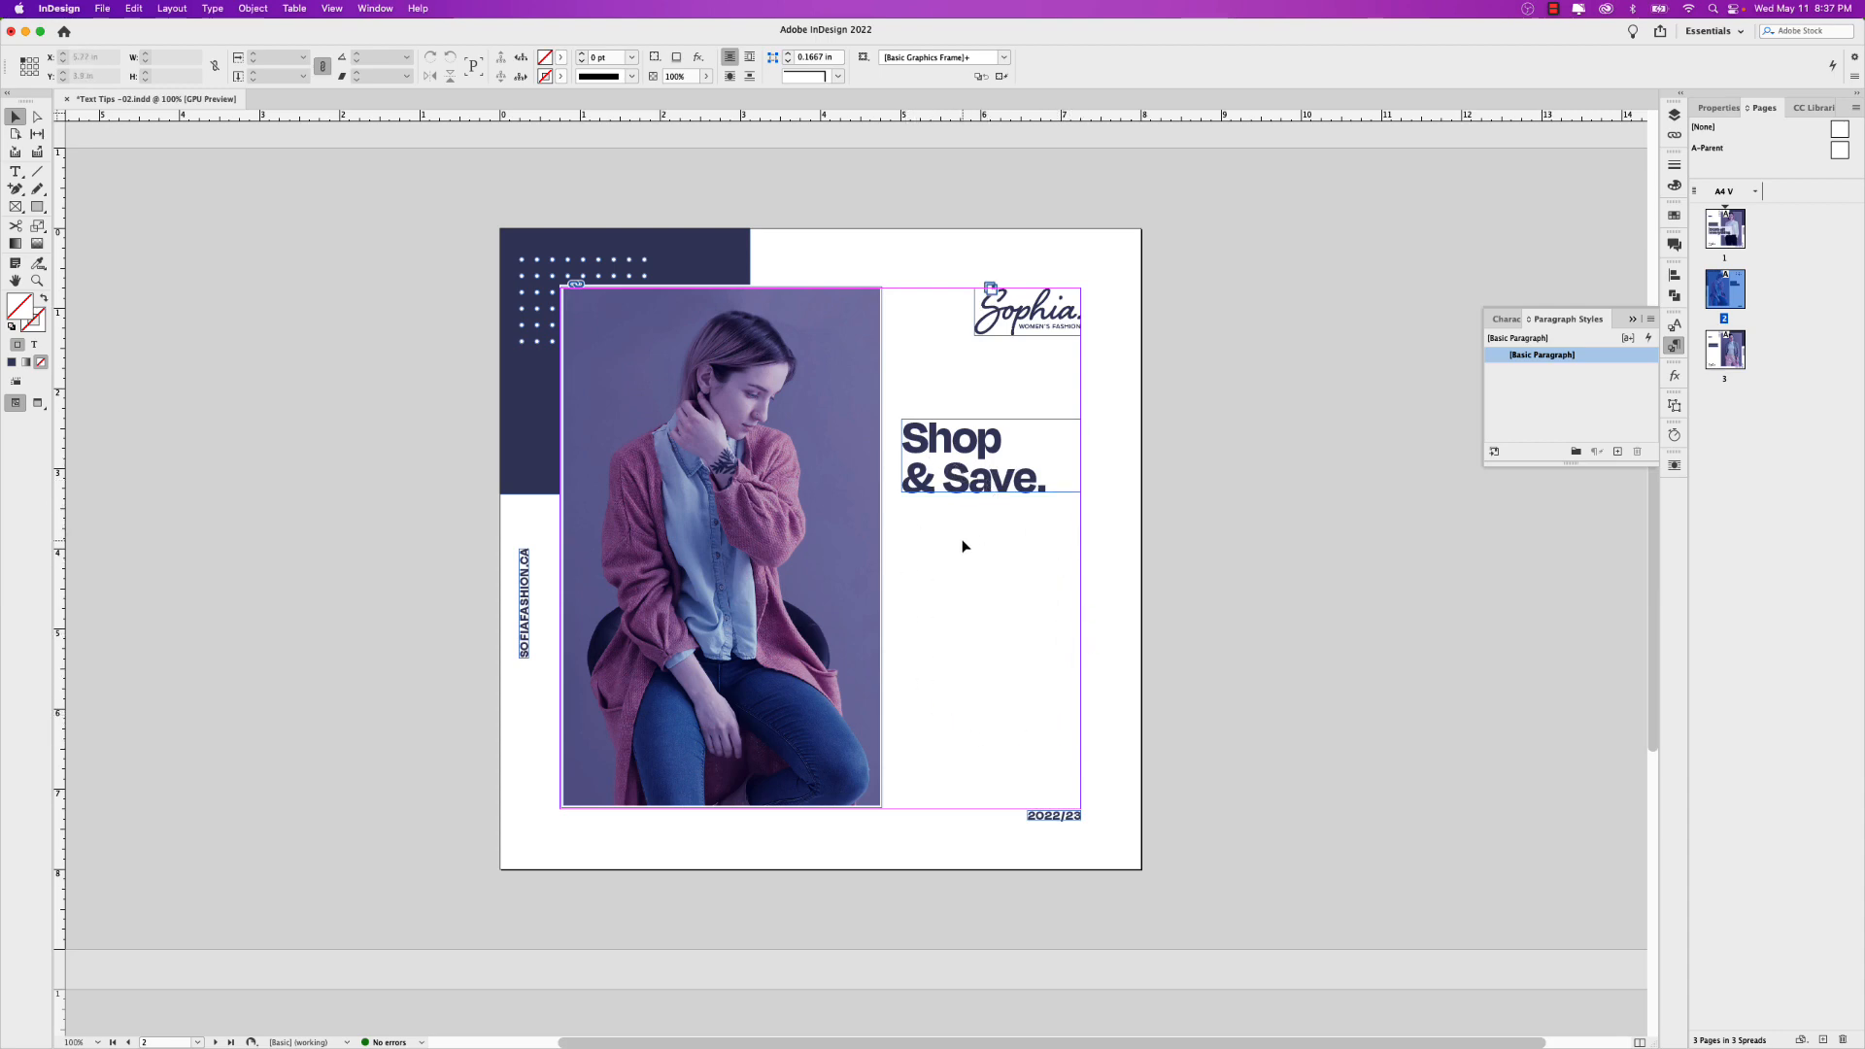
key("super+Tab")
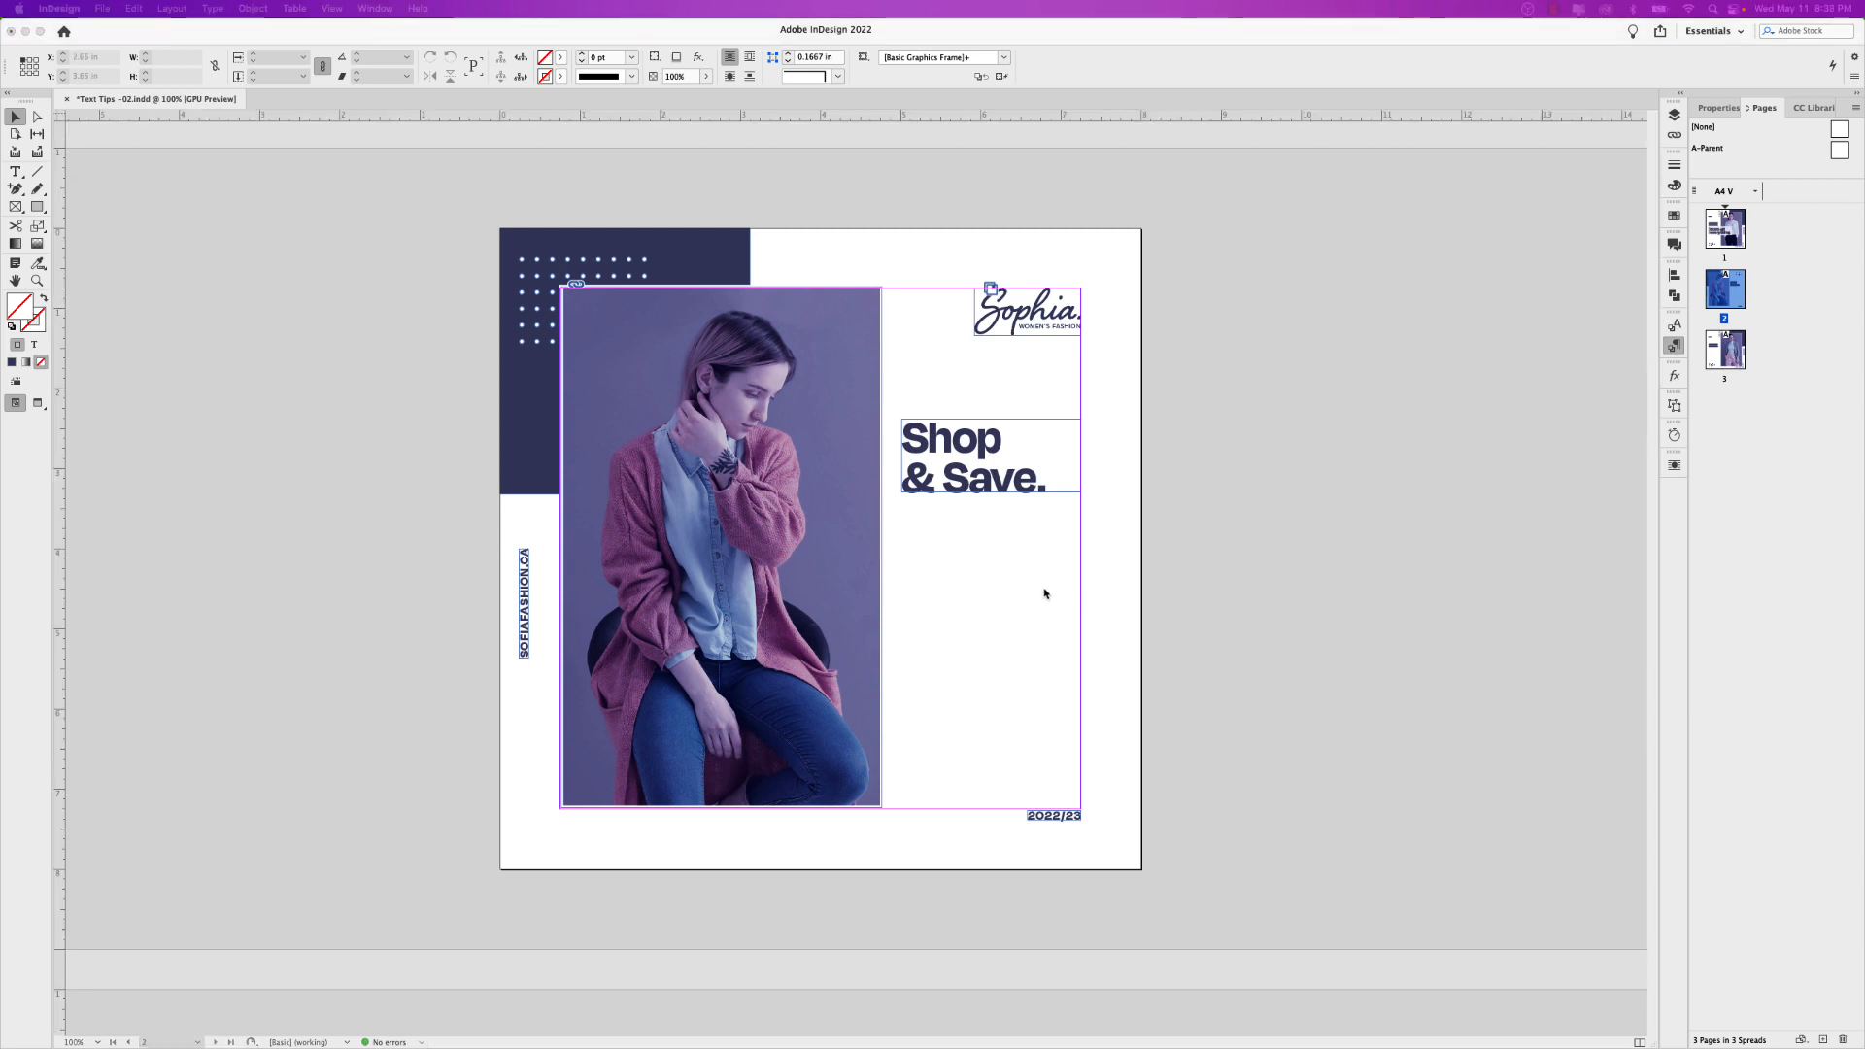
key("super+Tab")
key("super+v")
left_click_drag(912, 559, 1081, 612)
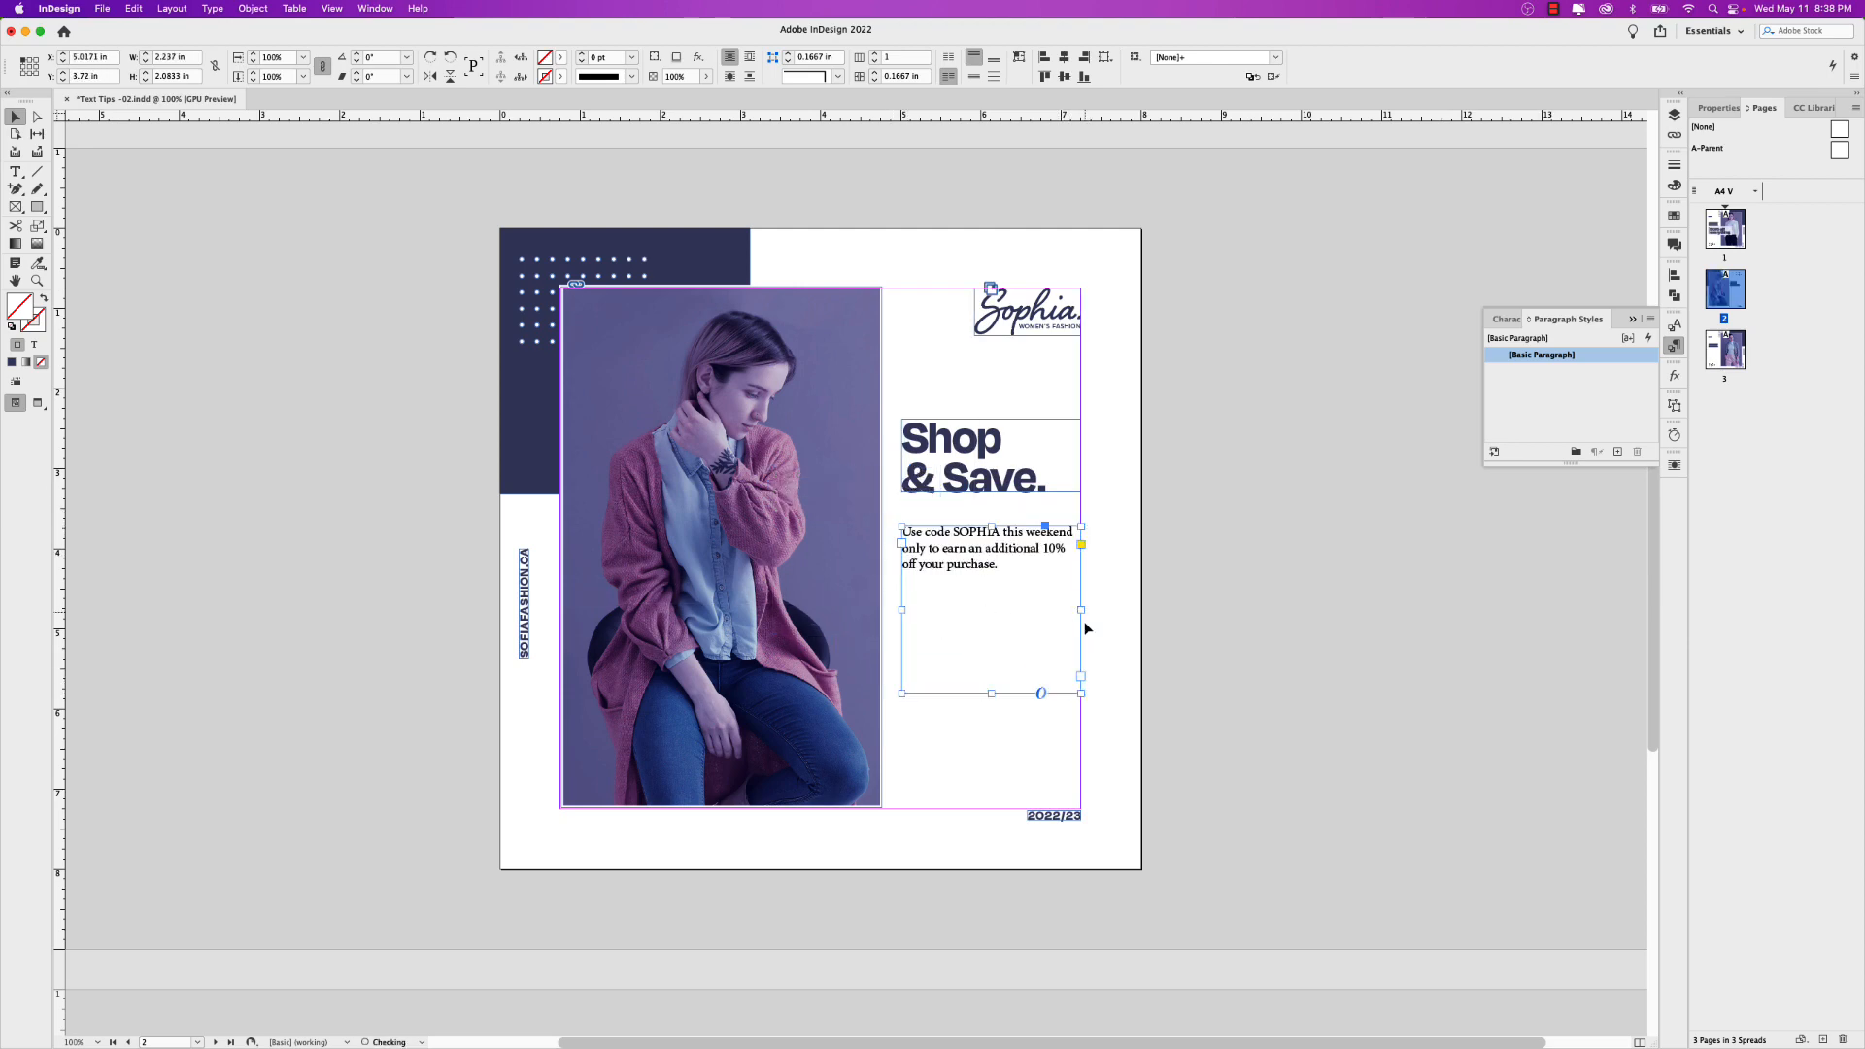
Set all of the pasted promo text in the Degular font with the Thin style
double_click(1007, 583)
key("super+a")
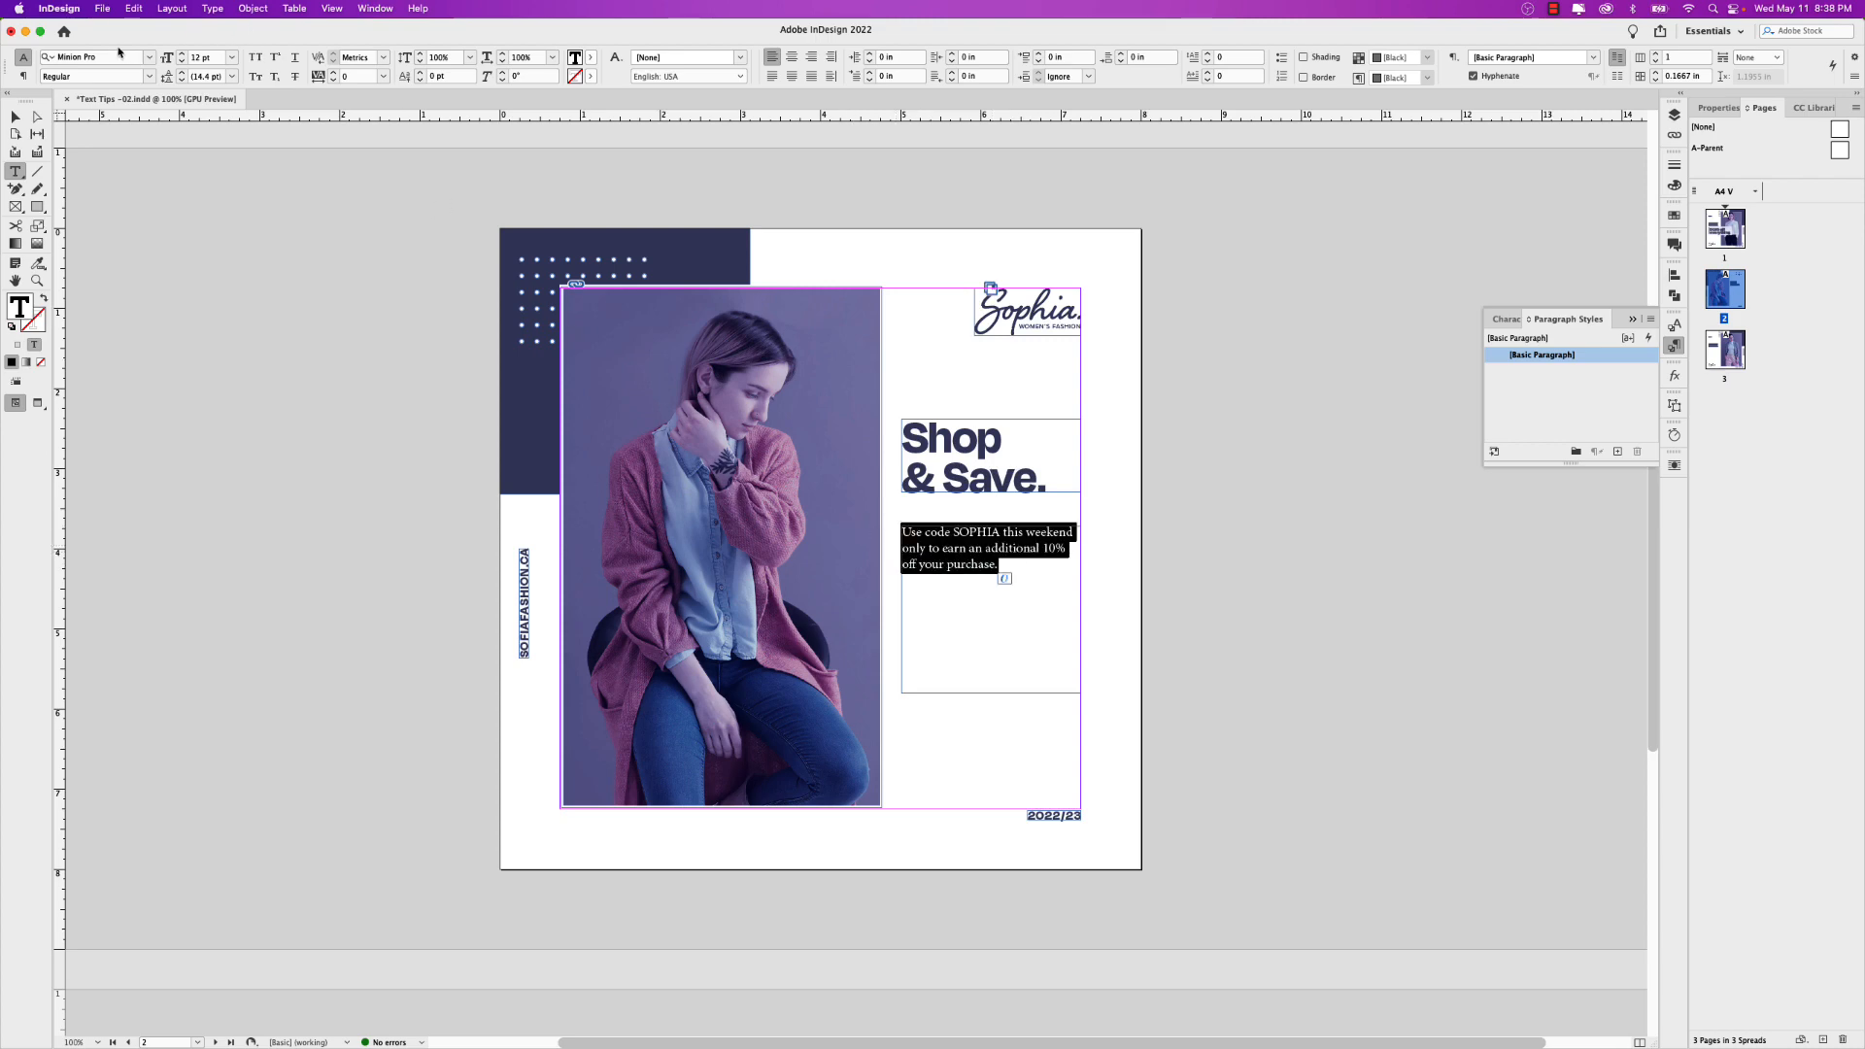
double_click(105, 58)
key("super+a")
type("deg")
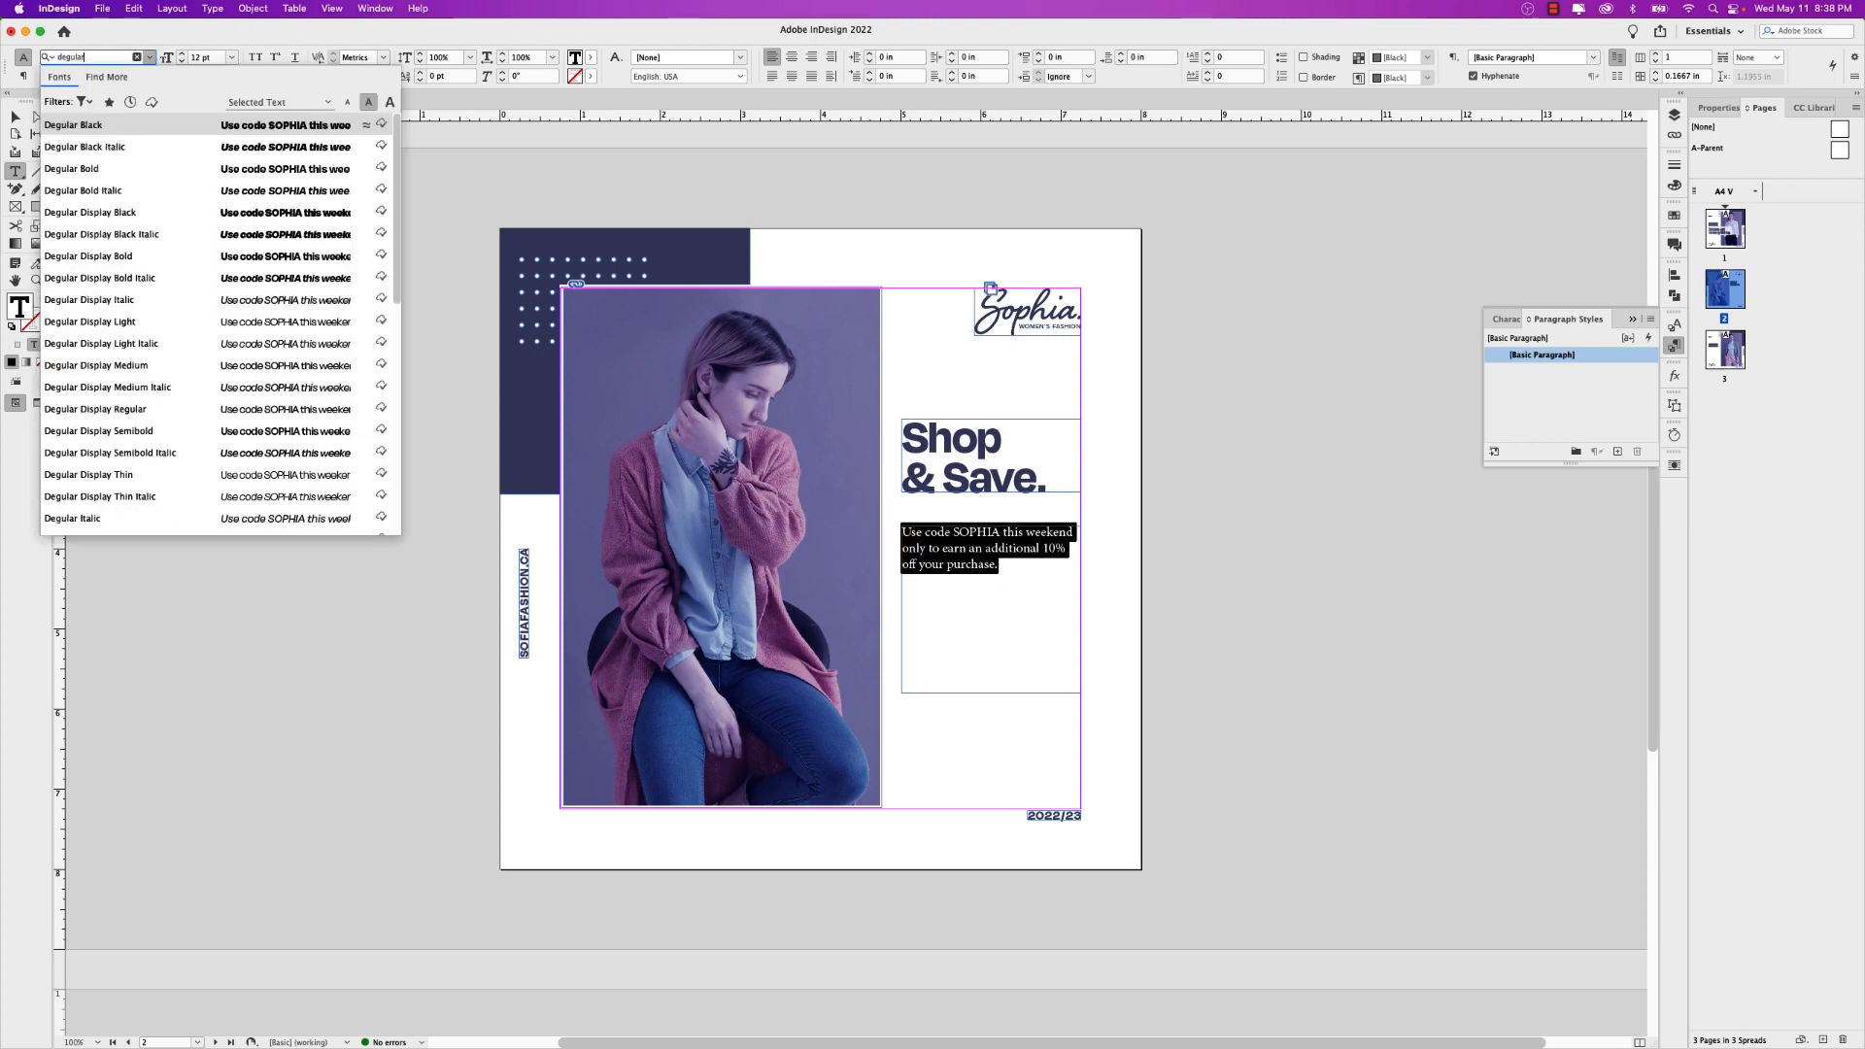
type("ular")
key("Return")
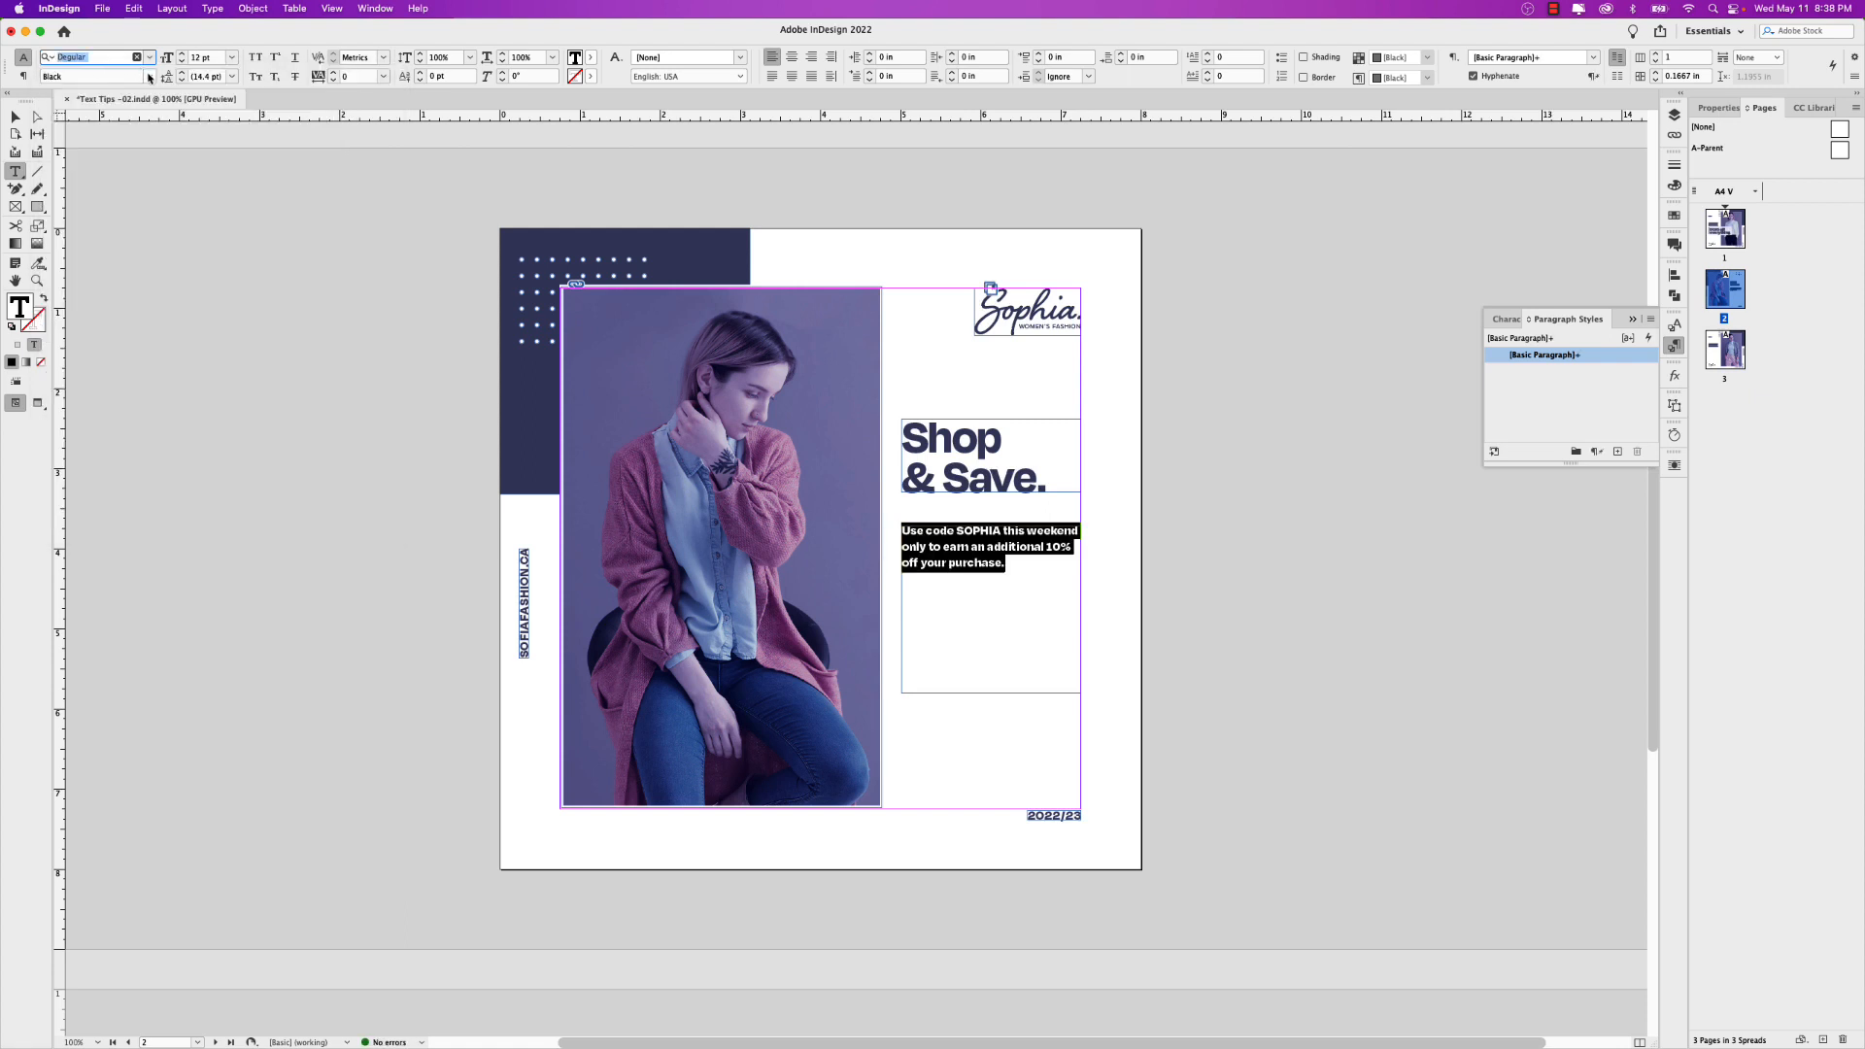
left_click(150, 77)
left_click(87, 94)
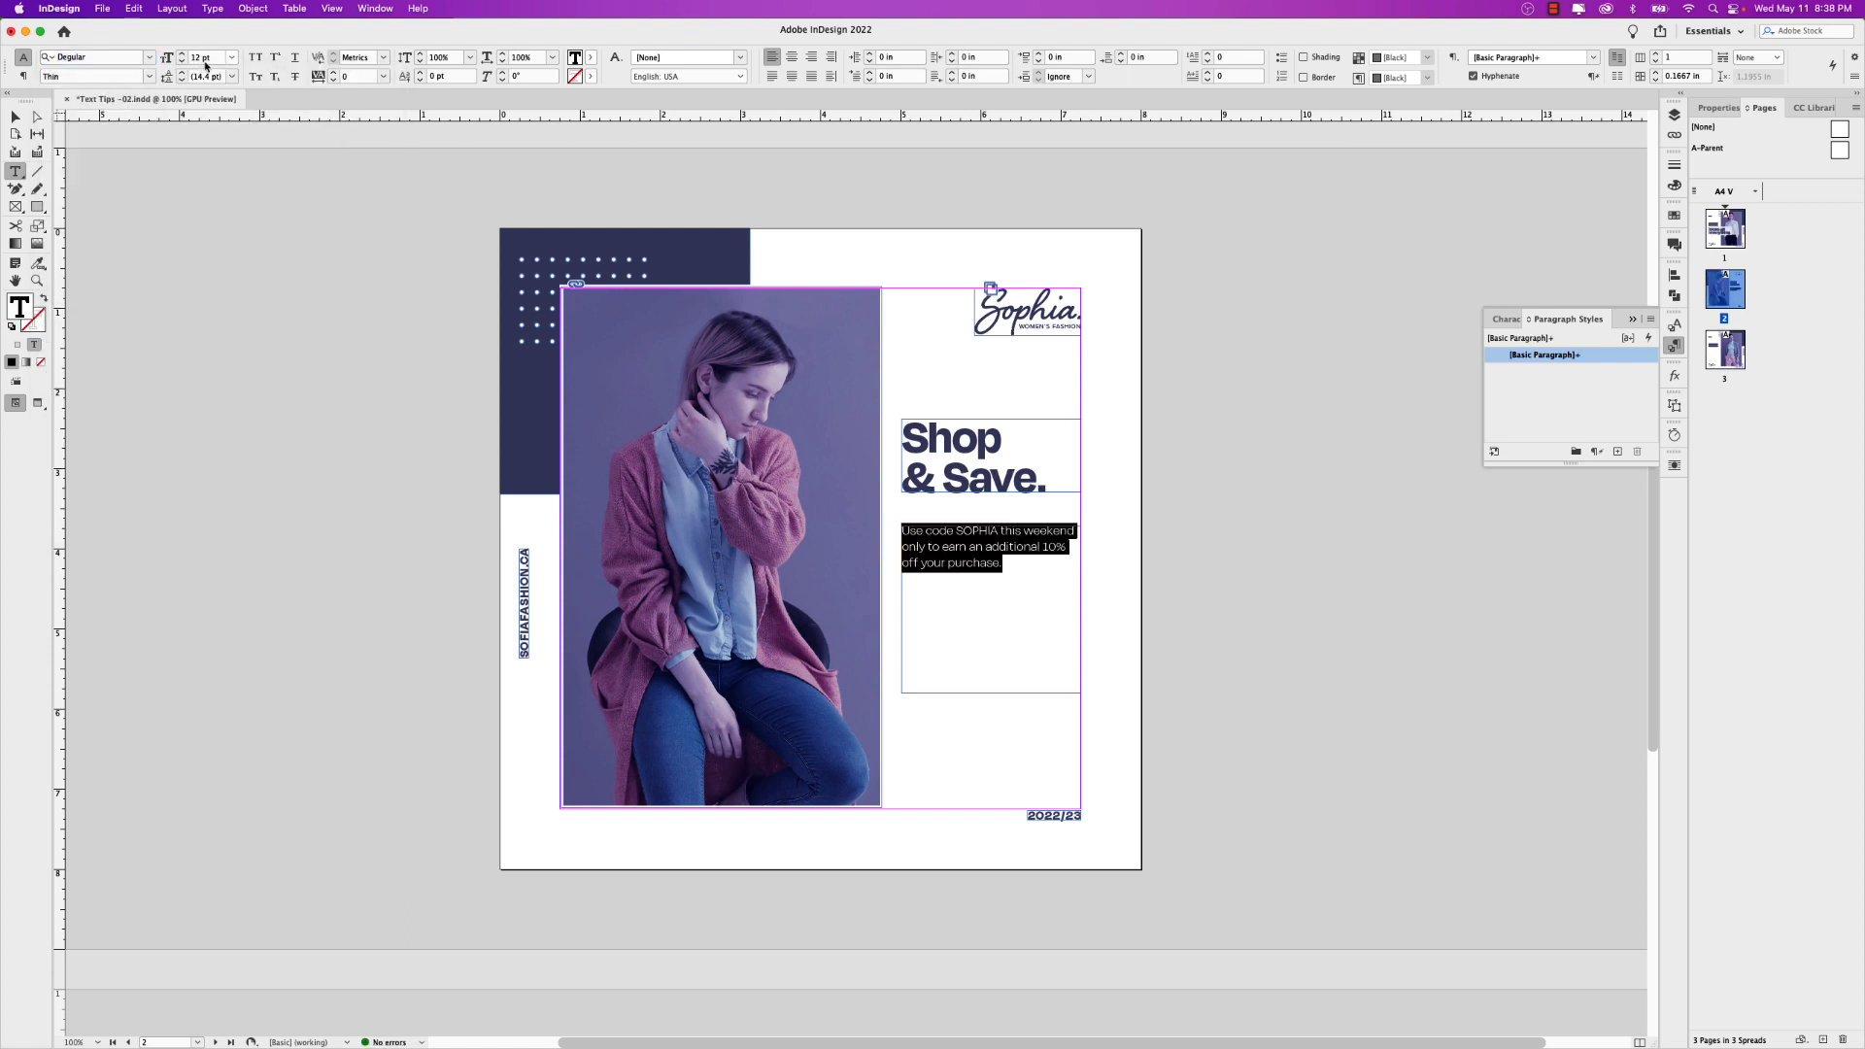
Set the promo text size to 26 pt and fit the frame's height to the full text
left_click_drag(208, 62, 179, 57)
type("26")
key("Return")
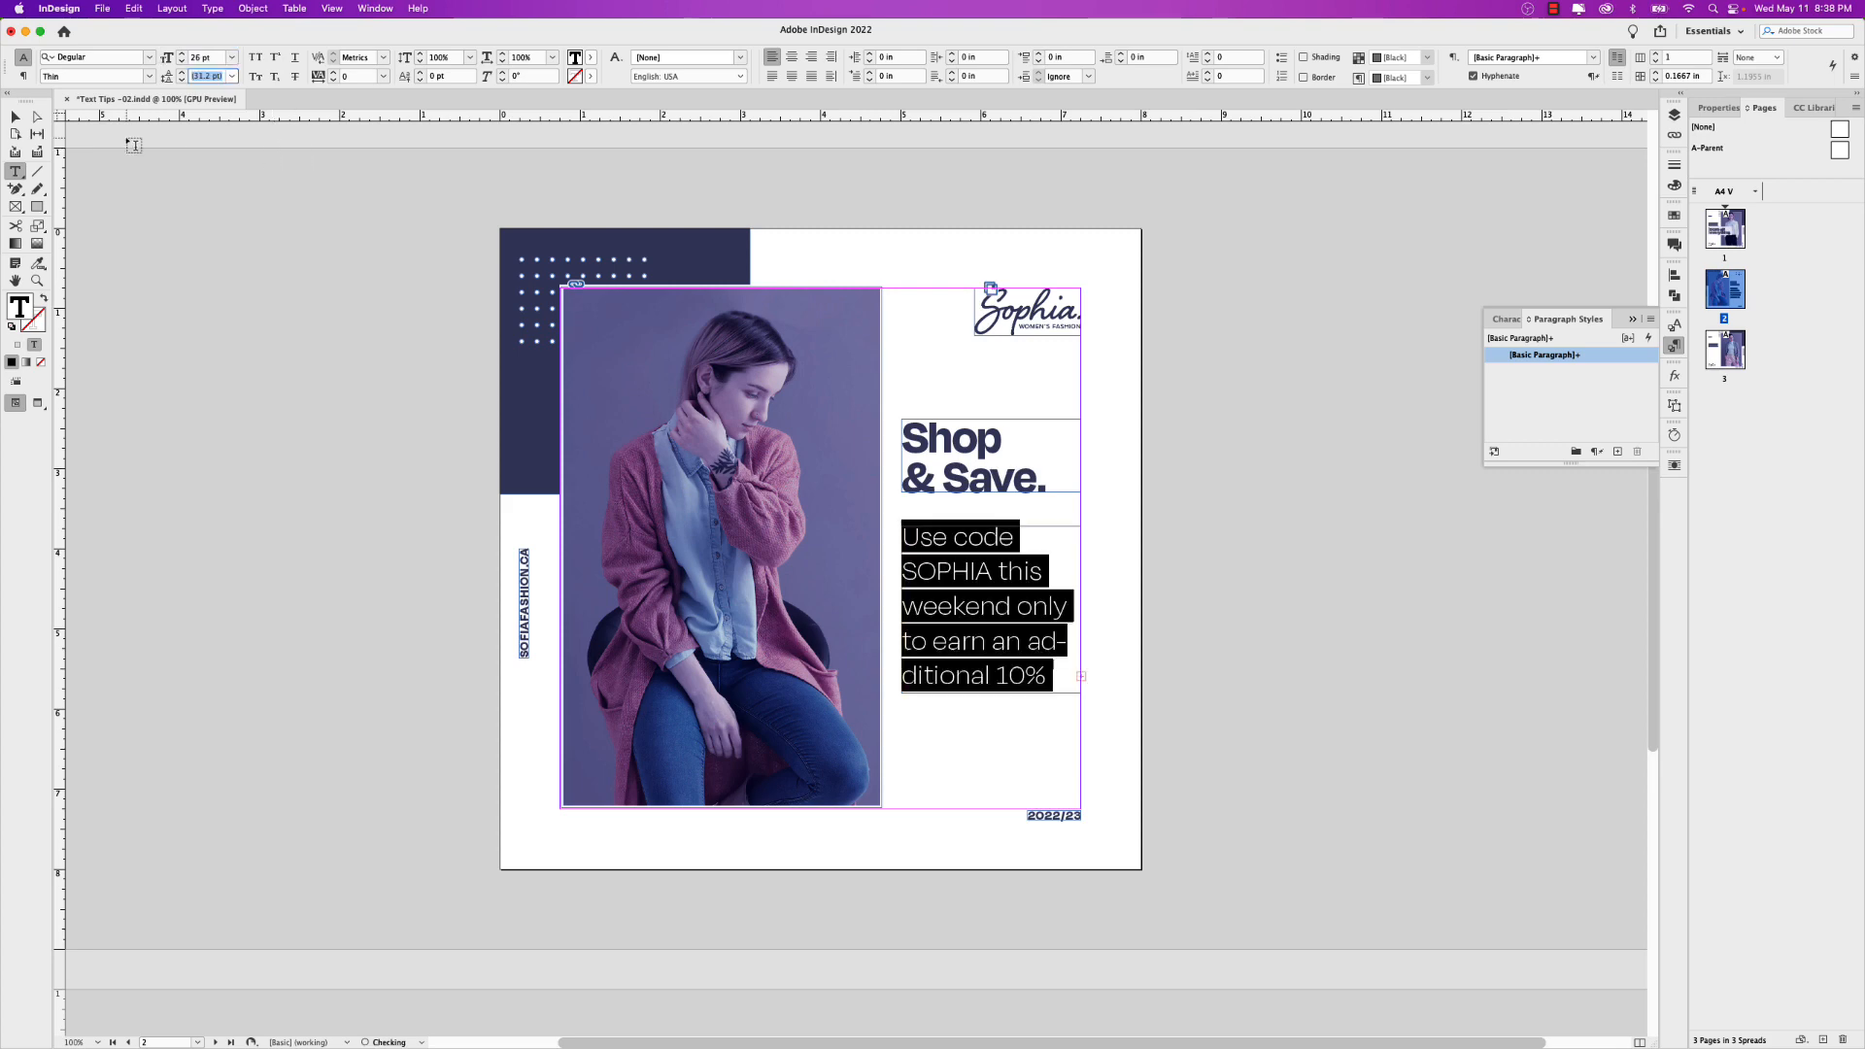
key("Escape")
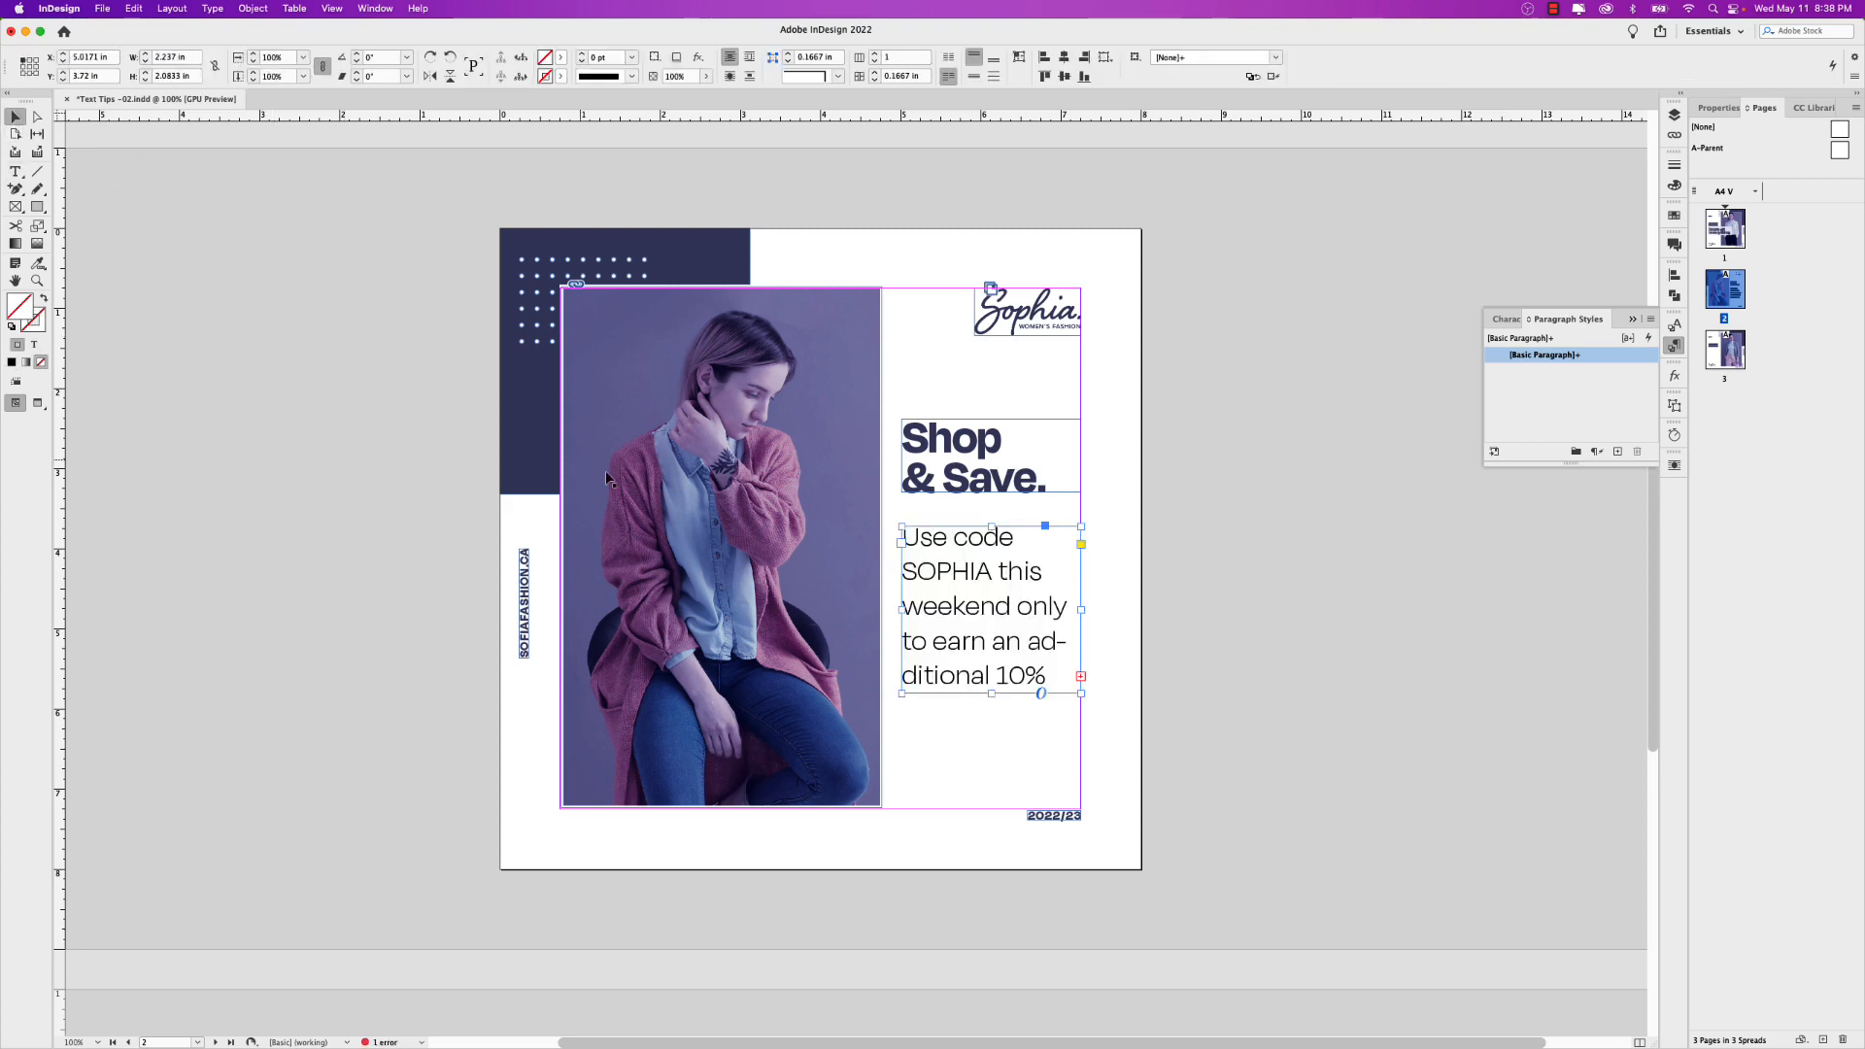
double_click(991, 694)
Select the whole promo paragraph and turn off hyphenation
triple_click(983, 742)
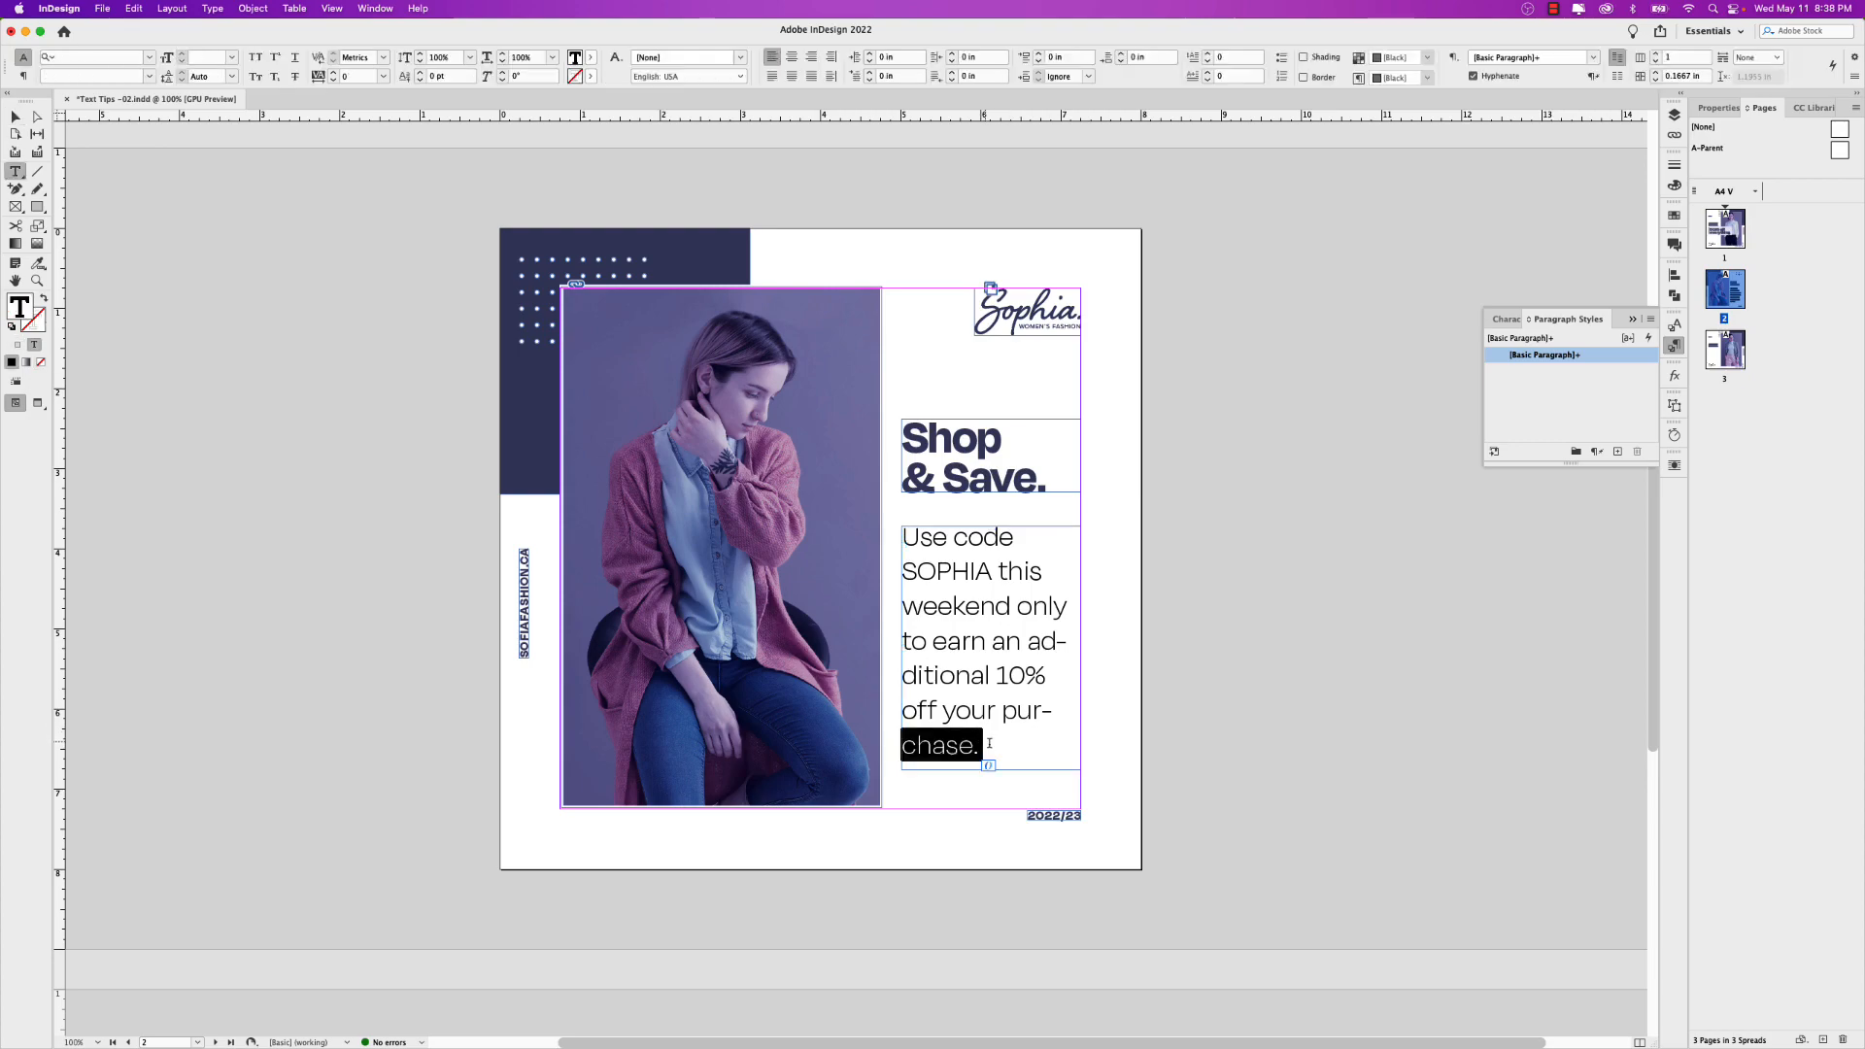
left_click(989, 744)
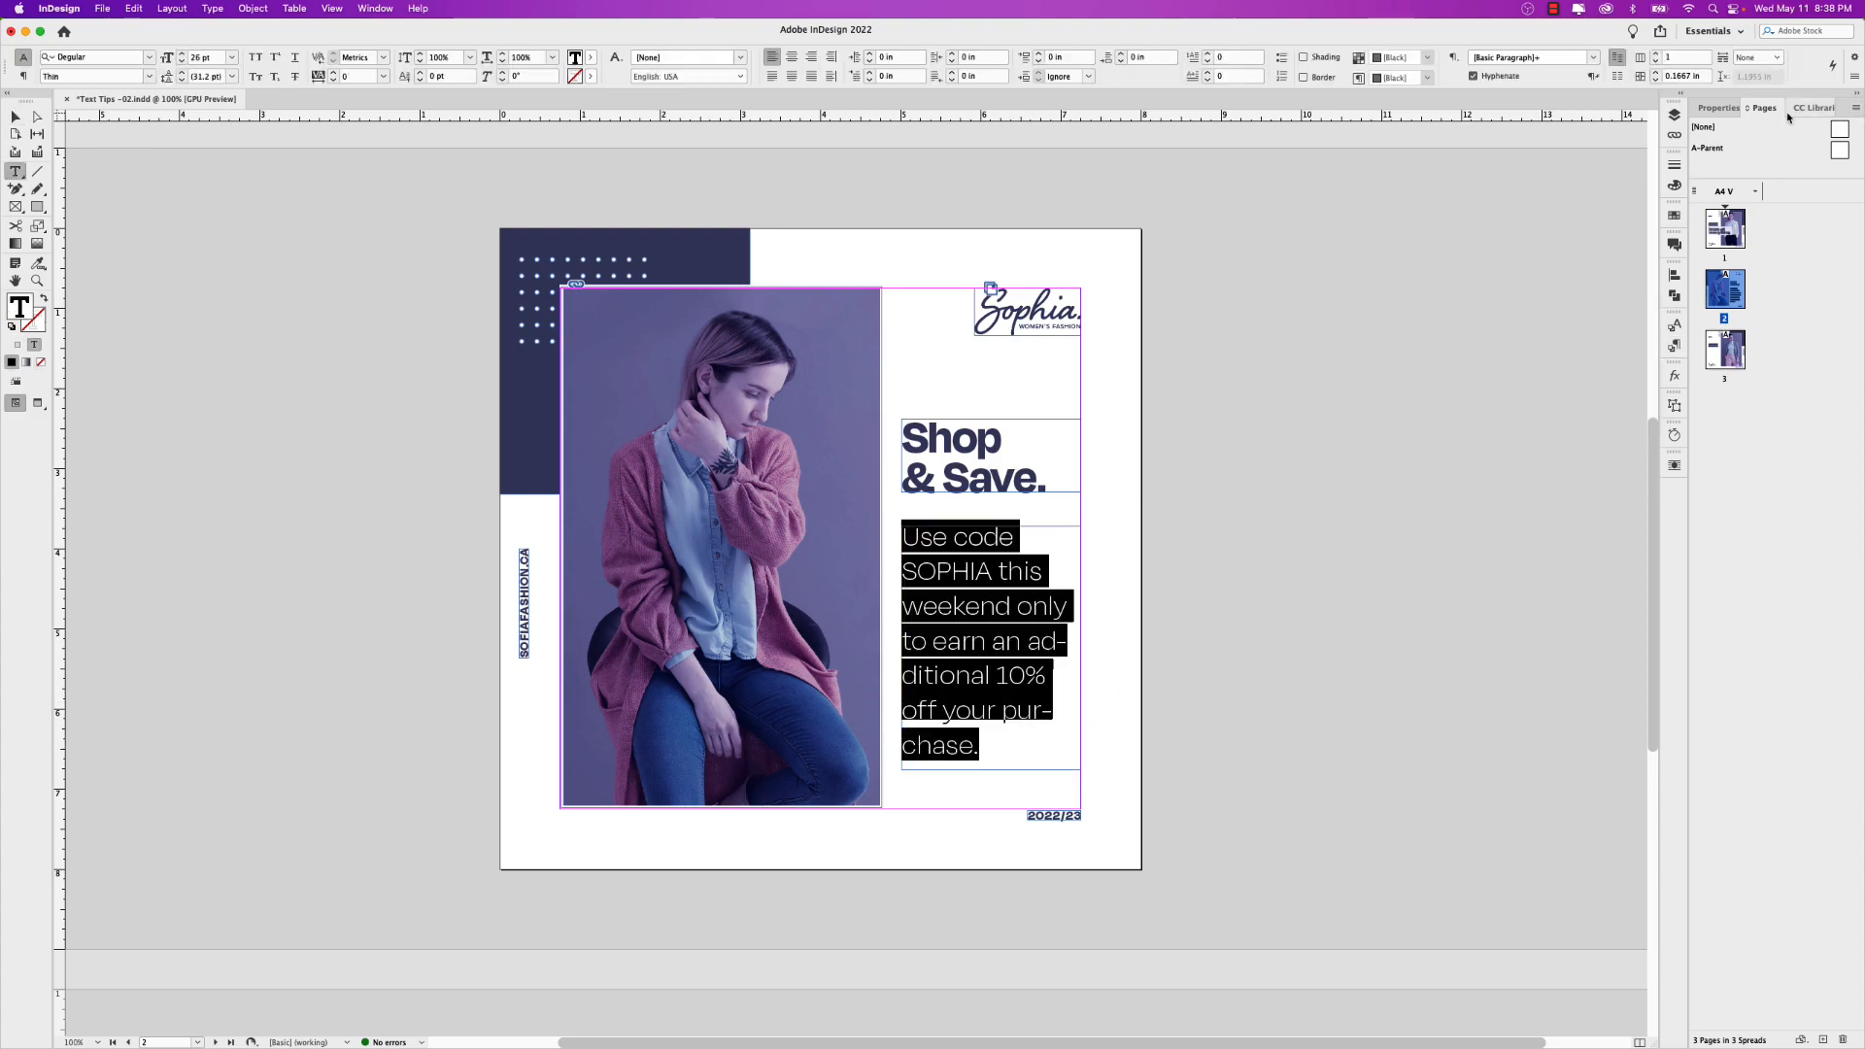
left_click(1719, 109)
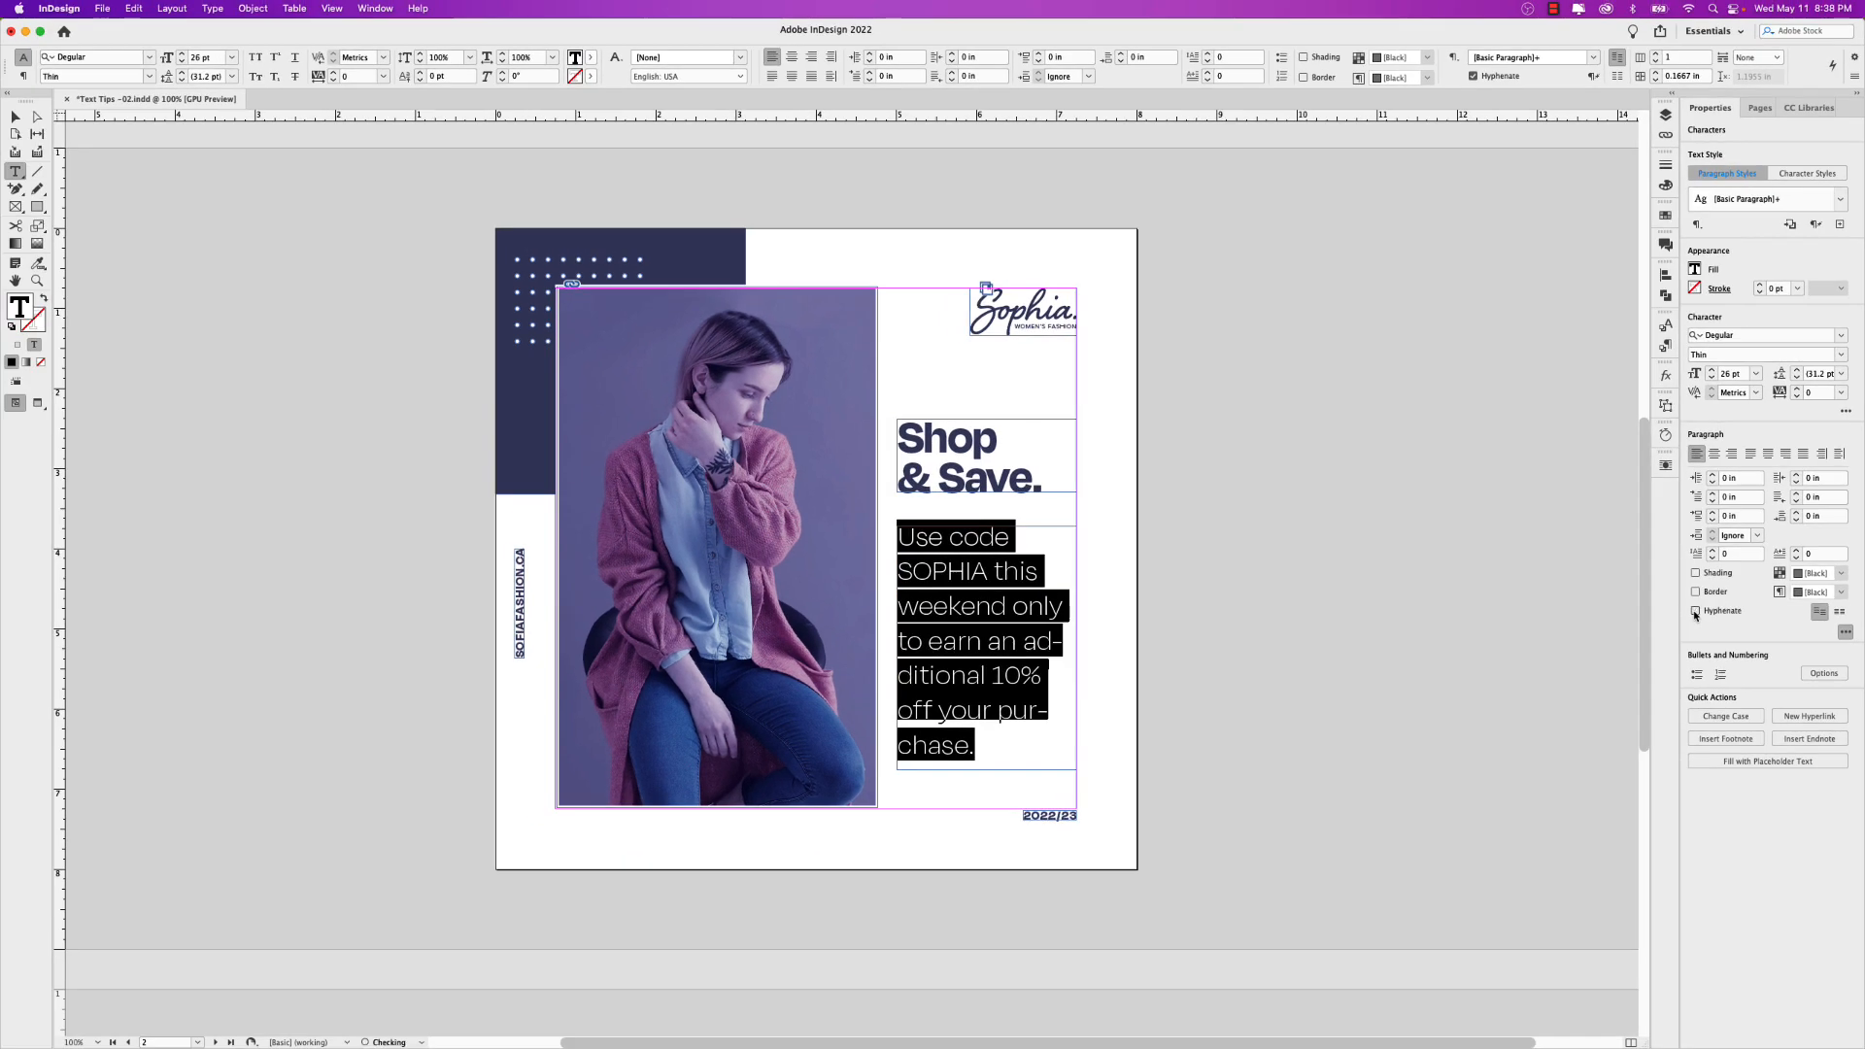
left_click(1643, 676)
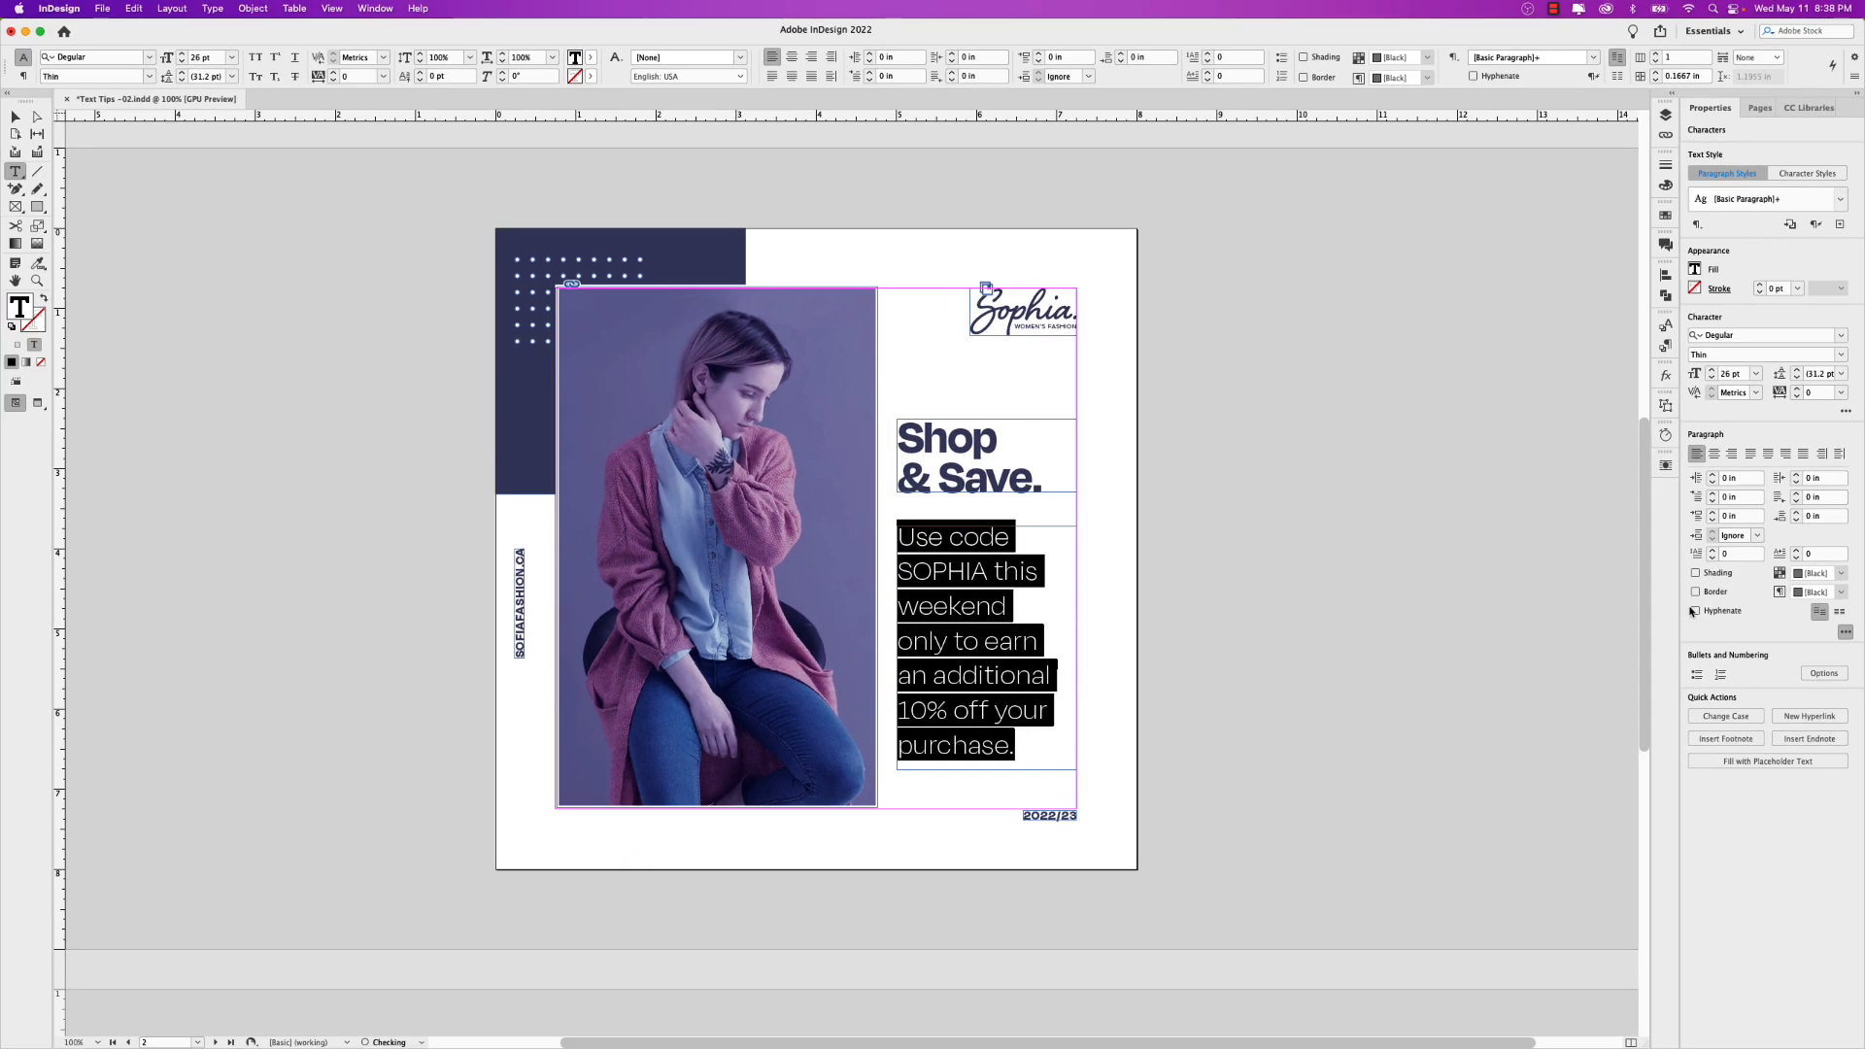
Look through the additional paragraph formatting commands available for the selected promo text
left_click(212, 8)
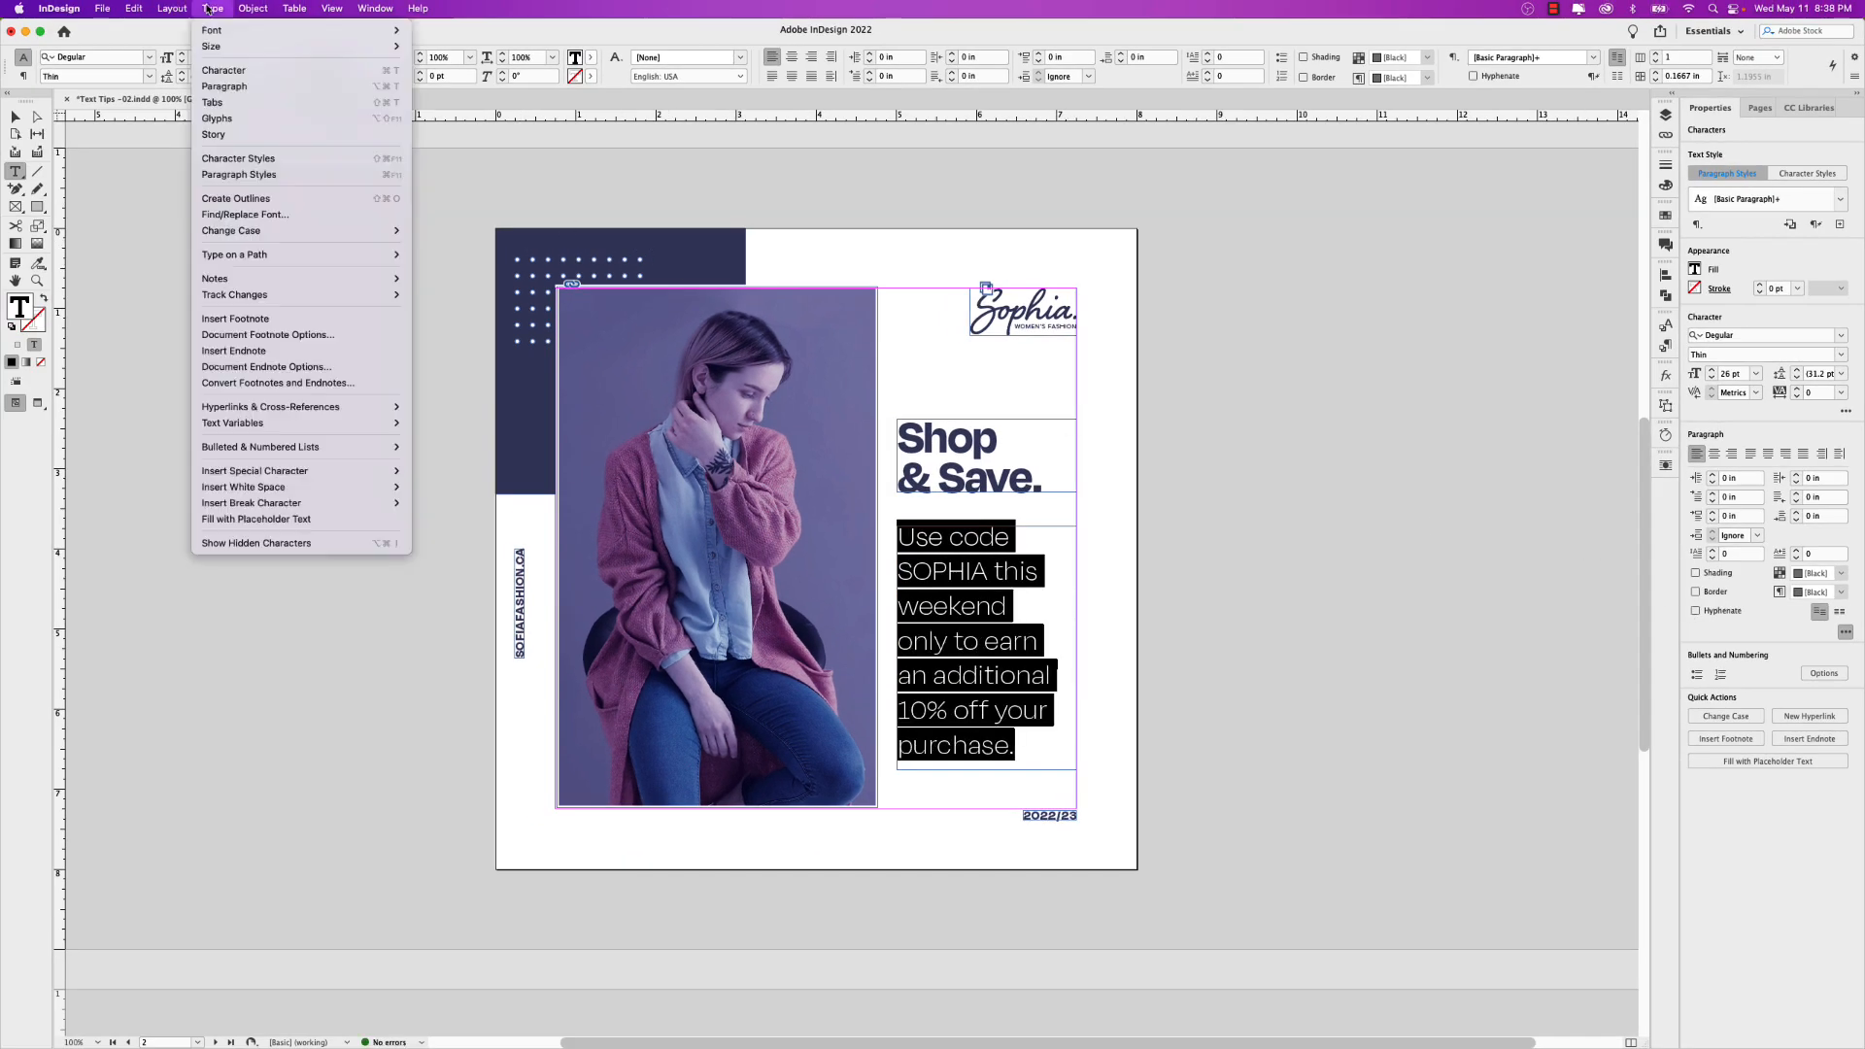
left_click(225, 86)
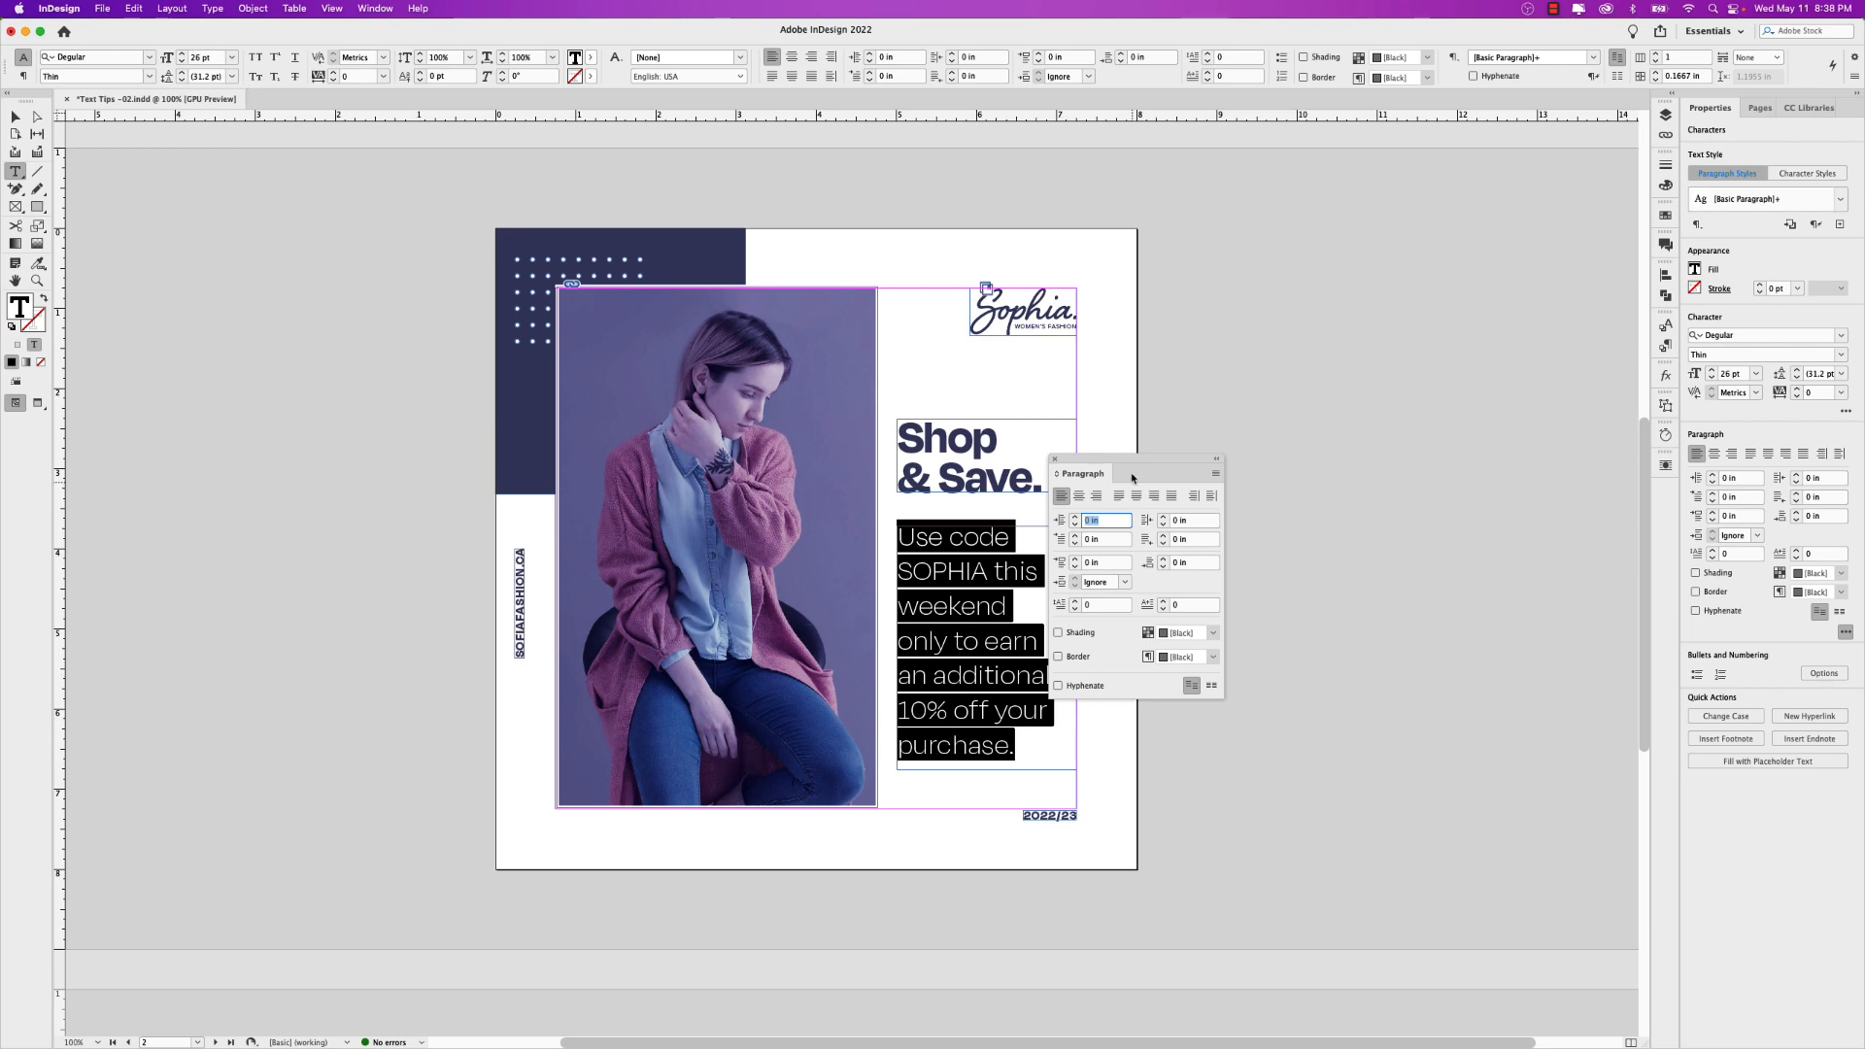
left_click_drag(1132, 478, 1276, 466)
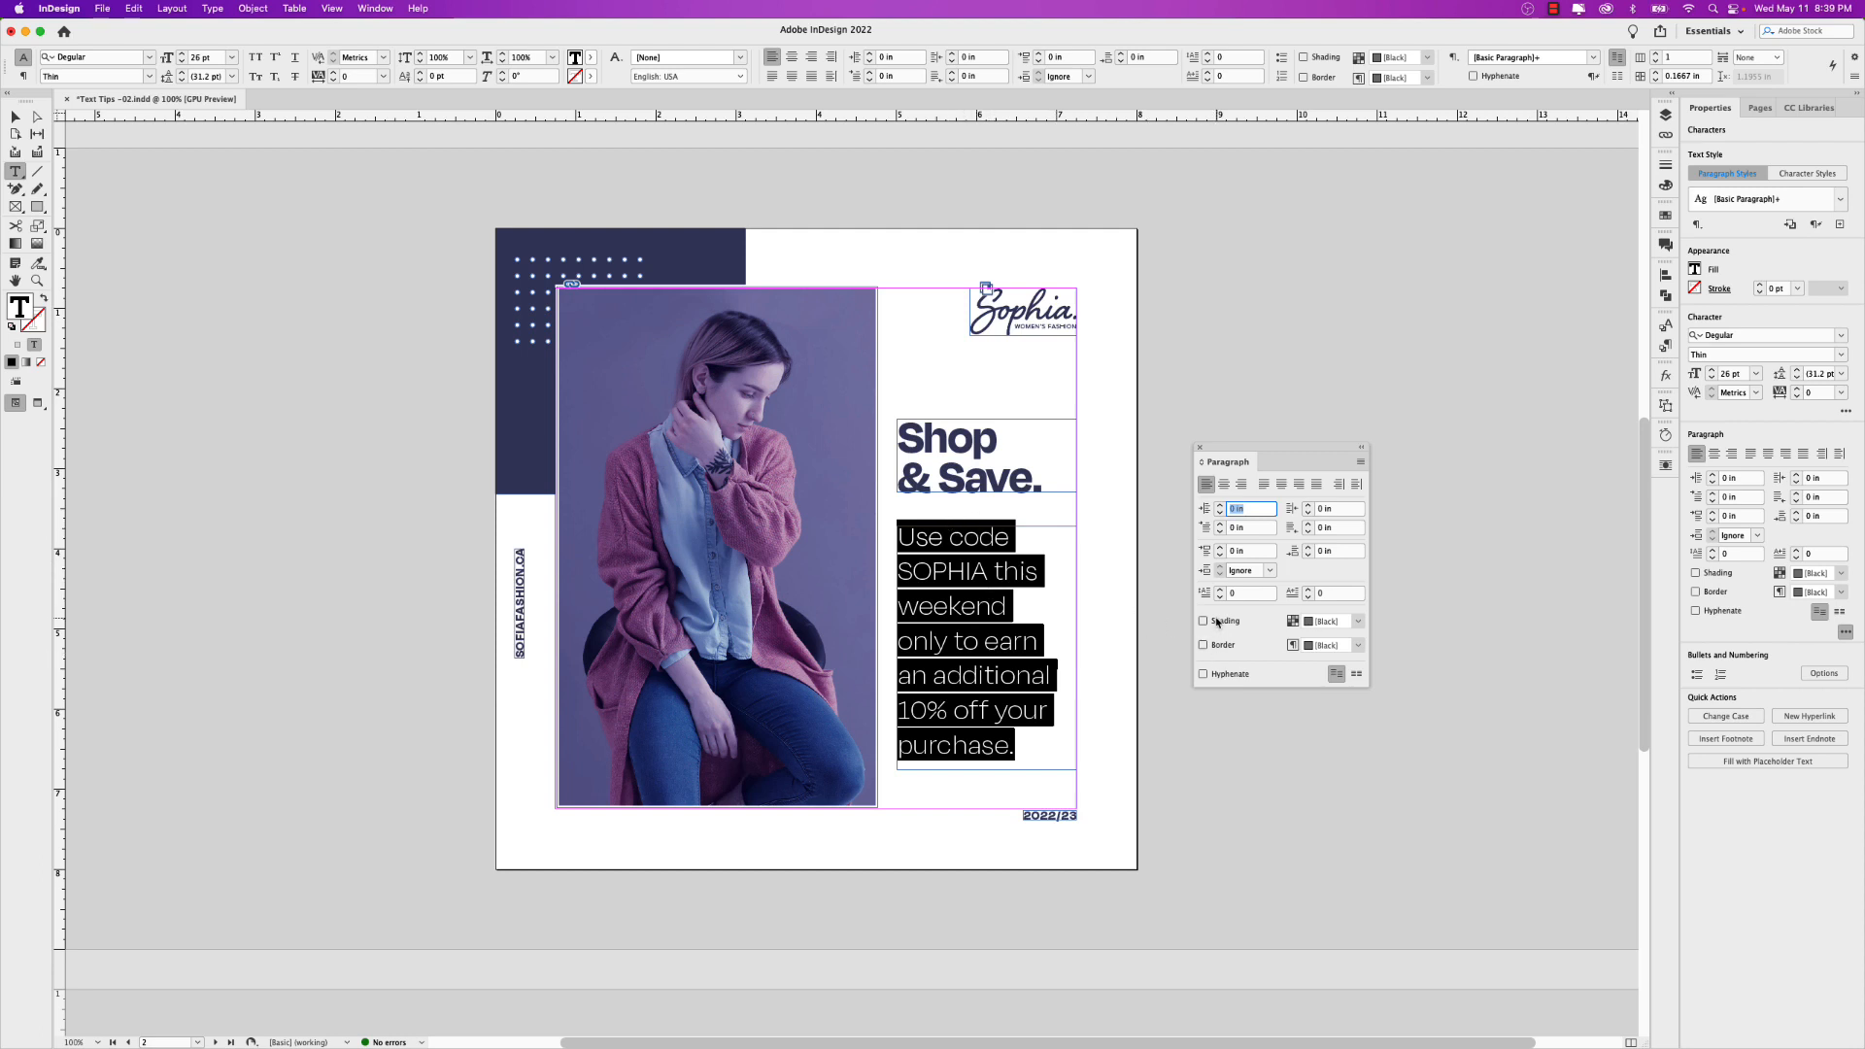
left_click_drag(1280, 448, 1282, 402)
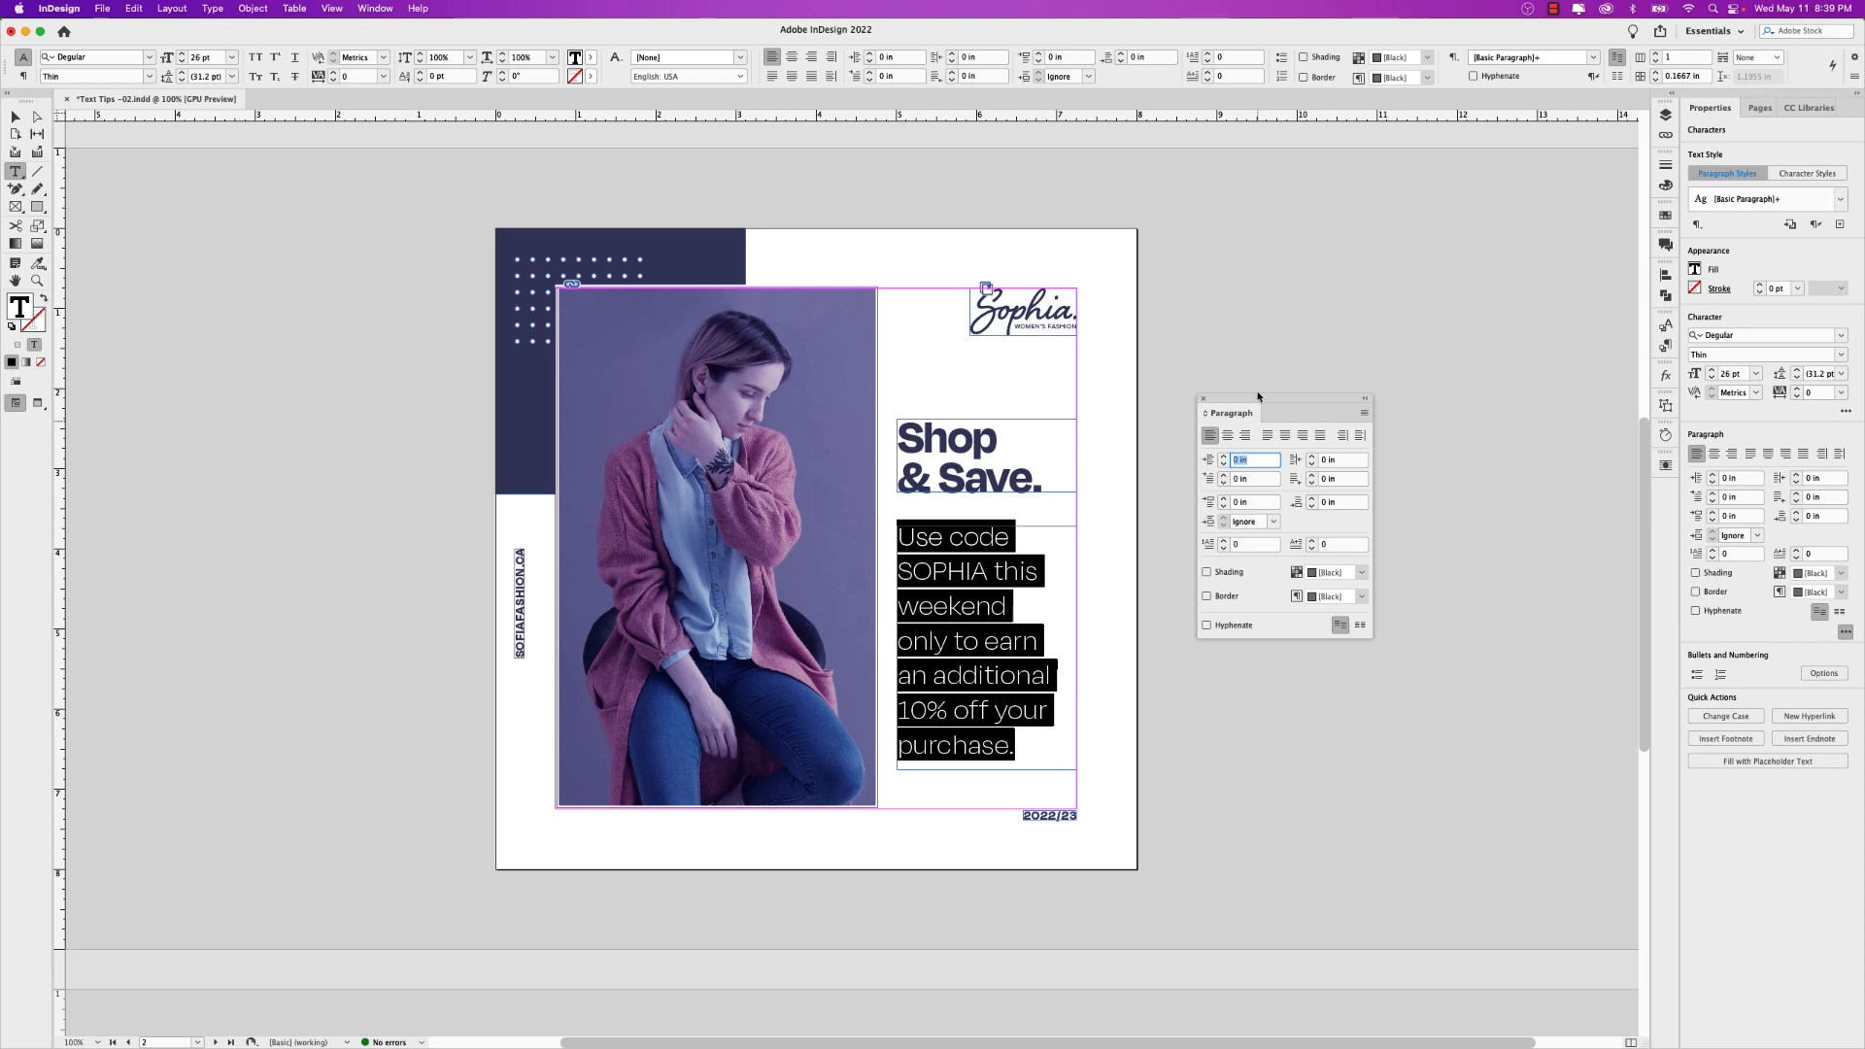
left_click(1363, 415)
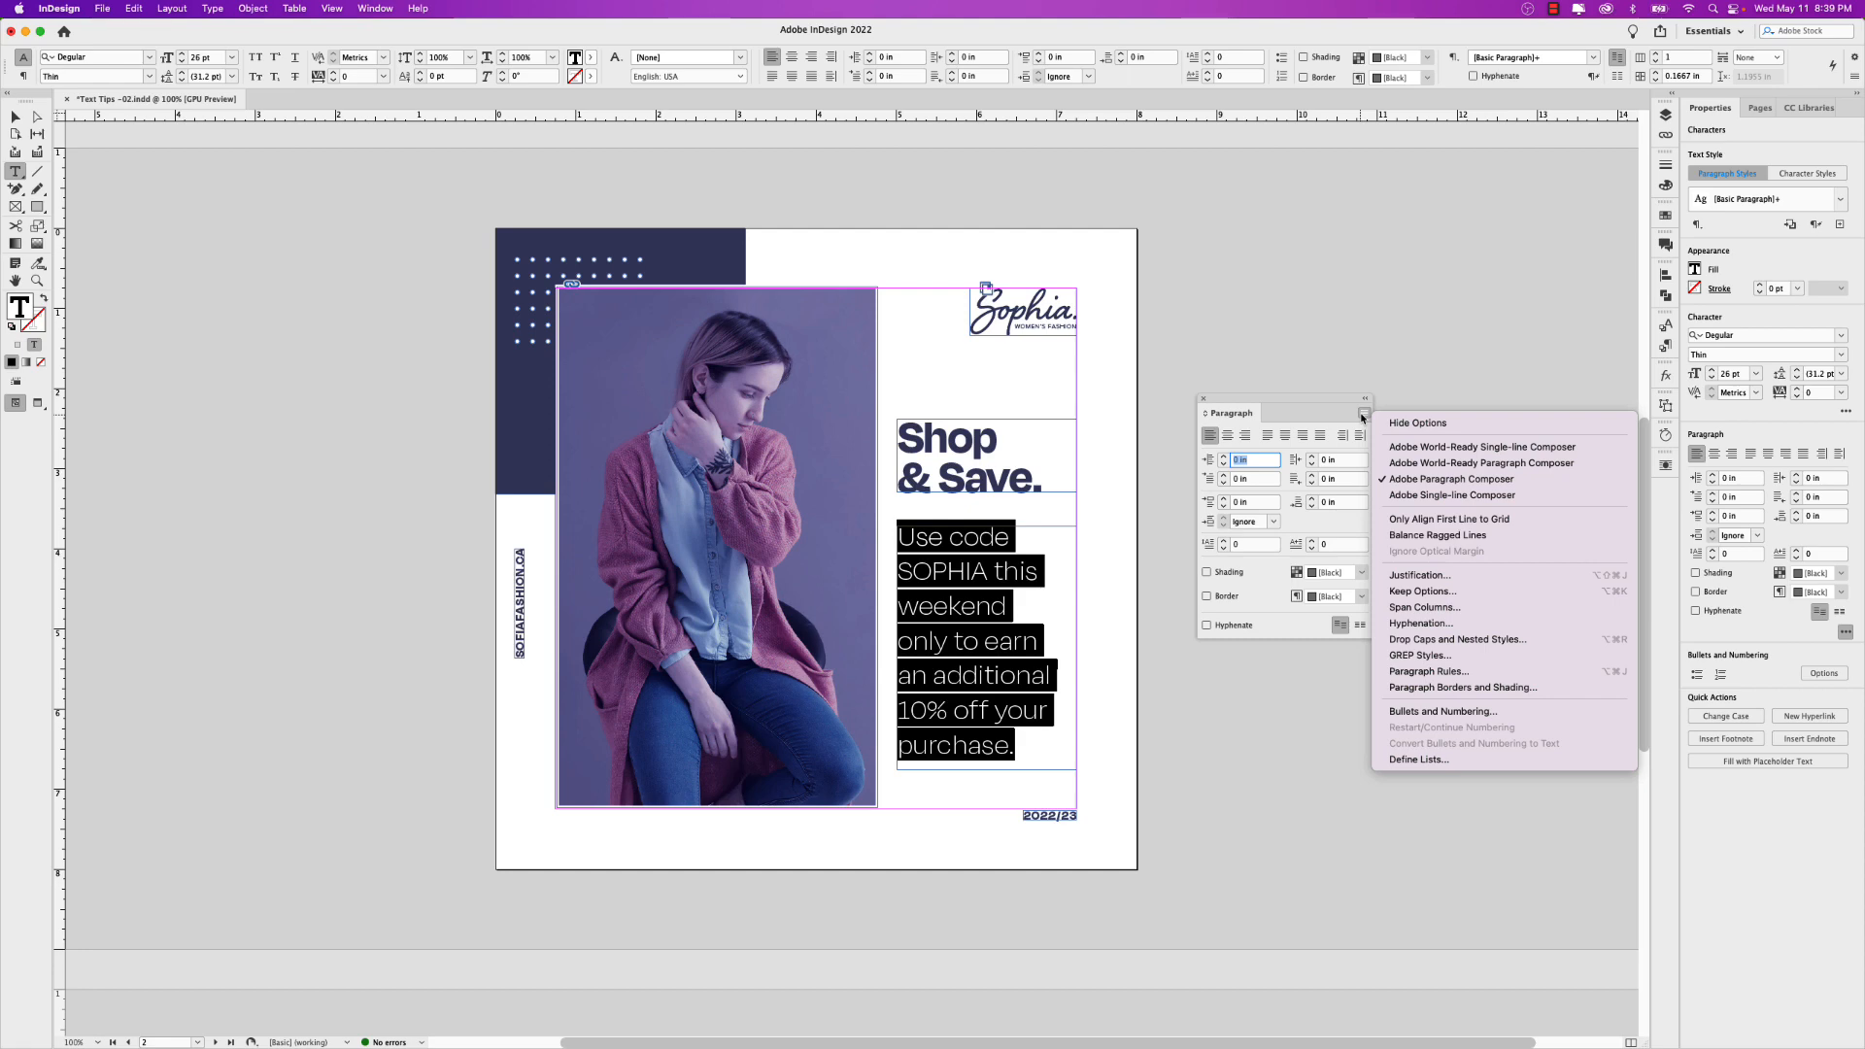
left_click(1203, 398)
left_click(1202, 398)
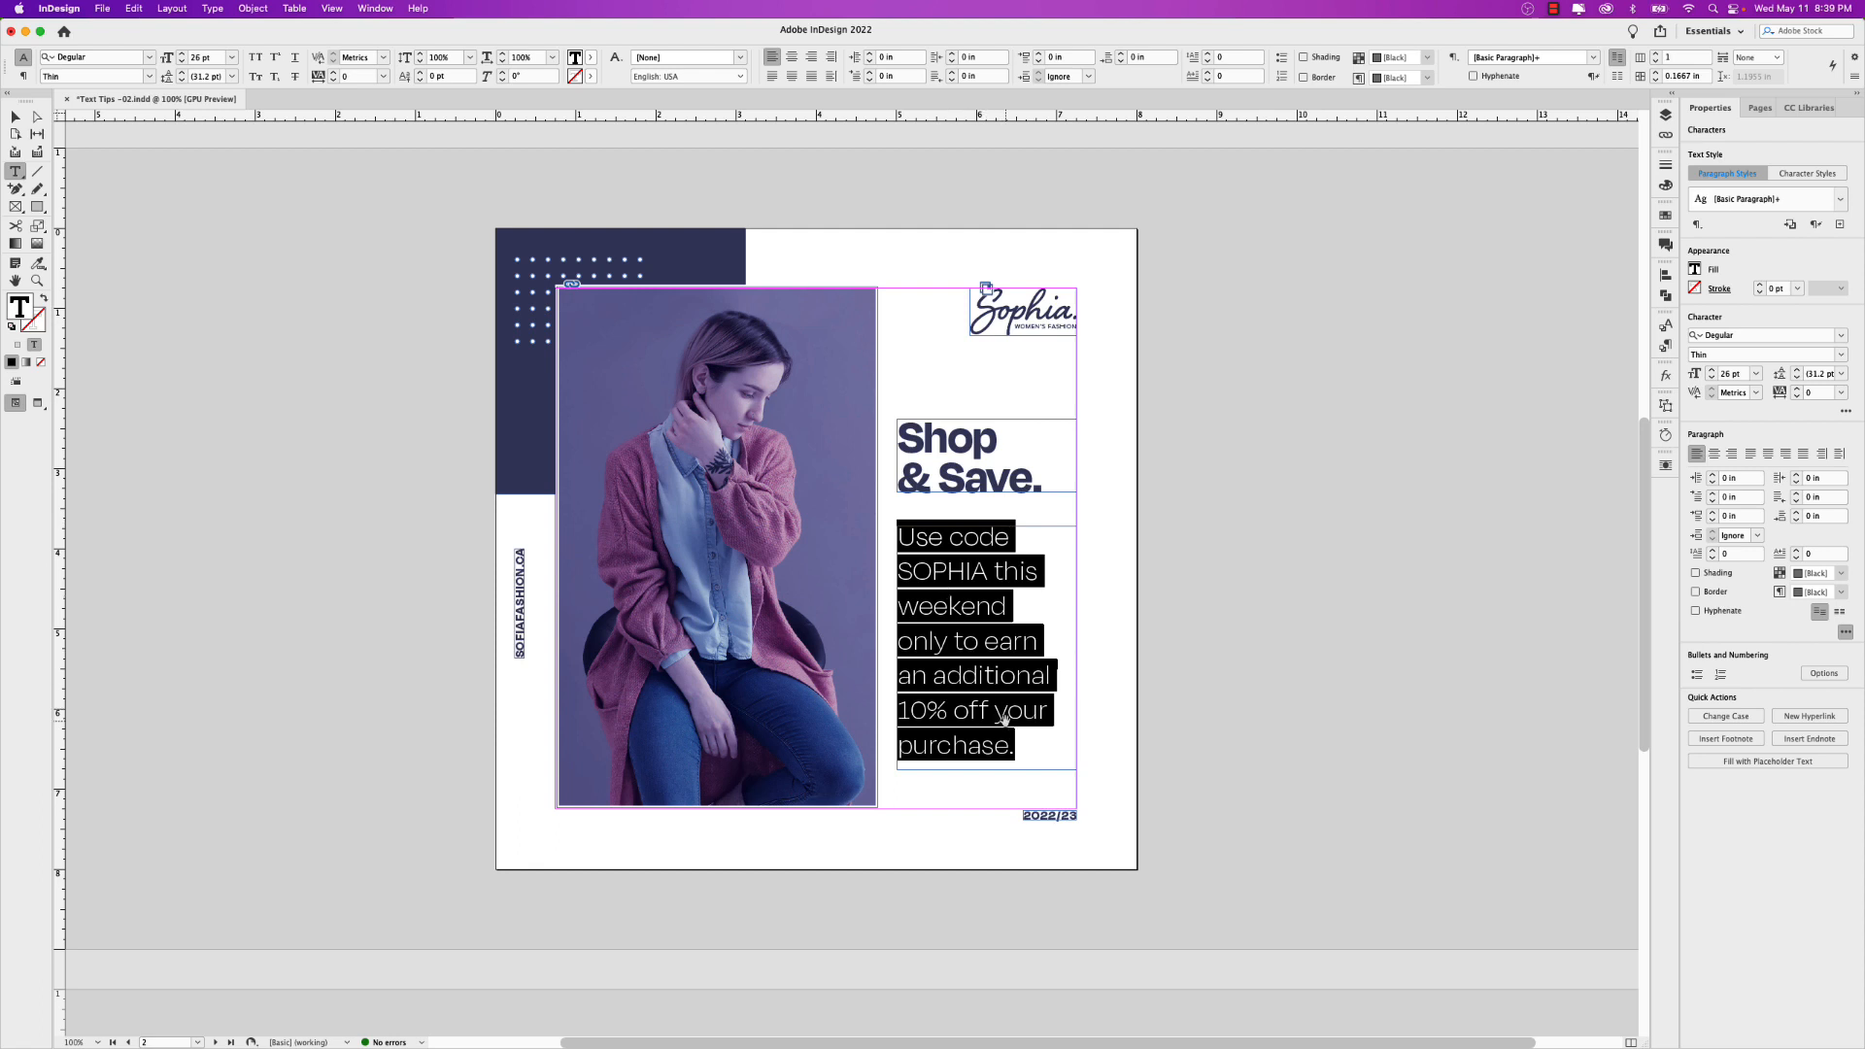
Tighten the leading of the promo paragraph to 27 pt
key("alt+Up")
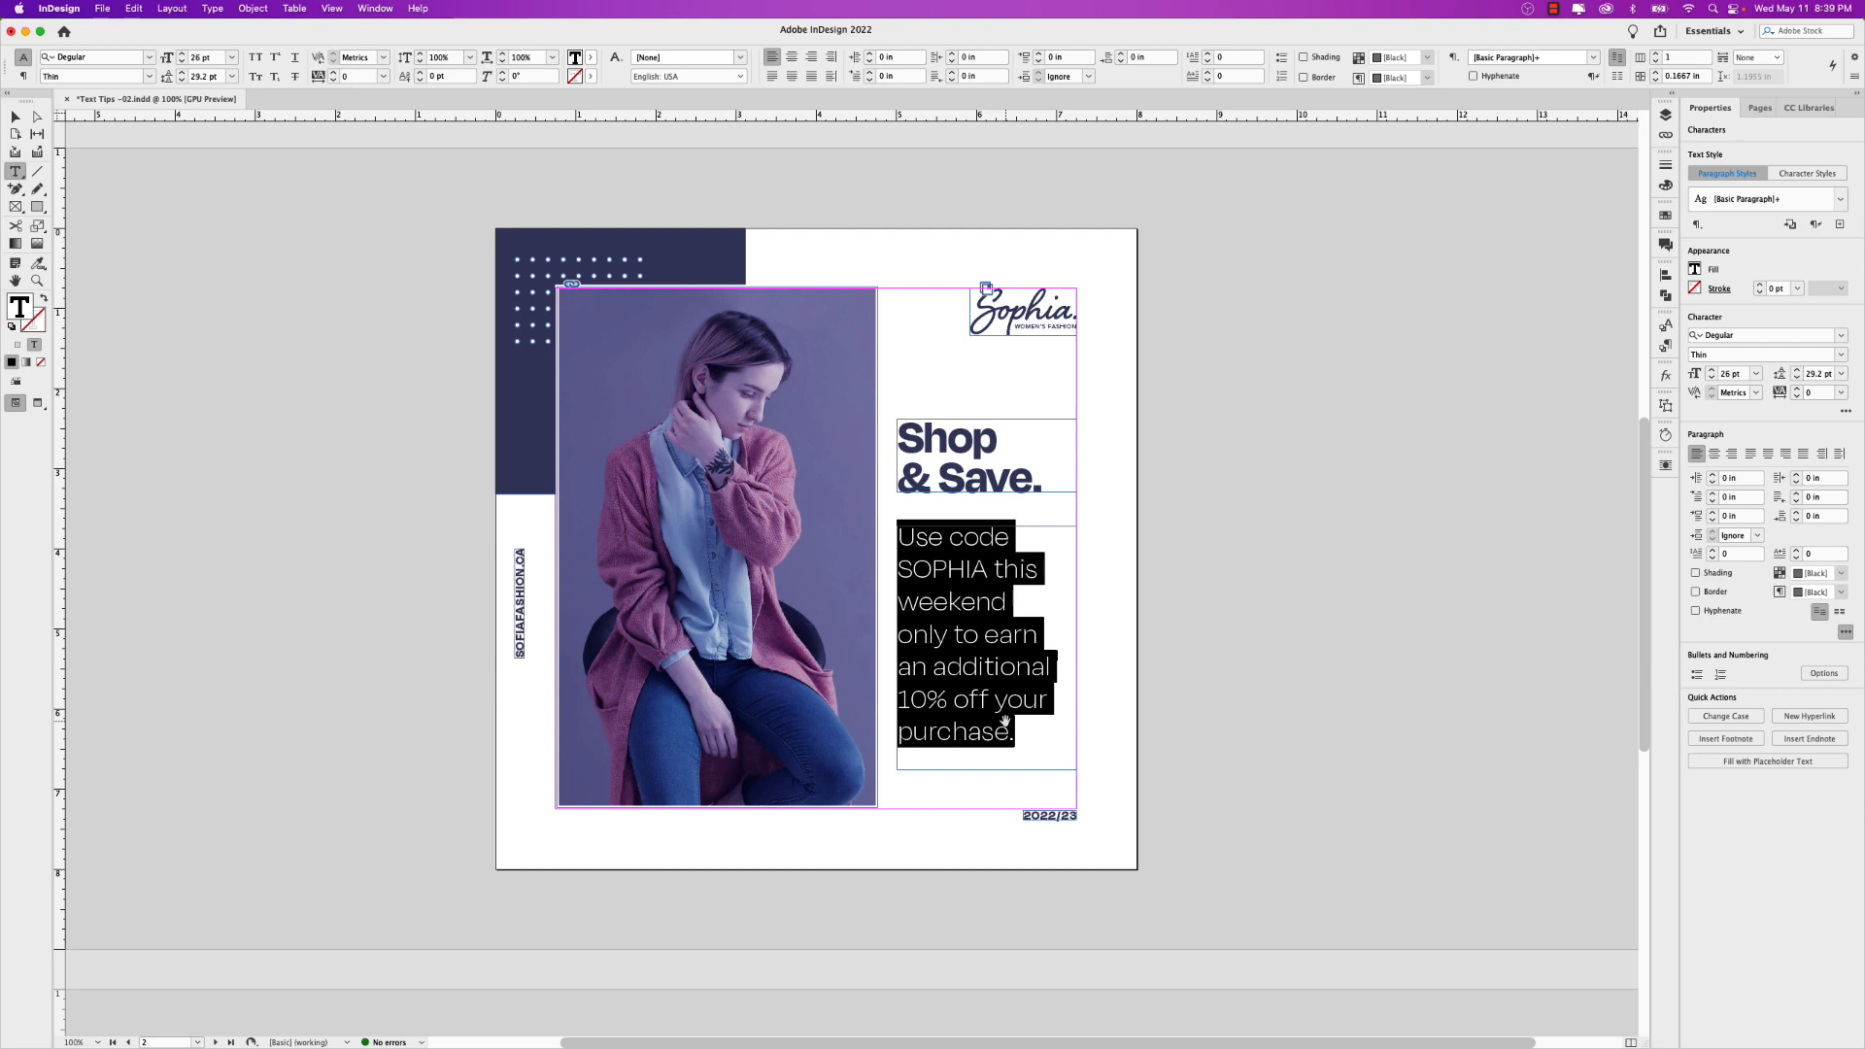
key("alt+Up")
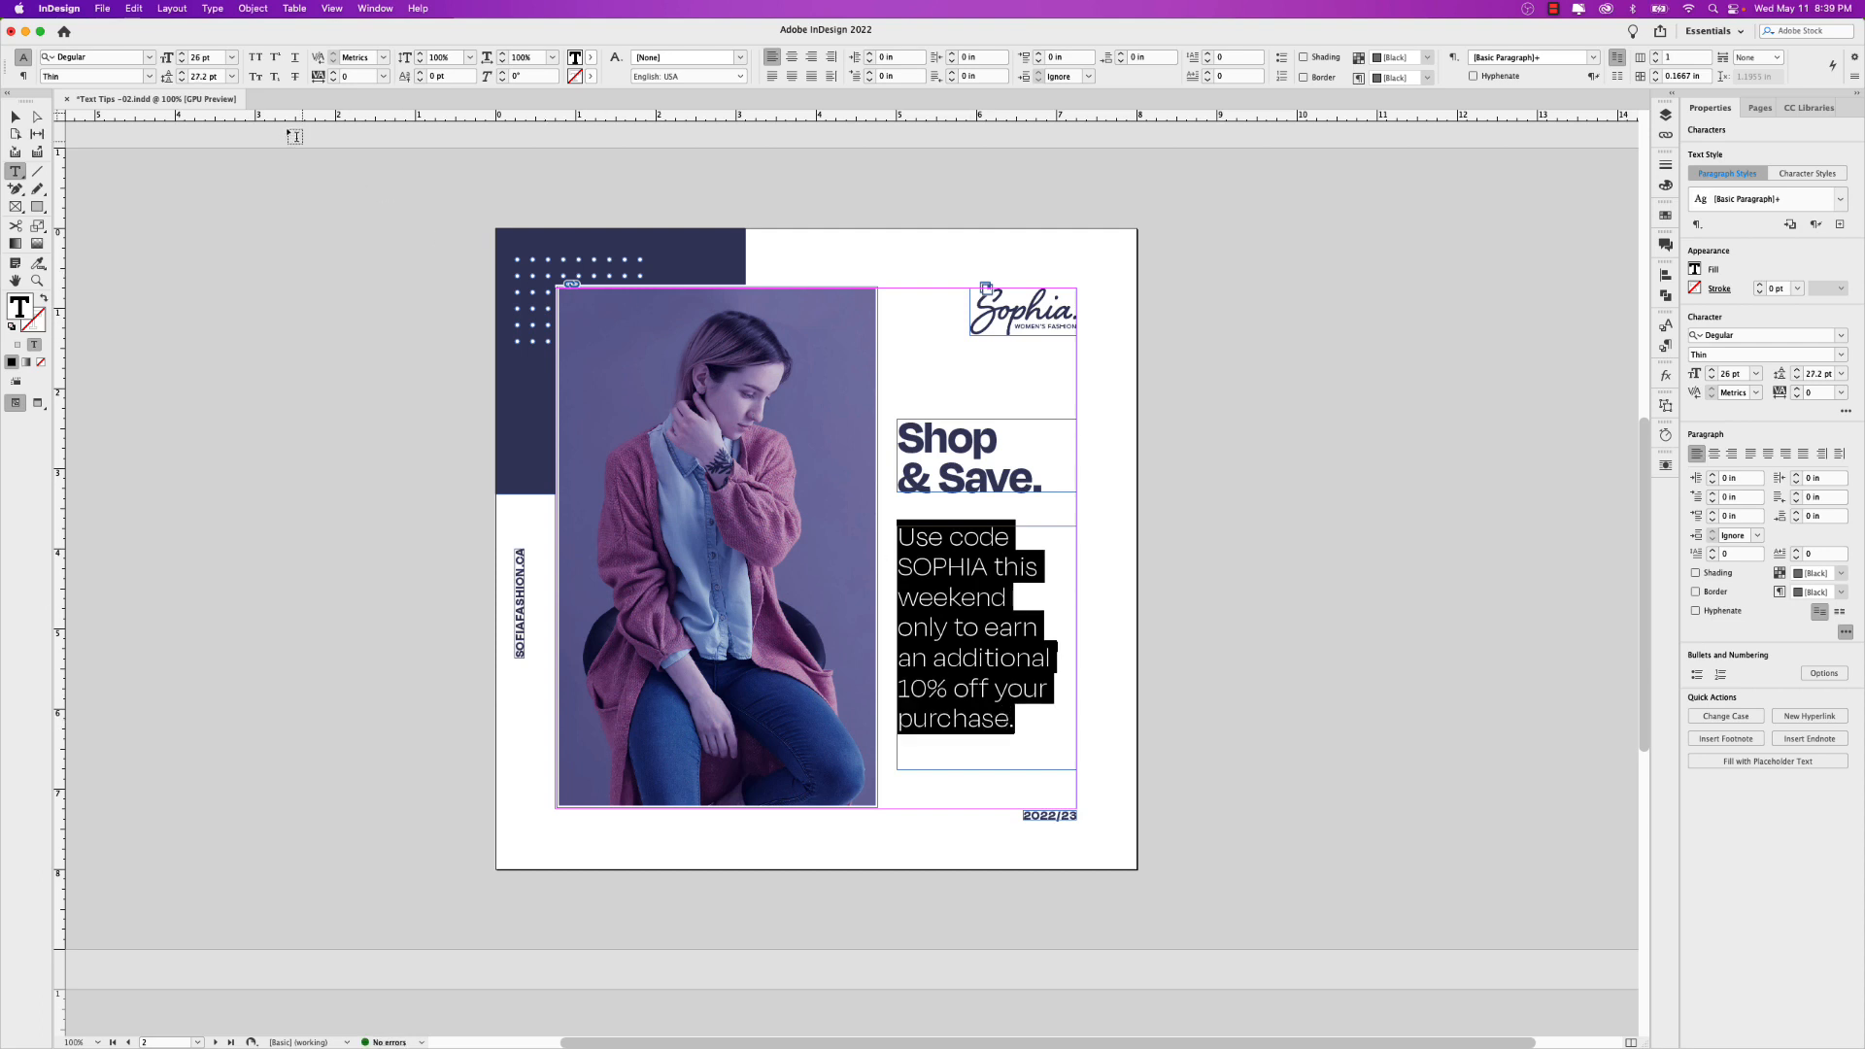
left_click(181, 80)
left_click(1033, 701)
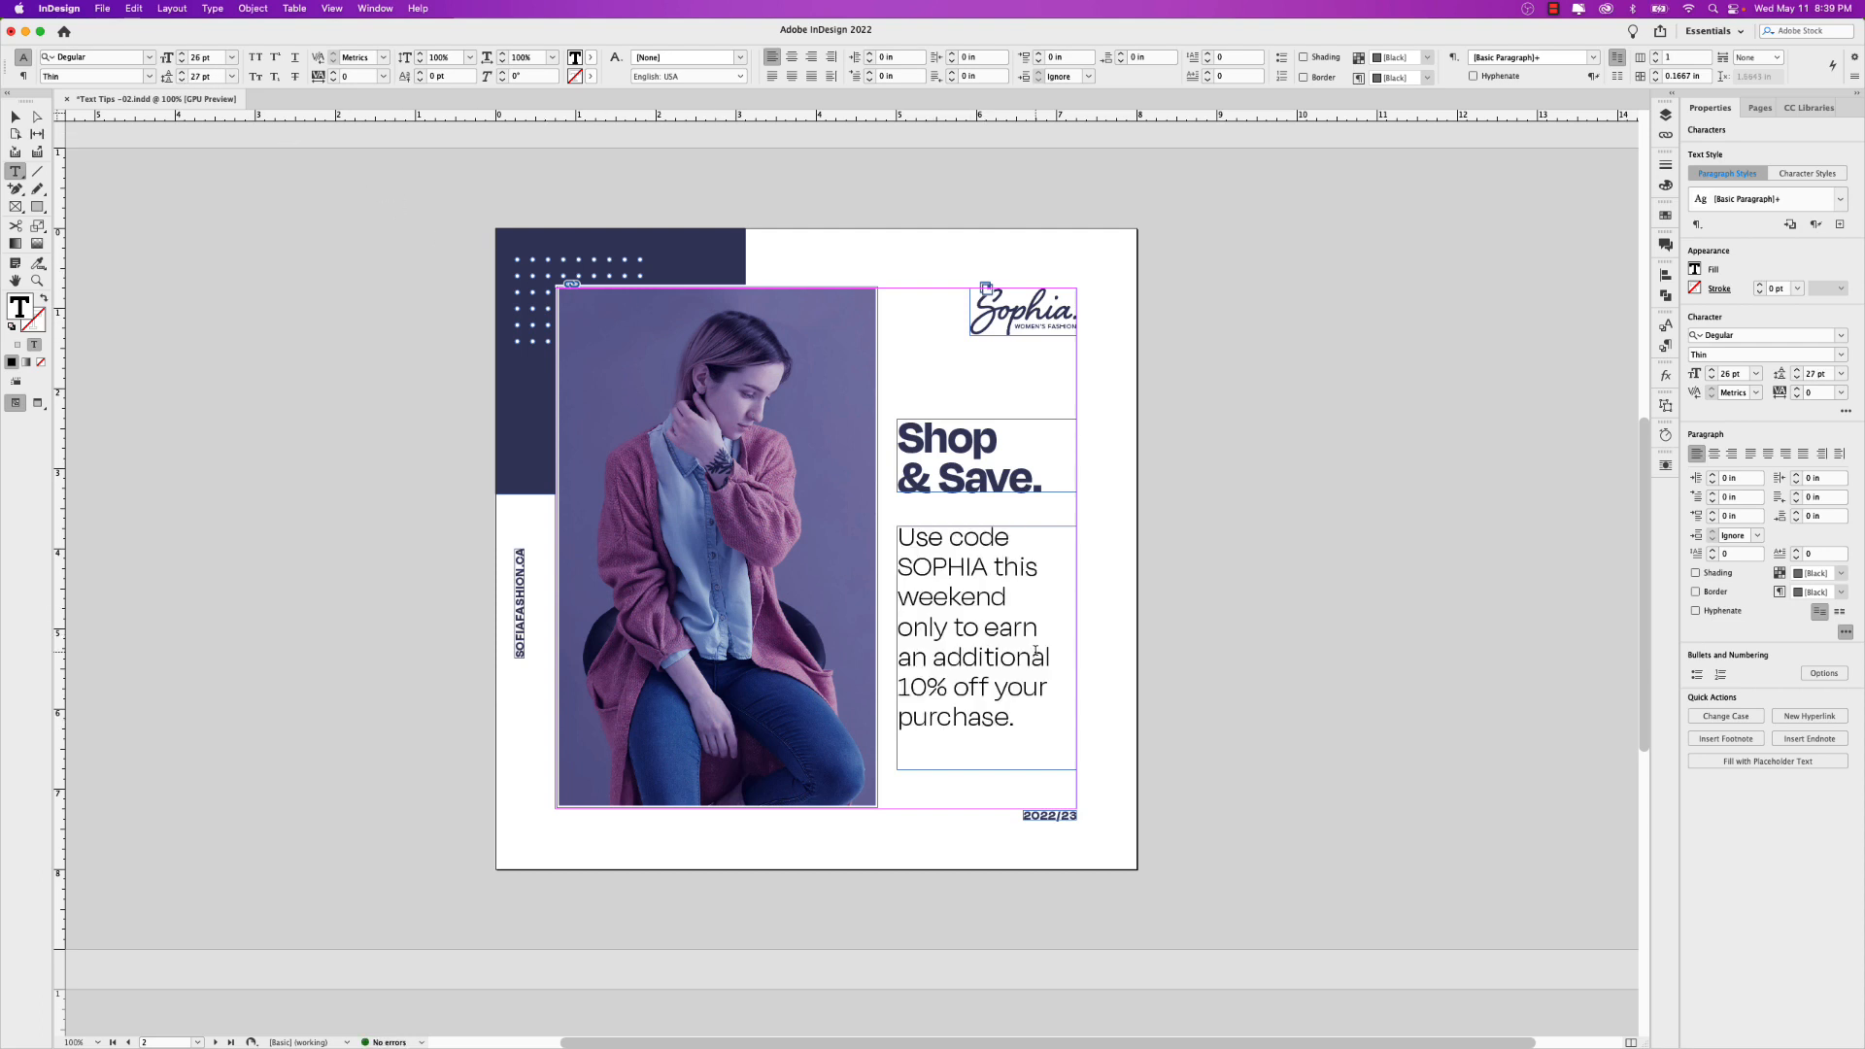
Color the whole promo paragraph with the dark blue C=55 M=46 Y=0 K=54 swatch
left_click_drag(1033, 729, 896, 537)
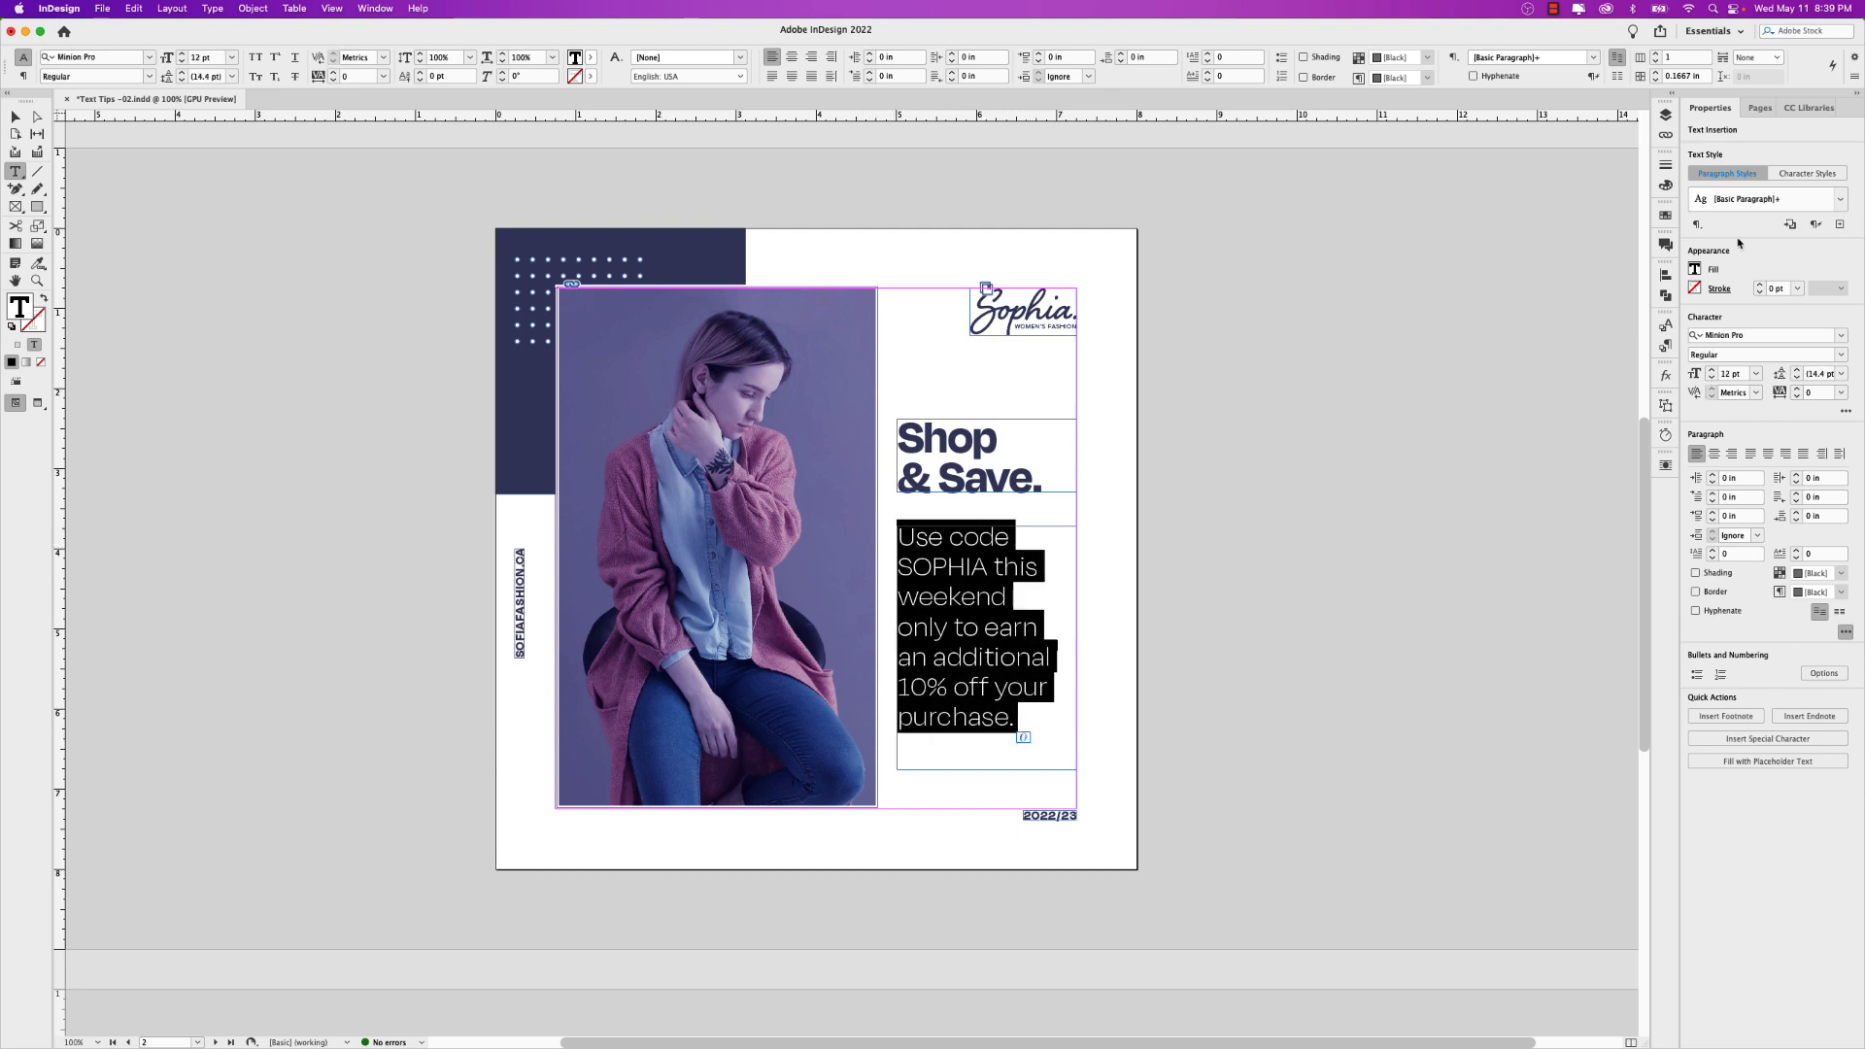
left_click(1665, 214)
left_click(1526, 357)
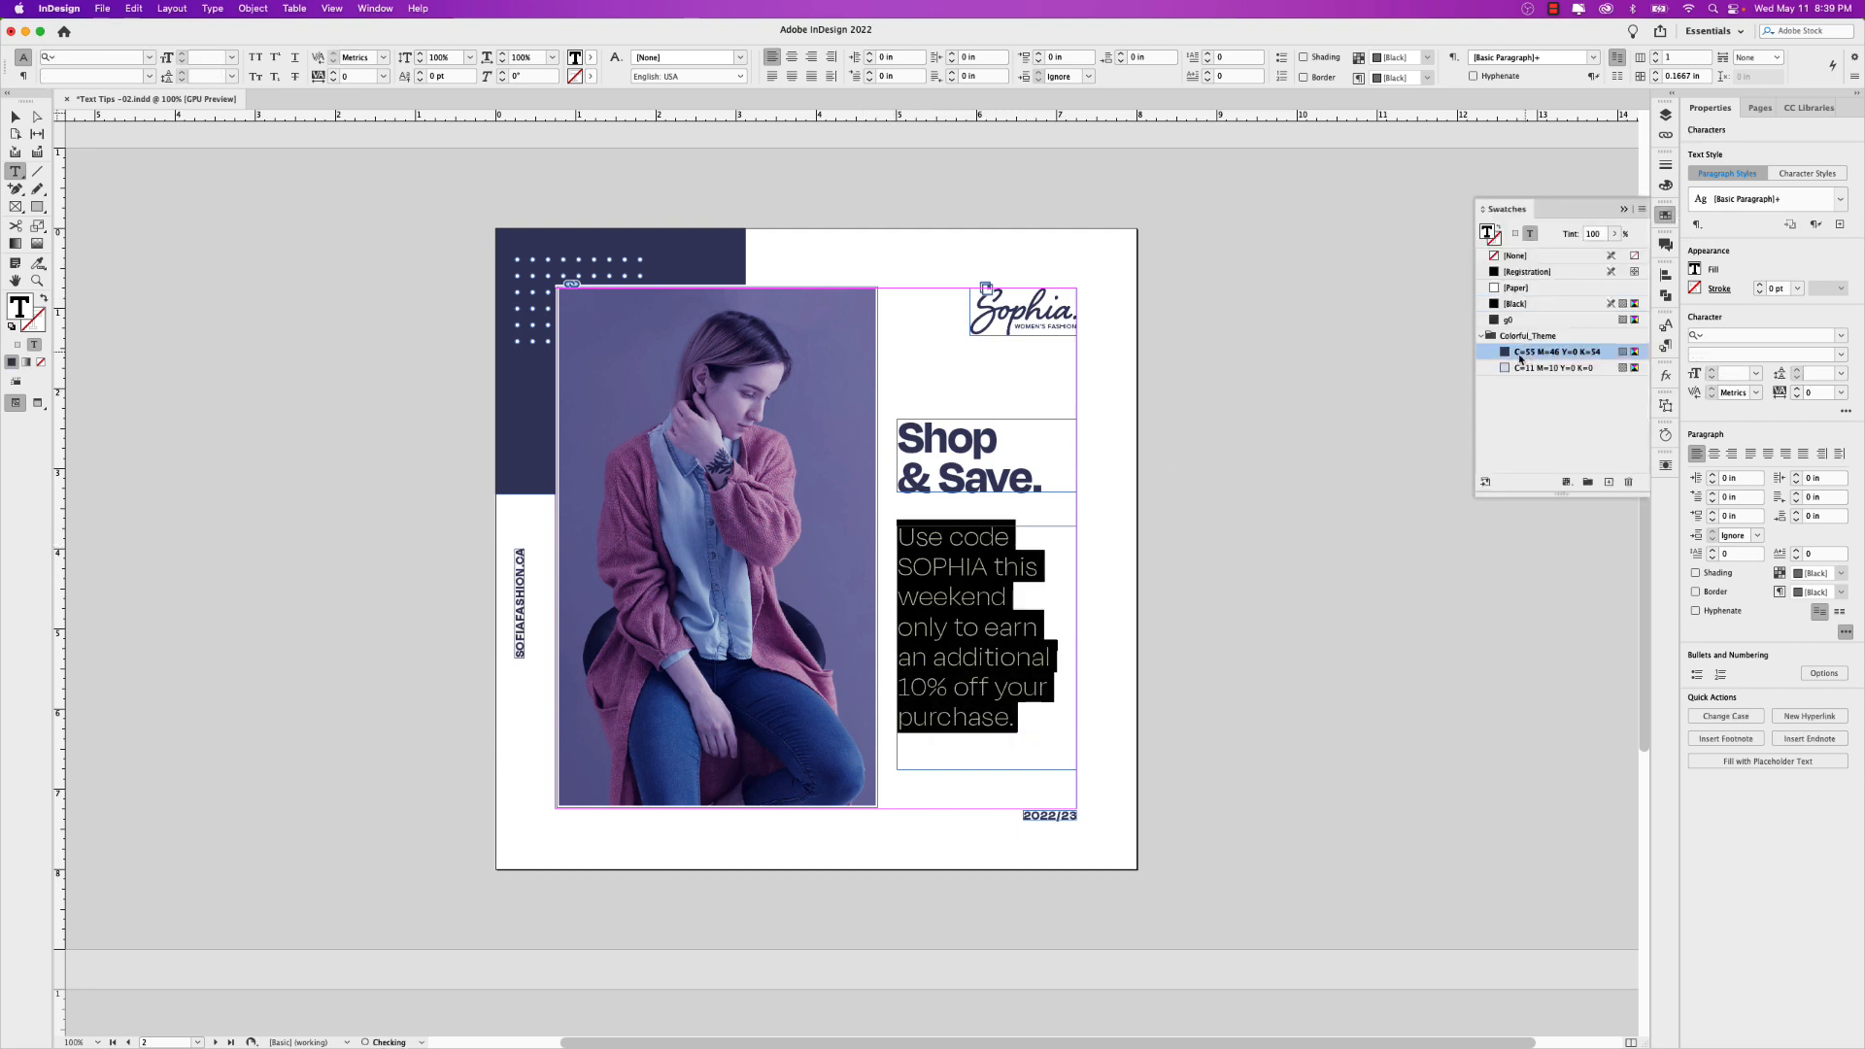
Fit the promo text frame's height to its text and move the frame slightly lower beneath "Shop & Save."
left_click(17, 118)
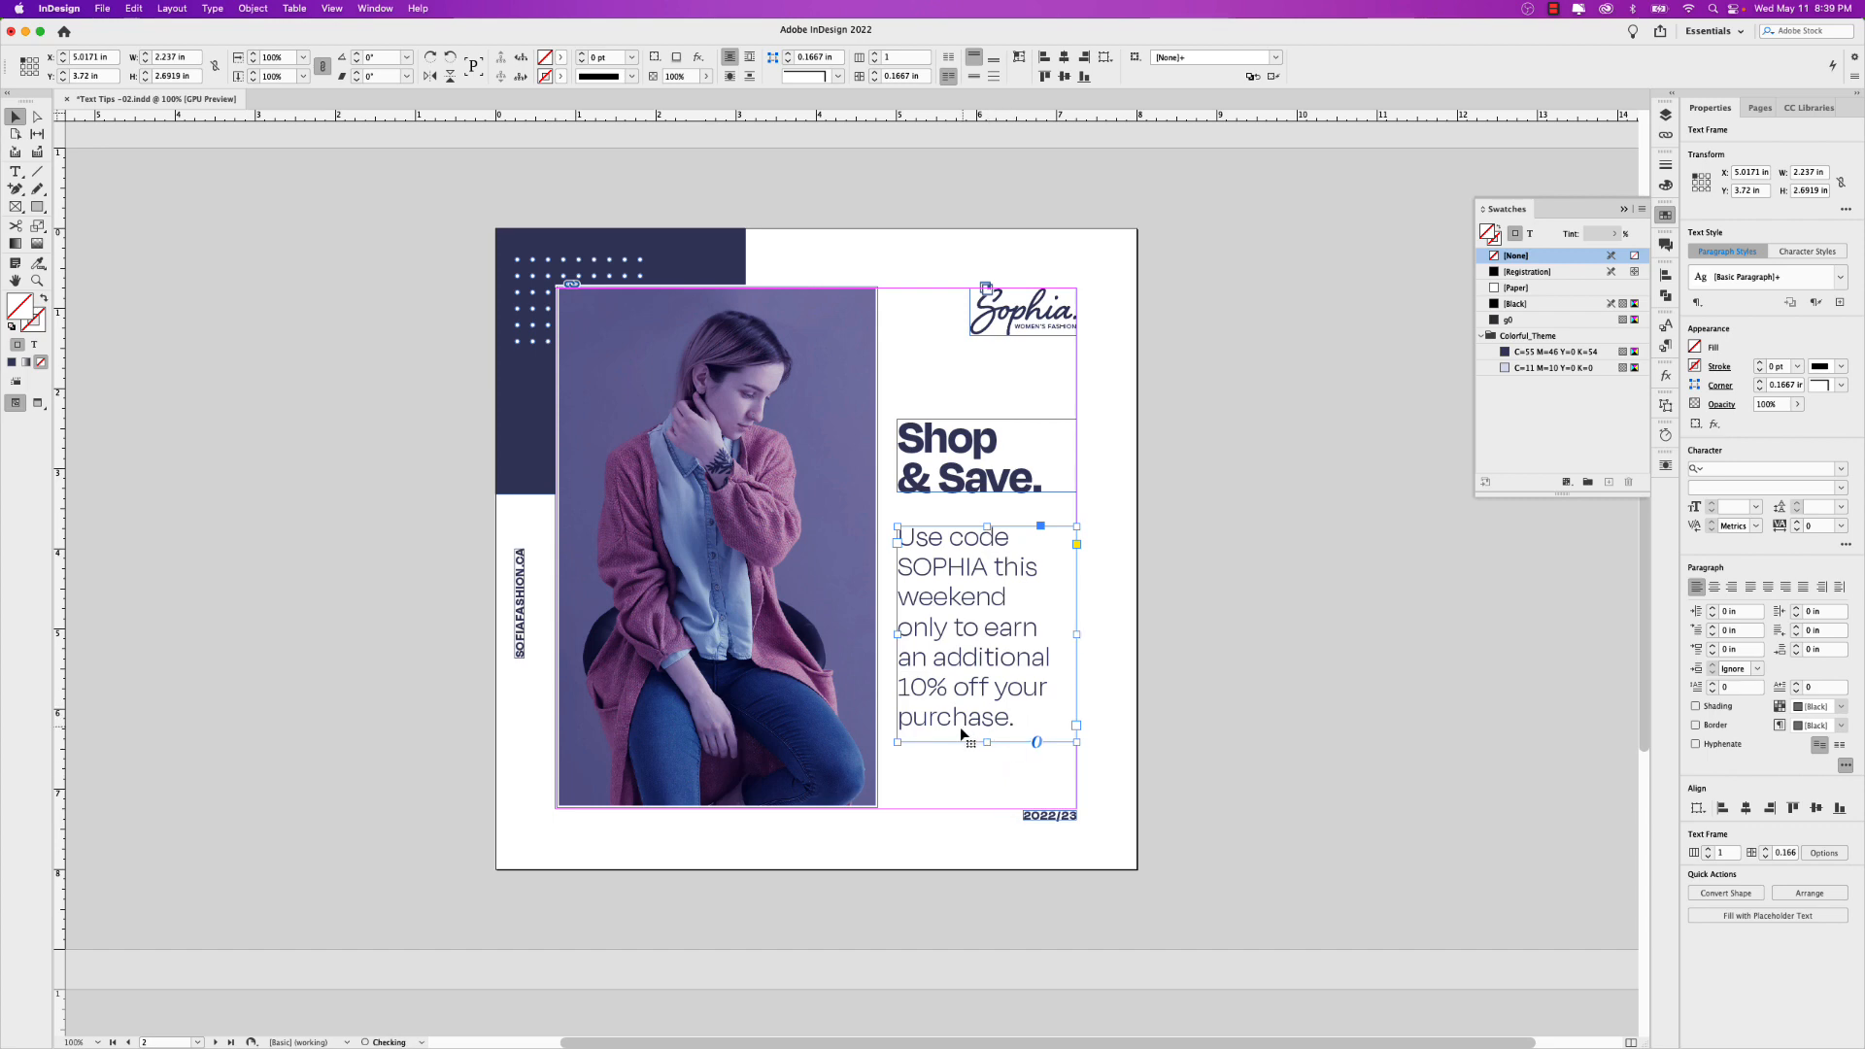
double_click(964, 734)
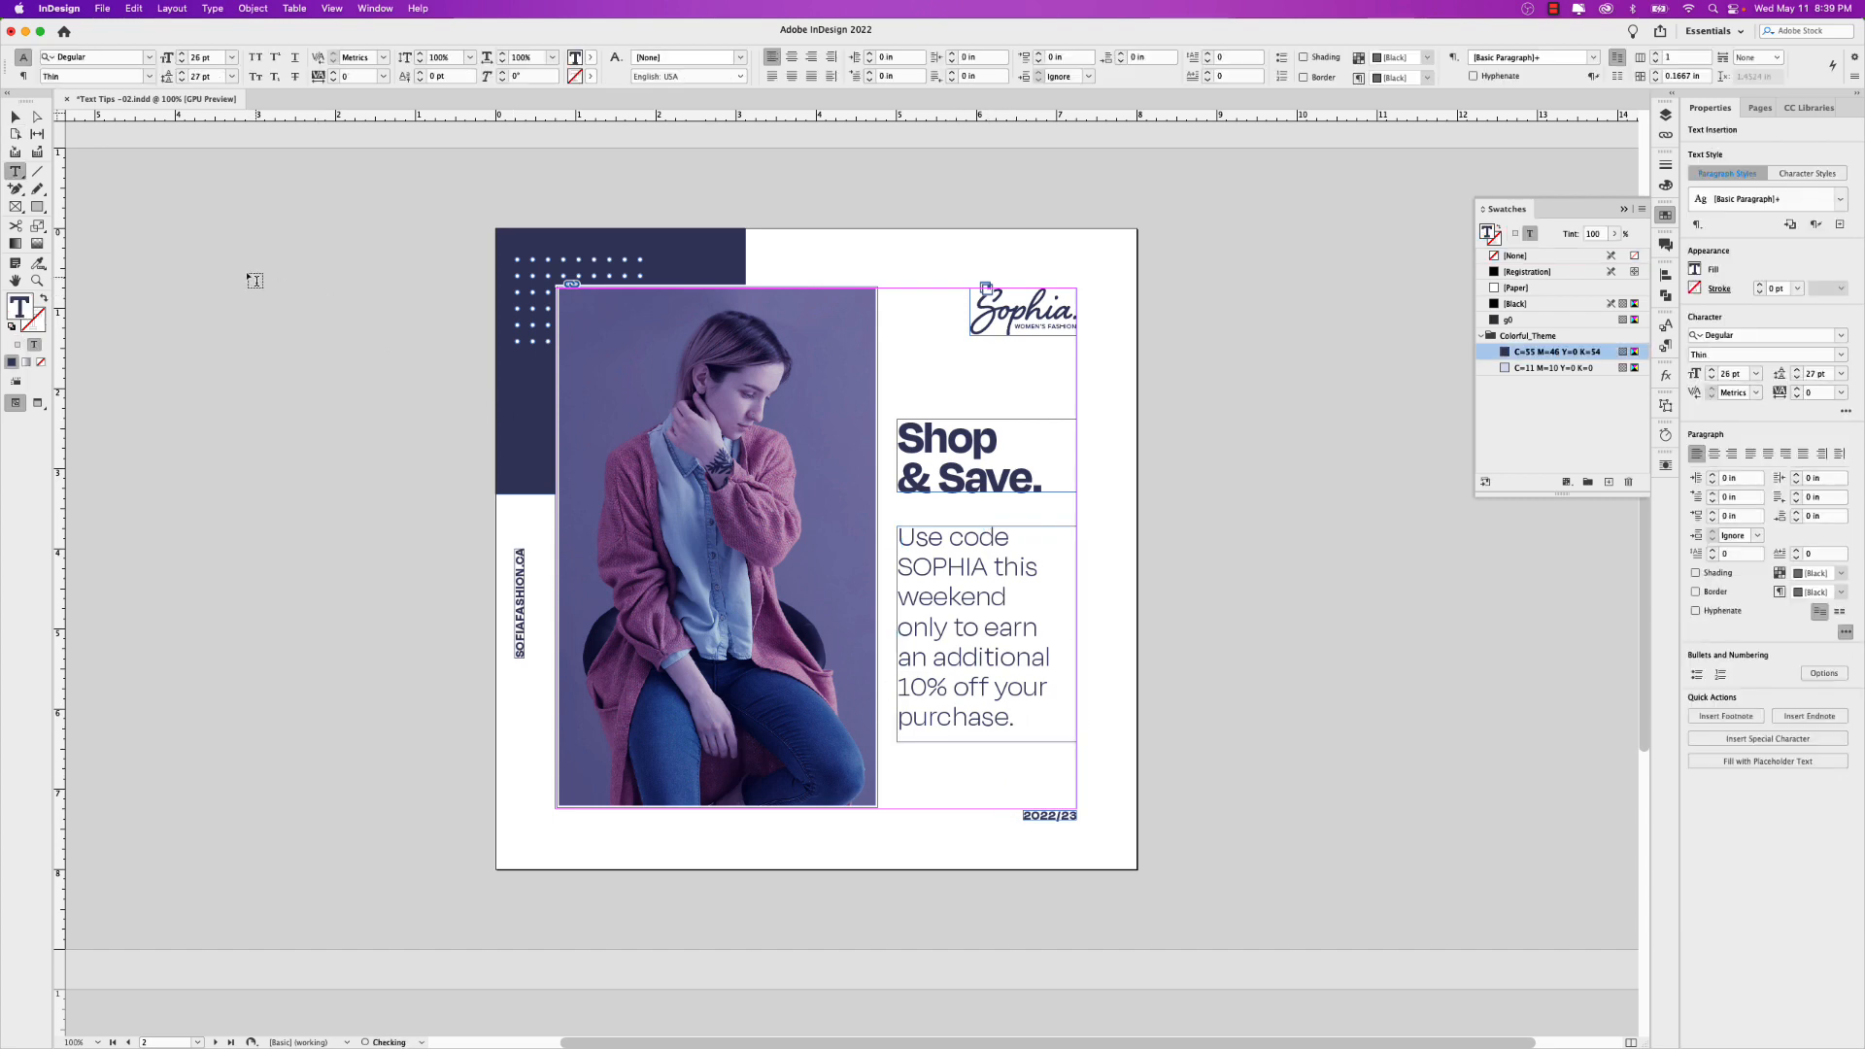
left_click(16, 117)
left_click_drag(1022, 594, 1022, 612)
left_click(1103, 606)
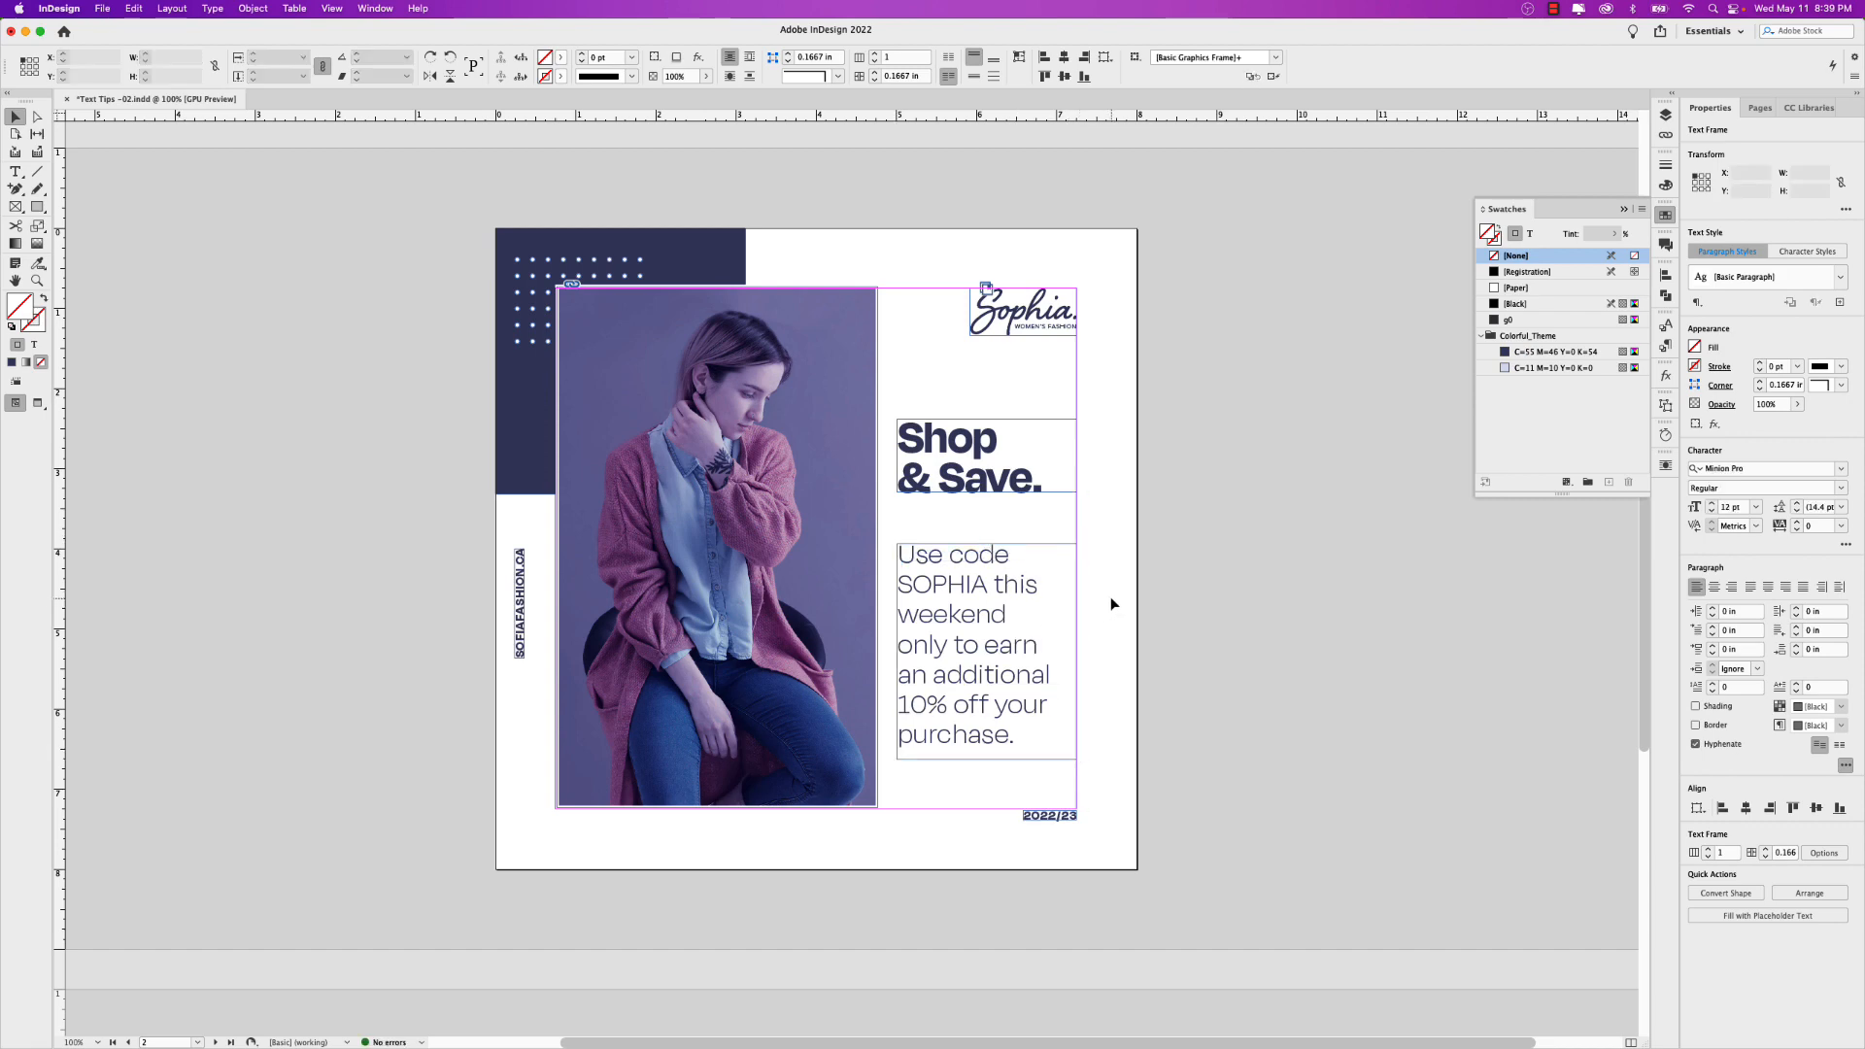
Turn on a paragraph rule above the promo paragraph, keeping the text visible beside the settings
double_click(901, 559)
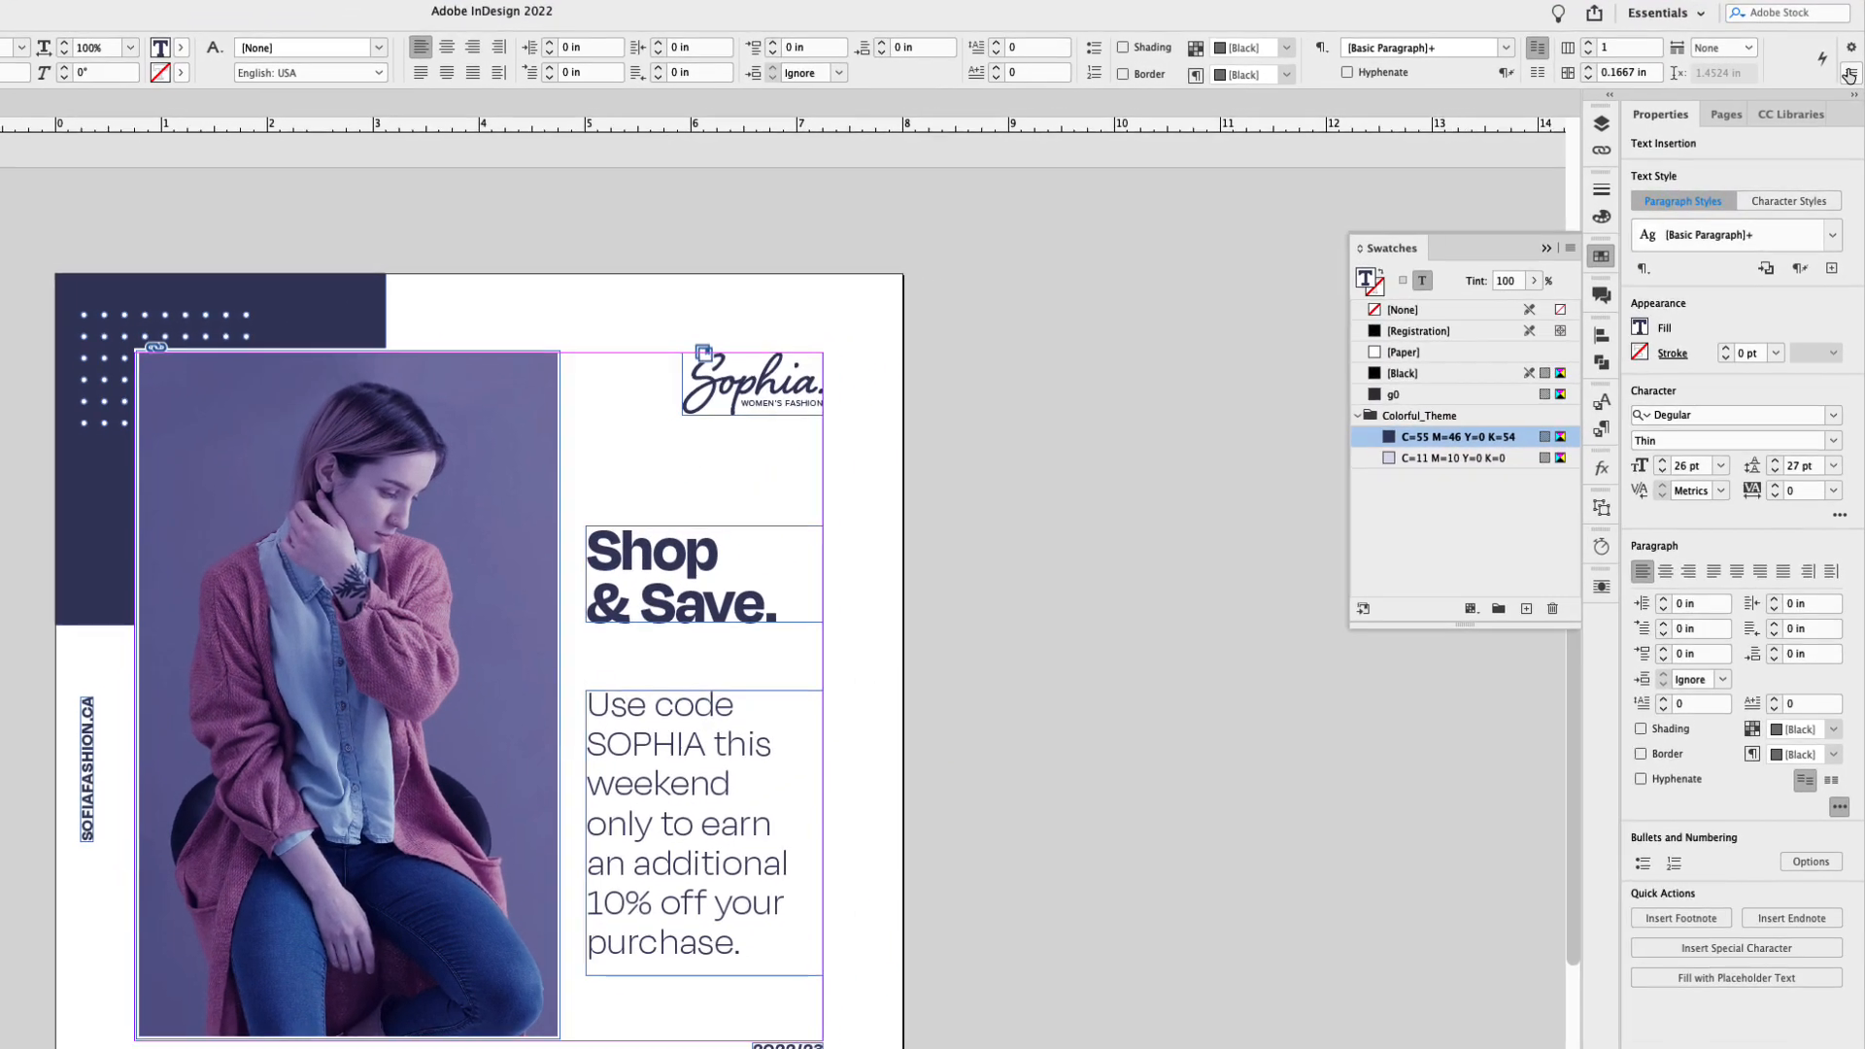
left_click(1855, 75)
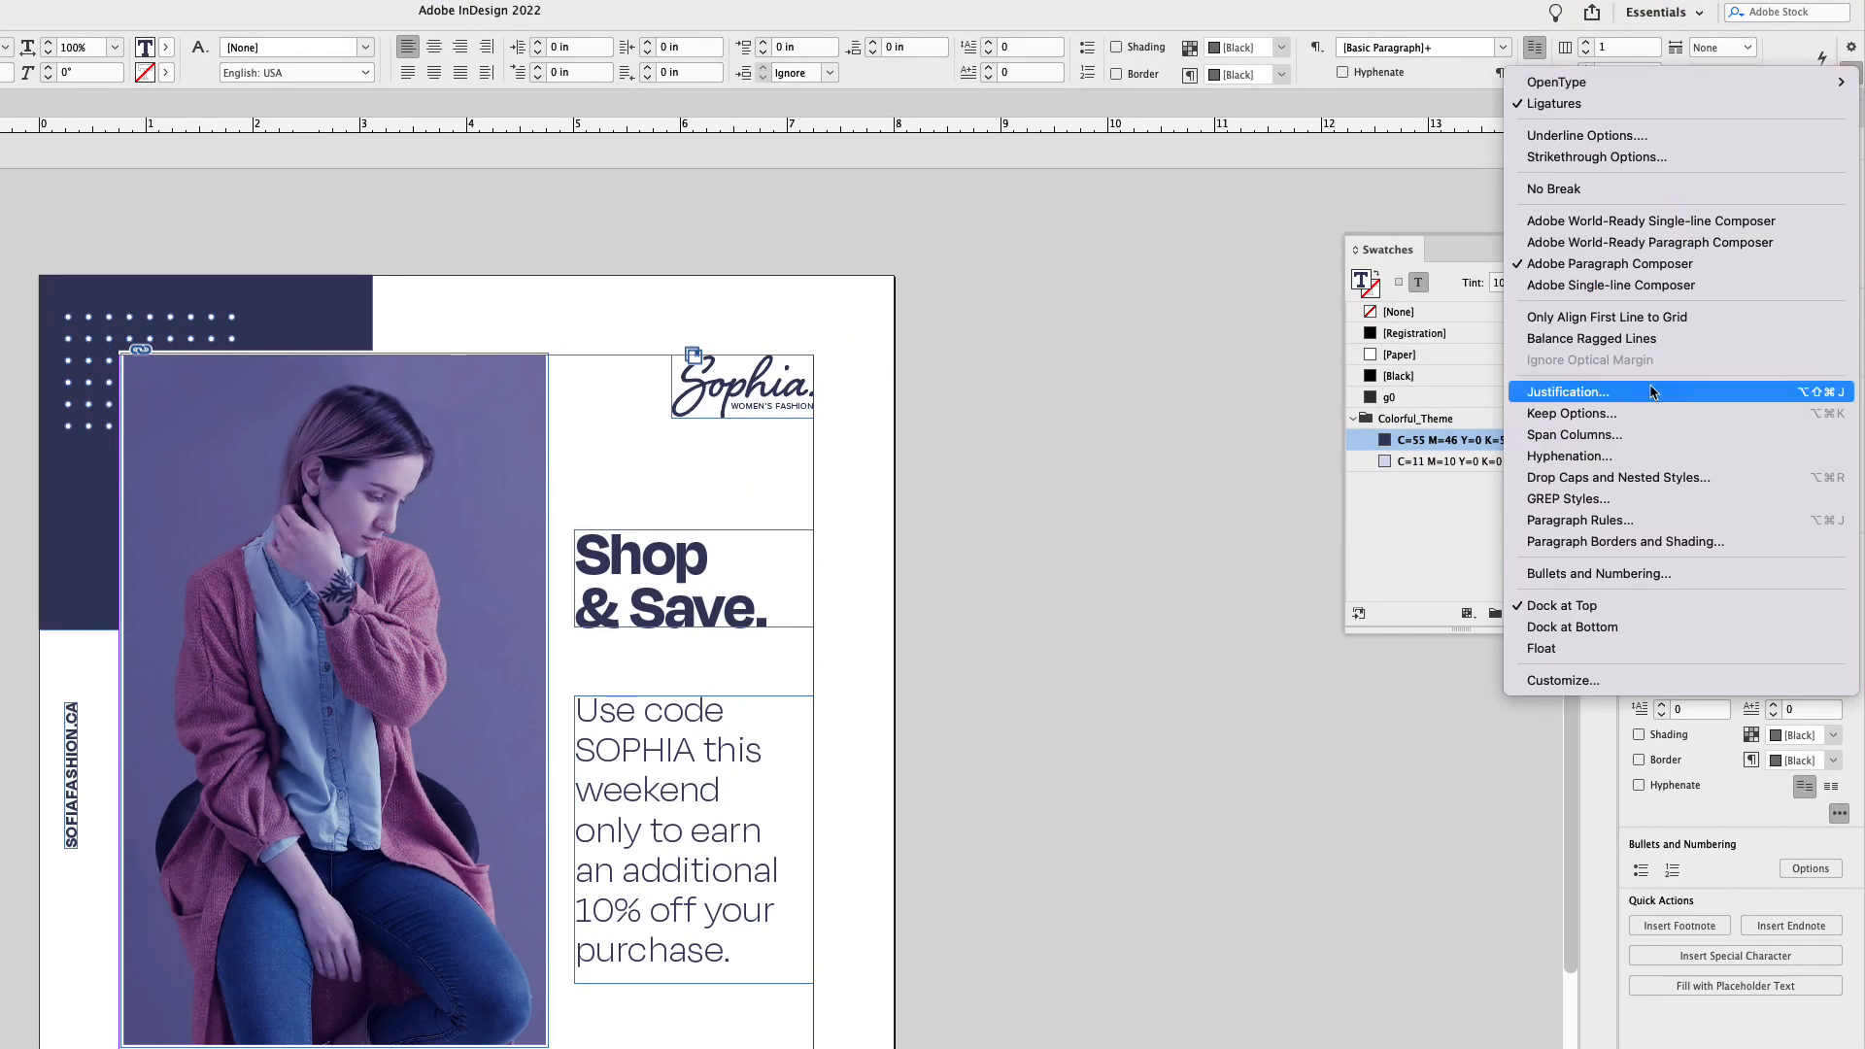
left_click(1647, 530)
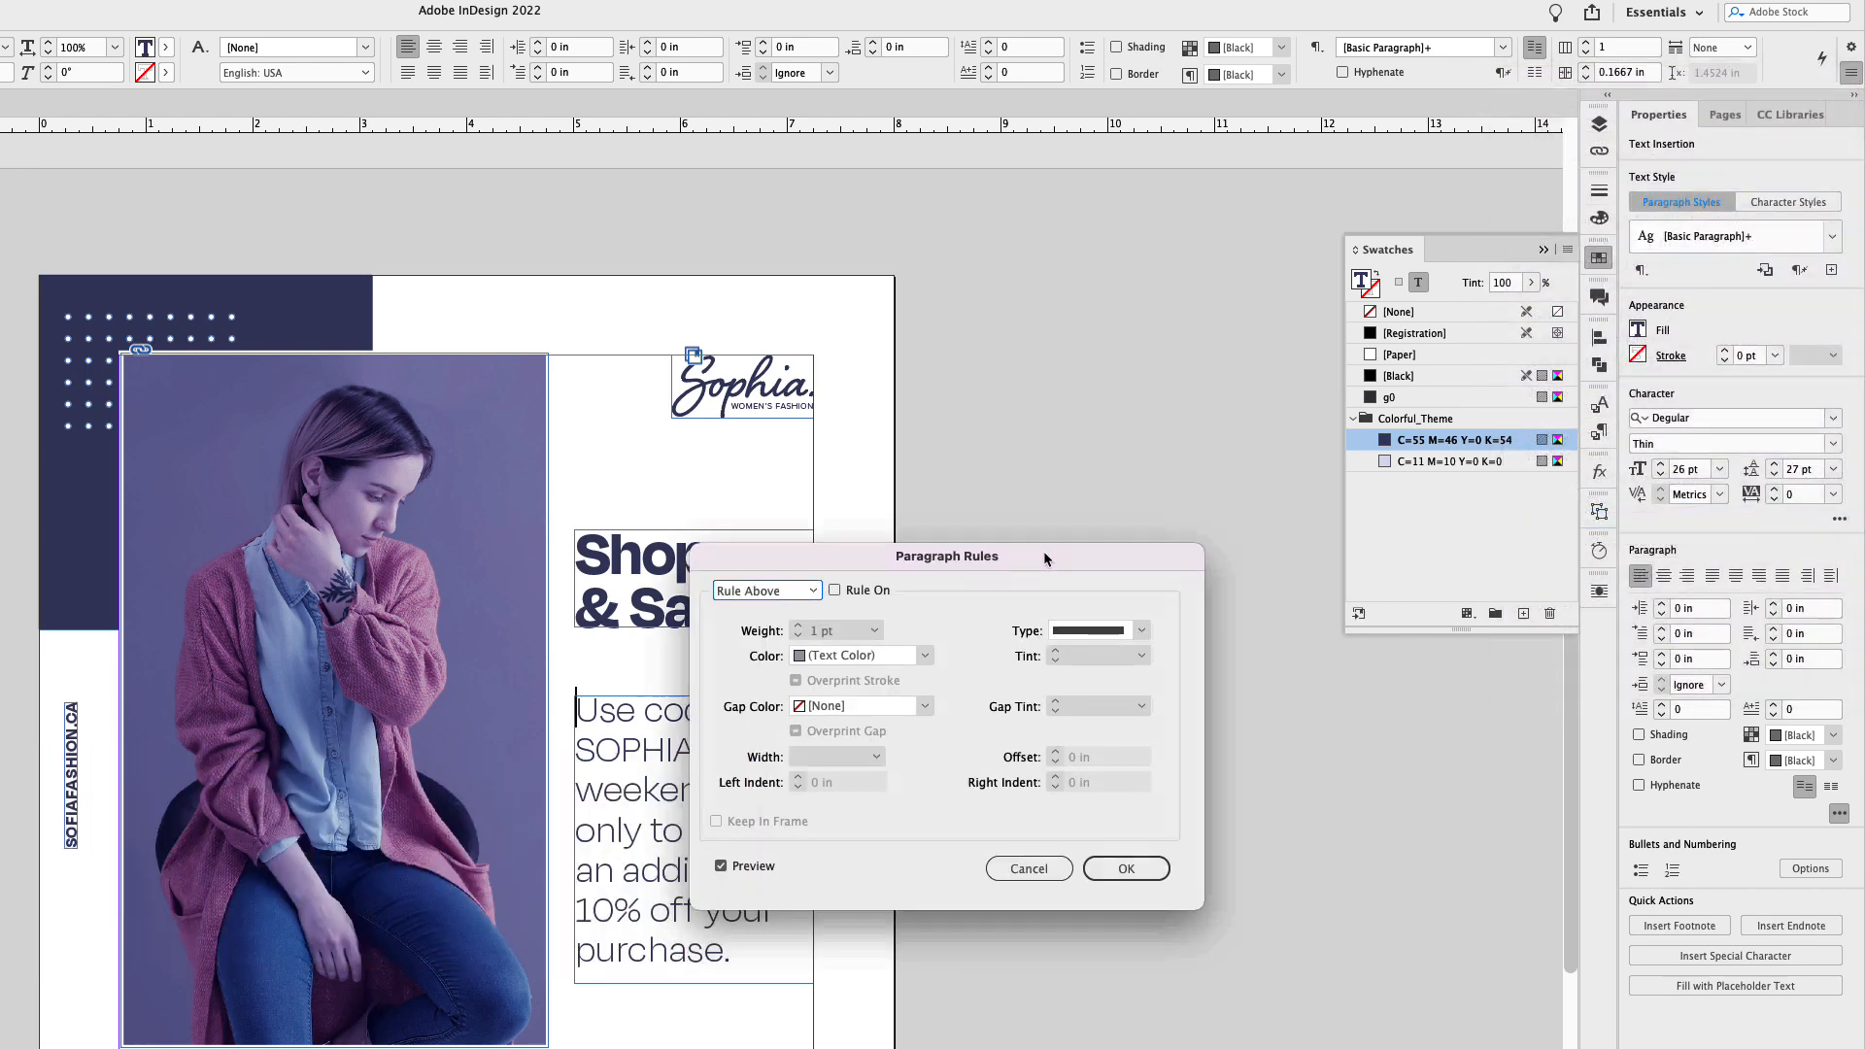
left_click_drag(1043, 551, 1224, 440)
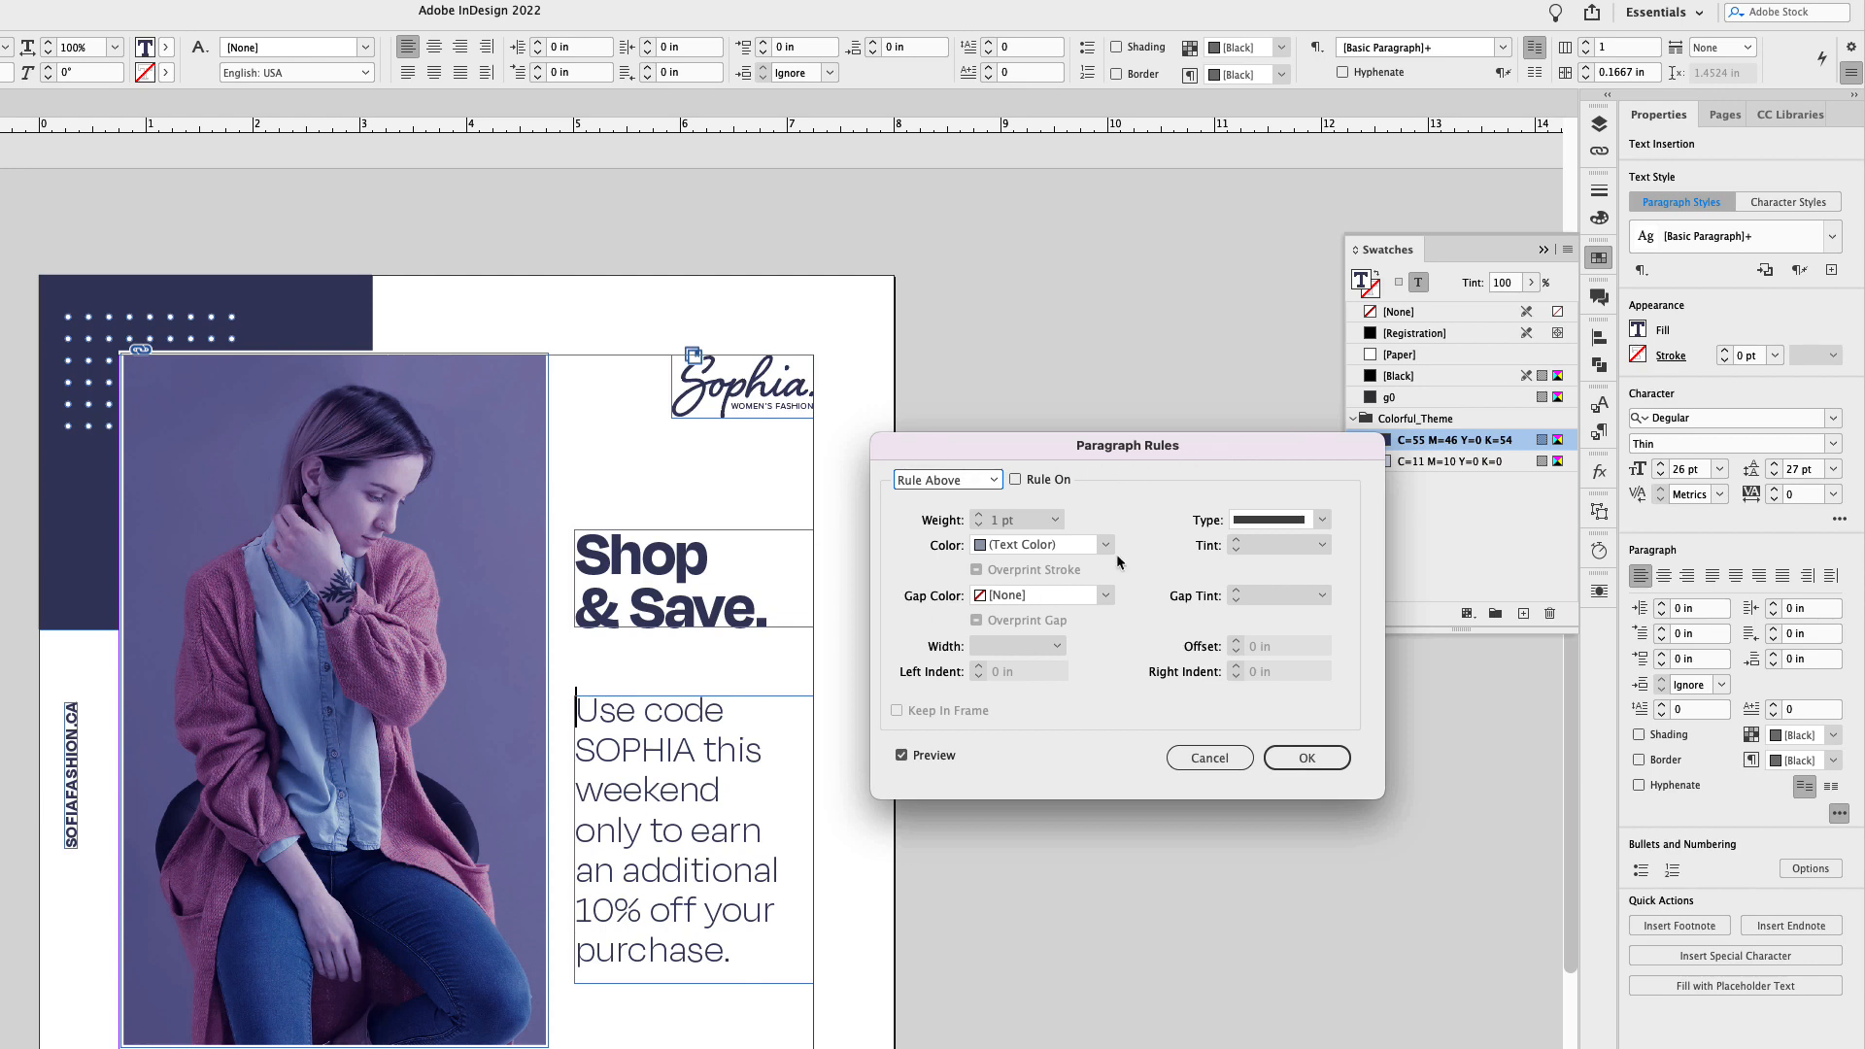
left_click(1015, 480)
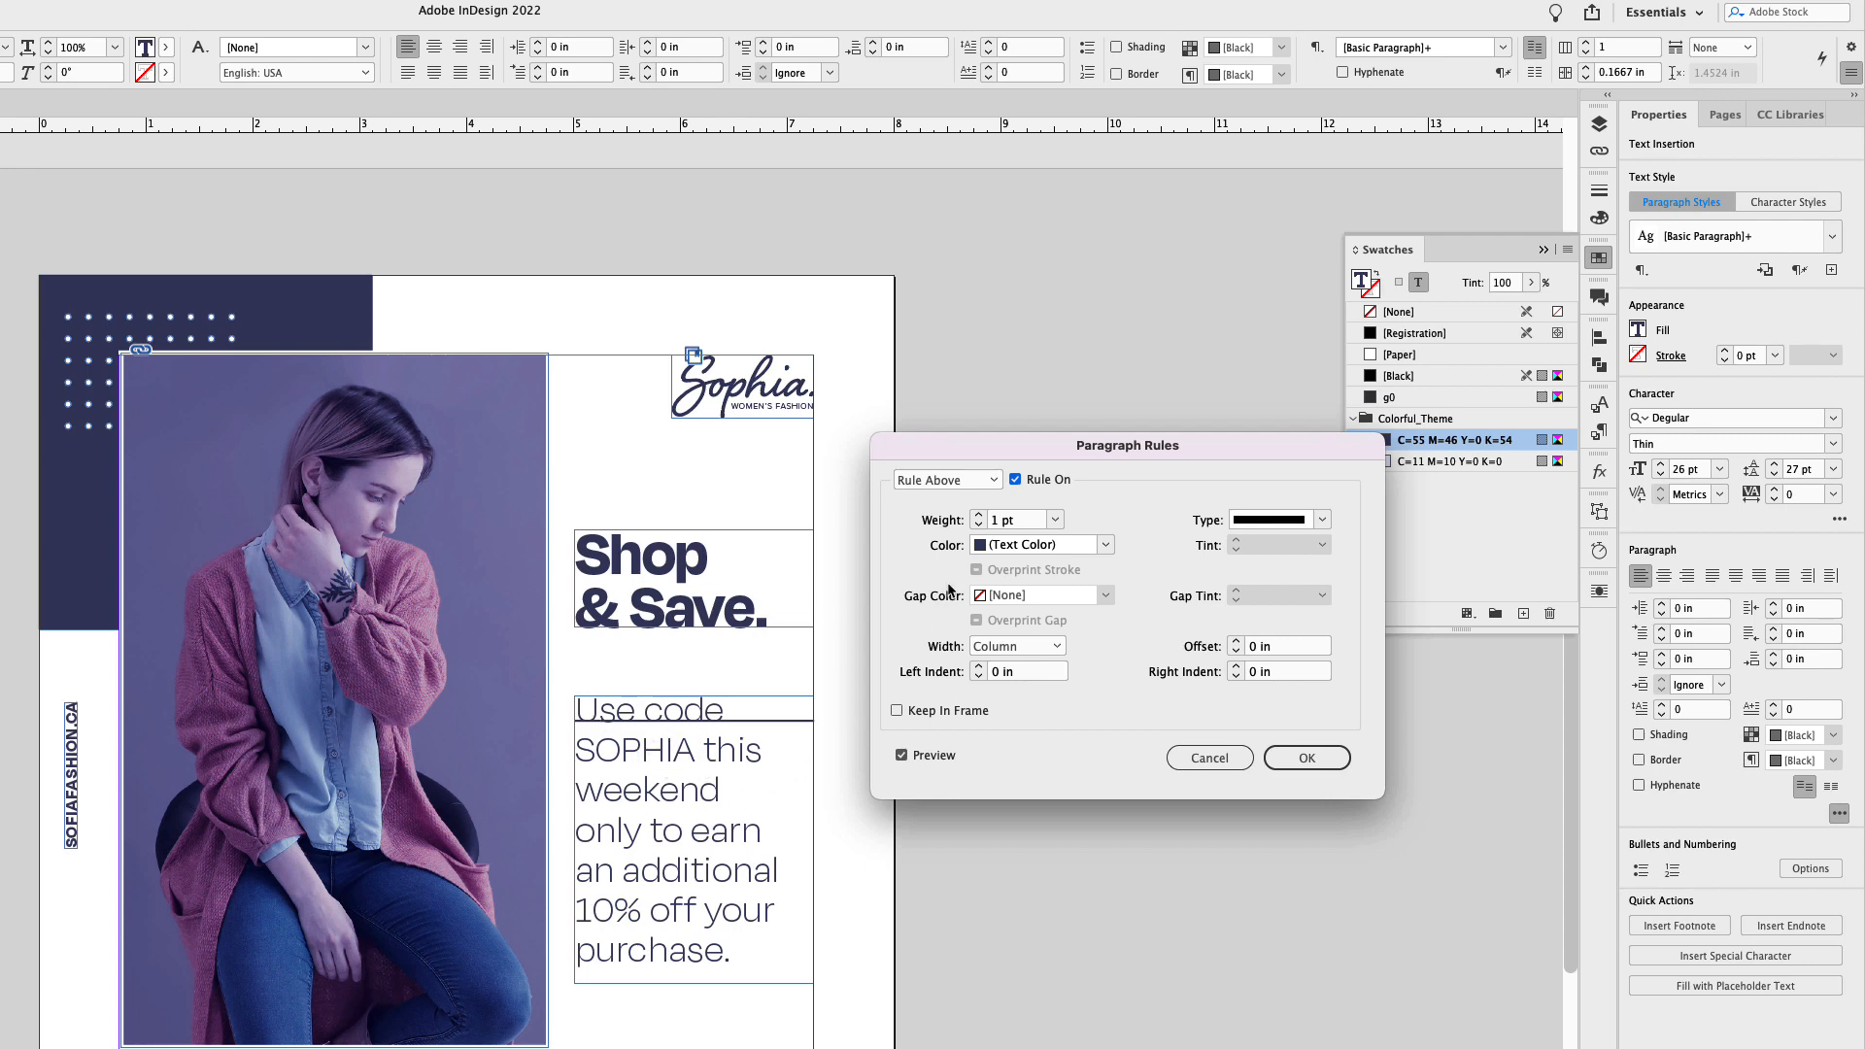
Set the rule above the promo paragraph to a 3 pt weight with the Japanese Dots type
left_click(979, 518)
left_click(979, 518)
left_click(1322, 520)
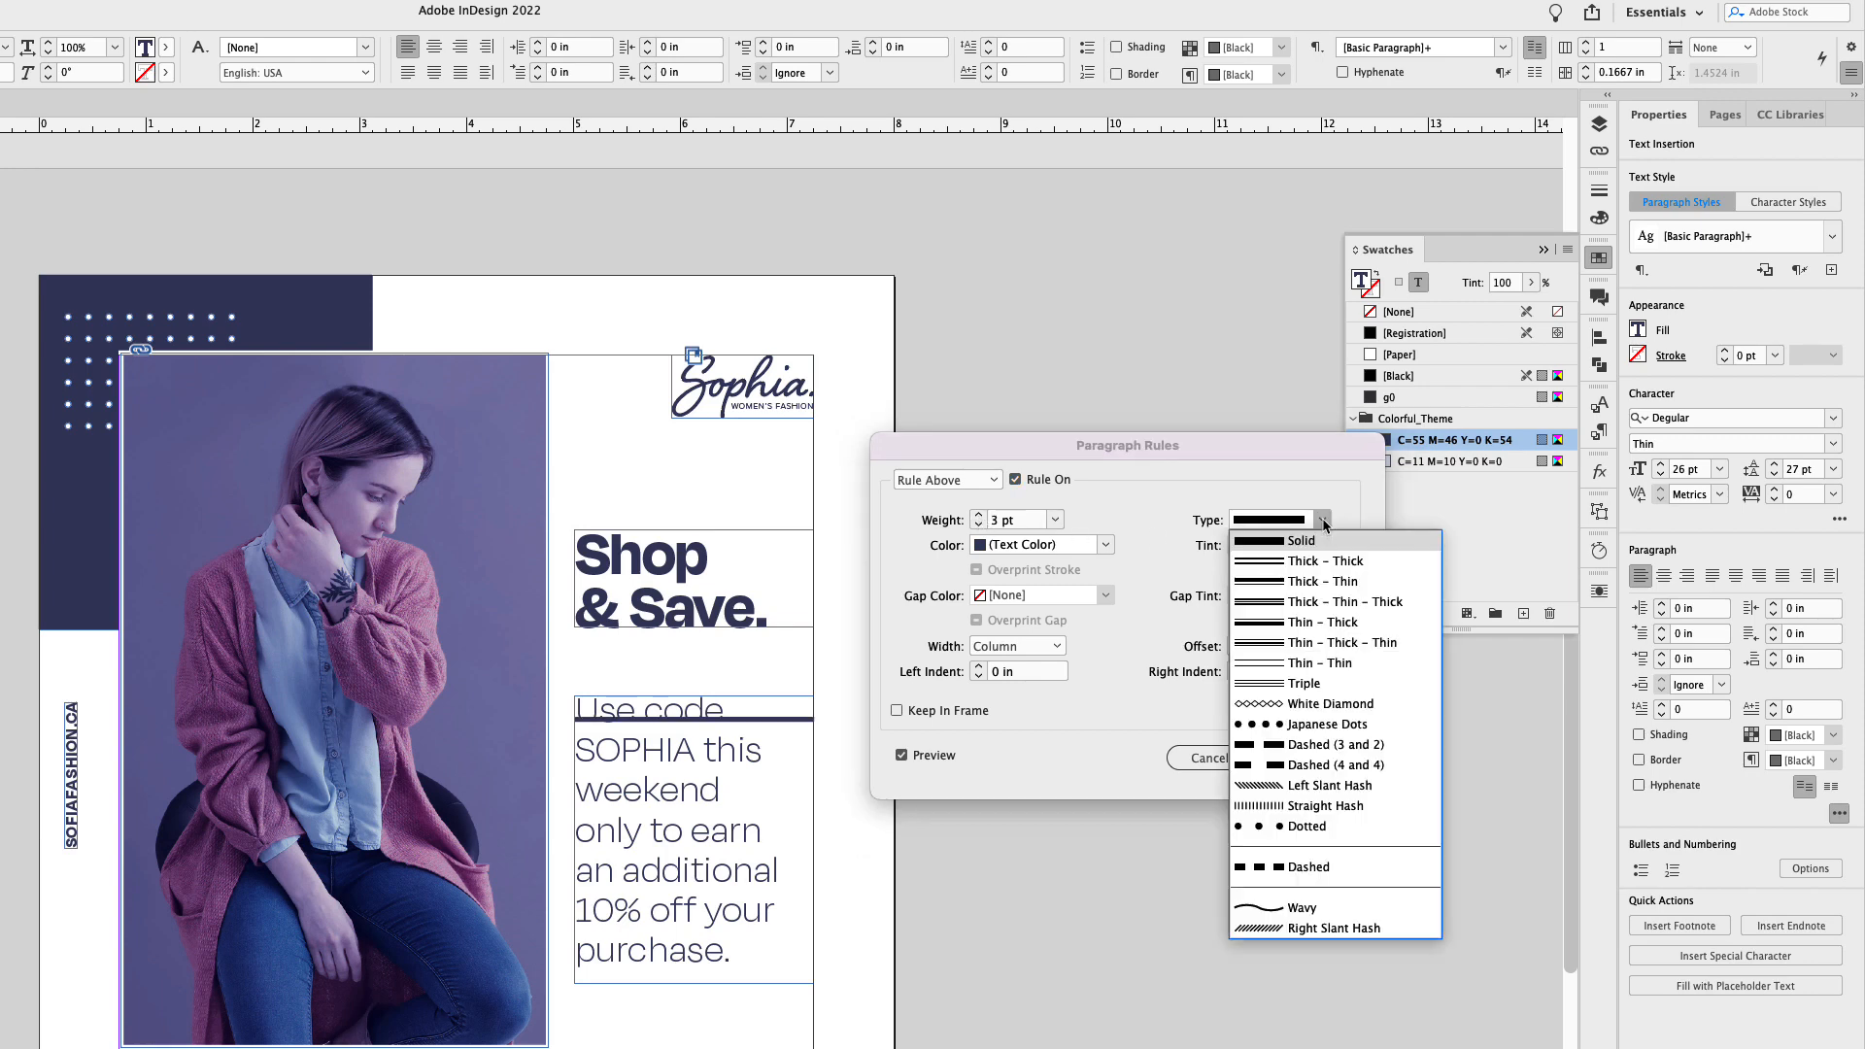
left_click(1359, 725)
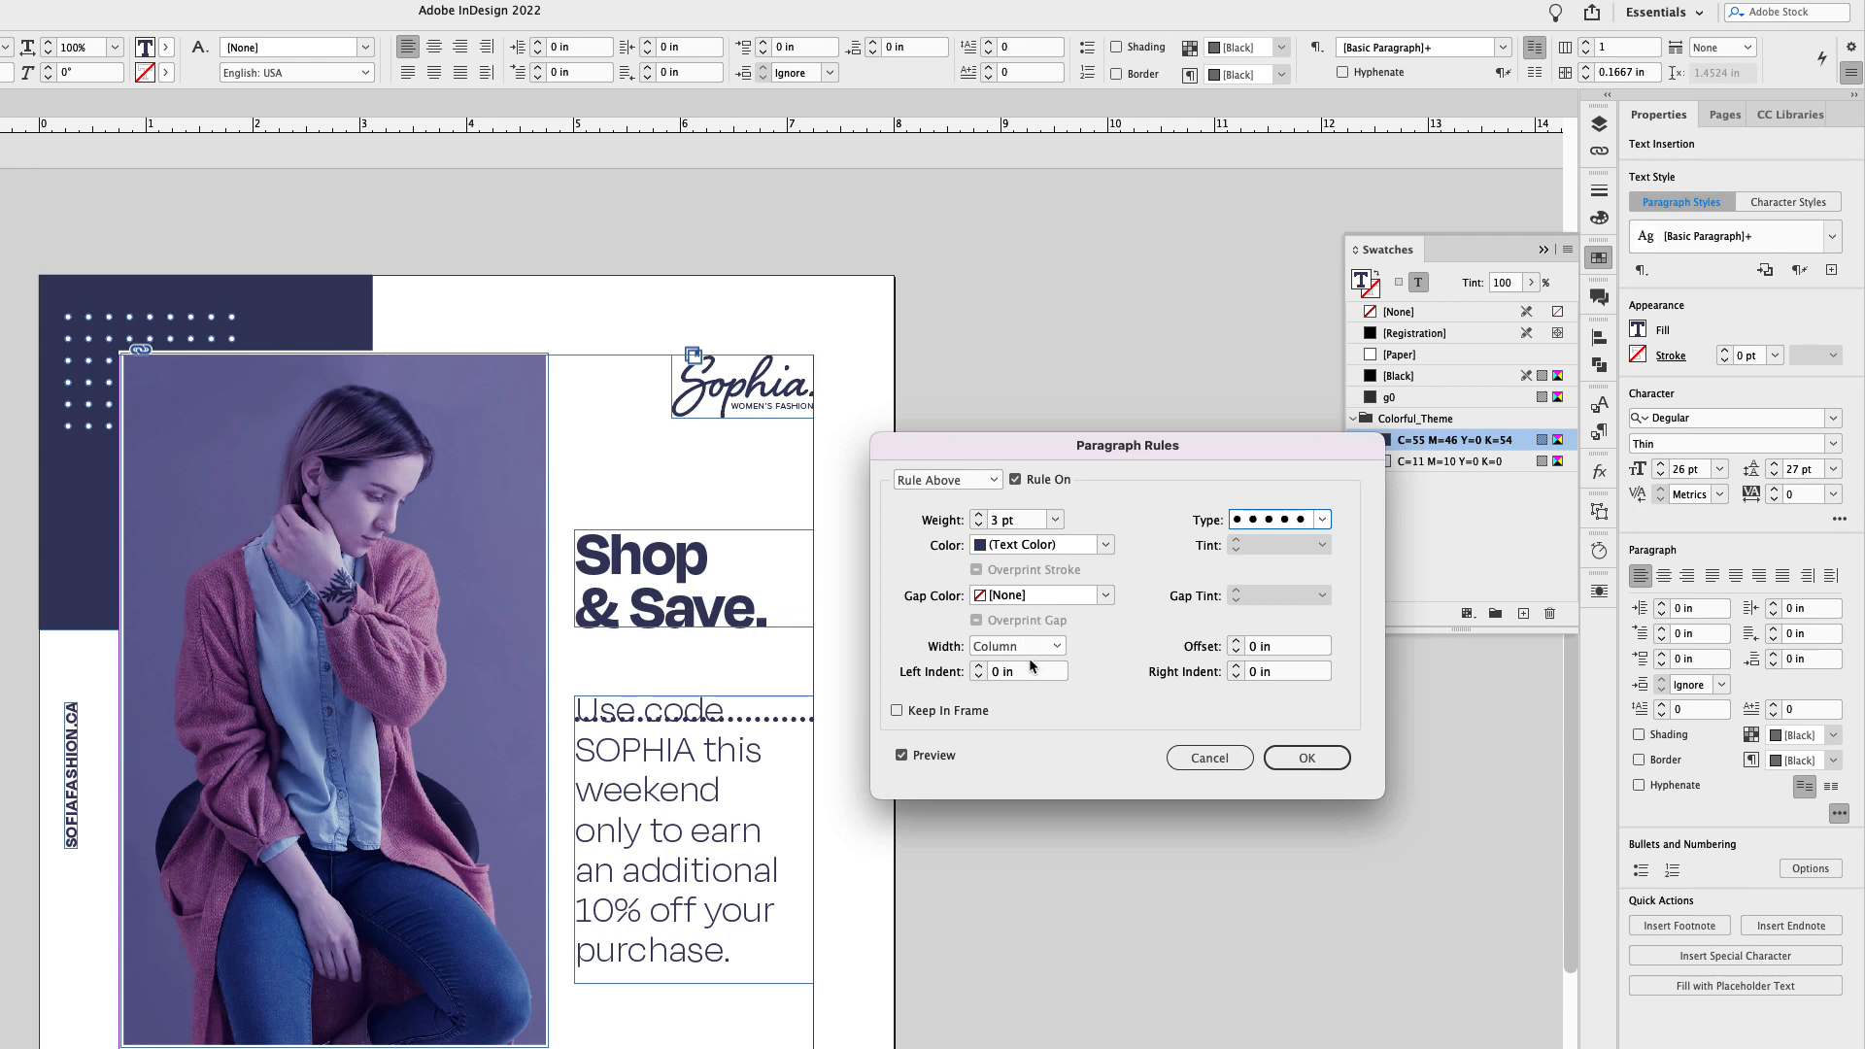
Offset the dotted rule 0.5 in above the promo text and increase its weight to 5 pt
left_click(1237, 642)
left_click(1237, 642)
left_click(1237, 643)
left_click(1238, 642)
left_click(1237, 642)
left_click(1238, 642)
left_click(1238, 642)
left_click(1237, 642)
left_click(978, 515)
left_click(978, 515)
left_click(978, 515)
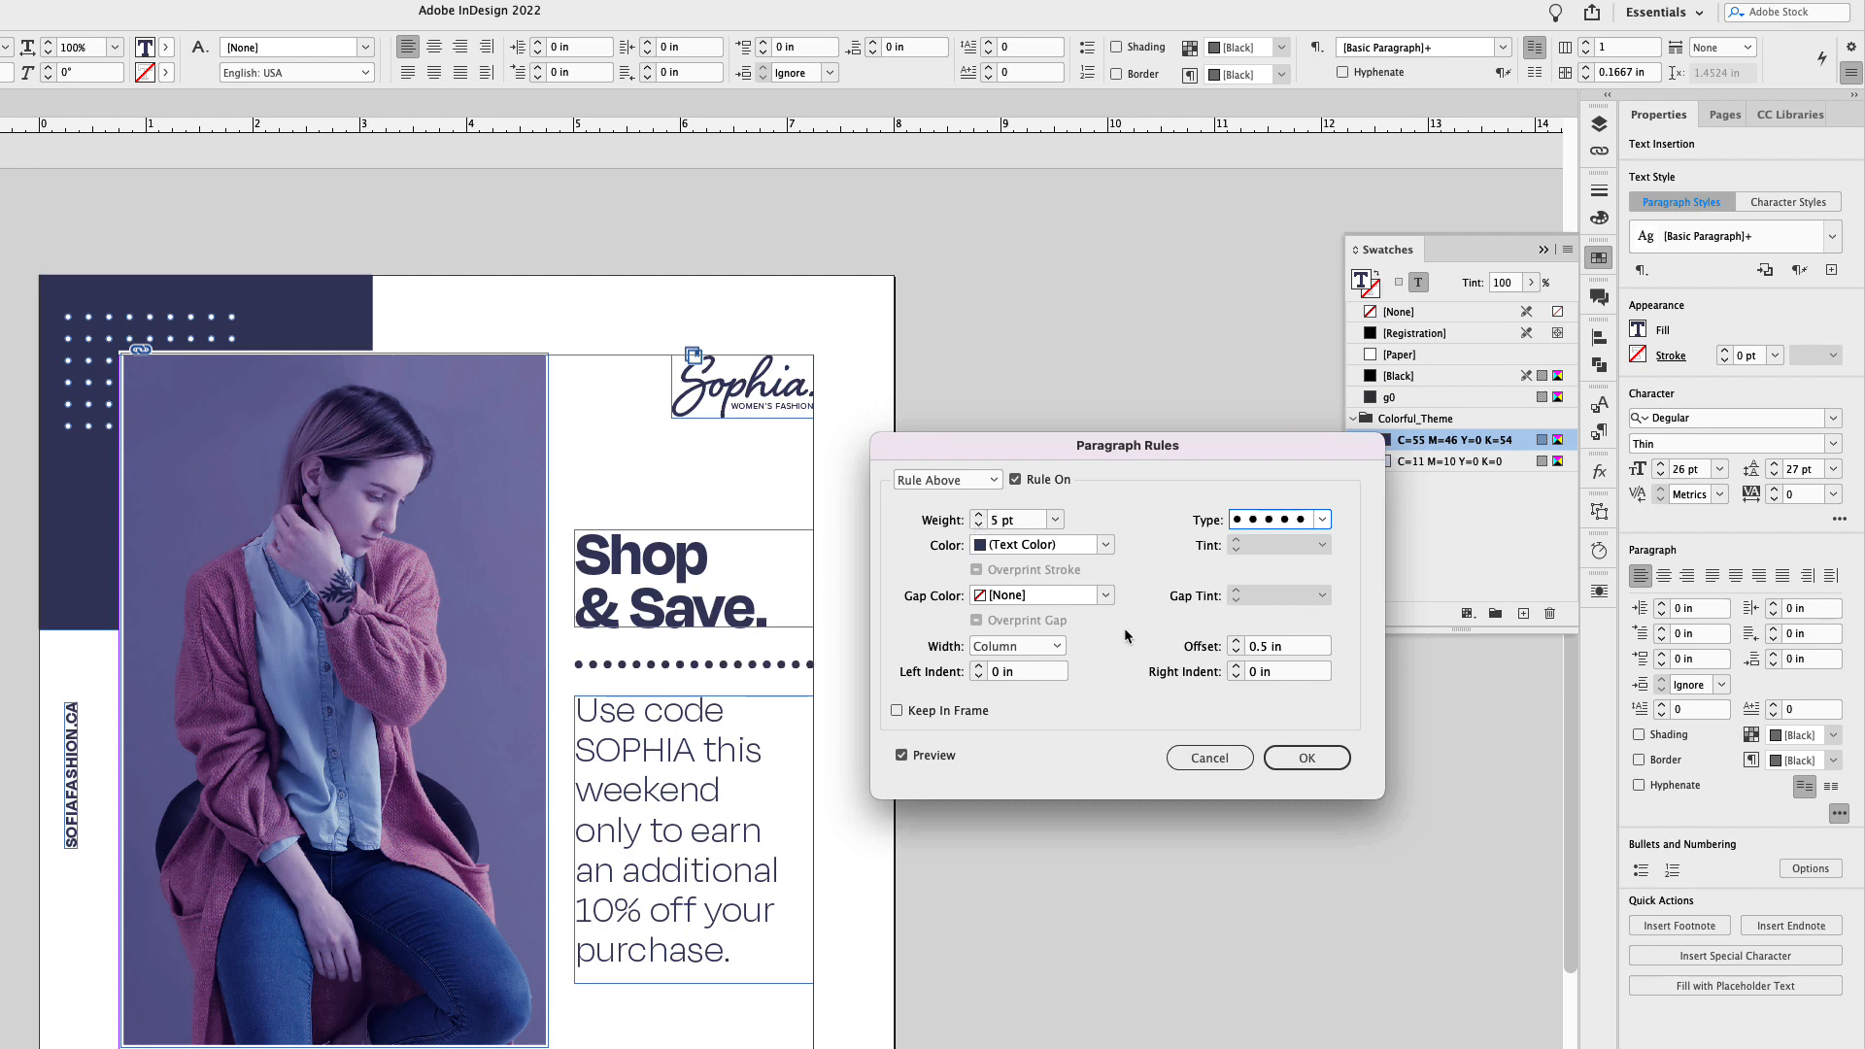
Set the dotted rule's color to the C=55 M=46 Y=0 K=54 swatch and apply the paragraph rule
left_click(1104, 546)
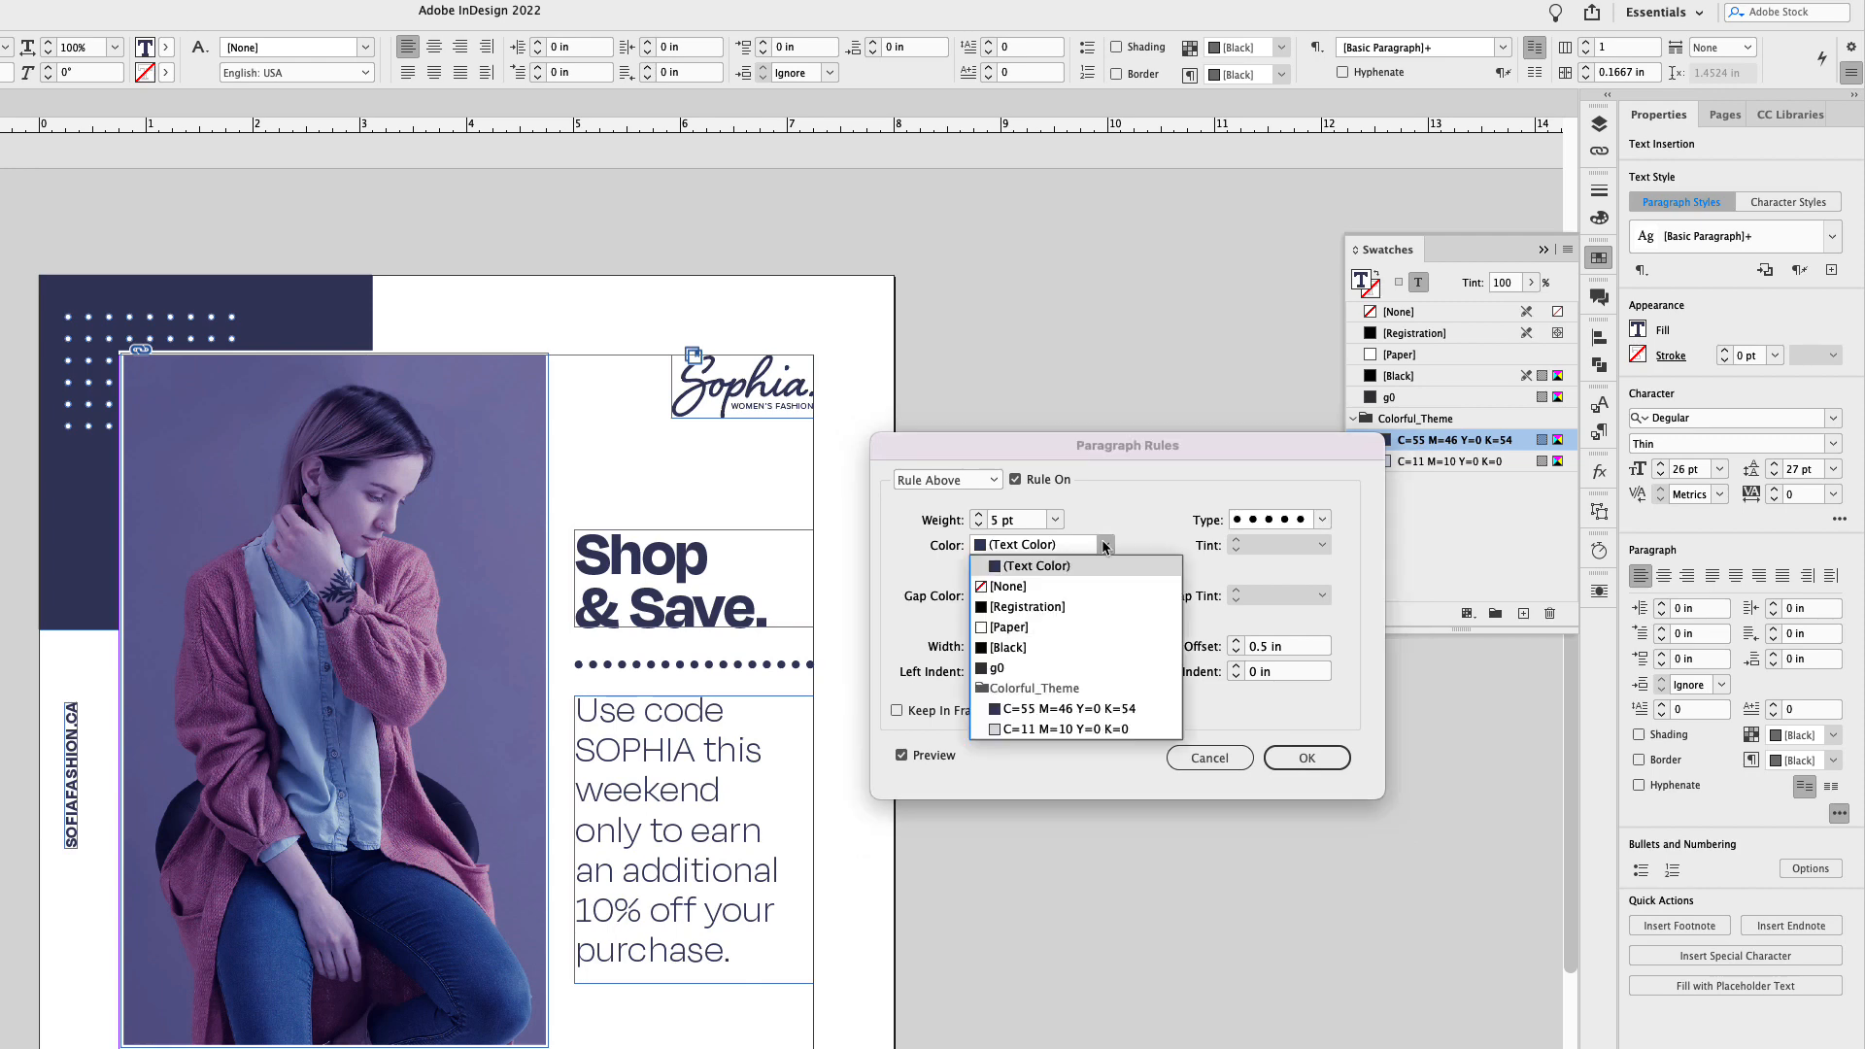
left_click(1070, 709)
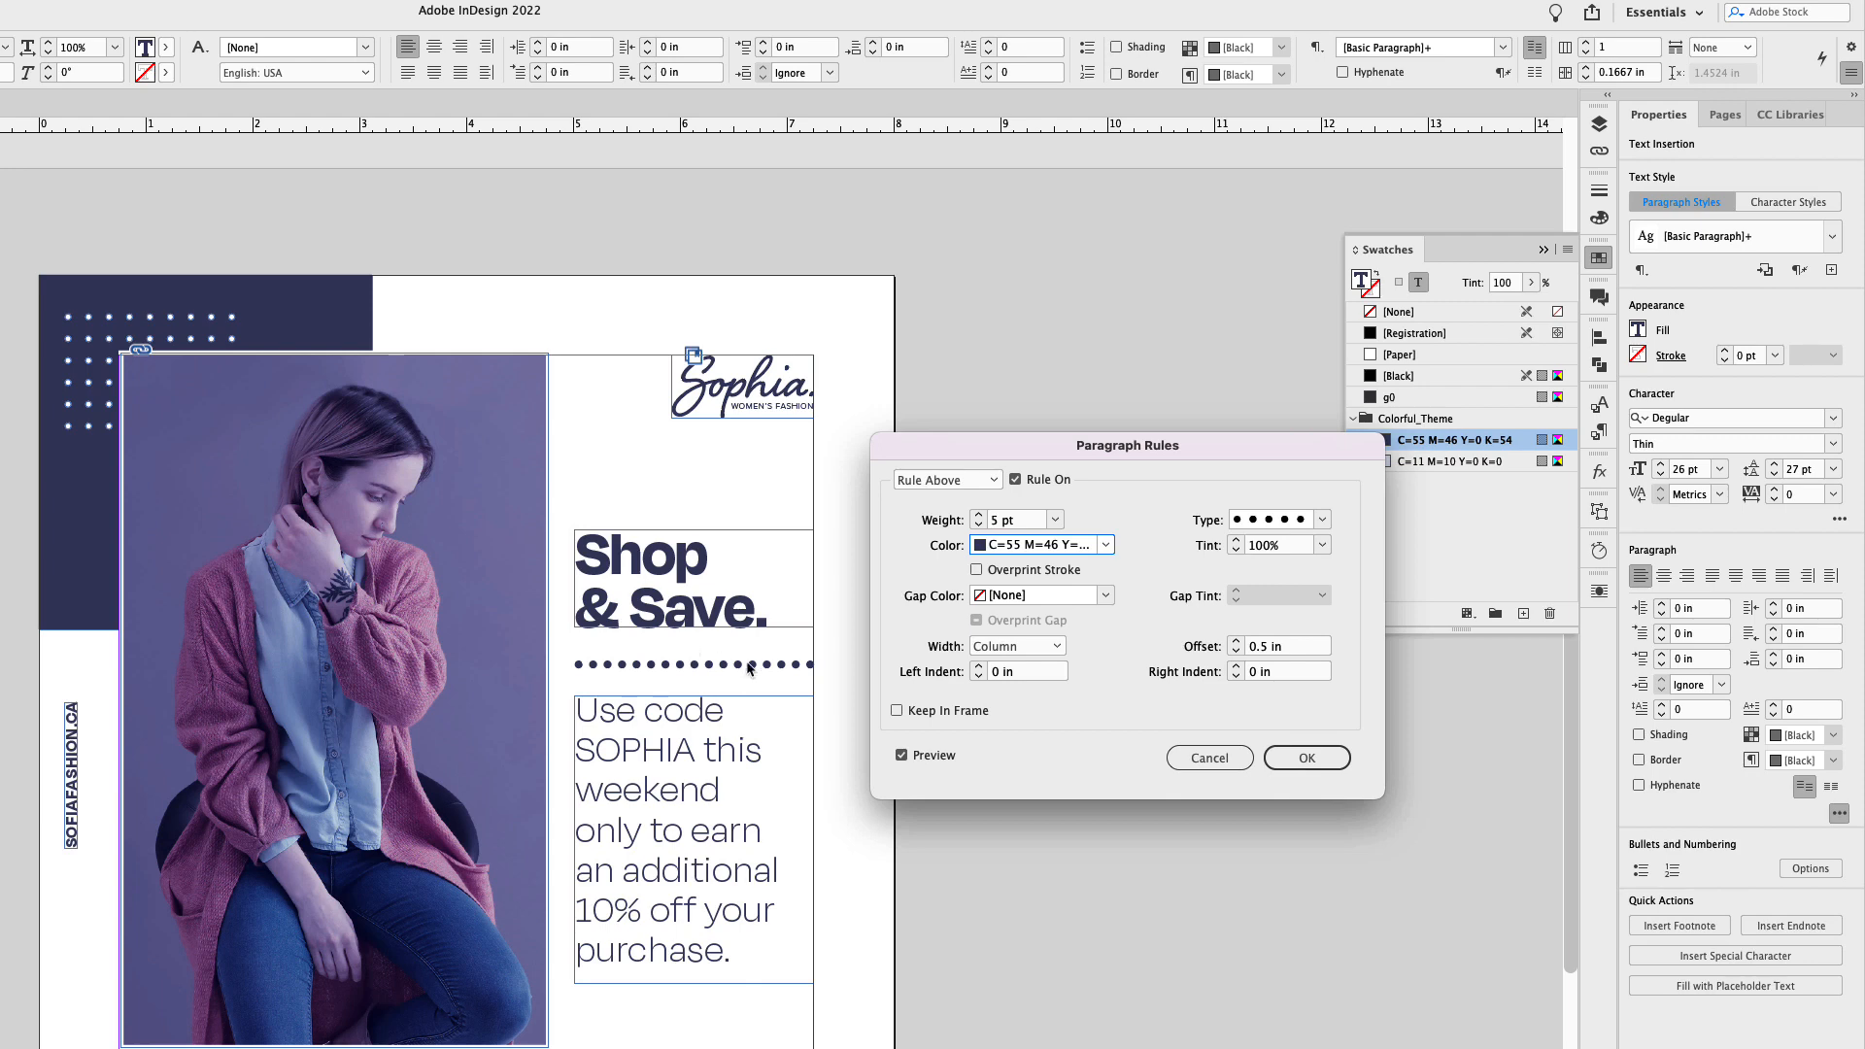
left_click(1292, 759)
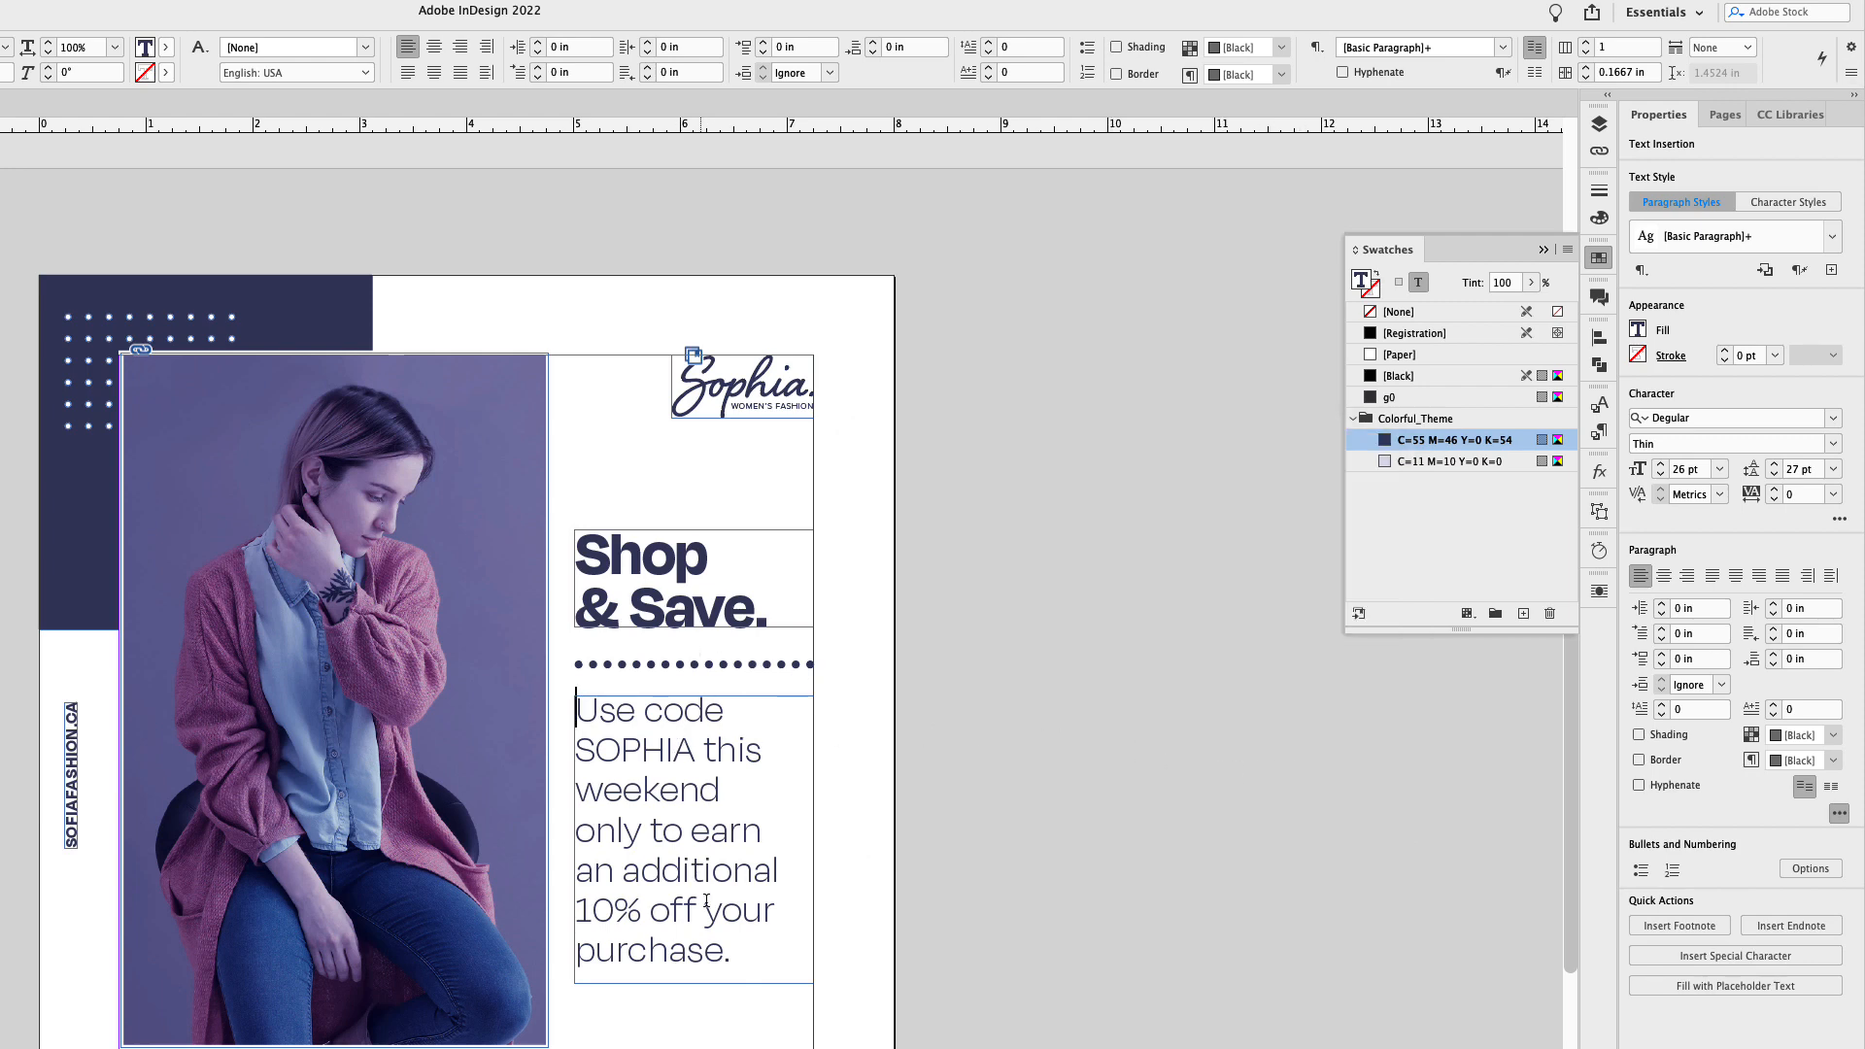
Try replacing the promo paragraph with "This is new text" under the dotted rule and undo the replacement
left_click_drag(741, 964, 564, 712)
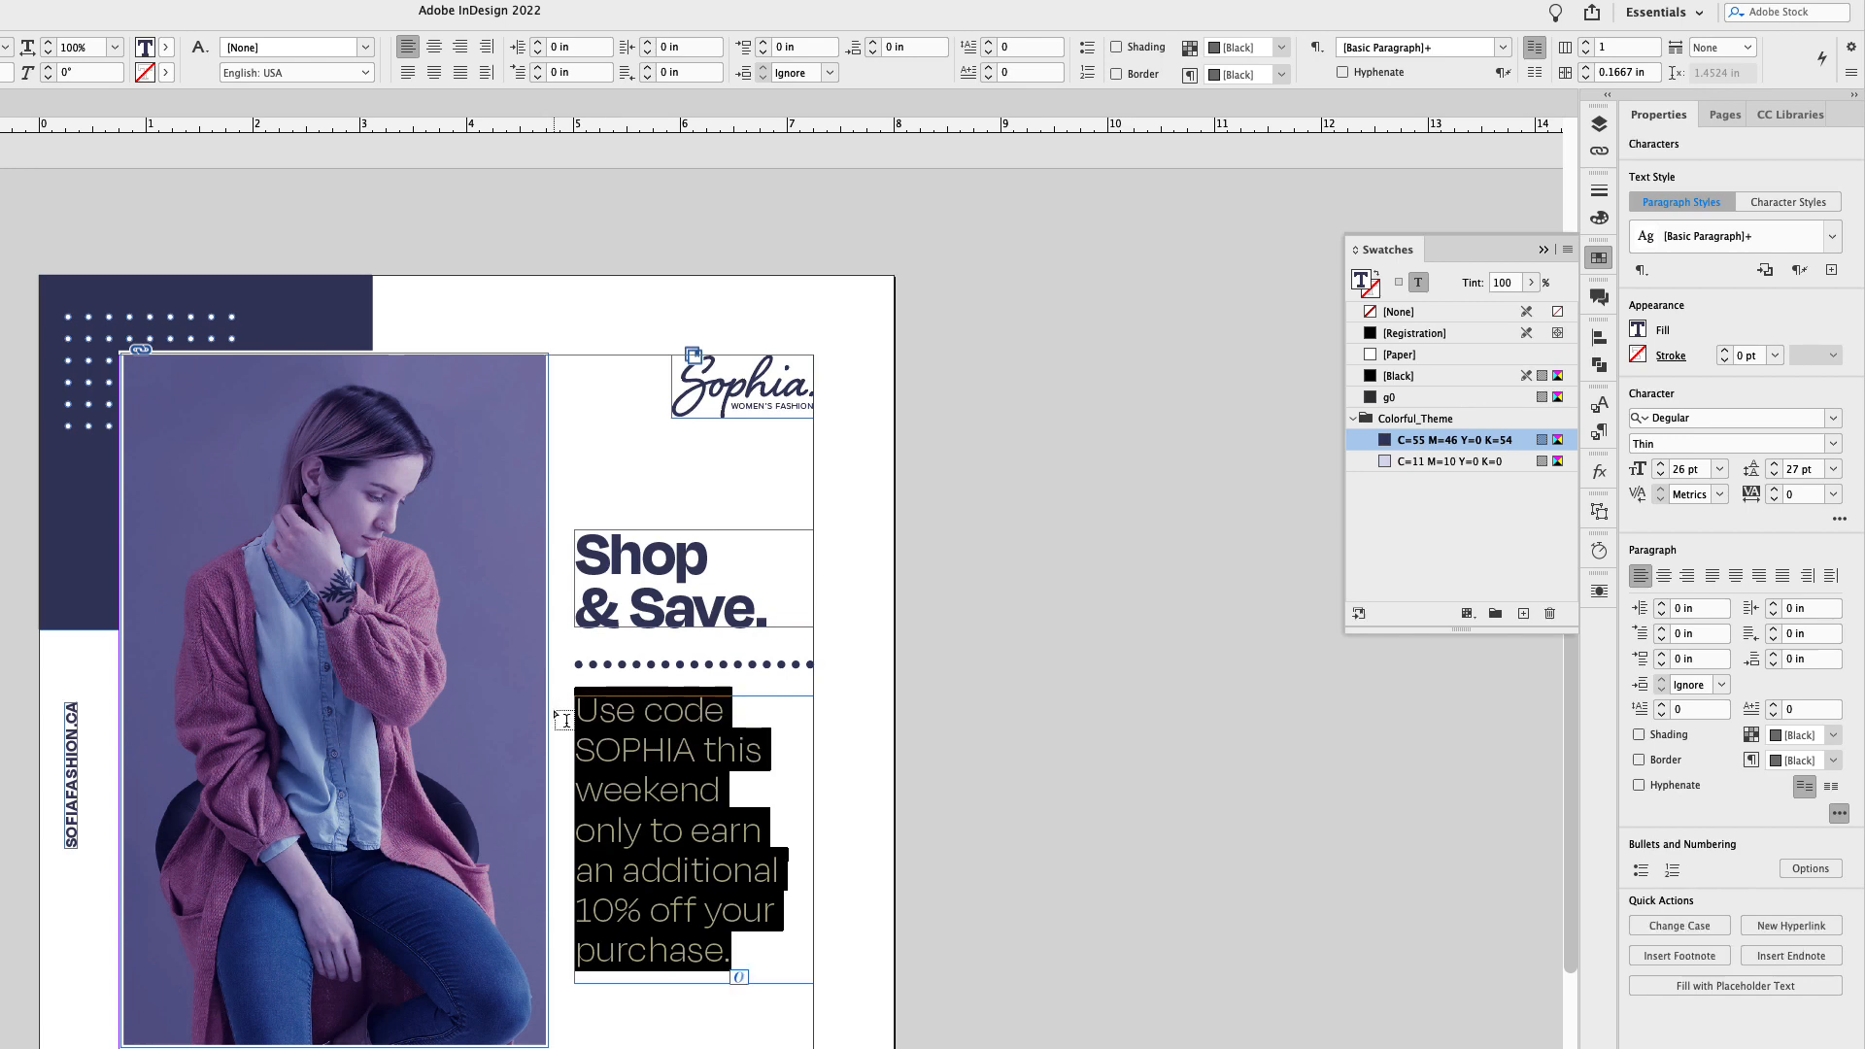
type("This is ne")
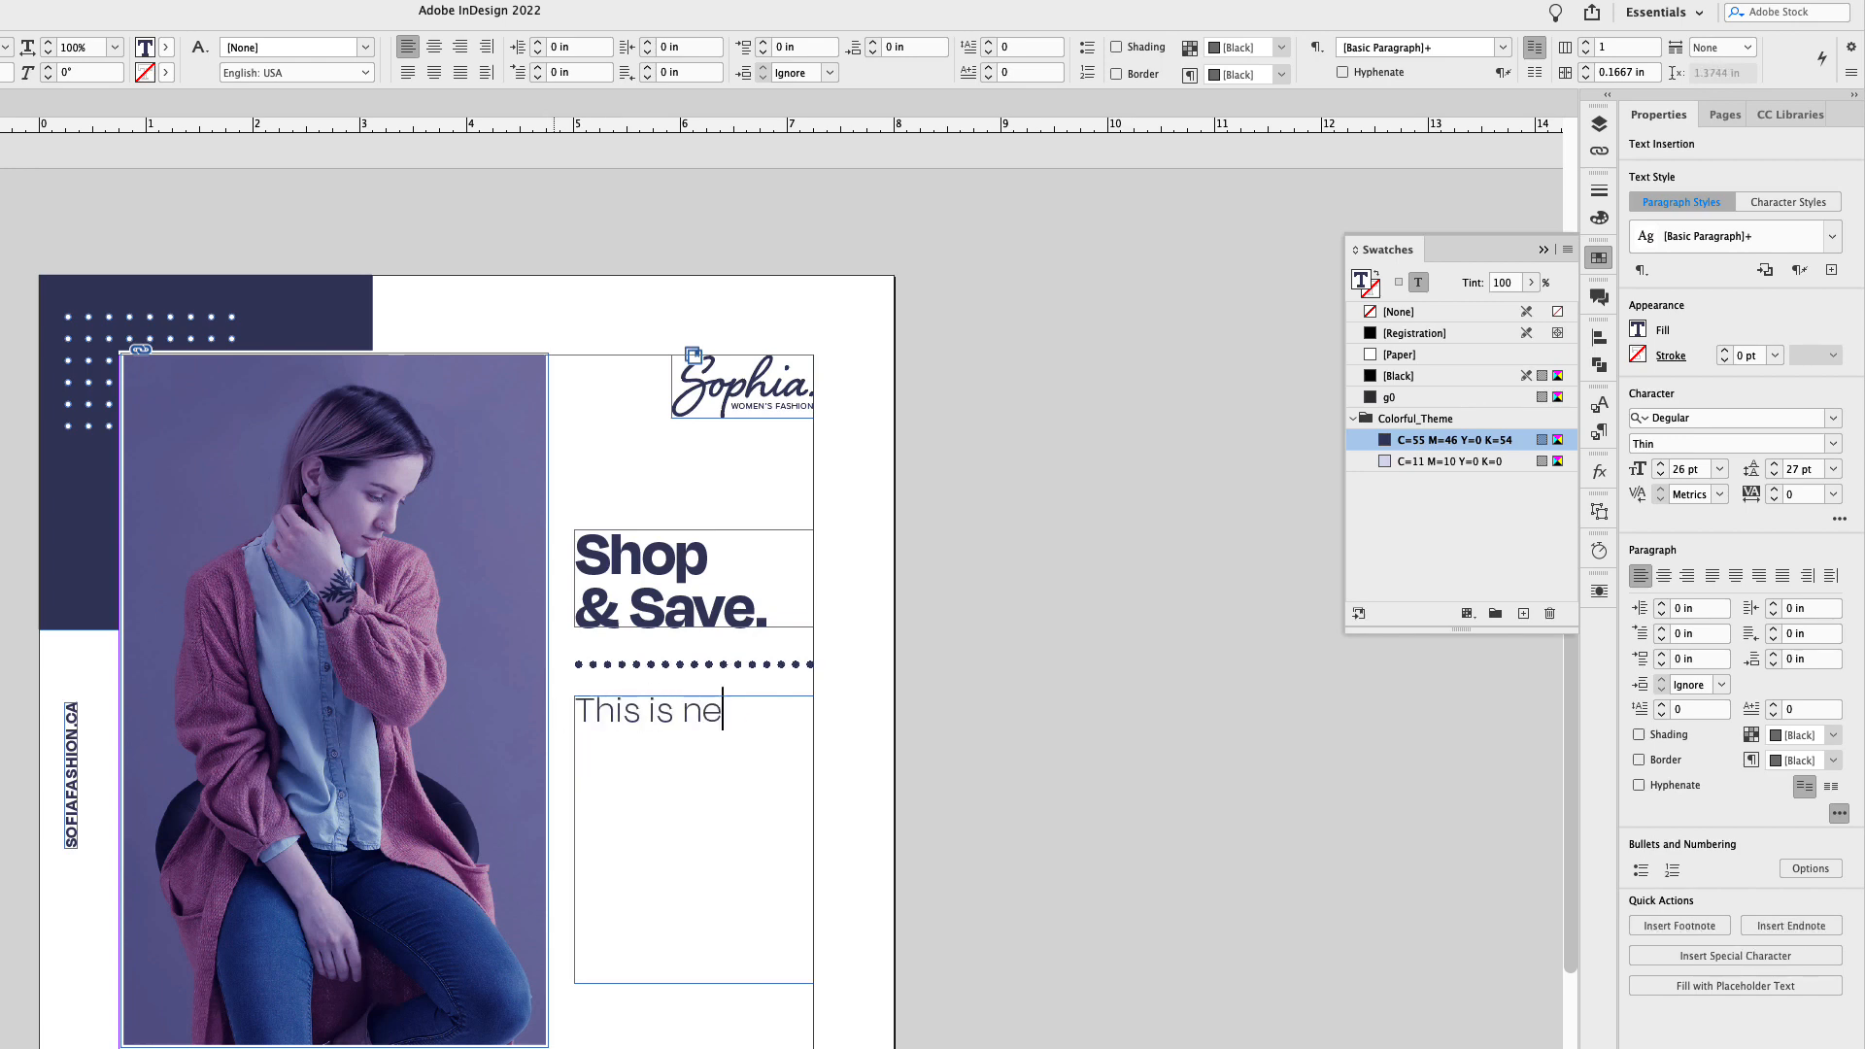
type("w text")
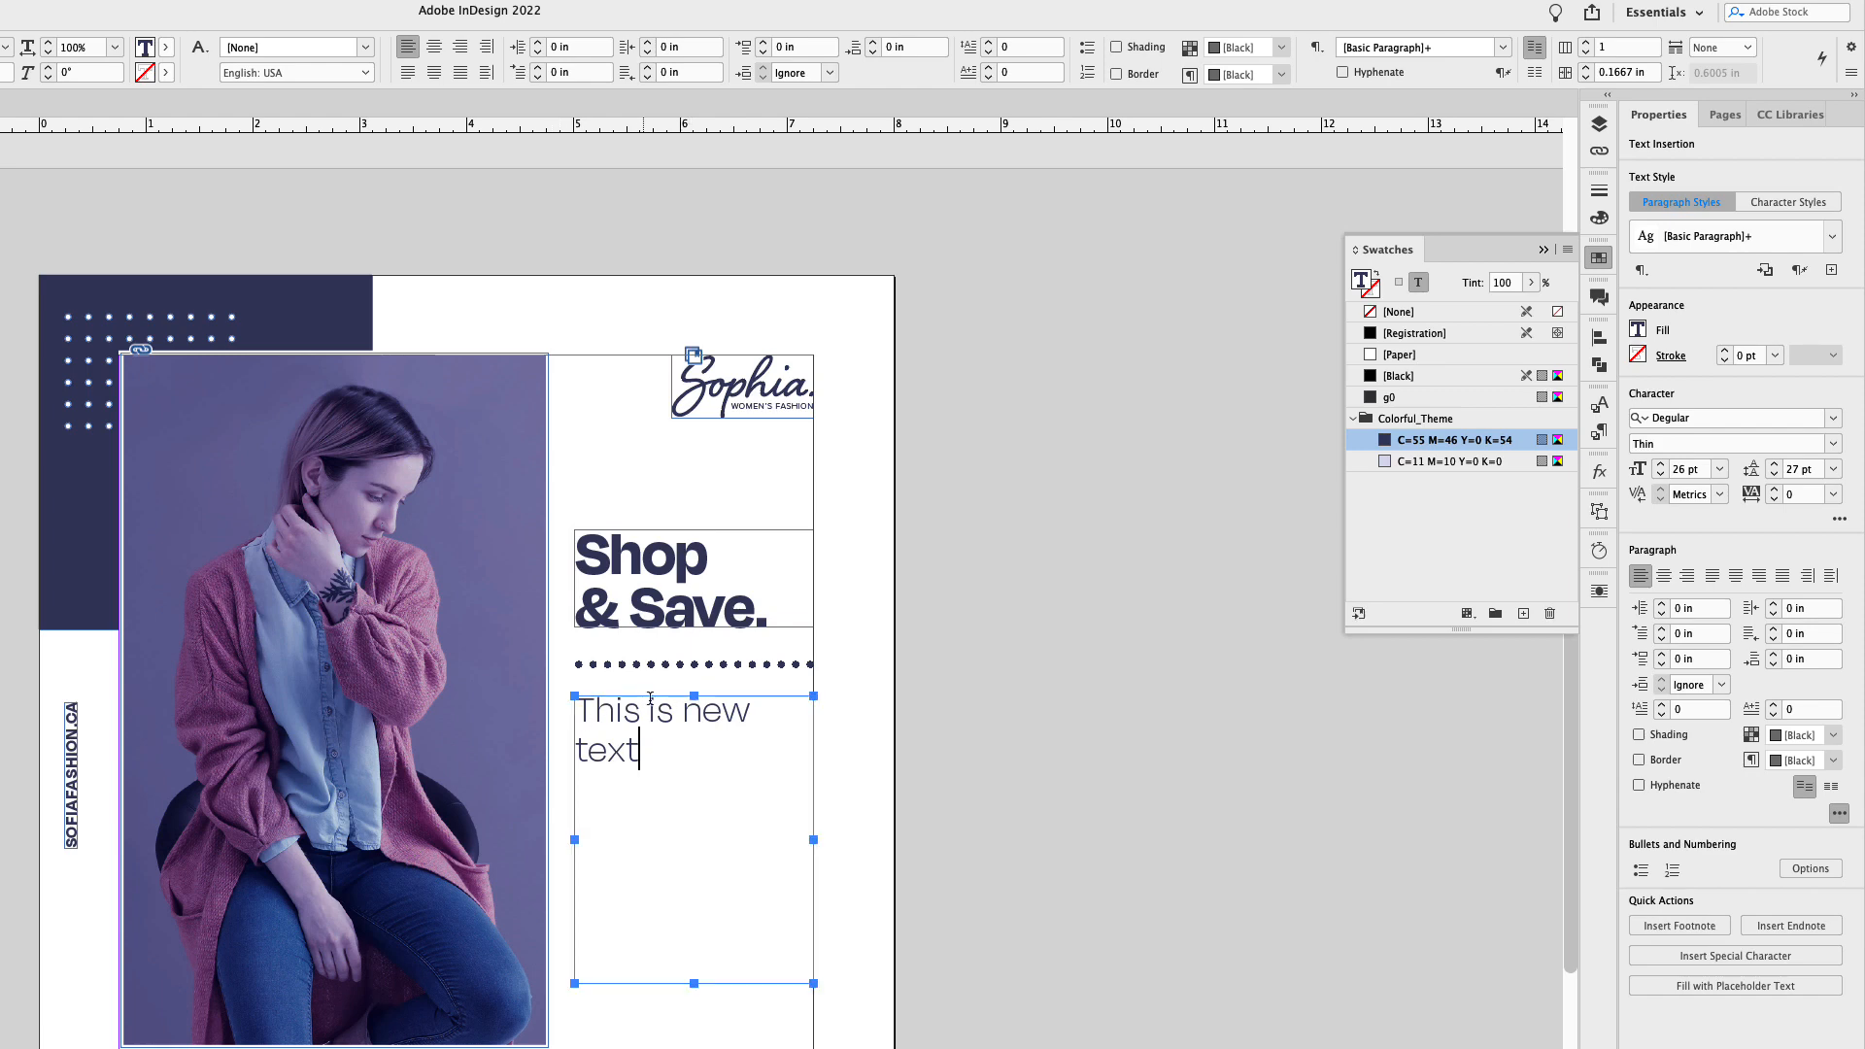
key("super+z")
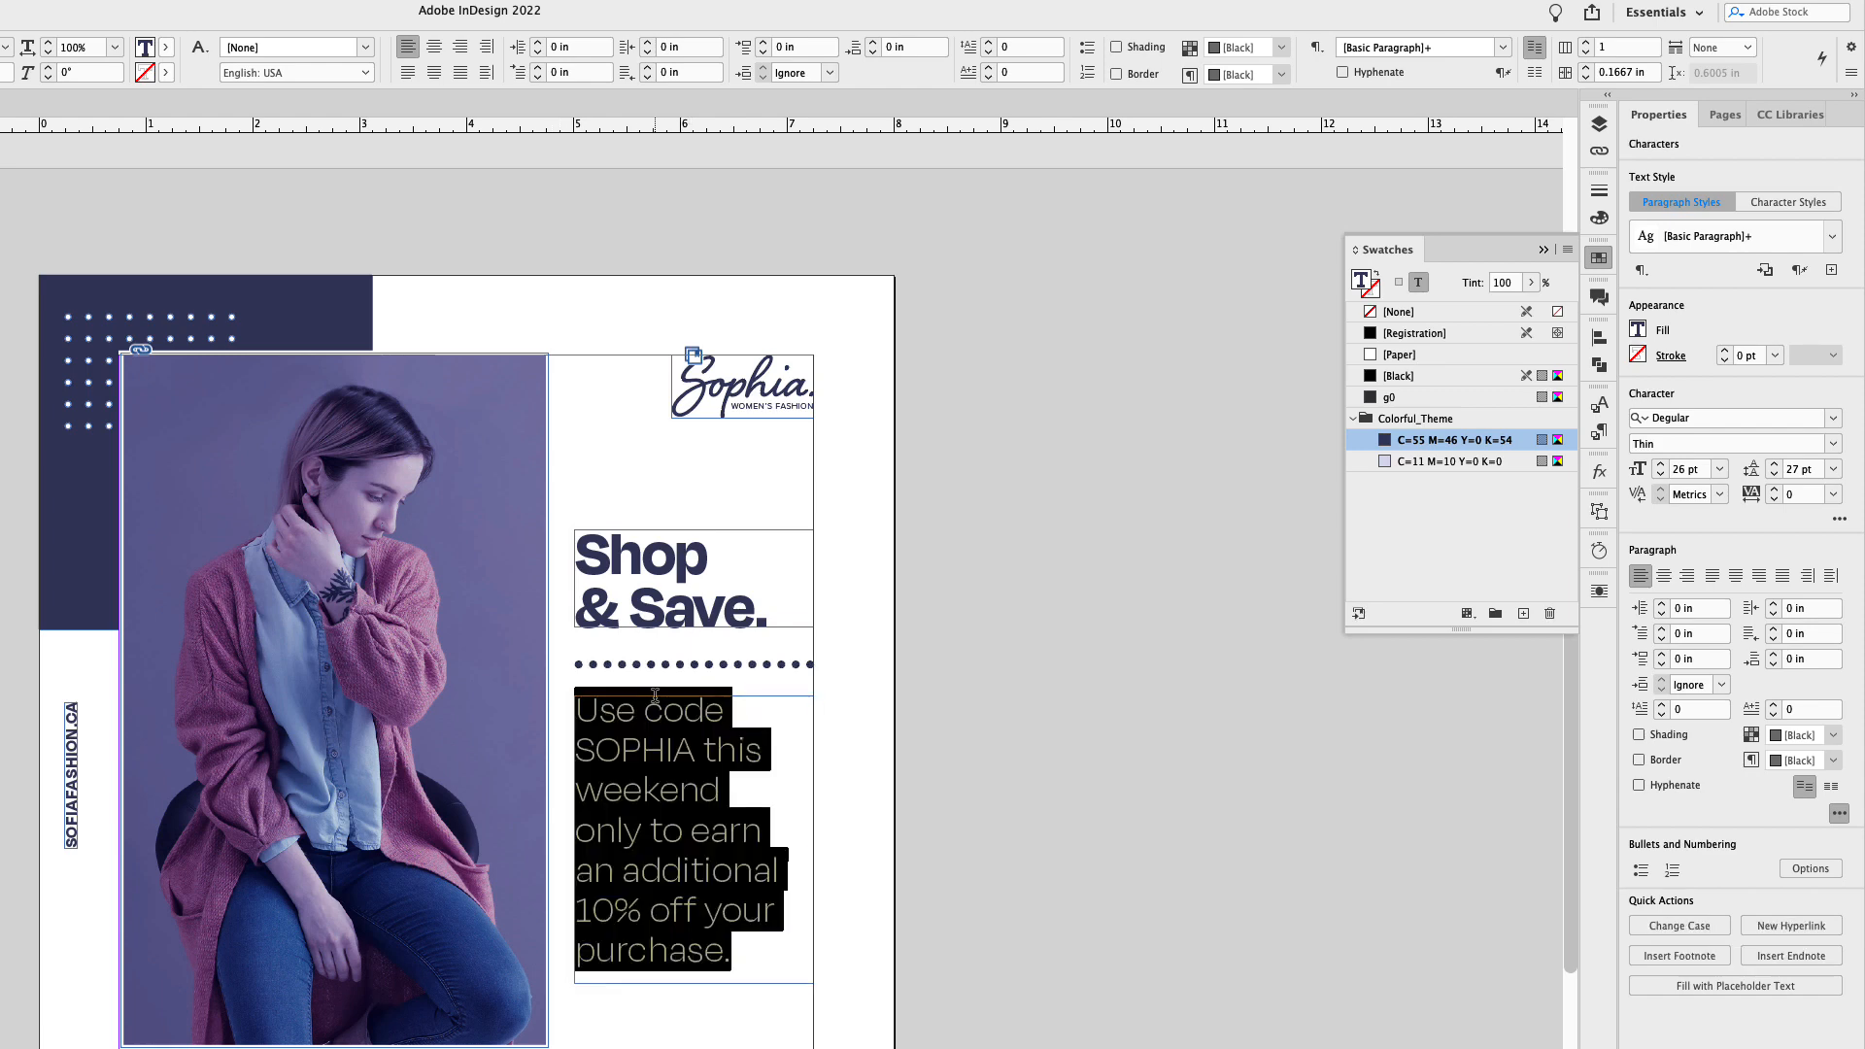
key("Escape")
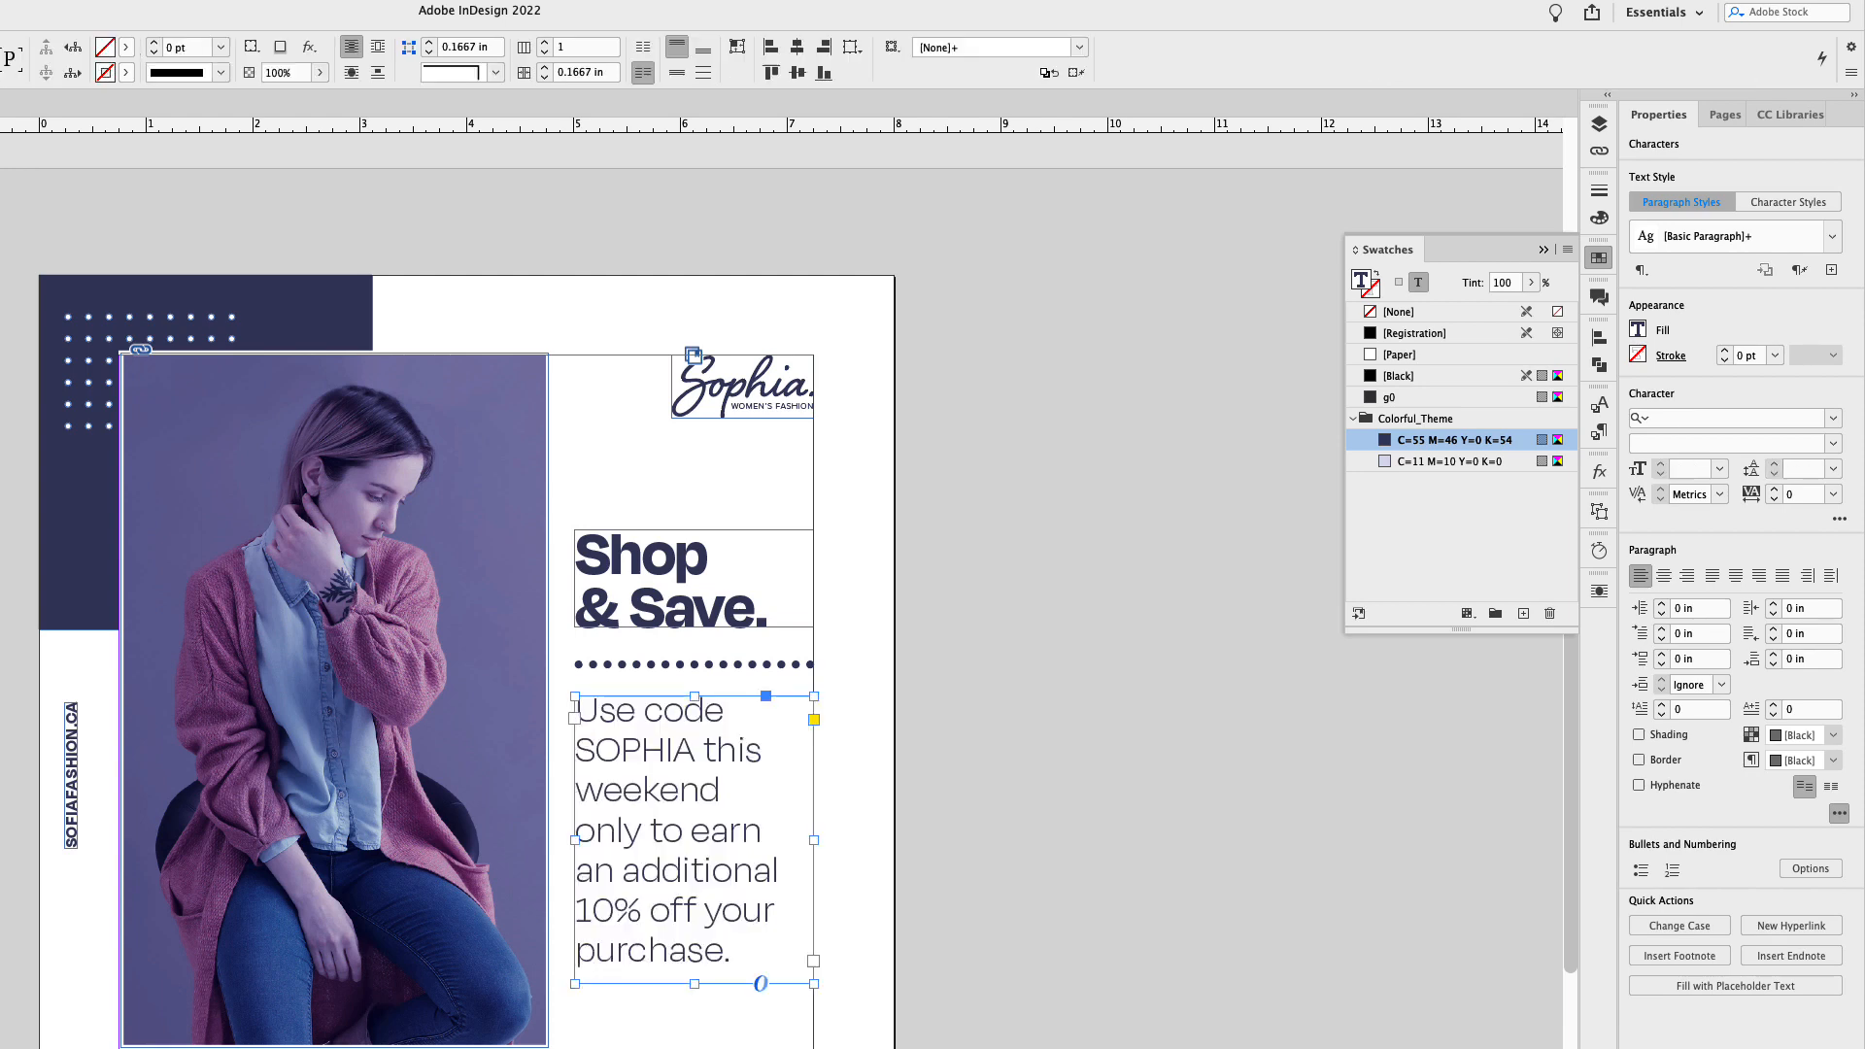
Select the whole promo paragraph and create a paragraph style named "Promo Details" from its formatting
left_click(899, 700)
triple_click(708, 762)
left_click(708, 762)
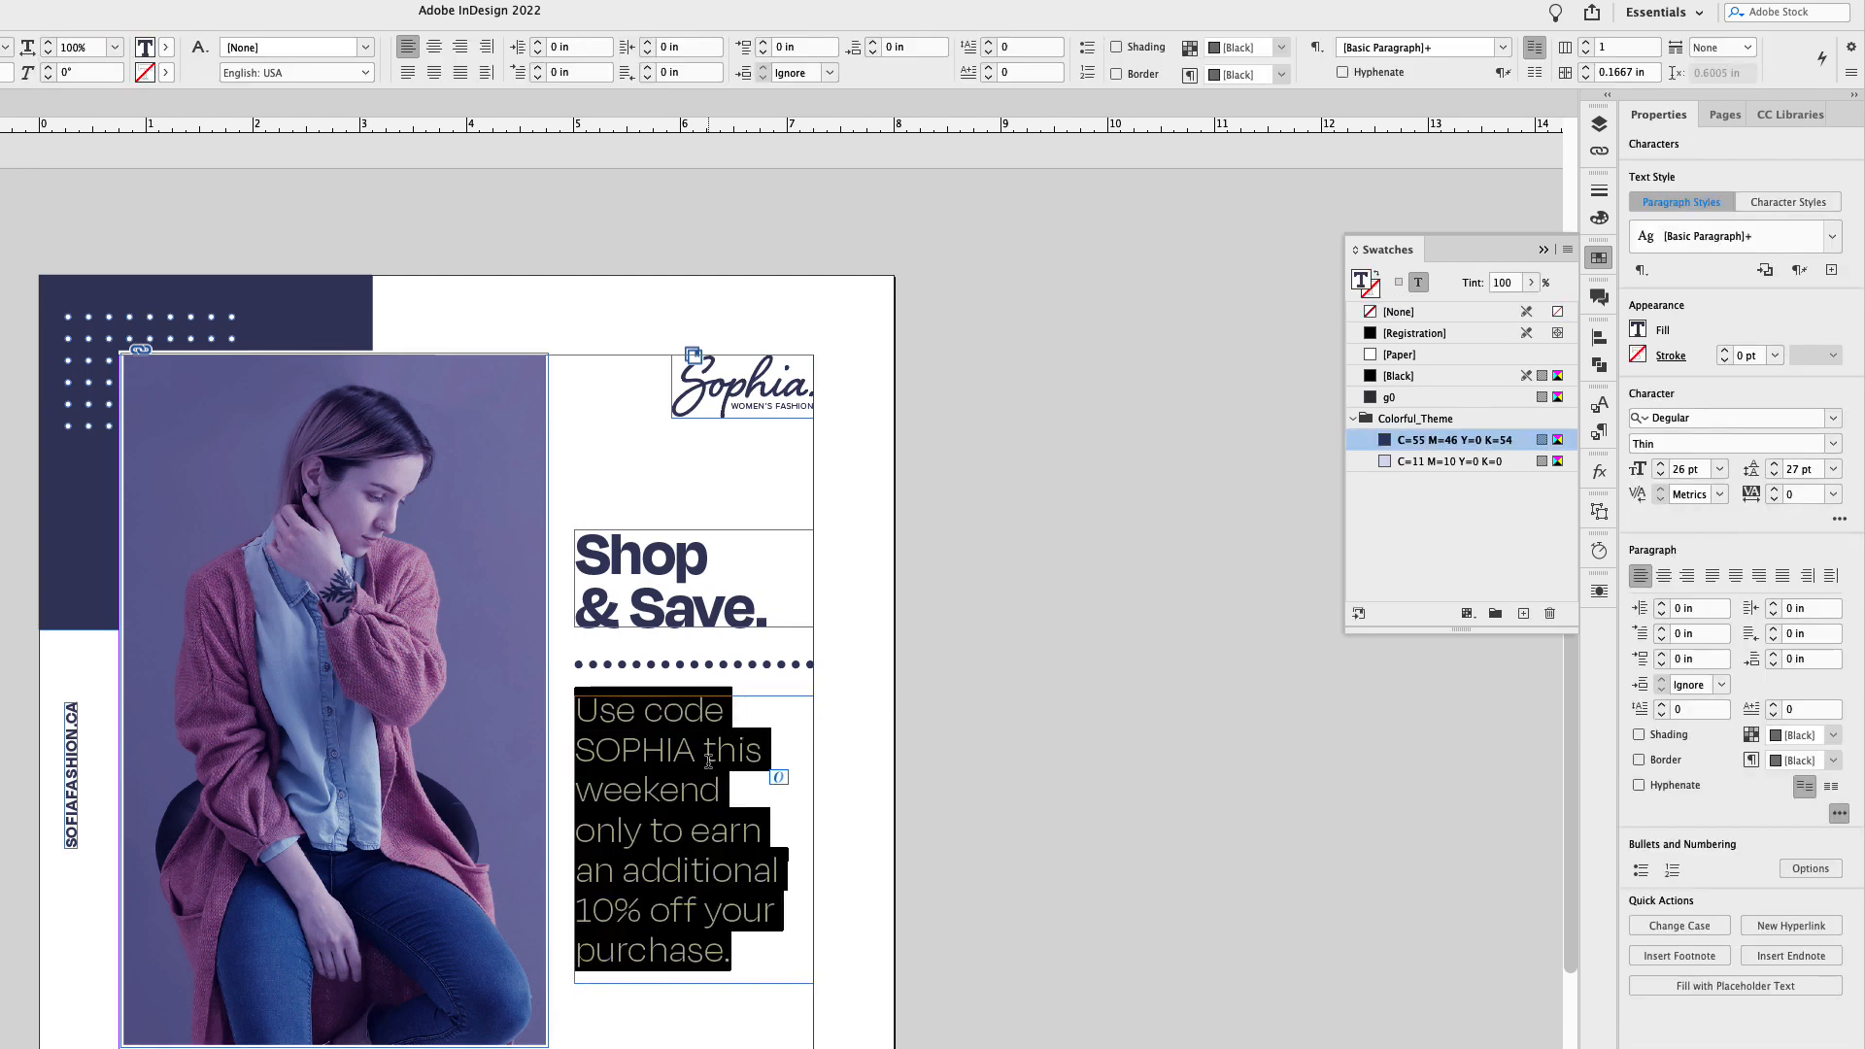
left_click(740, 952)
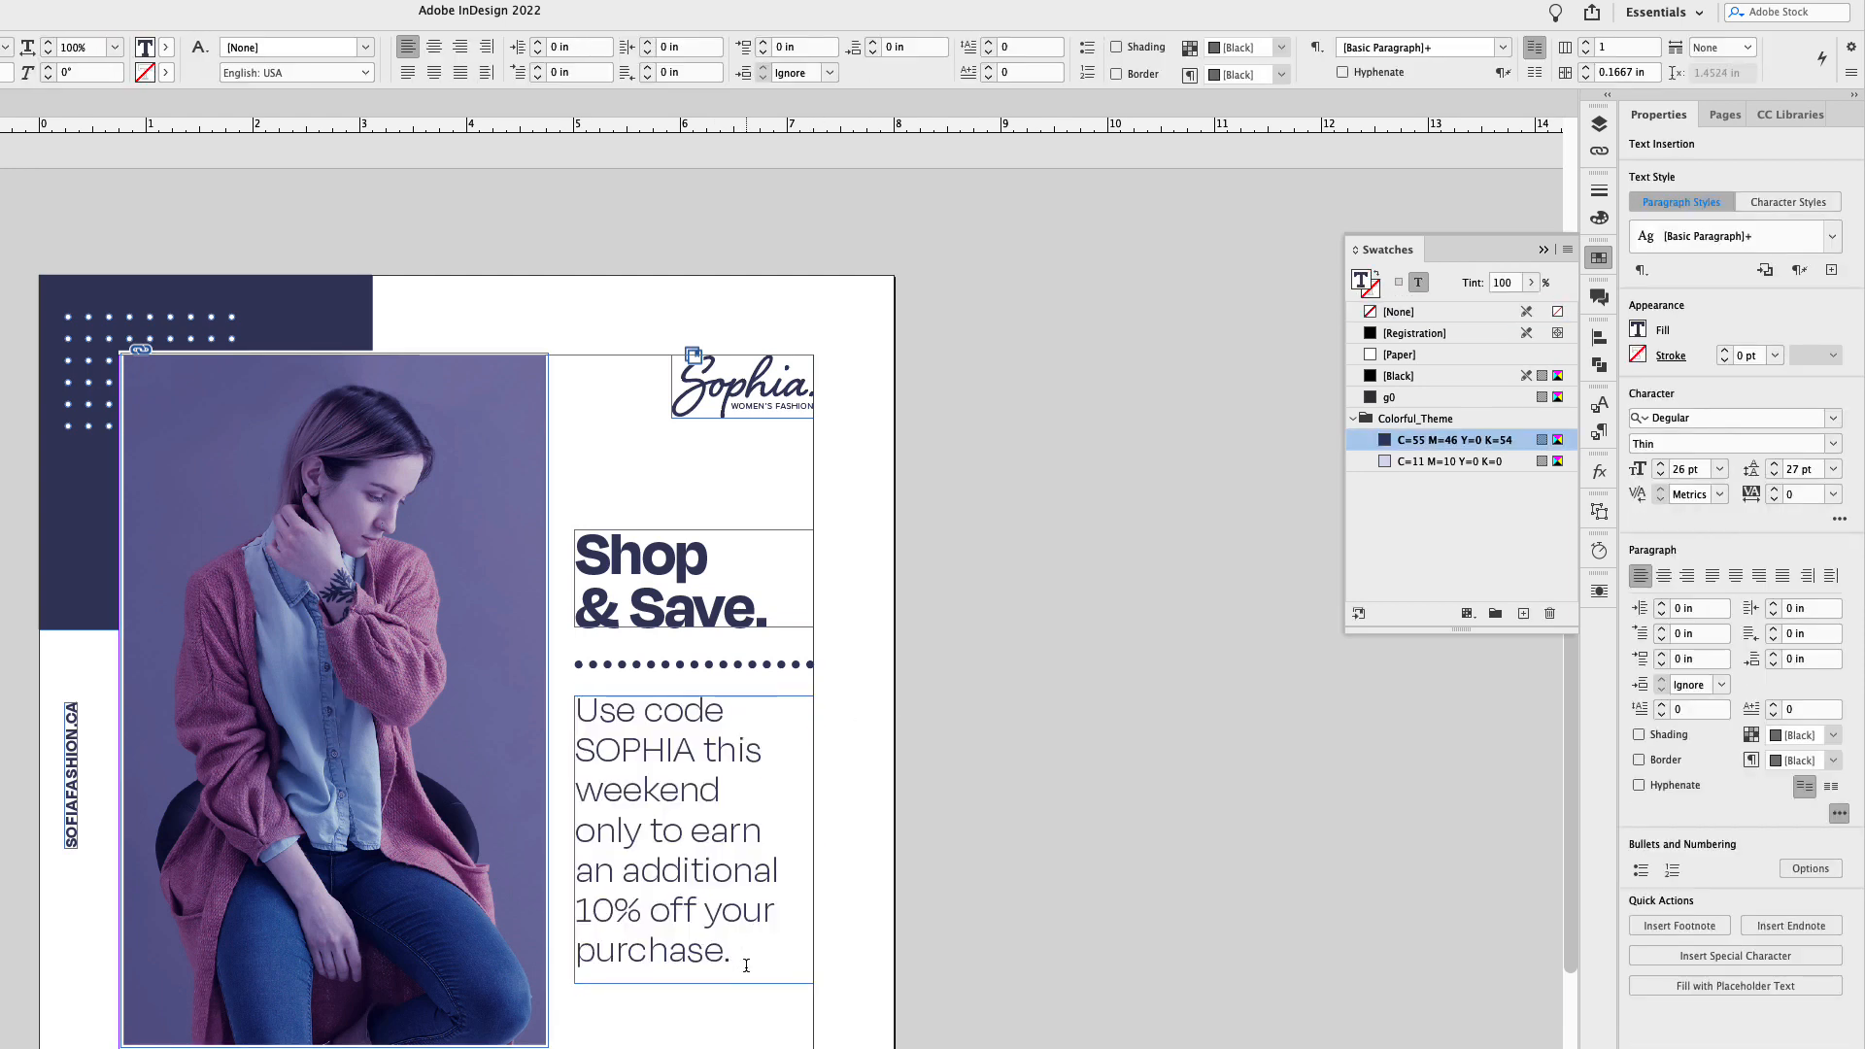
left_click_drag(741, 952, 577, 712)
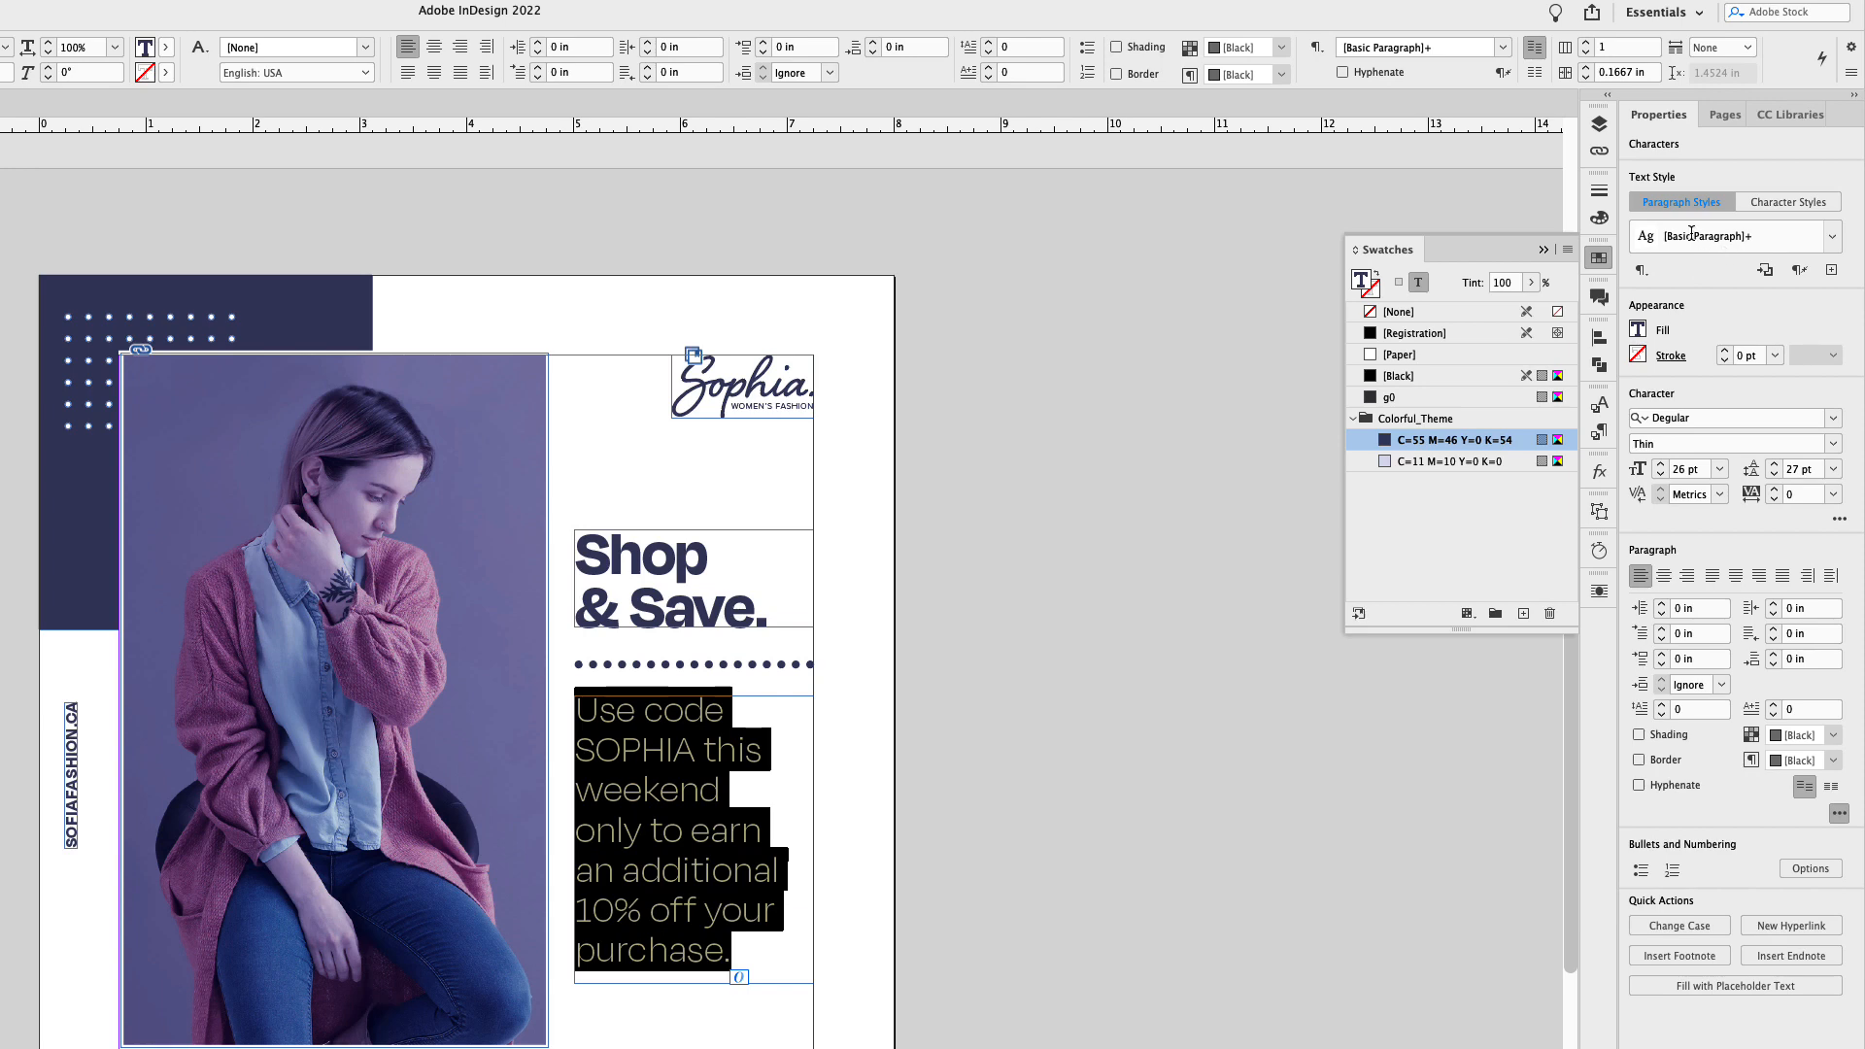
left_click(1829, 275)
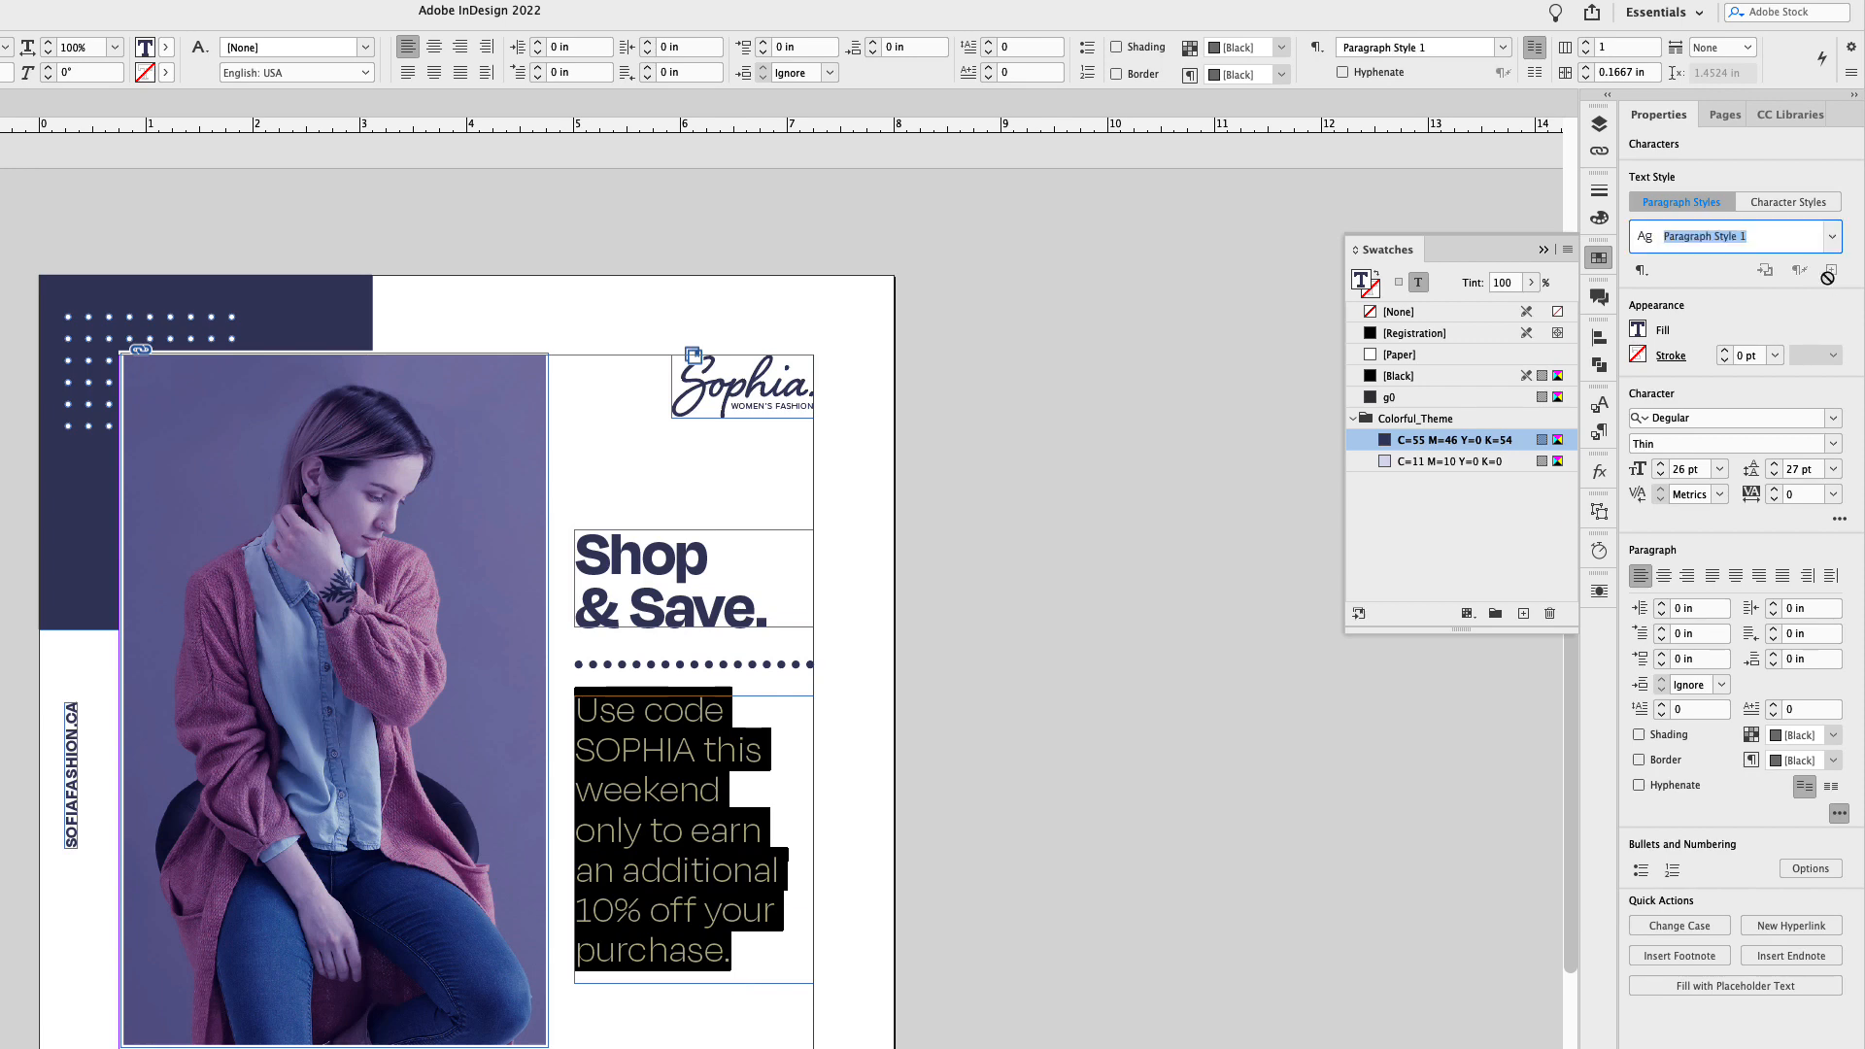
type("Promo Details")
key("Return")
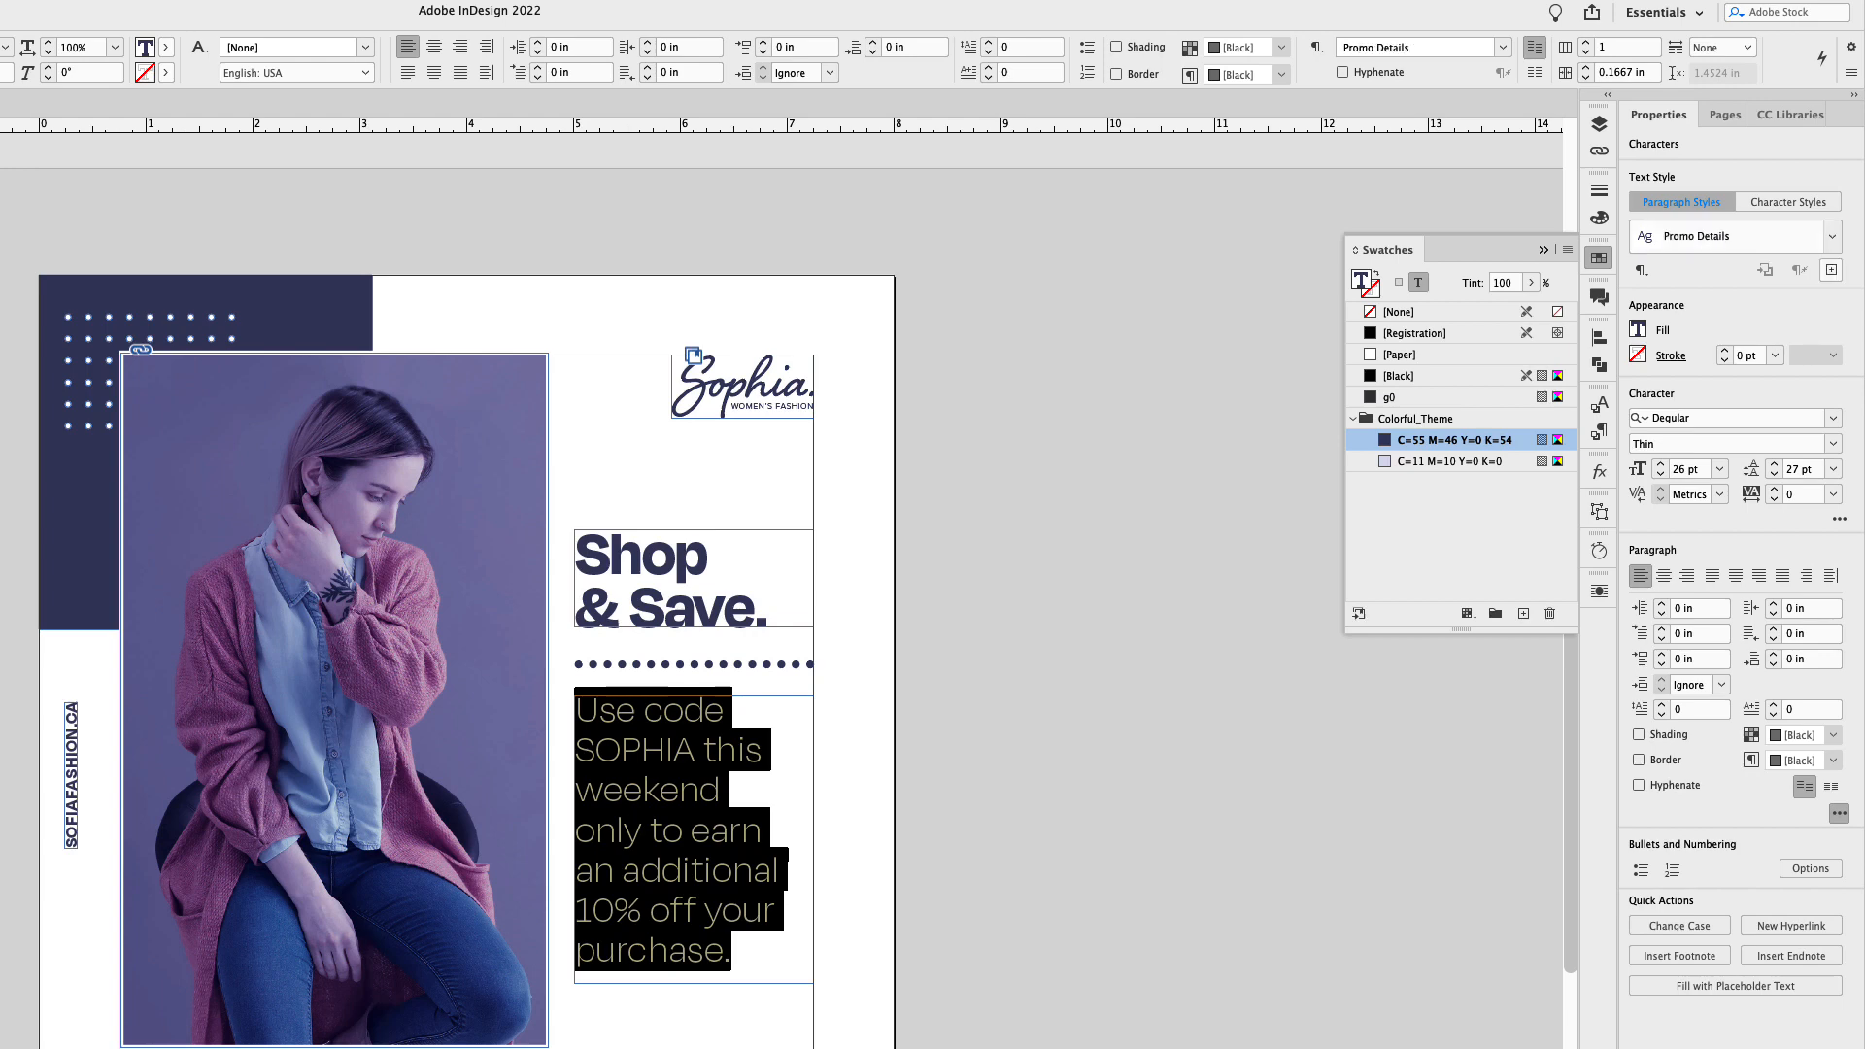
Float the Paragraph Styles panel beside the page, collapse the Character Styles panel and deselect the promo text
left_click(1598, 431)
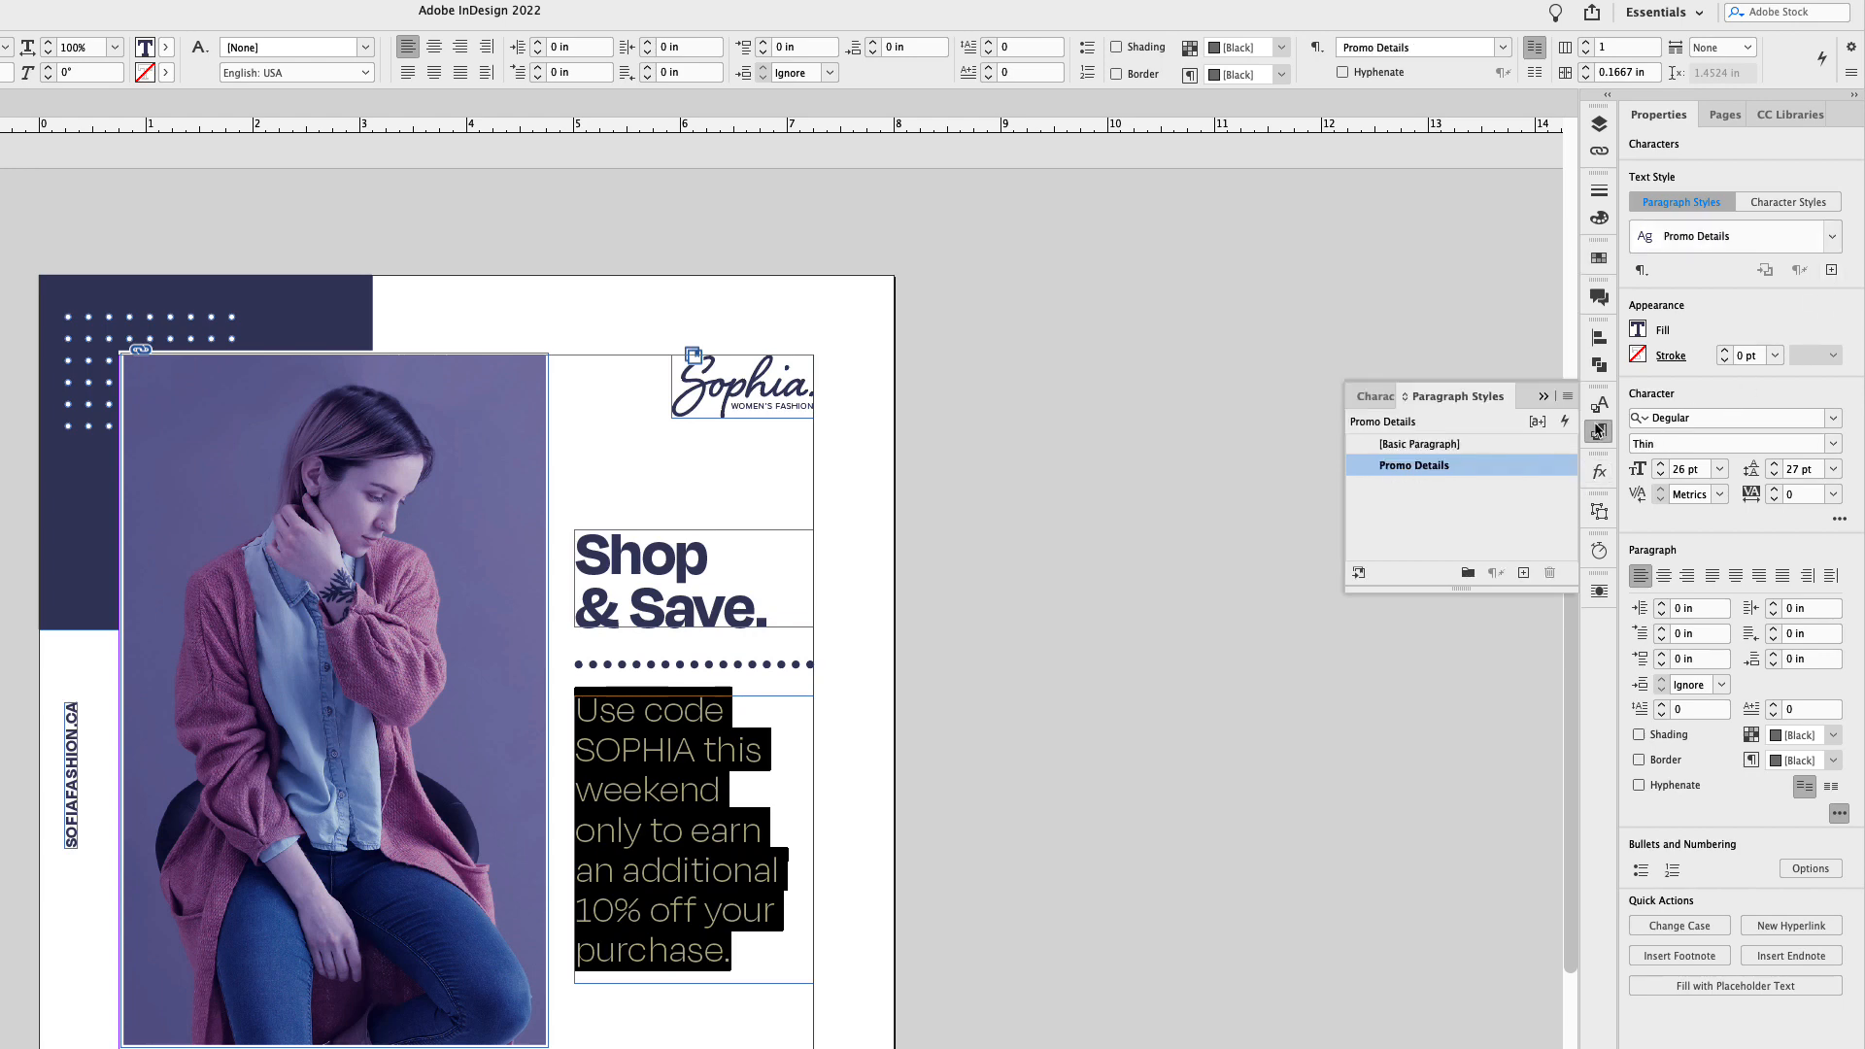
left_click_drag(1481, 398, 1054, 389)
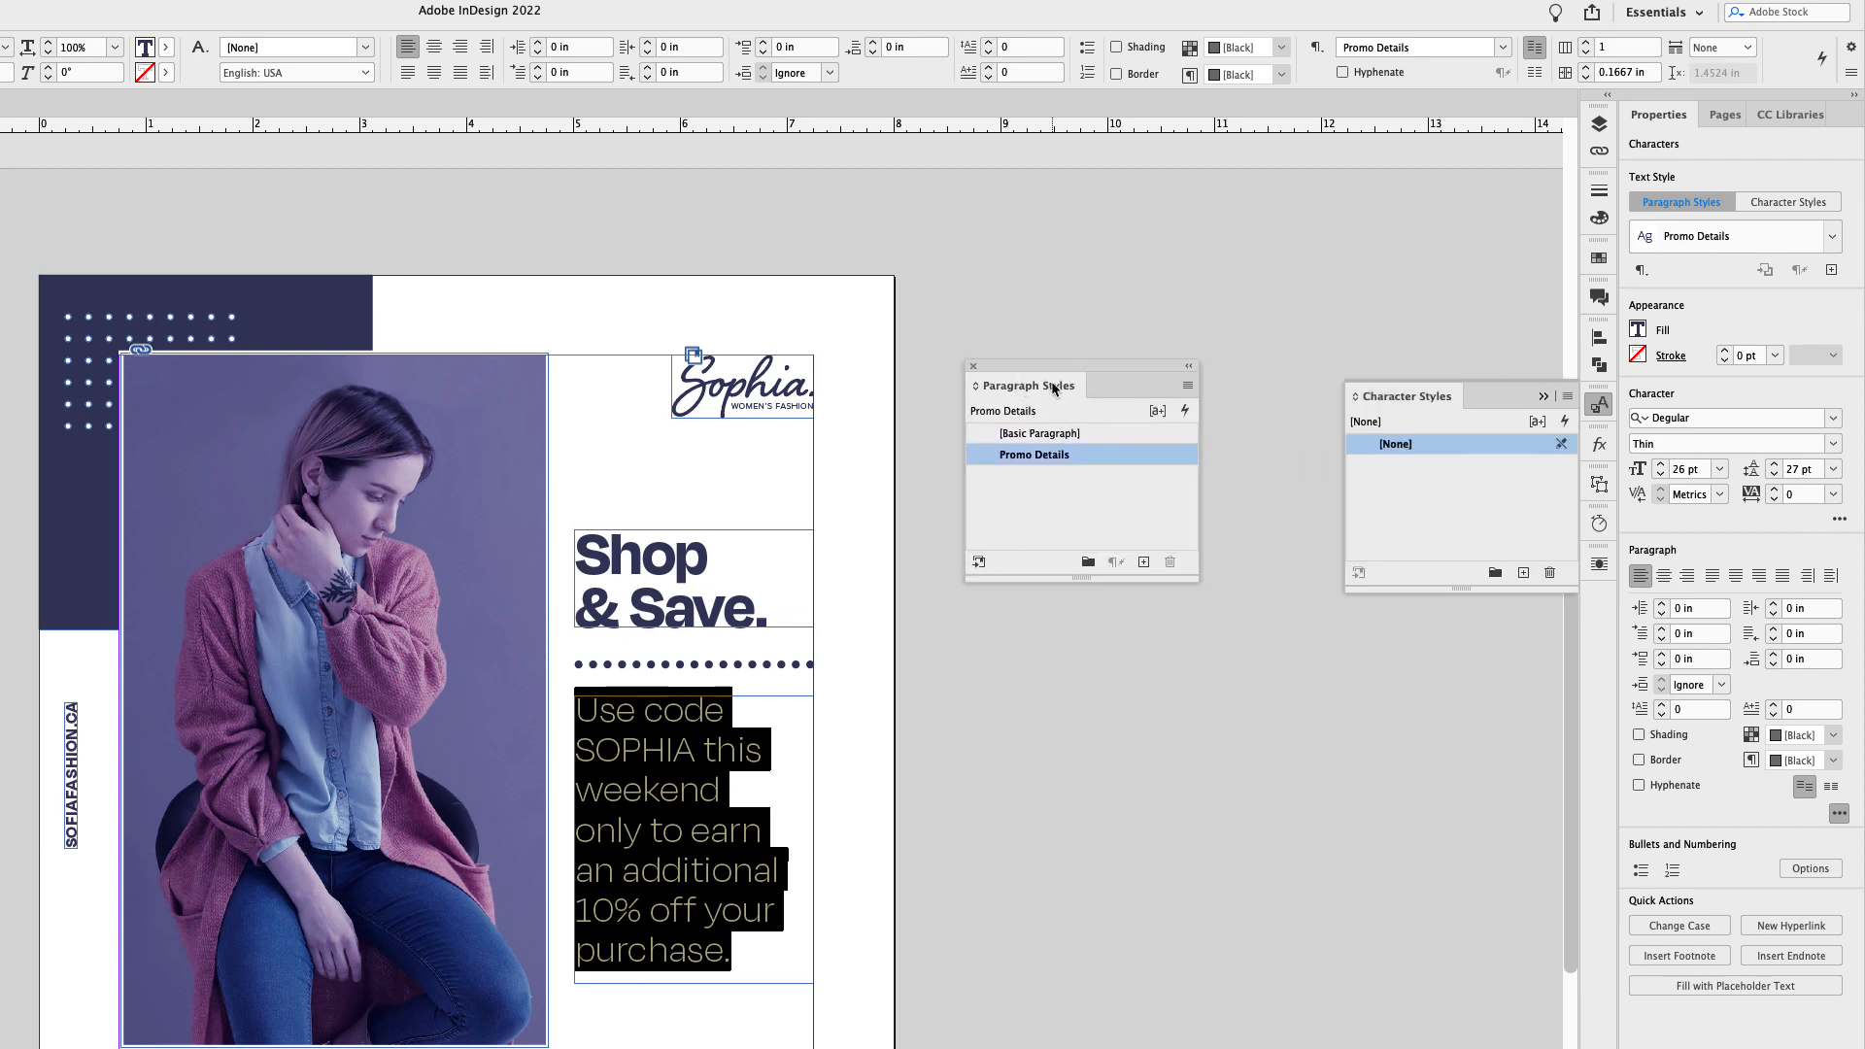
left_click(1544, 397)
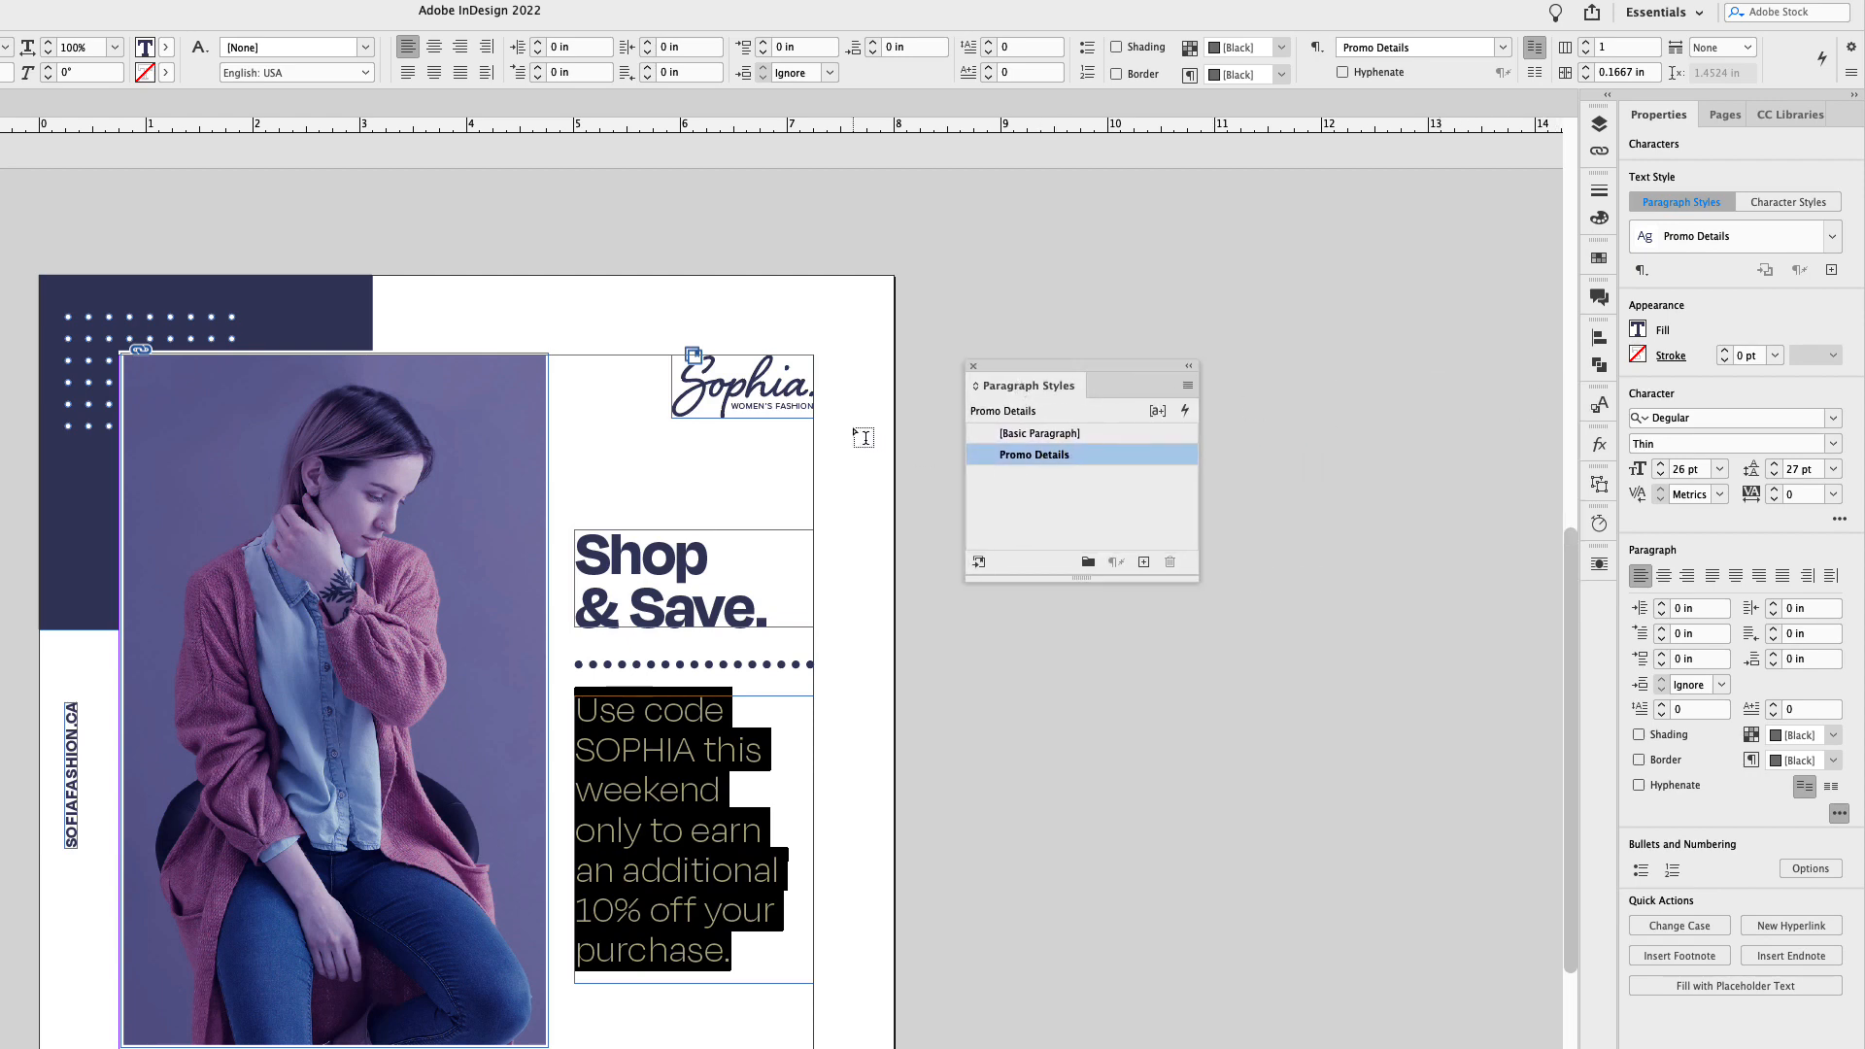
key("Escape")
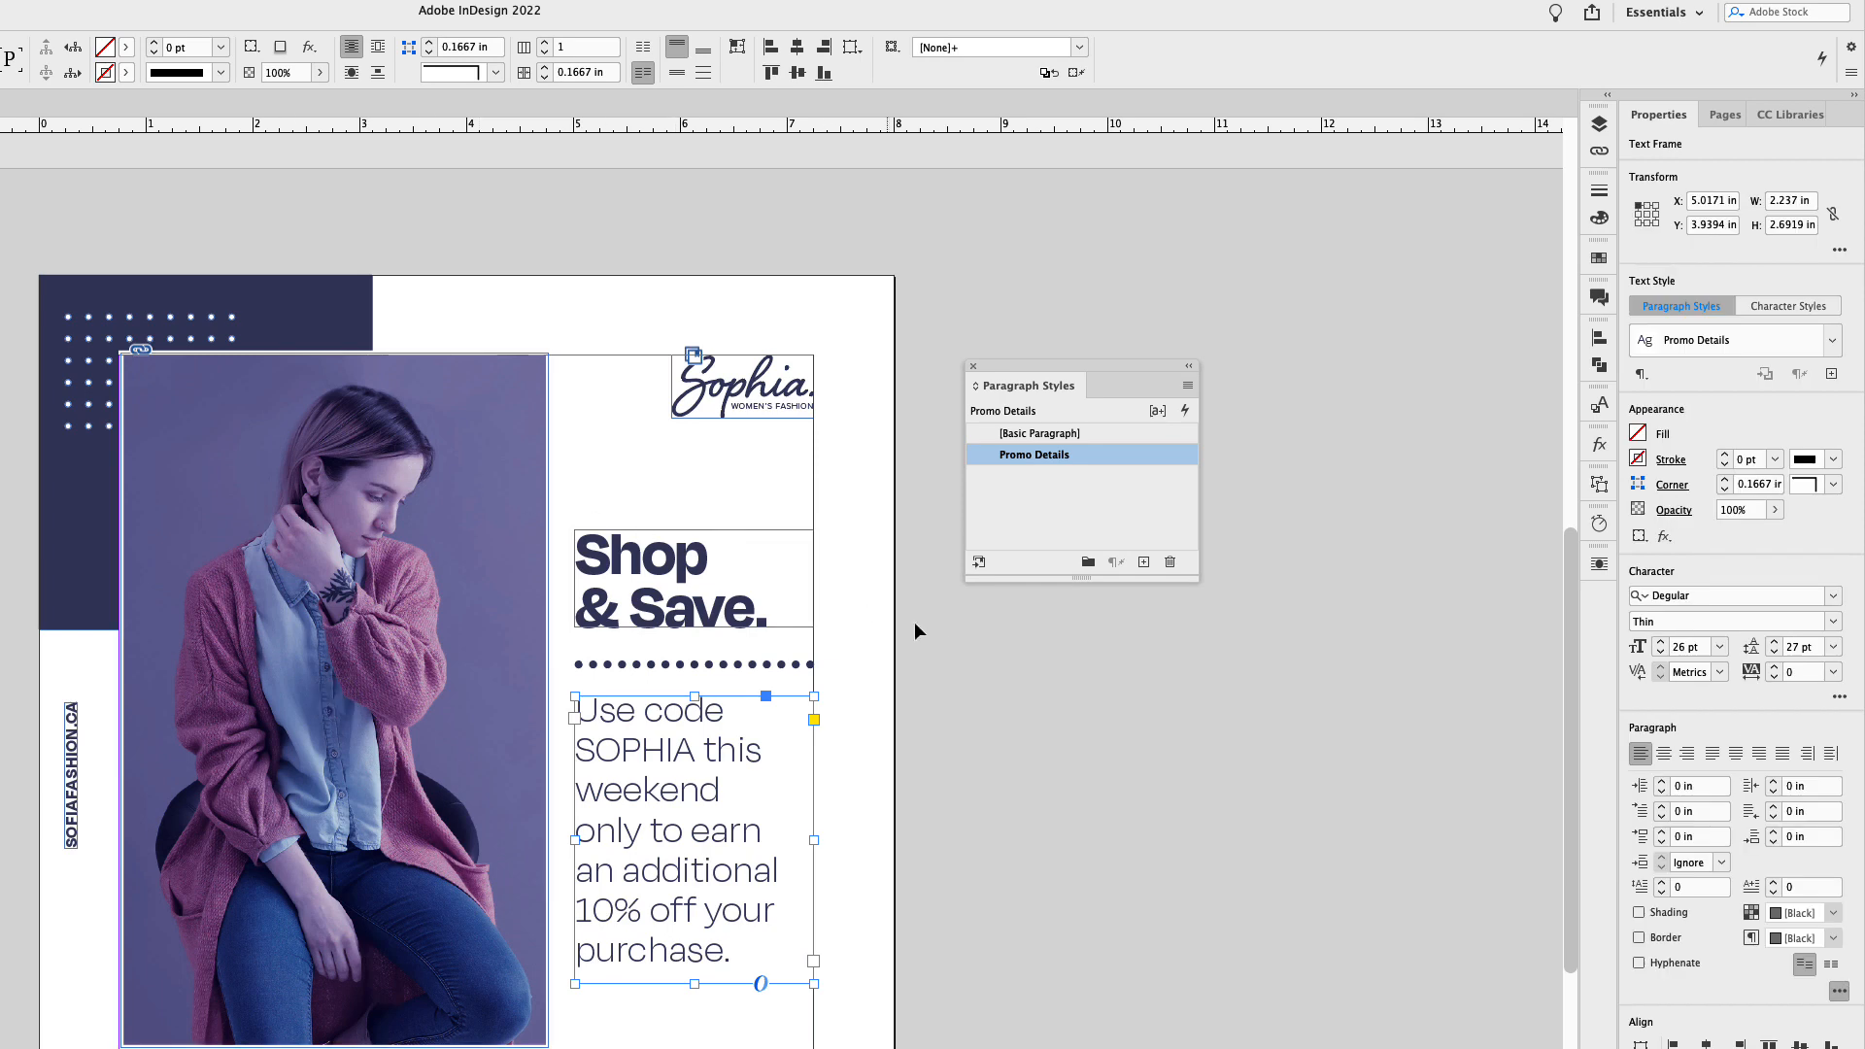
left_click(837, 775)
Edit the Promo Details paragraph style and set the weight of its rule above to 7 pt
double_click(1031, 454)
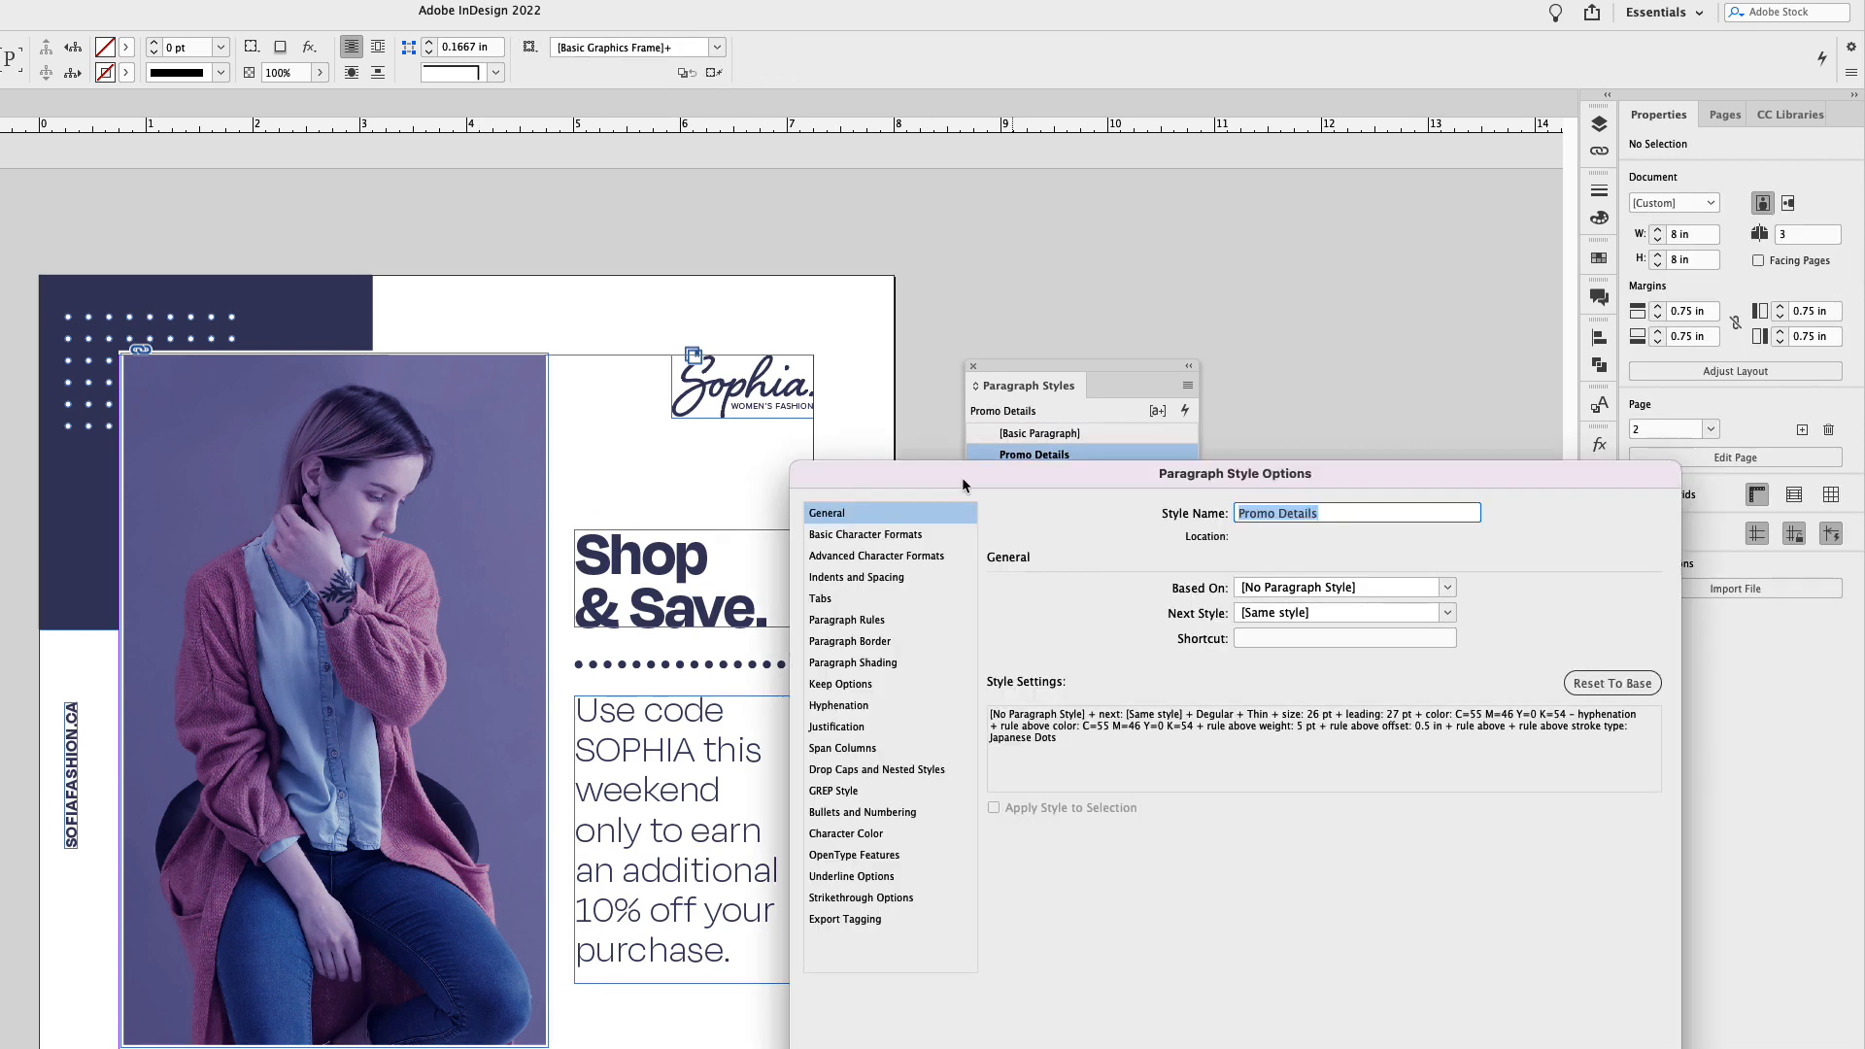
left_click_drag(962, 480, 1083, 444)
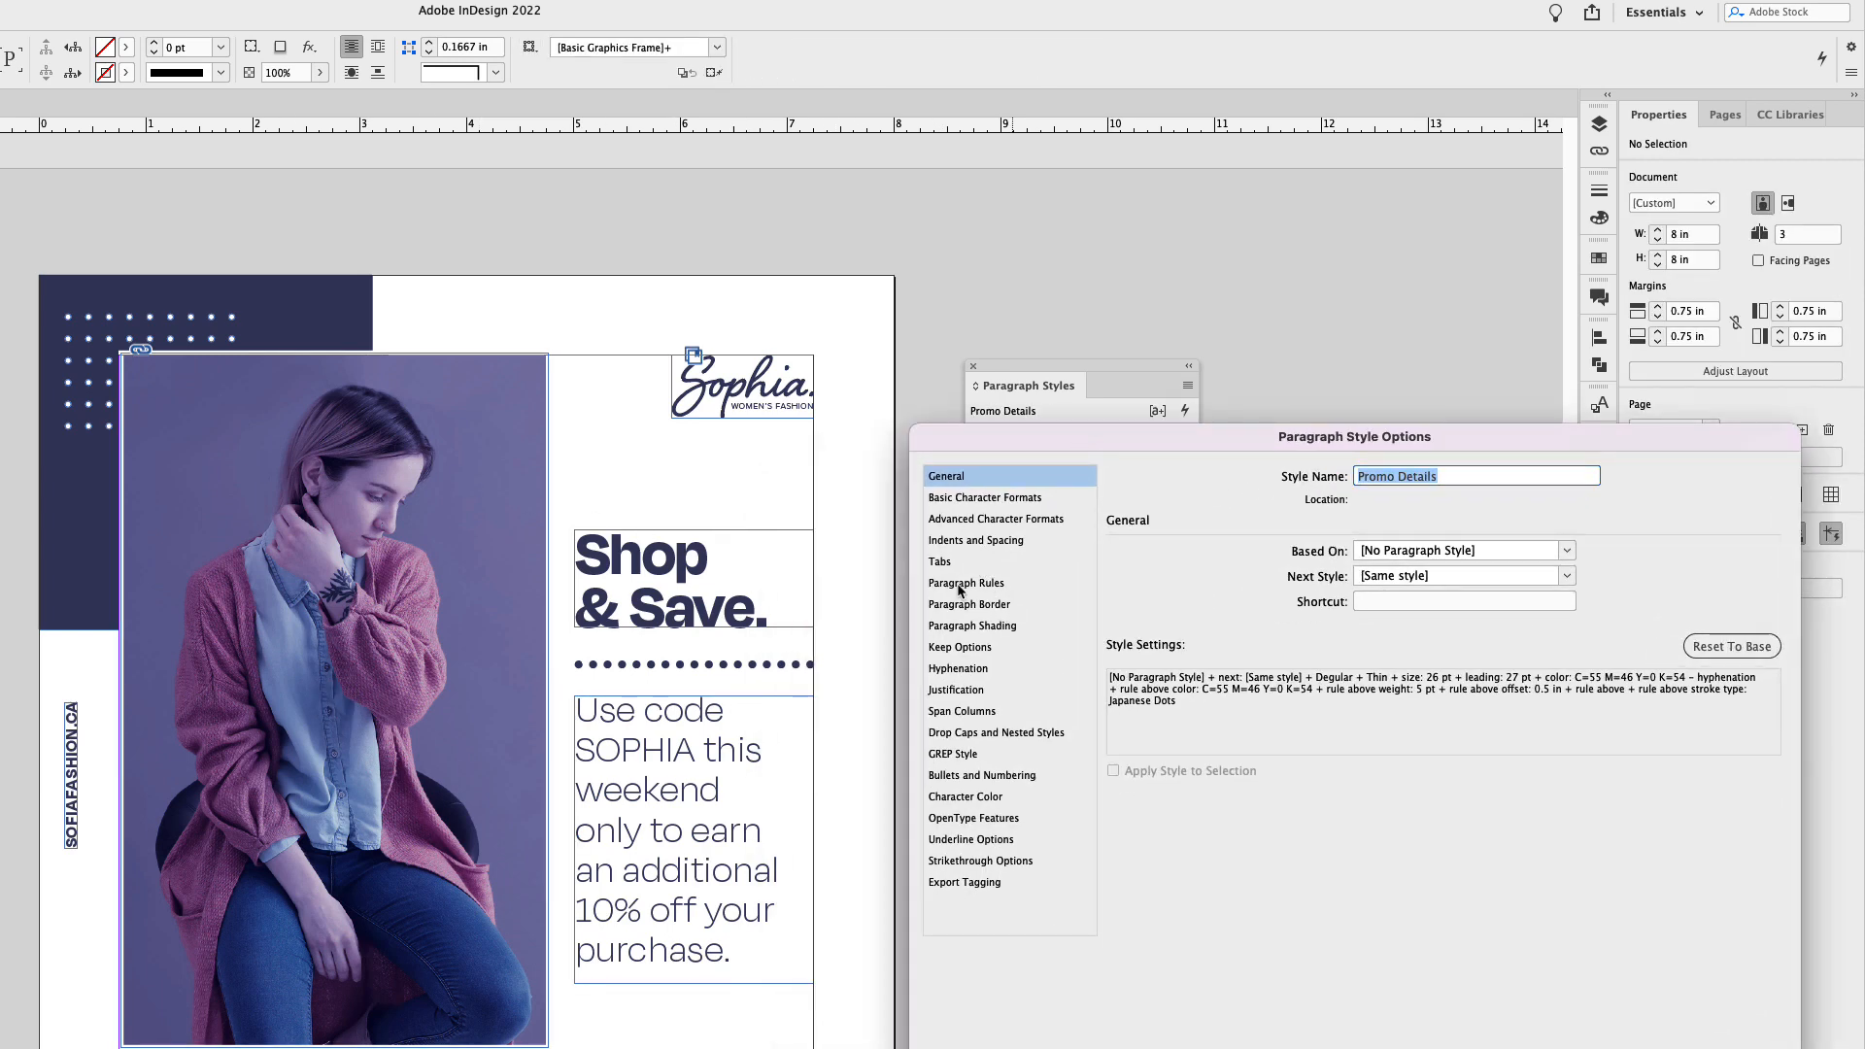
left_click(1007, 584)
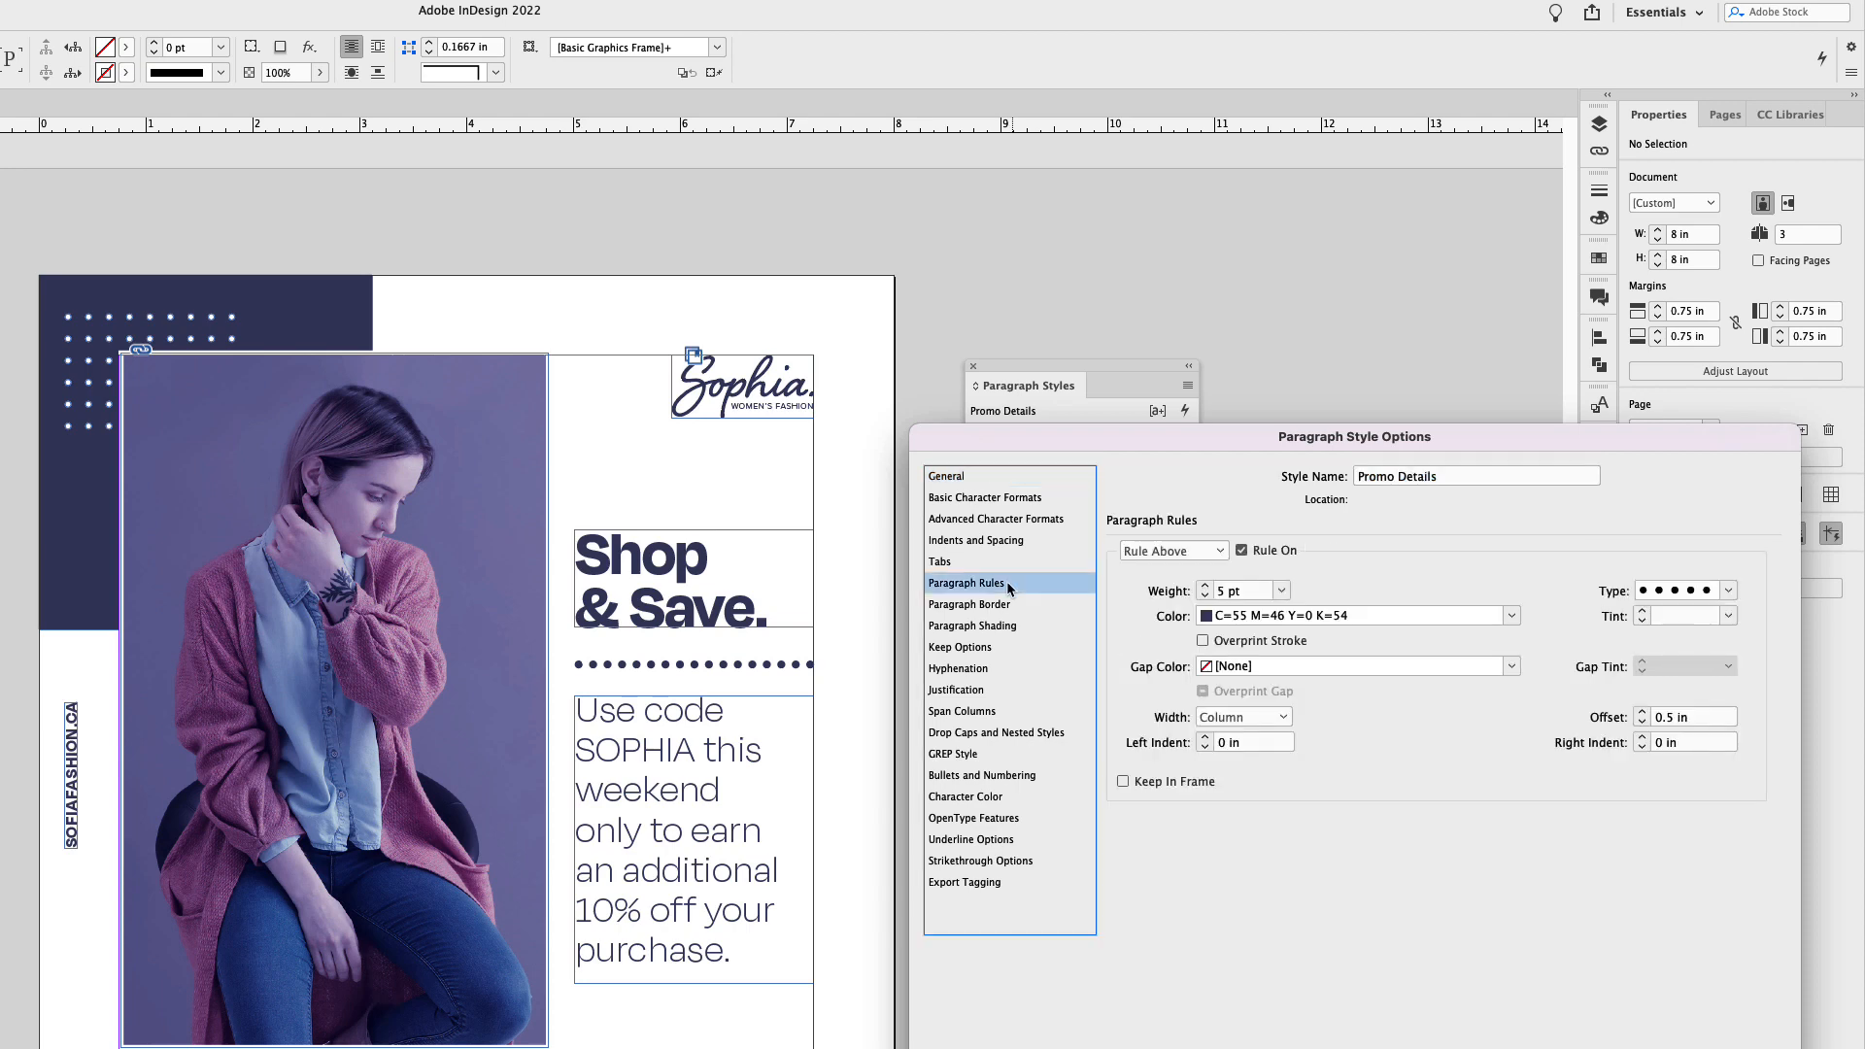
left_click(1205, 587)
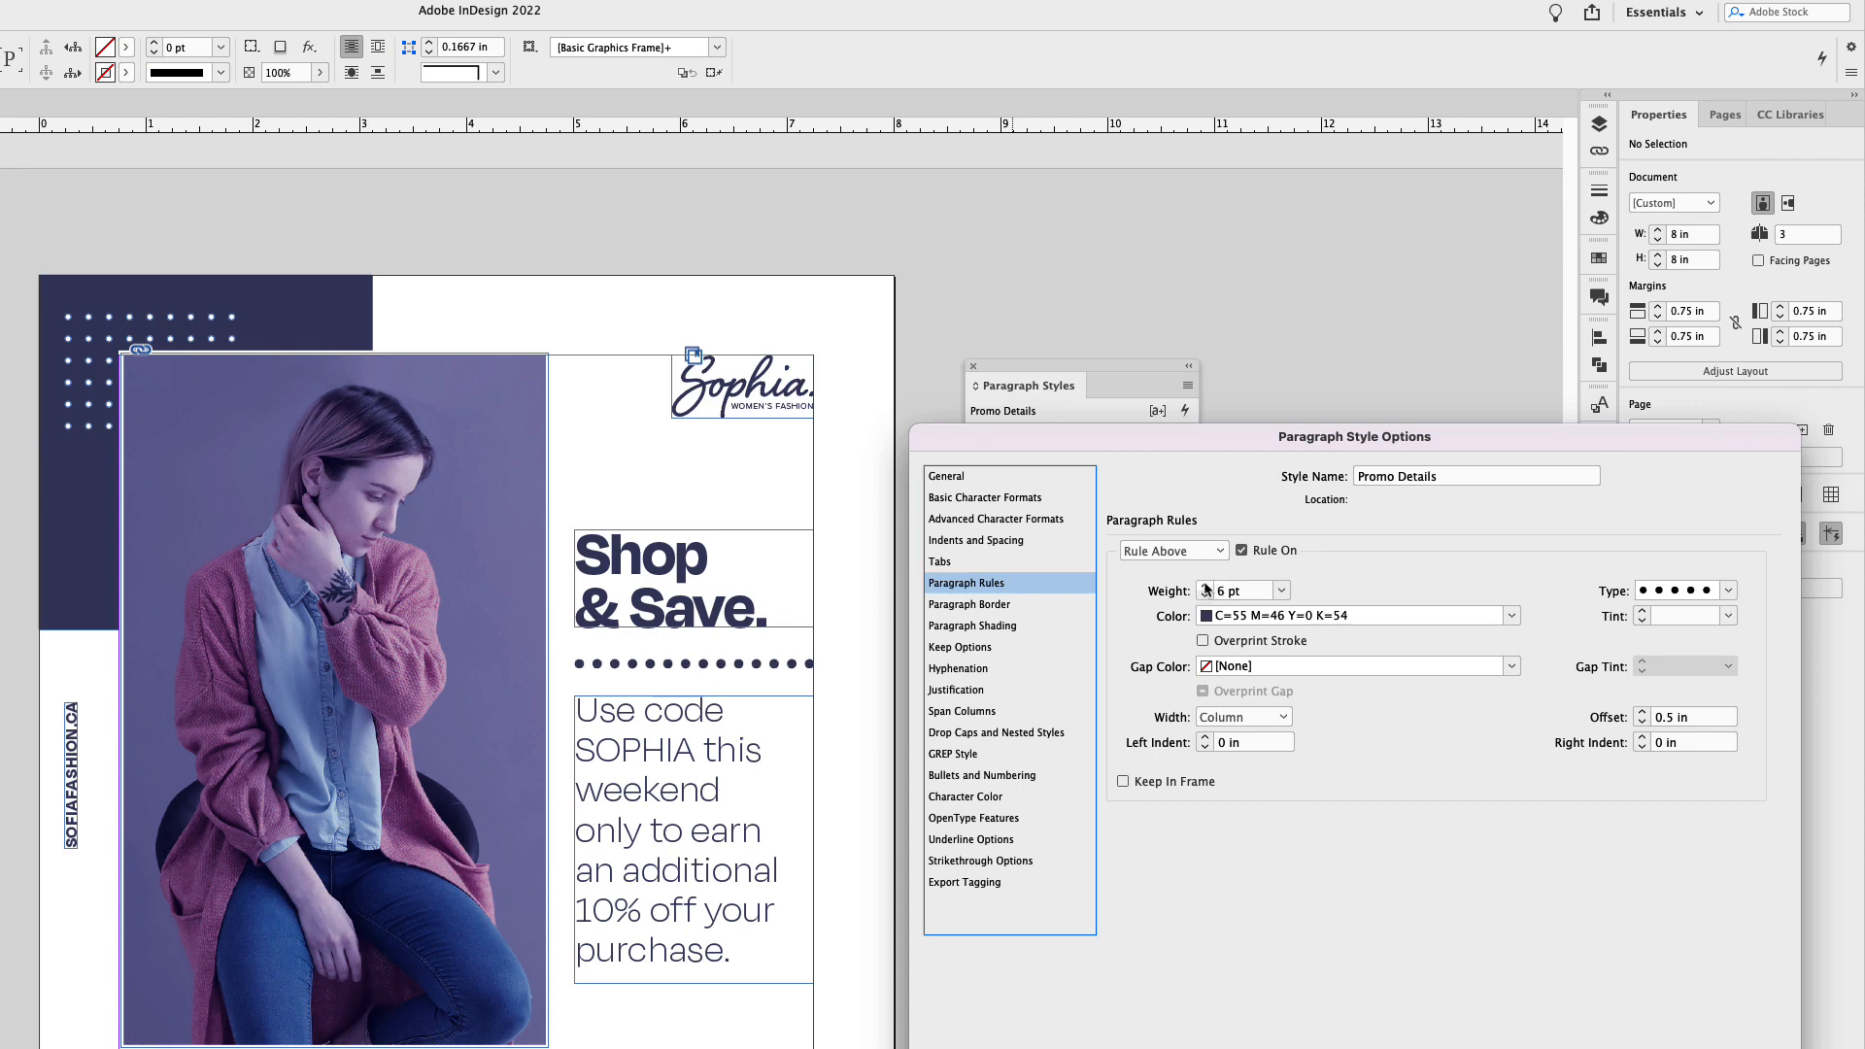
left_click(1204, 596)
left_click(1205, 585)
left_click(1205, 586)
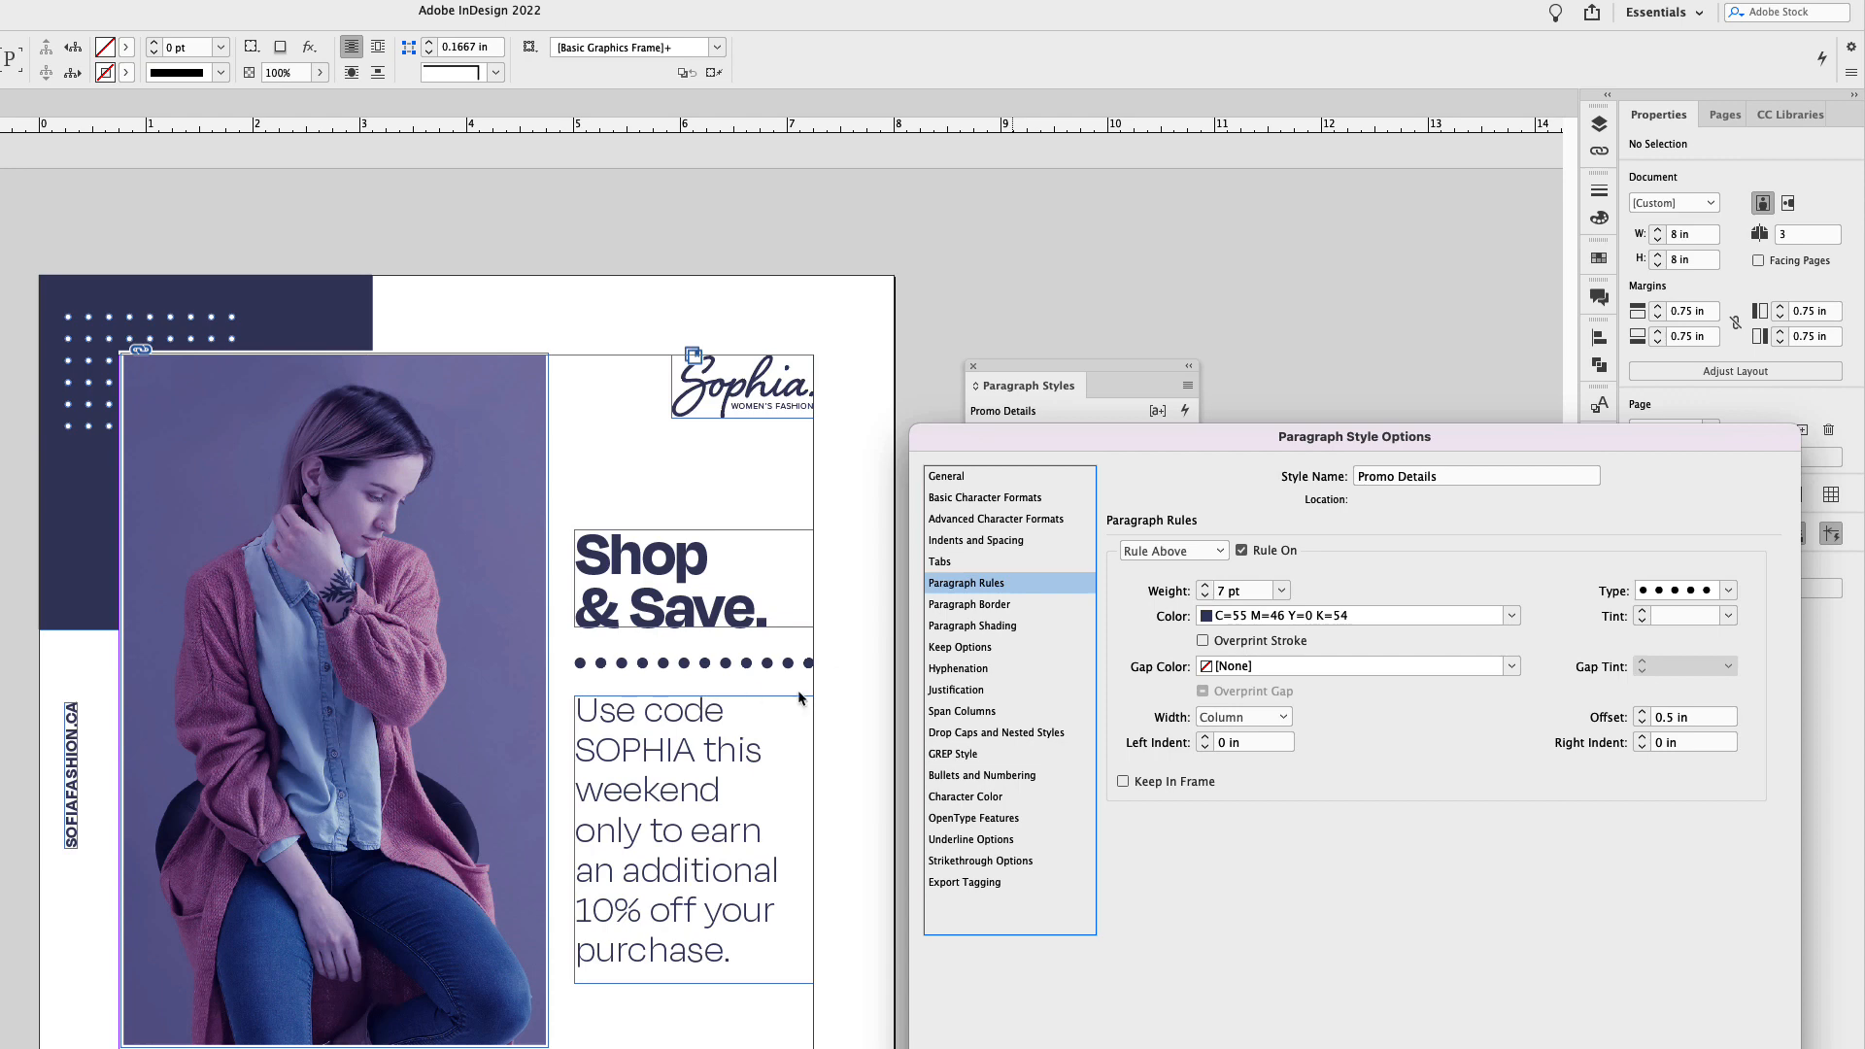
Change the style's rule color to the C=11 M=10 Y=0 K=0 swatch and apply the style options
left_click(1513, 616)
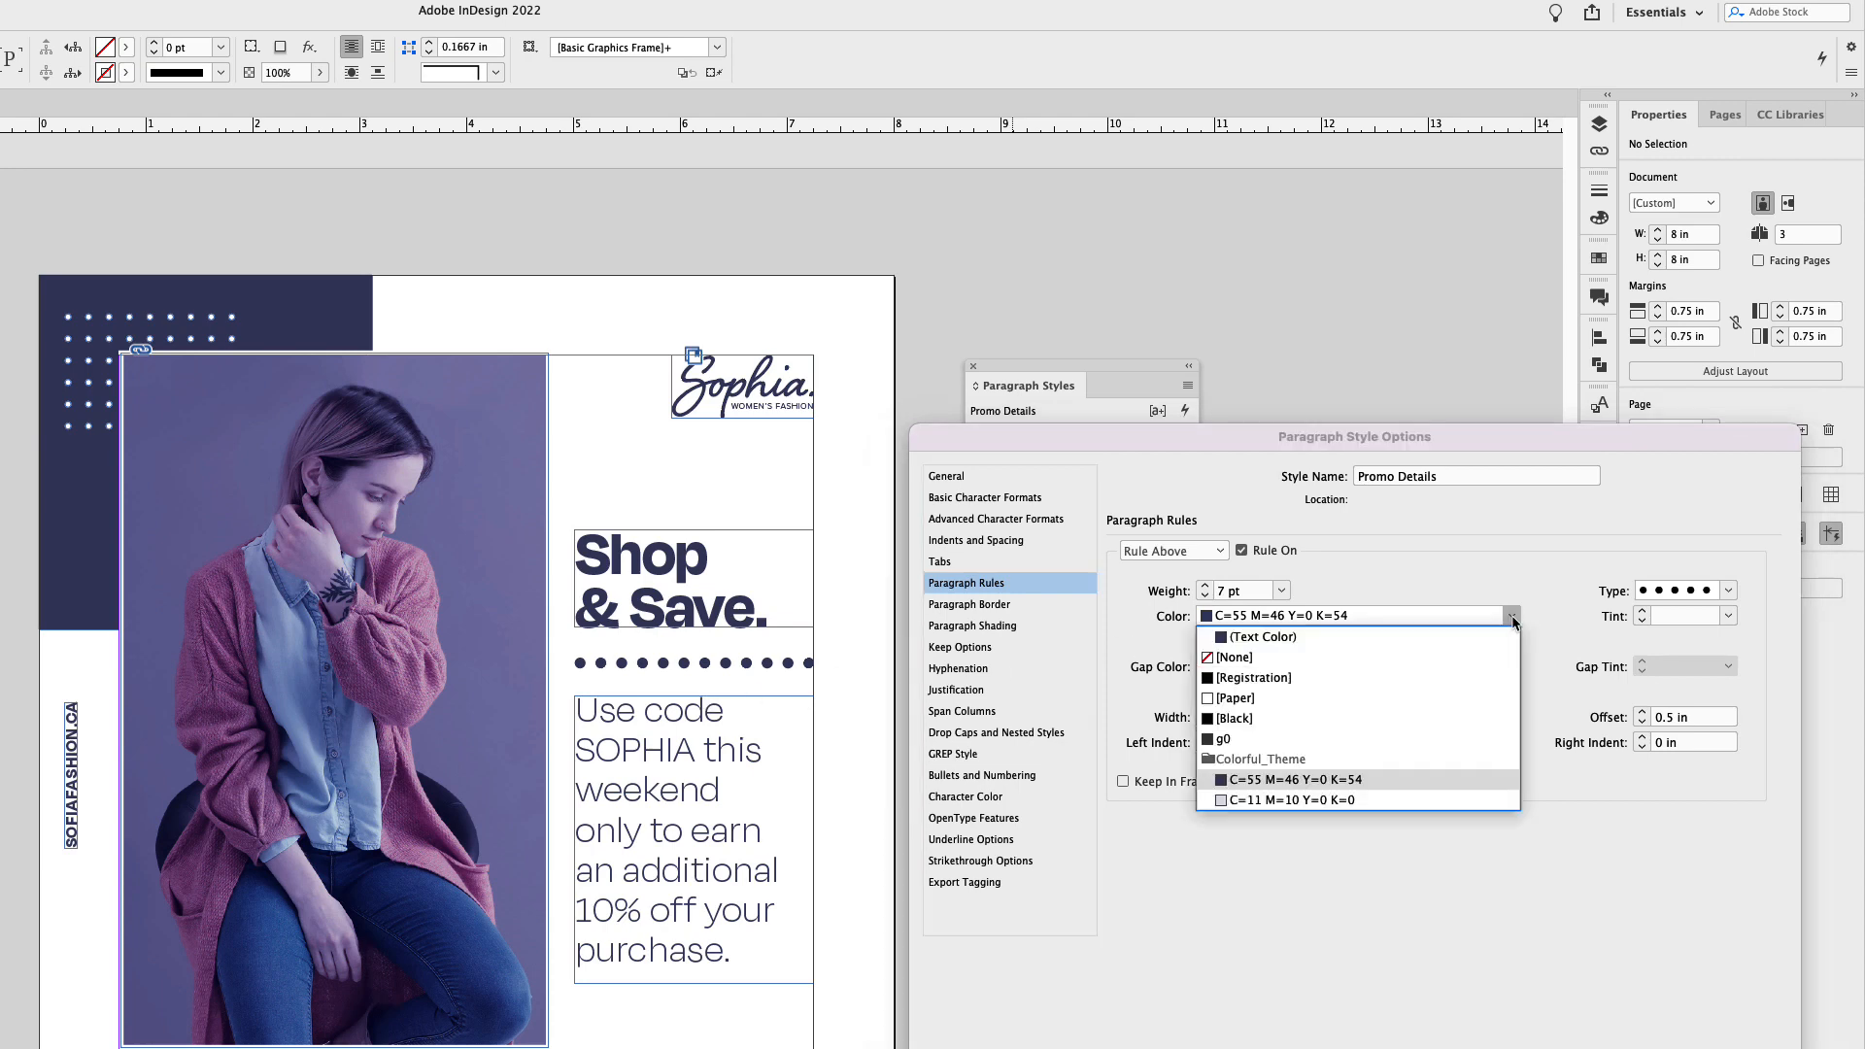
left_click(1350, 801)
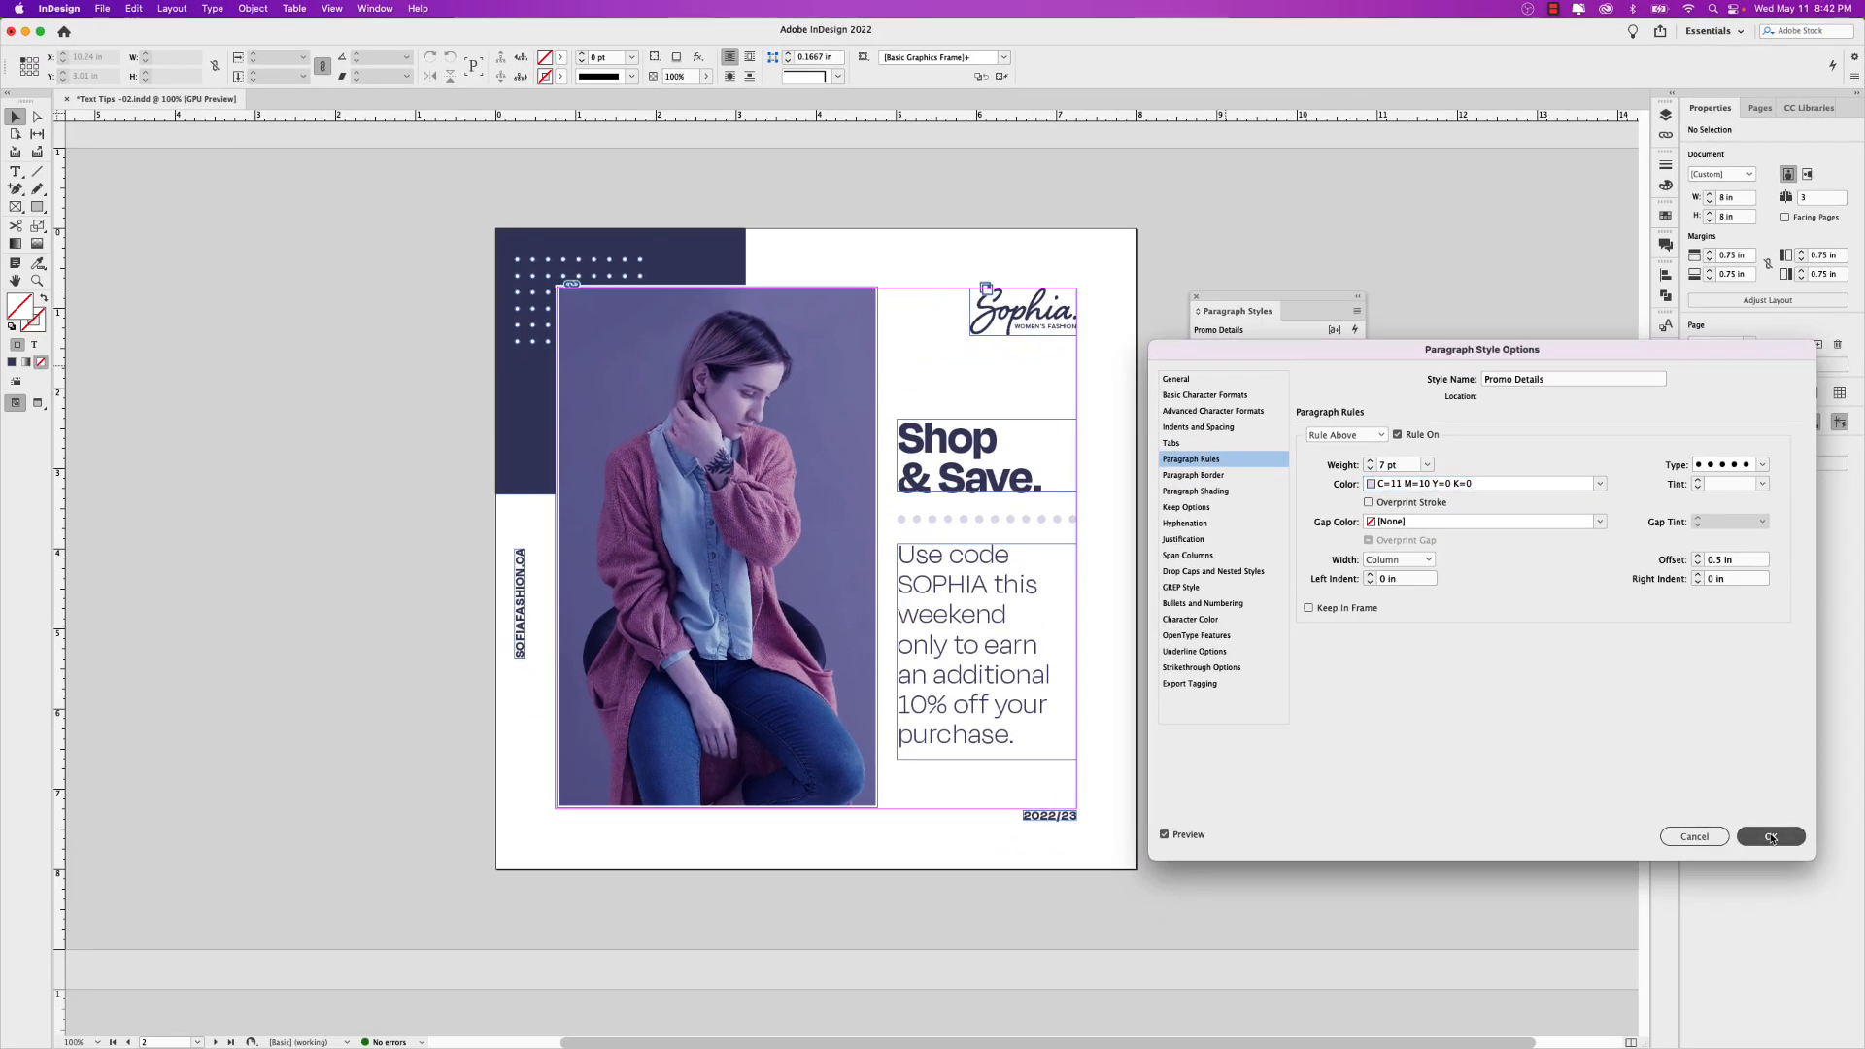
key("Return")
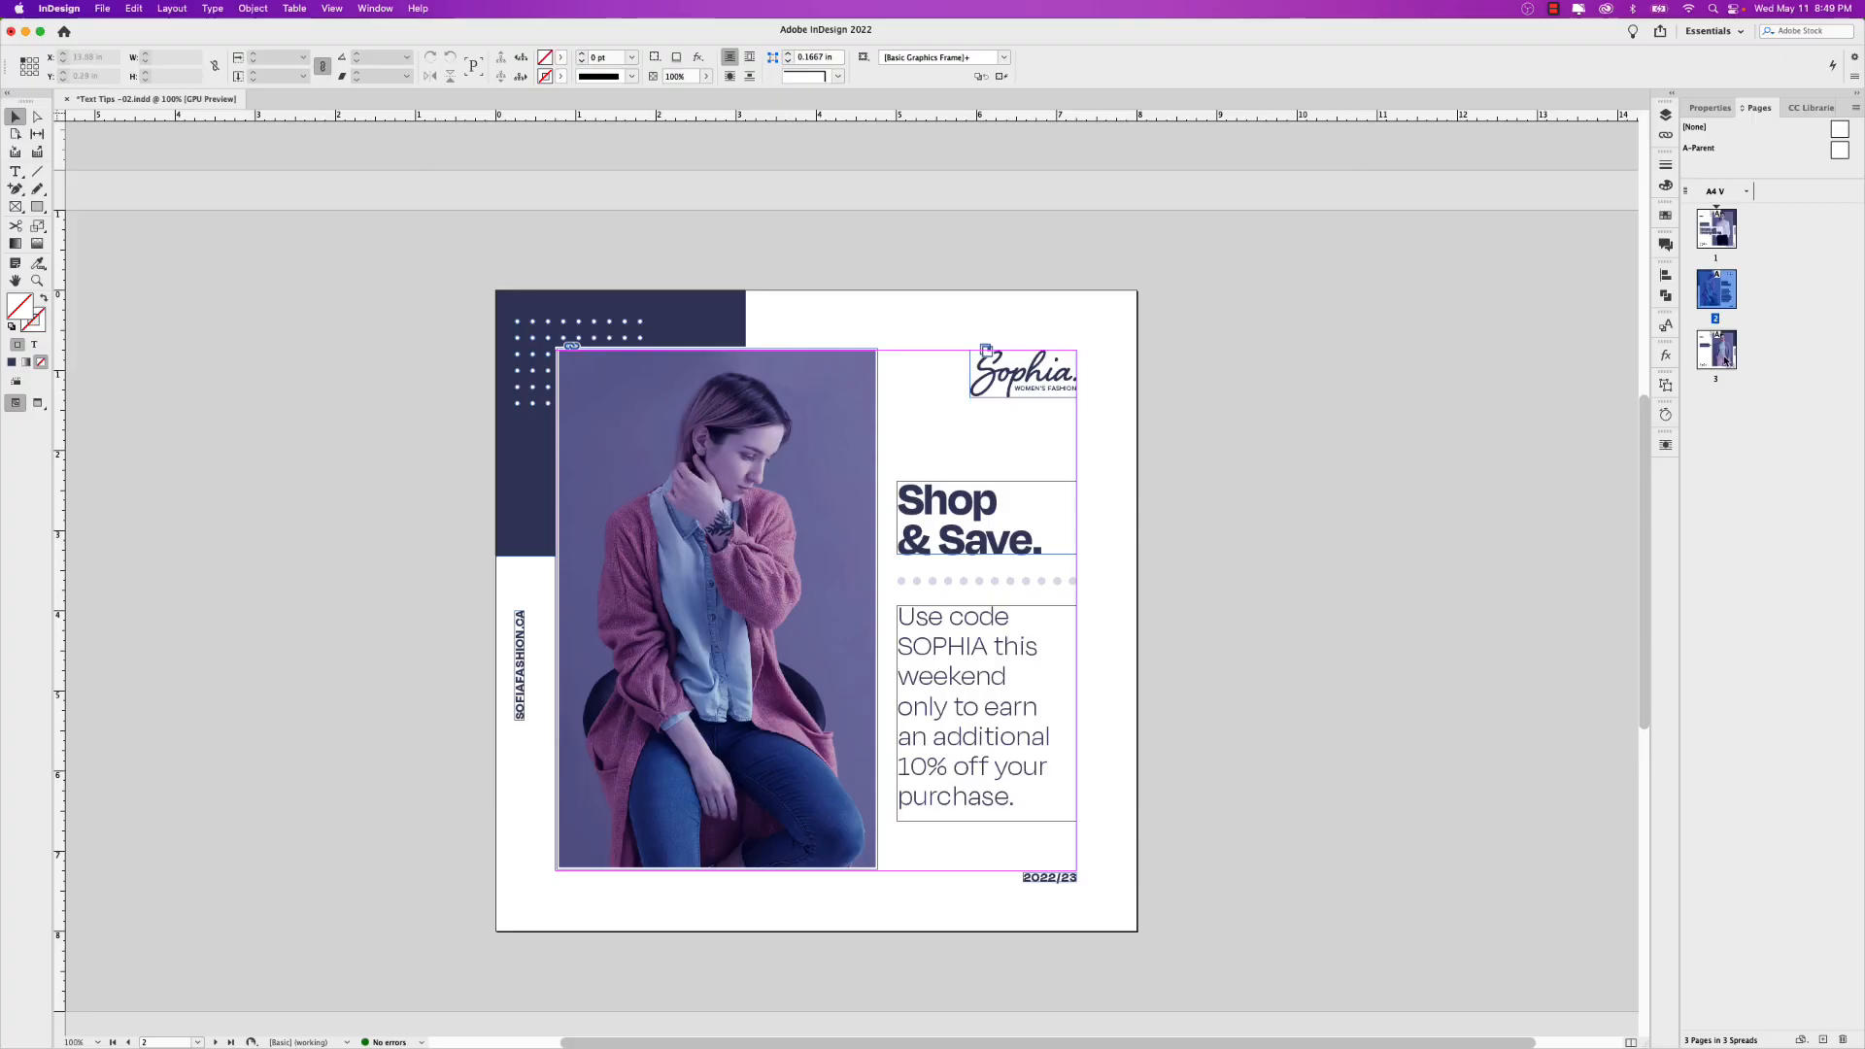
Copy the "50% off everything" headline frame from page 1 and paste it in place on page 3
double_click(1721, 360)
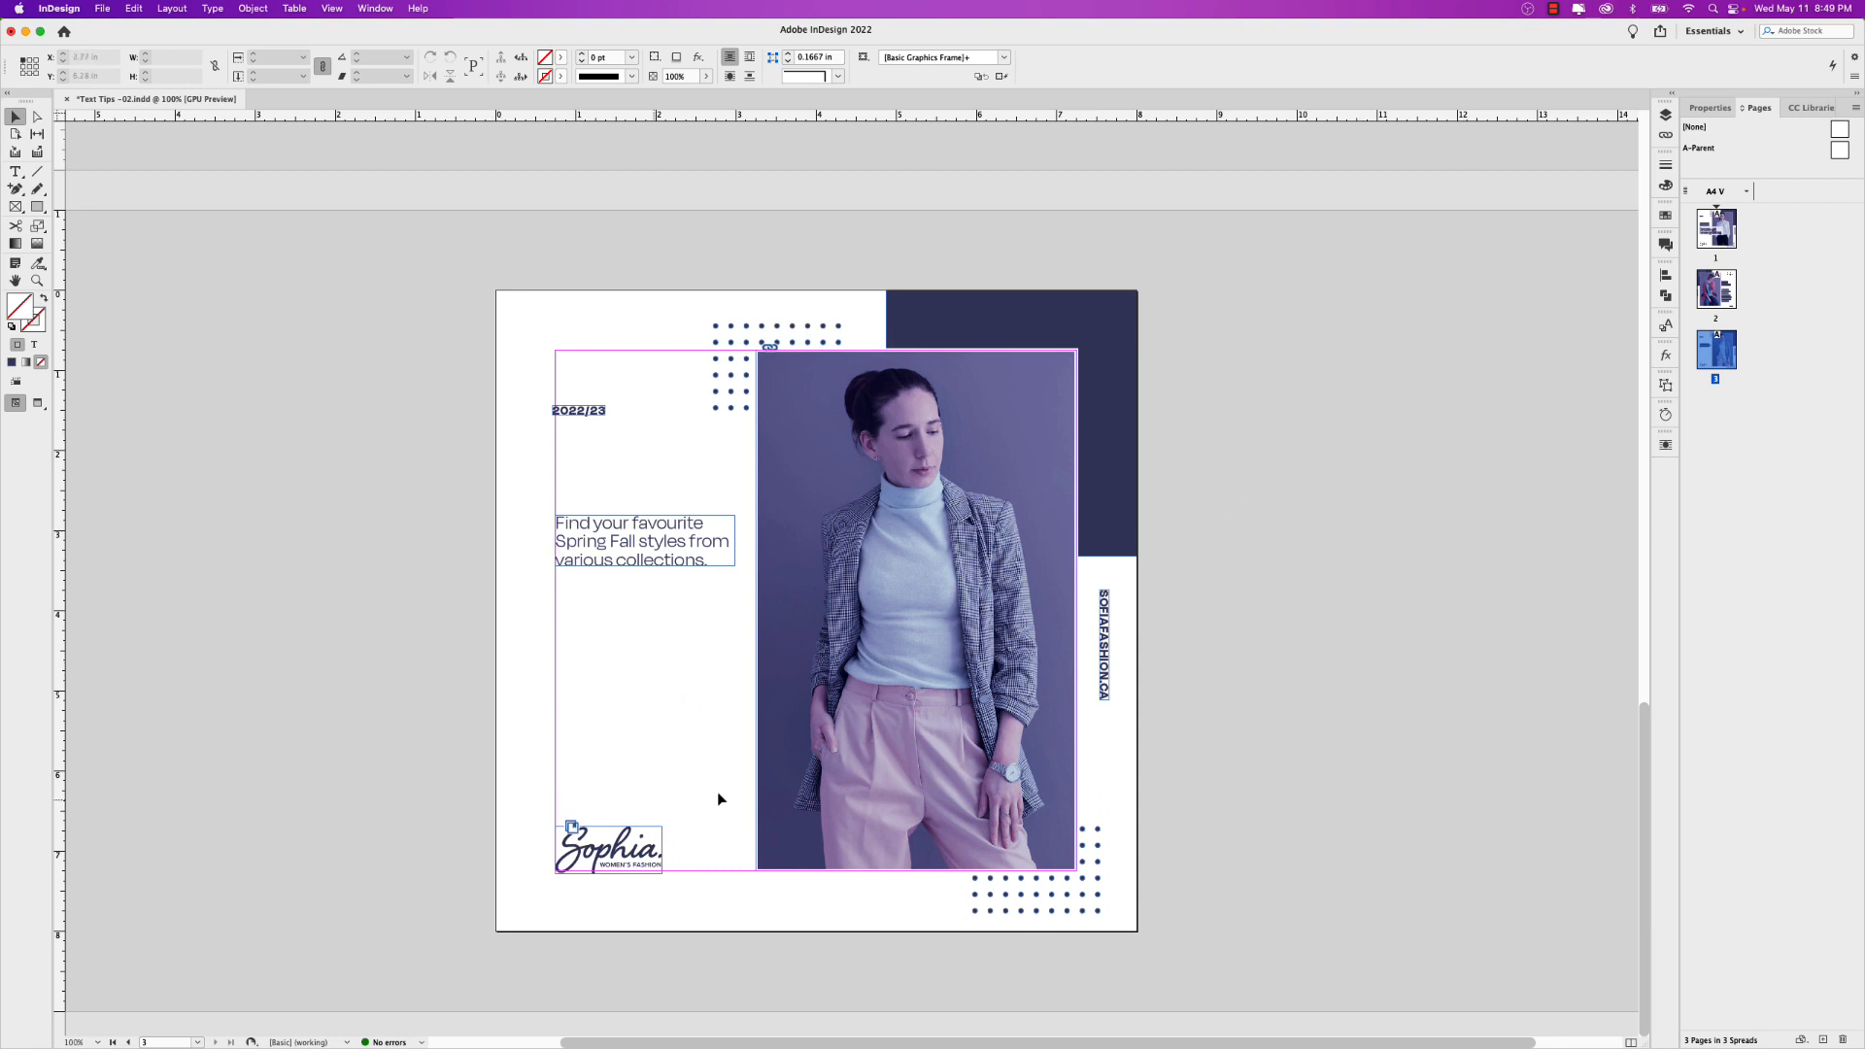
double_click(1717, 230)
left_click(719, 554)
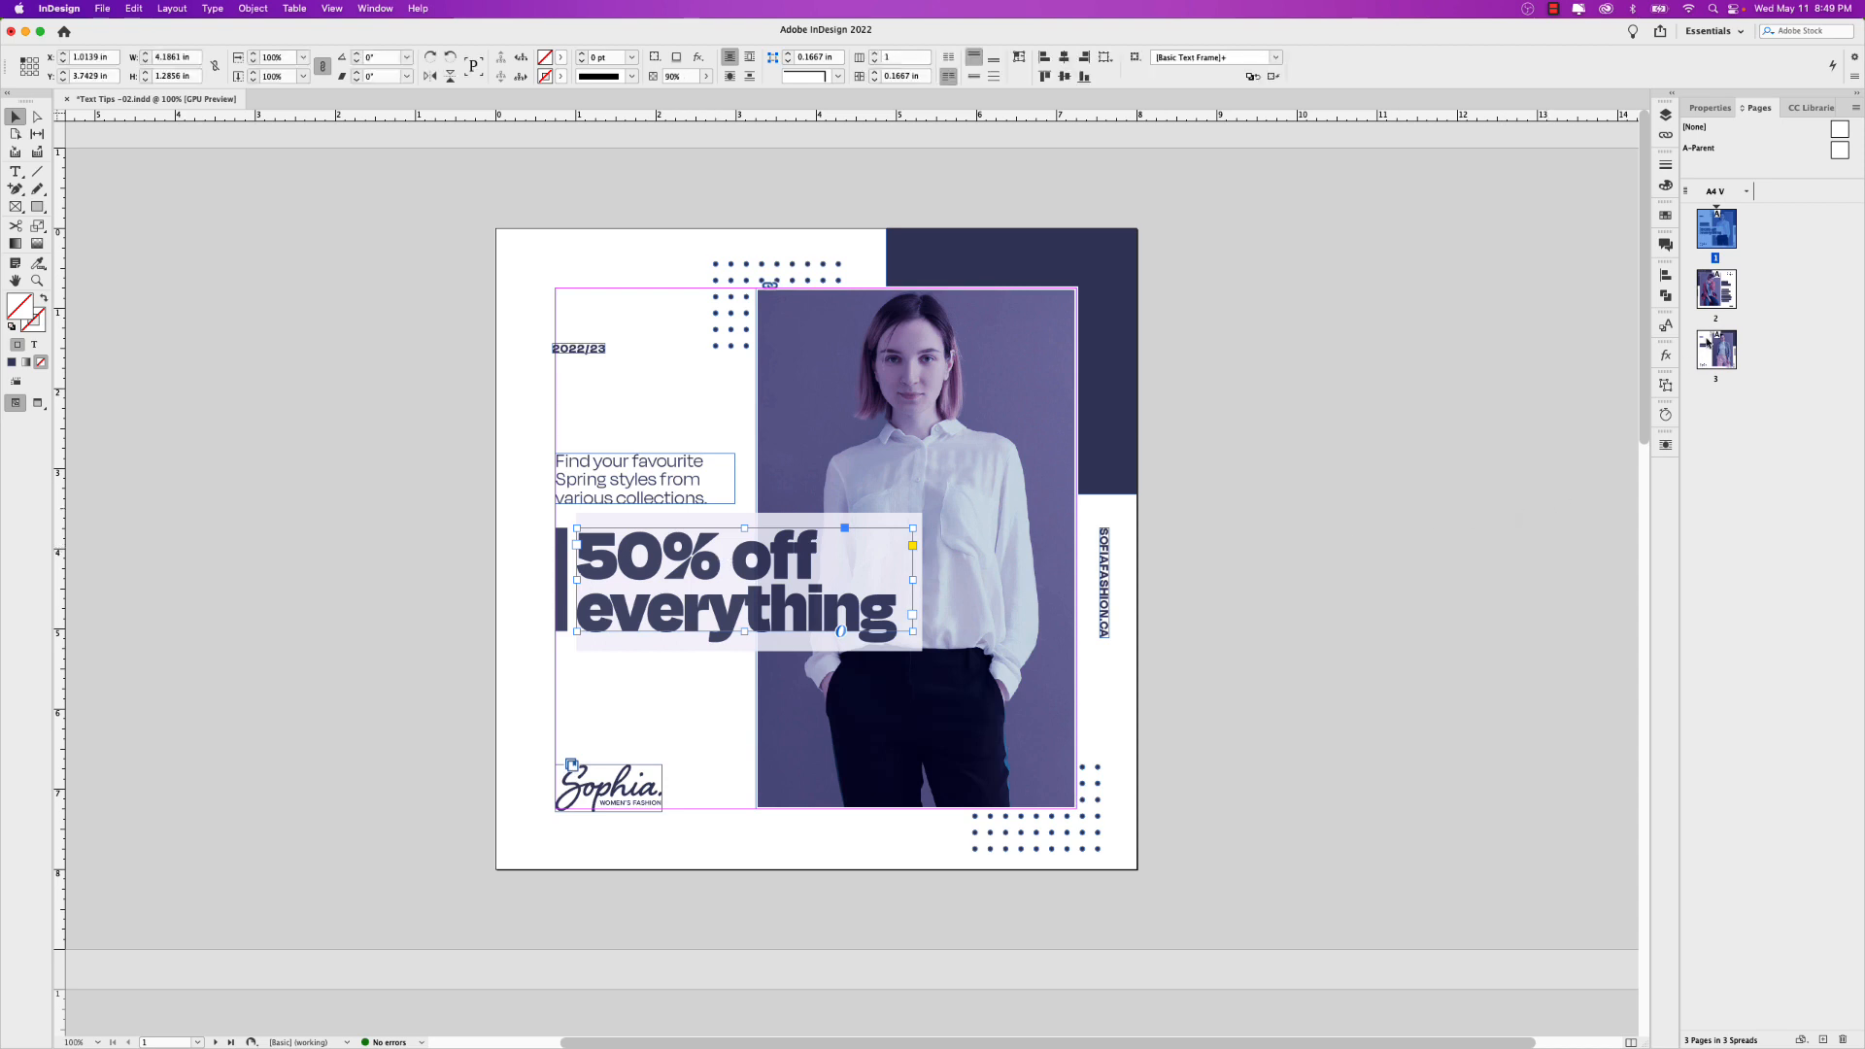
double_click(1716, 350)
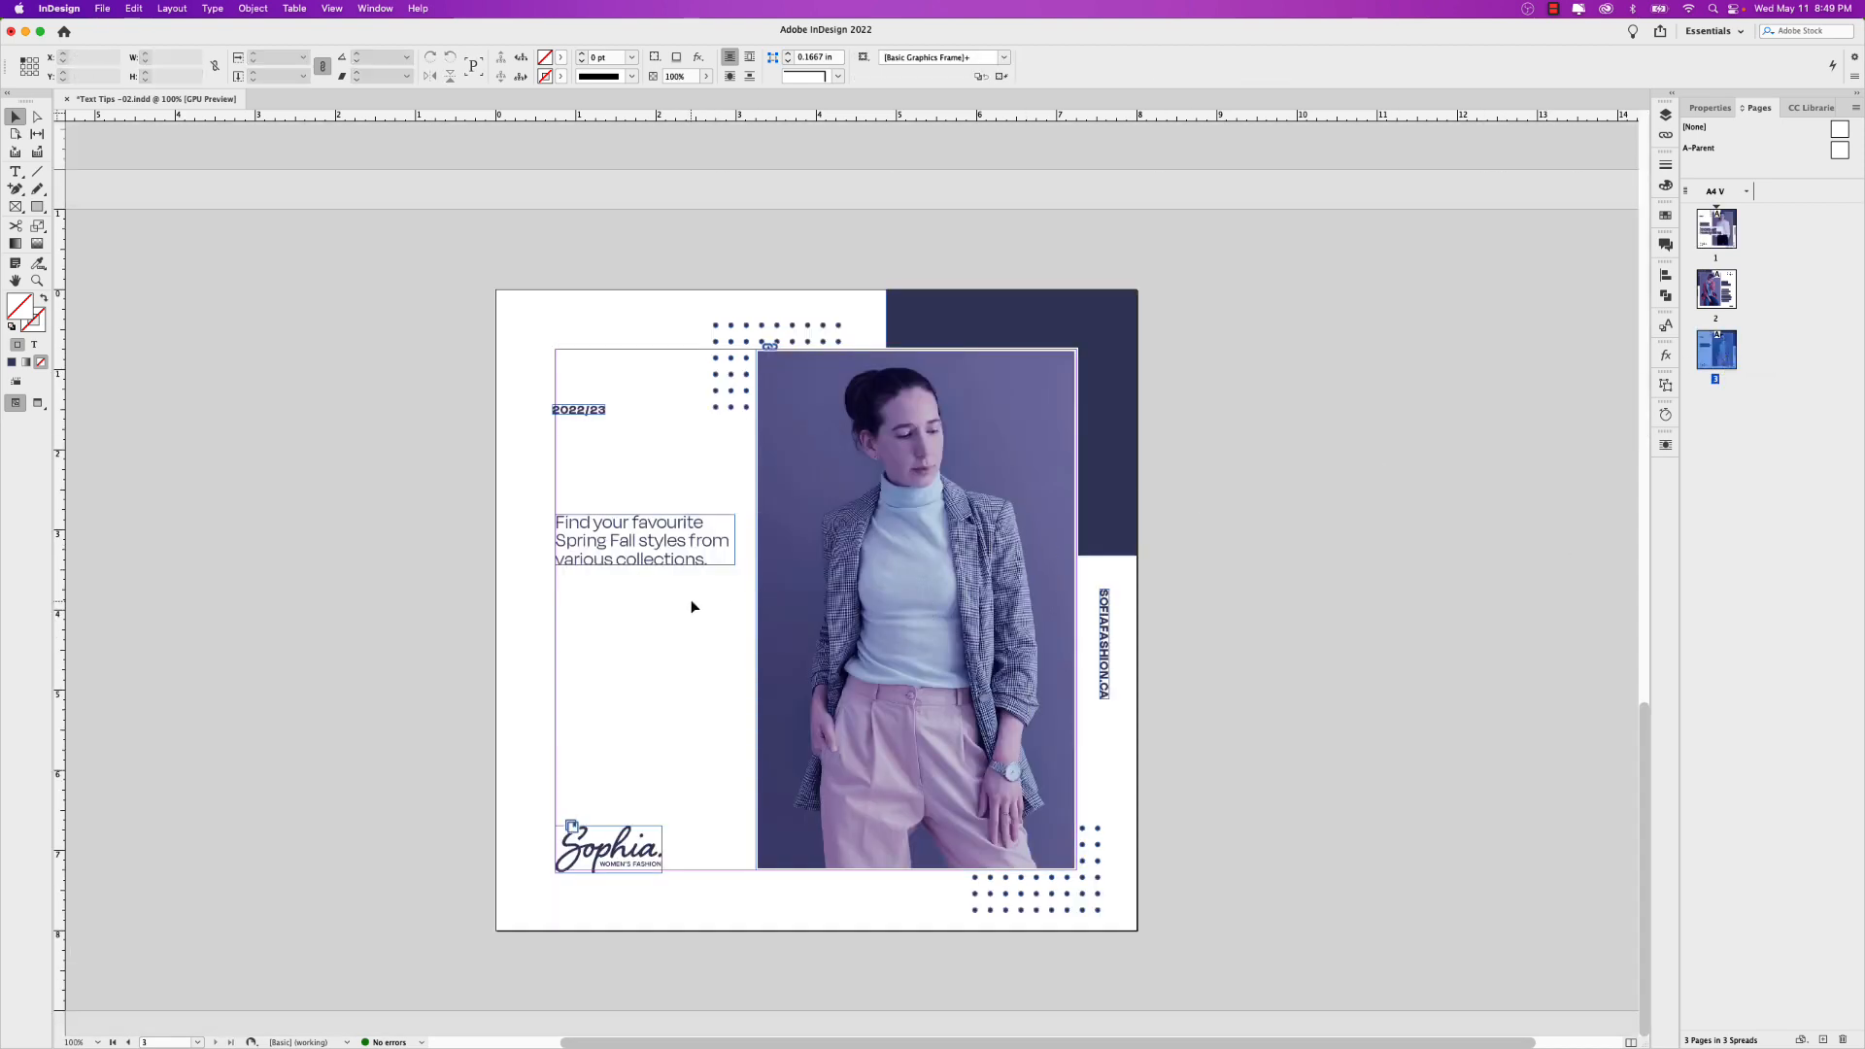
key("alt+shift+super+v")
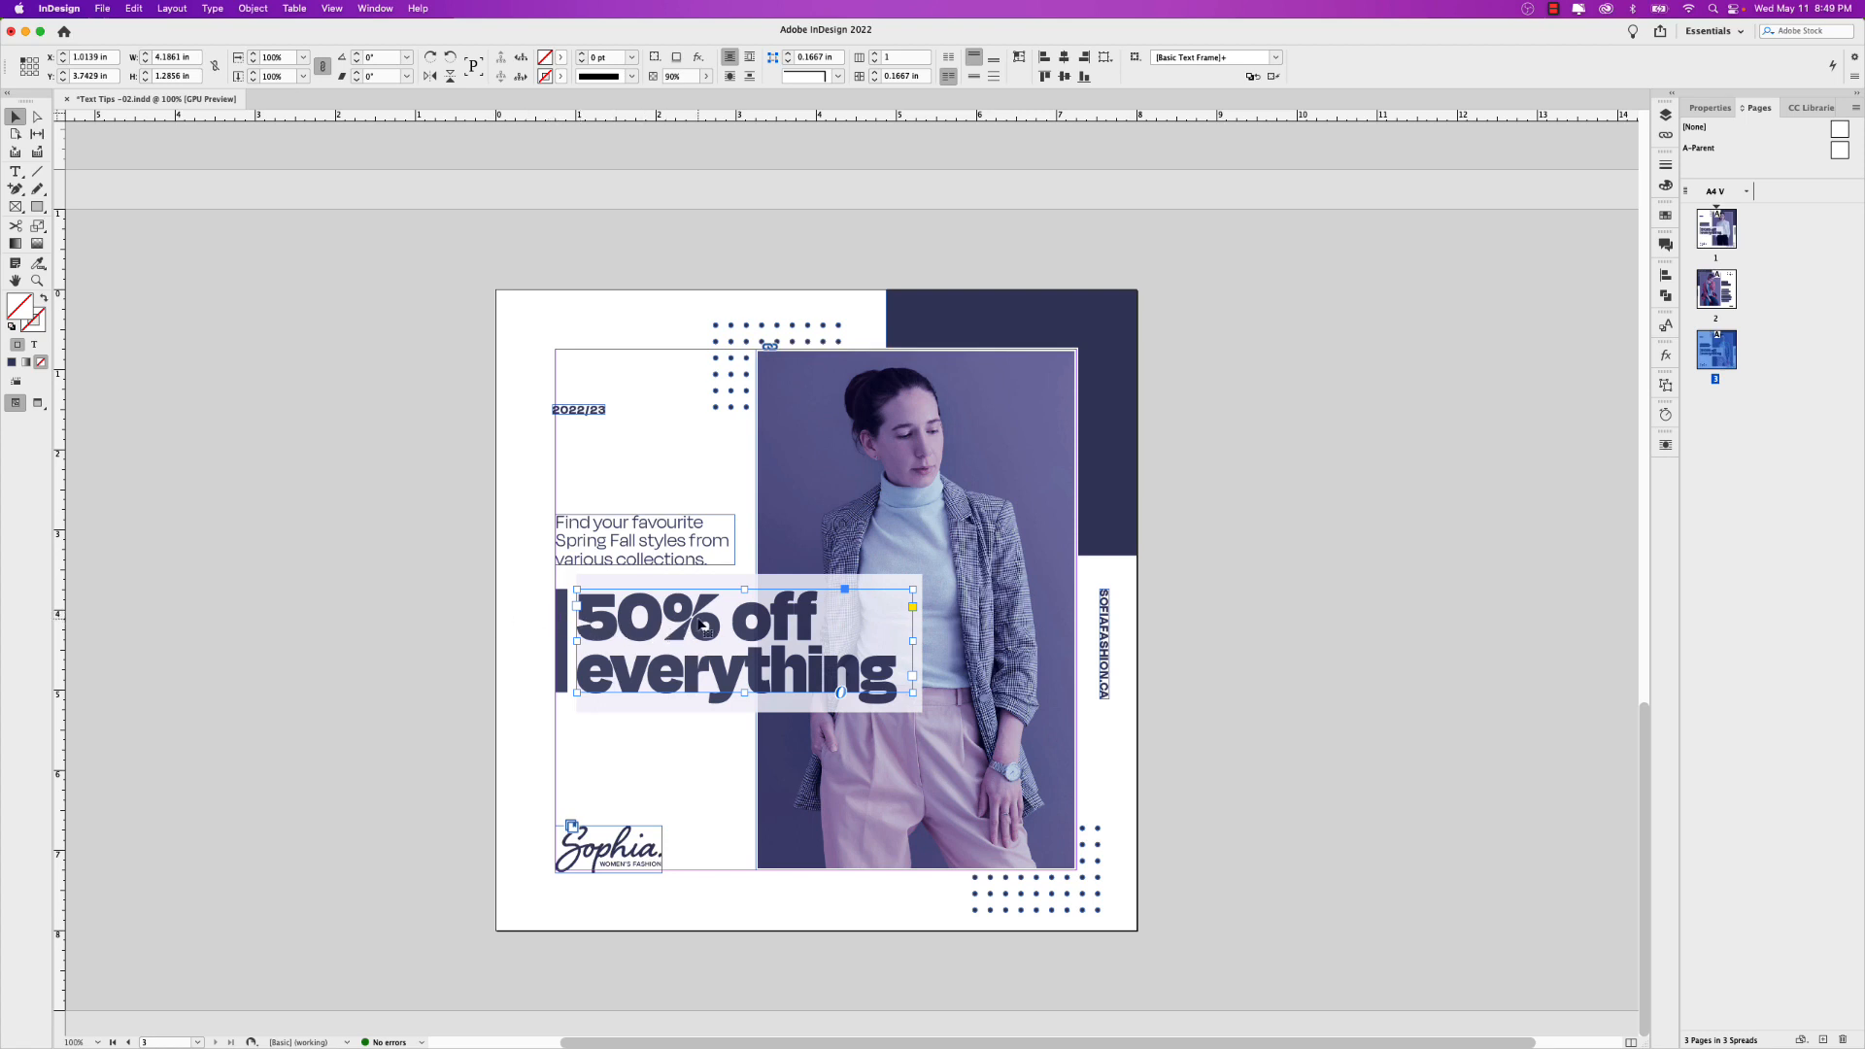
double_click(719, 618)
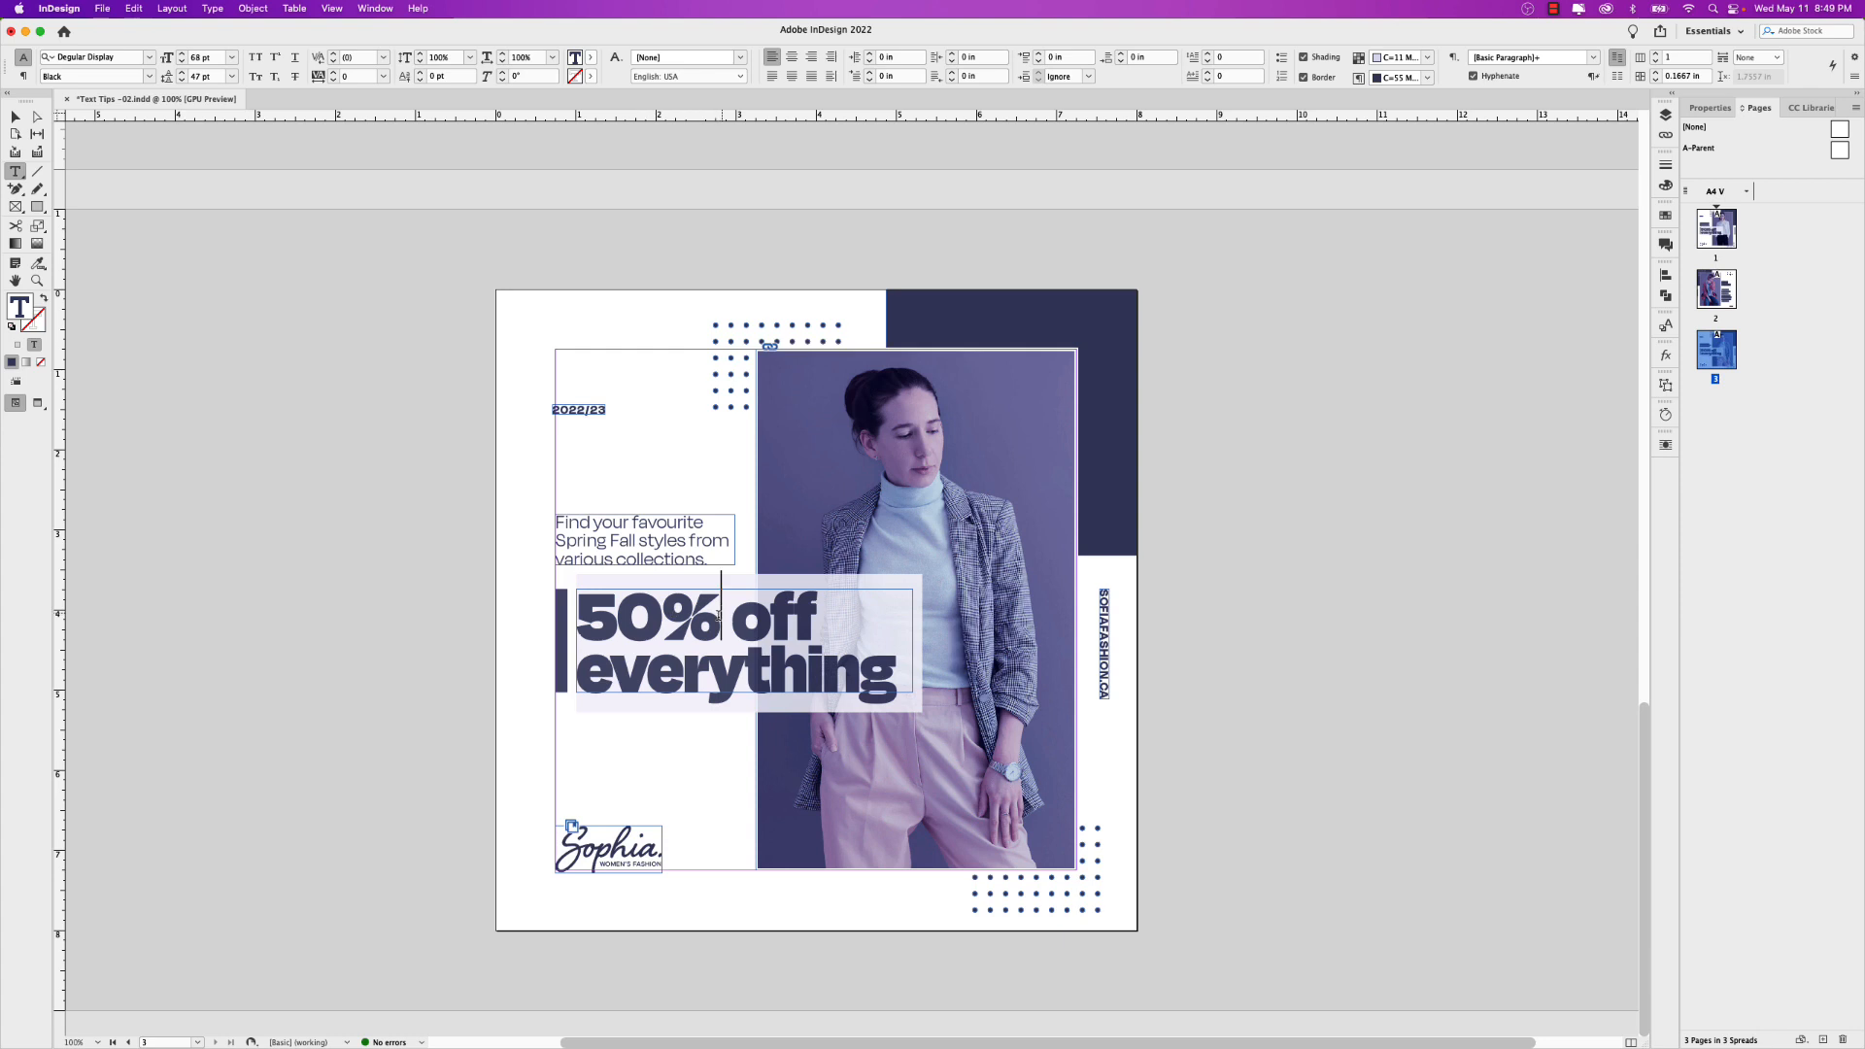
key("shift+Left")
key("shift+Left")
key("shift+Left")
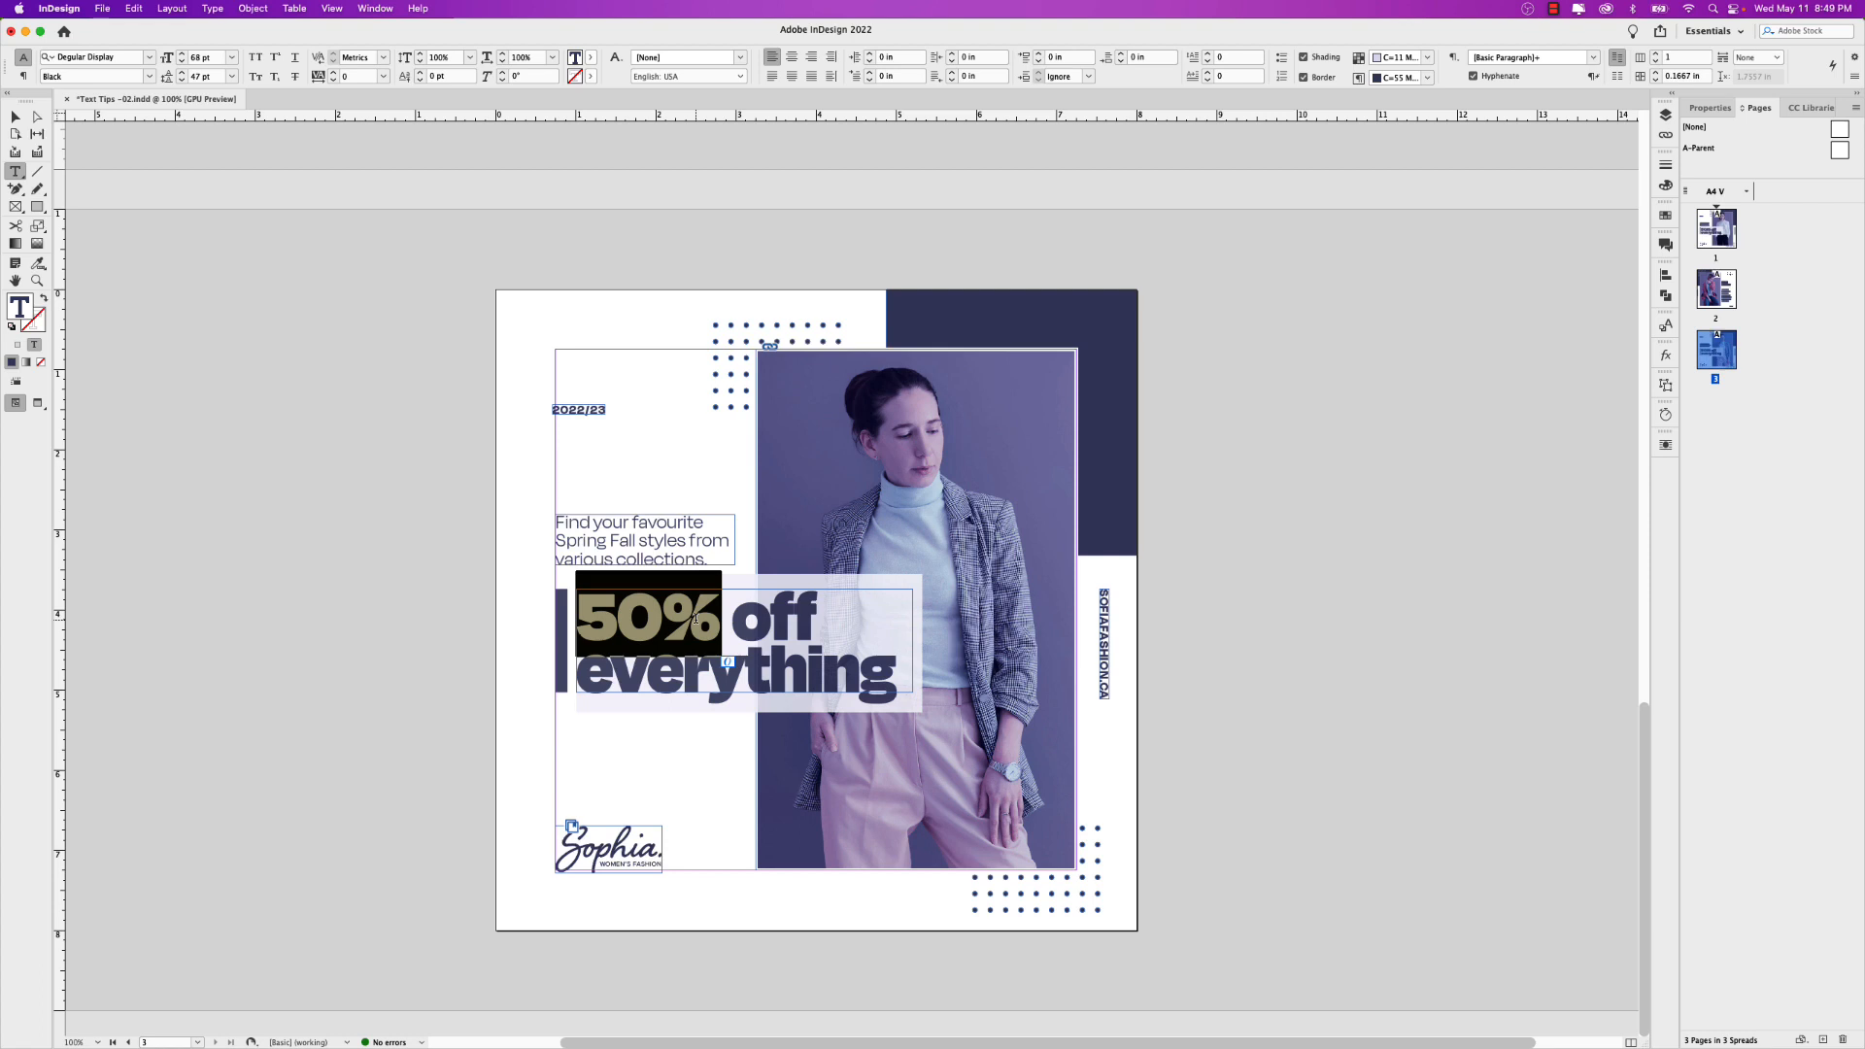
left_click(16, 117)
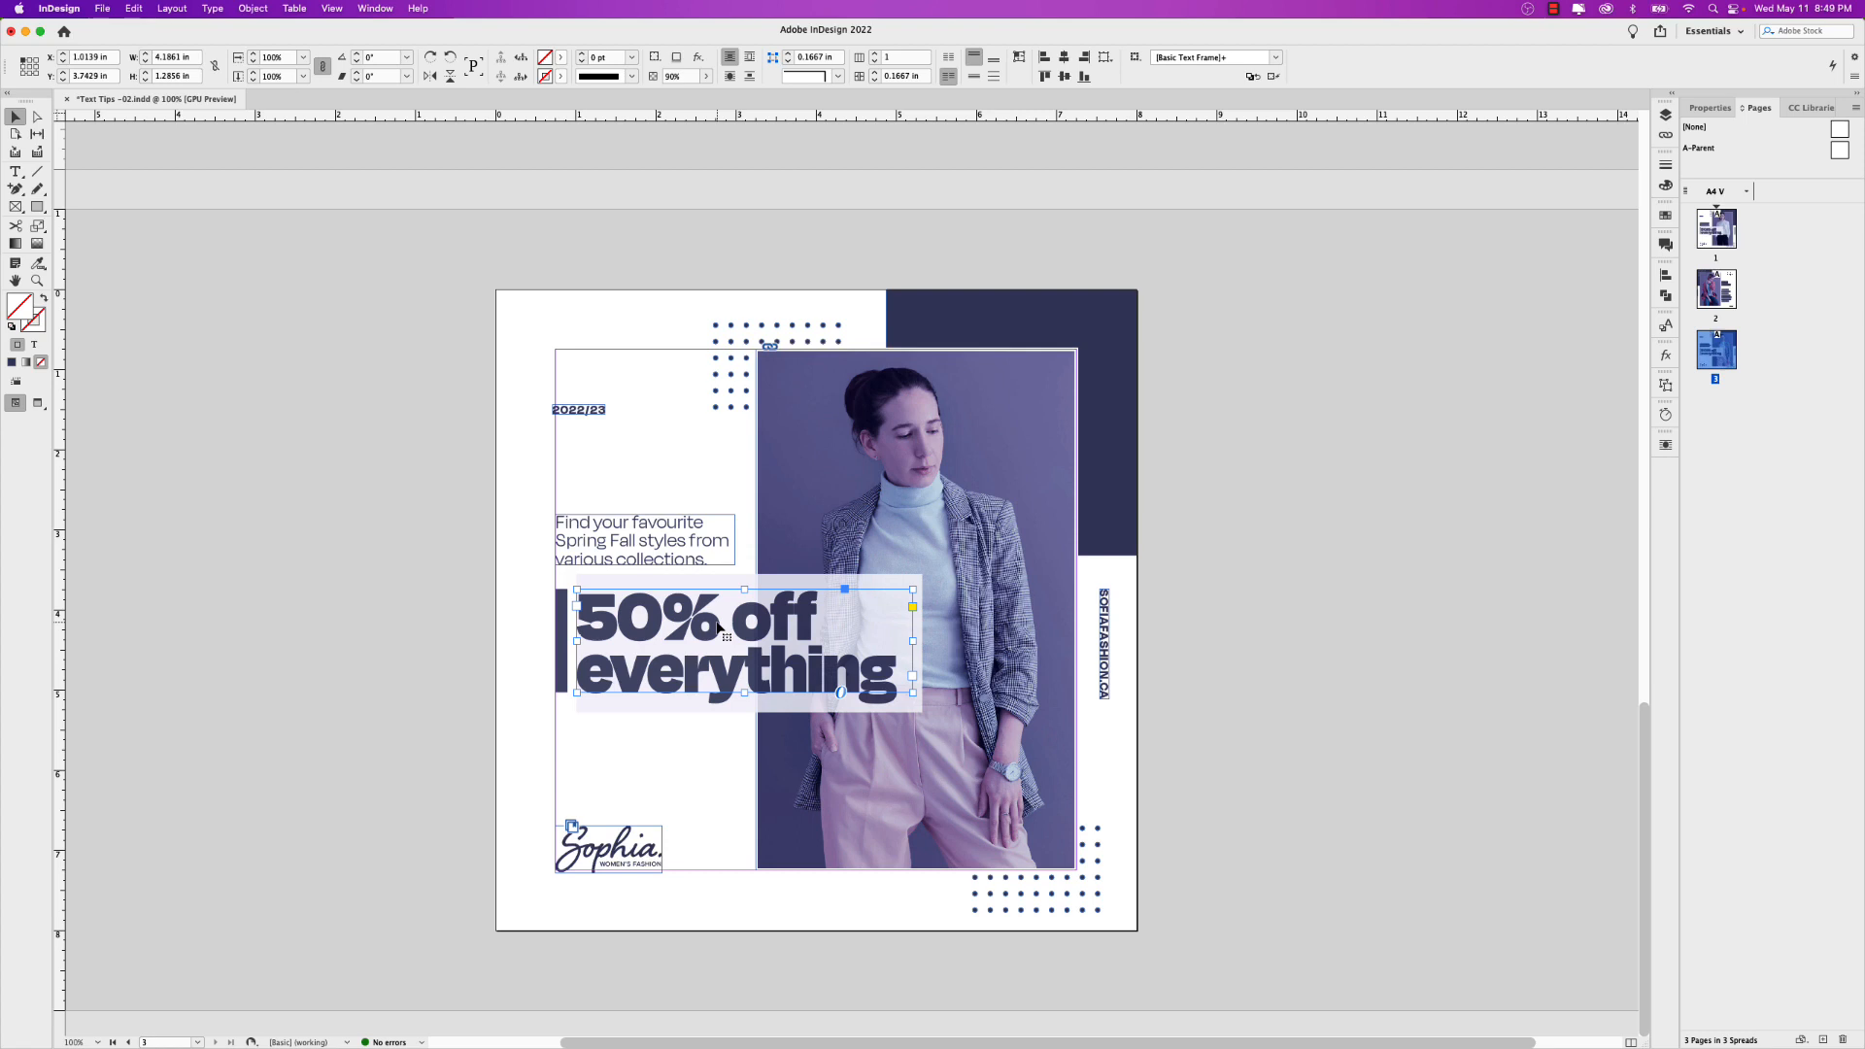
Insert "60%" and "70%" after "50%" in page 3's headline so it starts "50% 60% 70% off", and leave text editing
double_click(719, 628)
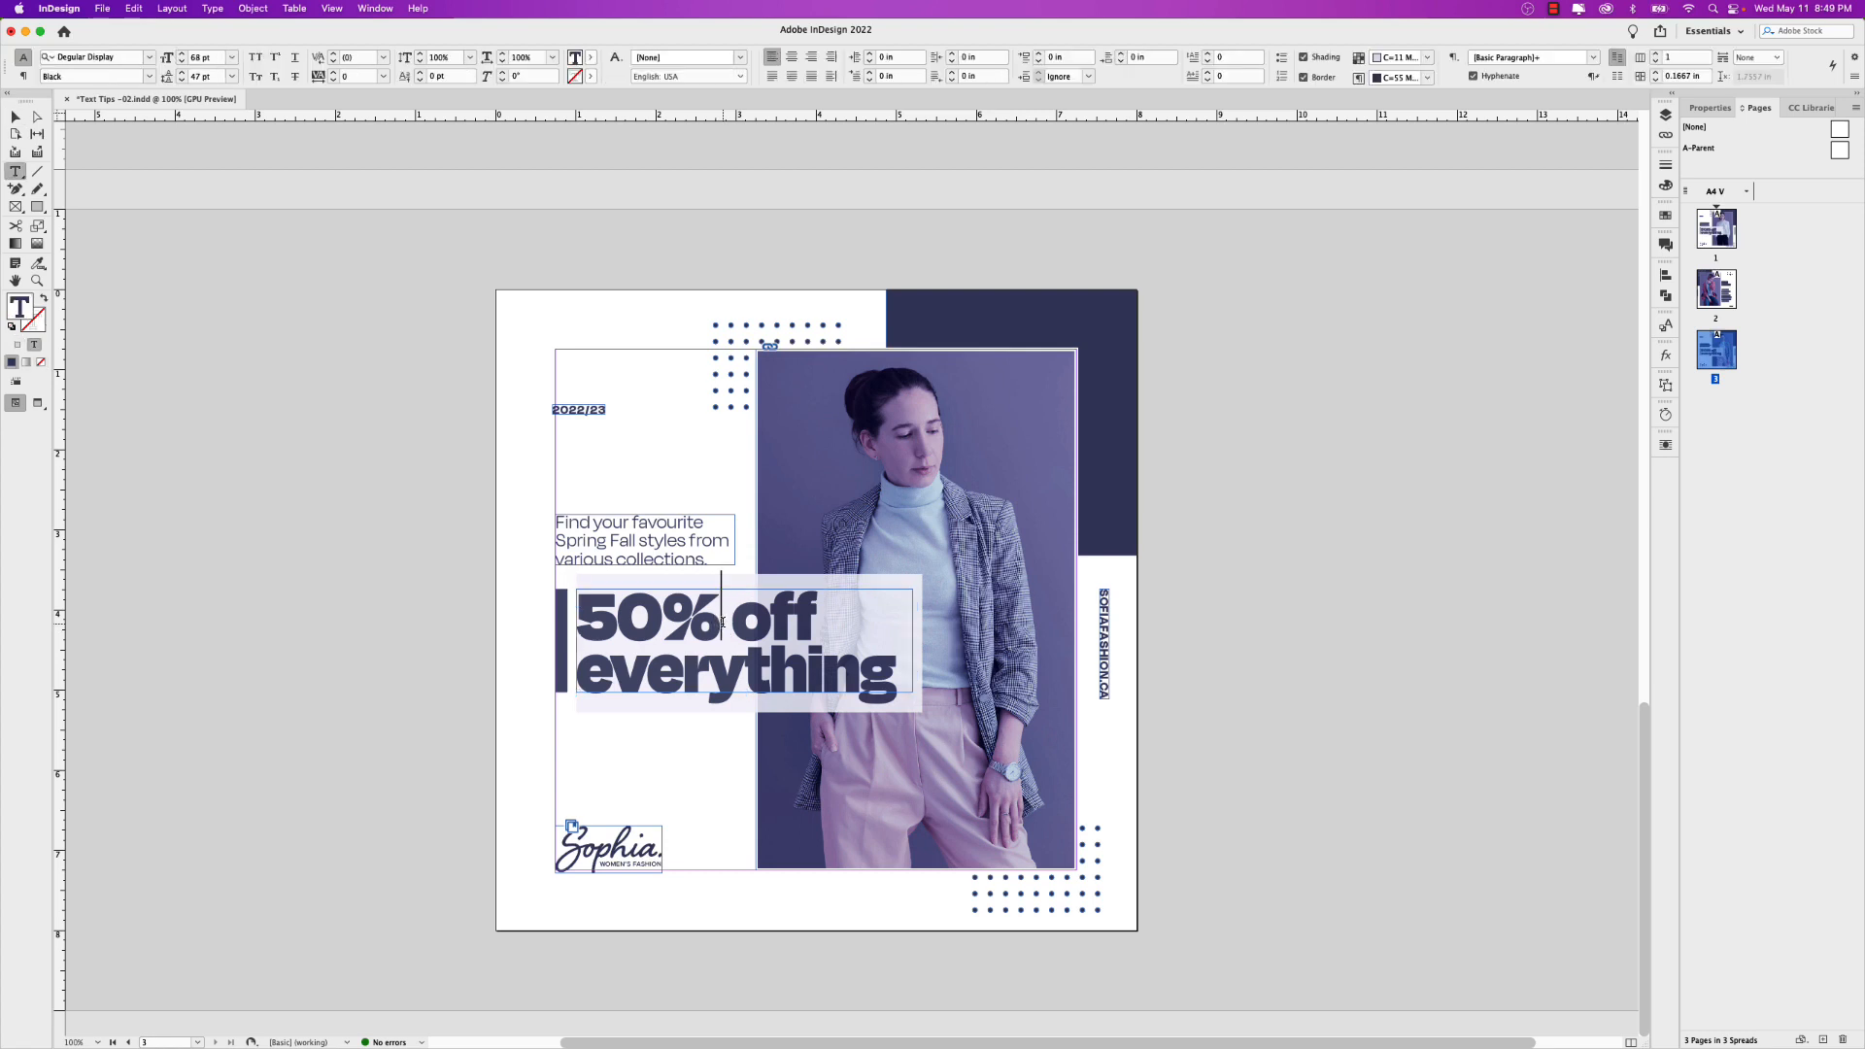
type("60")
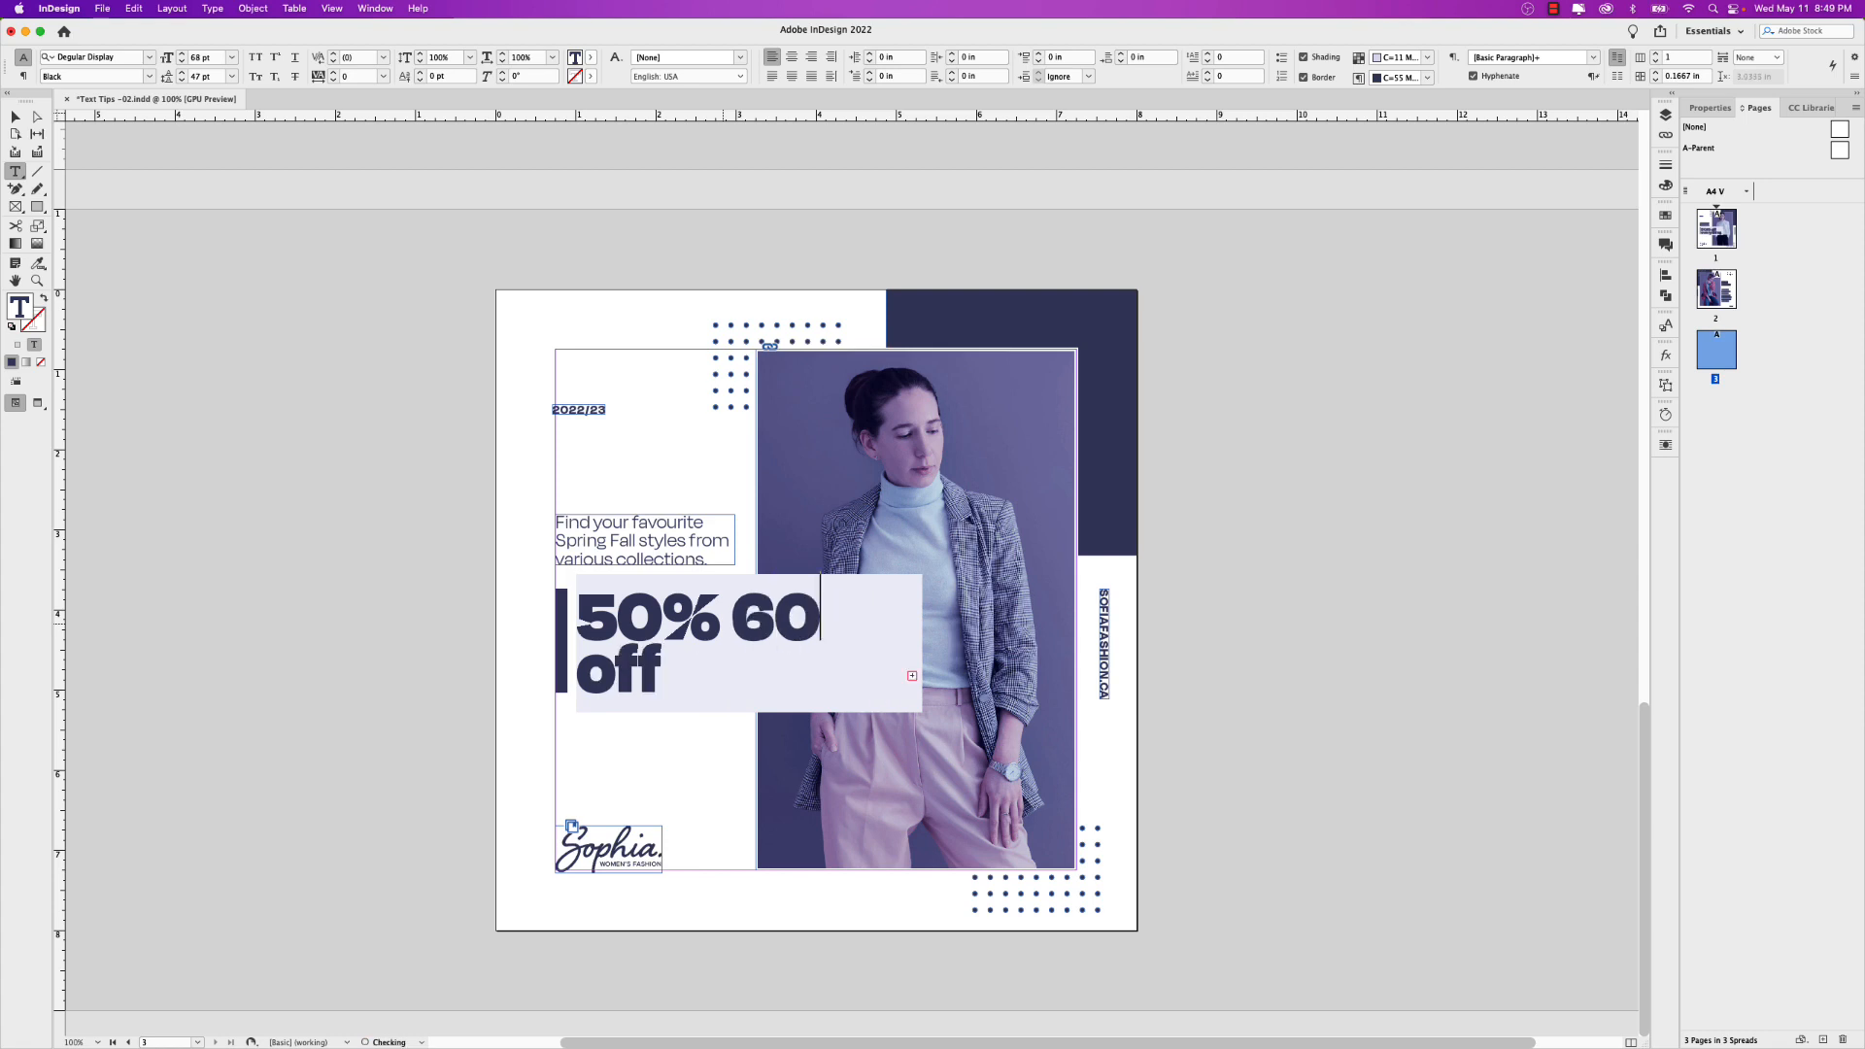
type("%")
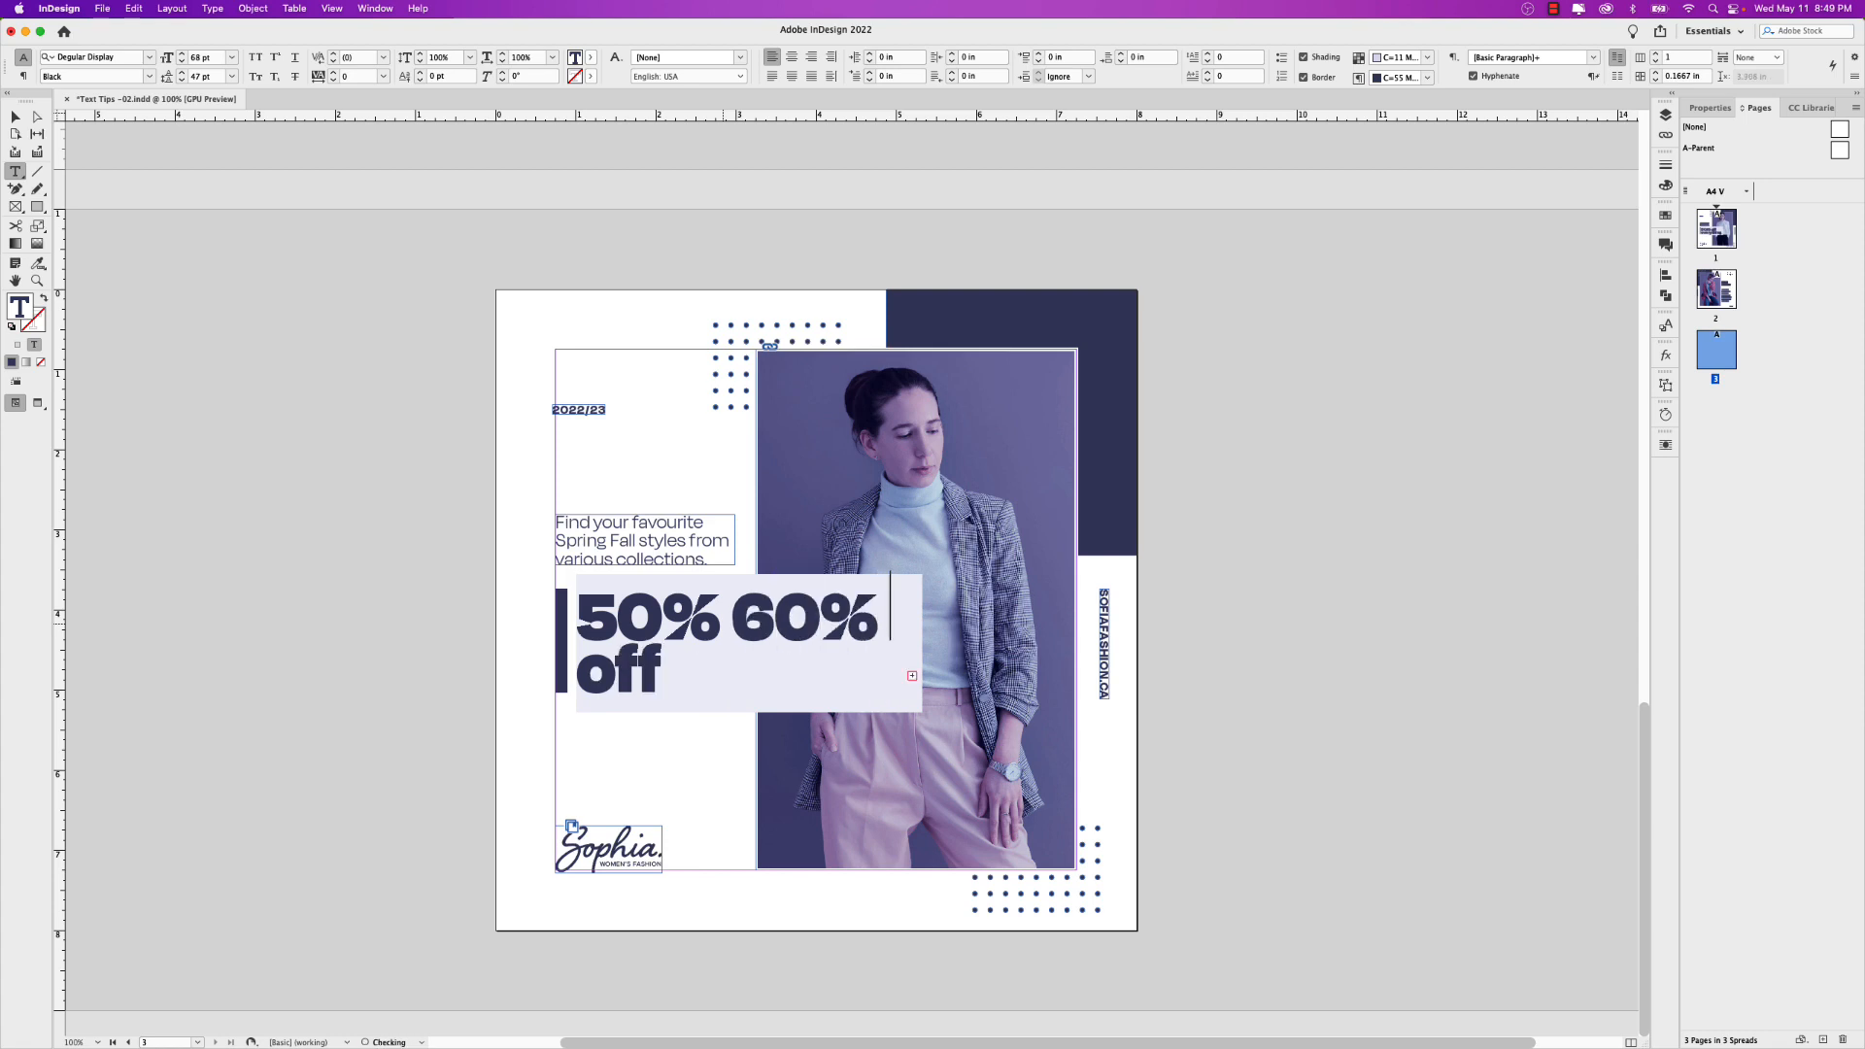
type(" % ")
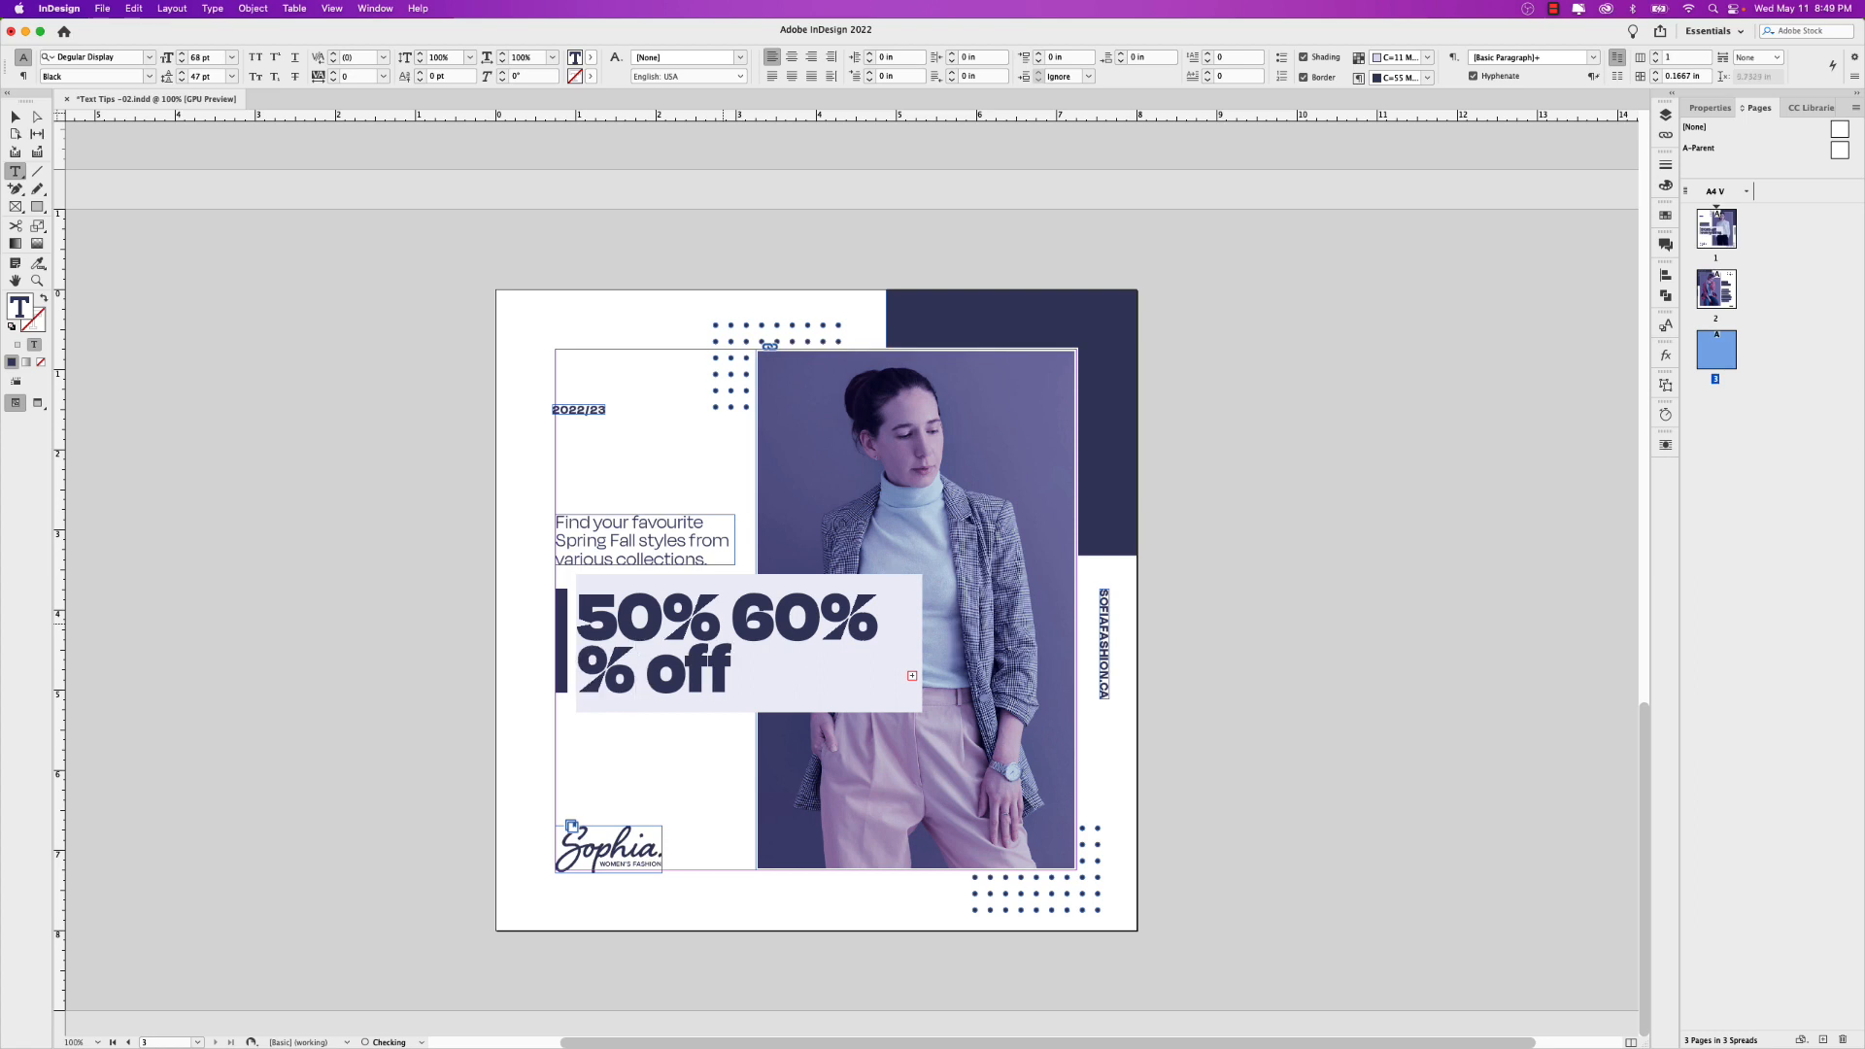
type("70")
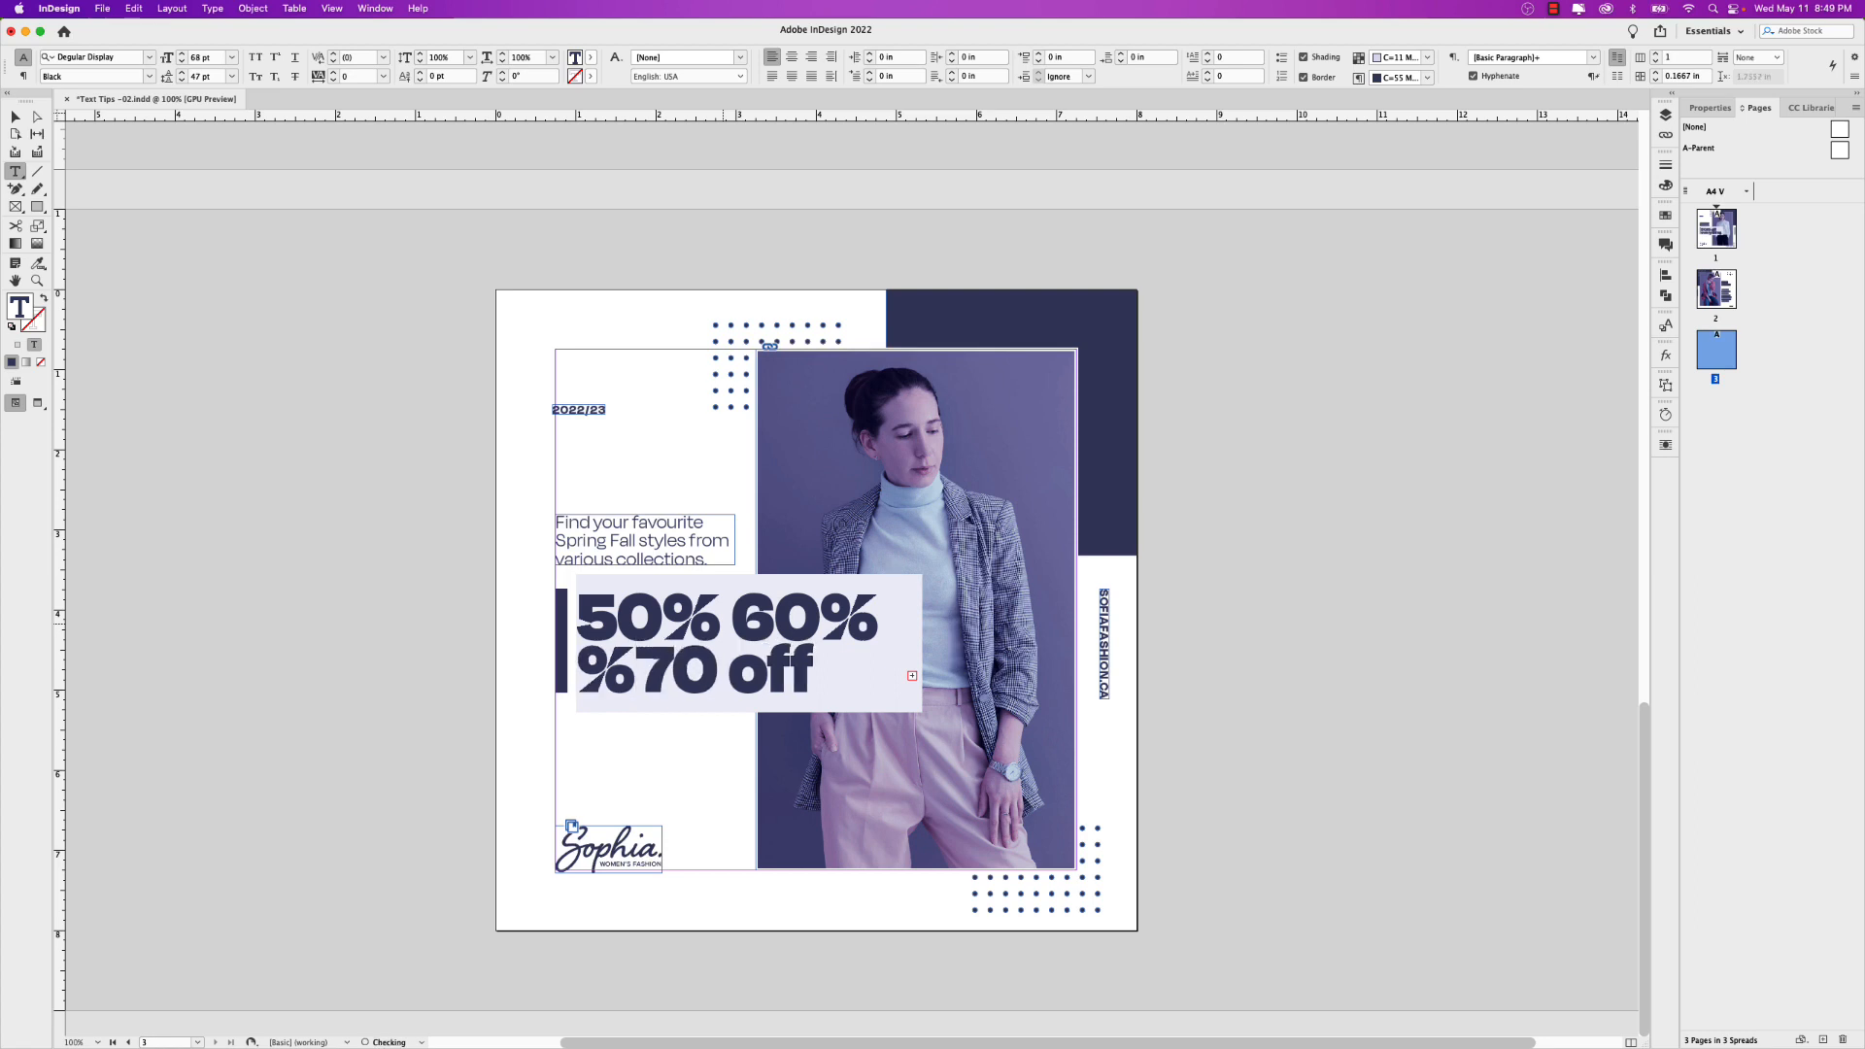
key("BackSpace")
key("BackSpace")
key("BackSpace")
type("70")
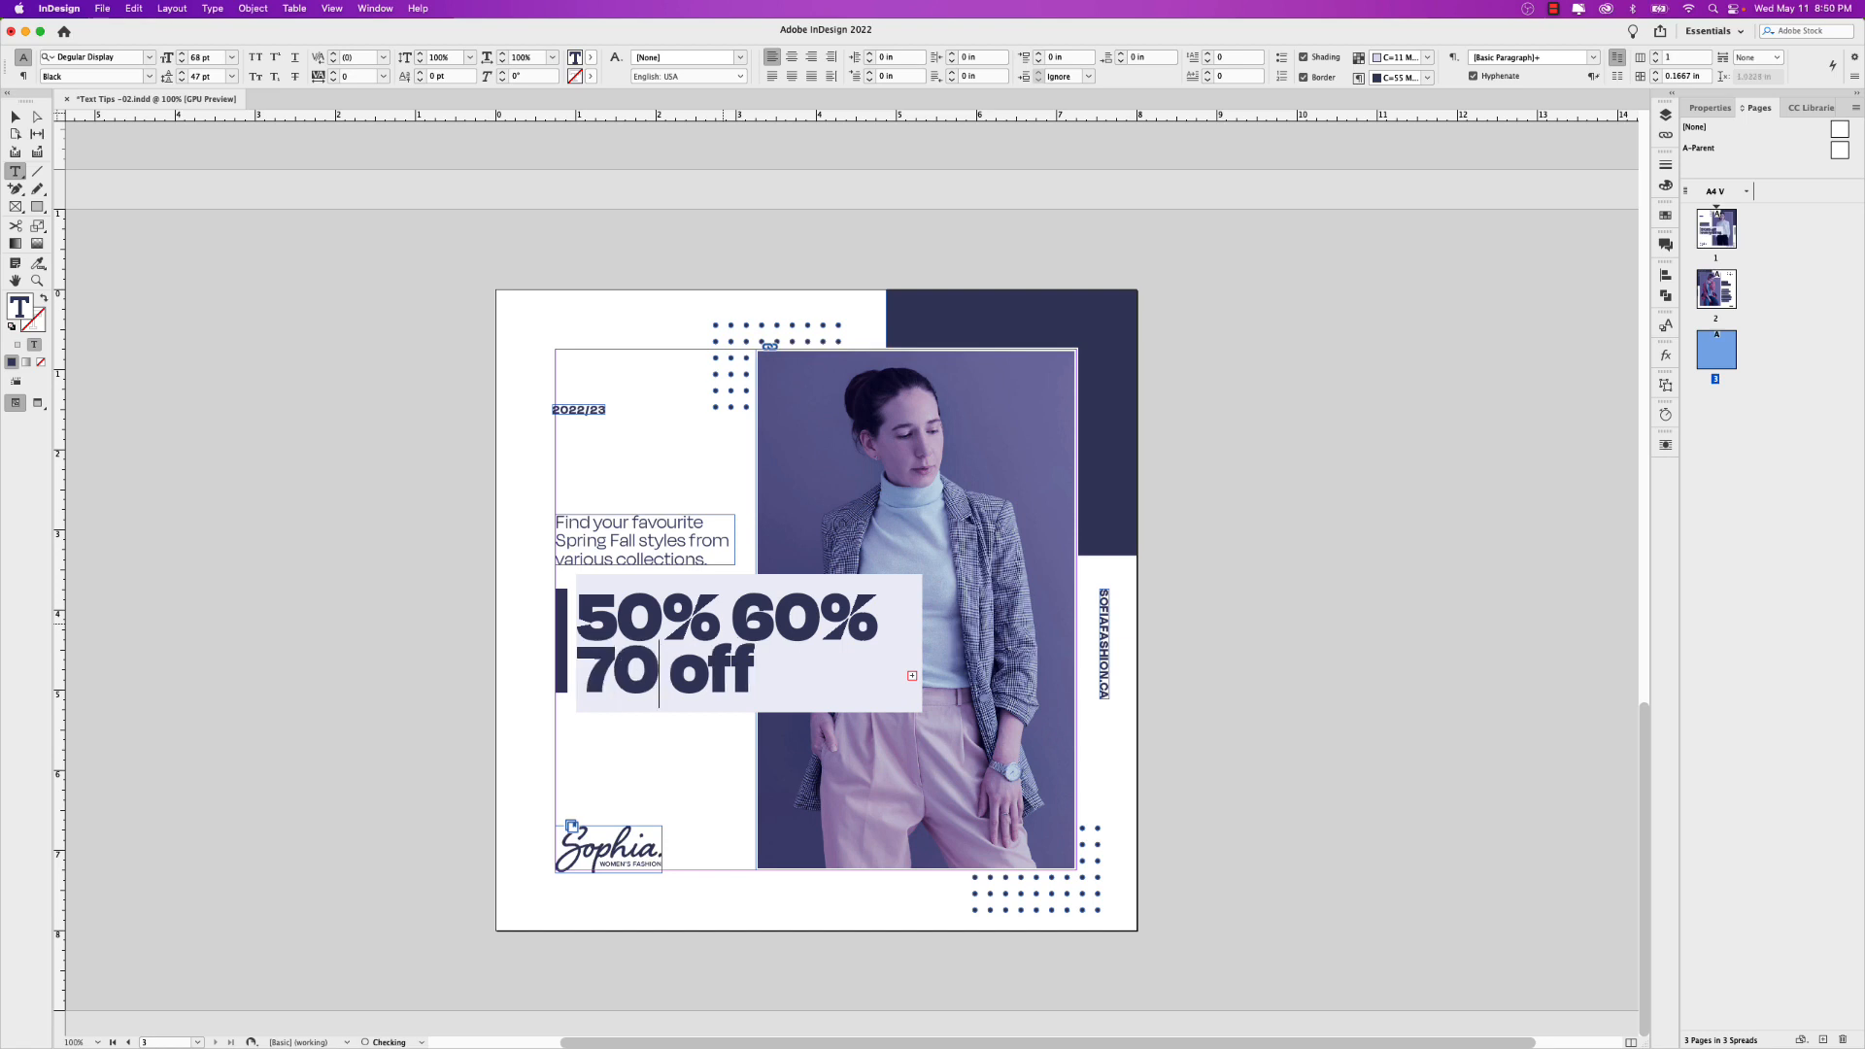
type("%")
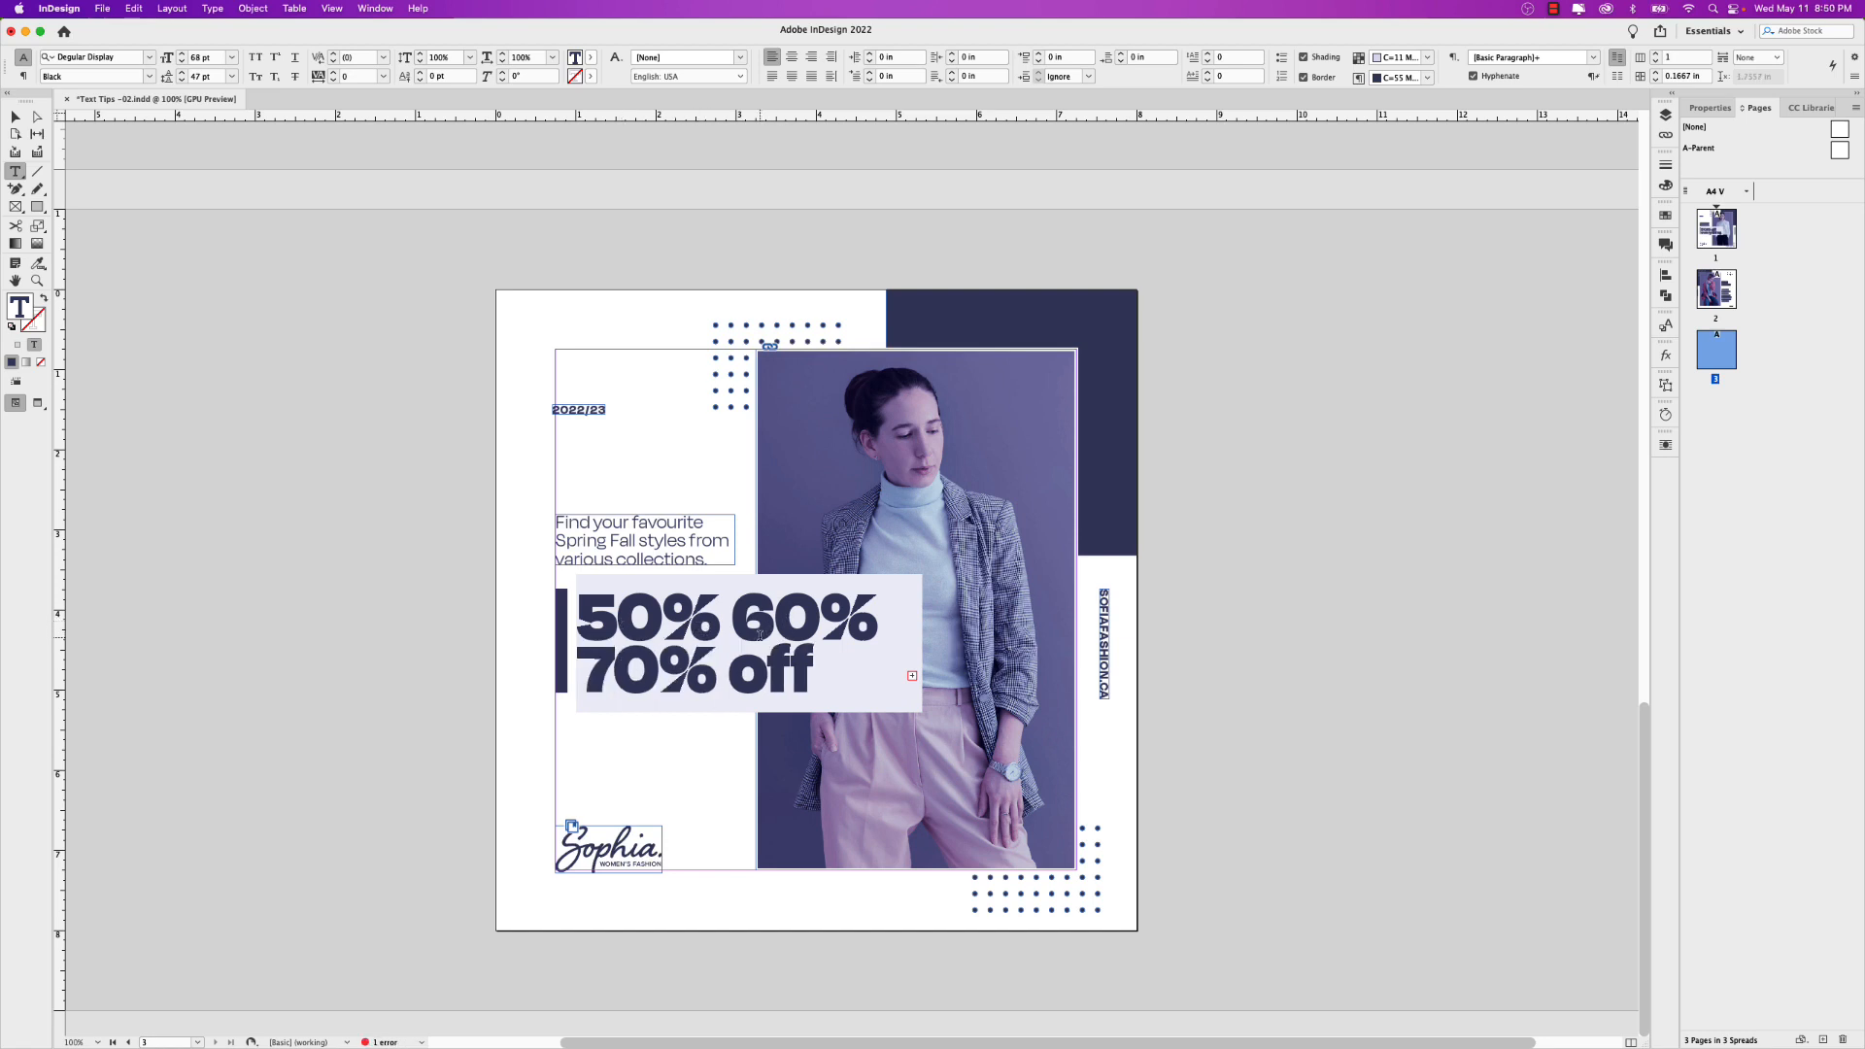
left_click_drag(721, 610, 747, 610)
left_click_drag(871, 610, 888, 610)
left_click_drag(730, 665, 709, 665)
left_click(659, 651)
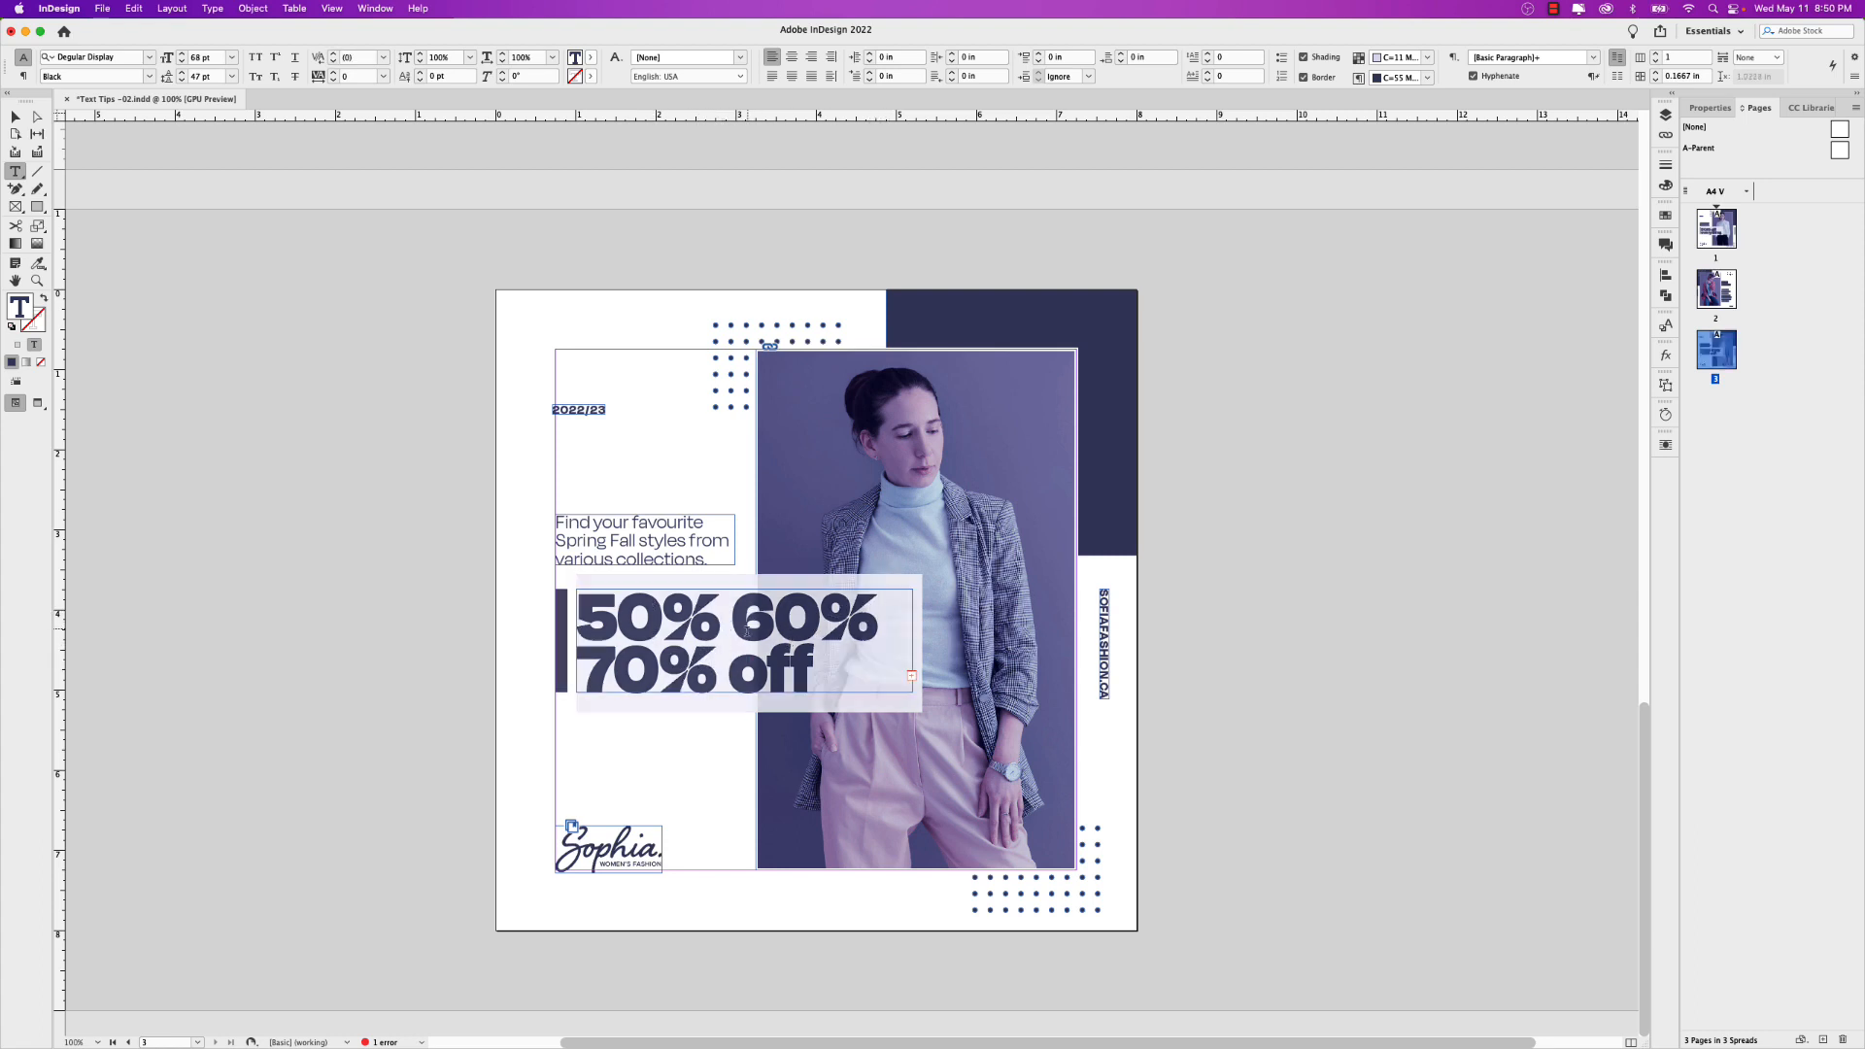
key("Escape")
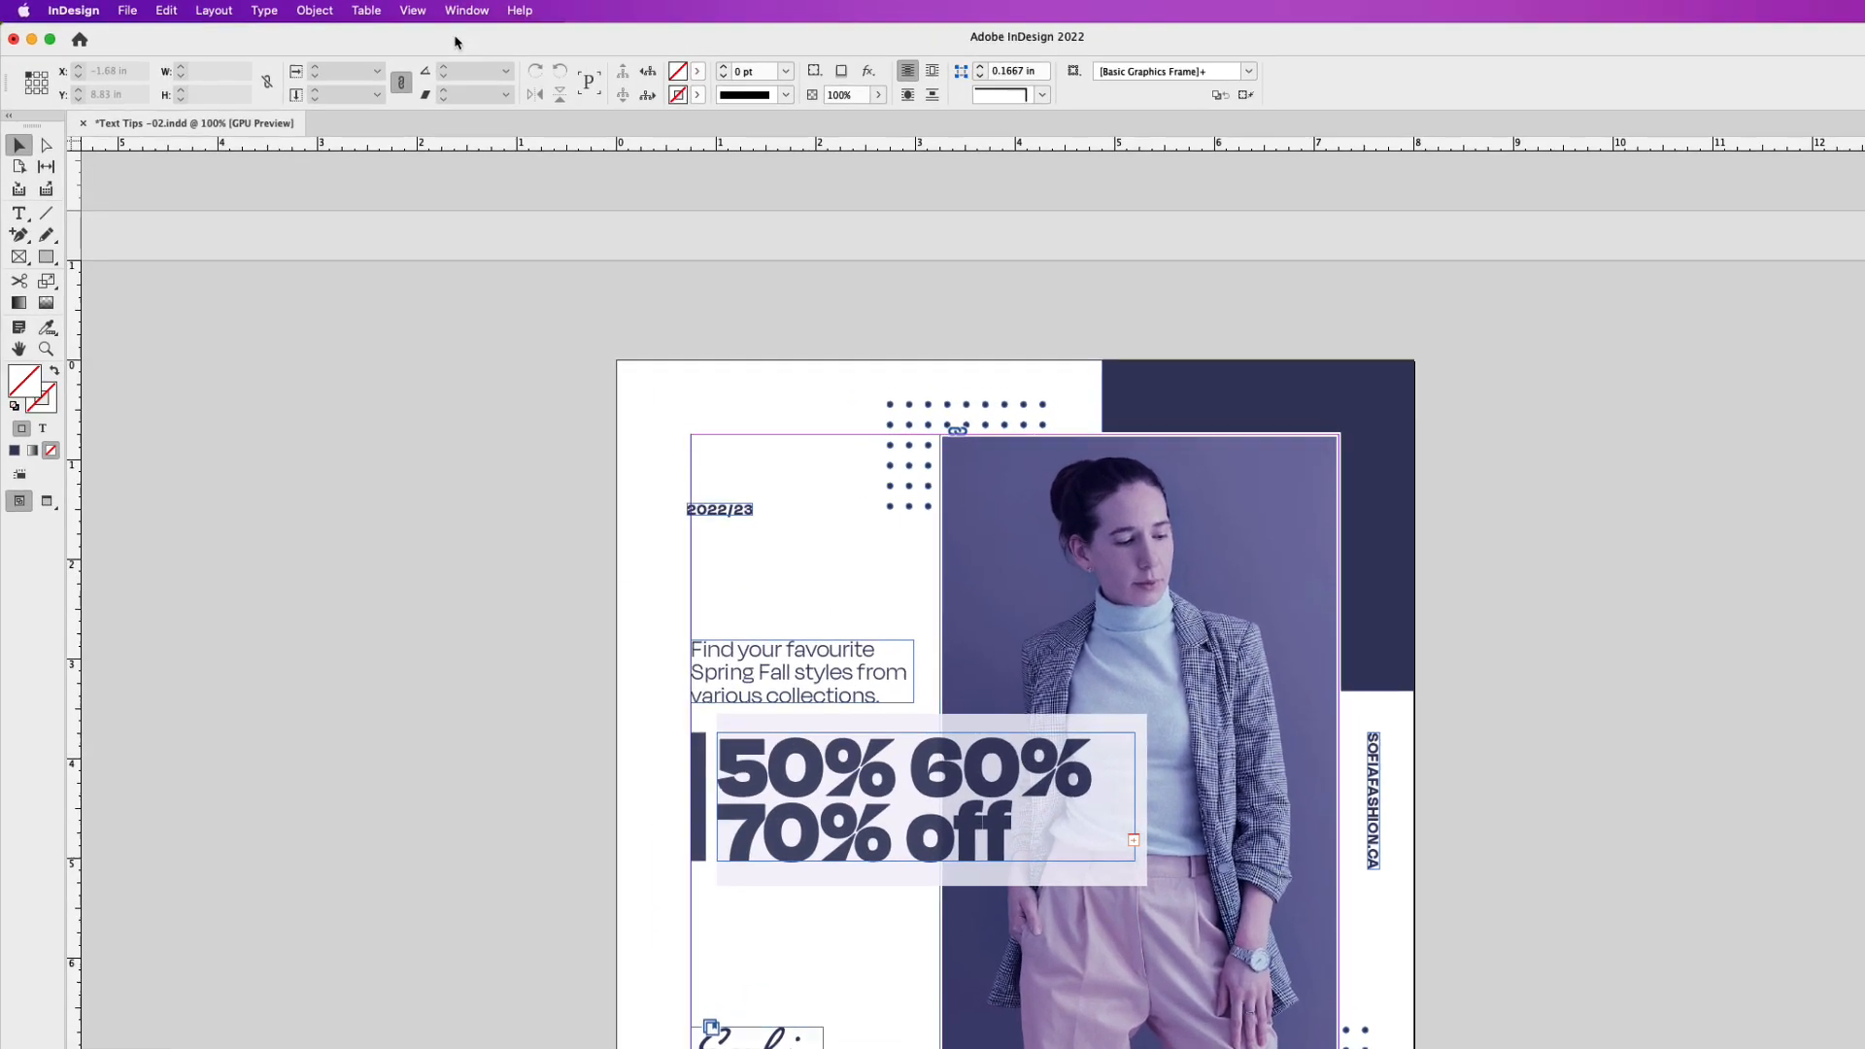
Display the Conditional Text panel and place it beside page 3
left_click(379, 7)
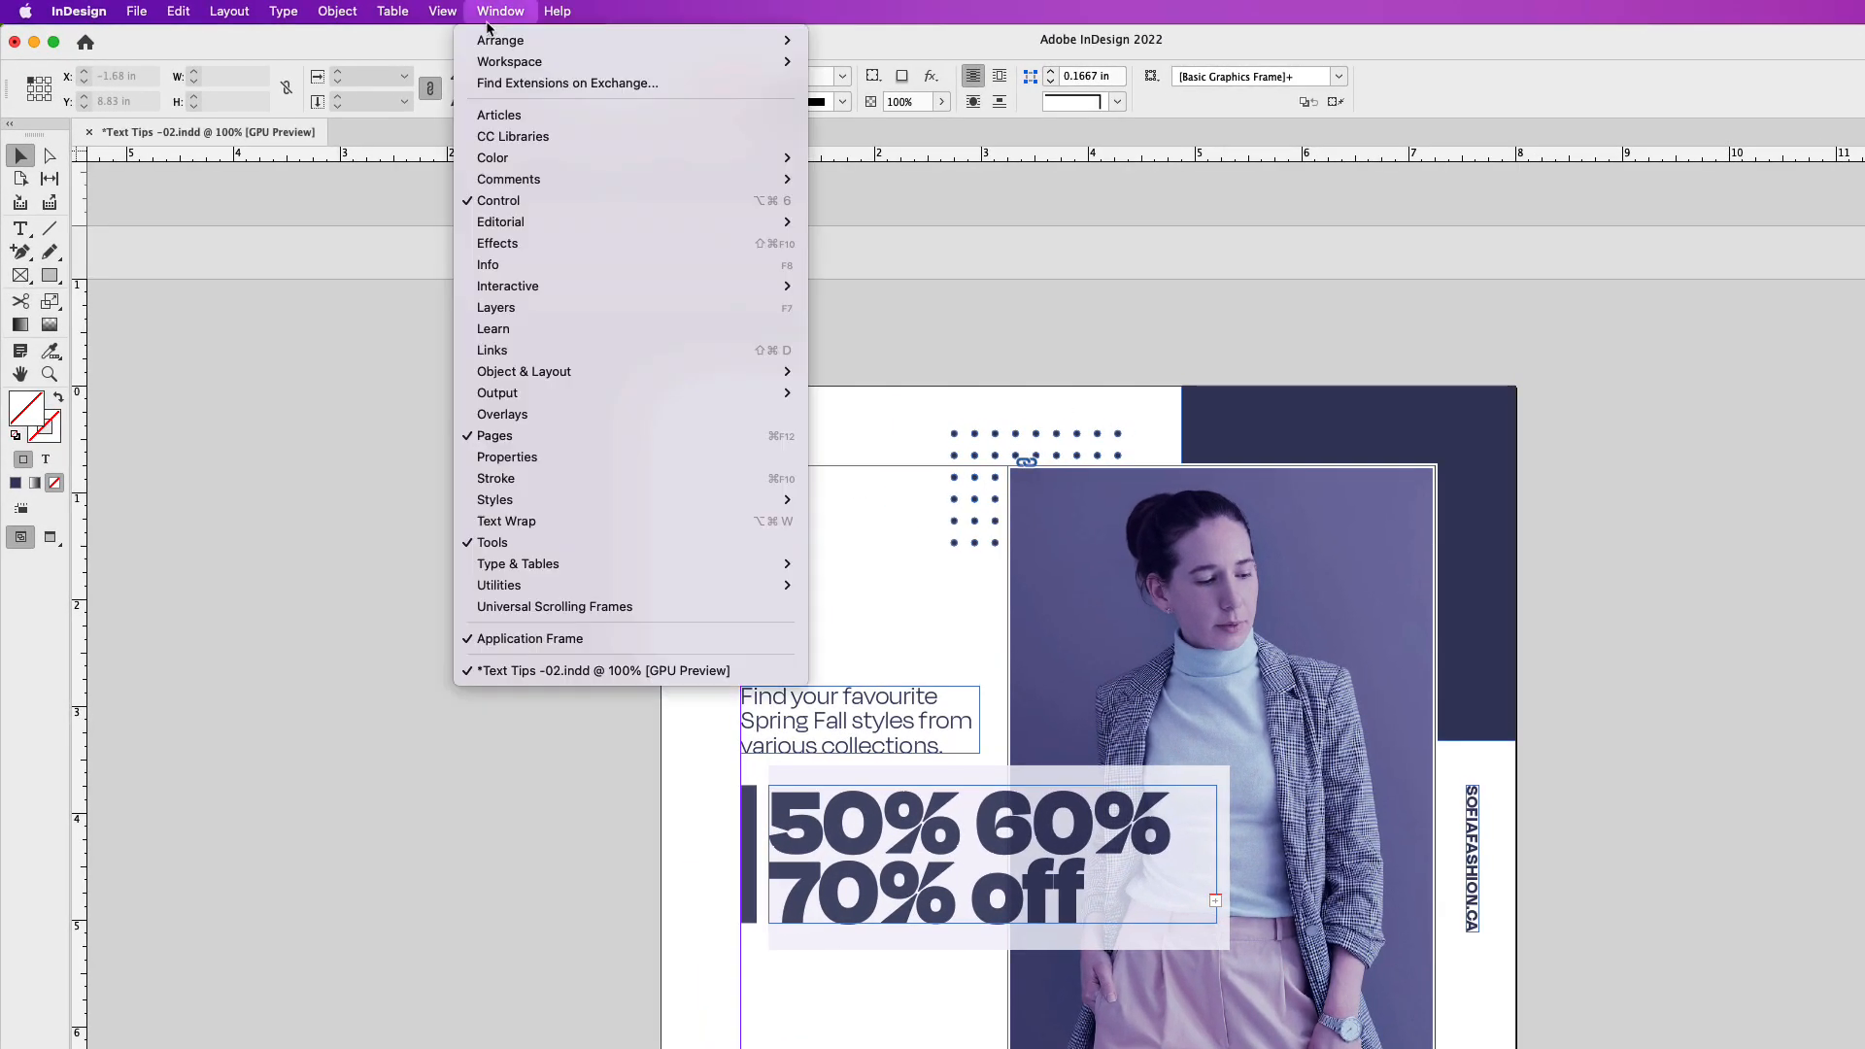
mouse_move(620, 563)
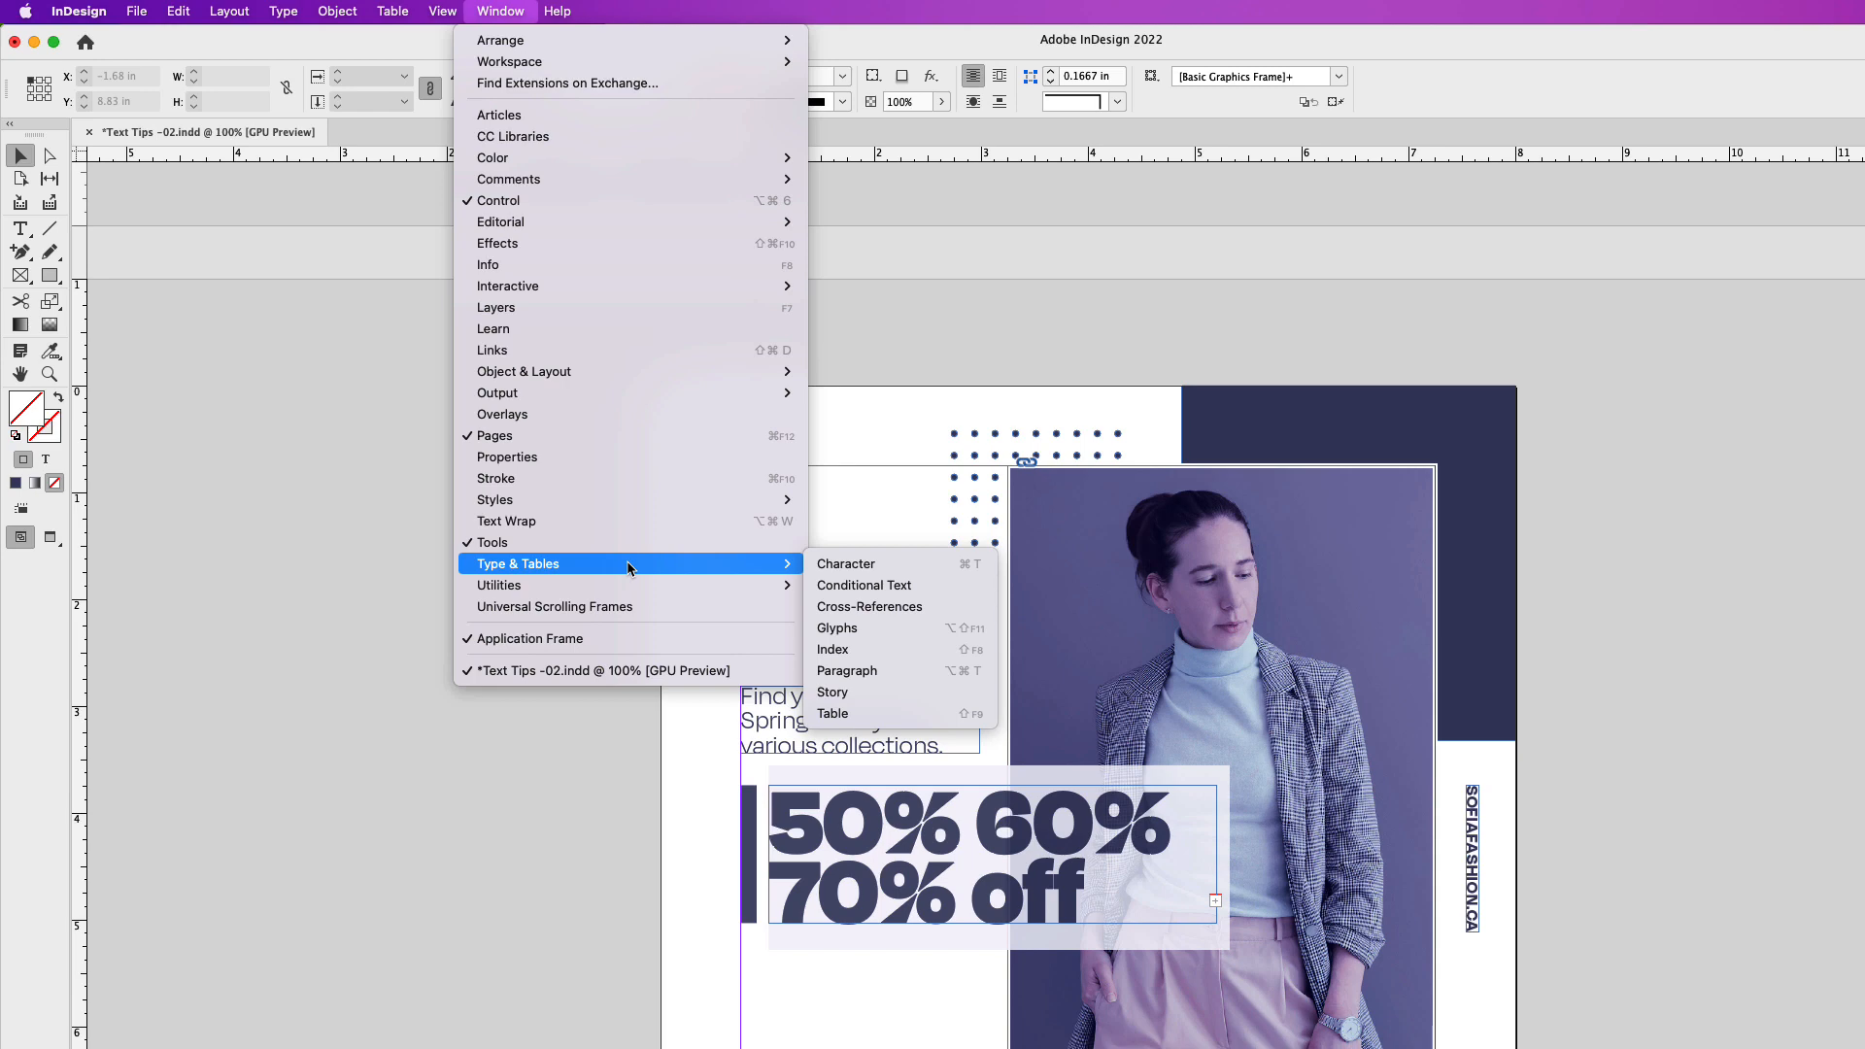
left_click(938, 587)
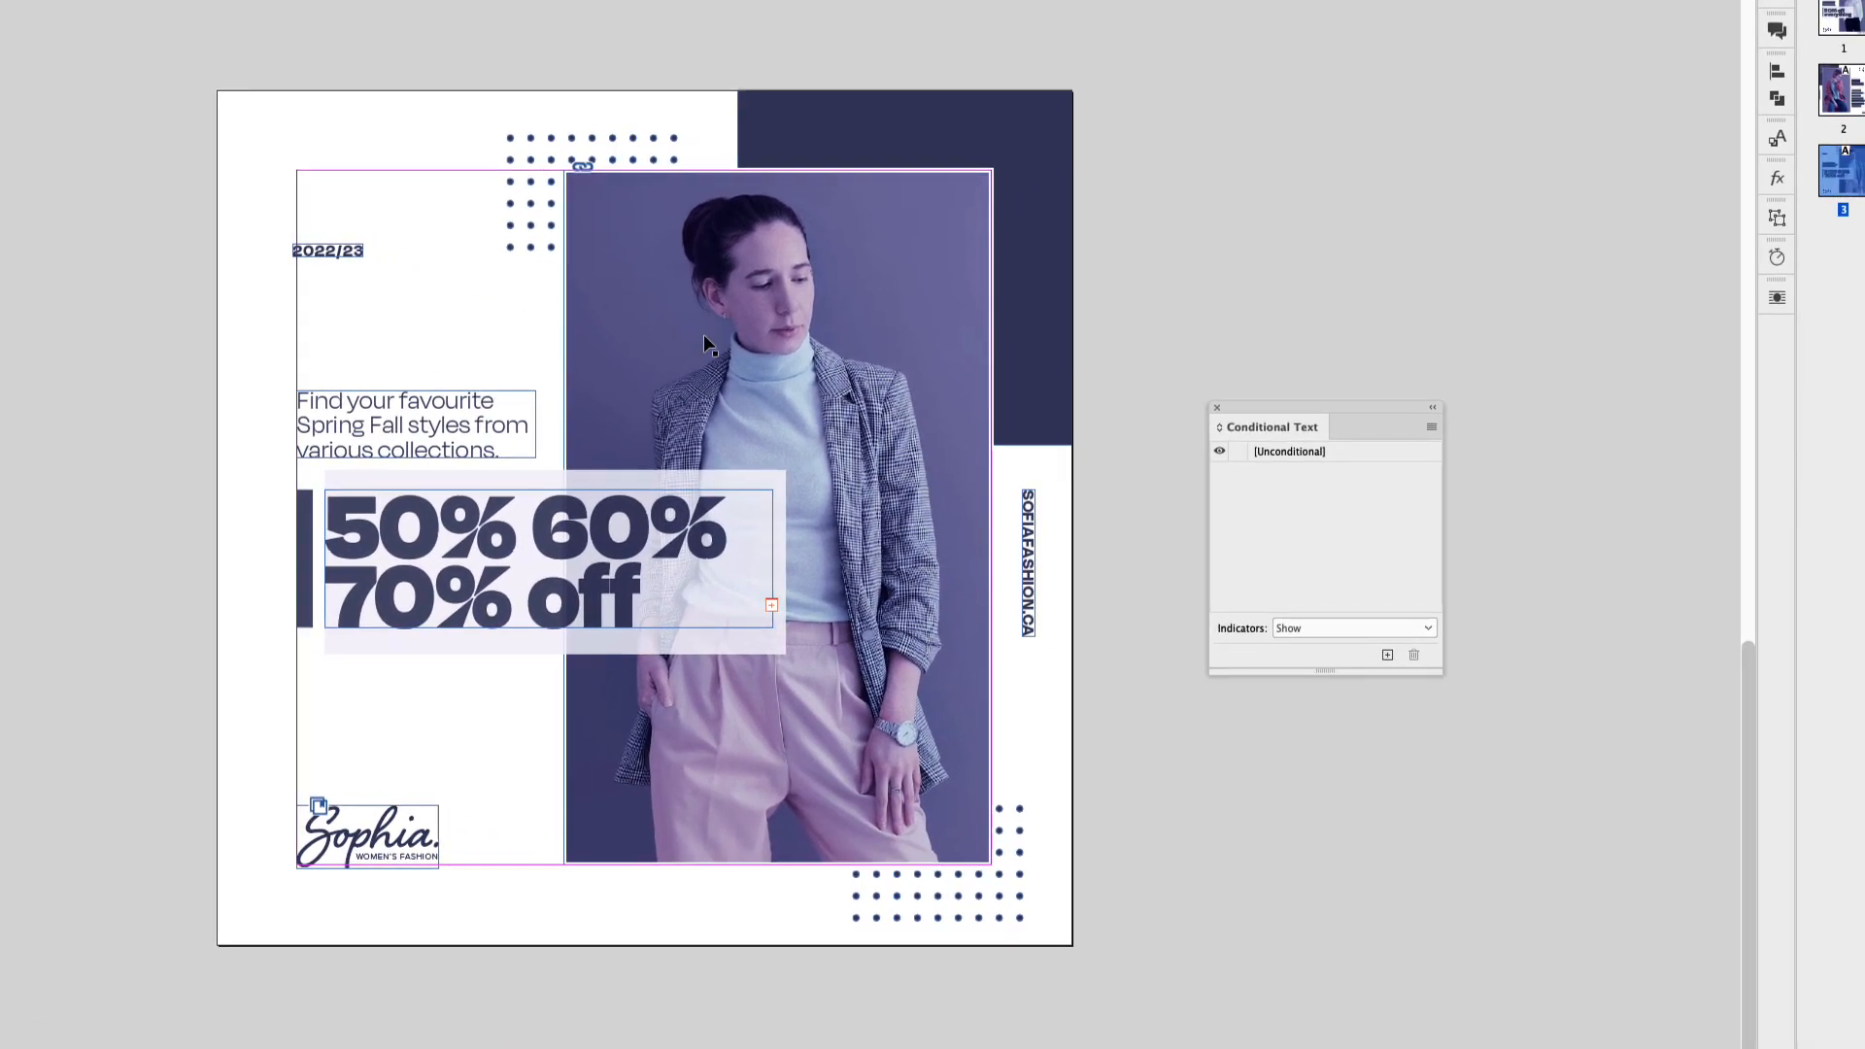
left_click_drag(1240, 406, 1183, 436)
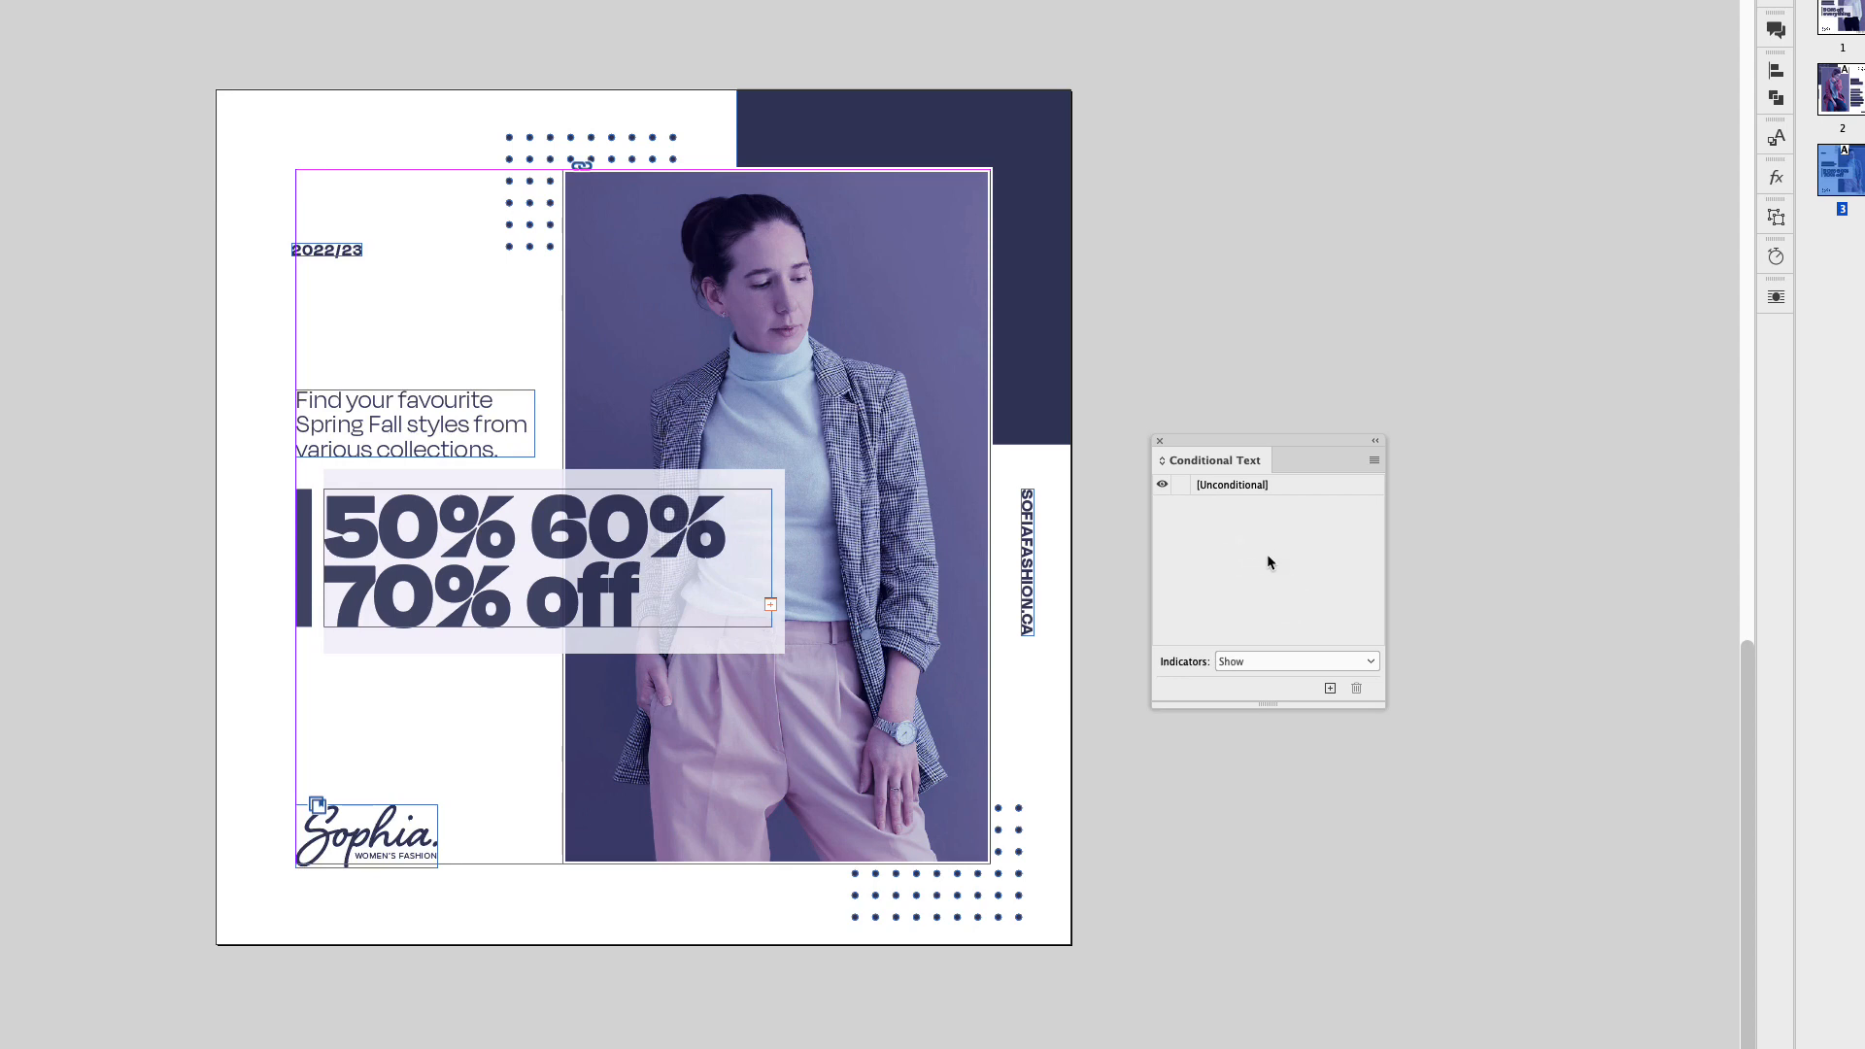
Create a text condition named "50%" with a light blue wavy underline indicator
left_click(1331, 690)
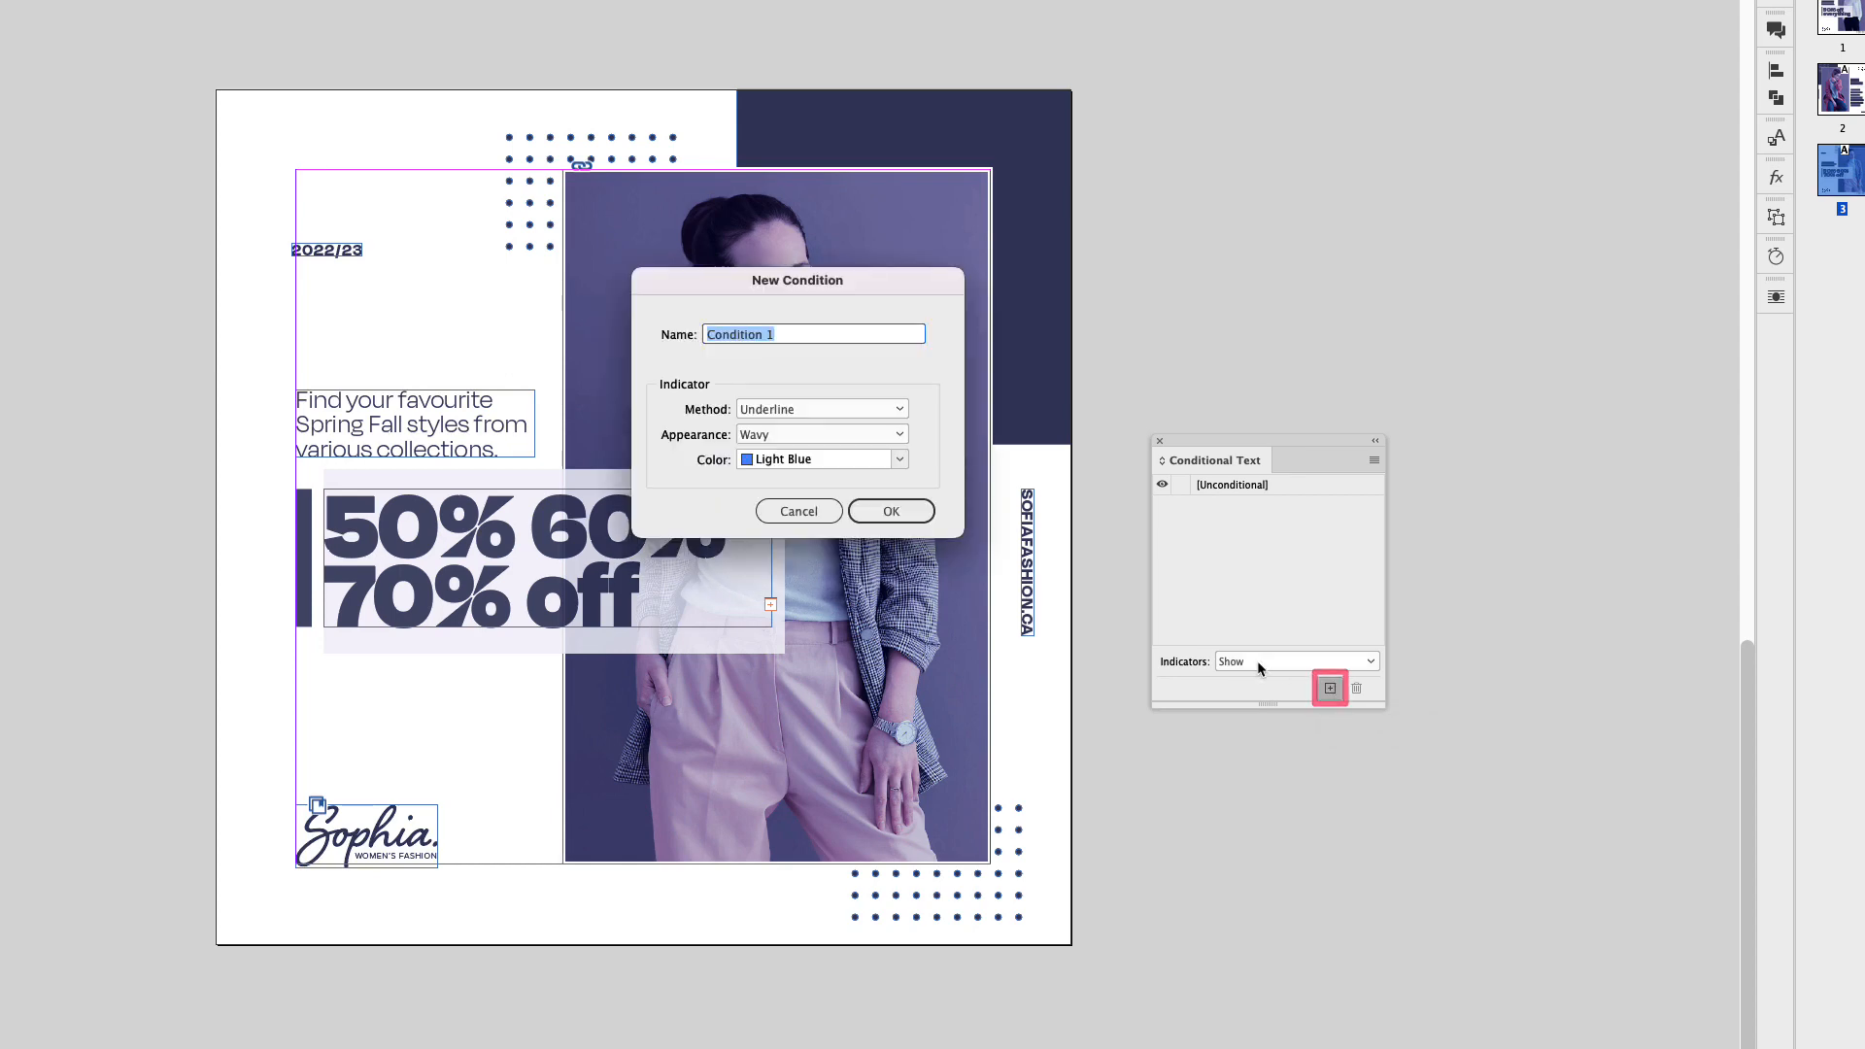
type("50")
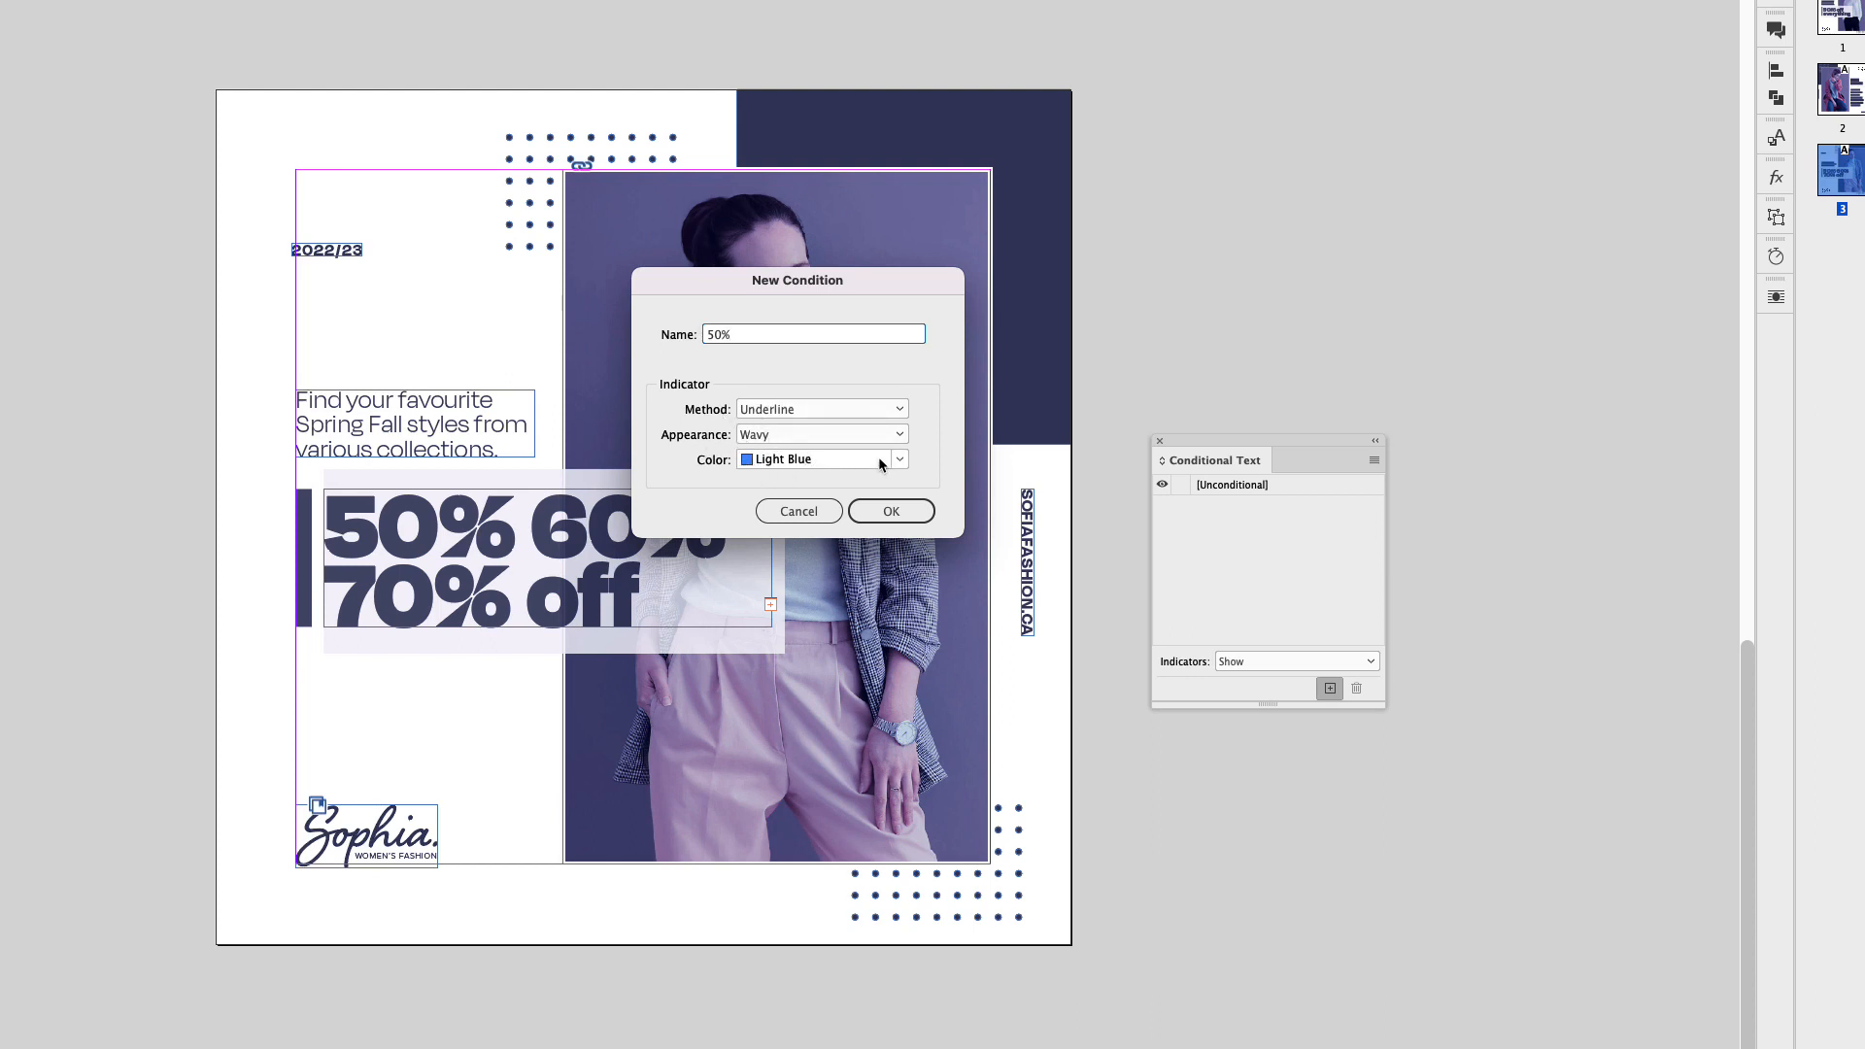
left_click(895, 516)
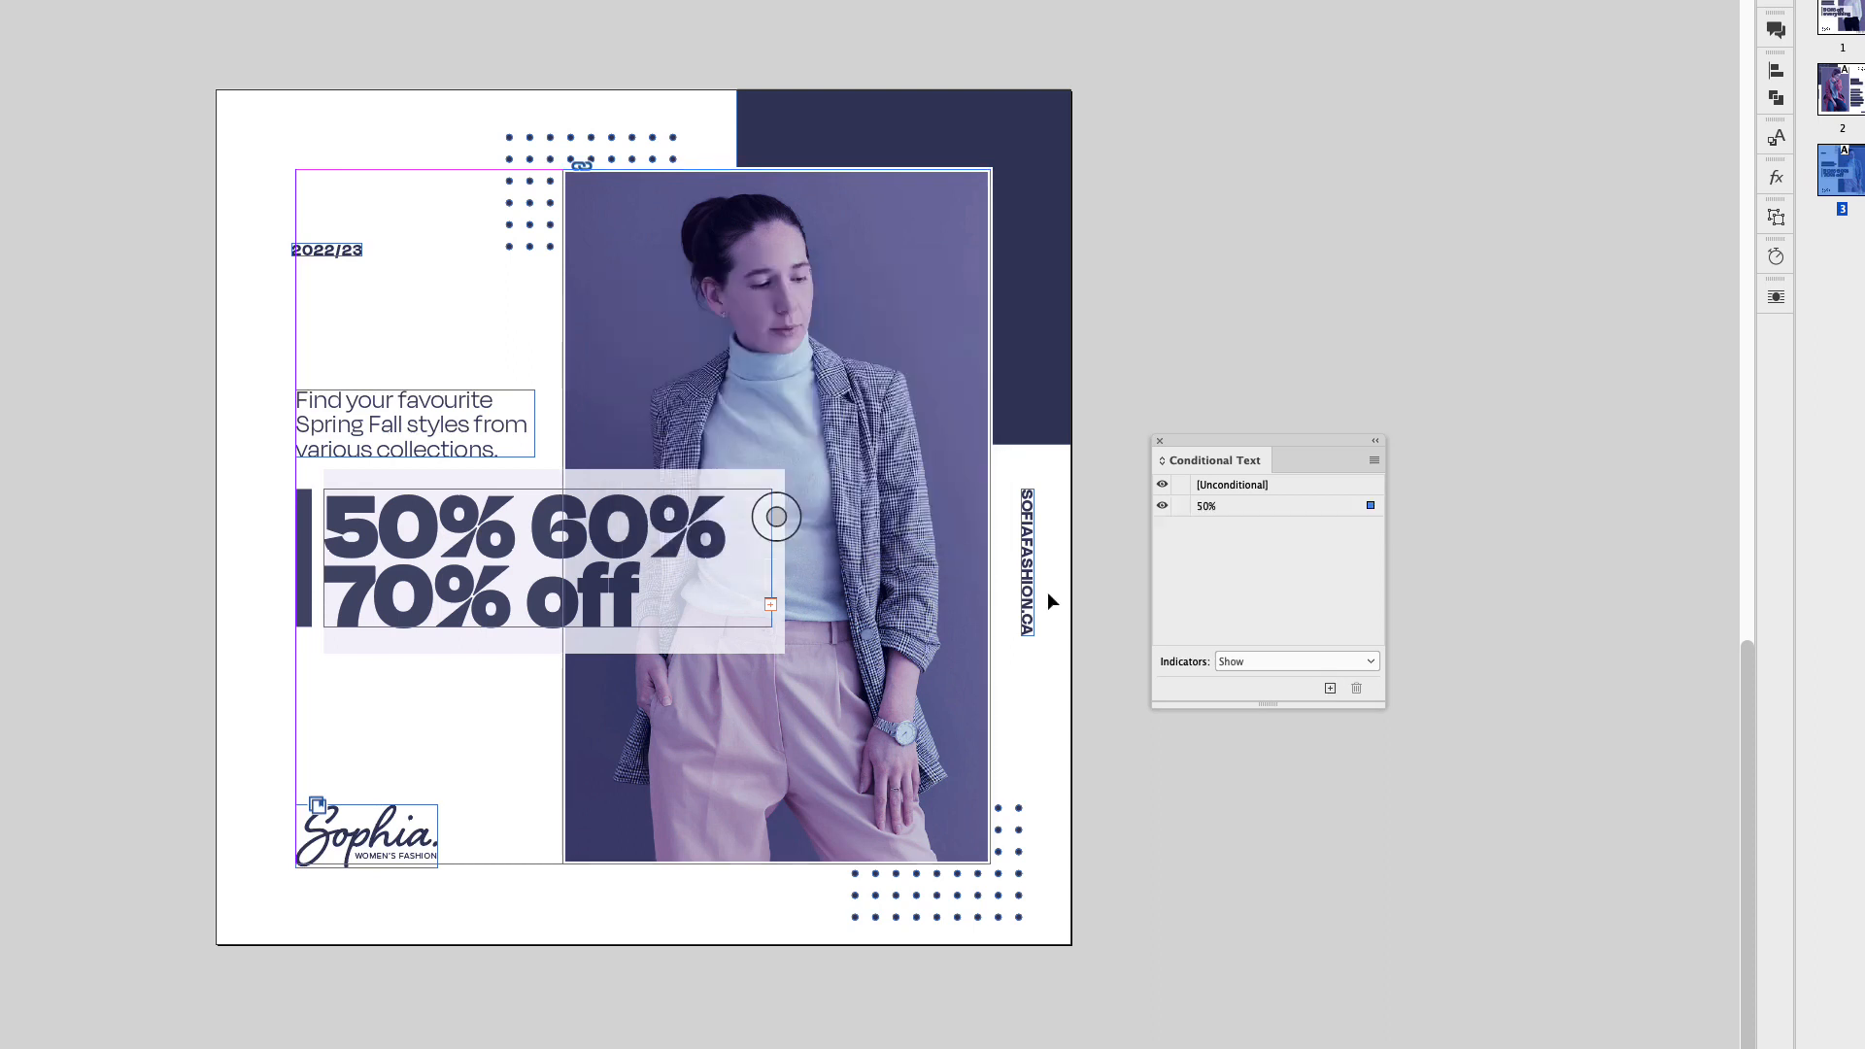
Create two more text conditions named "60%" and "70%" with red and green wavy underline indicators
left_click(1330, 689)
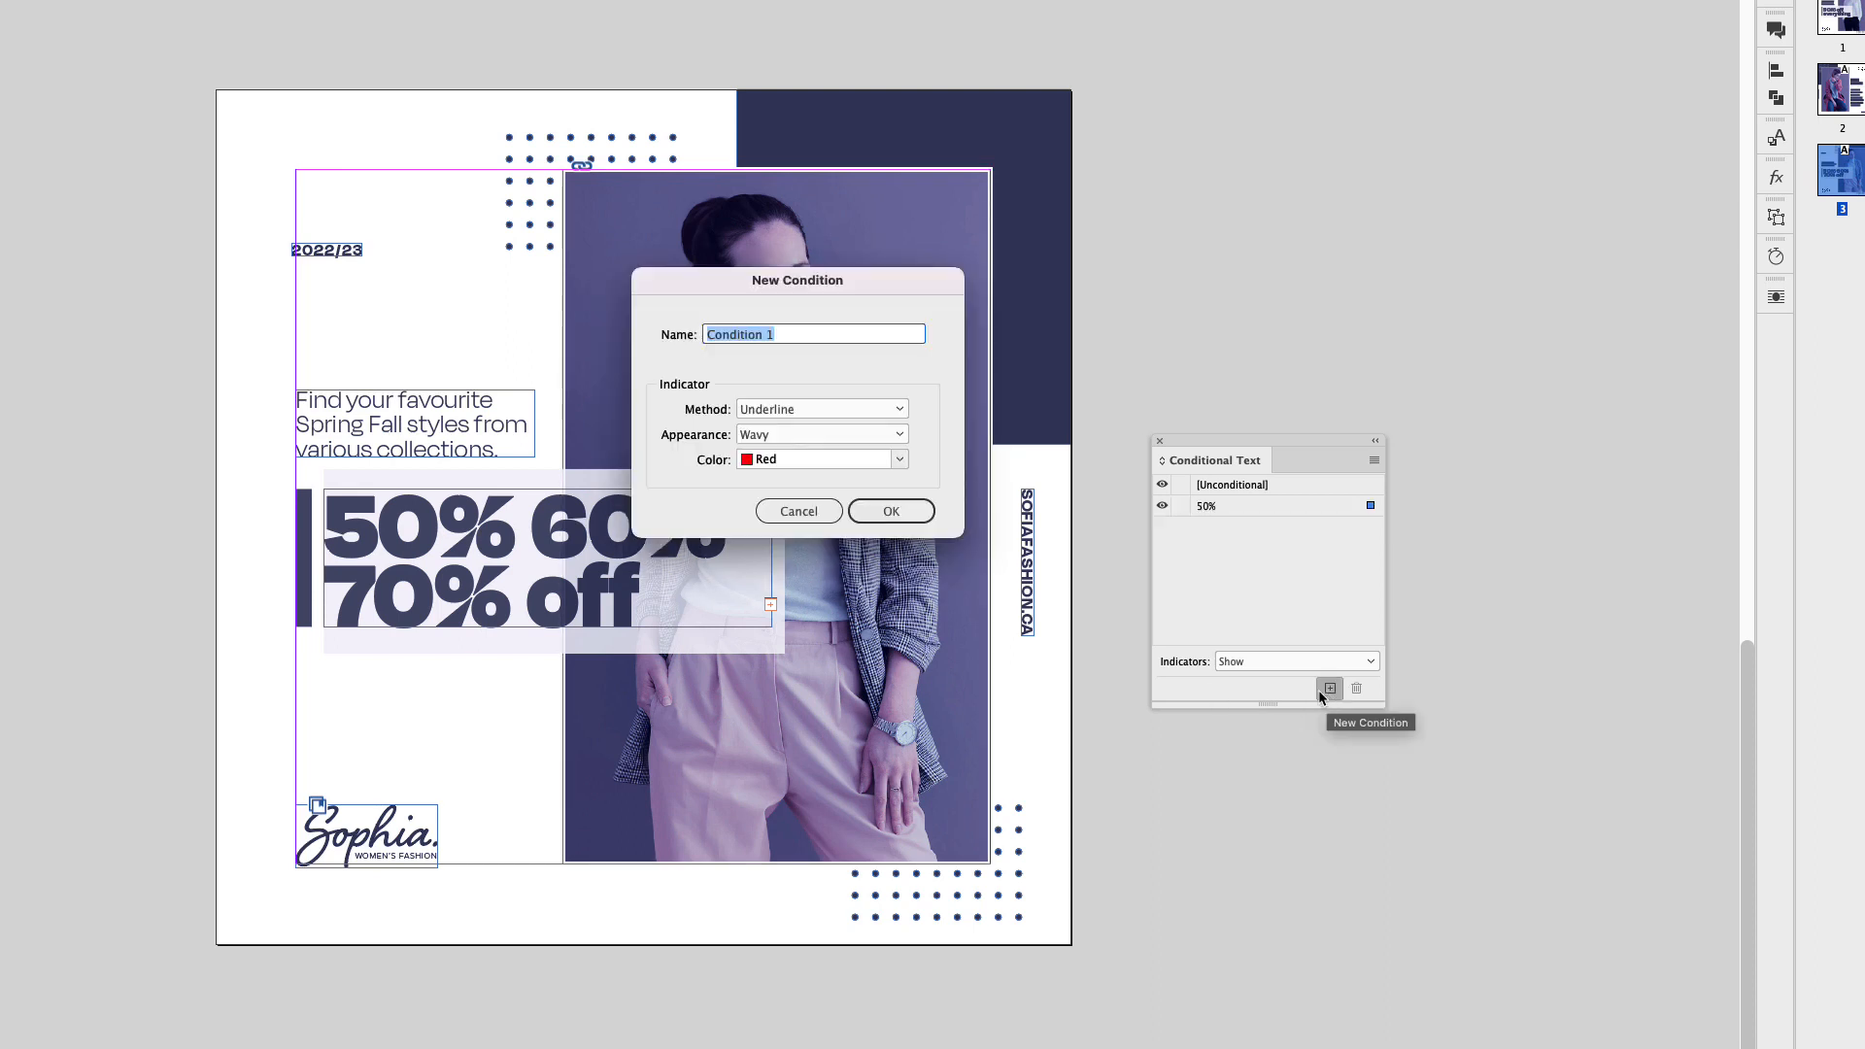
type("60")
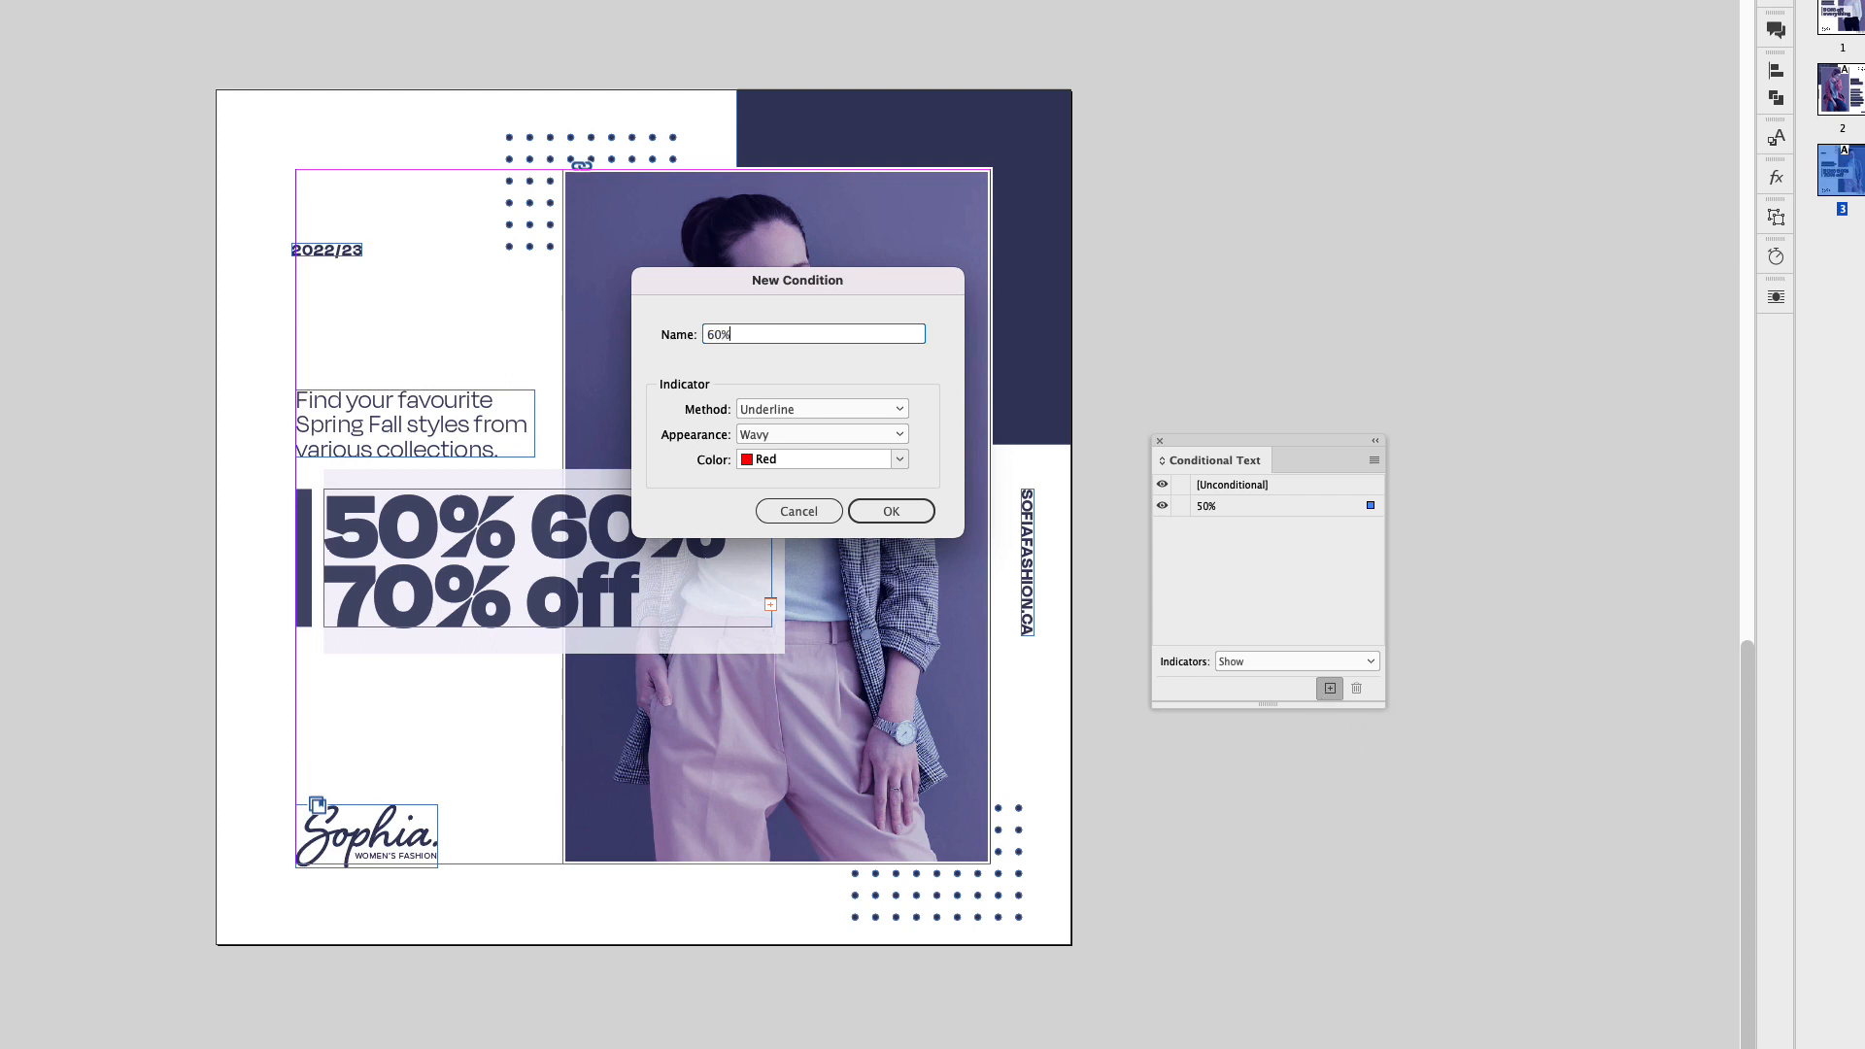
left_click(891, 511)
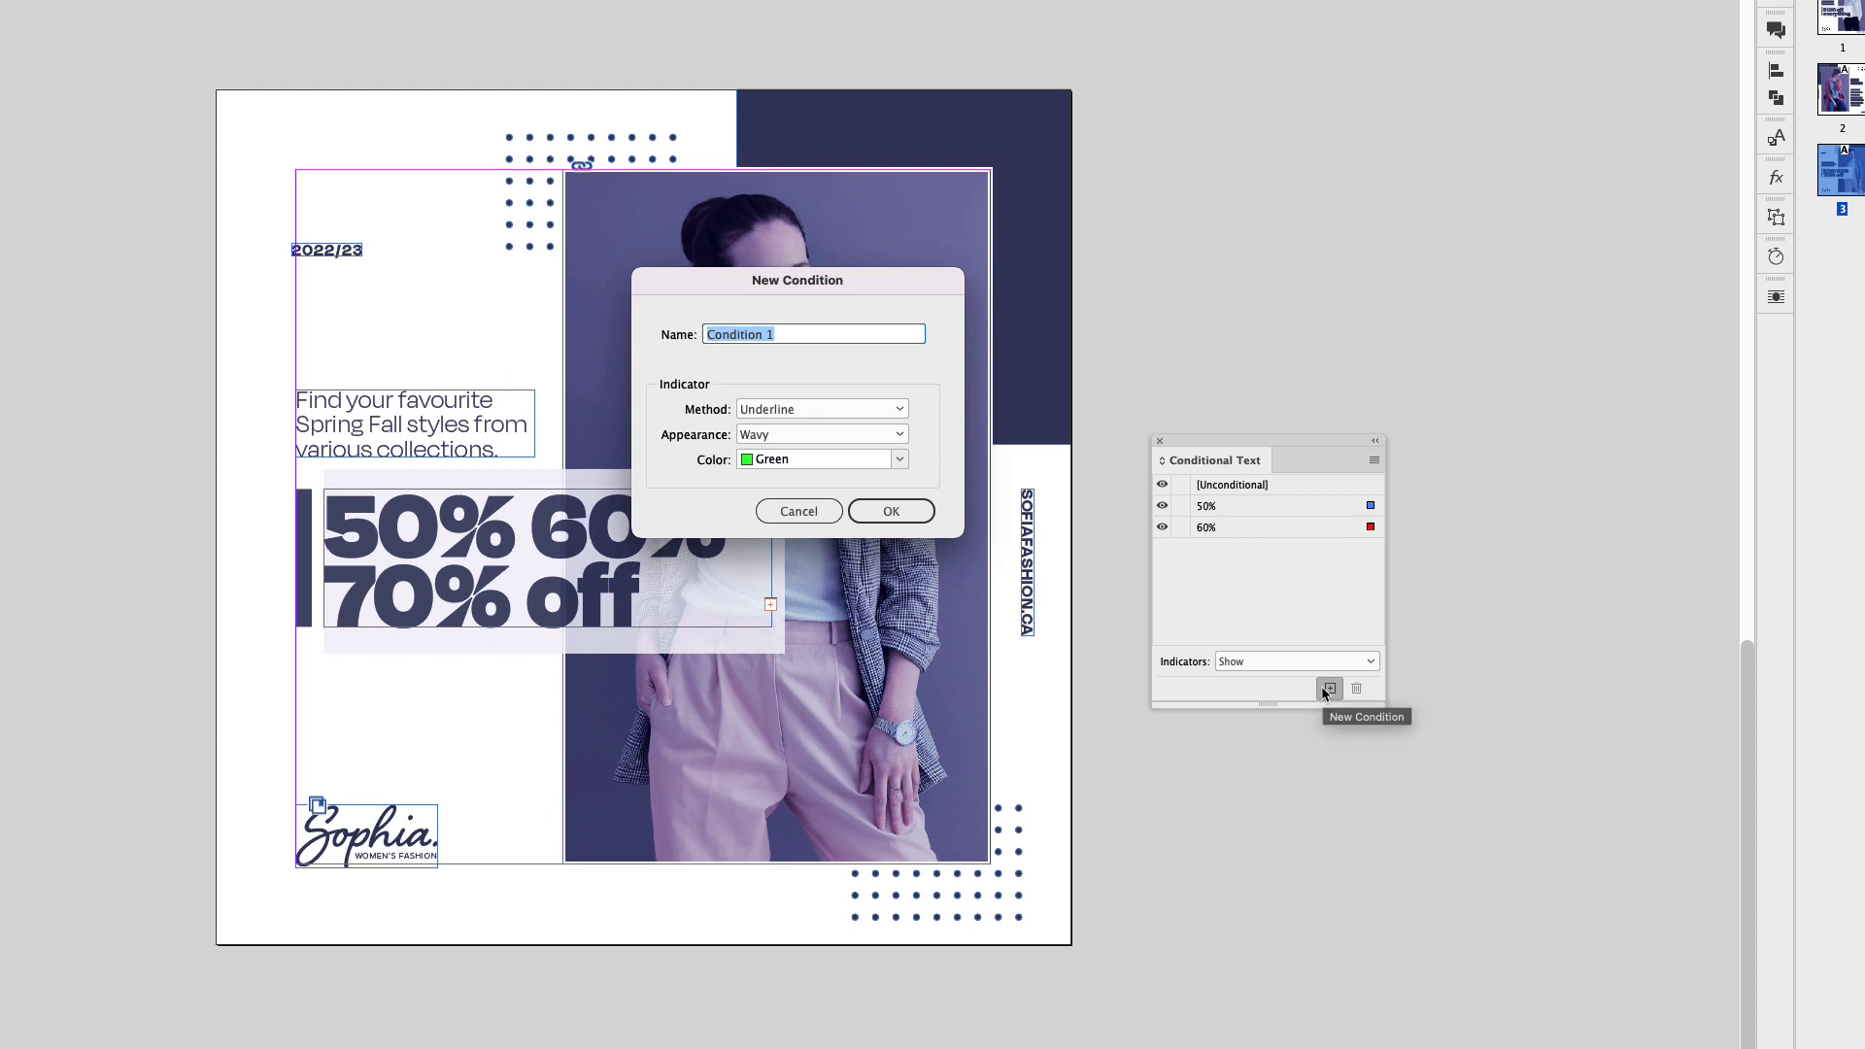
type("70")
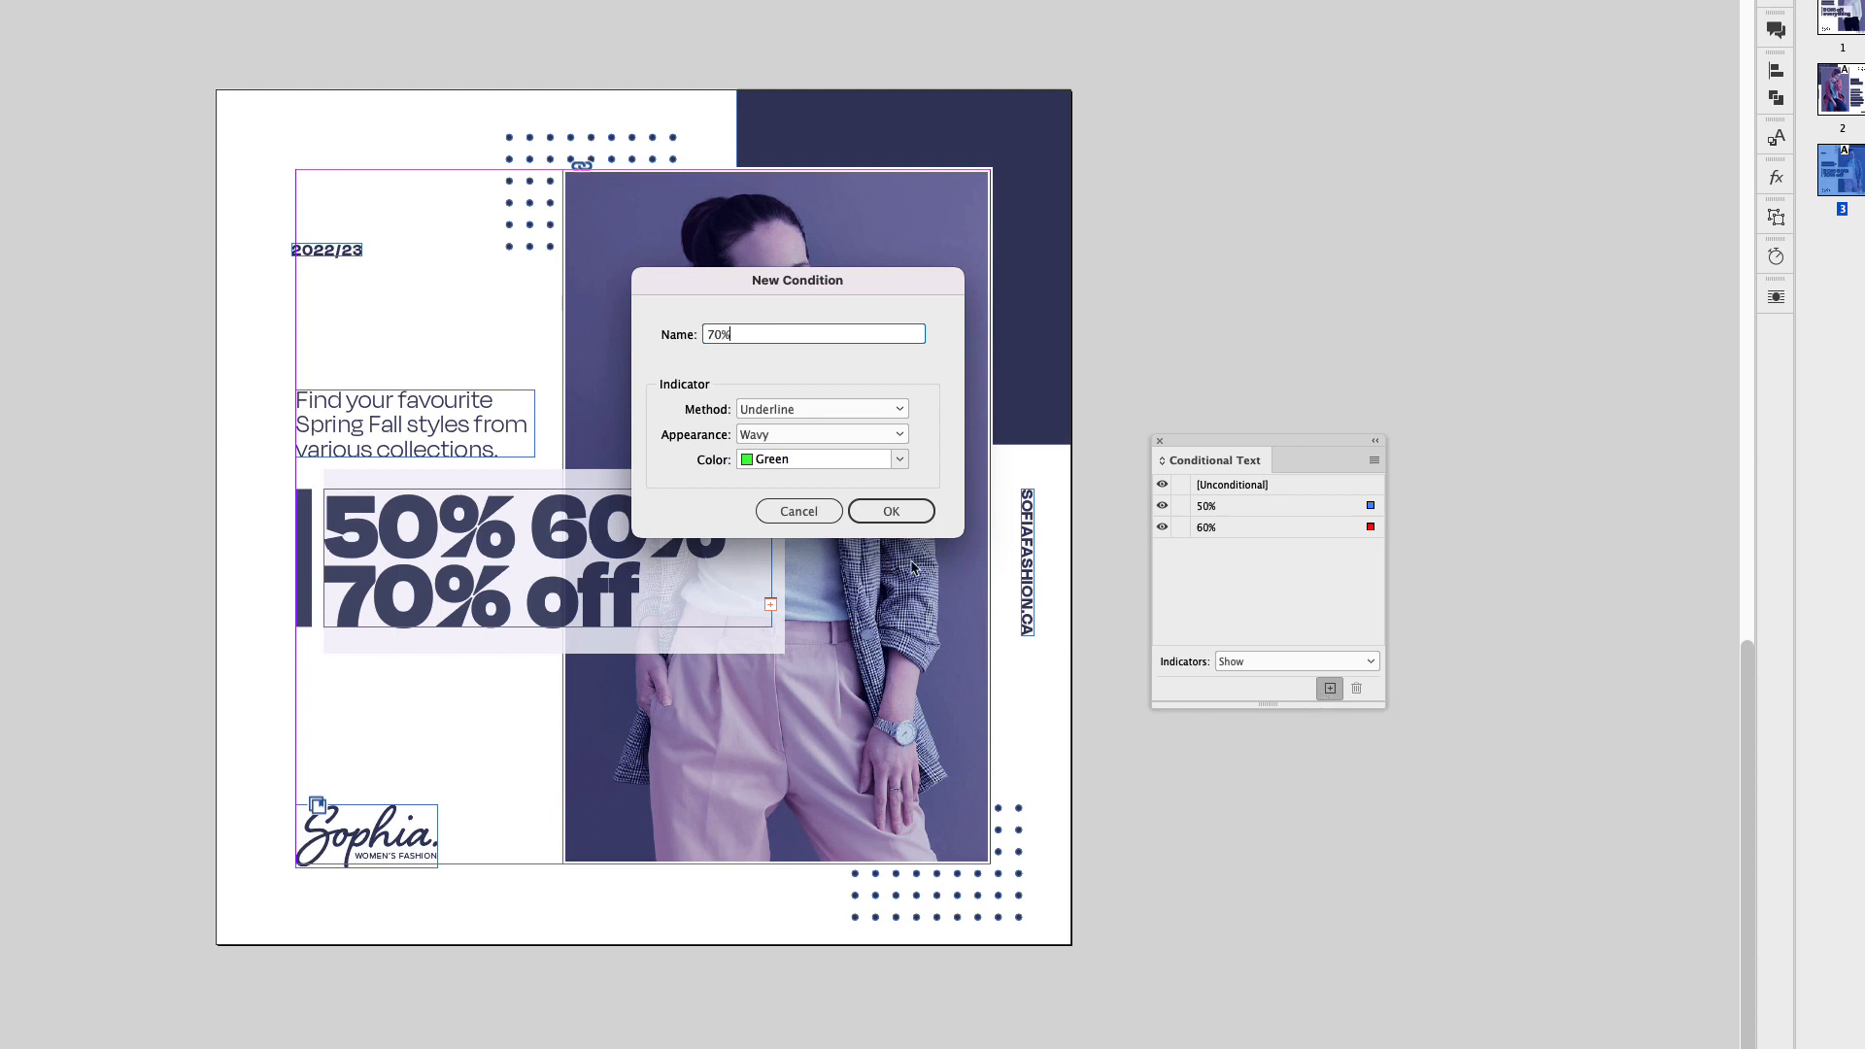
type("%")
left_click(891, 511)
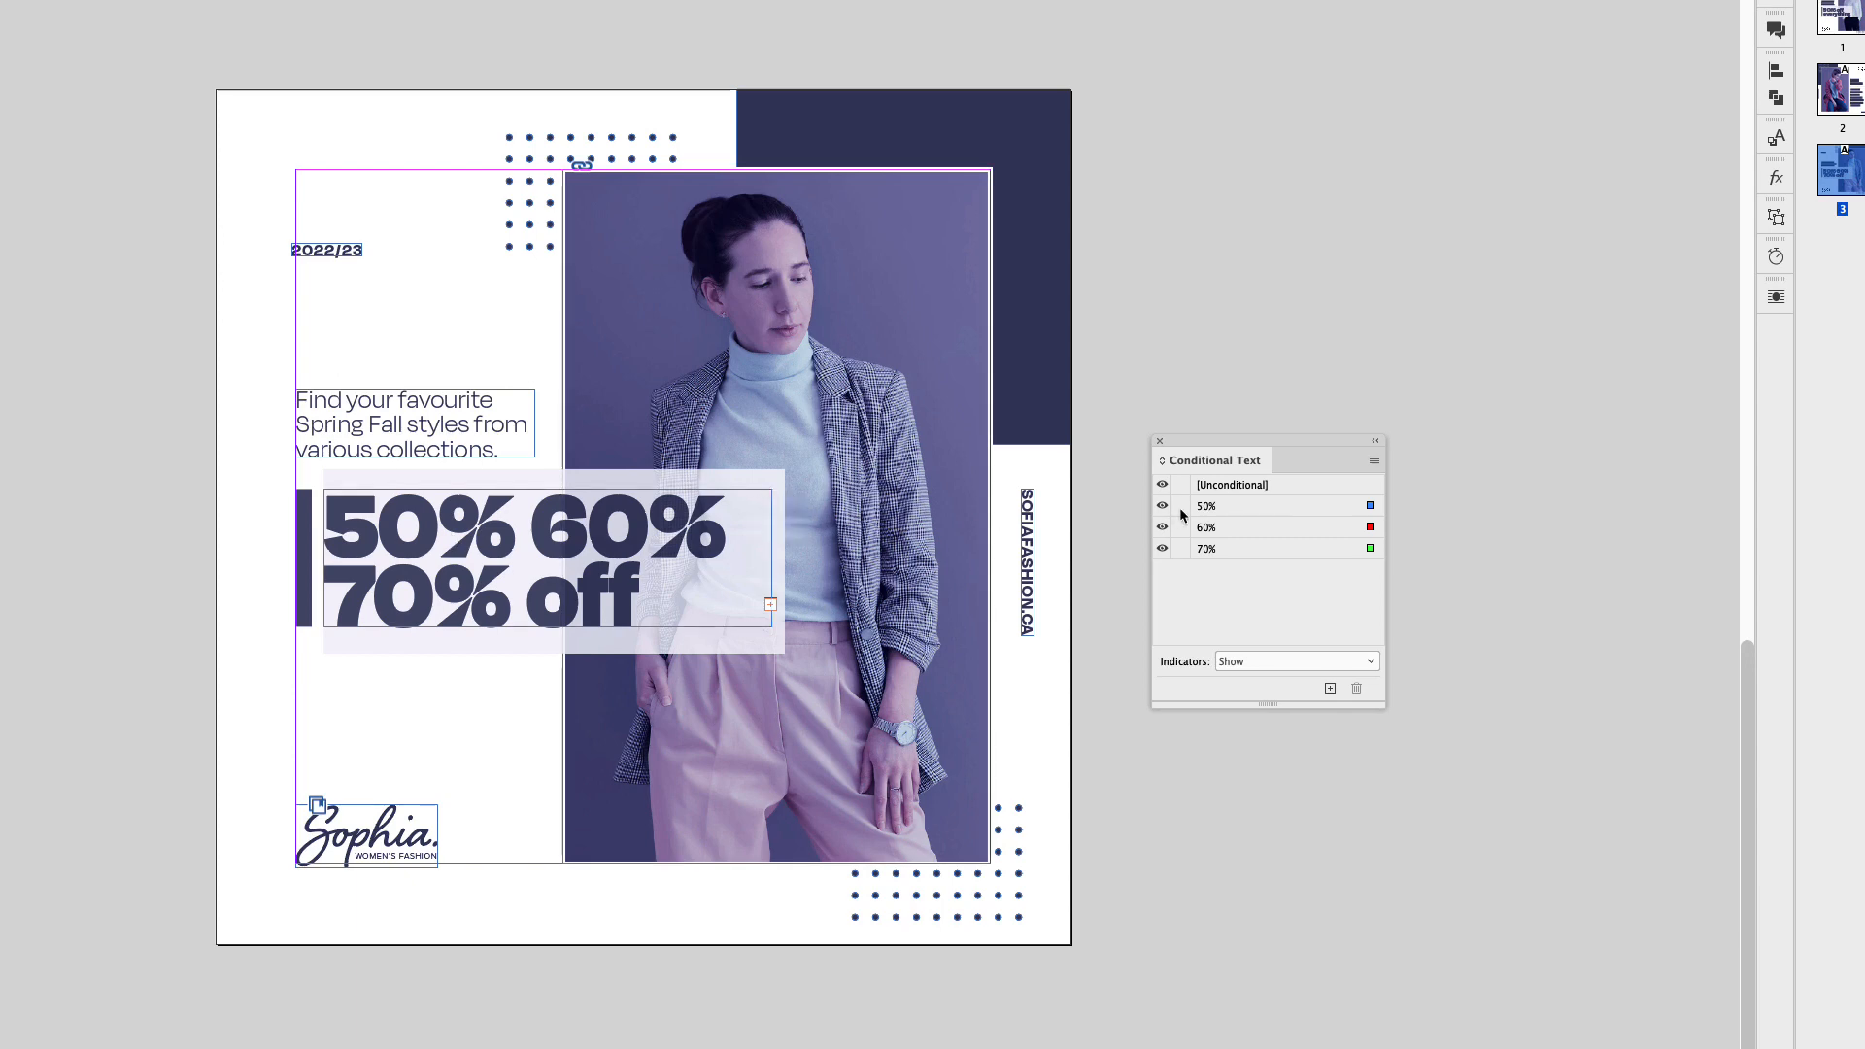
Apply the 50%, 60% and 70% conditions to their matching discount values in page 3's headline
double_click(379, 530)
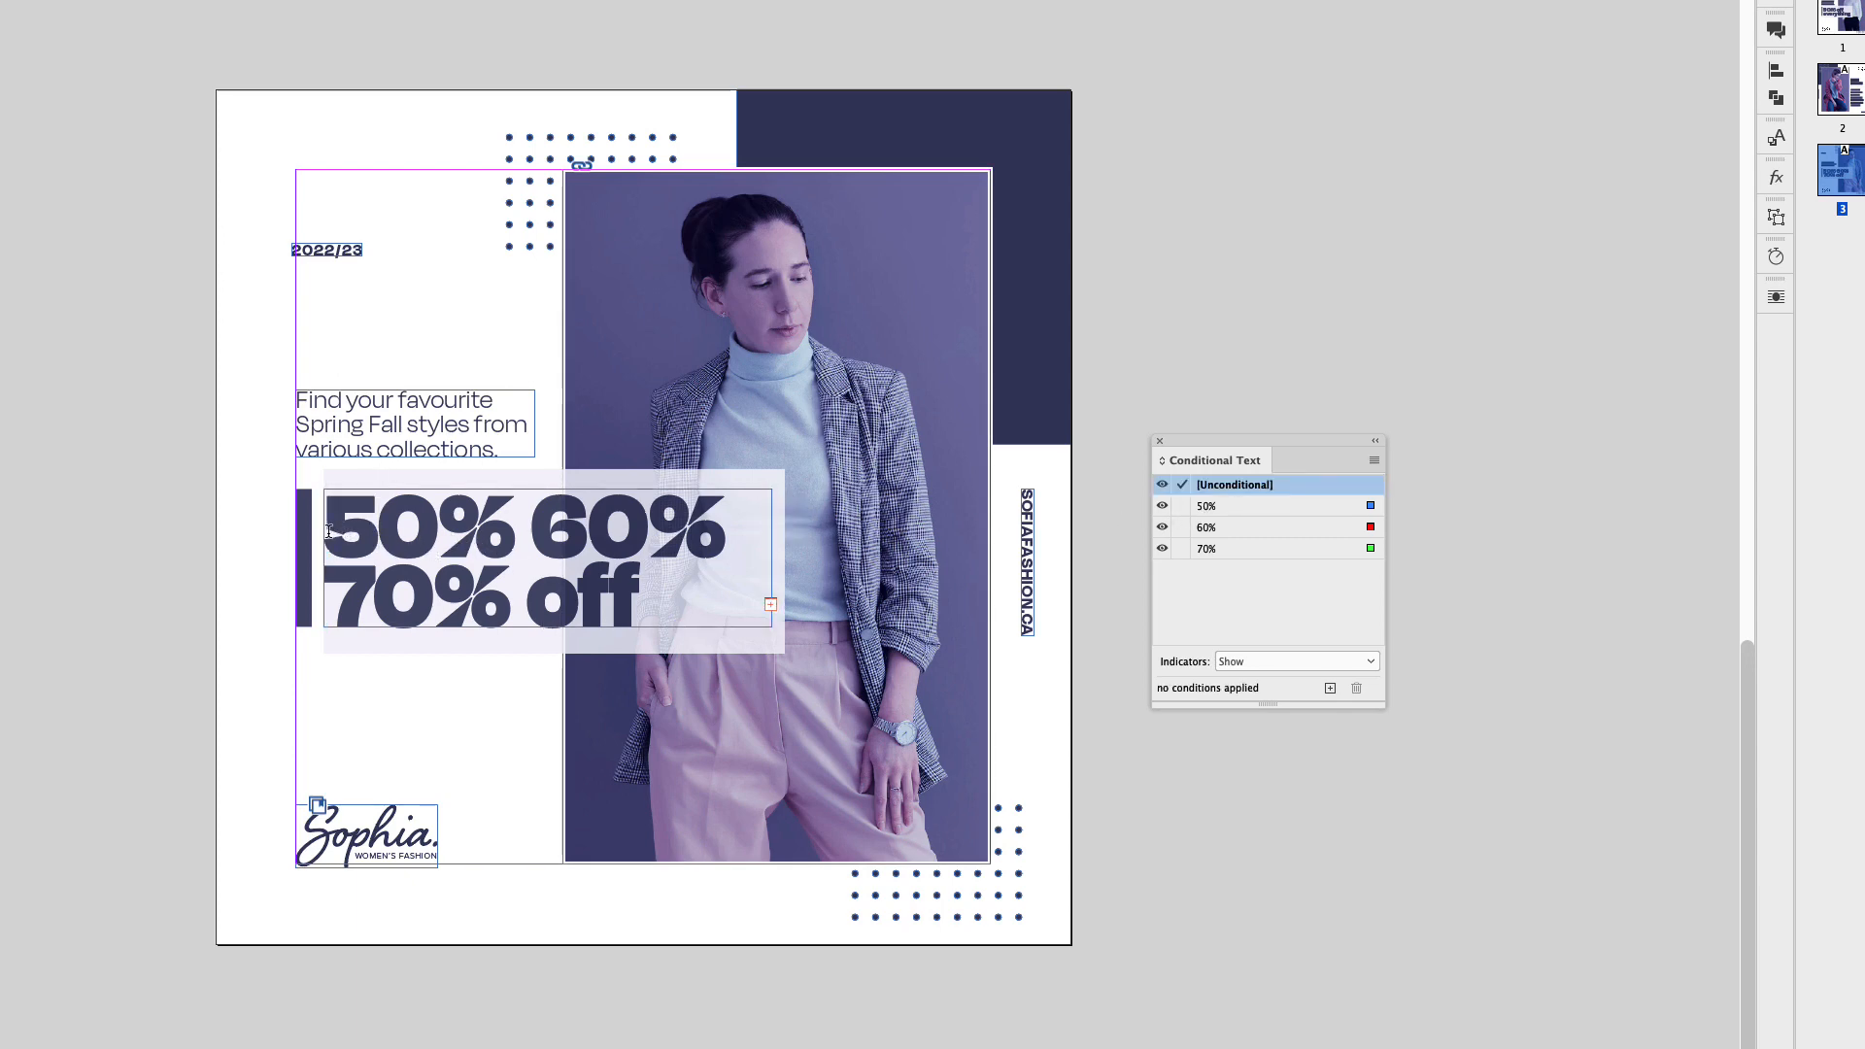
left_click_drag(328, 531, 526, 527)
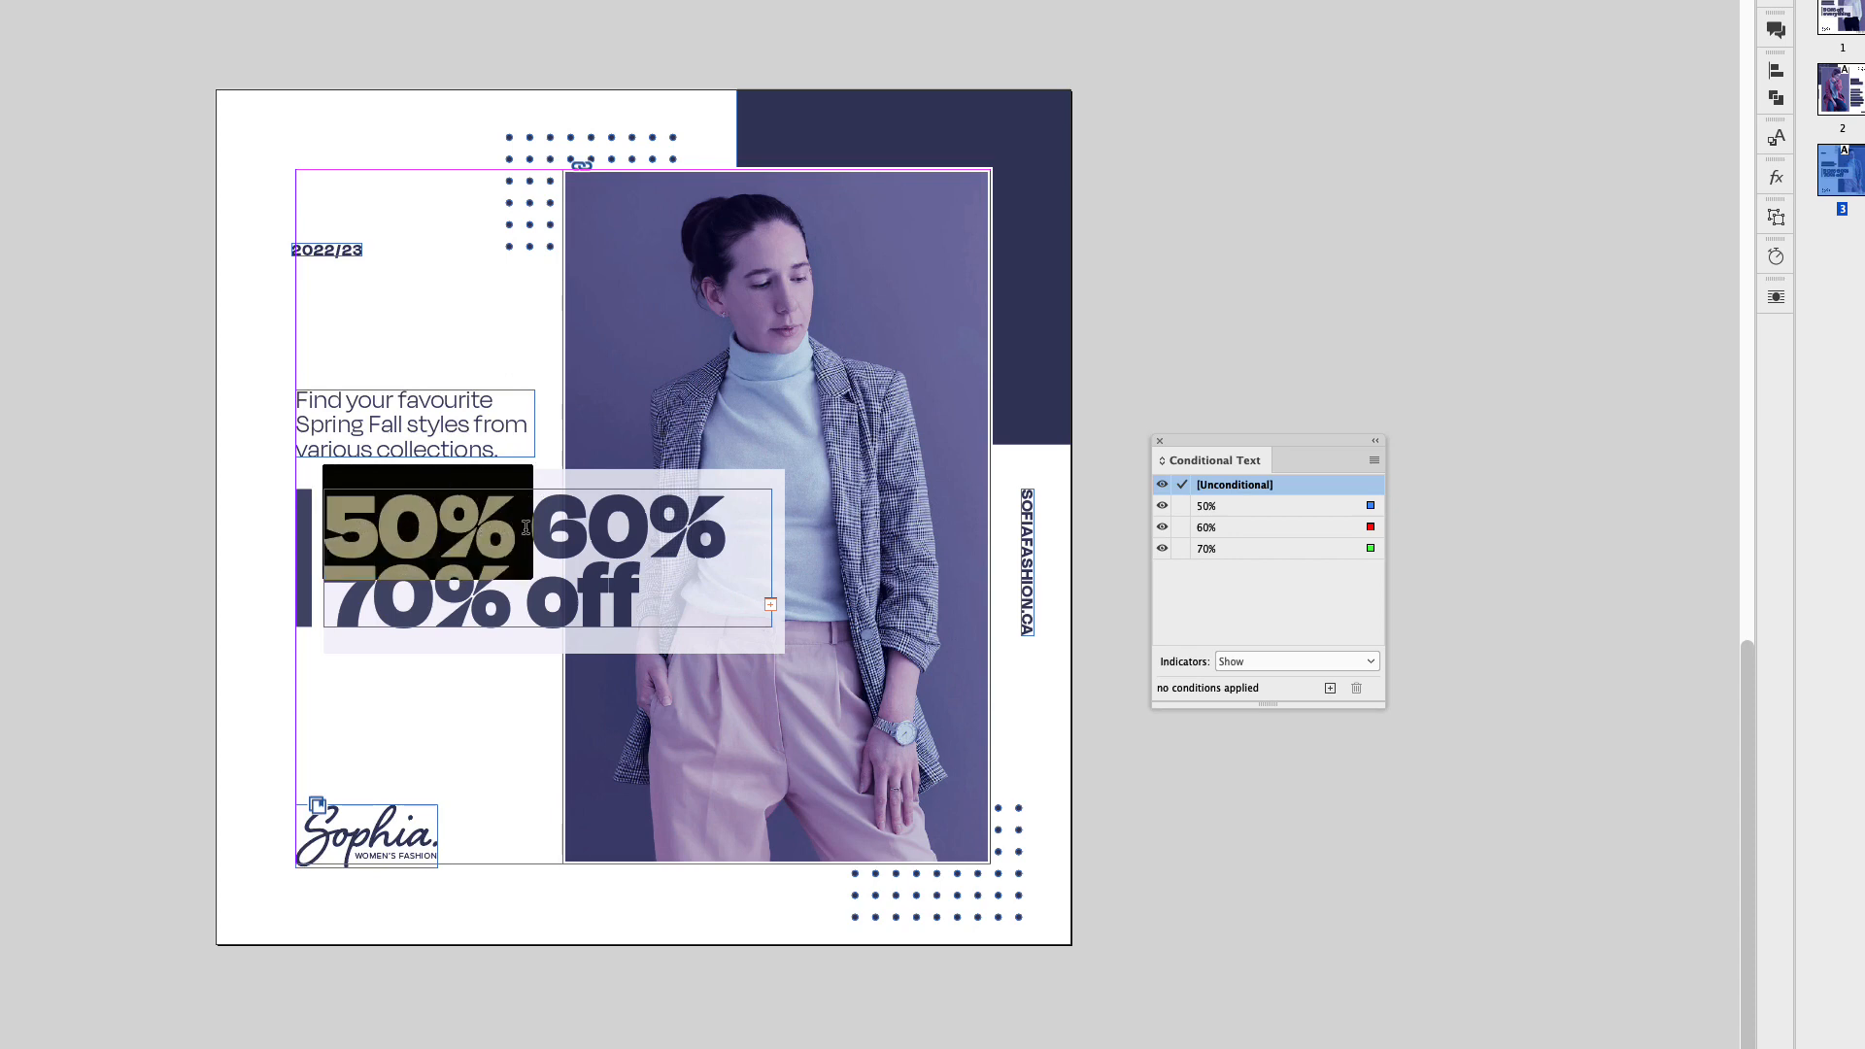
left_click(1211, 511)
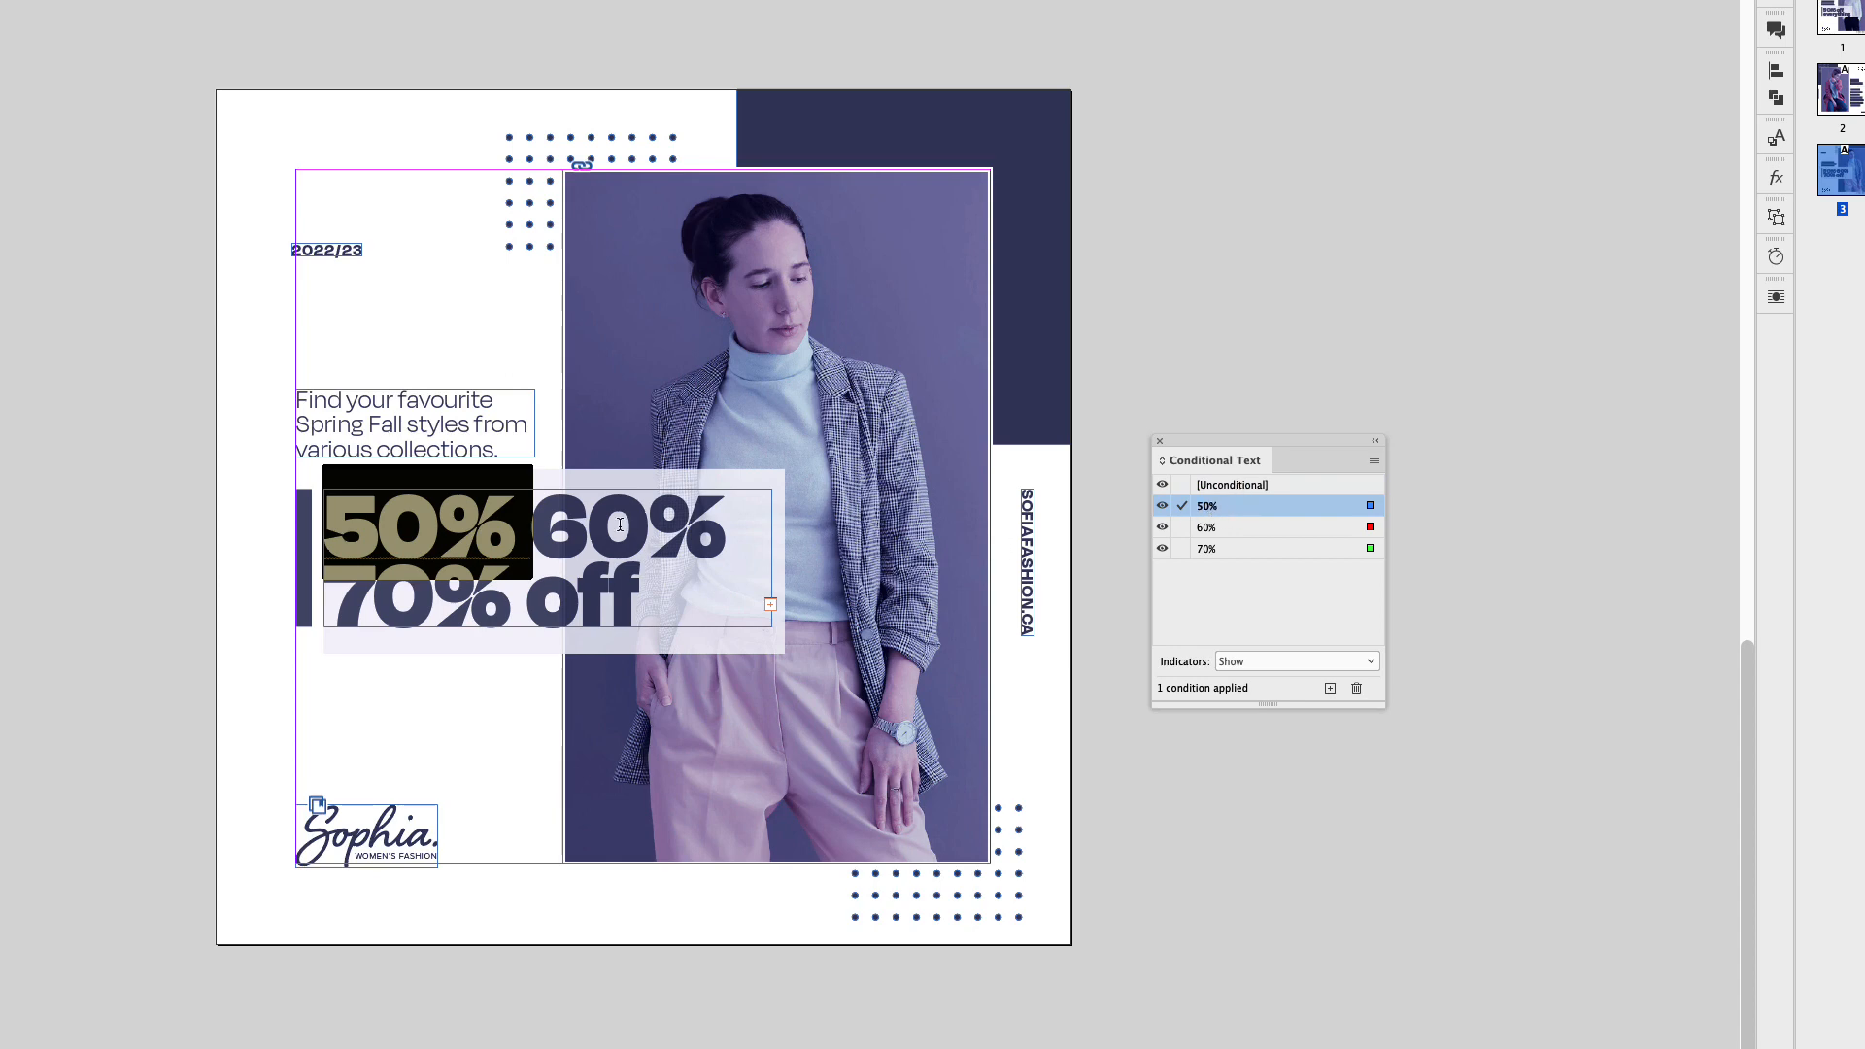
left_click_drag(530, 529, 759, 525)
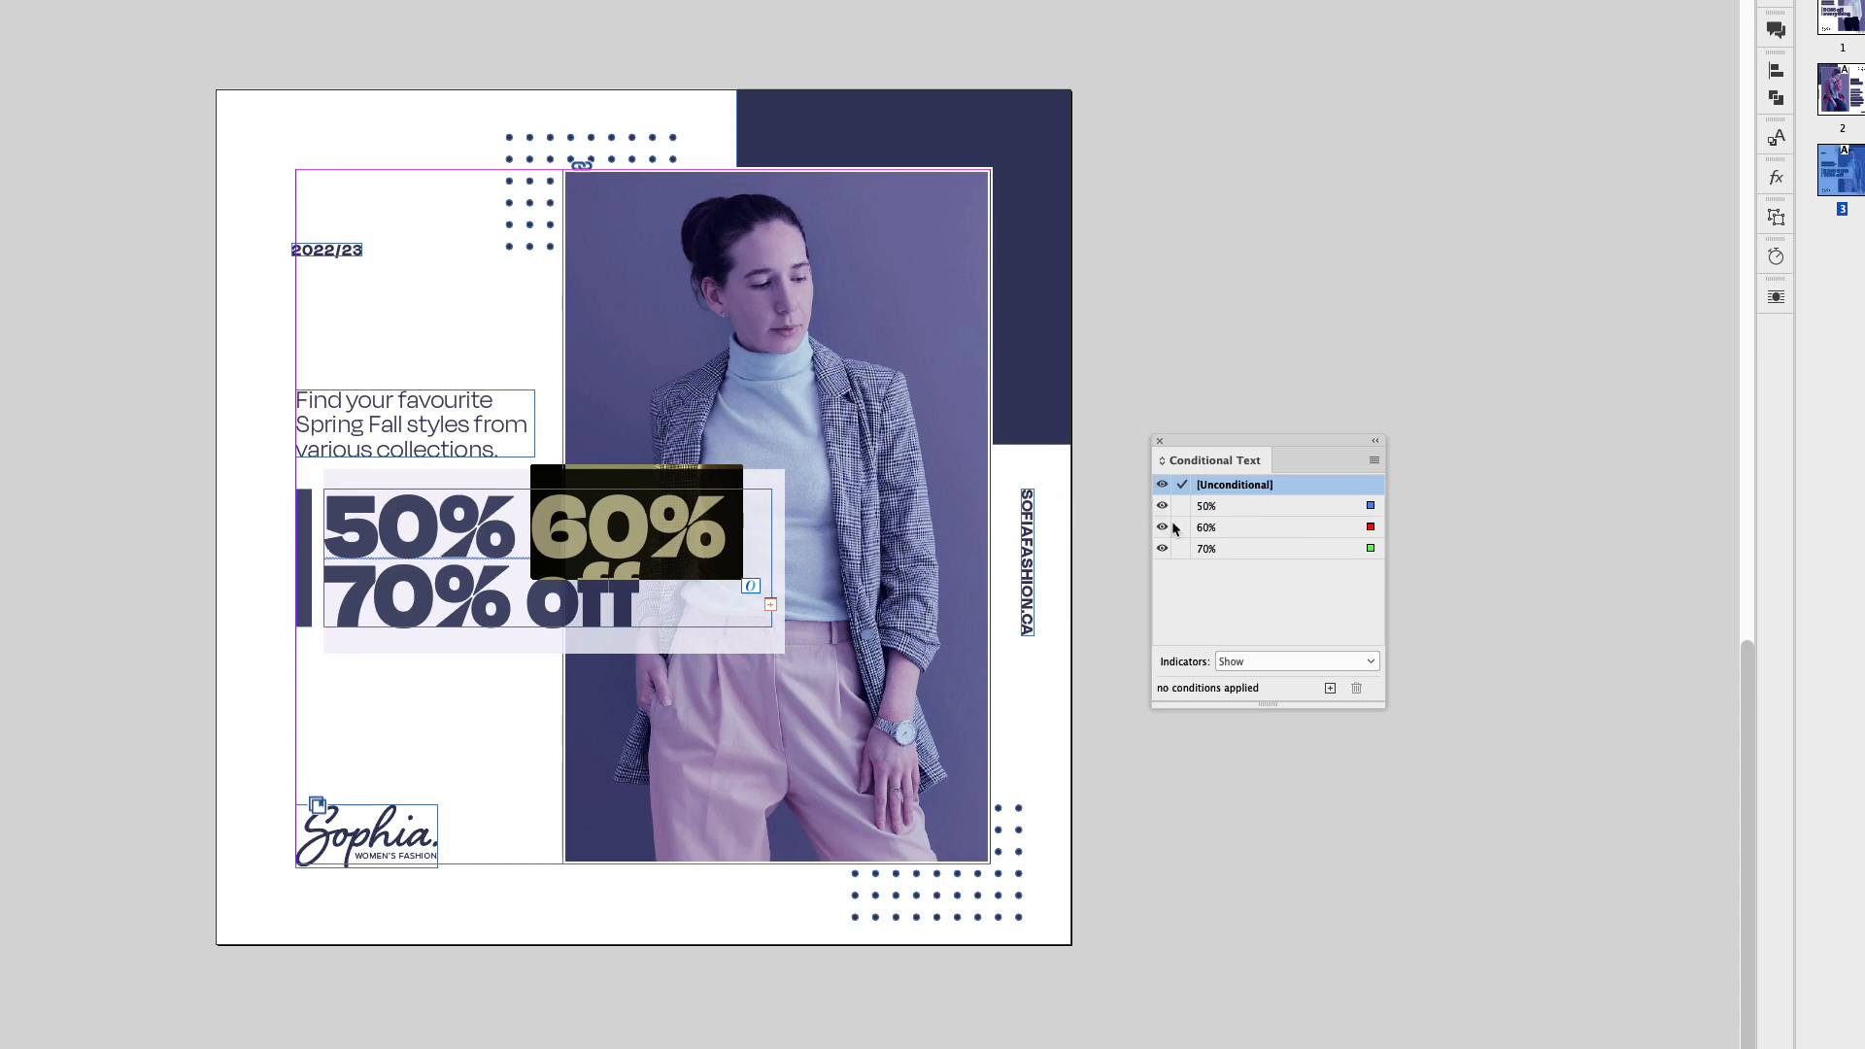
left_click(1204, 530)
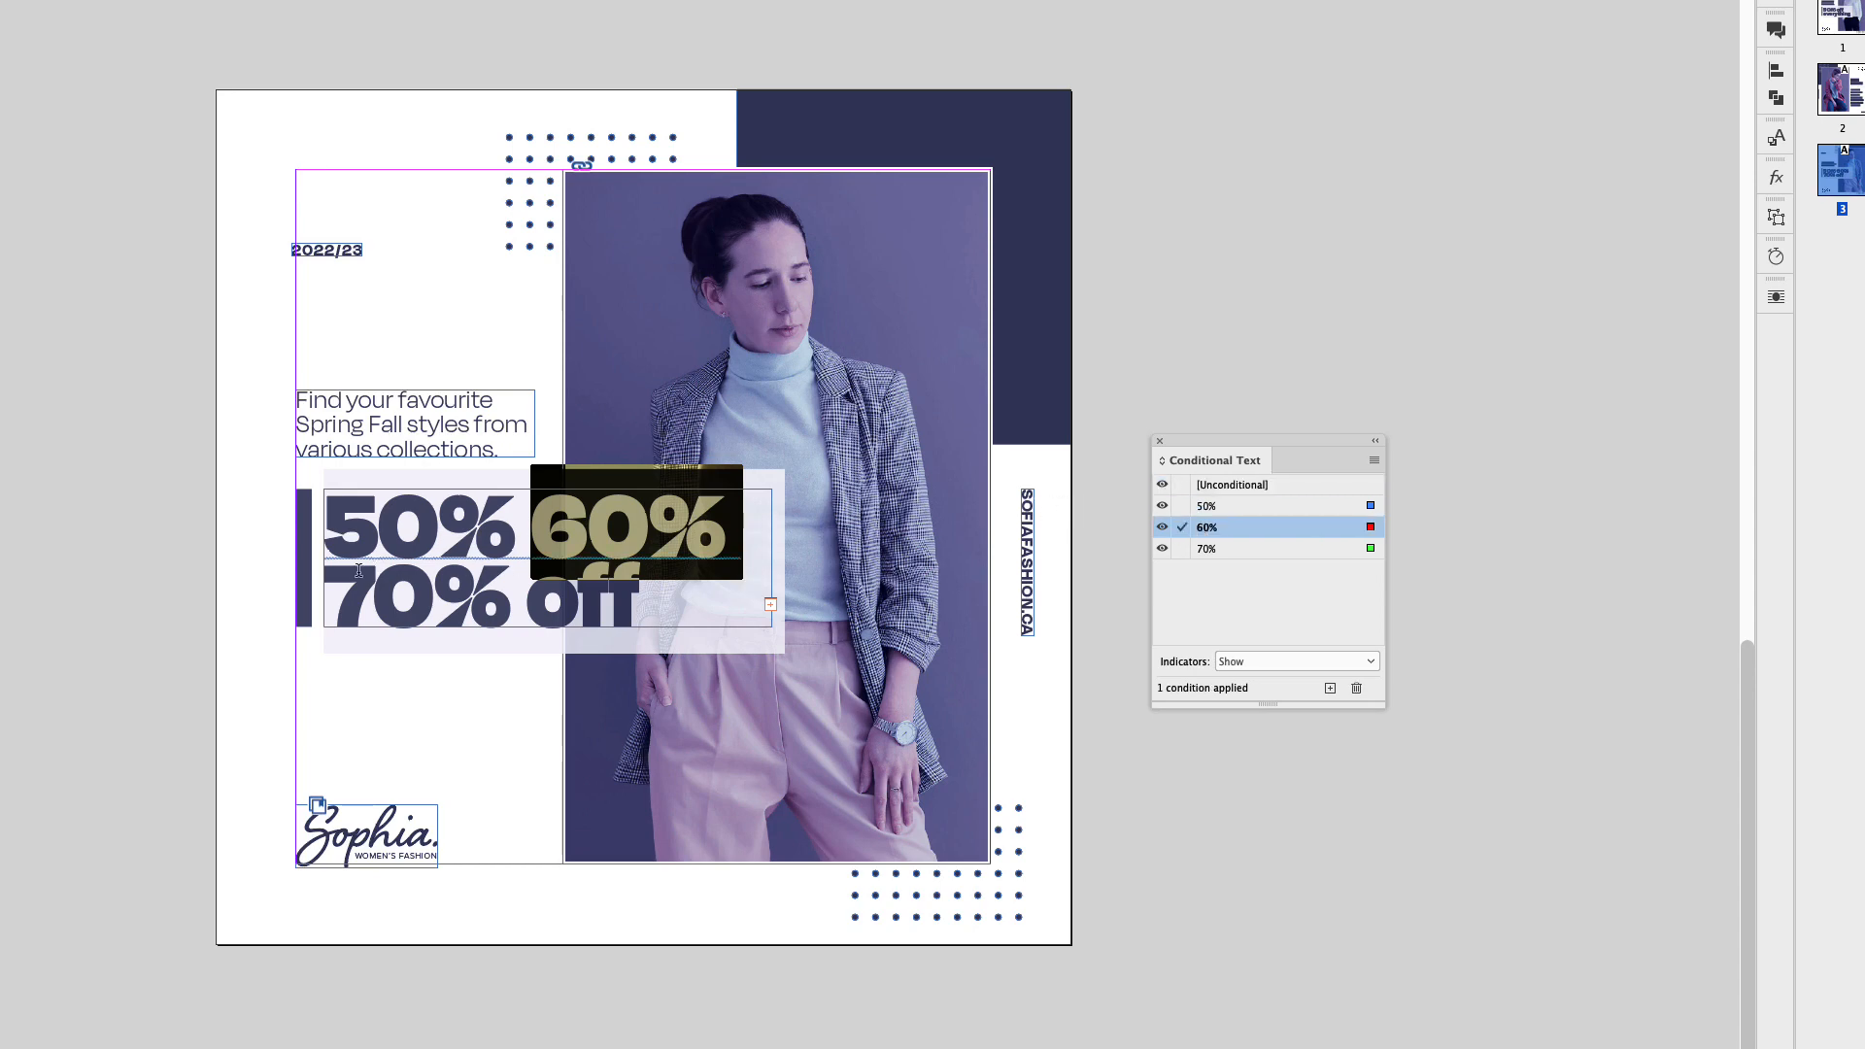
left_click_drag(328, 583, 520, 586)
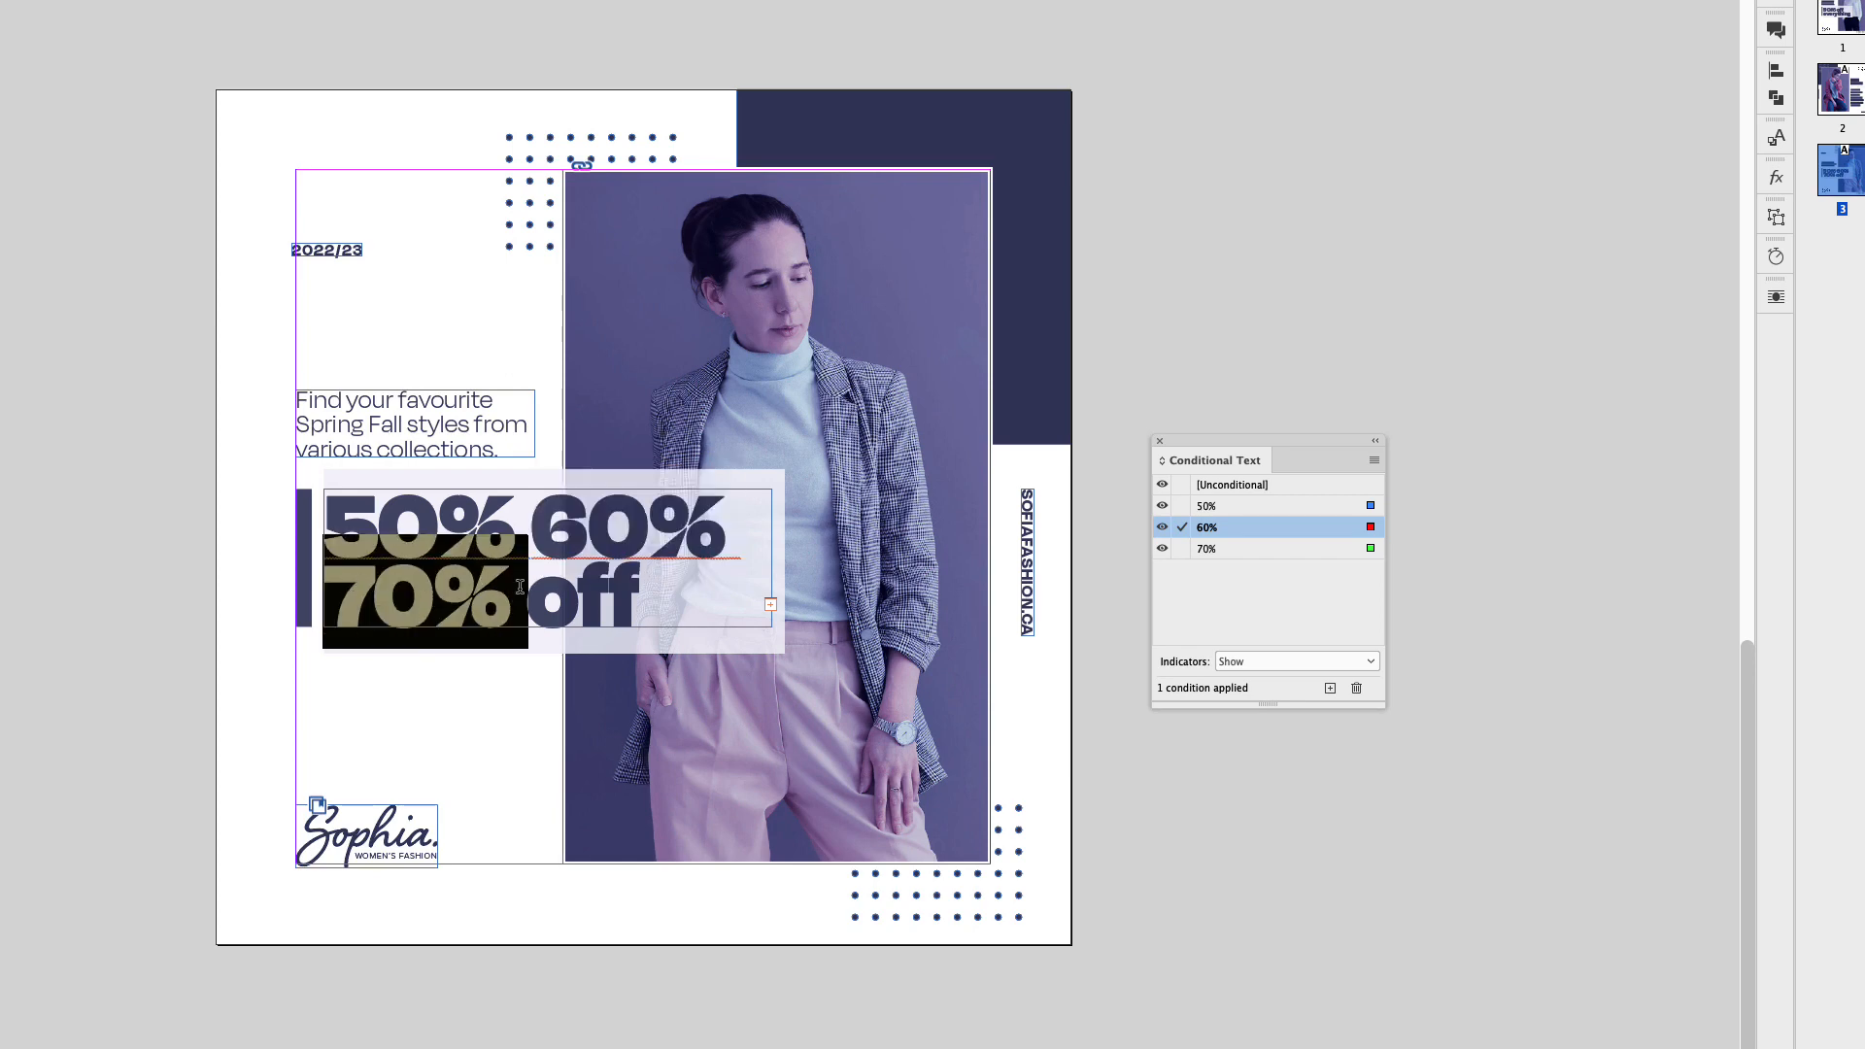
left_click(1206, 550)
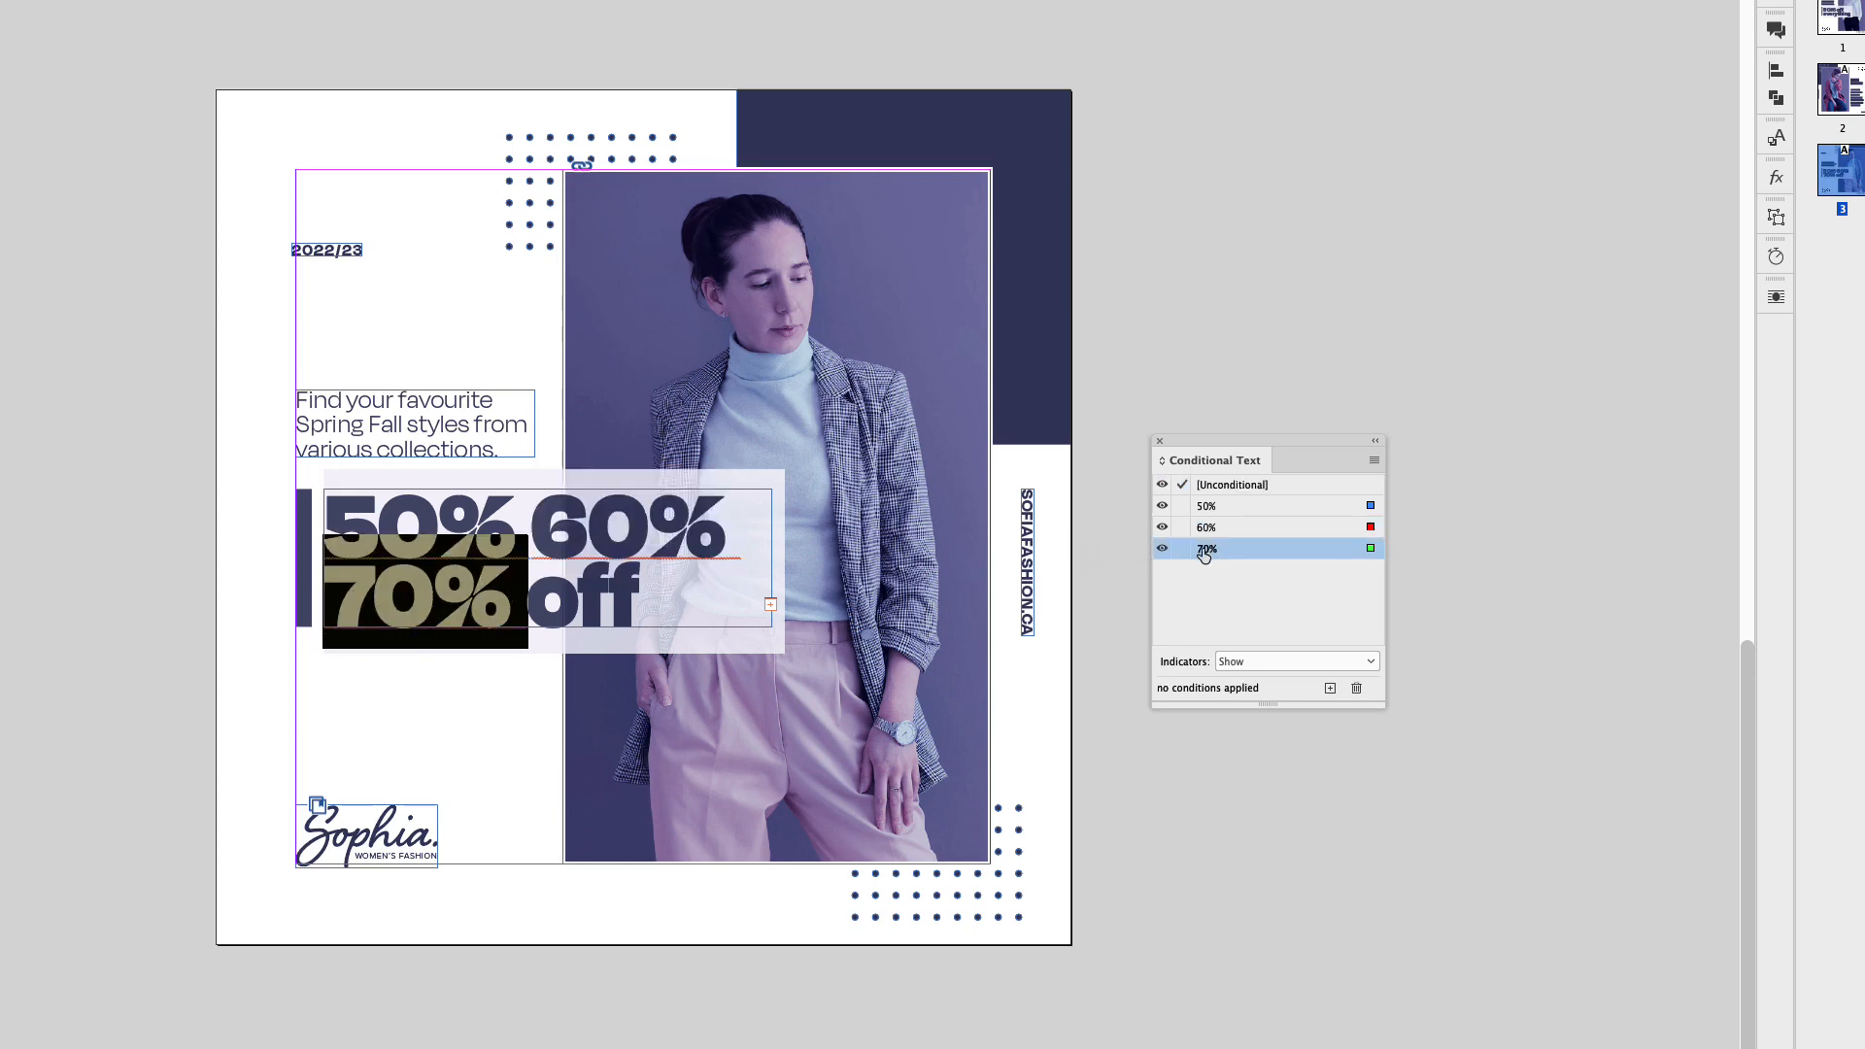
Switch condition visibility to show the 50%, 60% and 70% headline versions one at a time, ending with only 50% shown
left_click(1162, 548)
left_click(1162, 527)
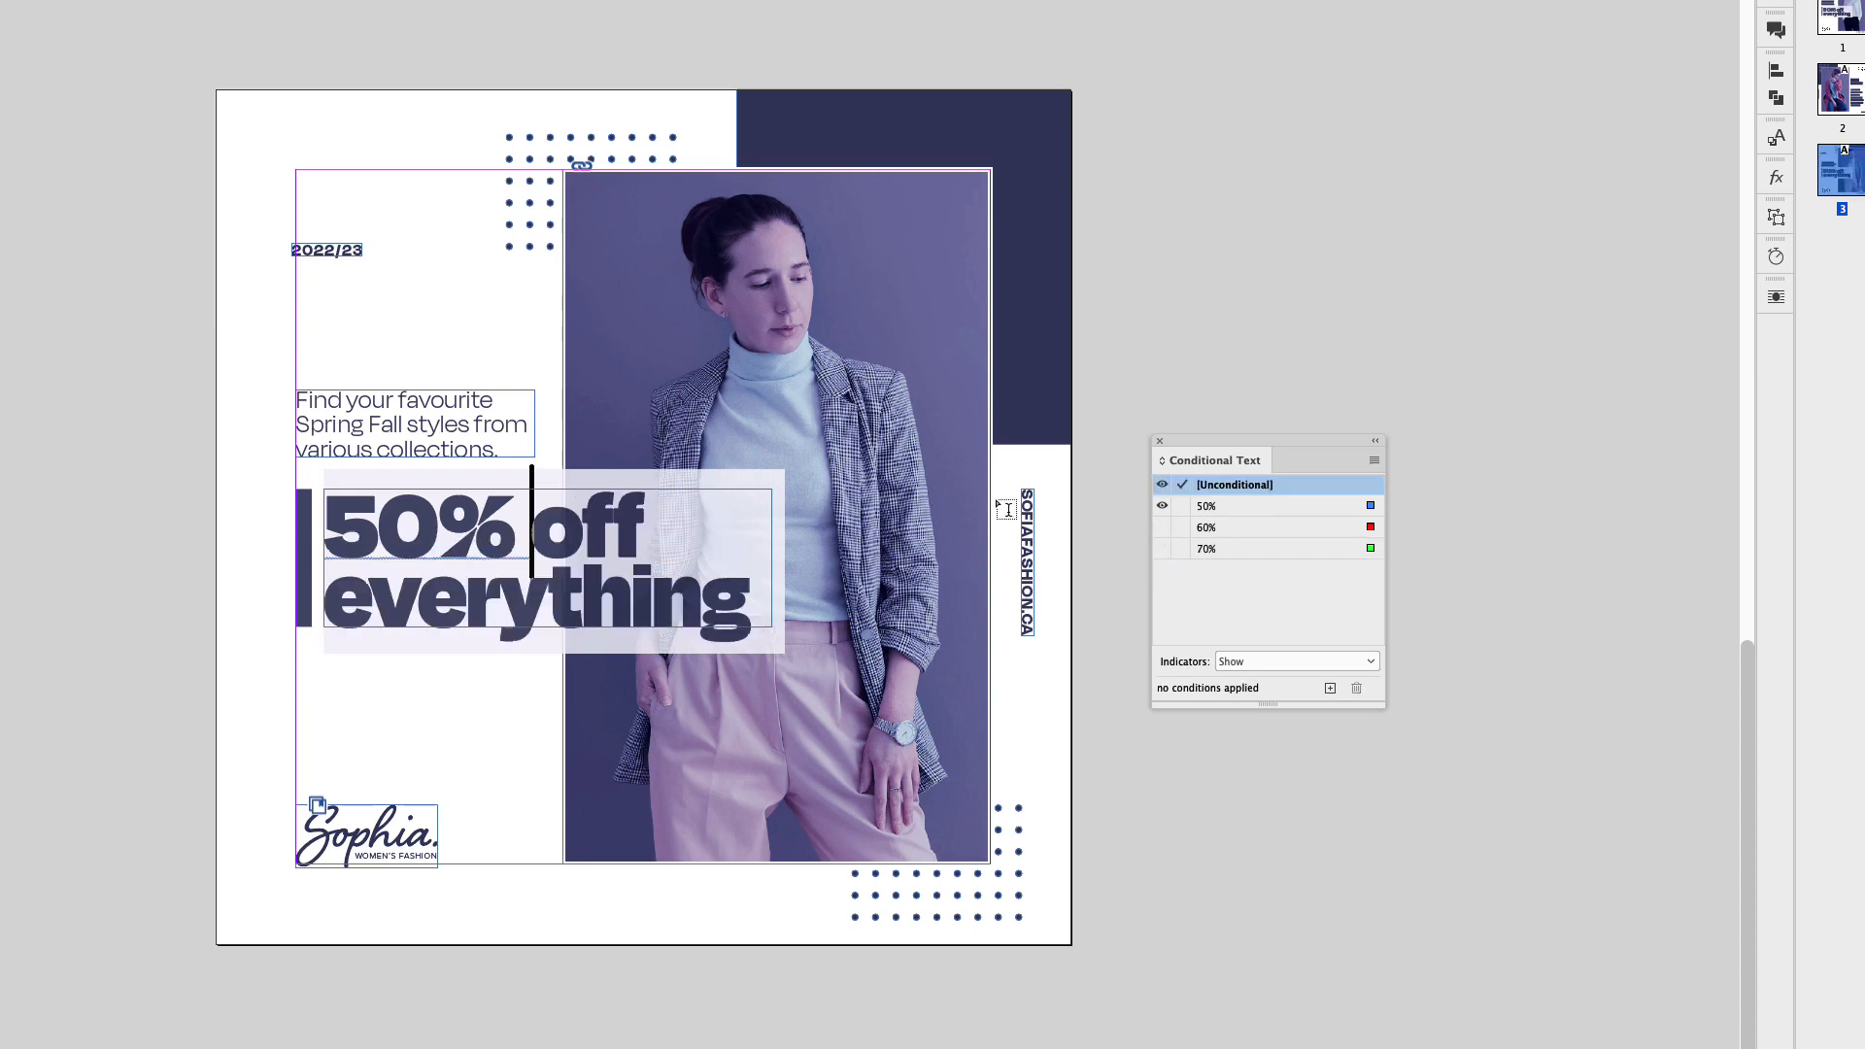
left_click(1162, 506)
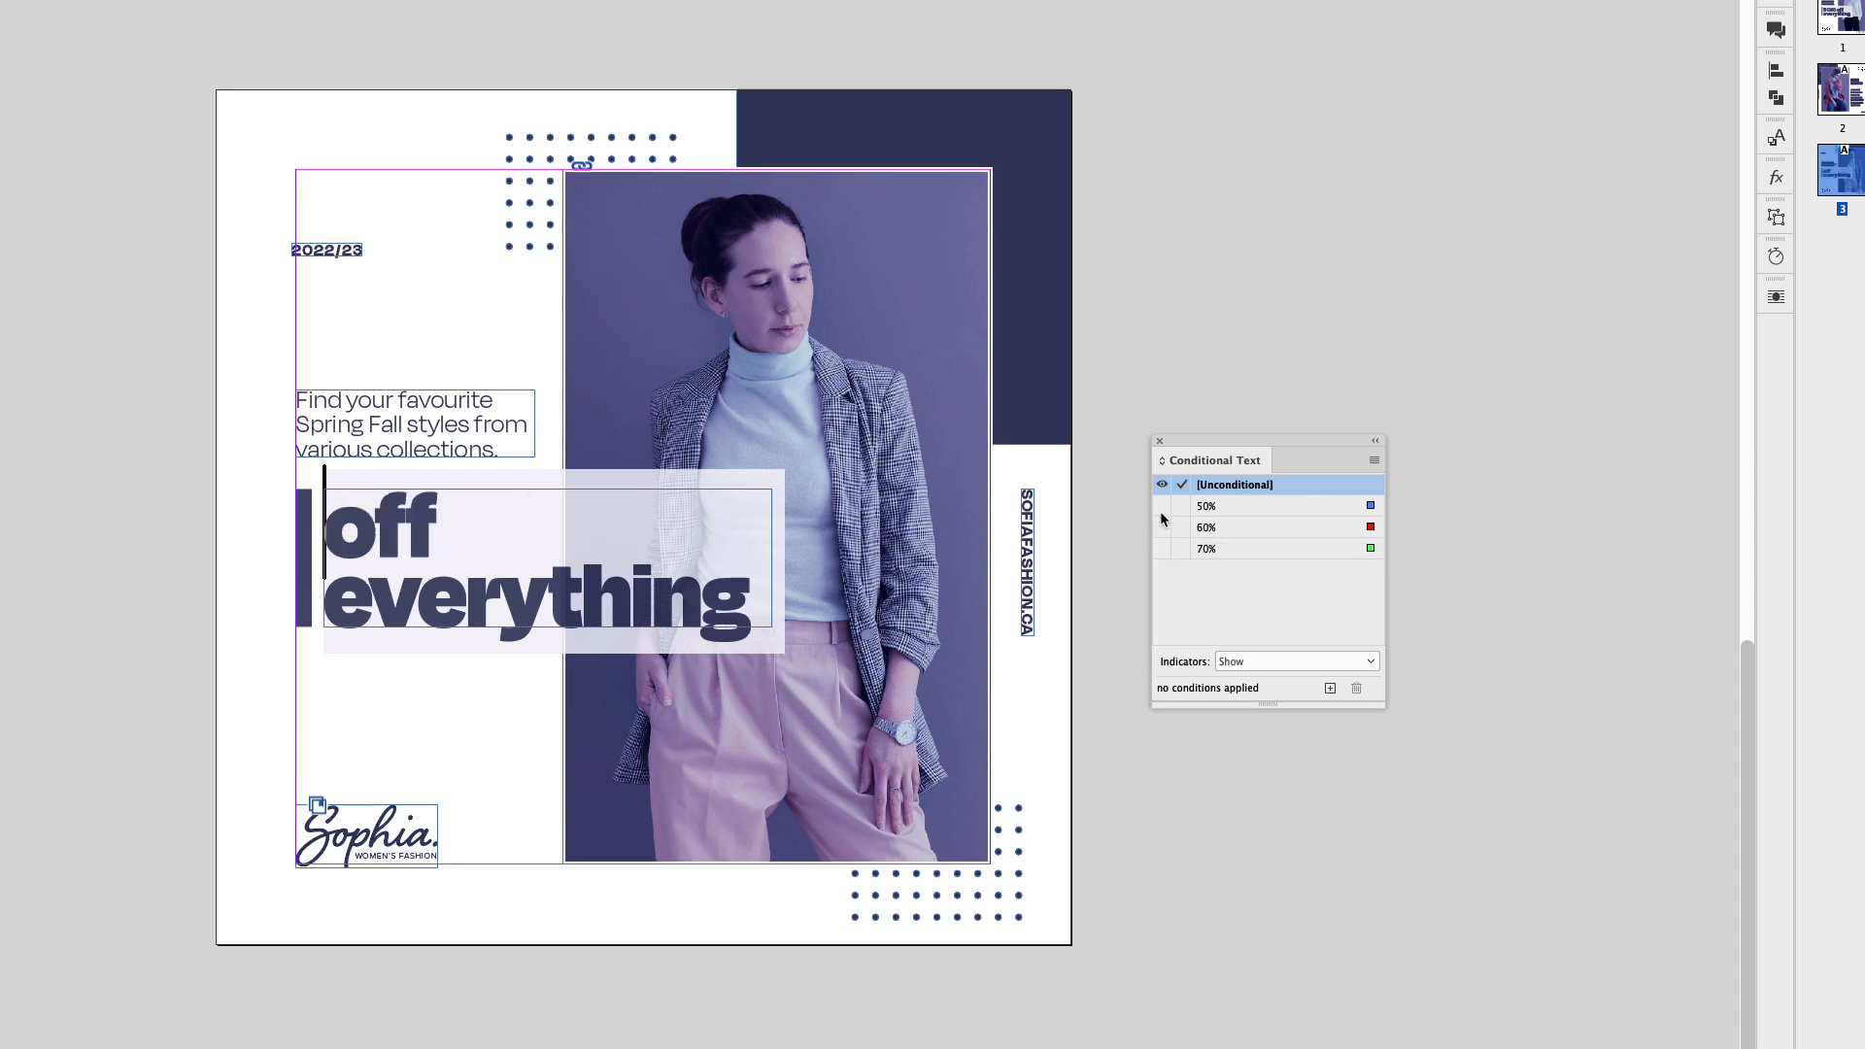
left_click(1161, 528)
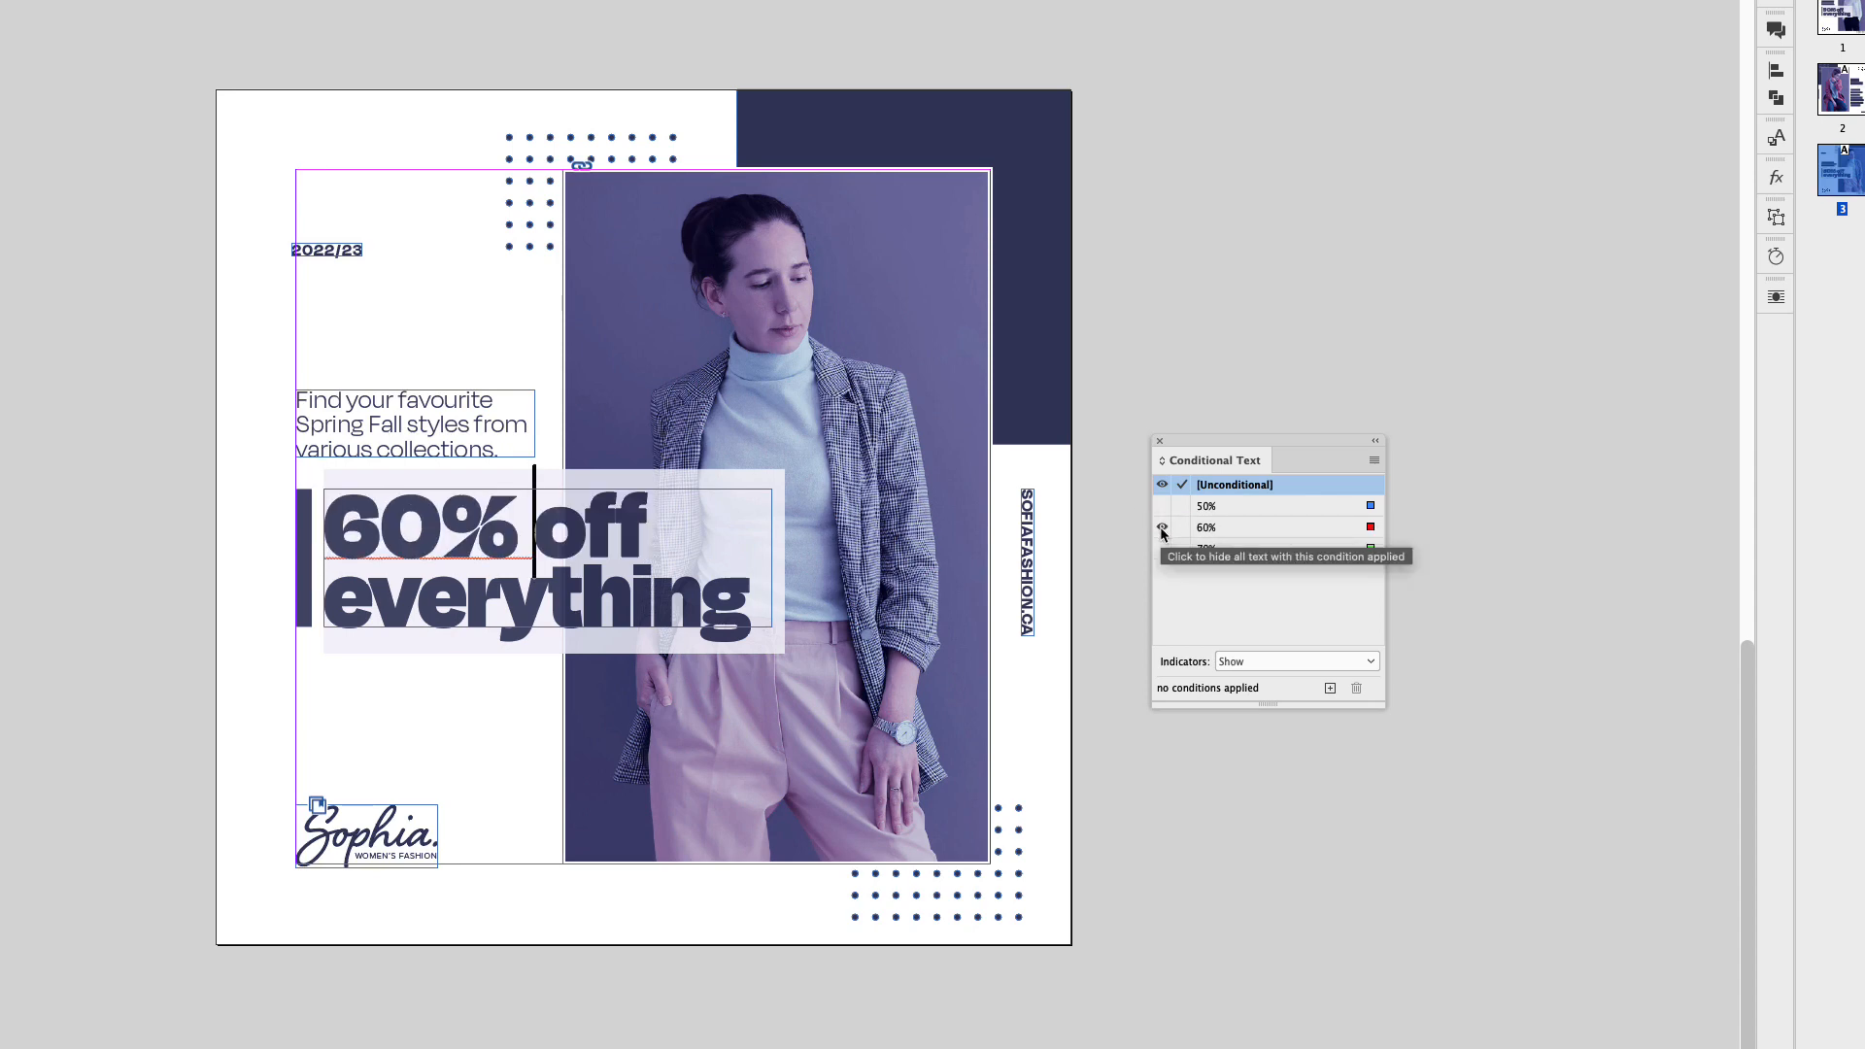
left_click(1163, 529)
left_click(1161, 549)
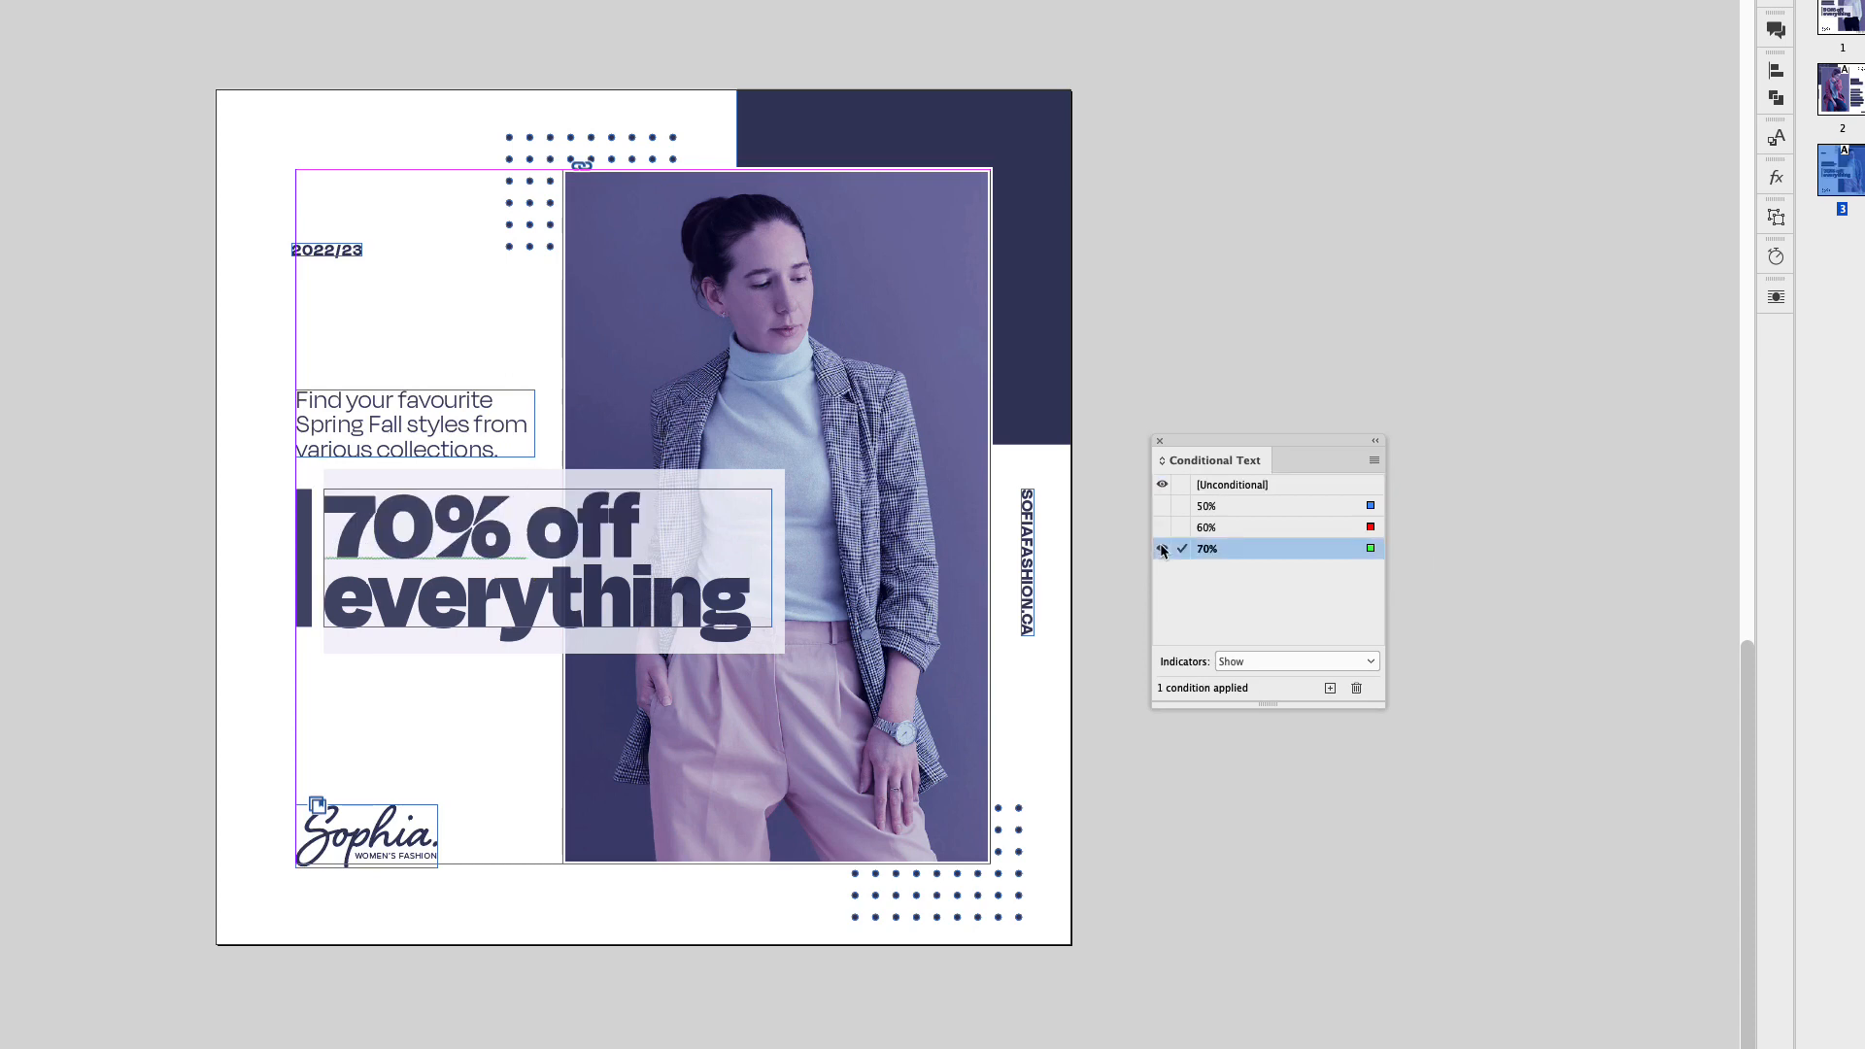
left_click(1161, 549)
left_click(1162, 506)
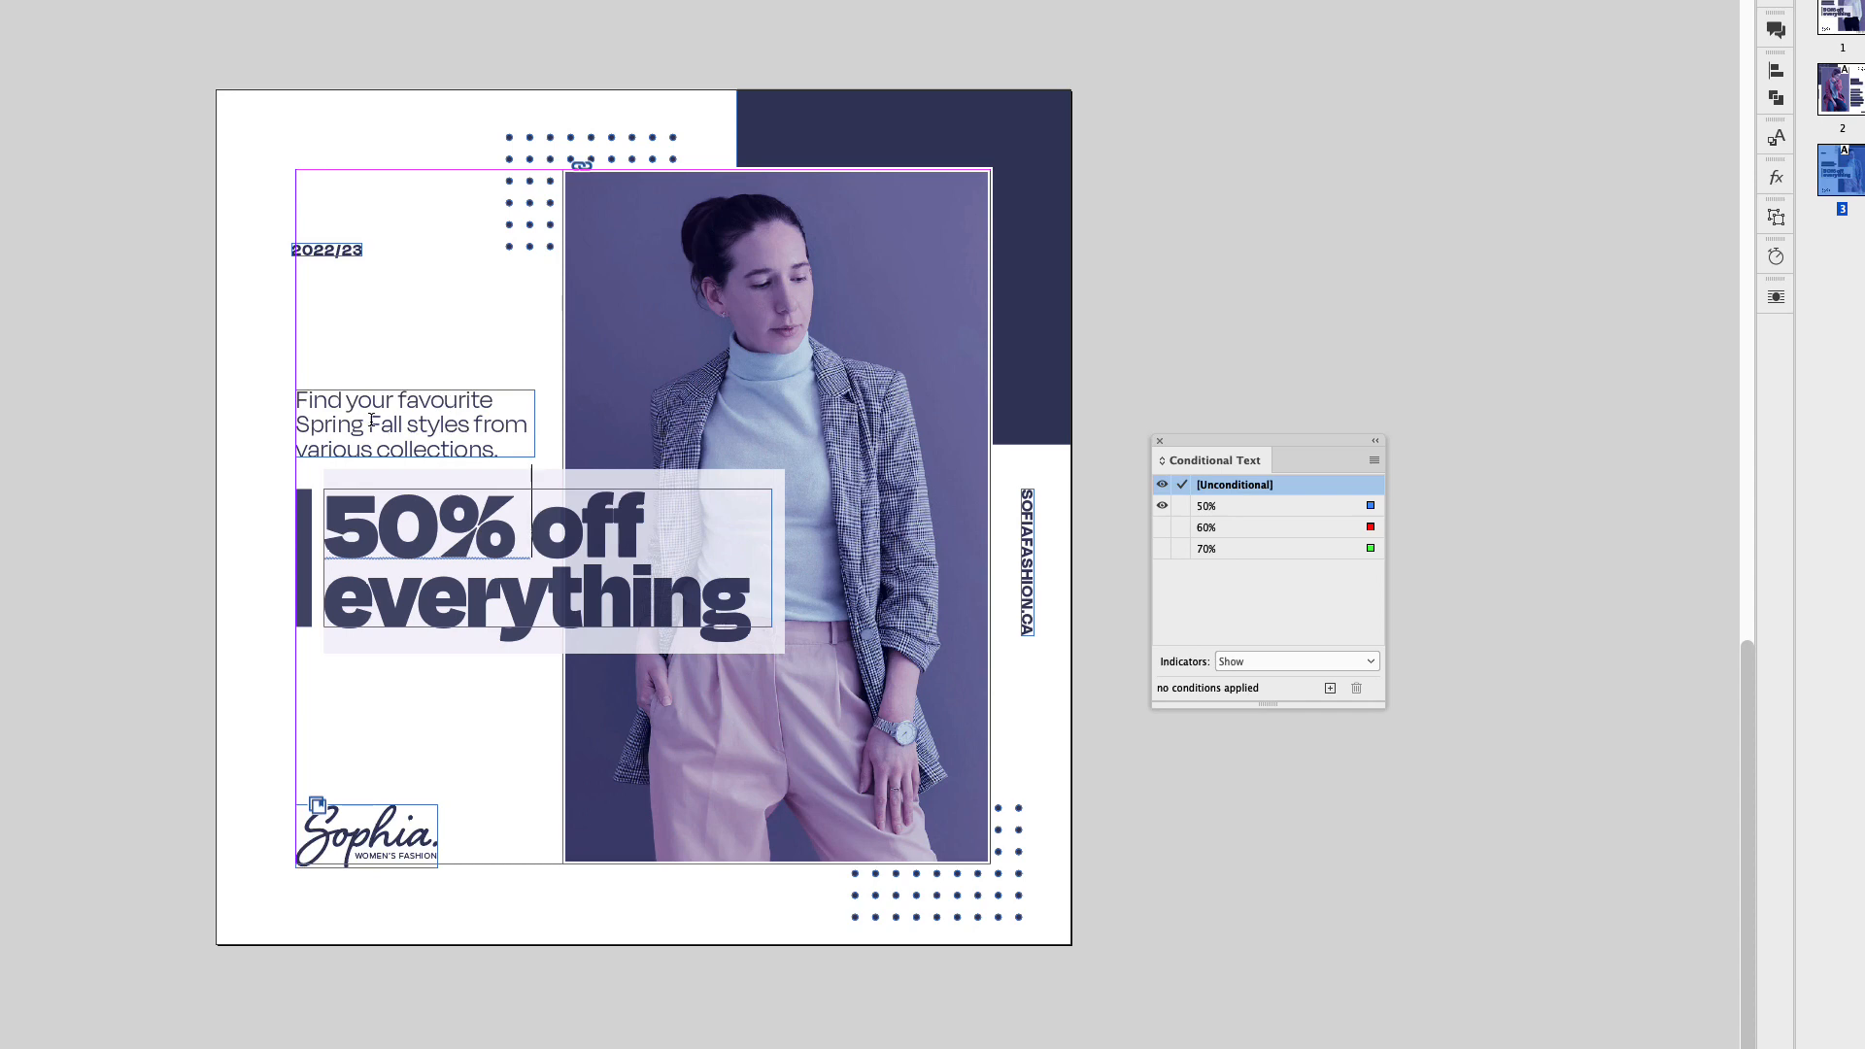
left_click_drag(296, 425, 401, 422)
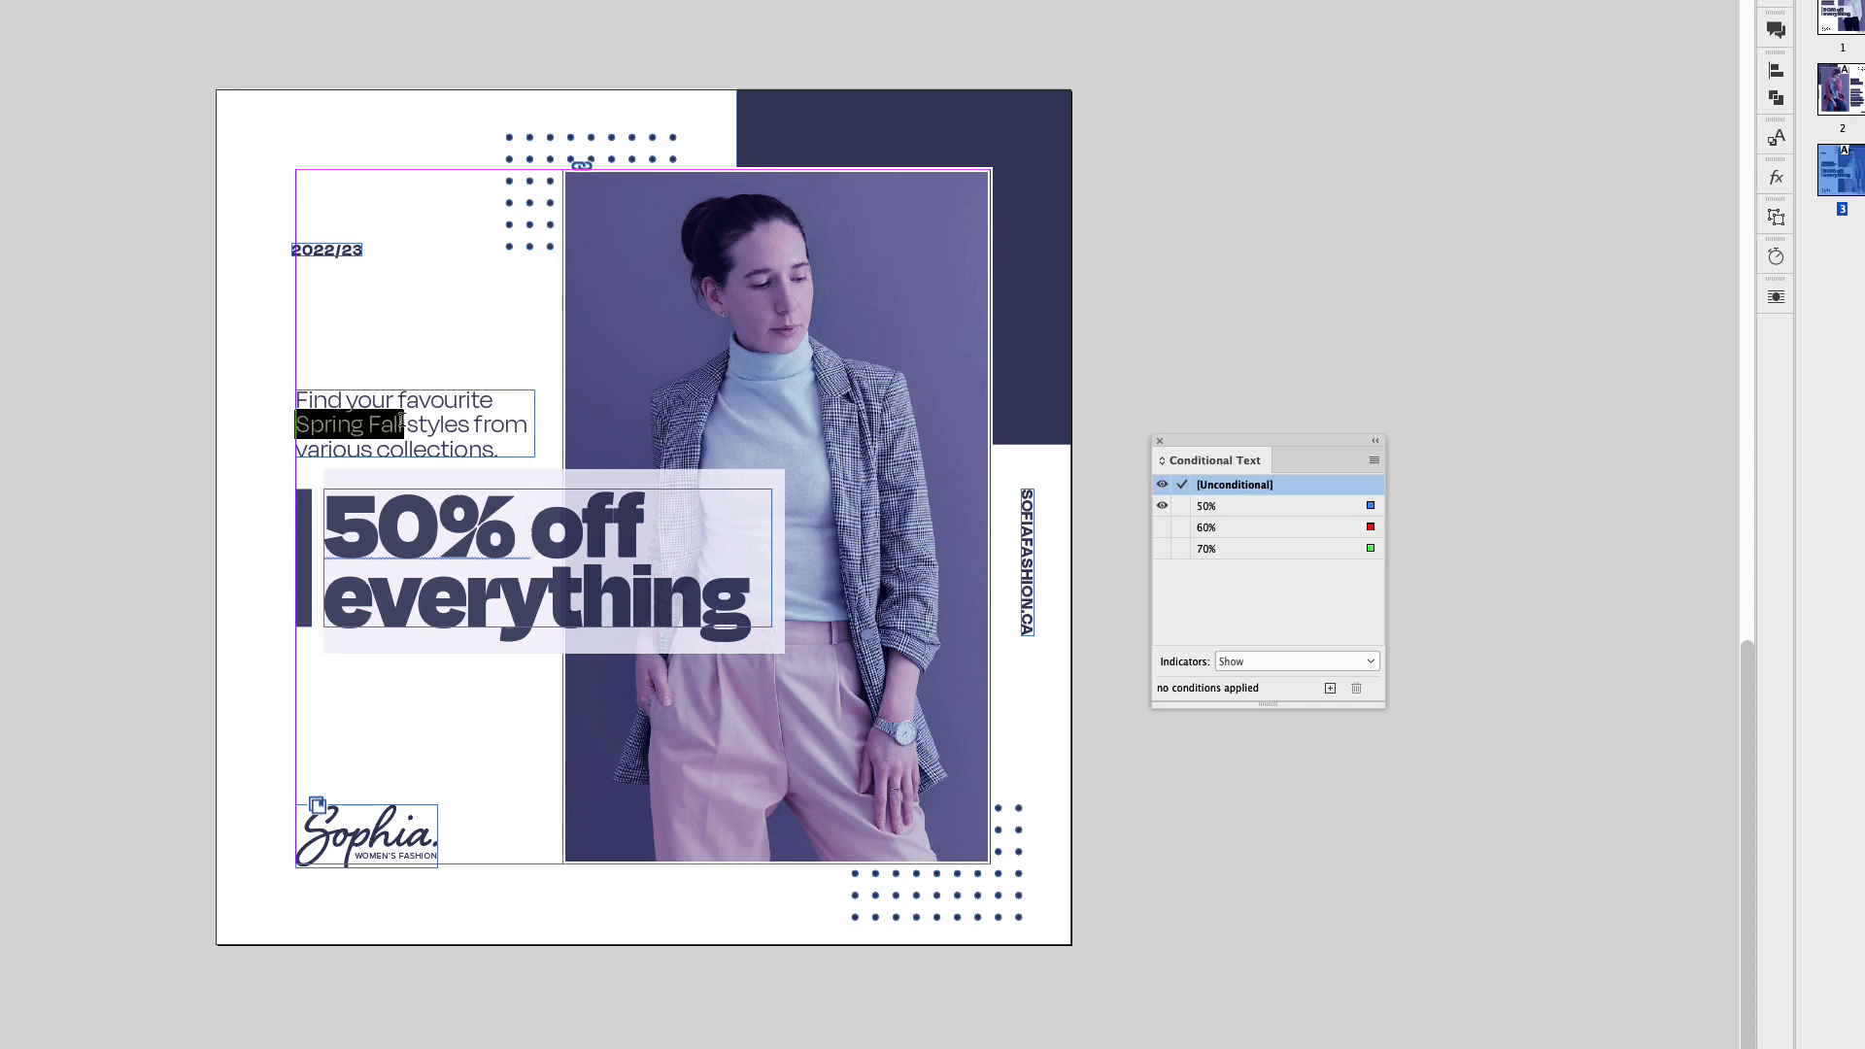
left_click(302, 418)
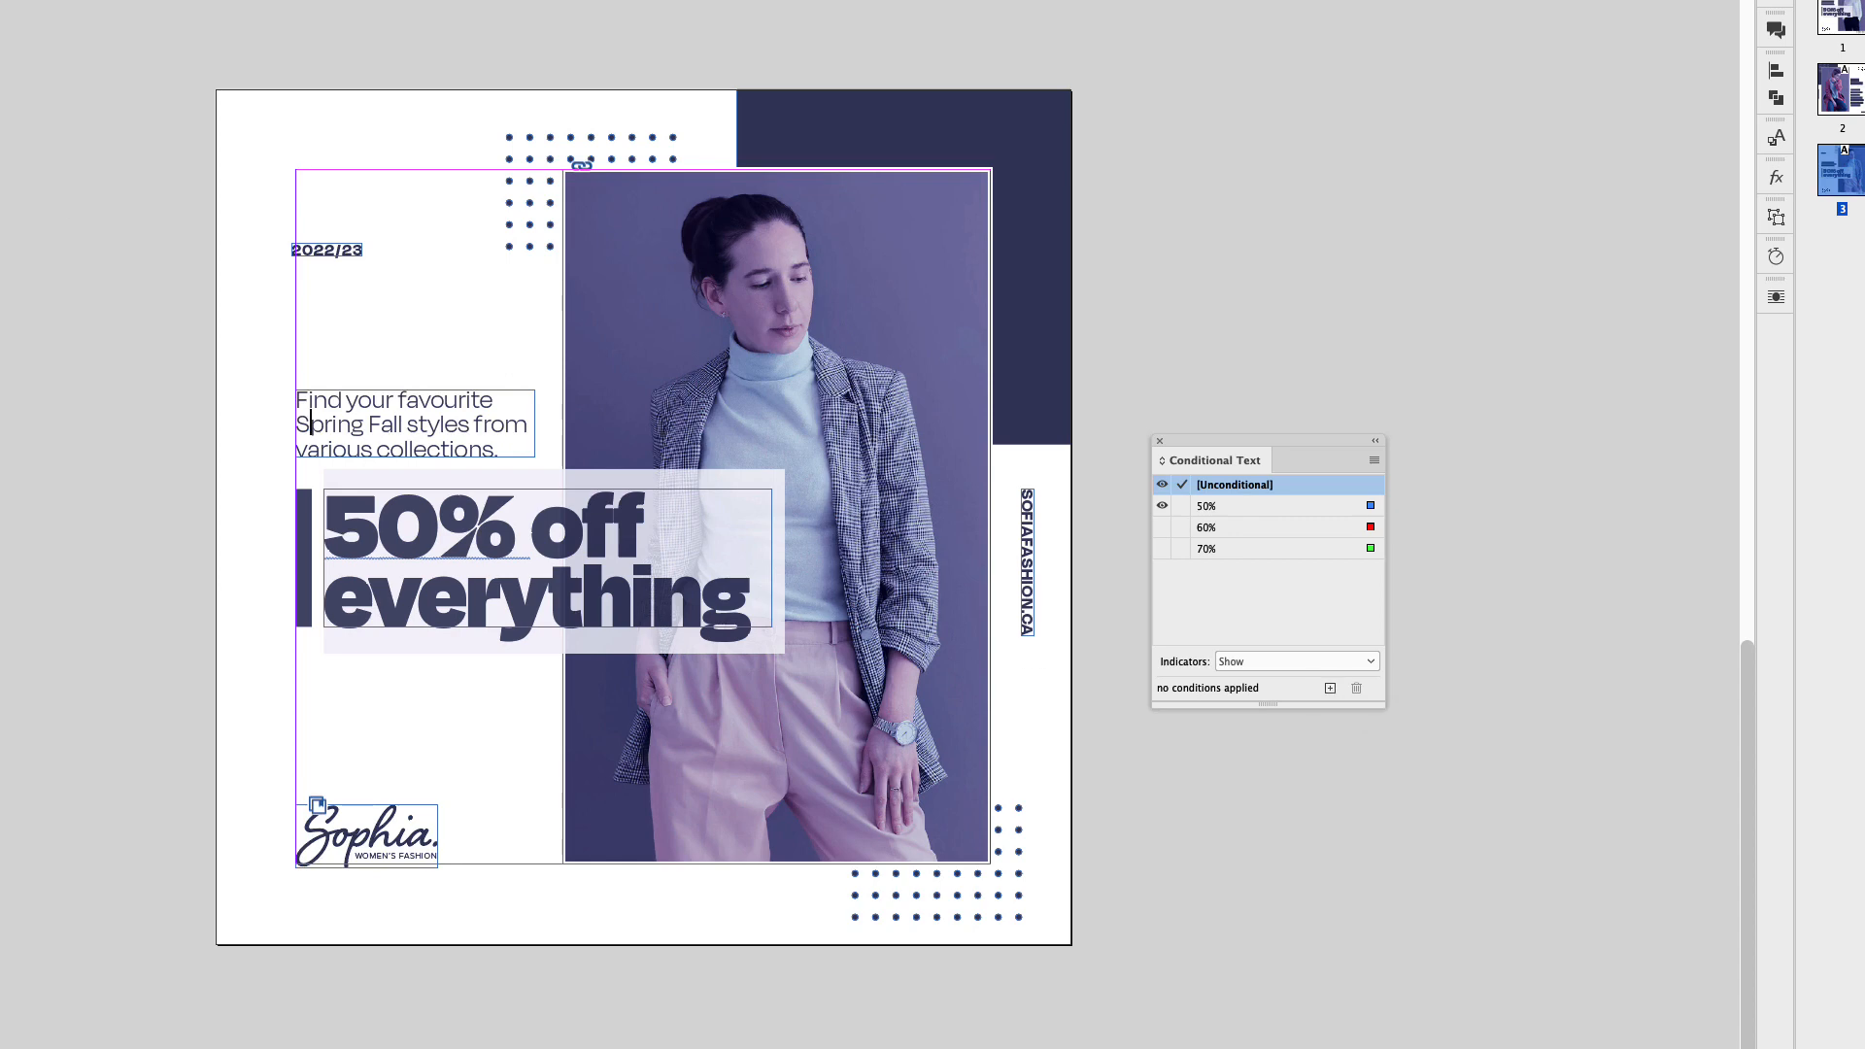
key("Escape")
left_click(31, 215)
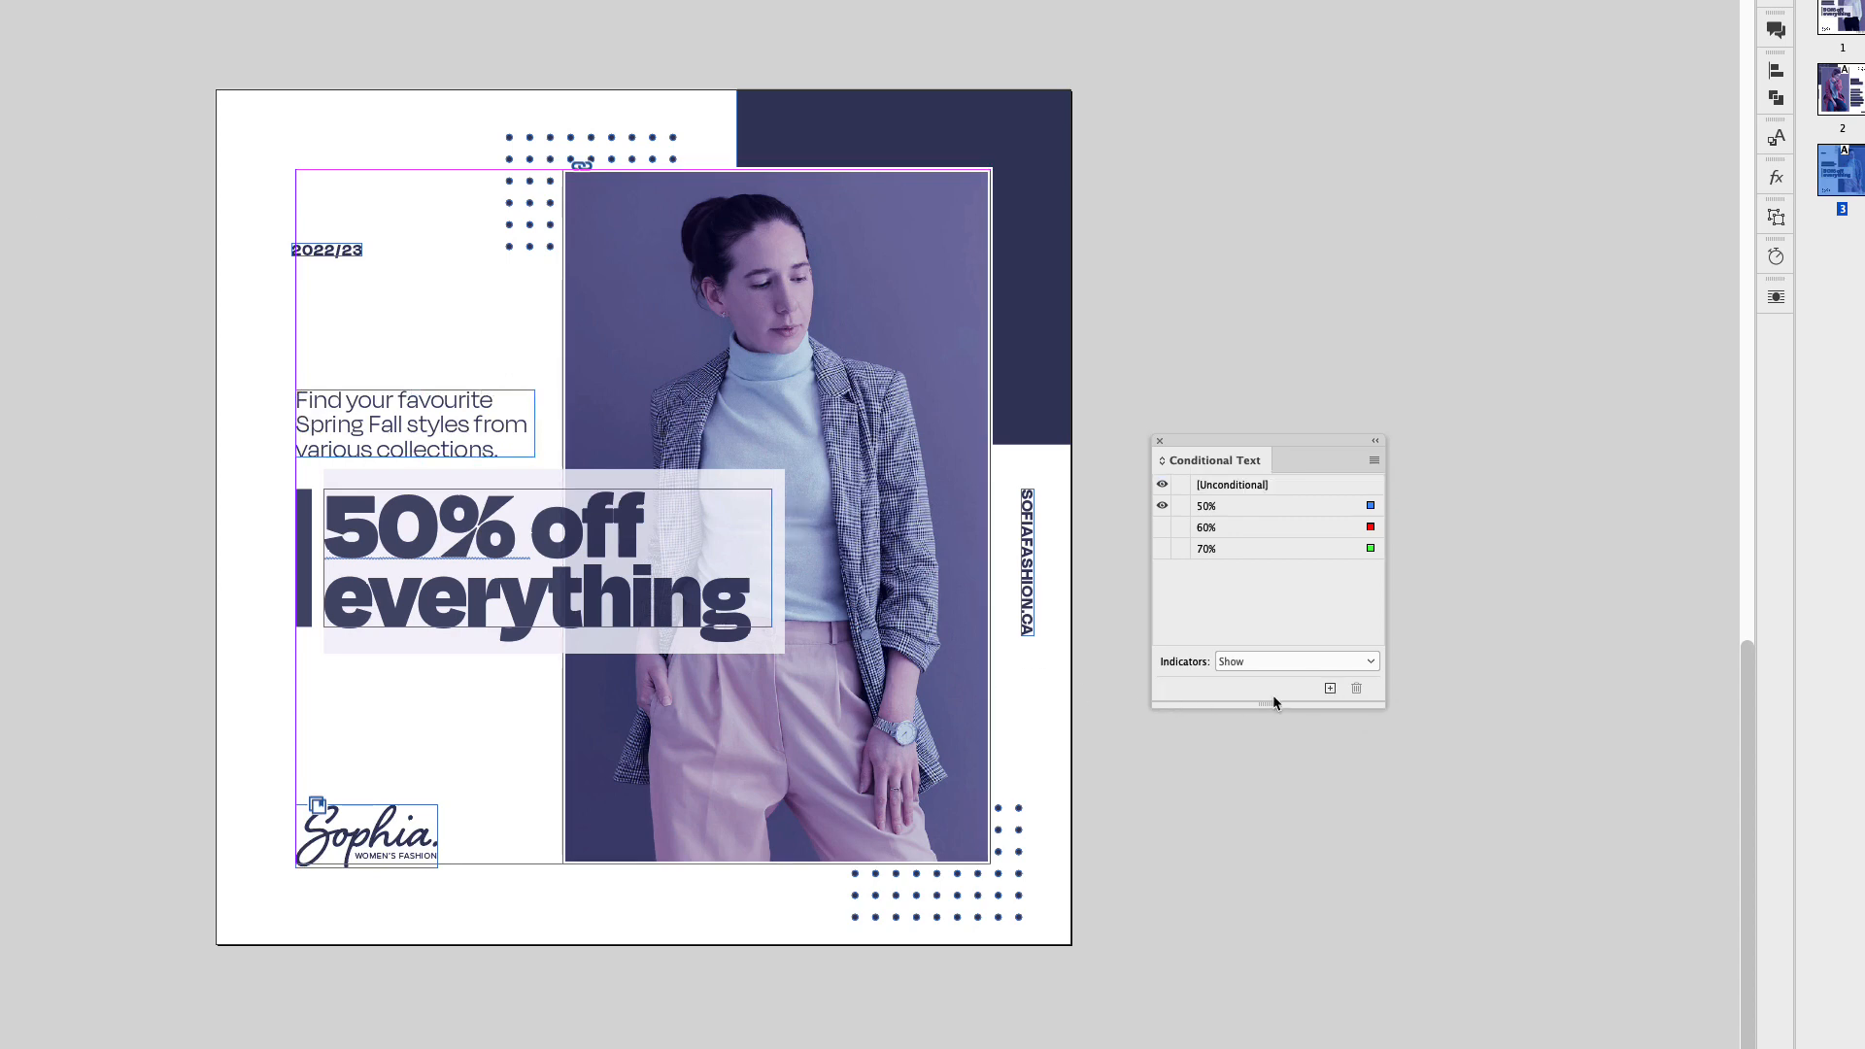
Create text conditions named "Spring" and "Fall" with blue and yellow wavy underline indicators
left_click(1329, 690)
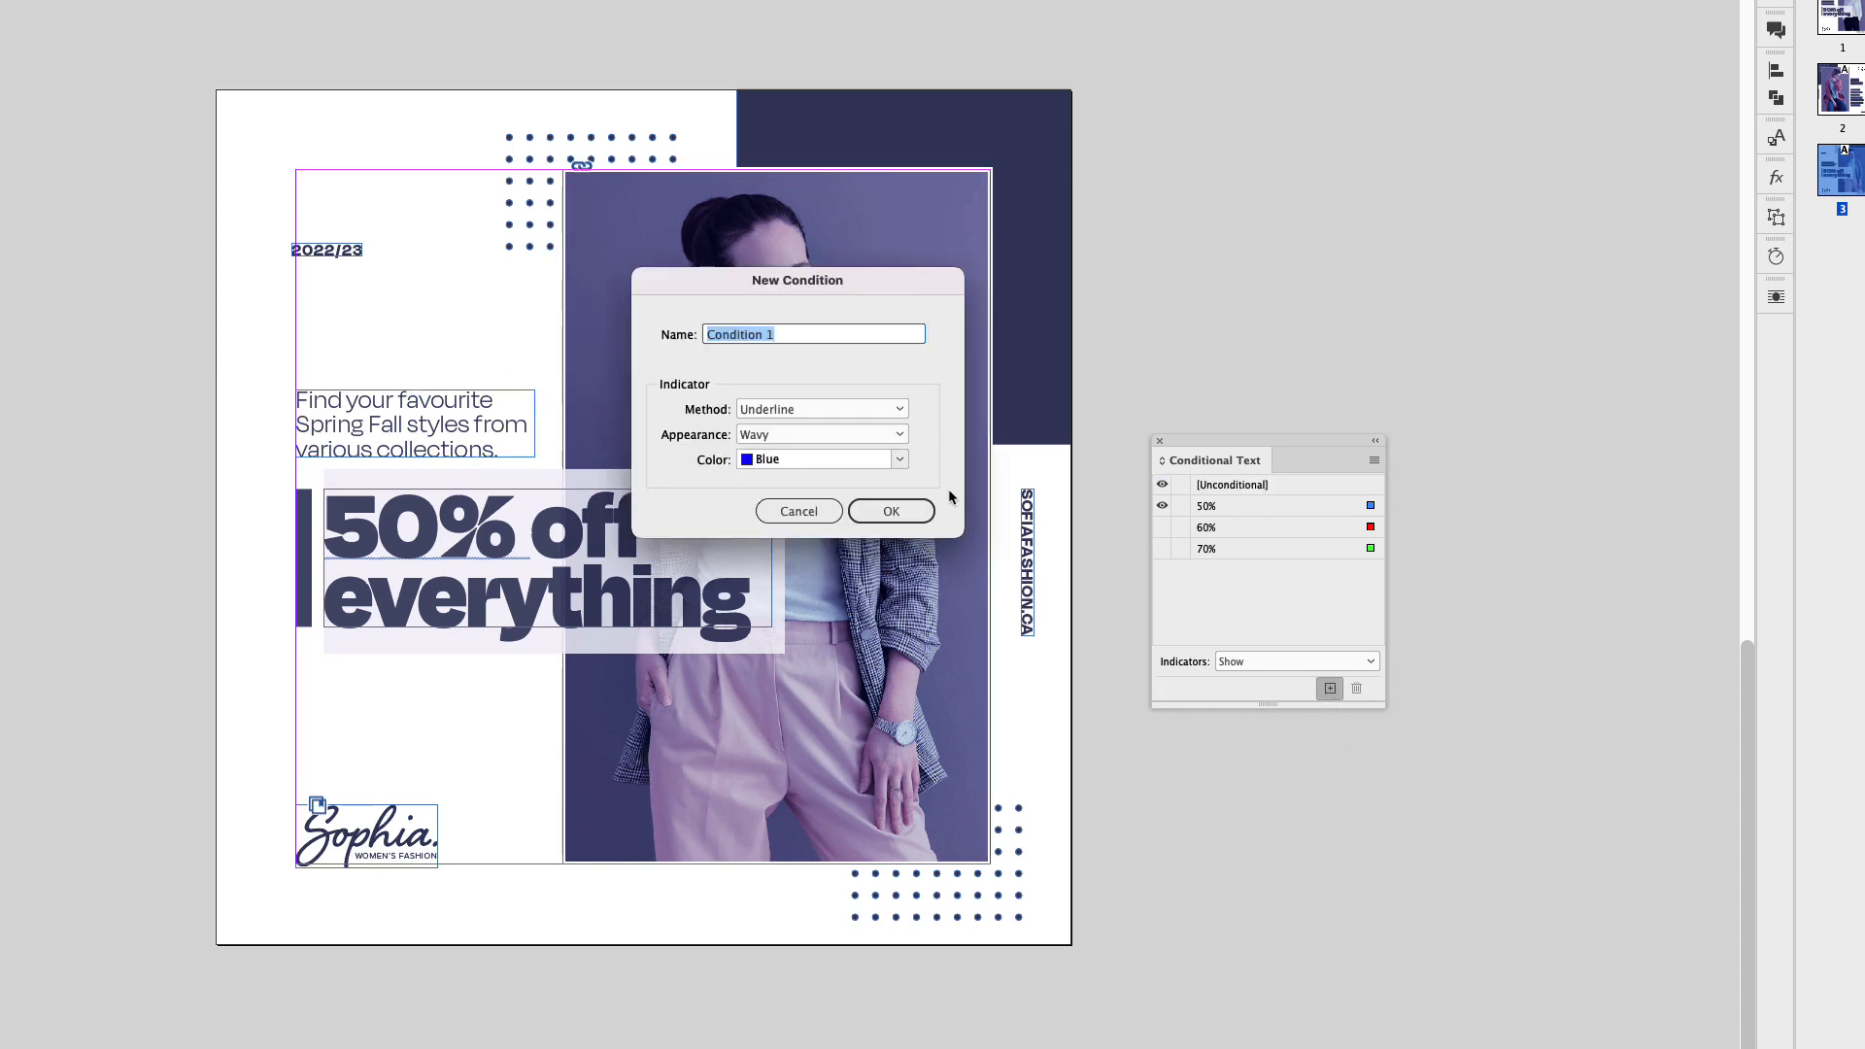
type("Spring")
key("Return")
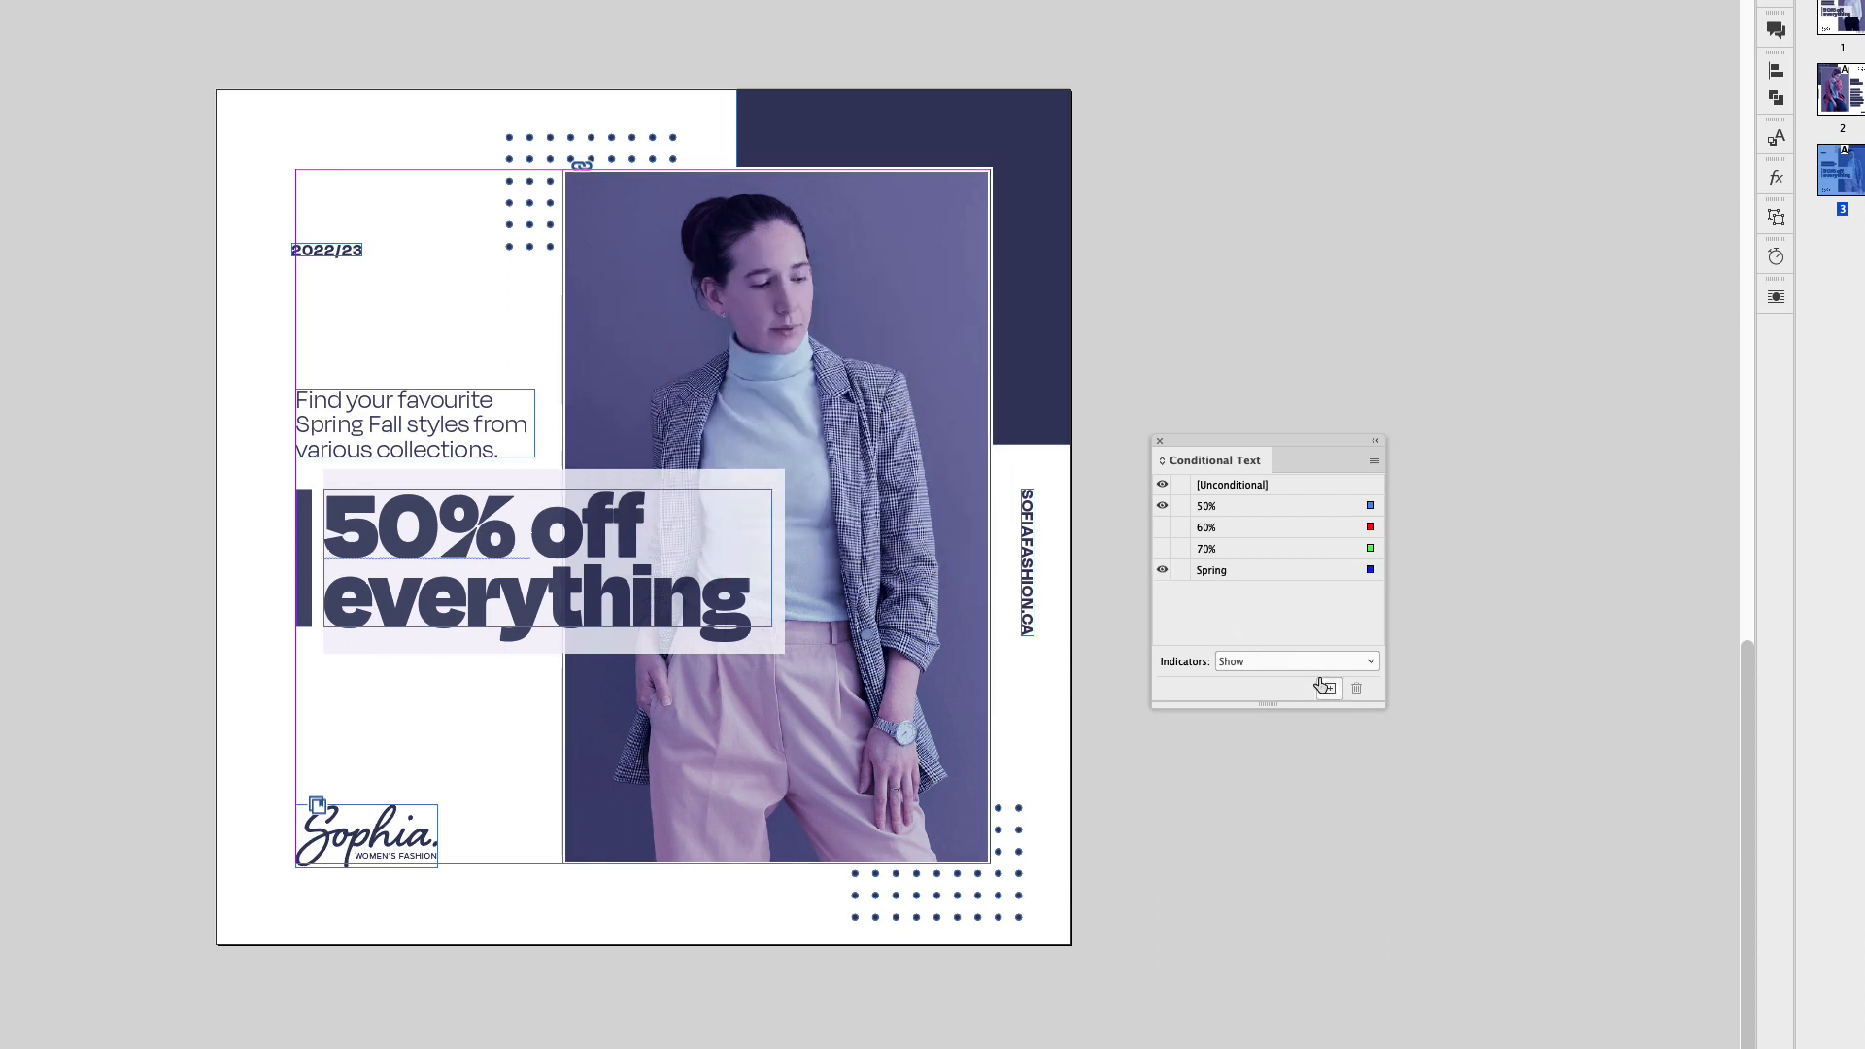
left_click(1329, 690)
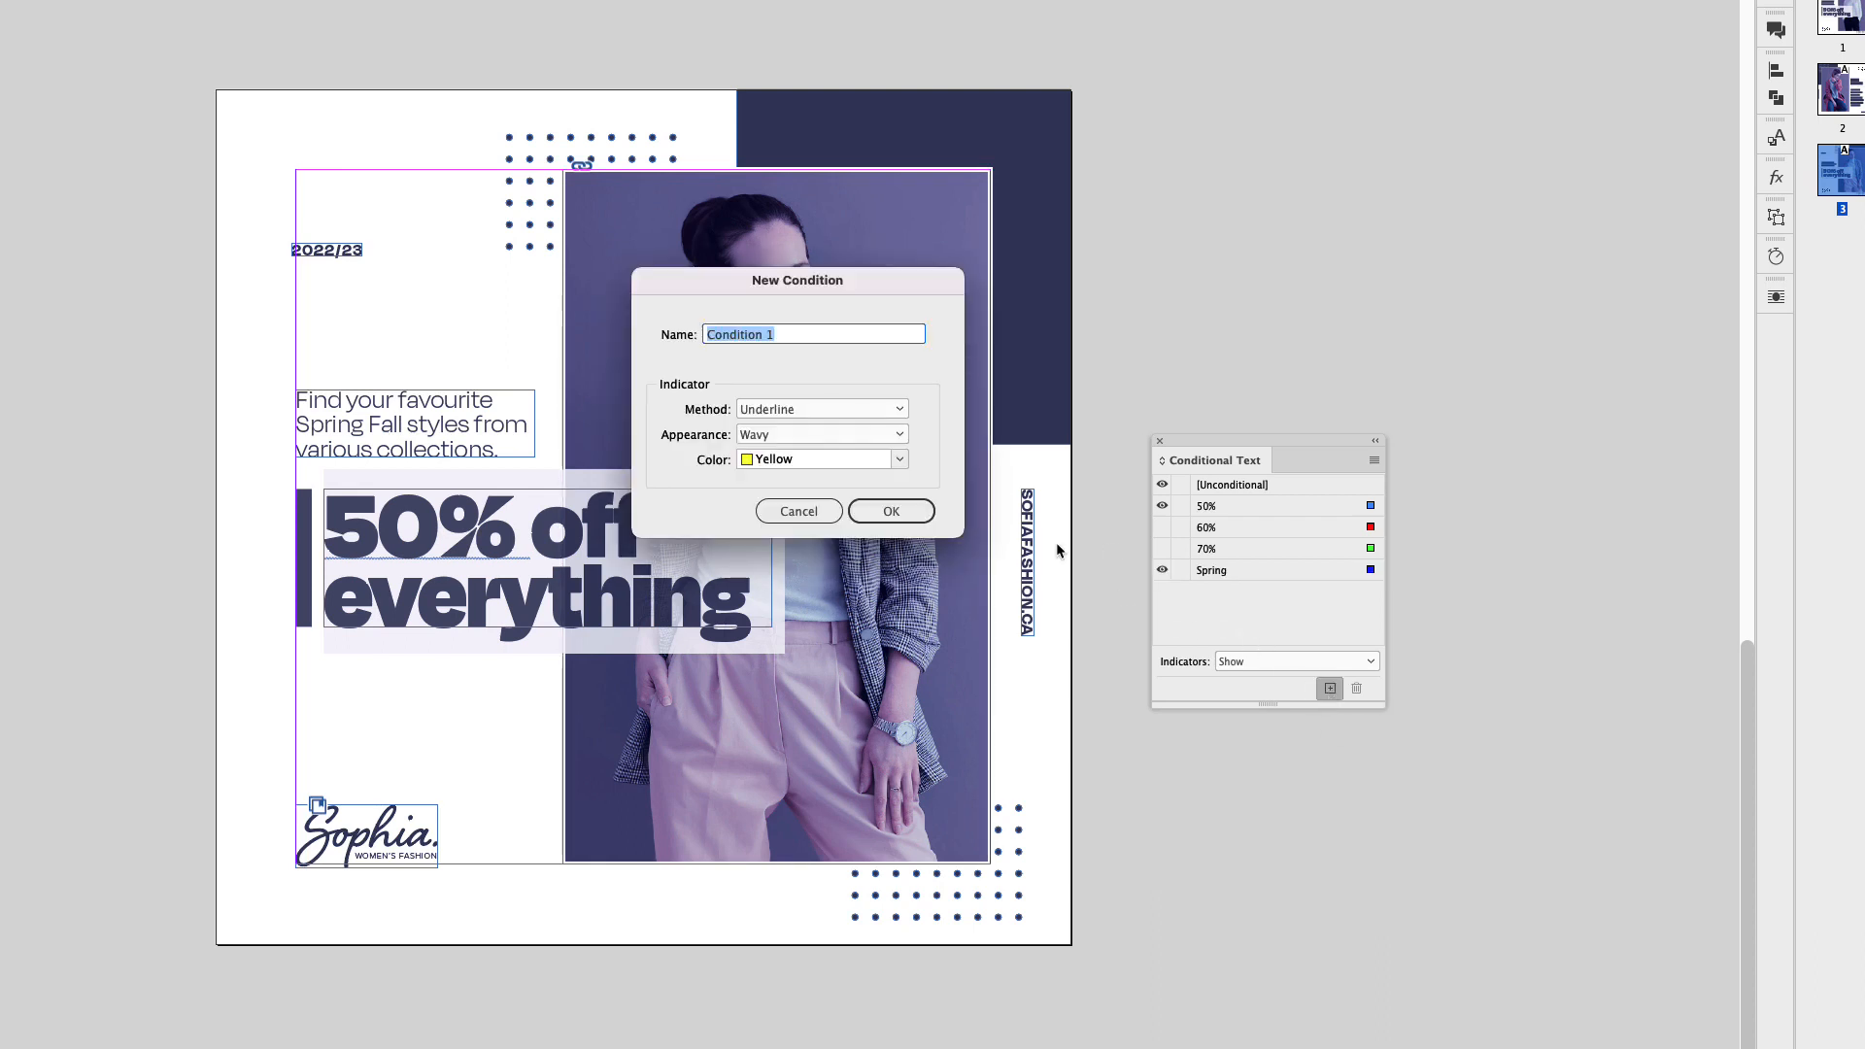
type("Fall")
key("Return")
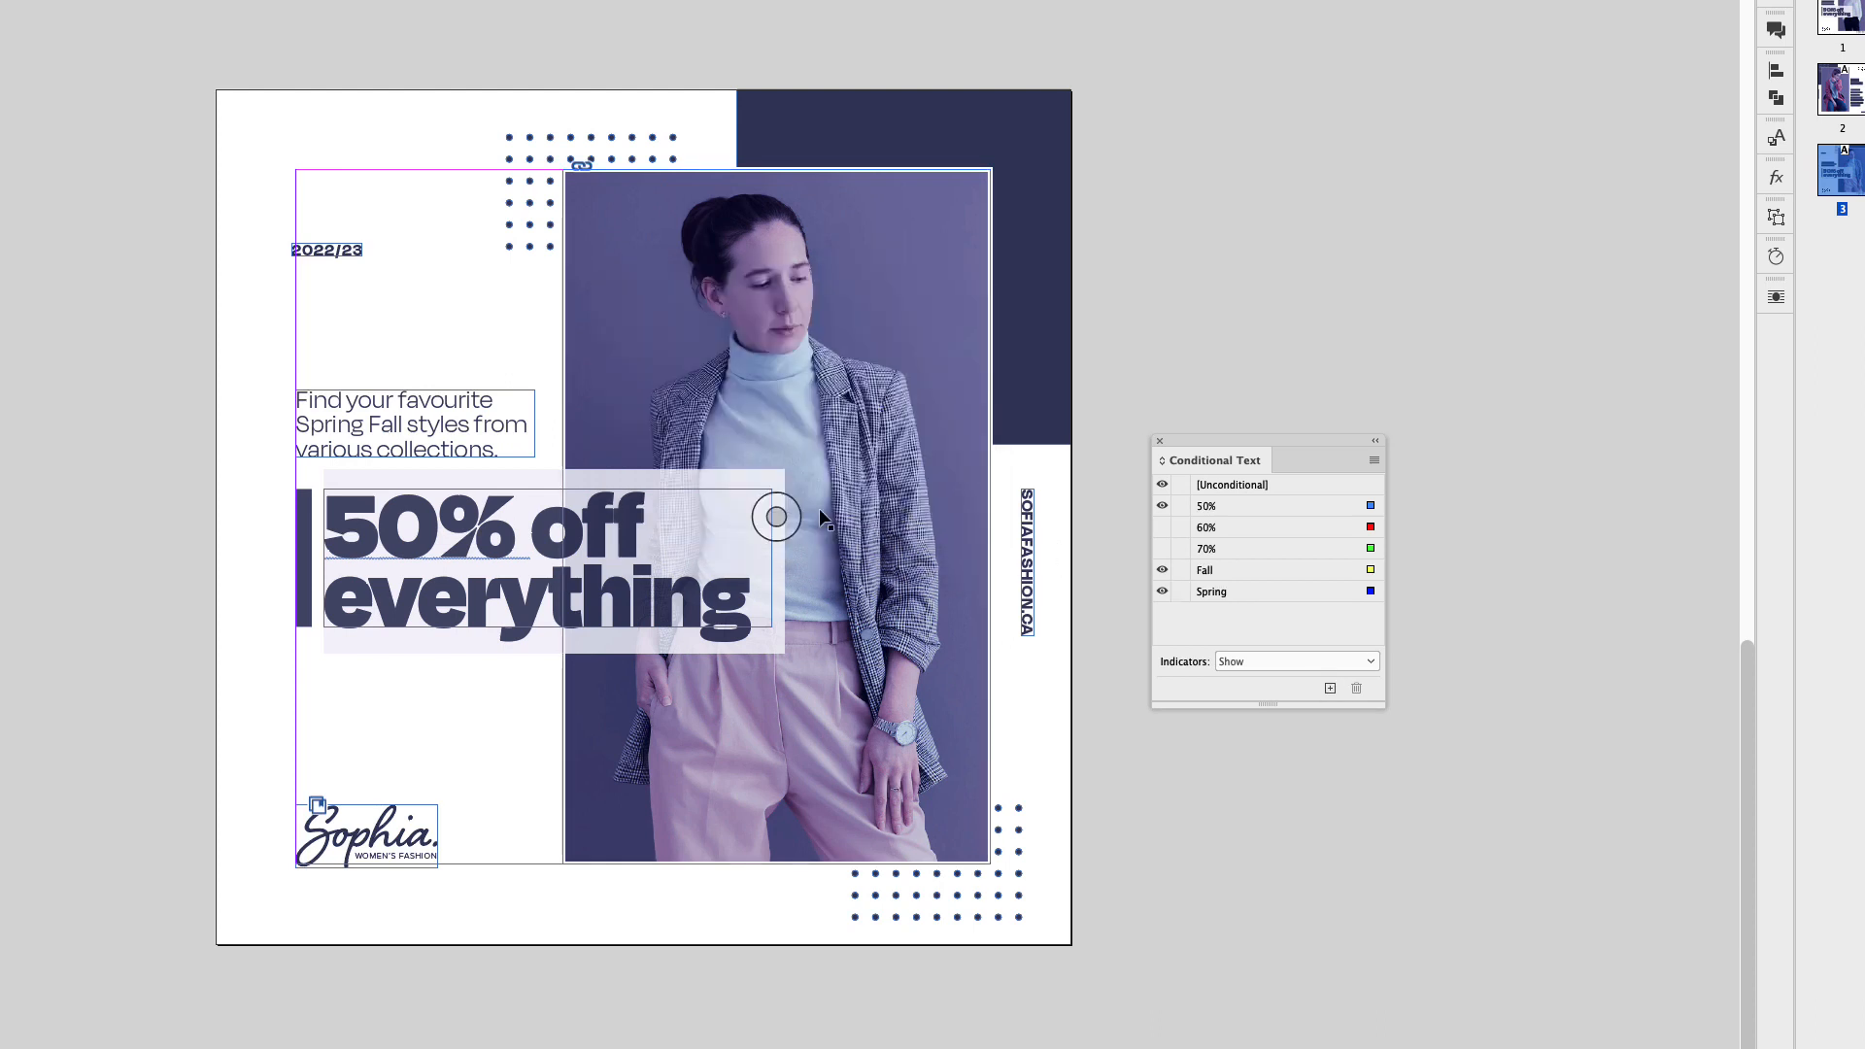
Apply the Spring condition to the word "Spring" and the Fall condition to "Fall" in the text above the headline
left_click(296, 424)
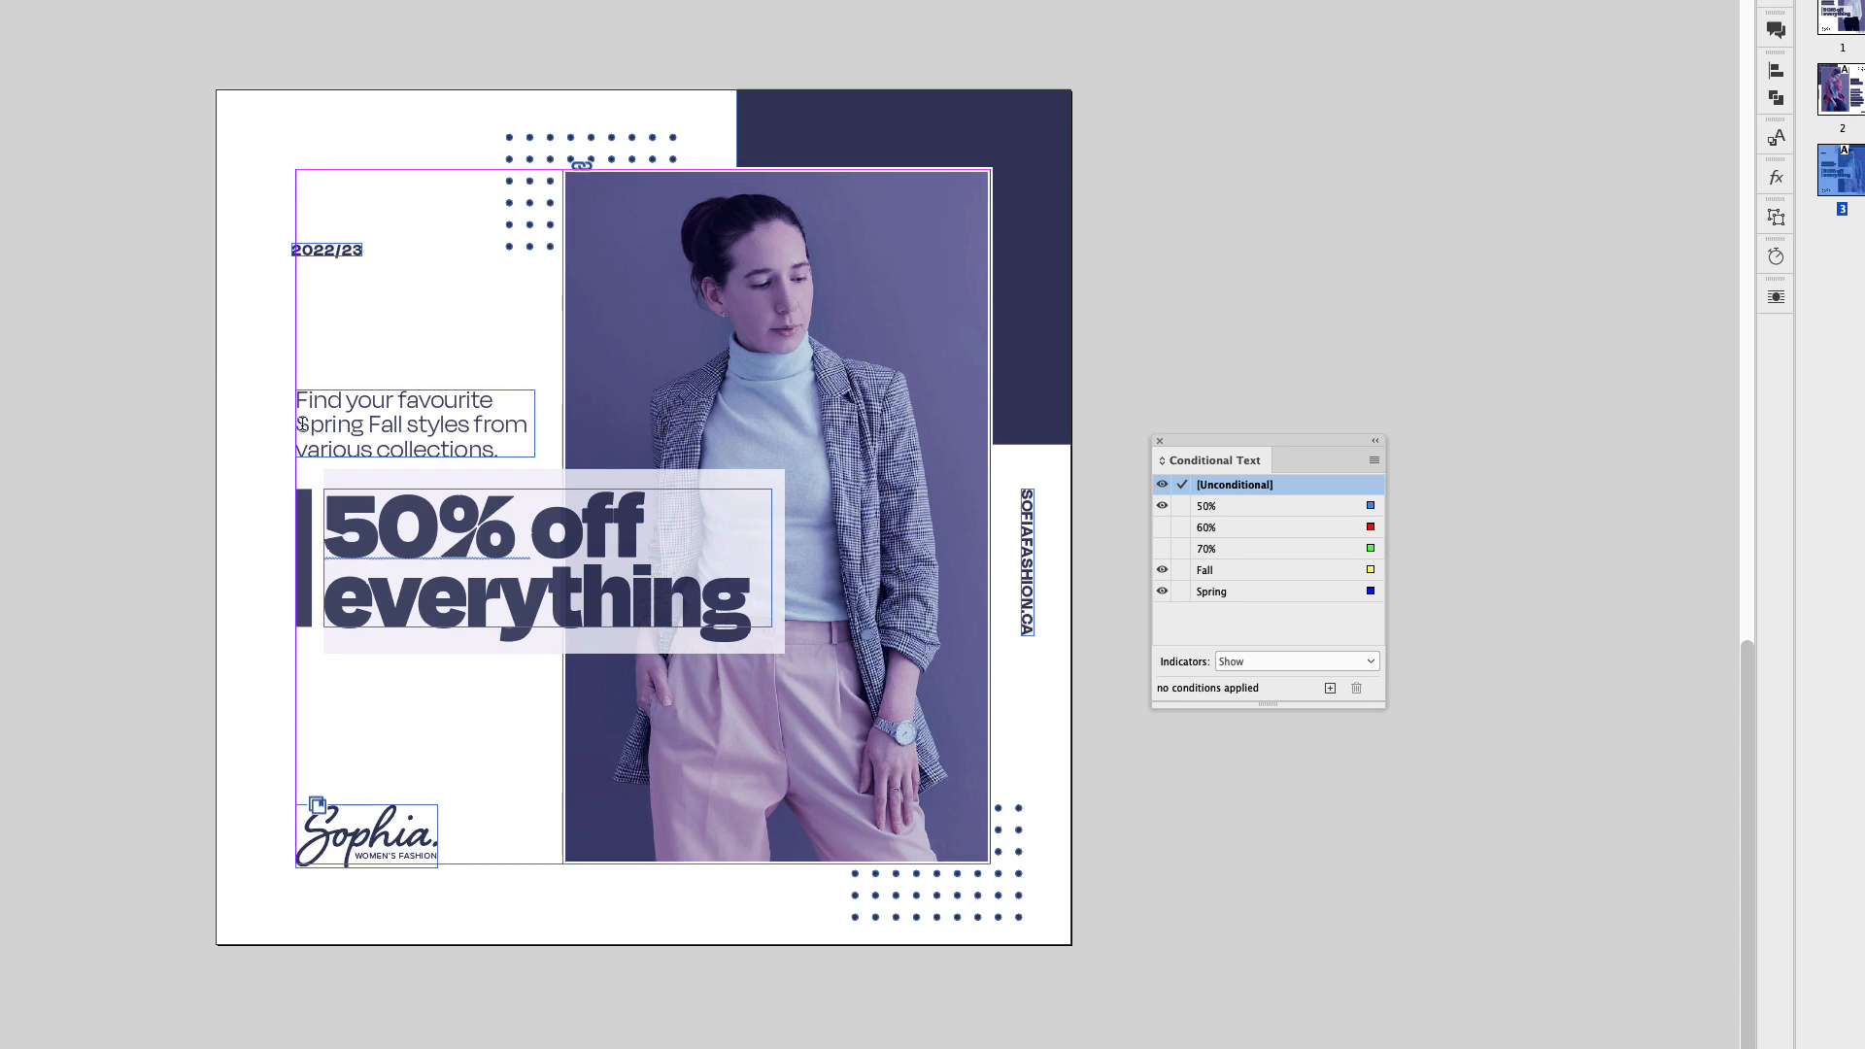
left_click_drag(297, 424, 371, 425)
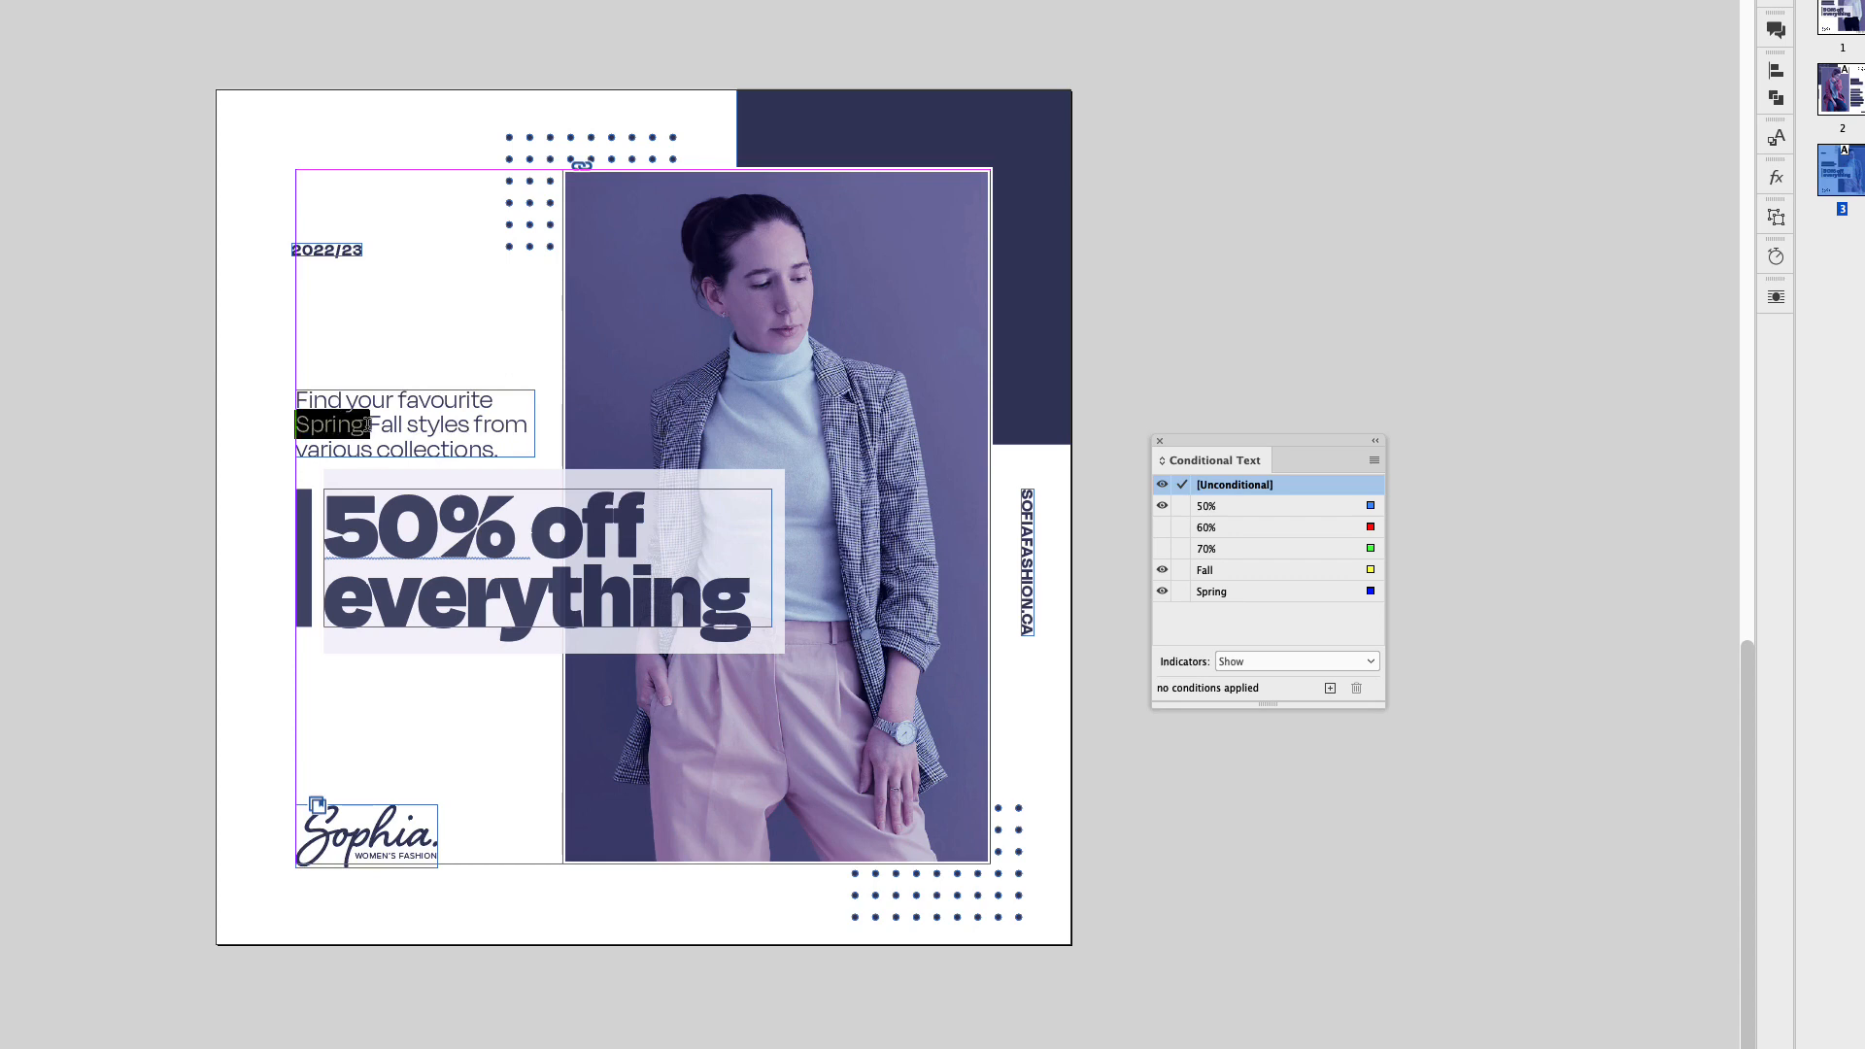
left_click(1211, 591)
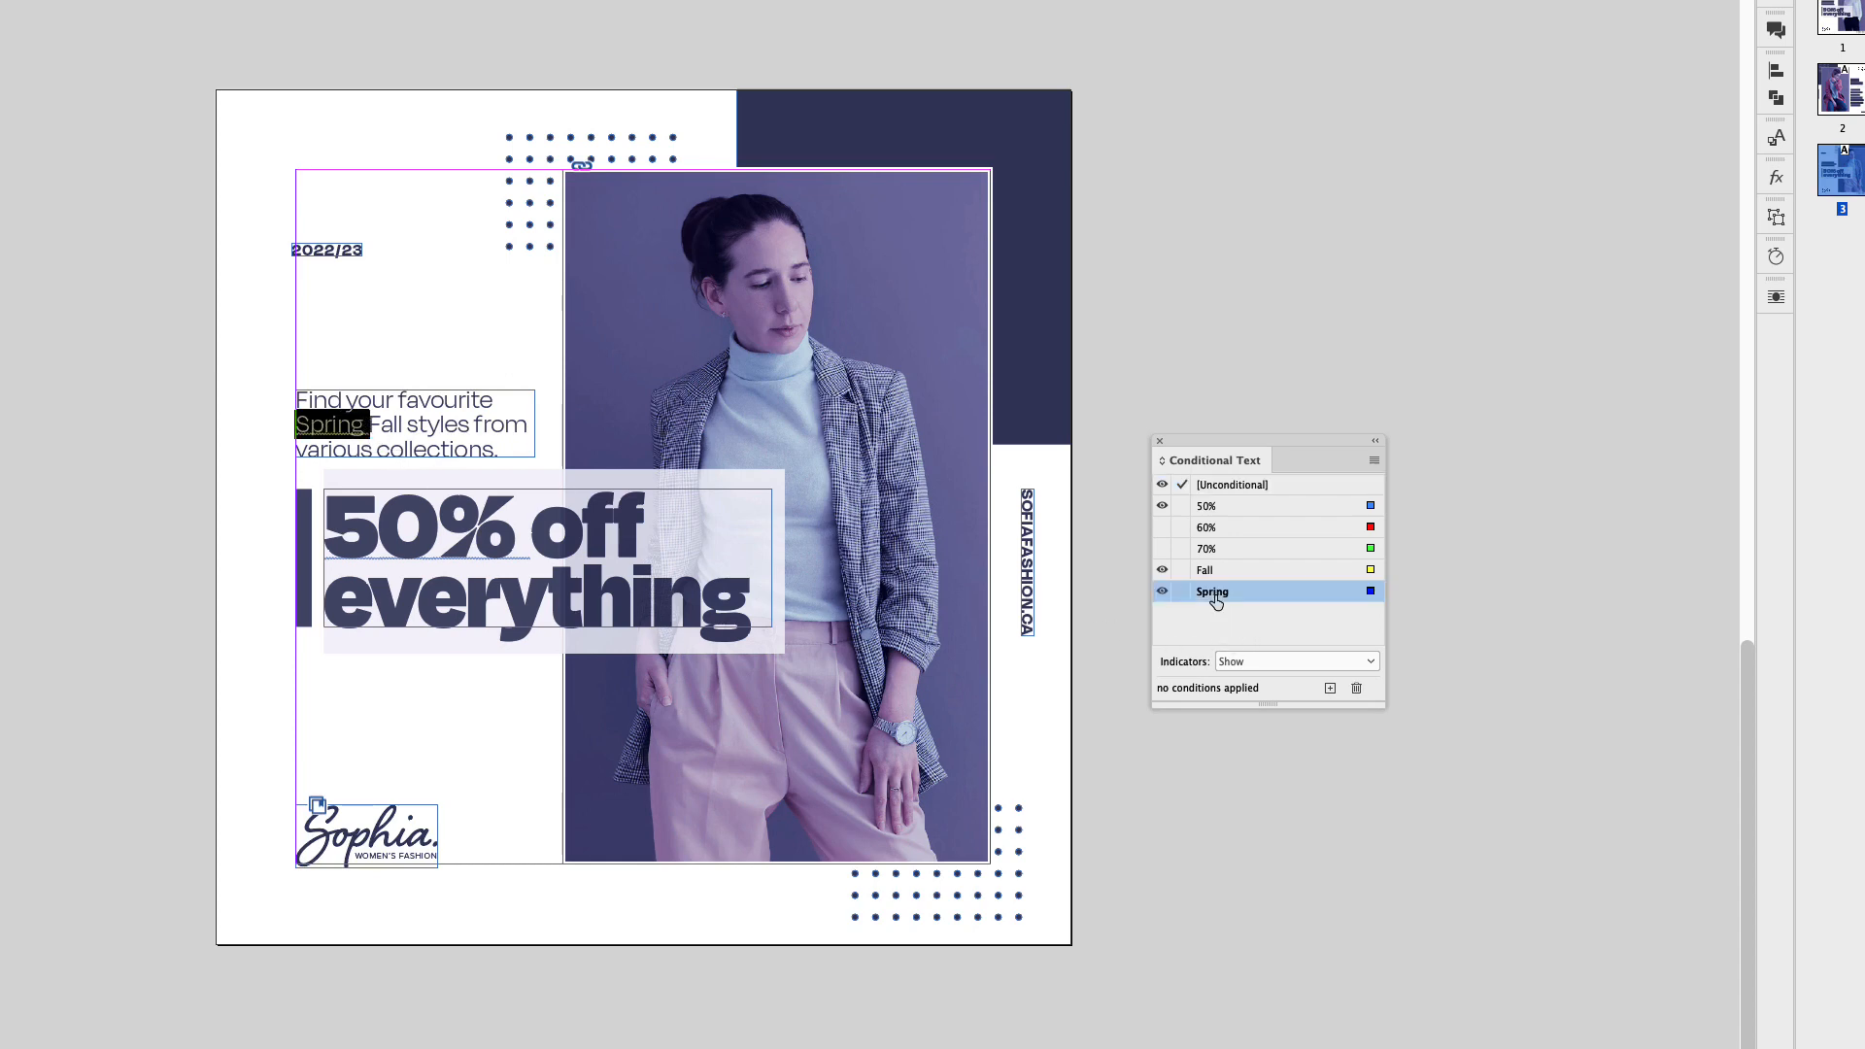
left_click(379, 424)
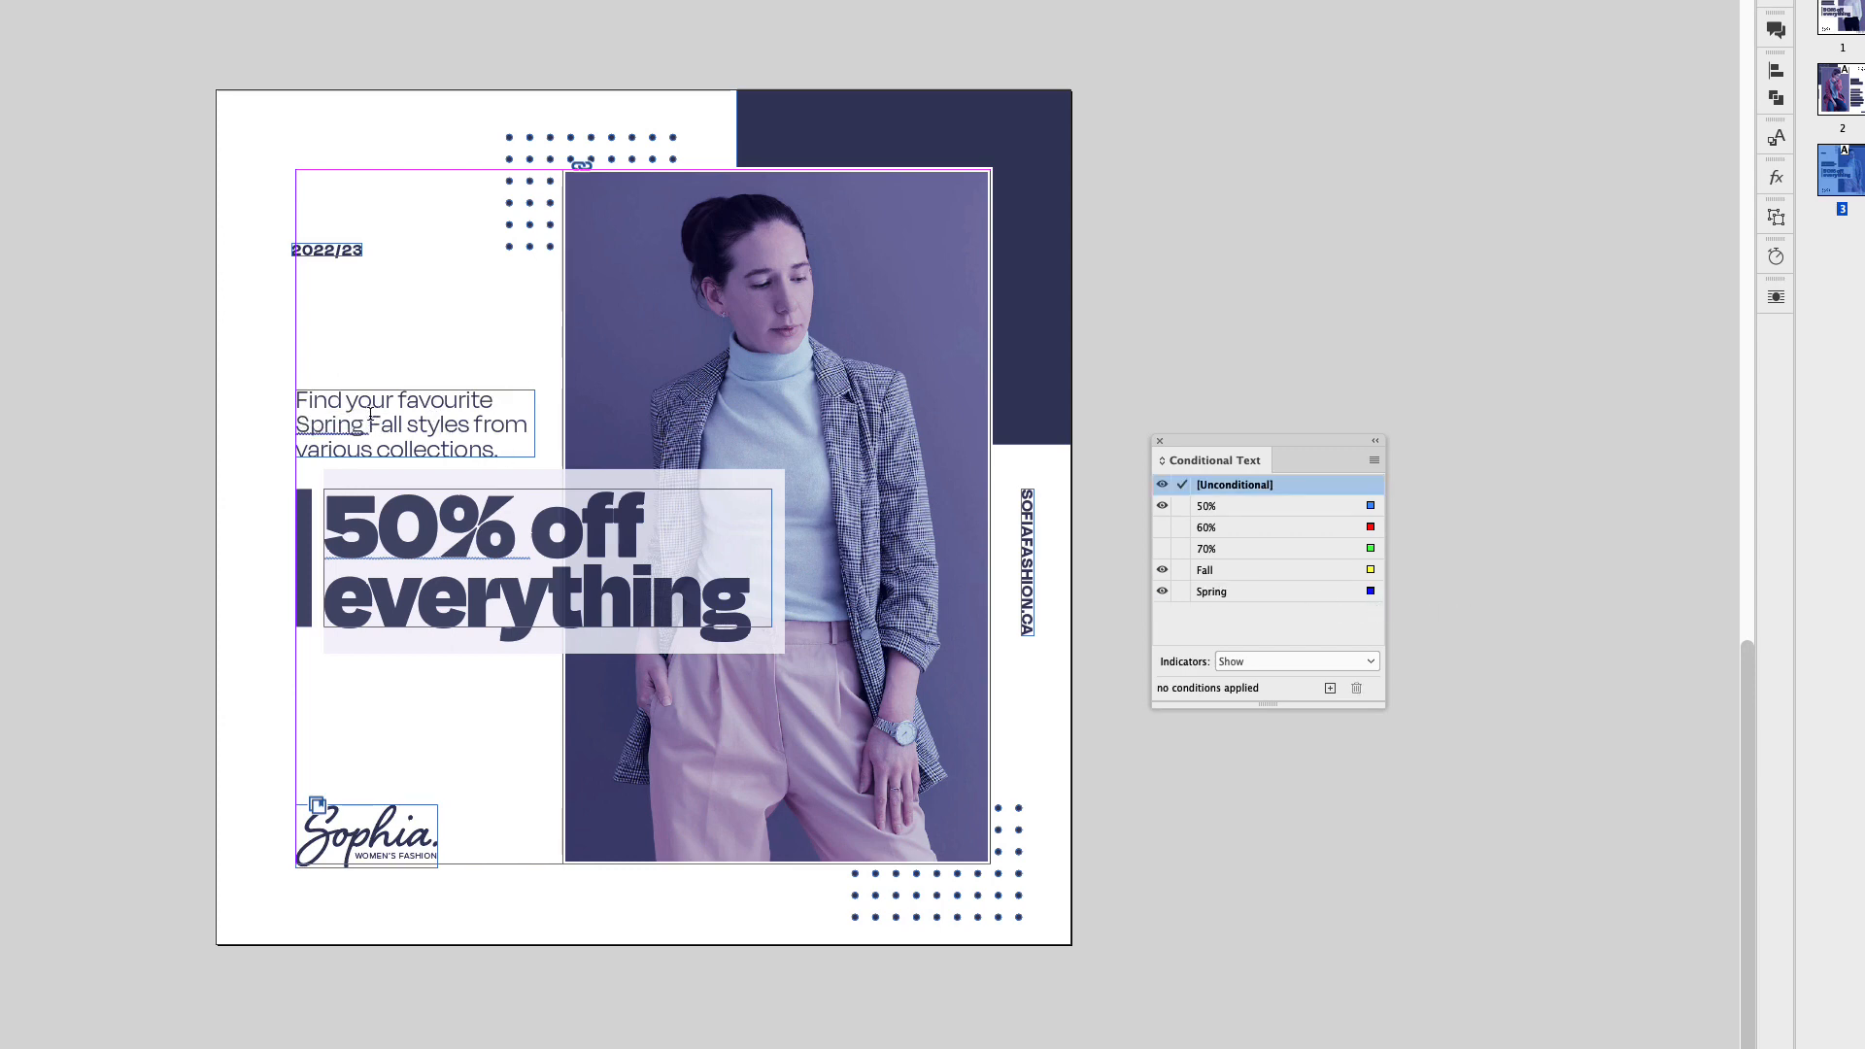
left_click_drag(369, 420, 406, 420)
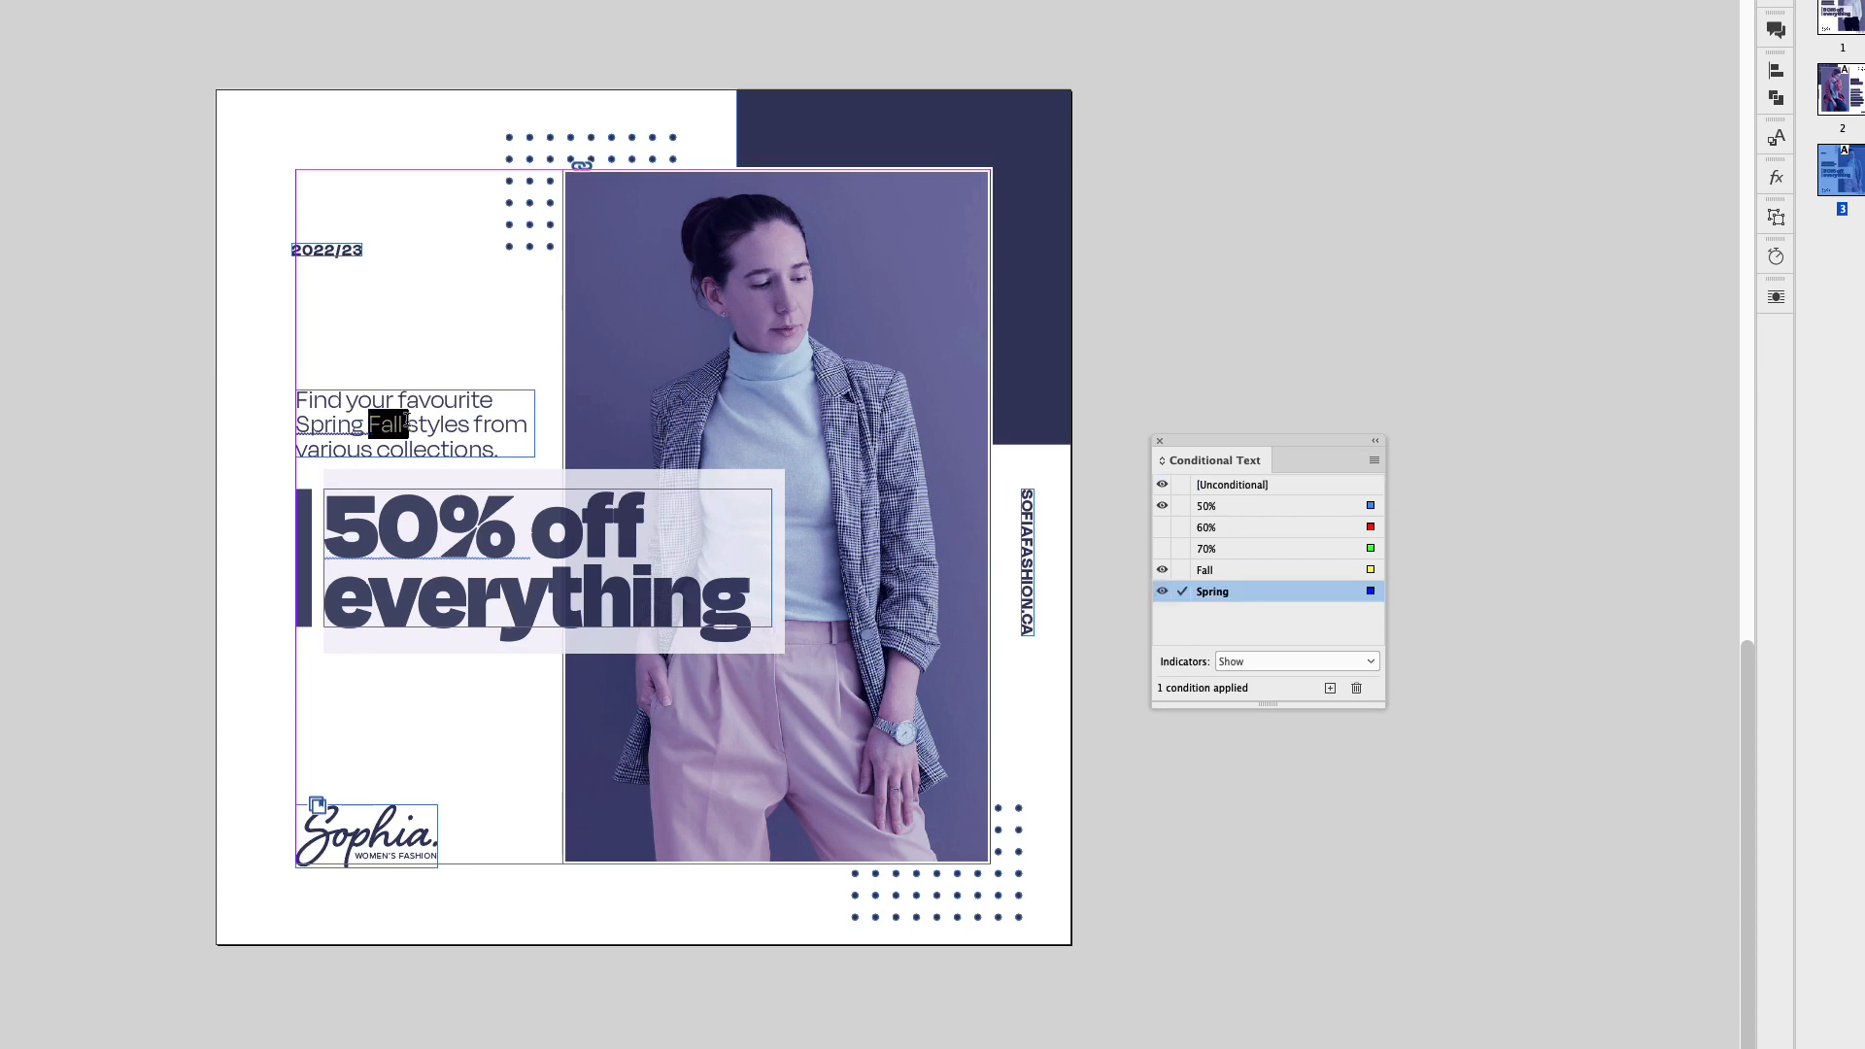
left_click(1183, 591)
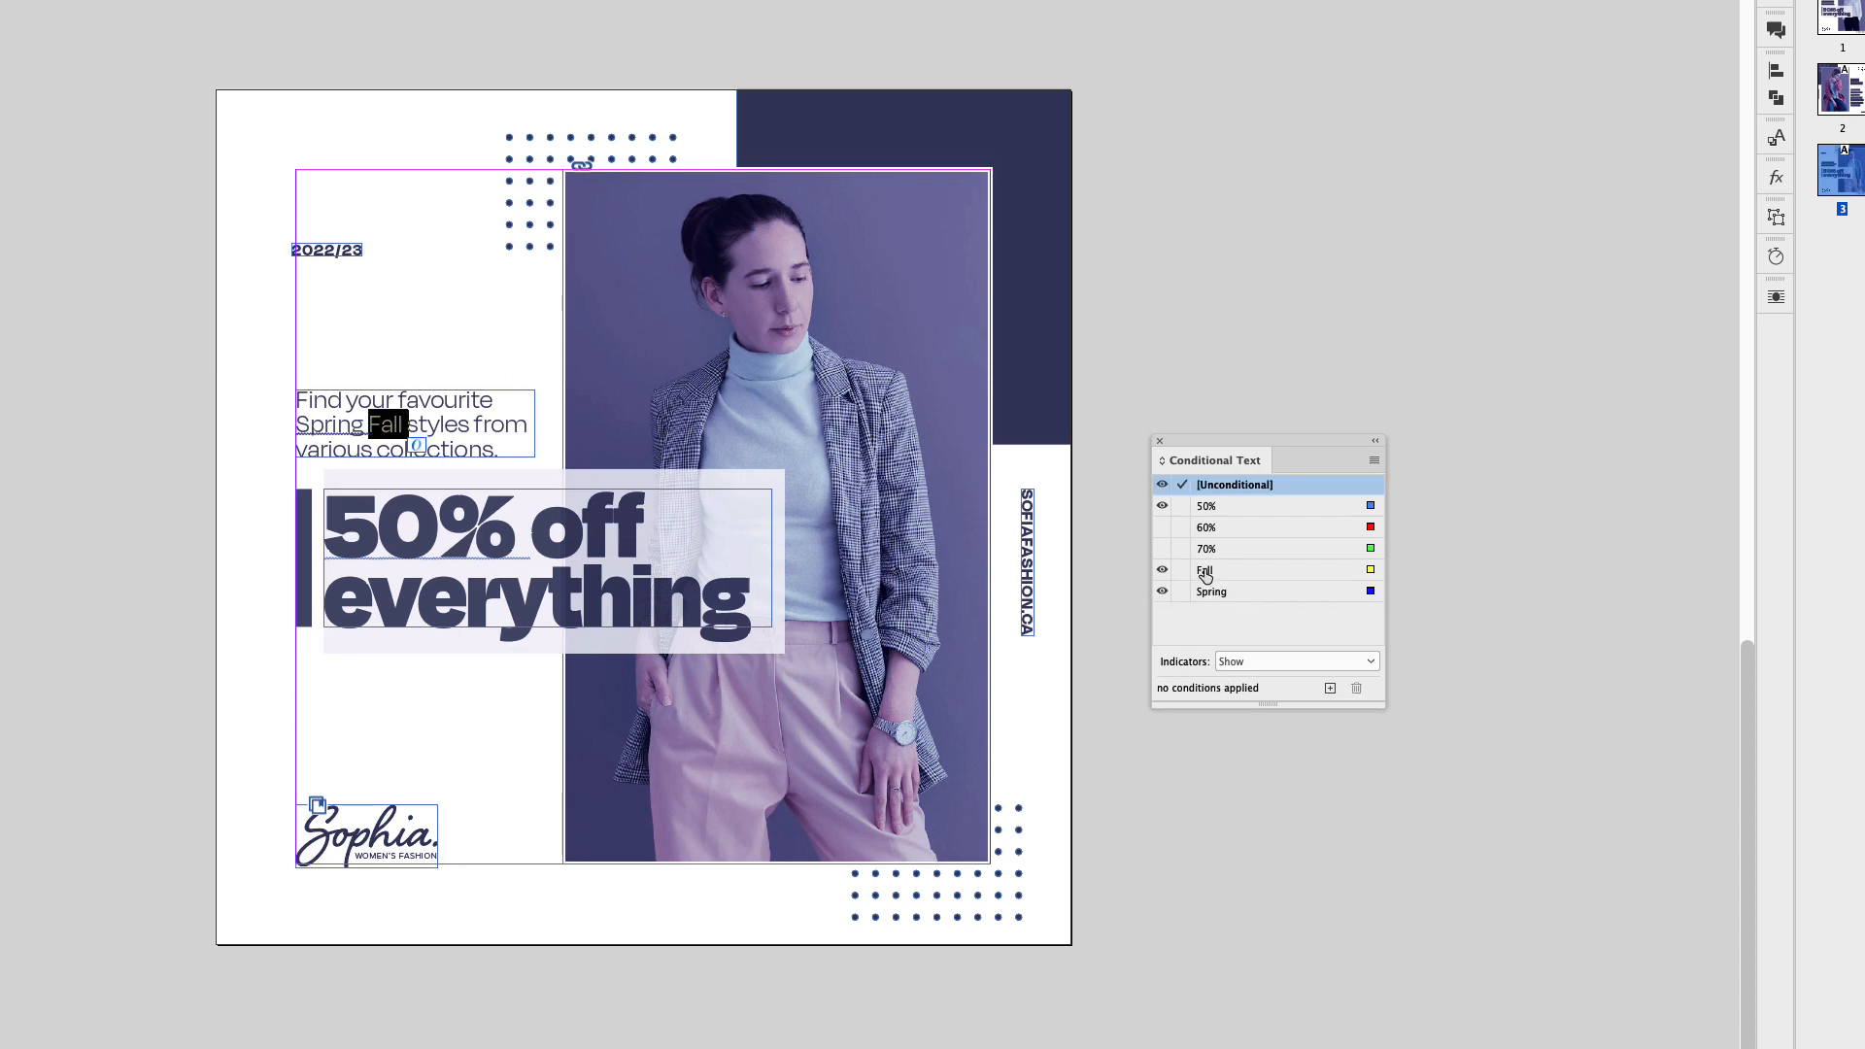
left_click(1206, 576)
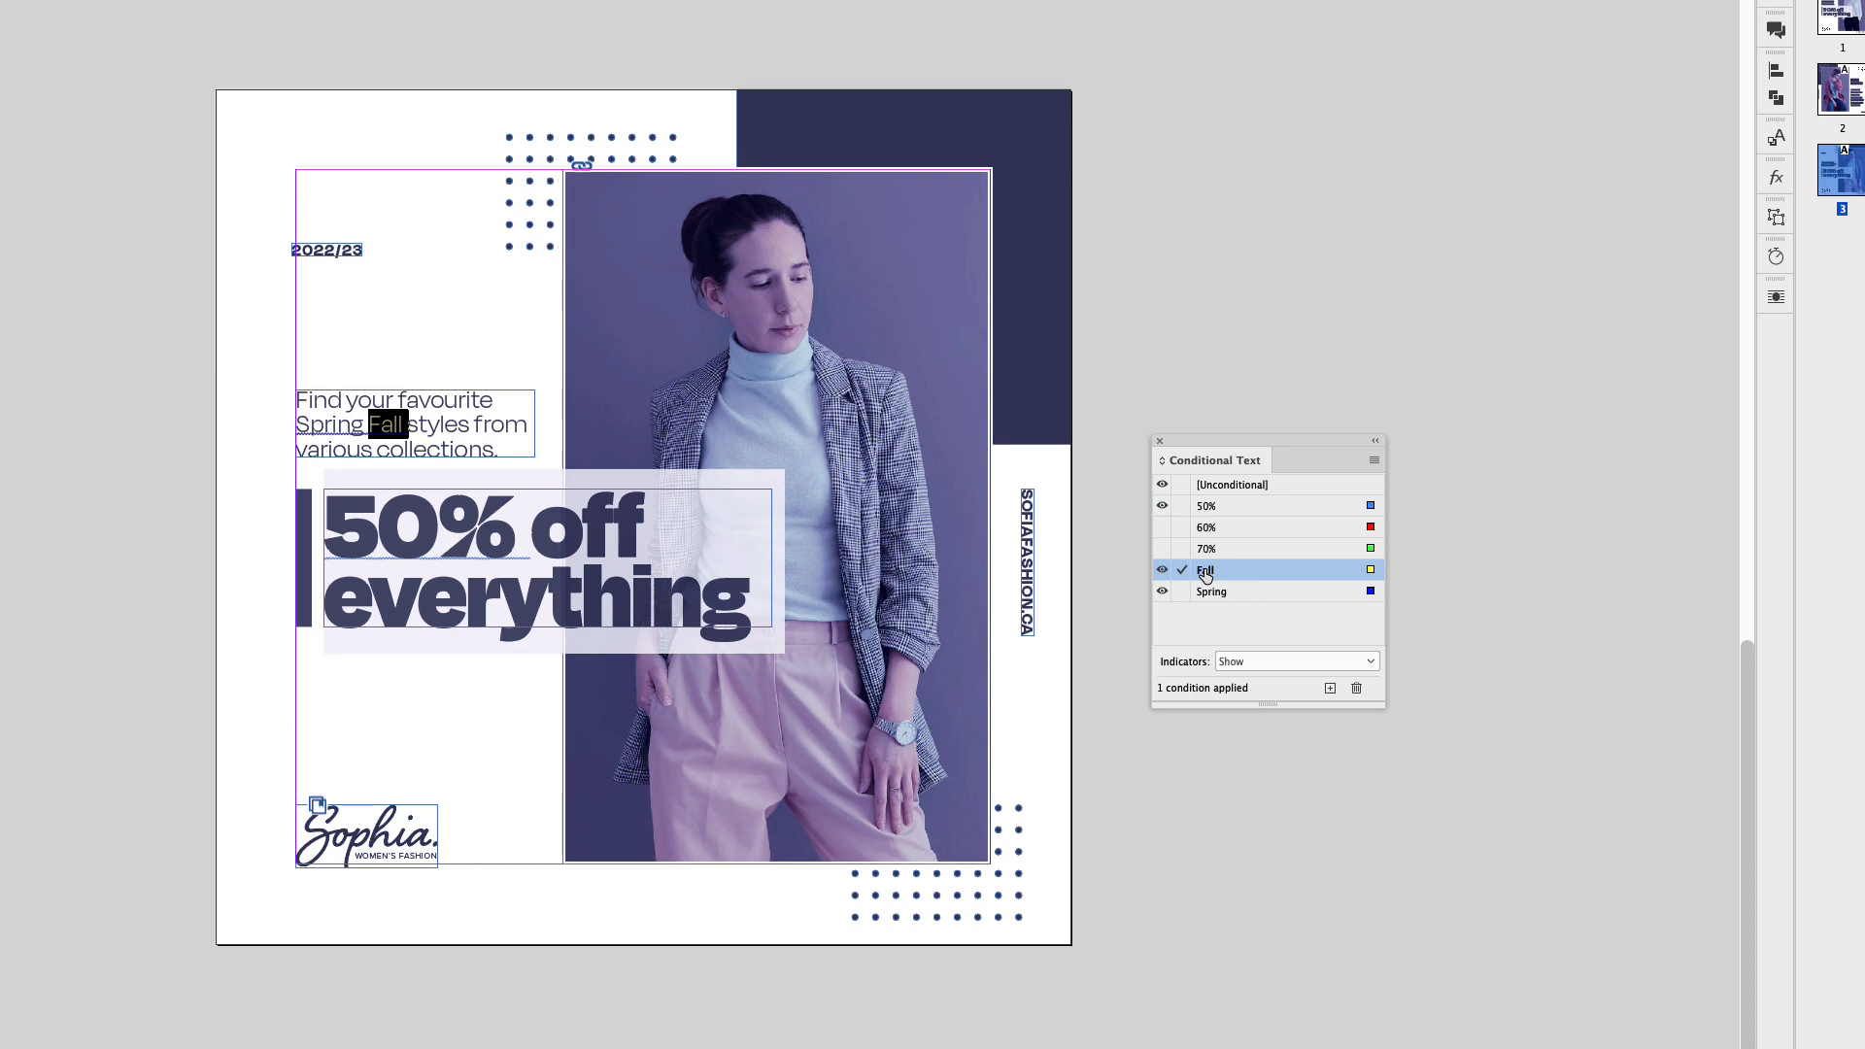
Try the Spring version of the text above the headline, and switch it to show only the Fall condition
left_click(1162, 571)
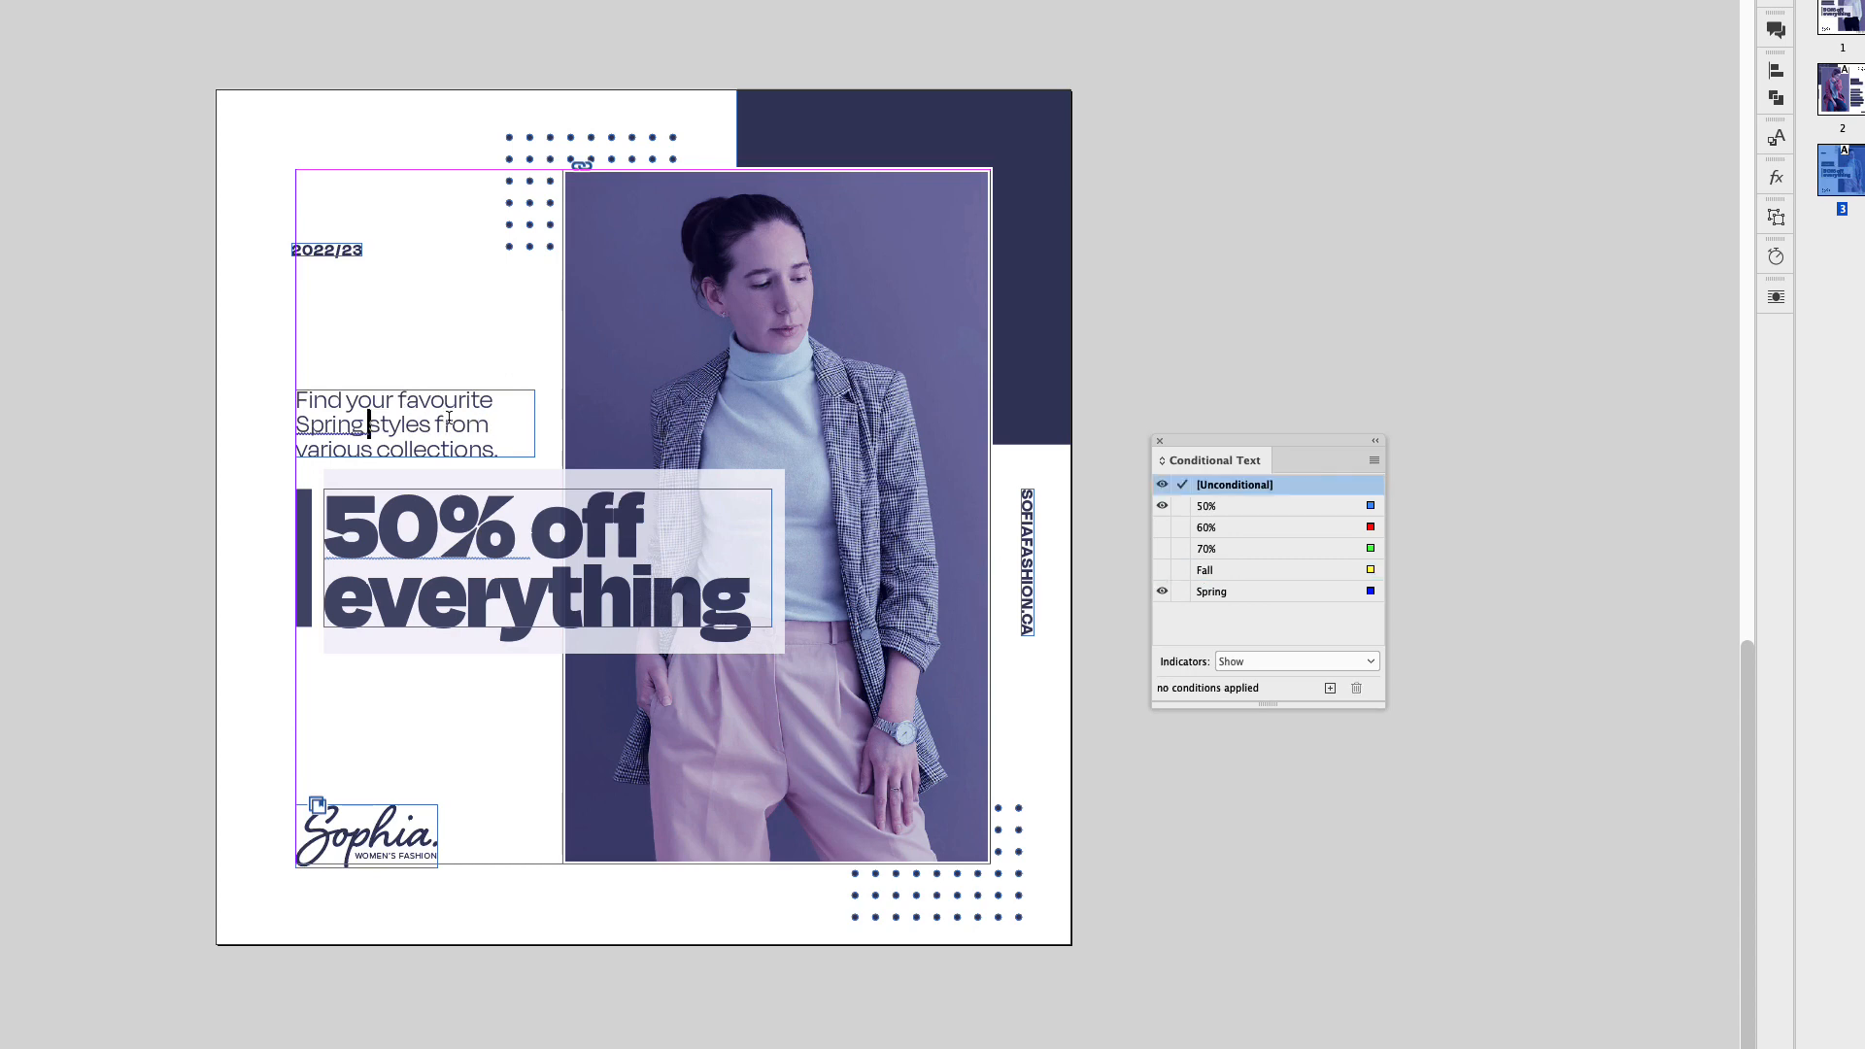
left_click(1161, 589)
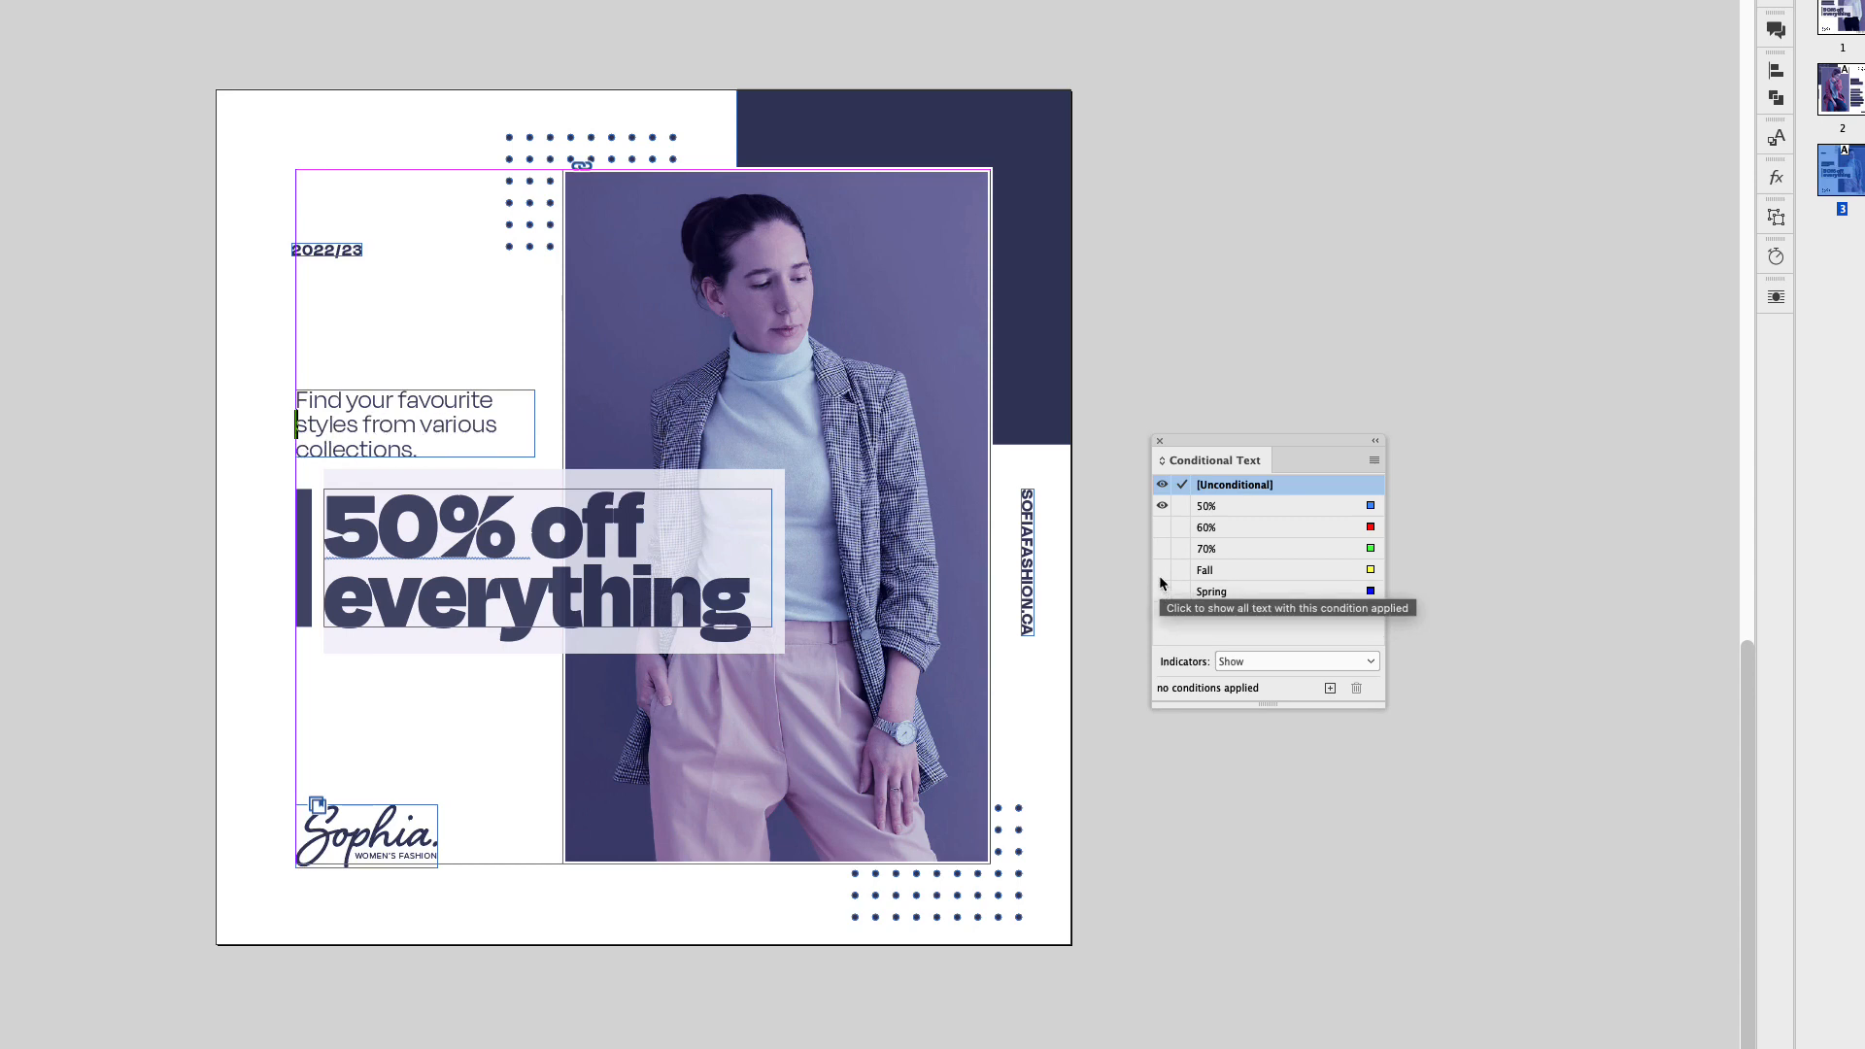
left_click(1162, 572)
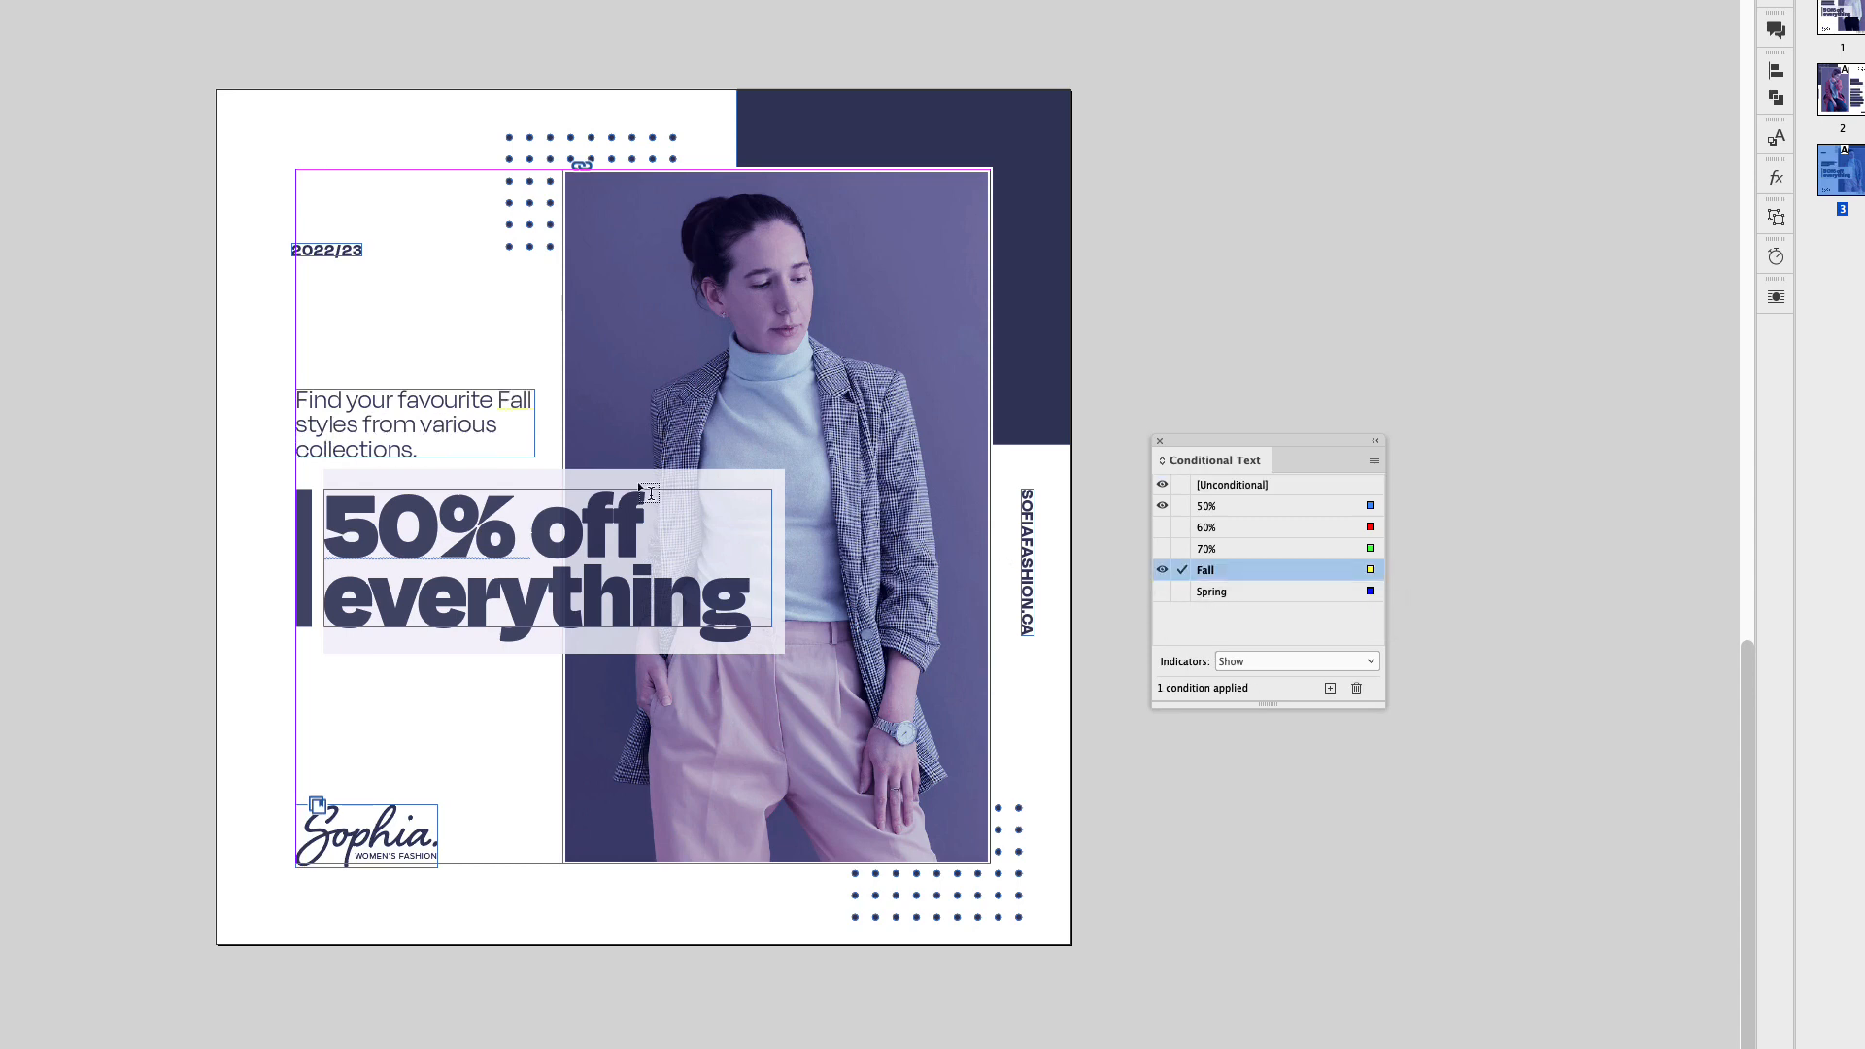